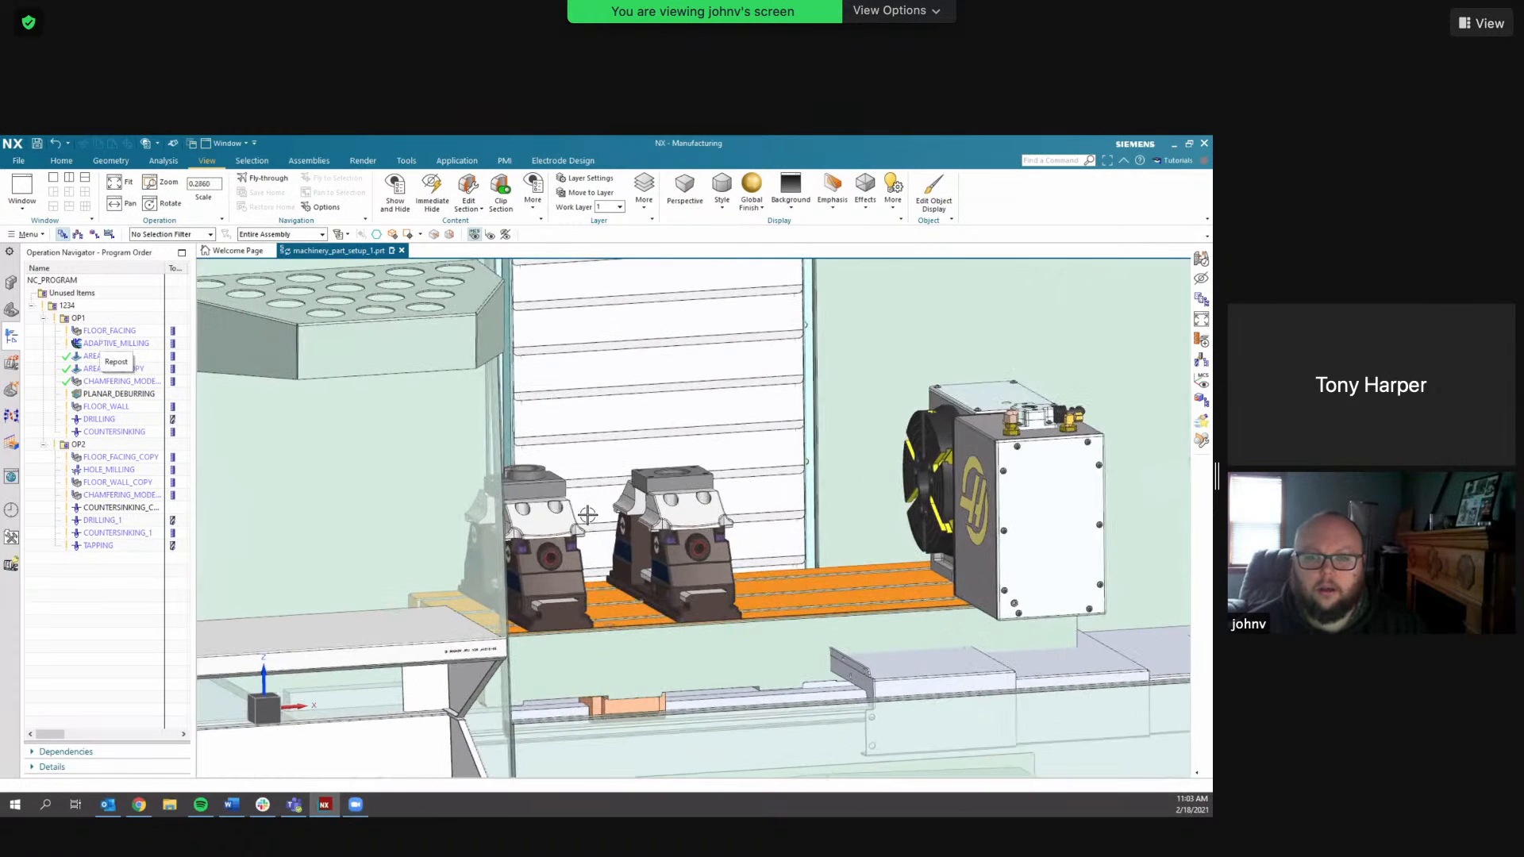
Show the FLOOR_FACING tool path on the first vise's part, clear the selection and turn off the machine coordinate system display
{"action": "middle_click_drag", "start_coordinate": [507, 656], "coordinate": [458, 605]}
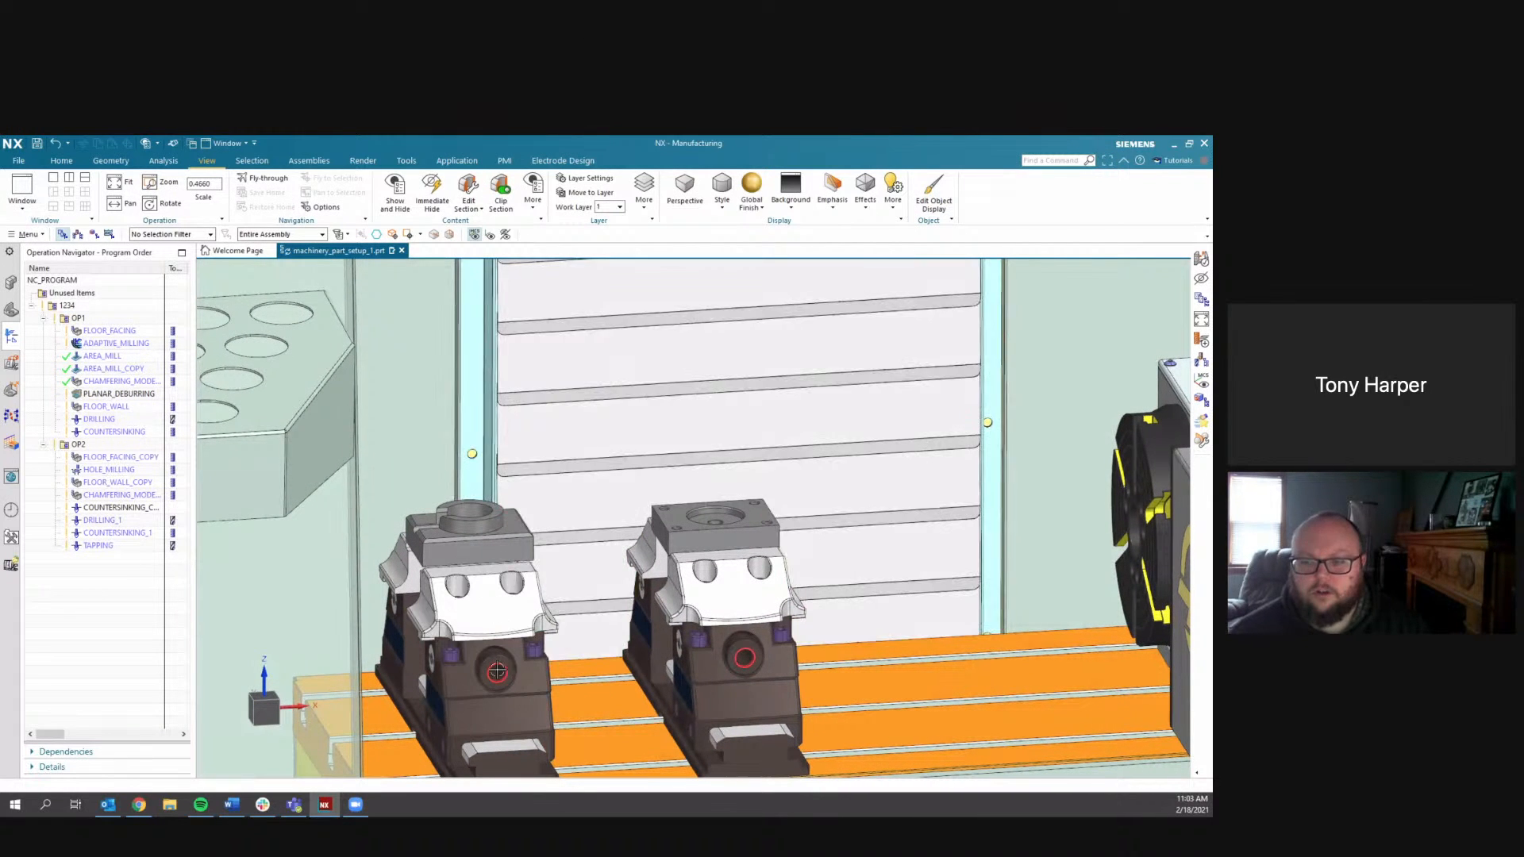
{"action": "middle_click_drag", "start_coordinate": [744, 635], "coordinate": [396, 608]}
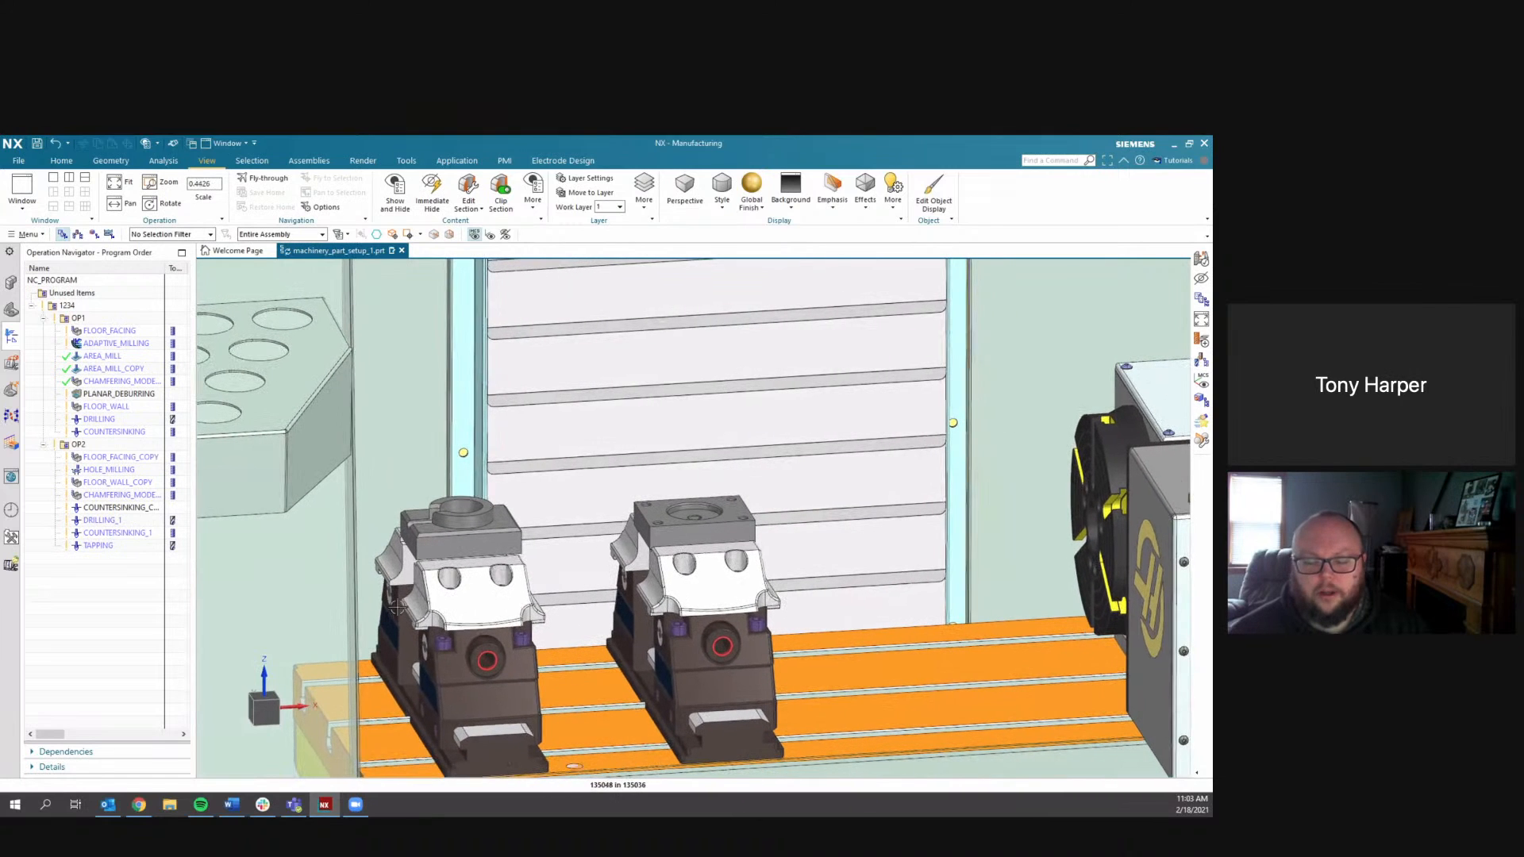
{"action": "left_click", "coordinate": [94, 331]}
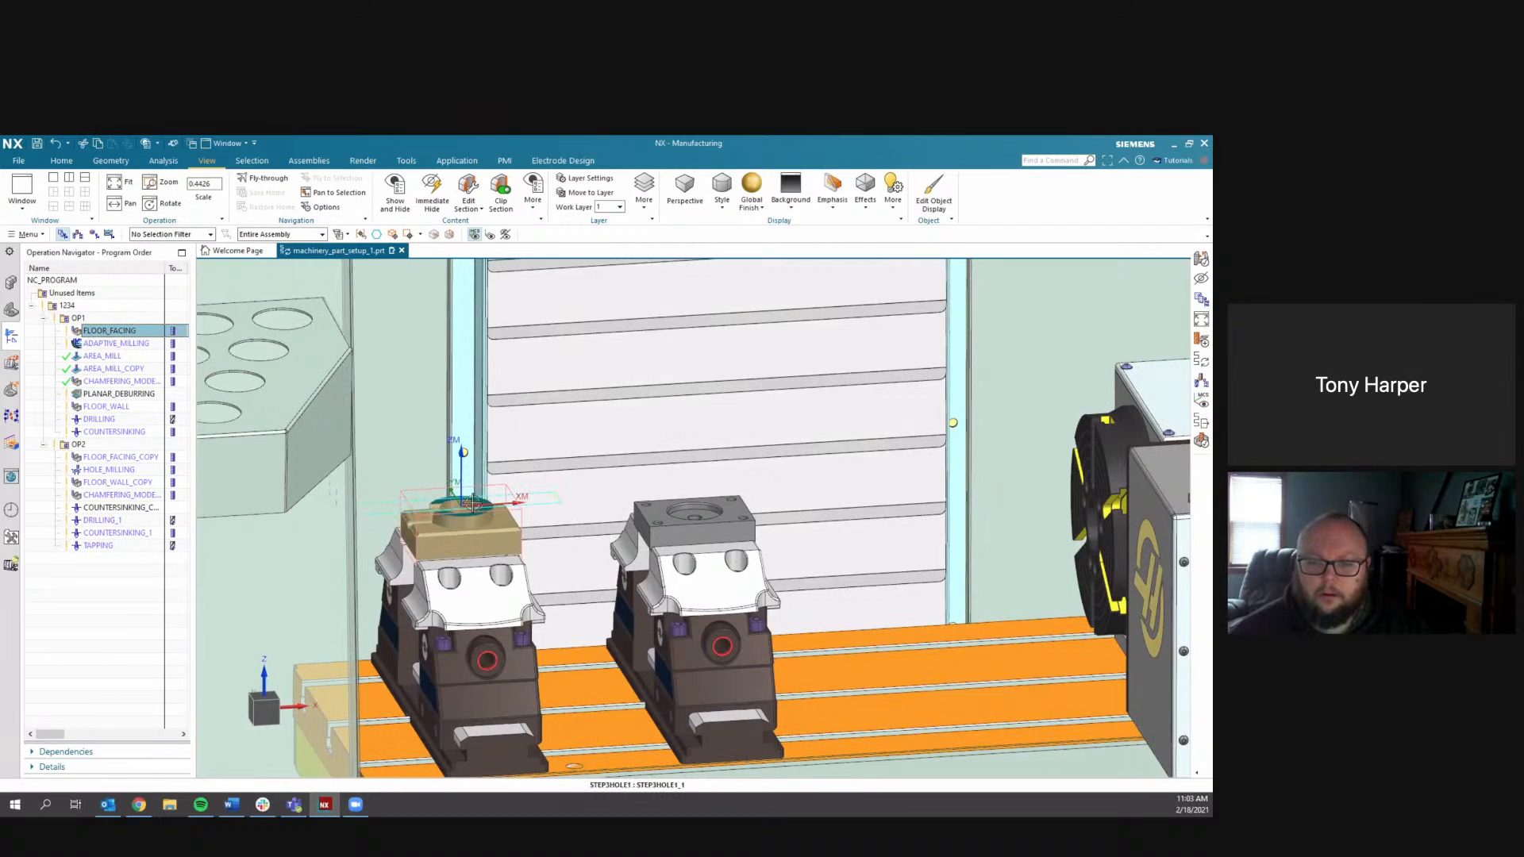
{"action": "left_click", "coordinate": [129, 626]}
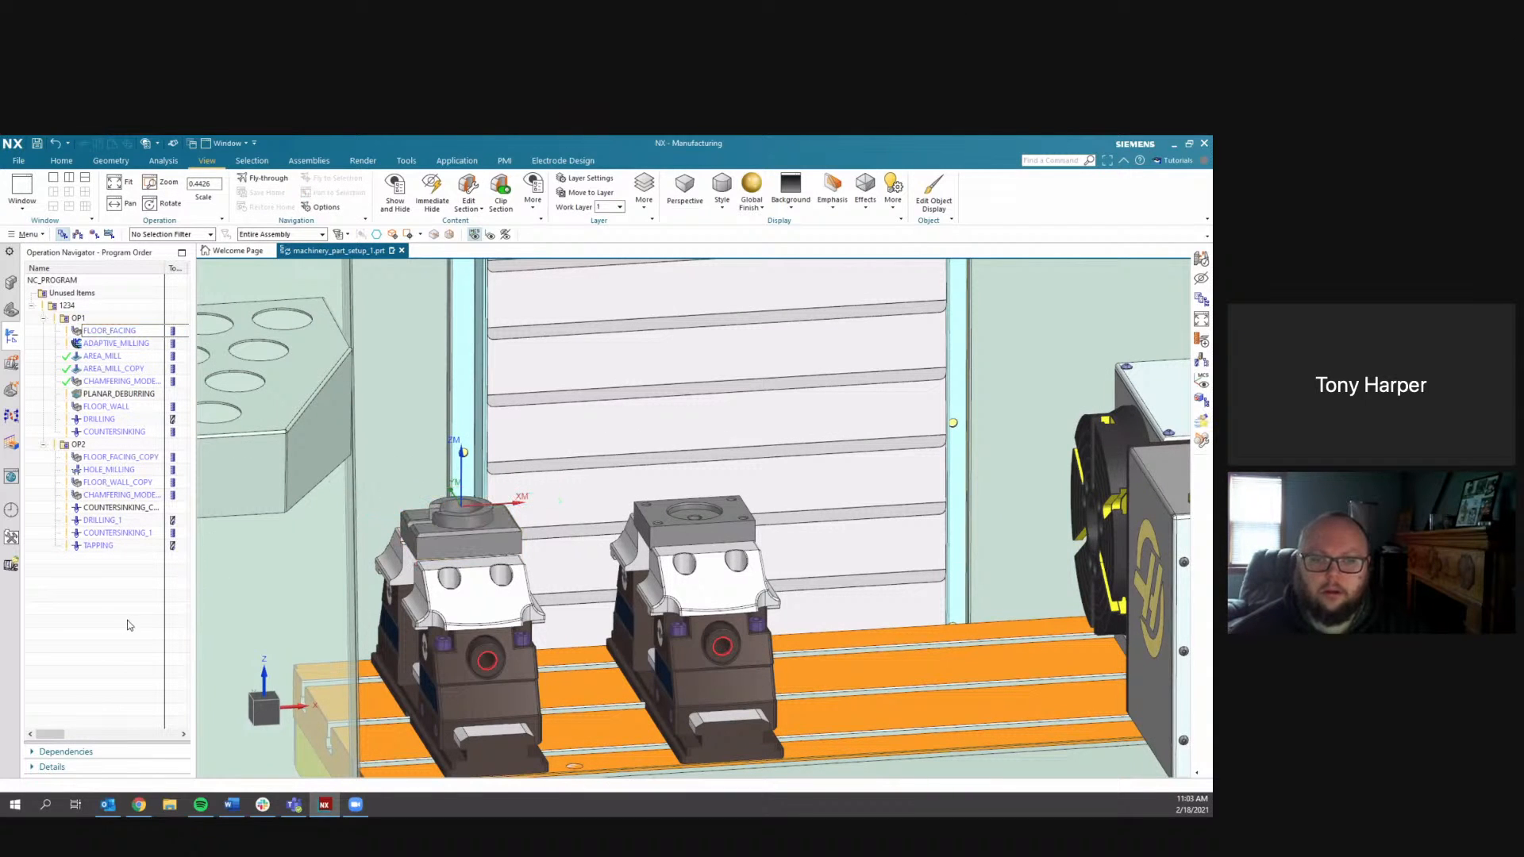
{"action": "left_click", "coordinate": [475, 235]}
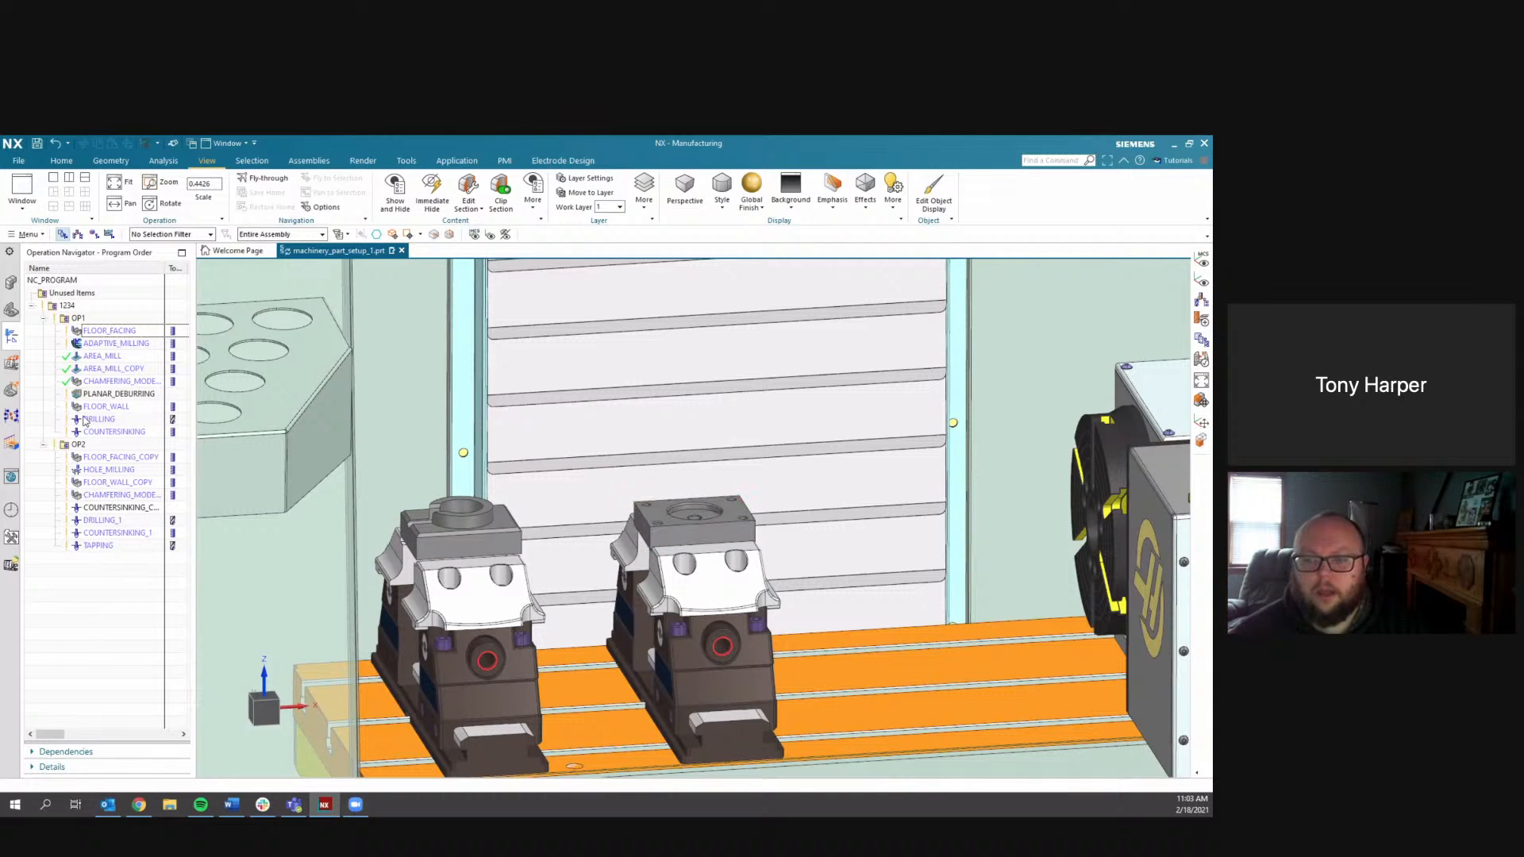
Review the tool paths of the OP1 operations from FLOOR_FACING to COUNTERSINKING, then FLOOR_FACING_COPY in OP2
{"action": "left_click", "coordinate": [94, 333]}
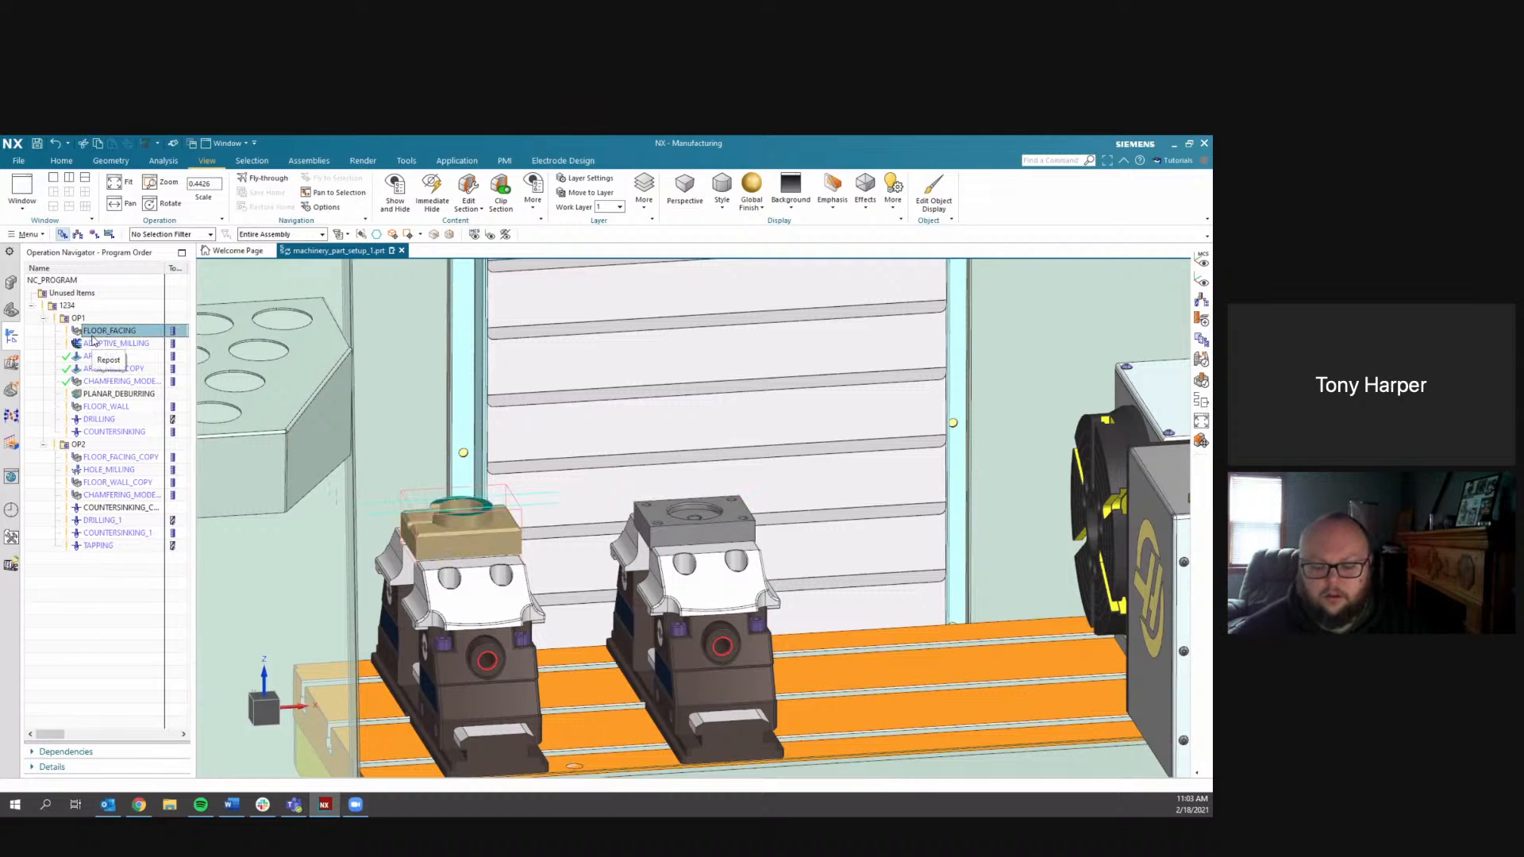
{"action": "scroll", "coordinate": [92, 342], "scroll_direction": "up", "scroll_amount": 2}
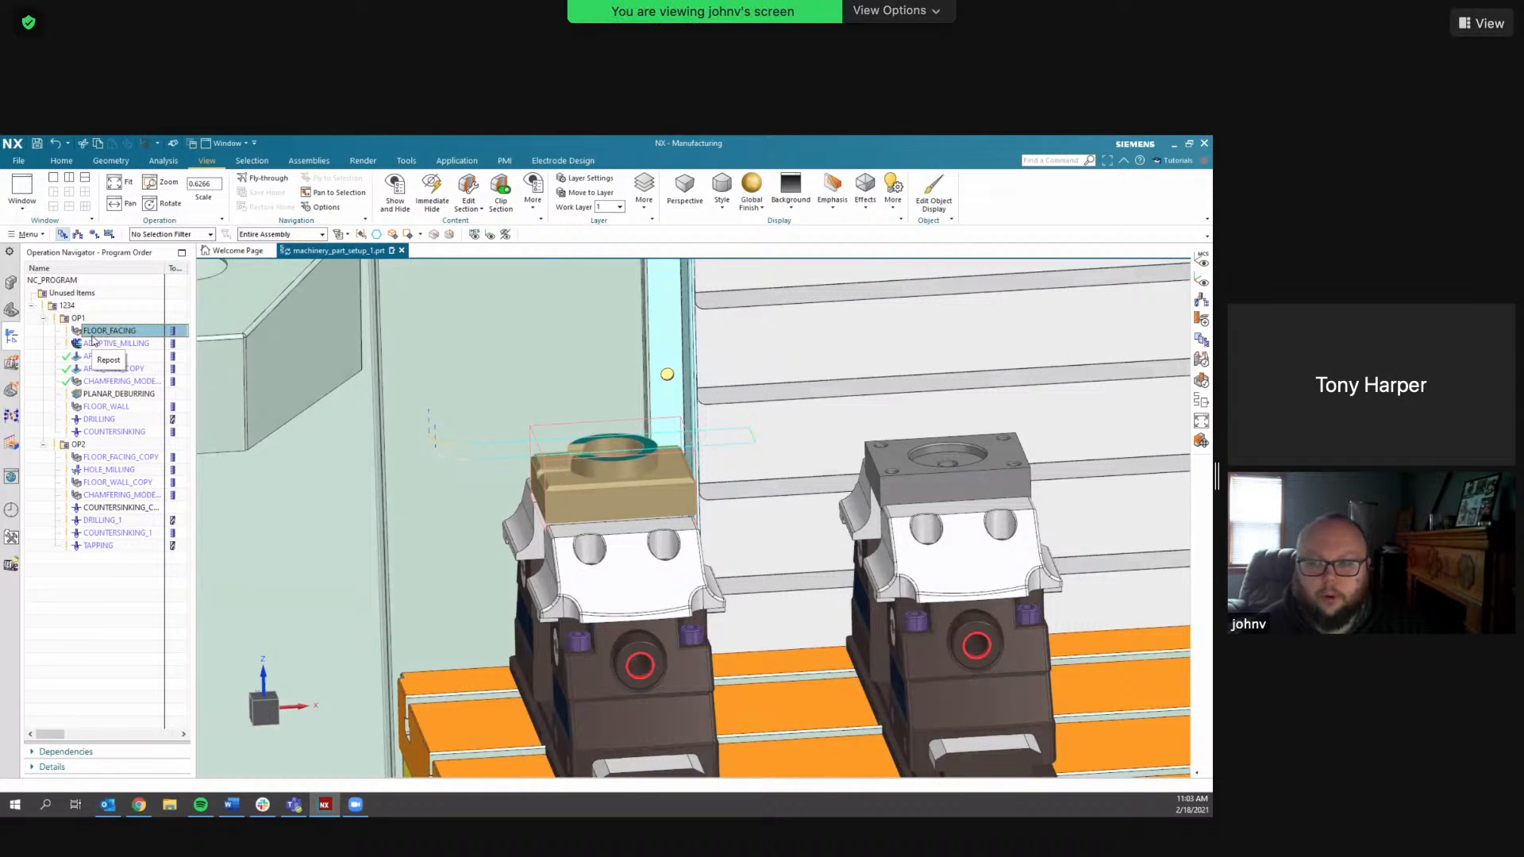
{"action": "key", "text": "Down"}
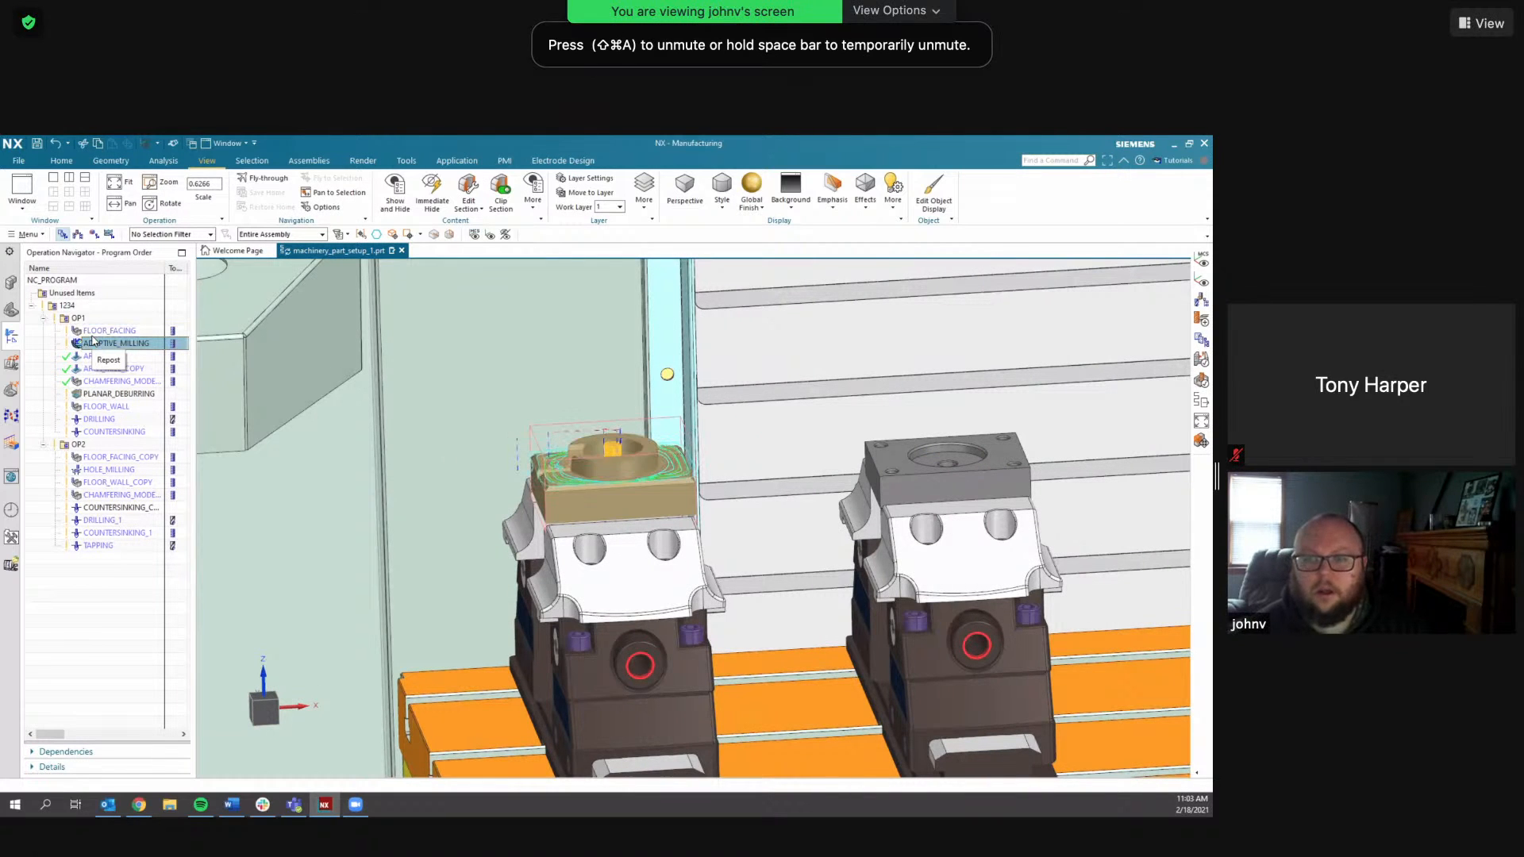
{"action": "key", "text": "Down"}
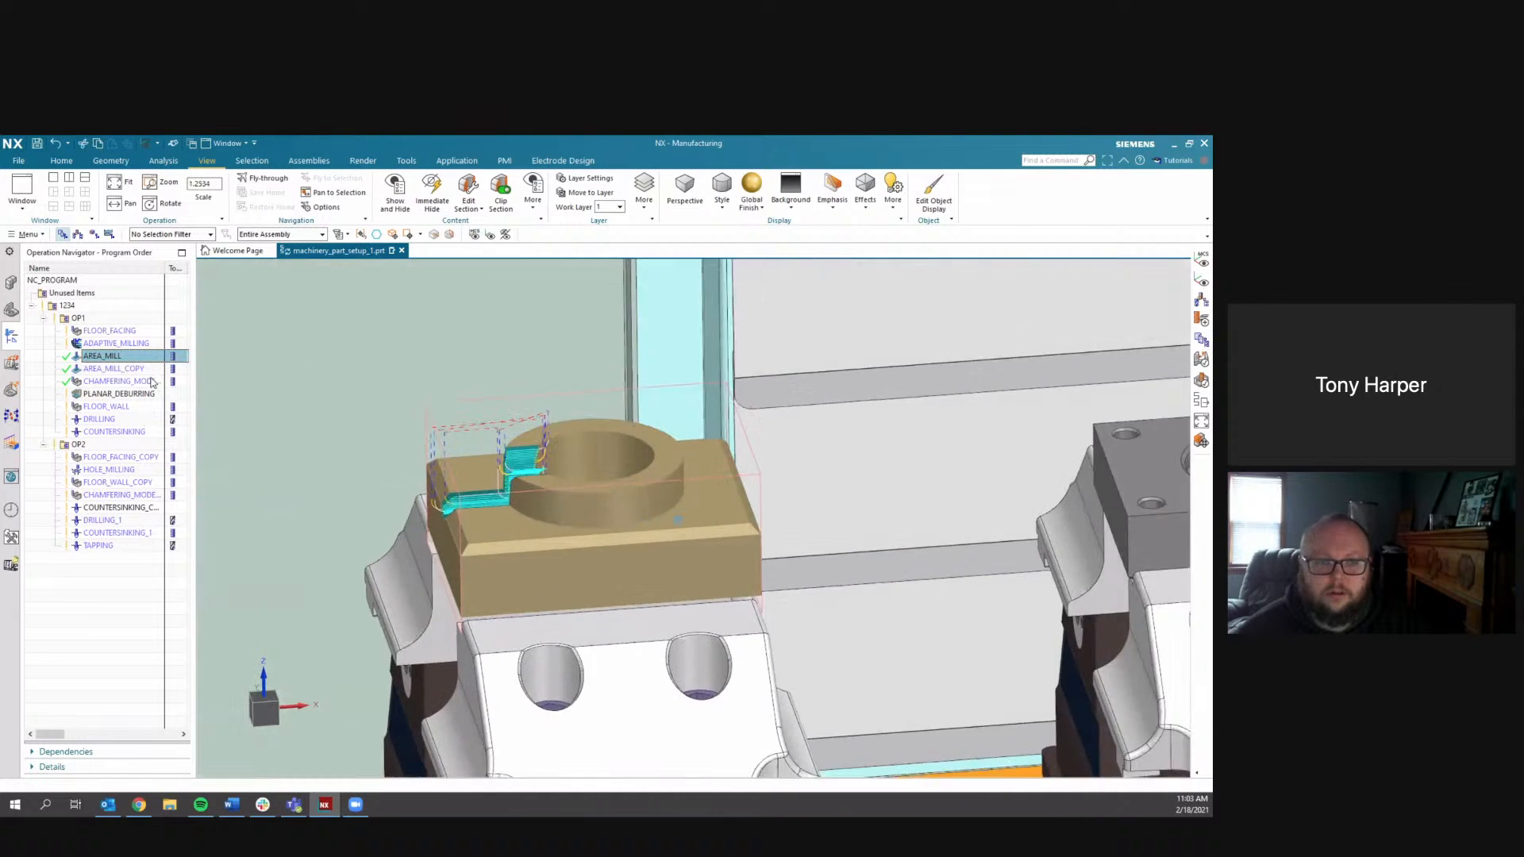
{"action": "key", "text": "Down"}
{"action": "left_click", "coordinate": [121, 382]}
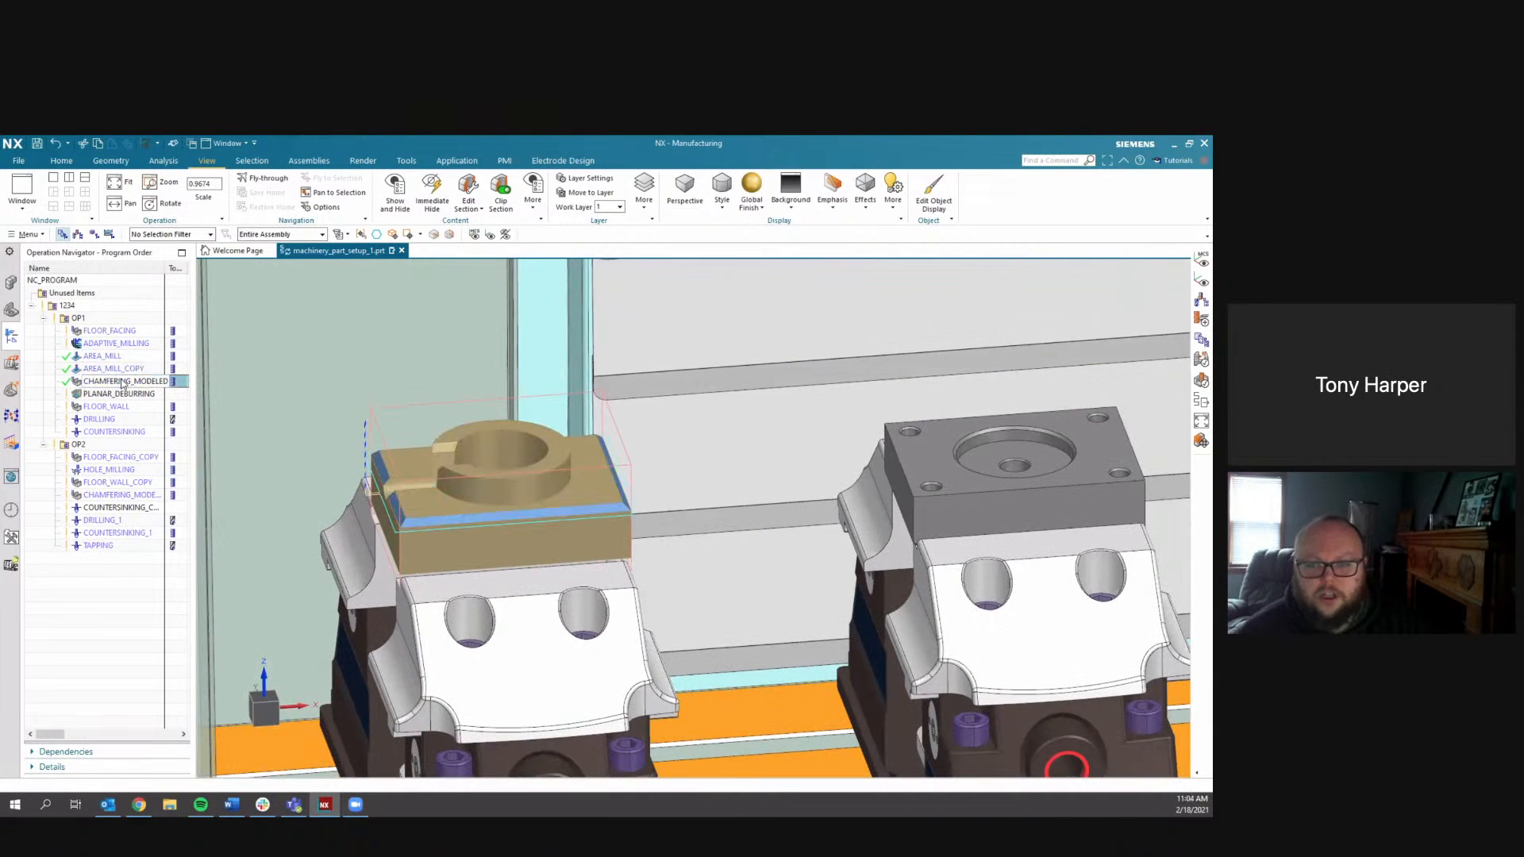
{"action": "left_click", "coordinate": [124, 394]}
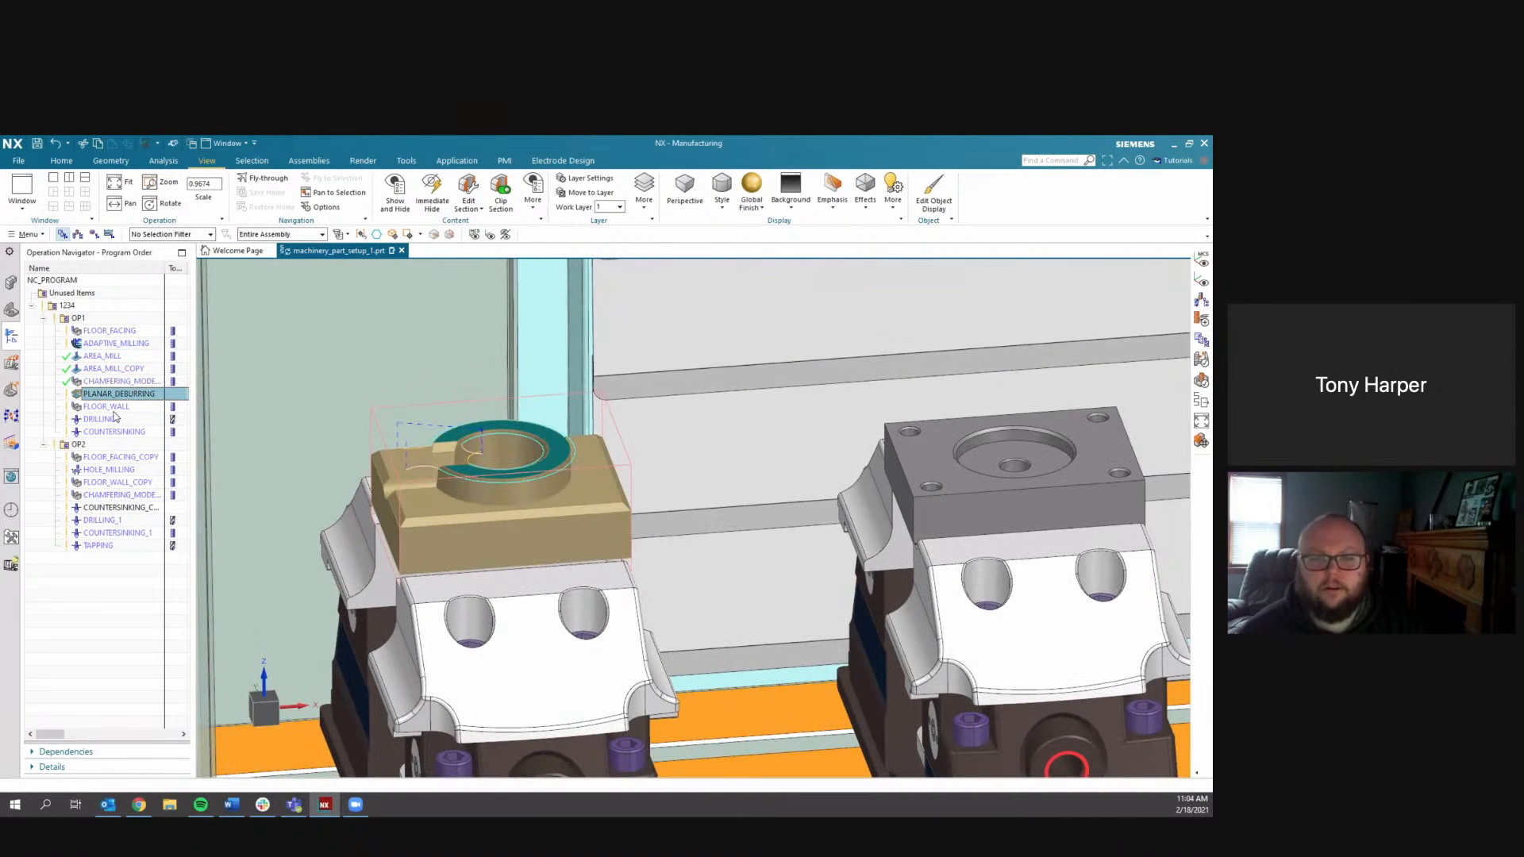
{"action": "left_click", "coordinate": [112, 419]}
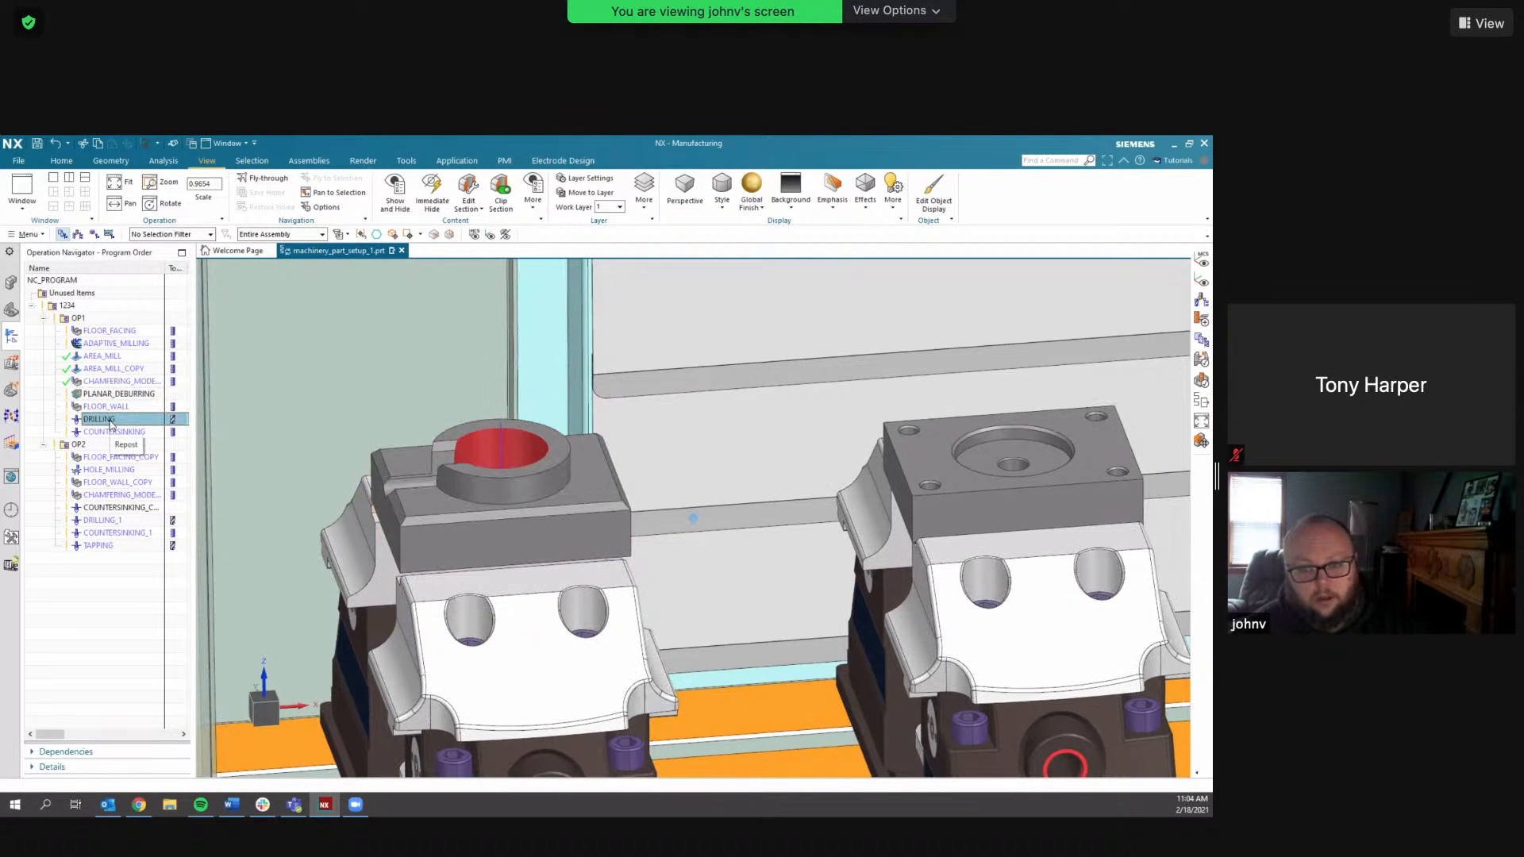
{"action": "left_click", "coordinate": [1482, 23]}
{"action": "left_click", "coordinate": [113, 431]}
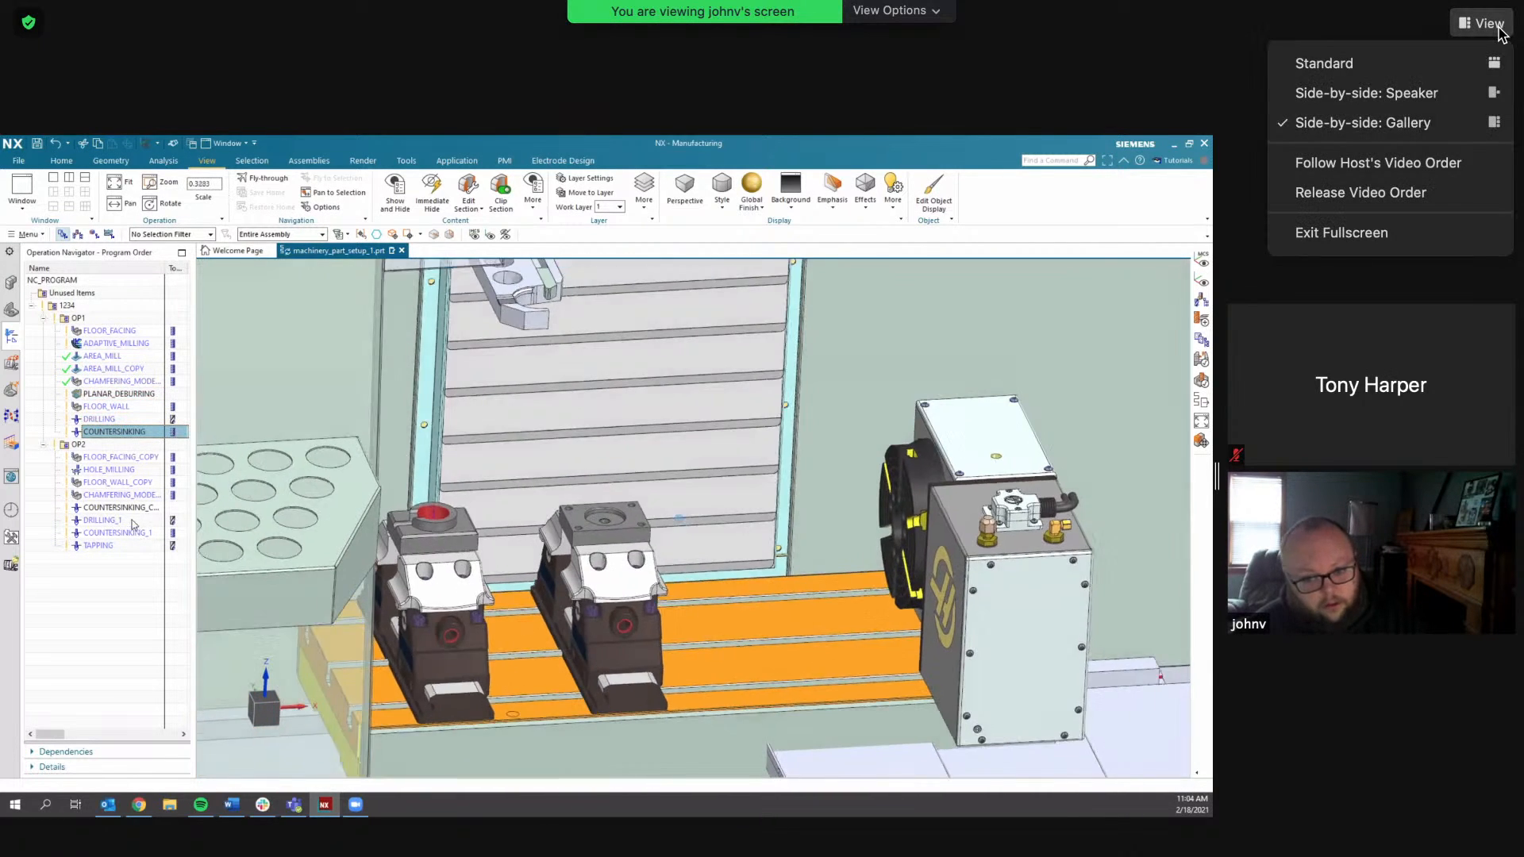
{"action": "left_click", "coordinate": [96, 457]}
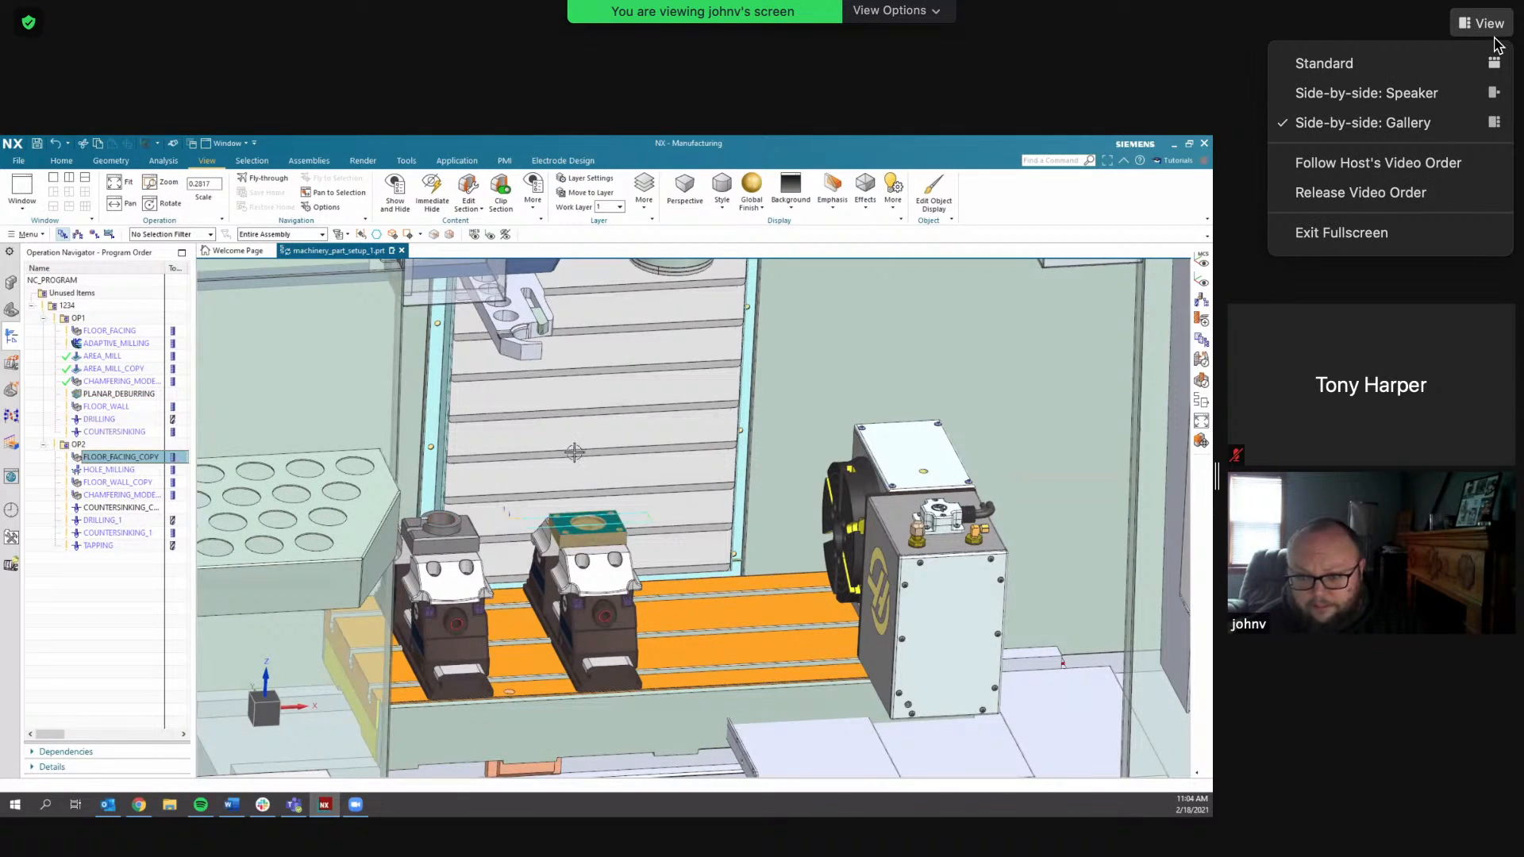
Switch the Zoom meeting to Standard view, reduce the participant video to one thumbnail and move it off the ribbon
{"action": "left_click", "coordinate": [1483, 64]}
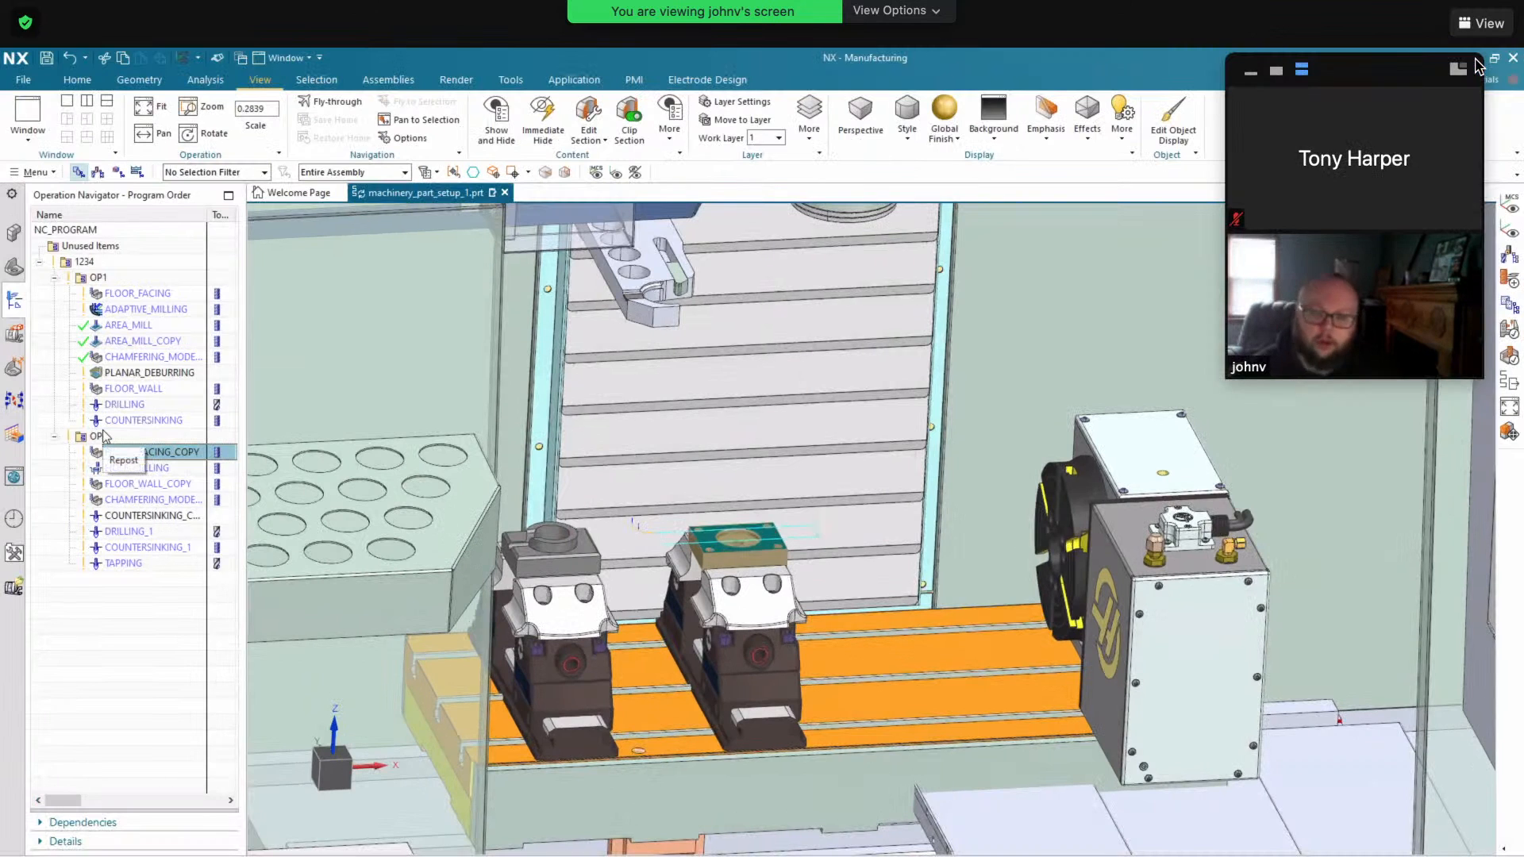
{"action": "left_click", "coordinate": [1257, 73]}
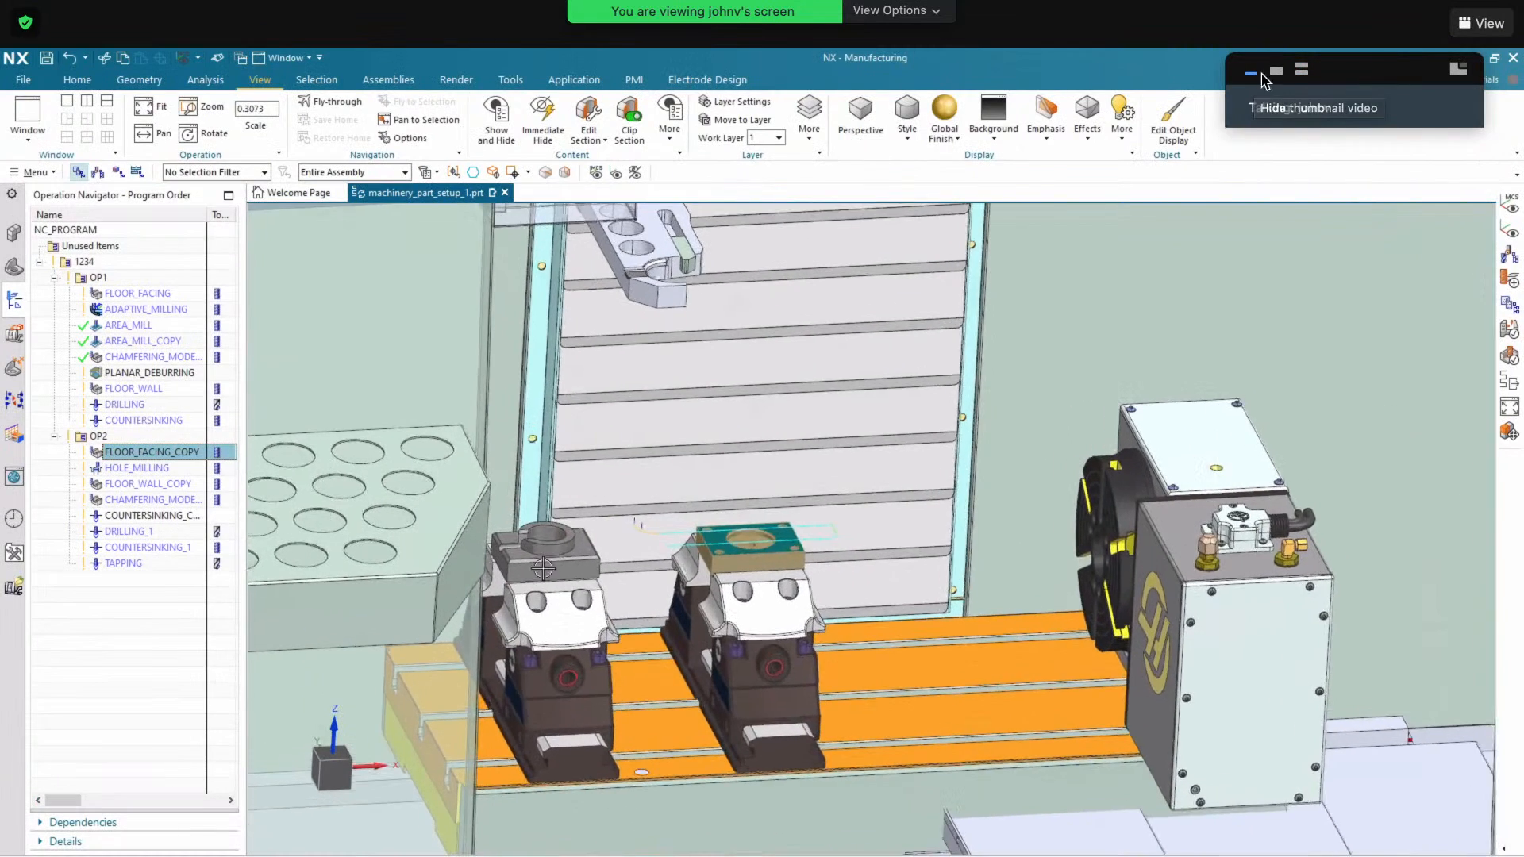
{"action": "left_click", "coordinate": [1276, 72]}
{"action": "left_click_drag", "start_coordinate": [1352, 70], "coordinate": [1390, 727]}
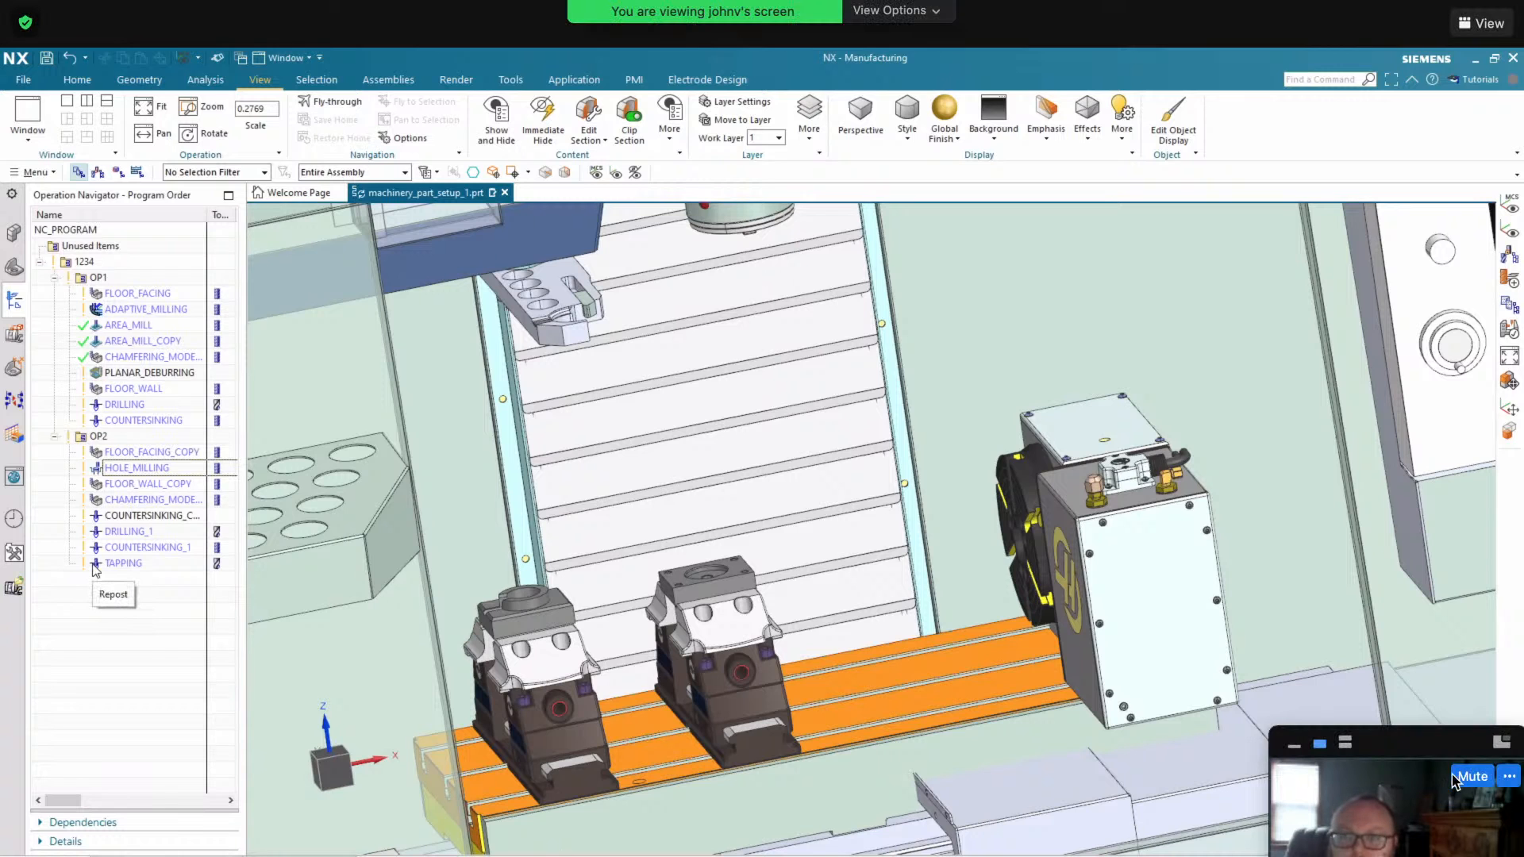
Make layer 2 visible in the layer settings to show the translucent stock around the parts
{"action": "mouse_move", "coordinate": [1445, 706]}
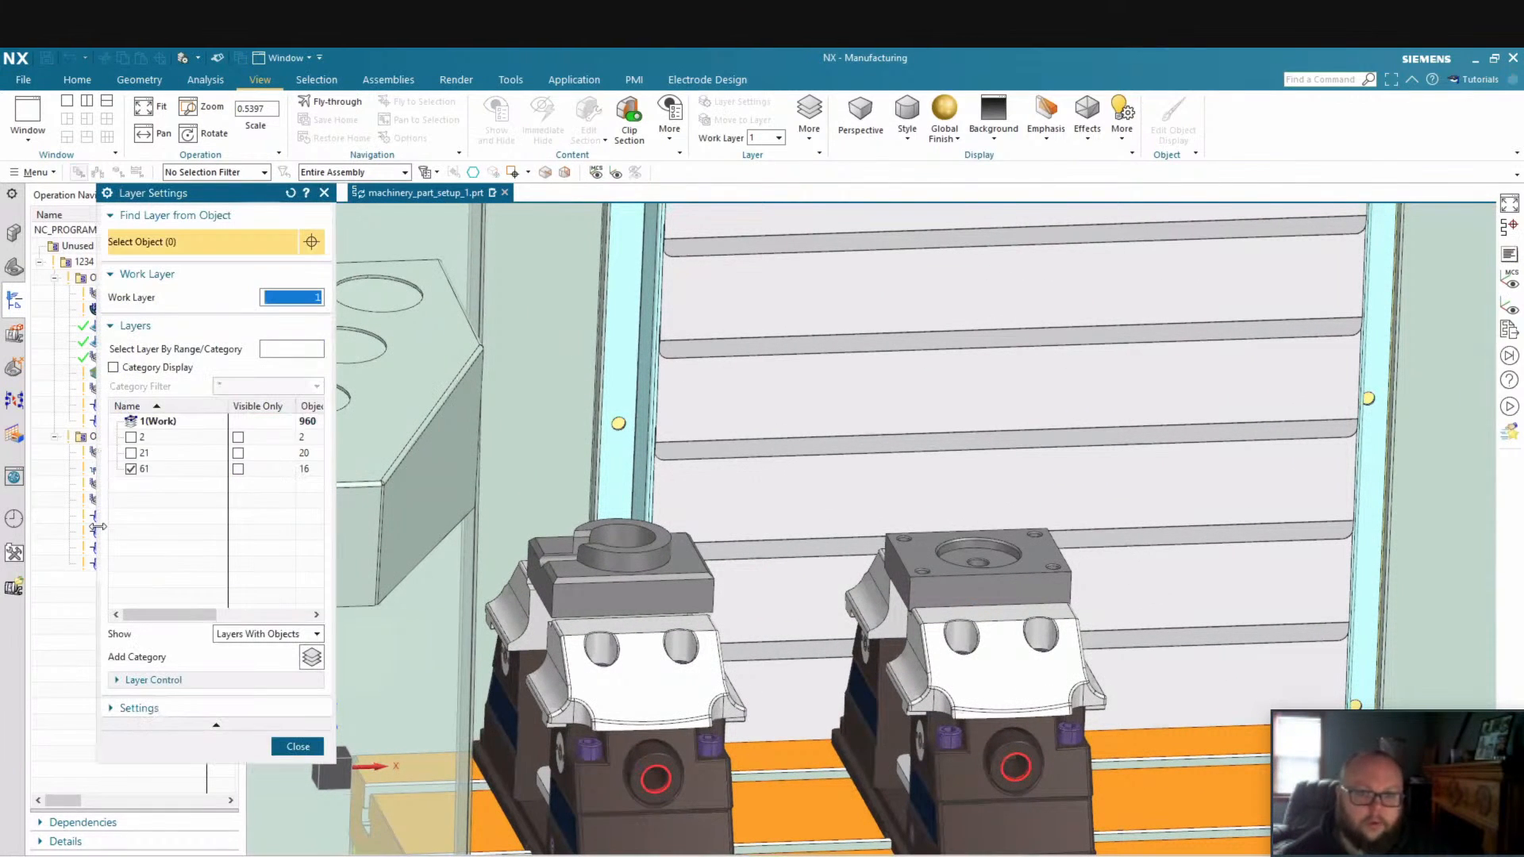
{"action": "left_click", "coordinate": [132, 437]}
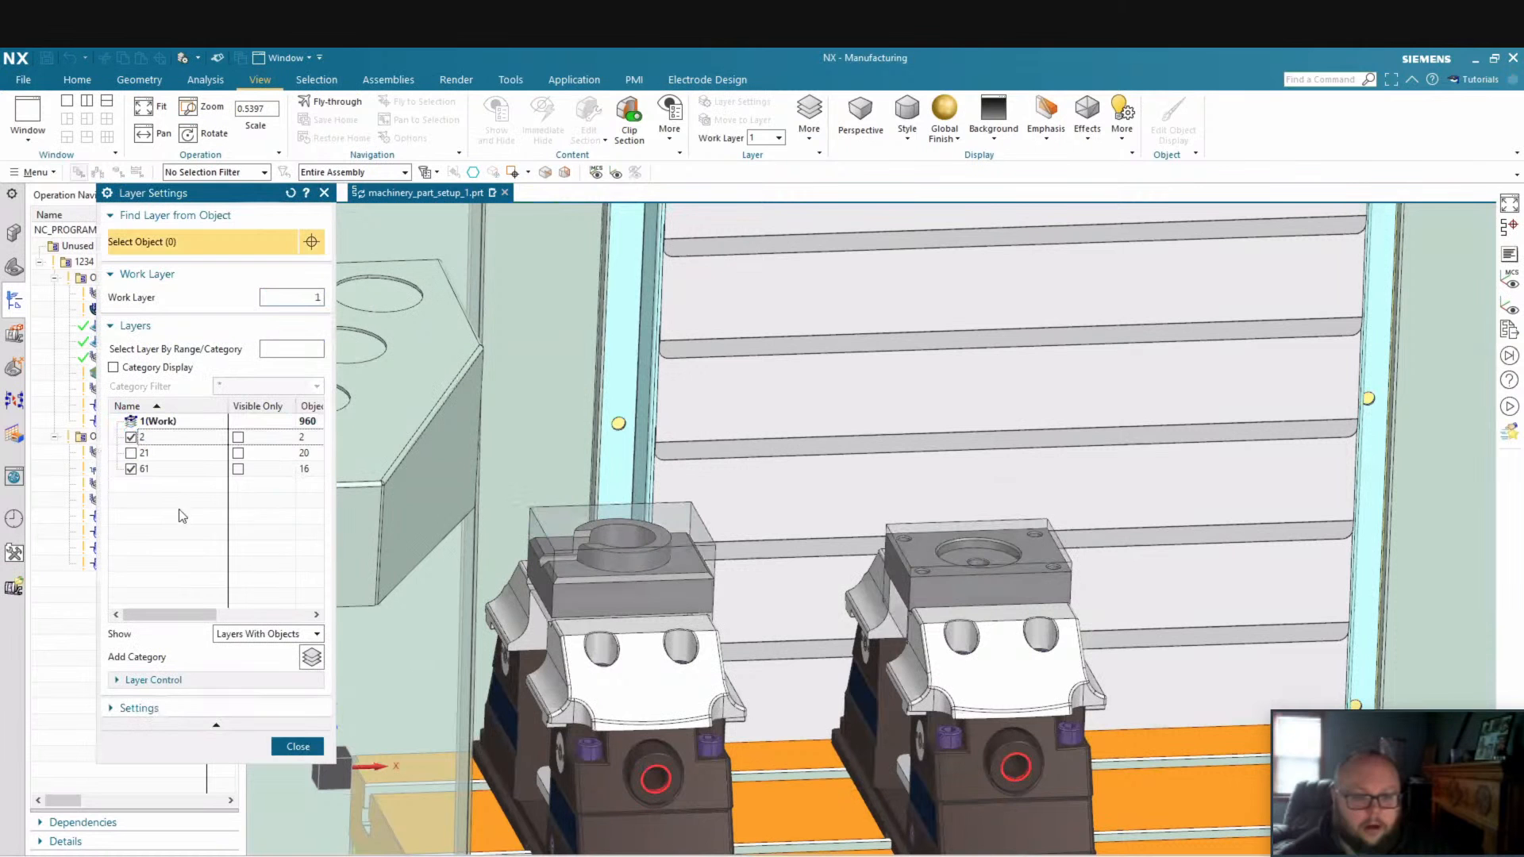
{"action": "left_click", "coordinate": [285, 748]}
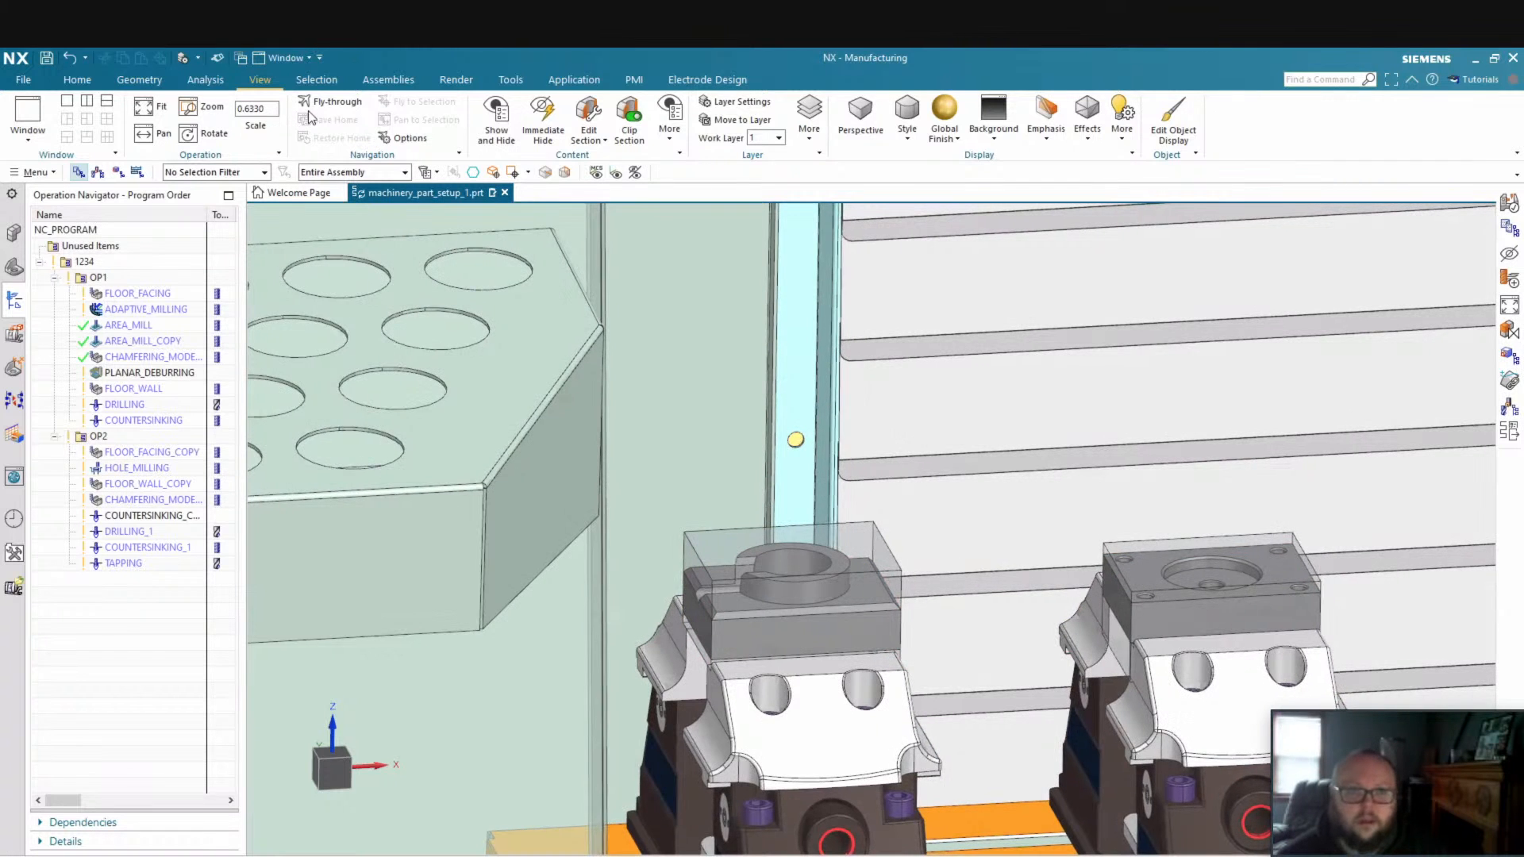
Measure the minimum distance between the stock's top face and the top face of the round boss on the first part
{"action": "left_click", "coordinate": [204, 79]}
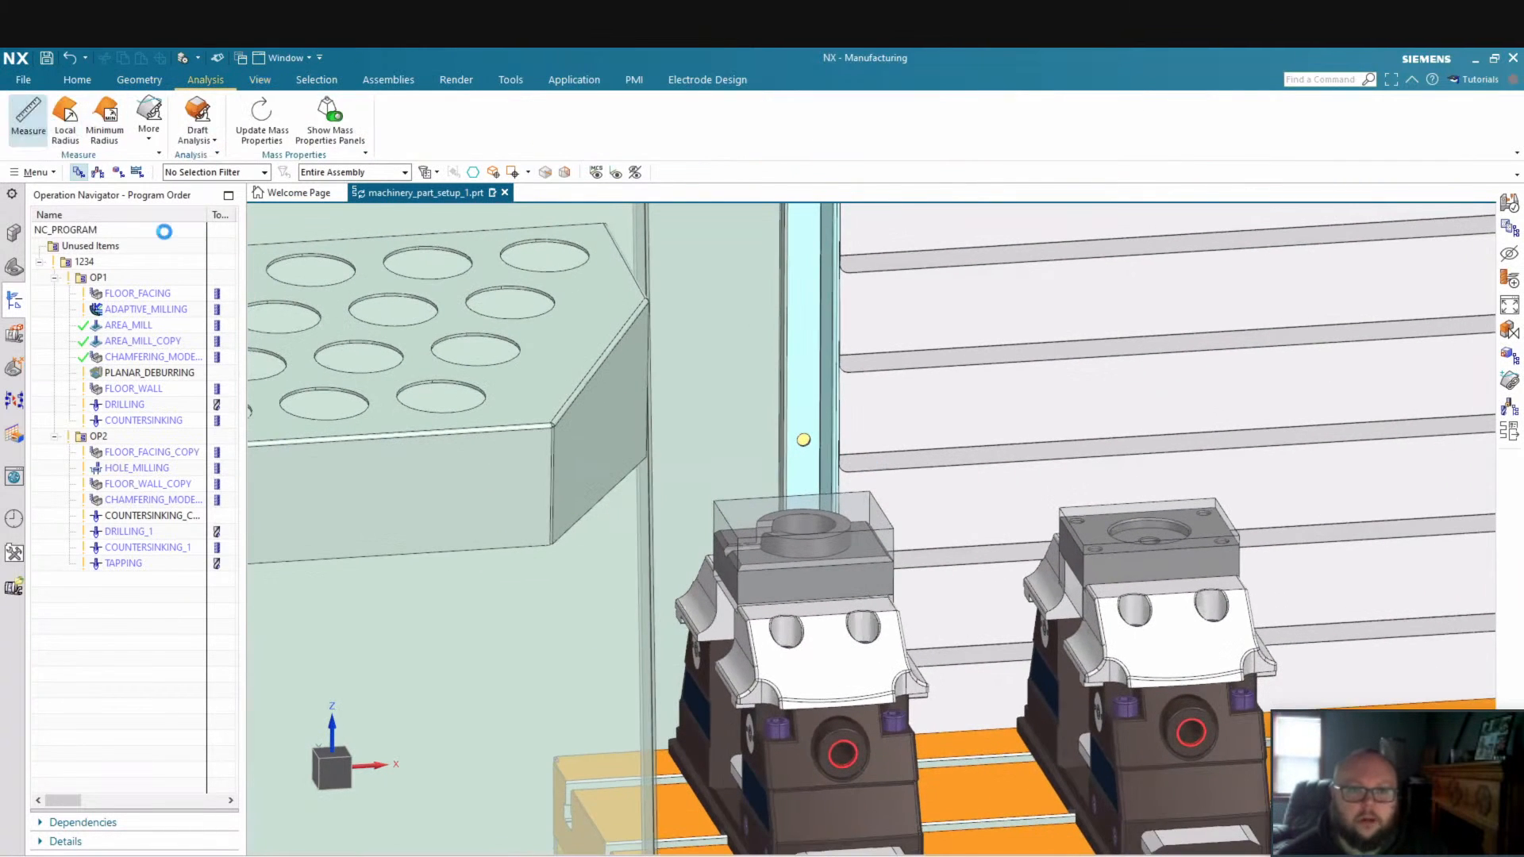
{"action": "left_click", "coordinate": [28, 115]}
{"action": "left_click", "coordinate": [738, 506]}
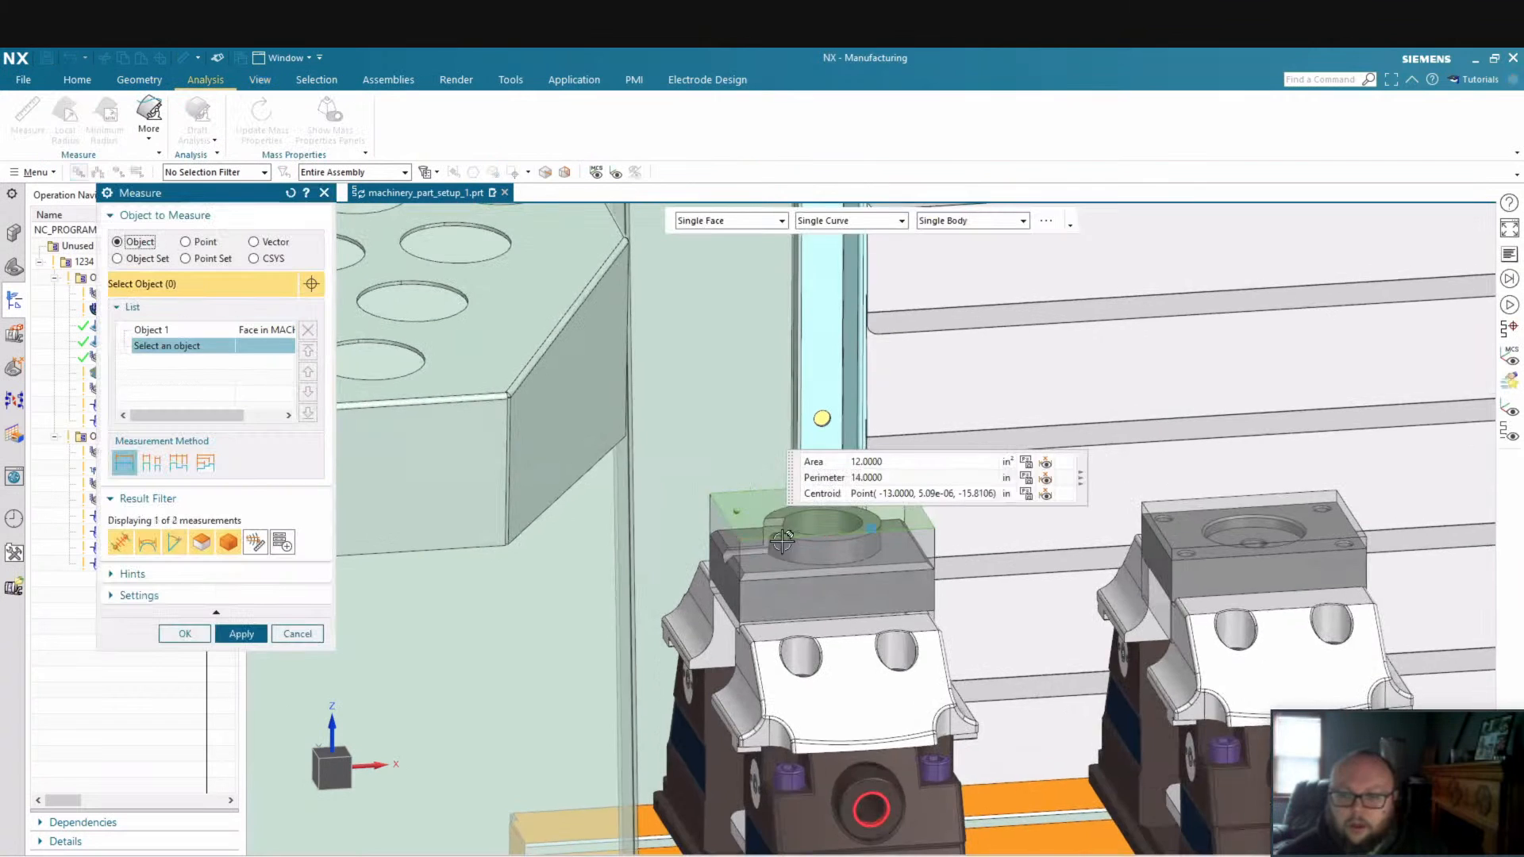
{"action": "scroll", "coordinate": [777, 508], "scroll_direction": "up", "scroll_amount": 4}
{"action": "left_click", "coordinate": [781, 517]}
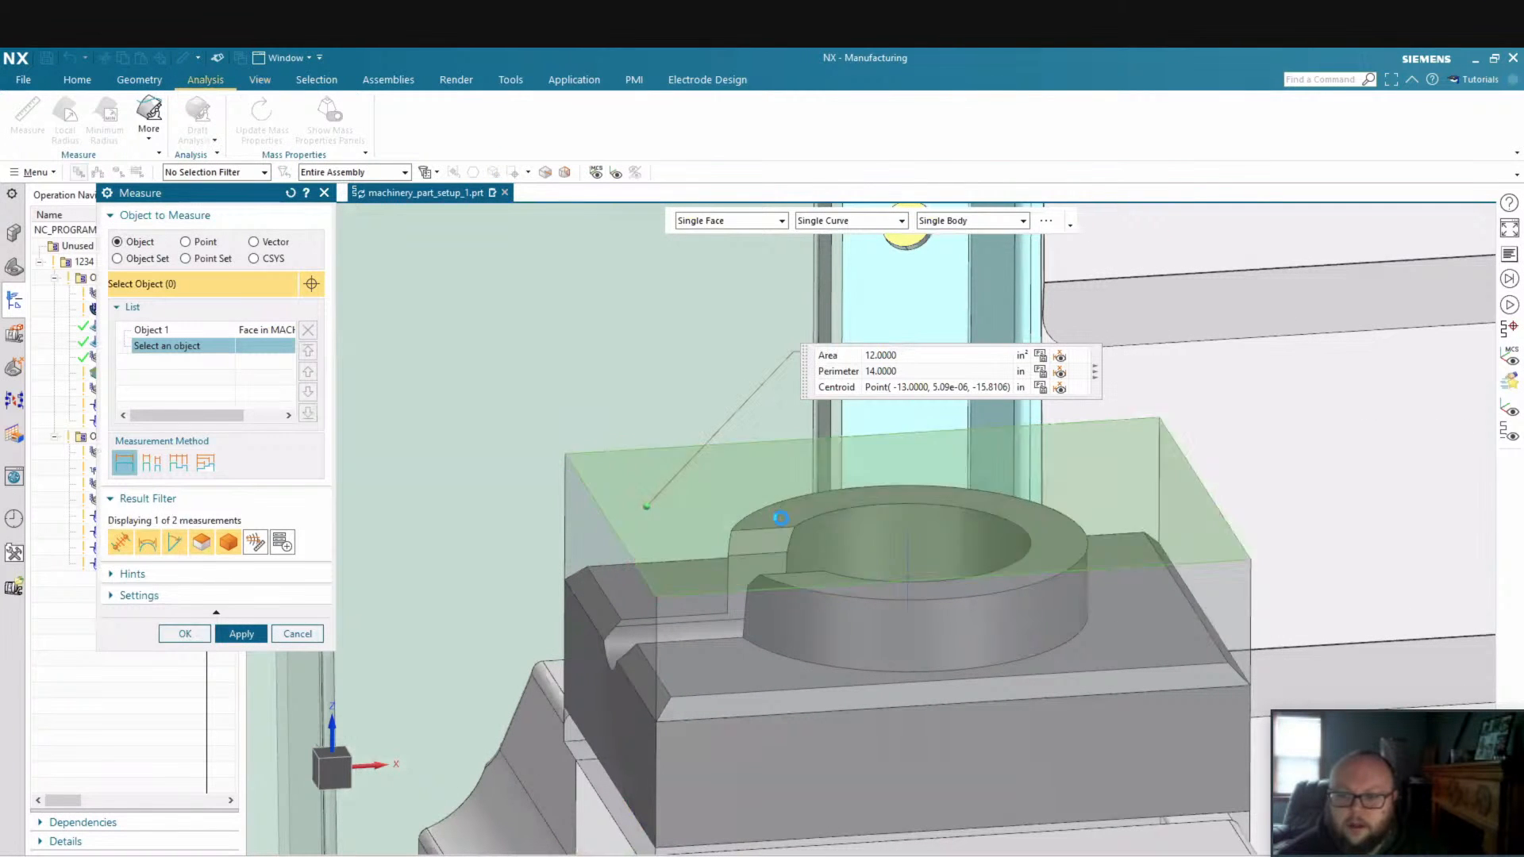
{"action": "left_click", "coordinate": [1328, 268]}
{"action": "scroll", "coordinate": [1244, 511], "scroll_direction": "up", "scroll_amount": 5}
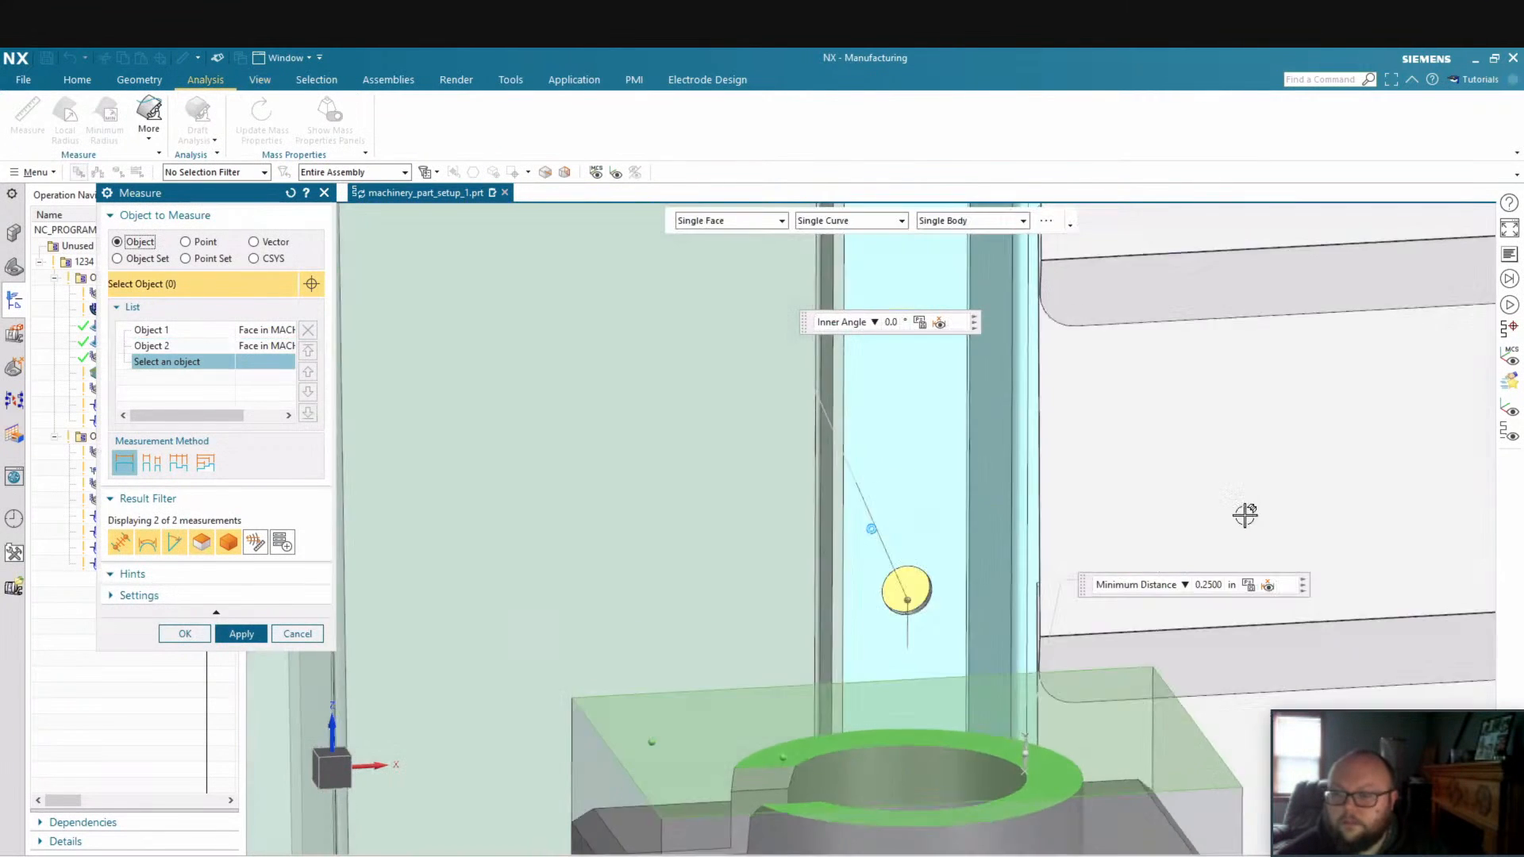
{"action": "scroll", "coordinate": [1200, 774], "scroll_direction": "down", "scroll_amount": 4}
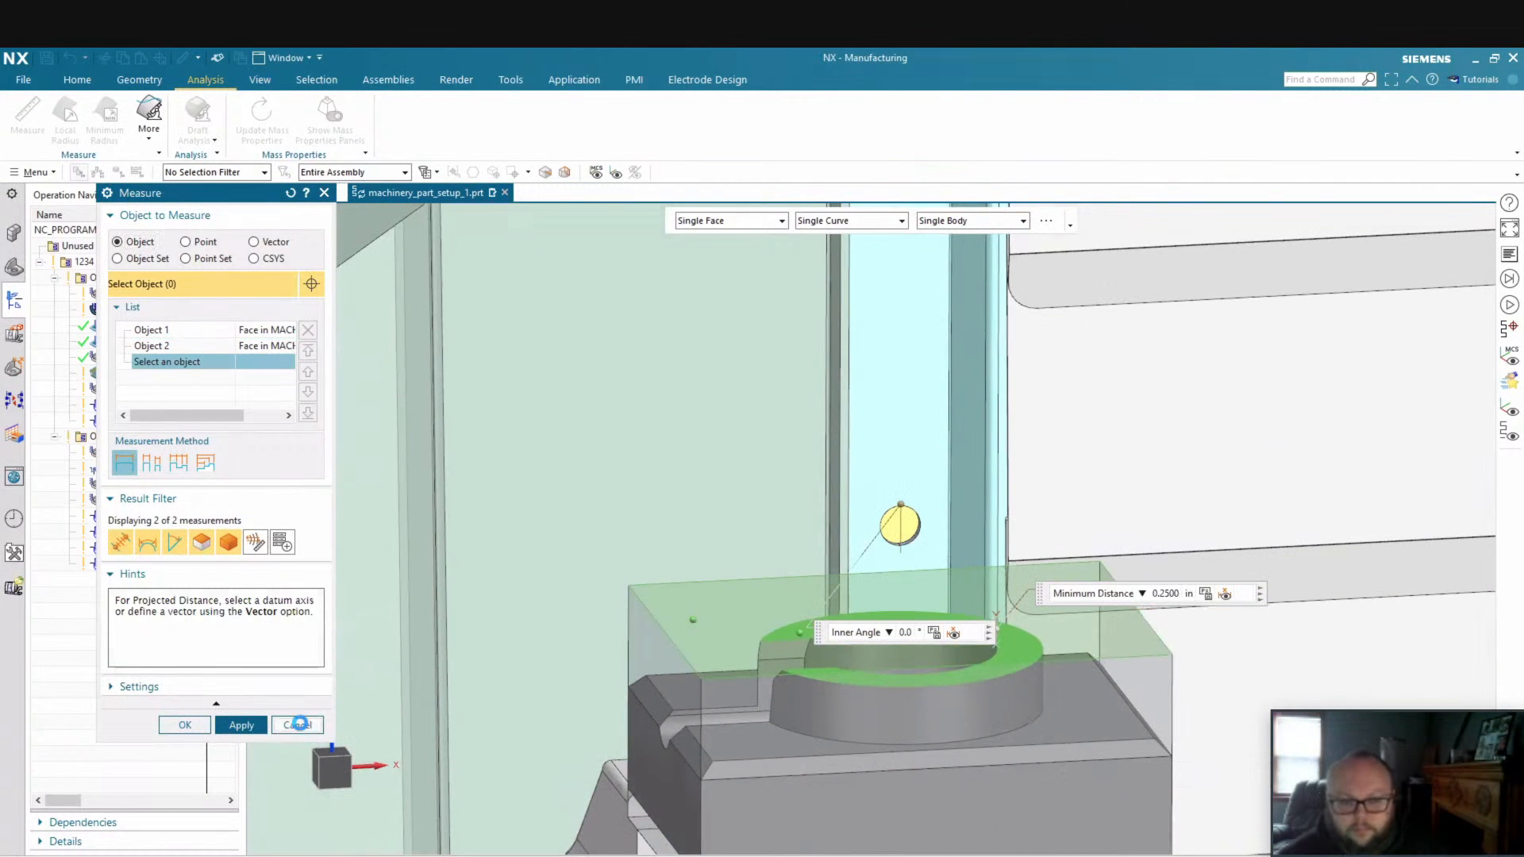
{"action": "left_click", "coordinate": [298, 725]}
{"action": "scroll", "coordinate": [766, 724], "scroll_direction": "down", "scroll_amount": 2}
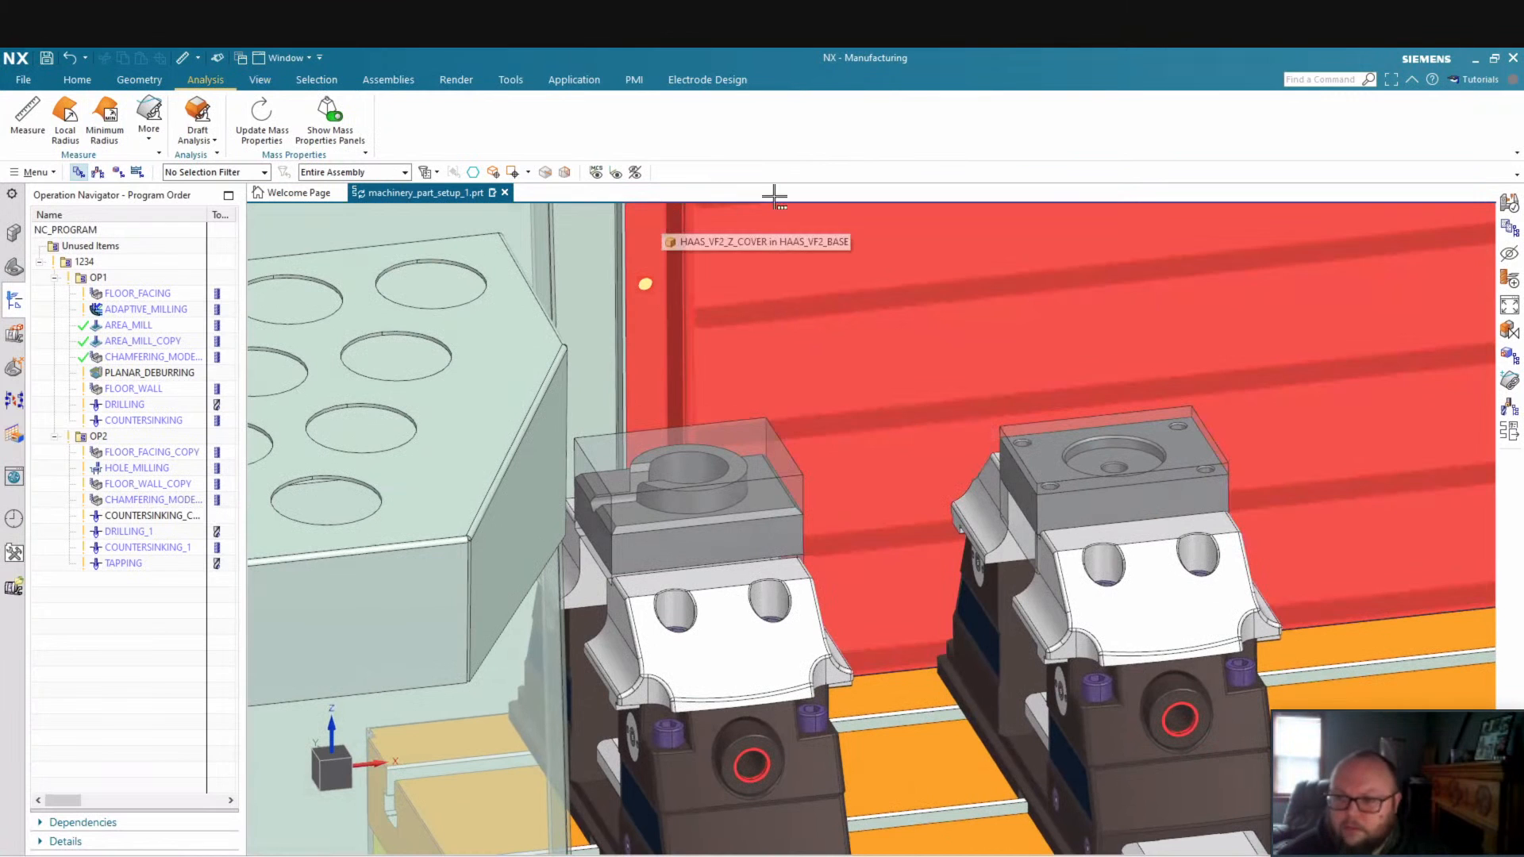
{"action": "scroll", "coordinate": [987, 445], "scroll_direction": "up", "scroll_amount": 4}
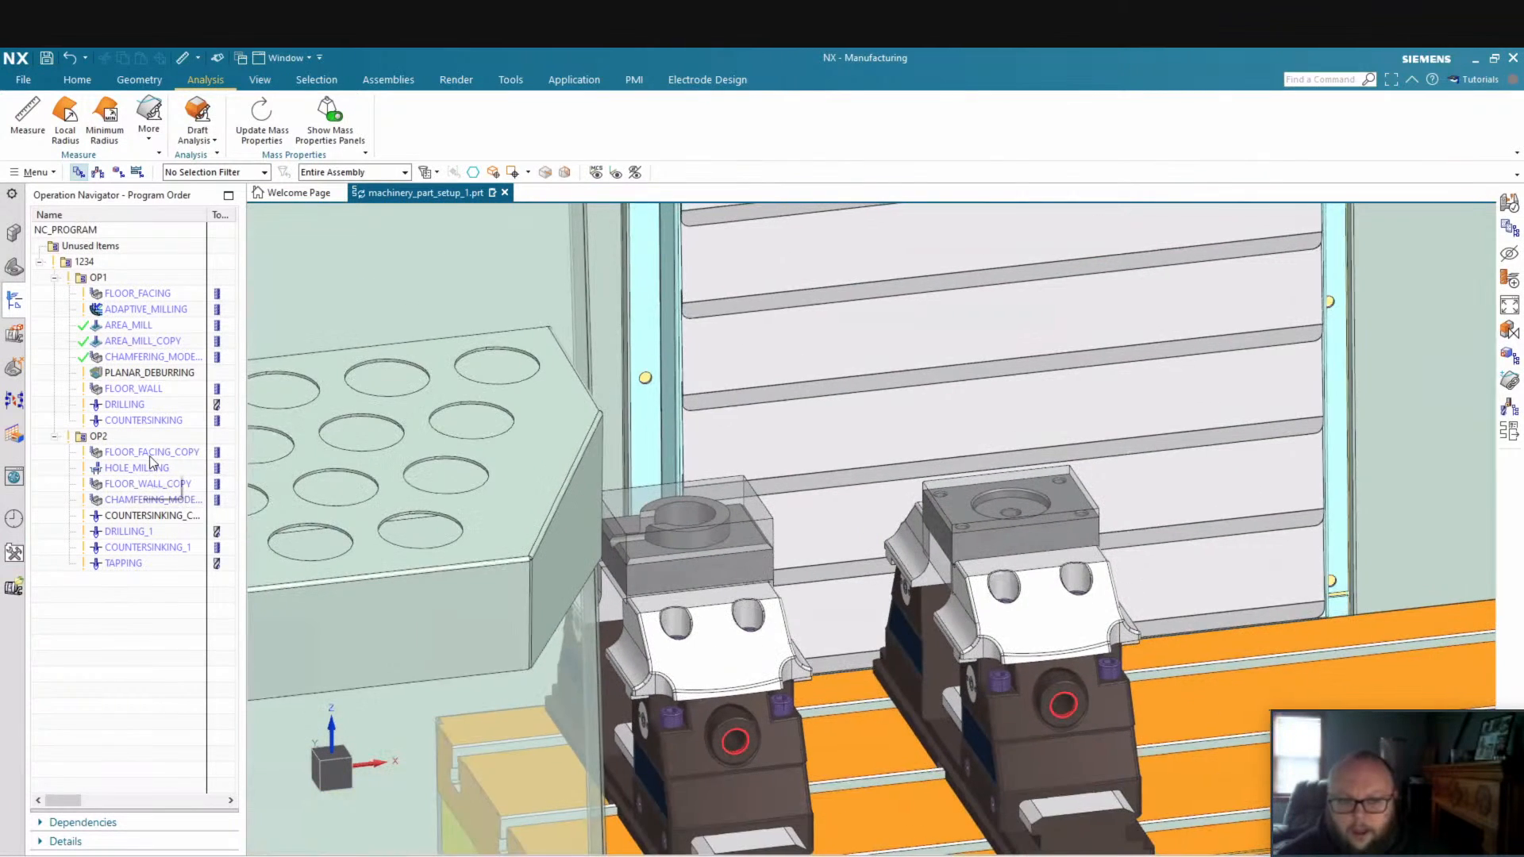
{"action": "middle_click_drag", "start_coordinate": [1064, 476], "coordinate": [1065, 482]}
{"action": "scroll", "coordinate": [1085, 499], "scroll_direction": "up", "scroll_amount": 5}
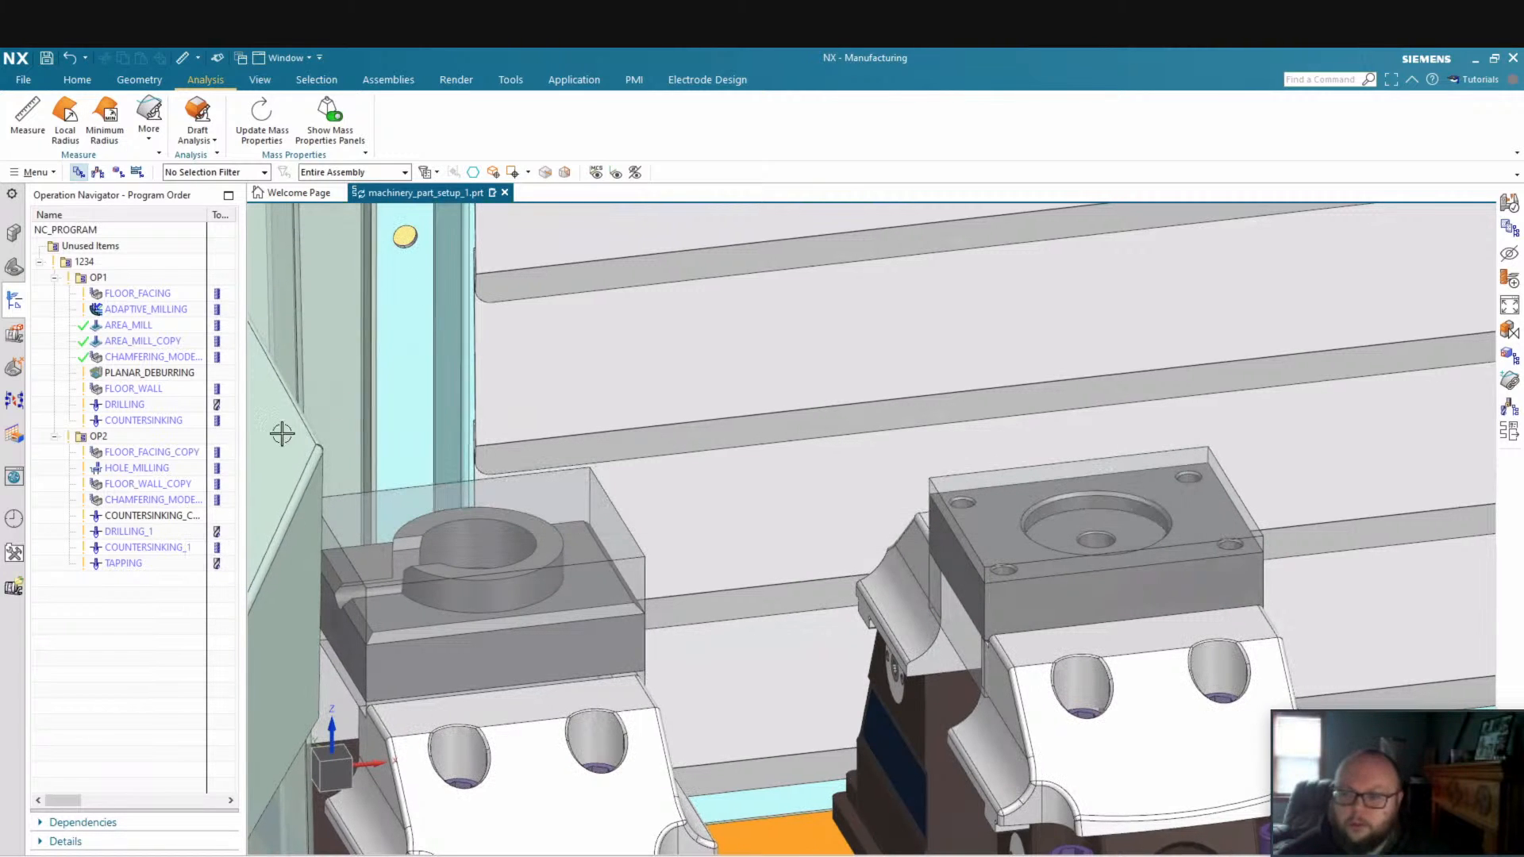
{"action": "scroll", "coordinate": [282, 436], "scroll_direction": "down", "scroll_amount": 5}
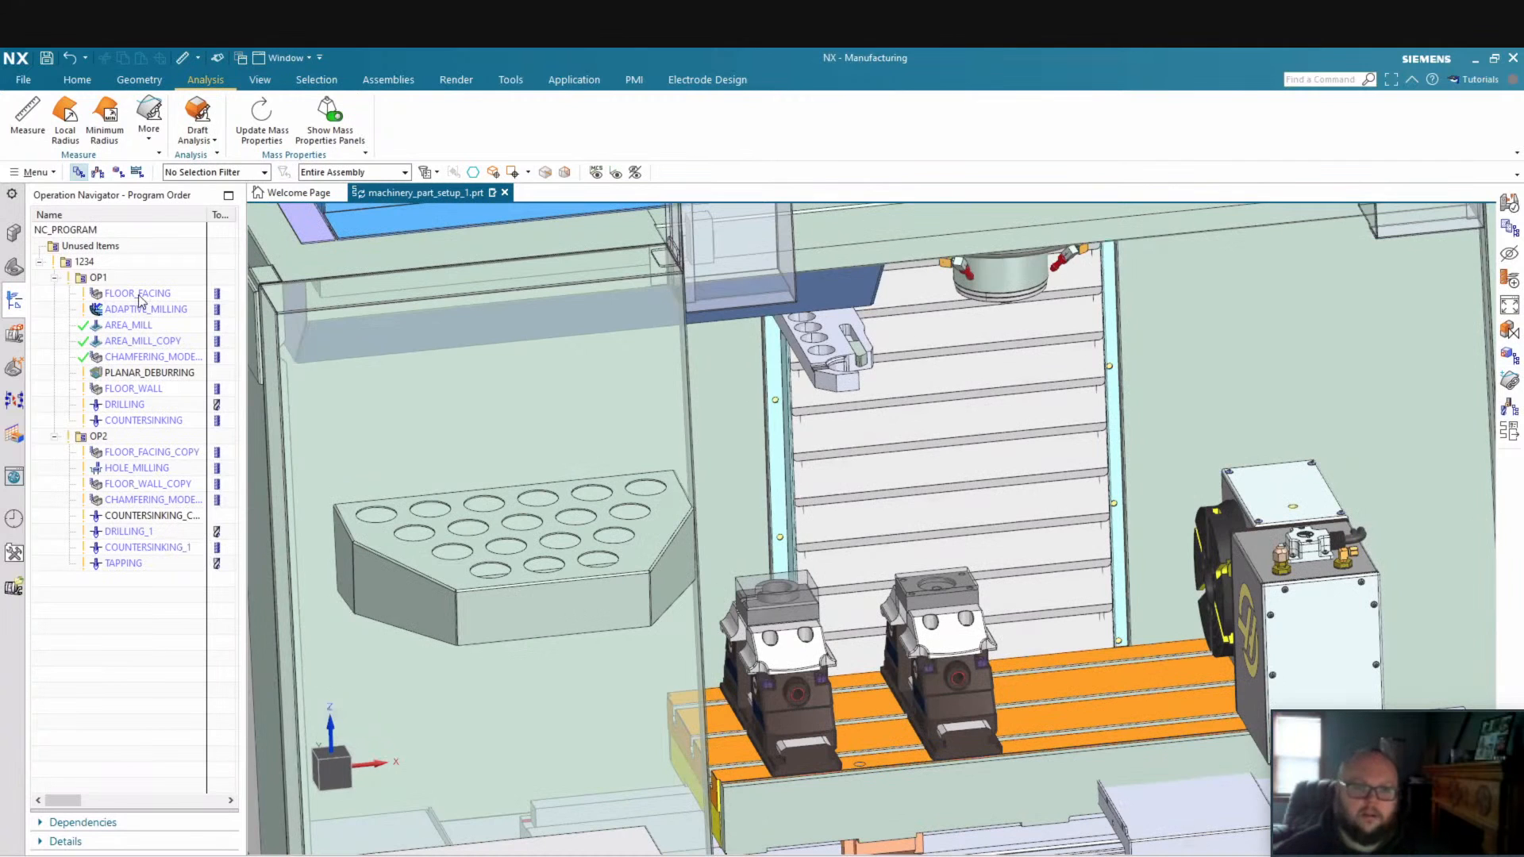
Start creating a new operation of type probing with the mill part probing subtype
{"action": "left_click", "coordinate": [100, 279]}
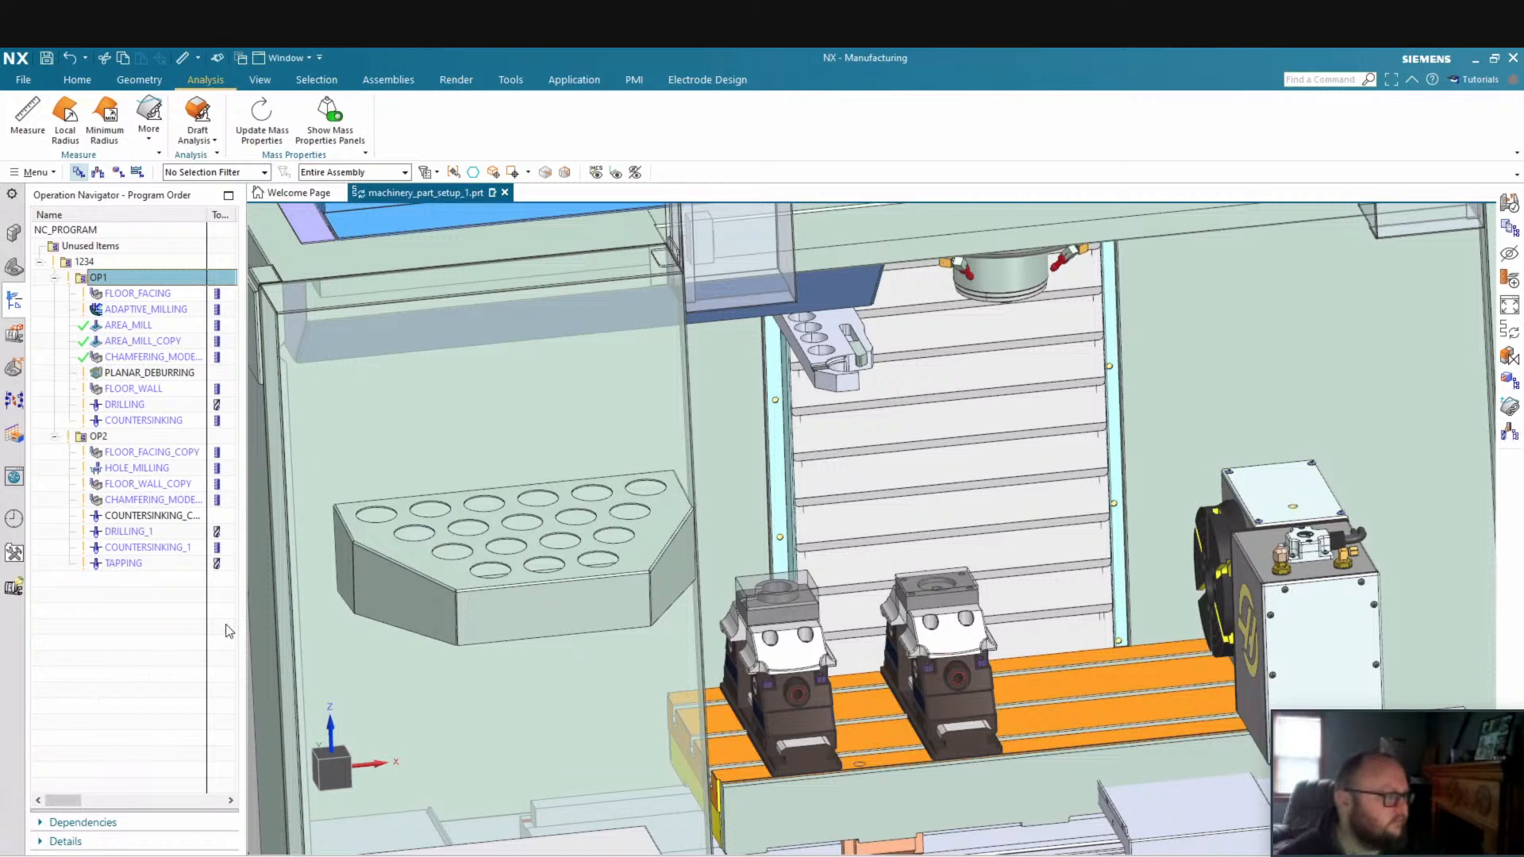
{"action": "left_click", "coordinate": [86, 83]}
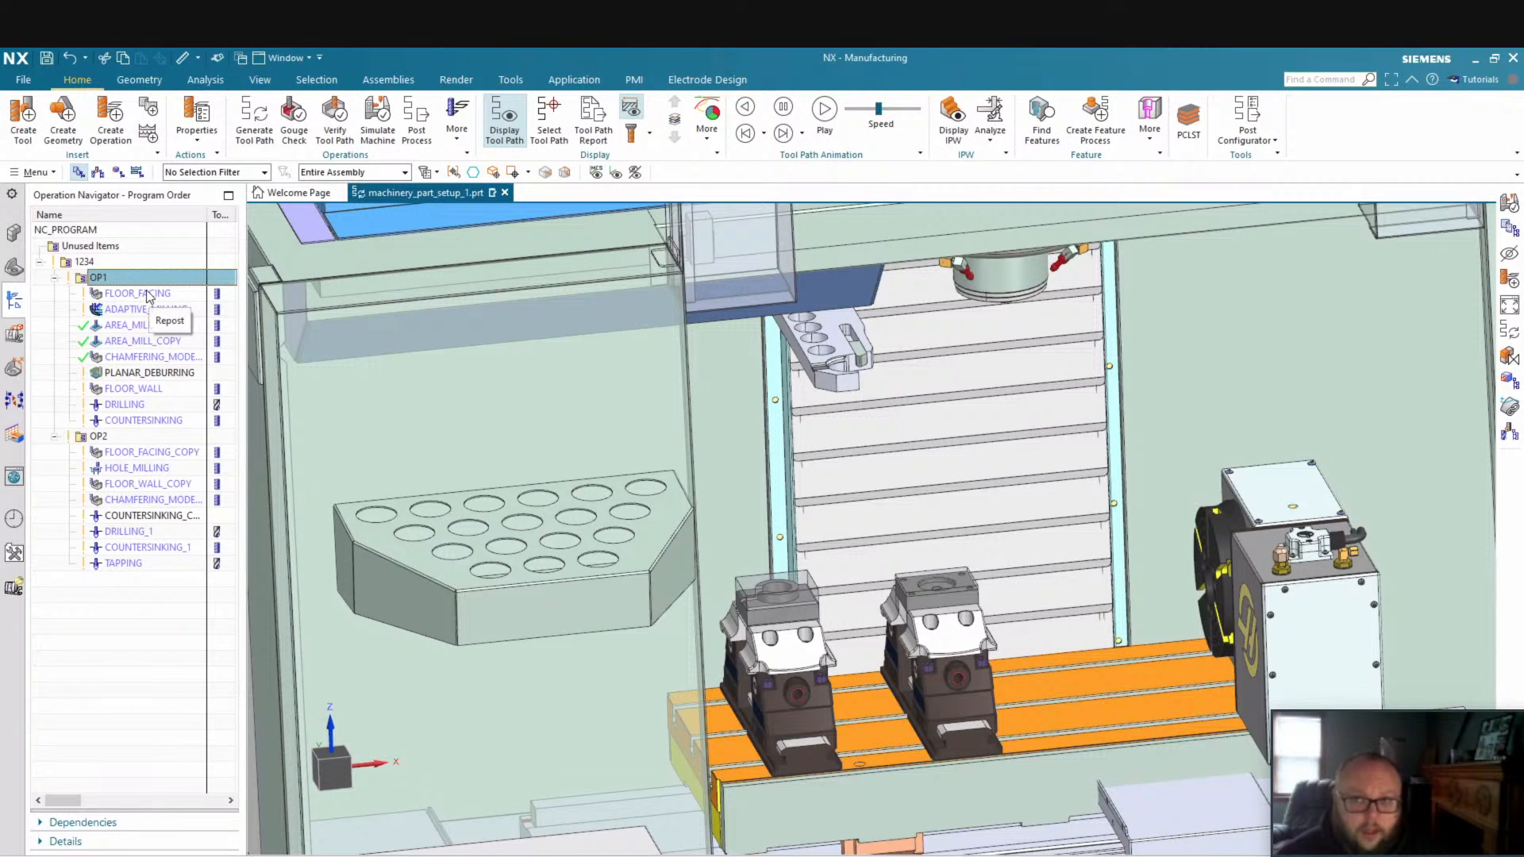
{"action": "left_click", "coordinate": [119, 131]}
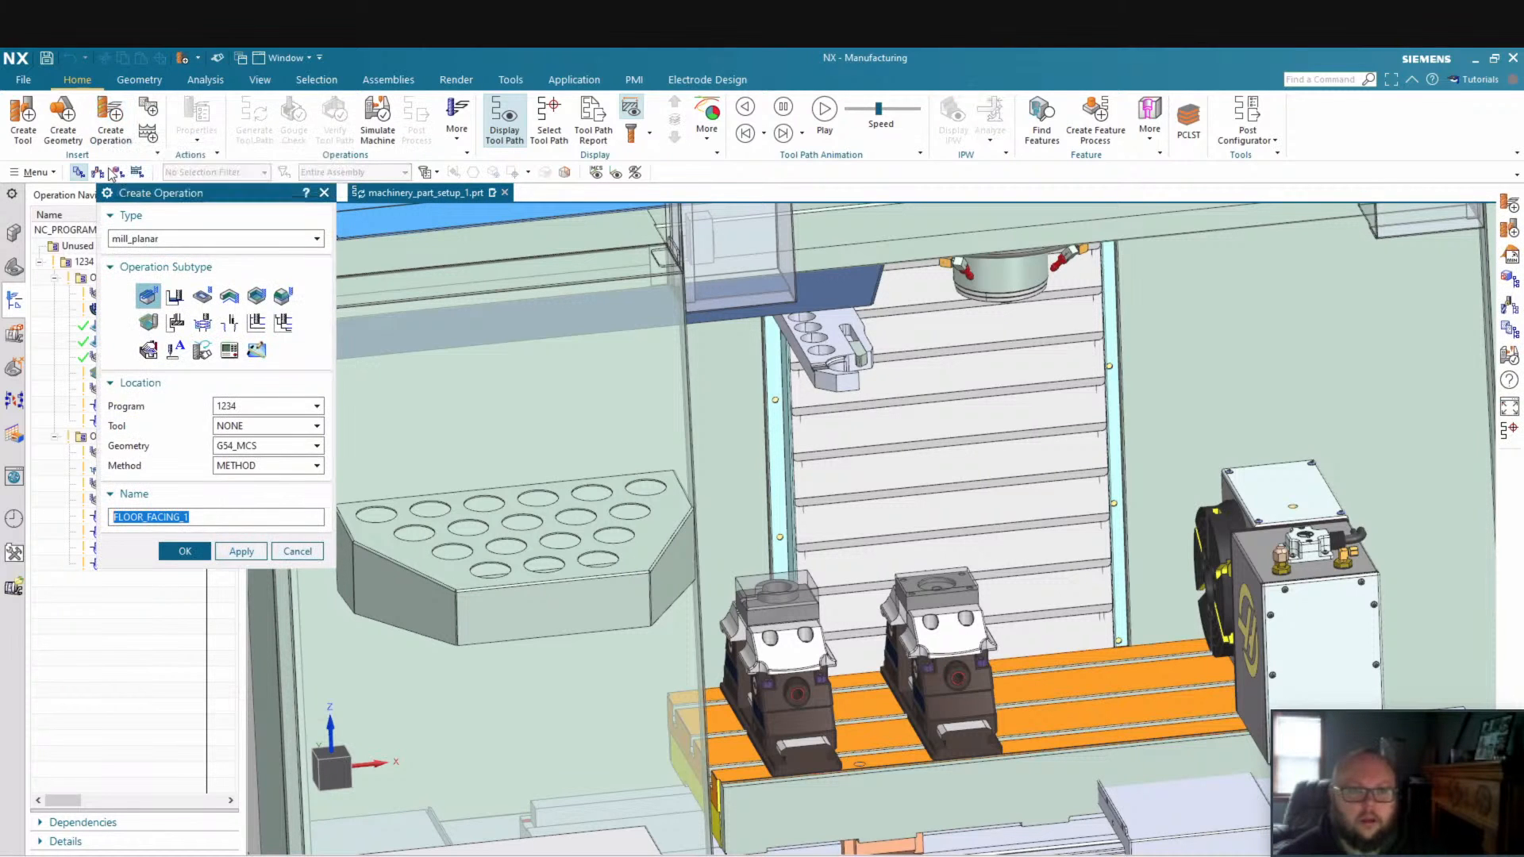
{"action": "left_click", "coordinate": [219, 240]}
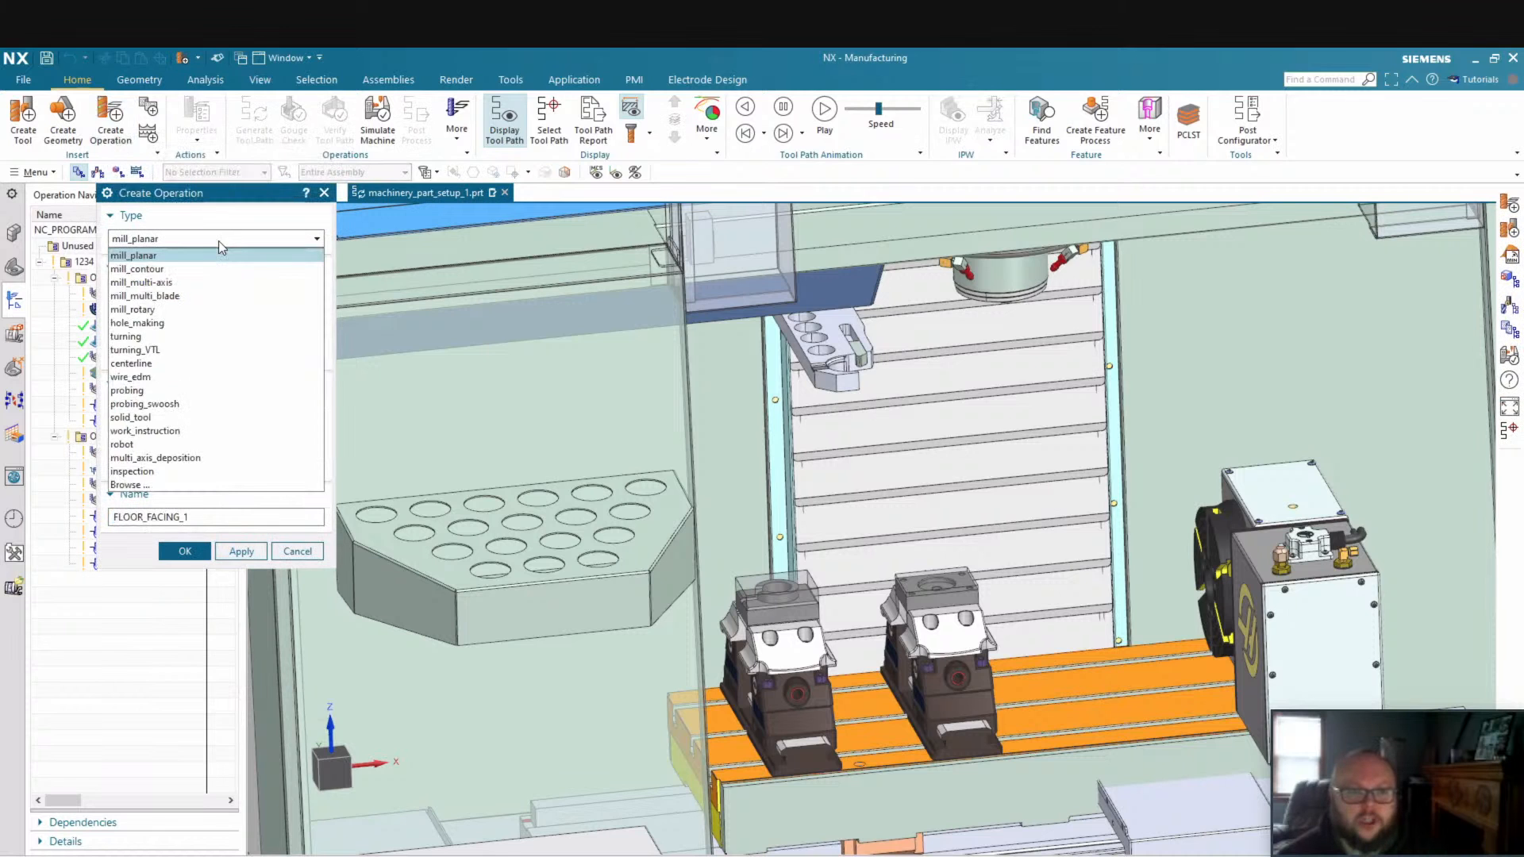
{"action": "left_click", "coordinate": [130, 390]}
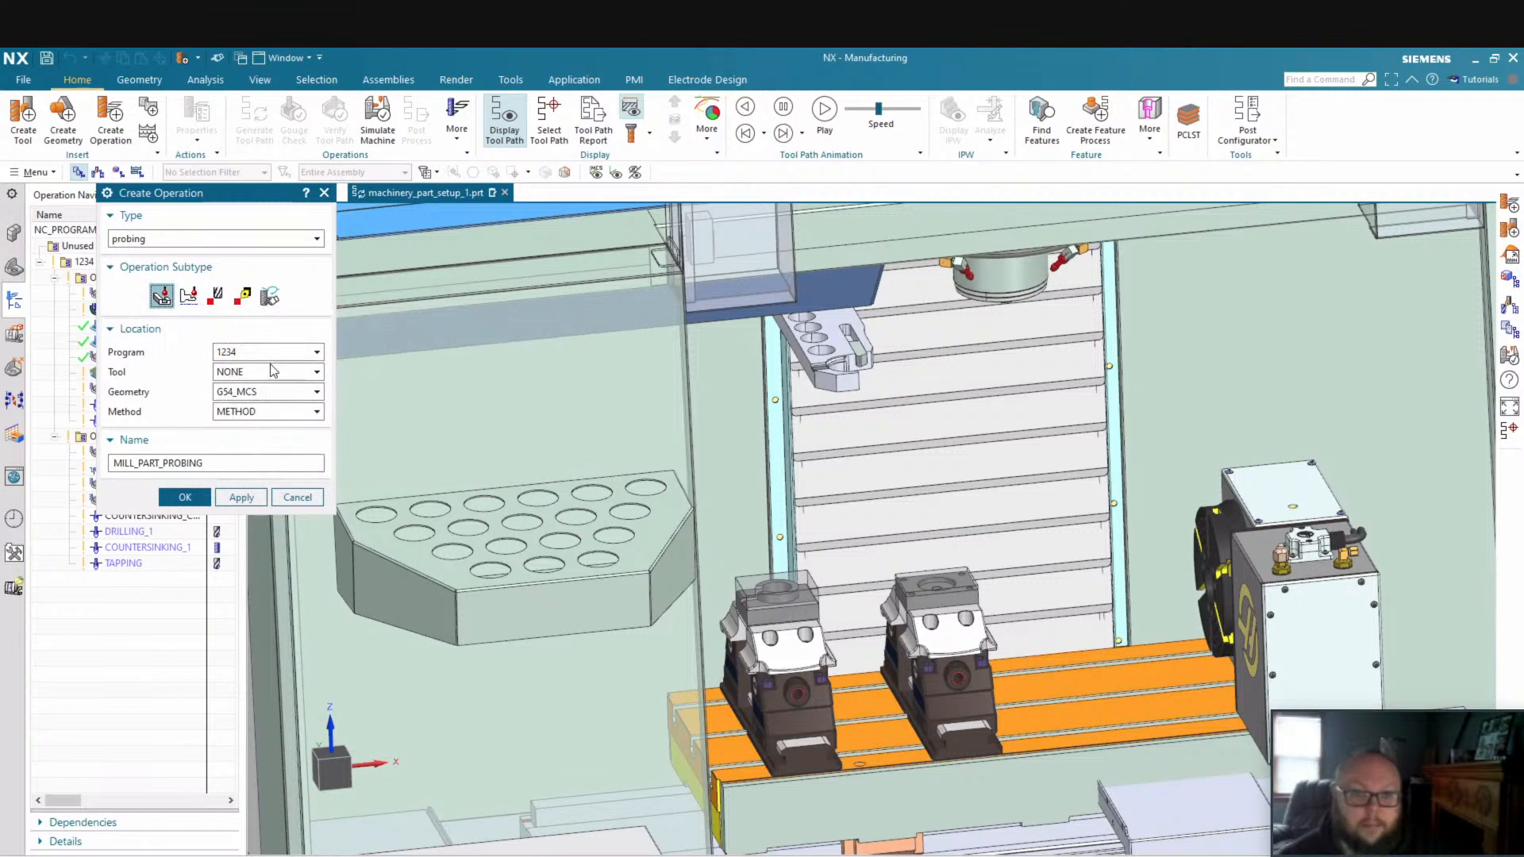
Assign the UGTI0402_001 probe tool, the WORKPIECE_OP1 geometry and the MILL_FINISH method to the probing operation
{"action": "left_click", "coordinate": [269, 371]}
{"action": "left_click", "coordinate": [268, 402]}
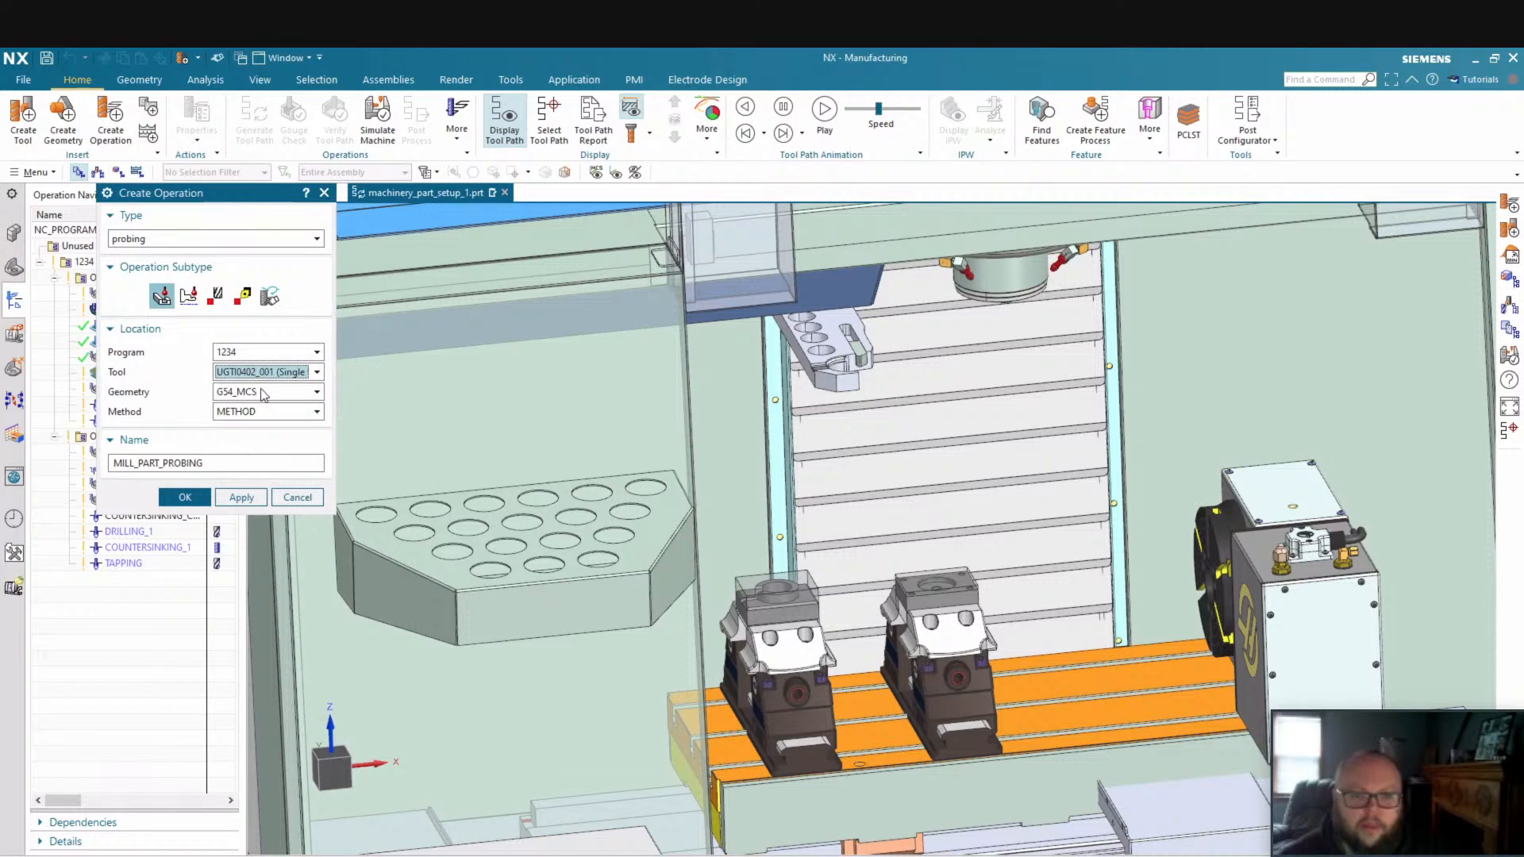
{"action": "left_click", "coordinate": [265, 394]}
{"action": "left_click", "coordinate": [270, 449]}
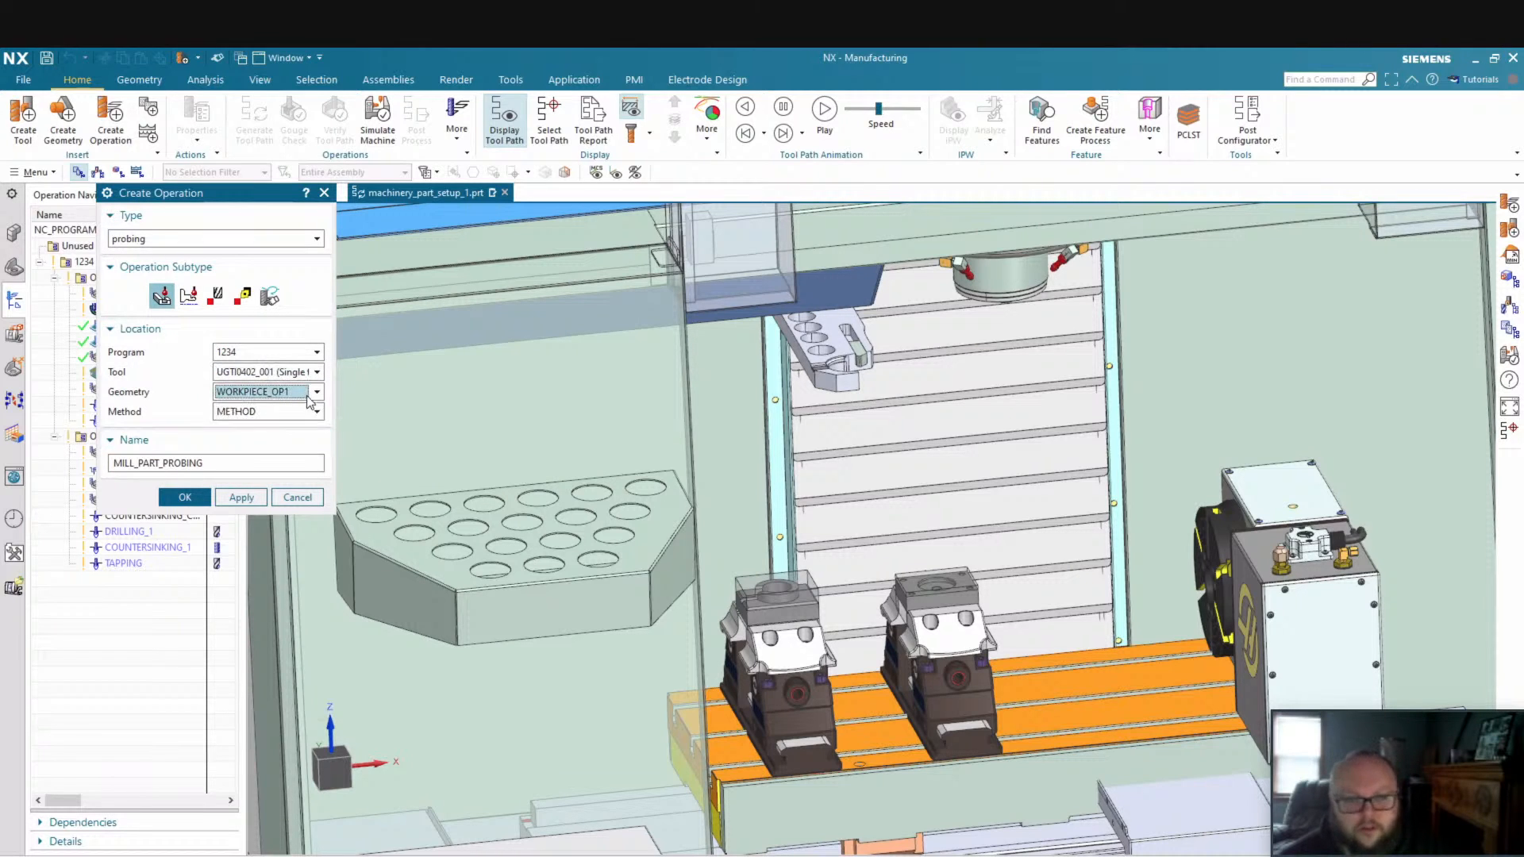
{"action": "left_click", "coordinate": [292, 412]}
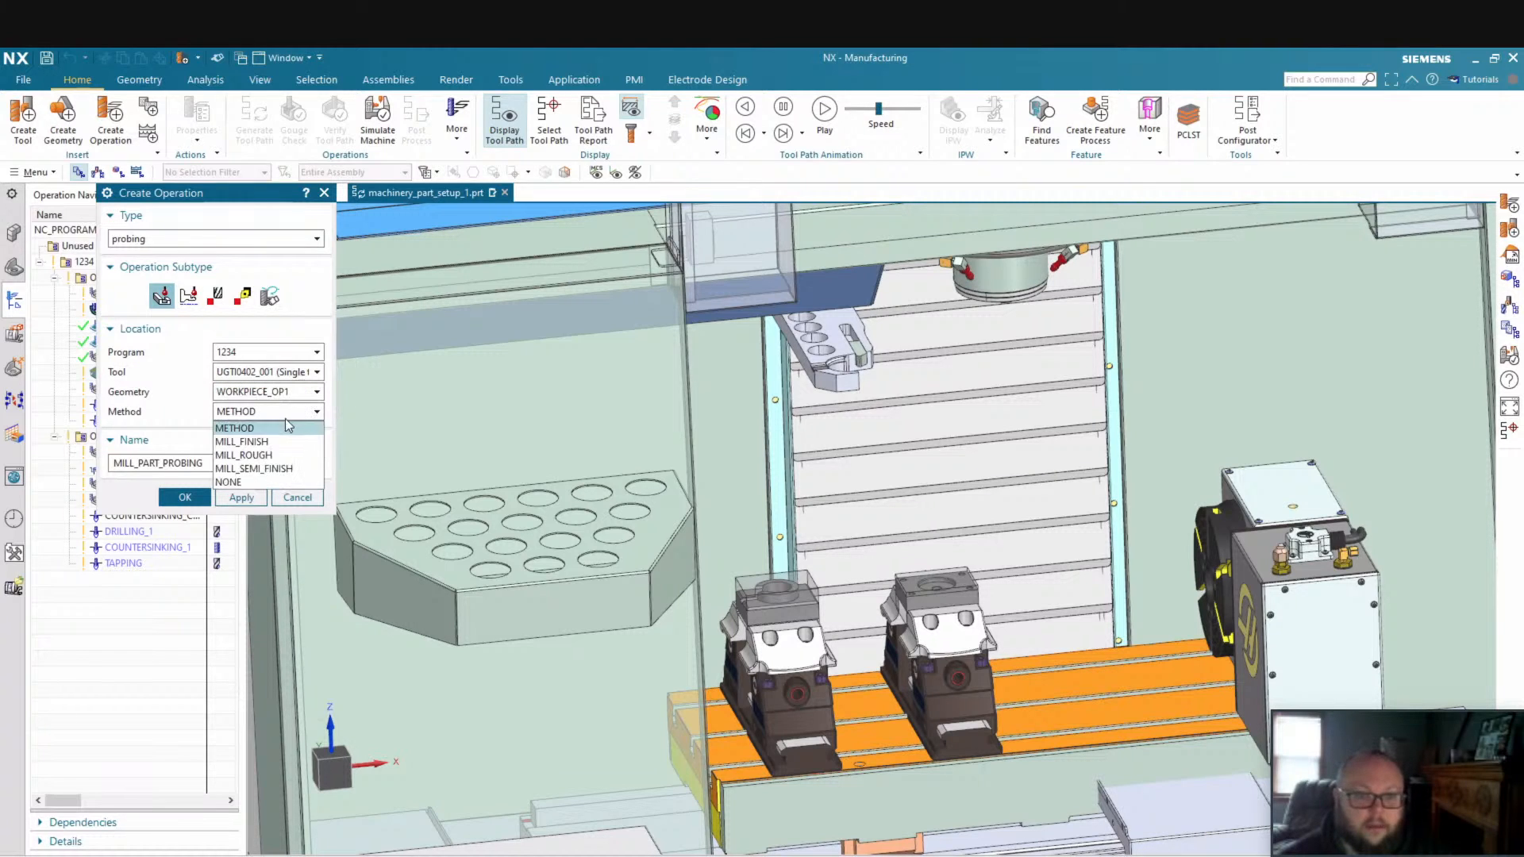
{"action": "left_click", "coordinate": [267, 442]}
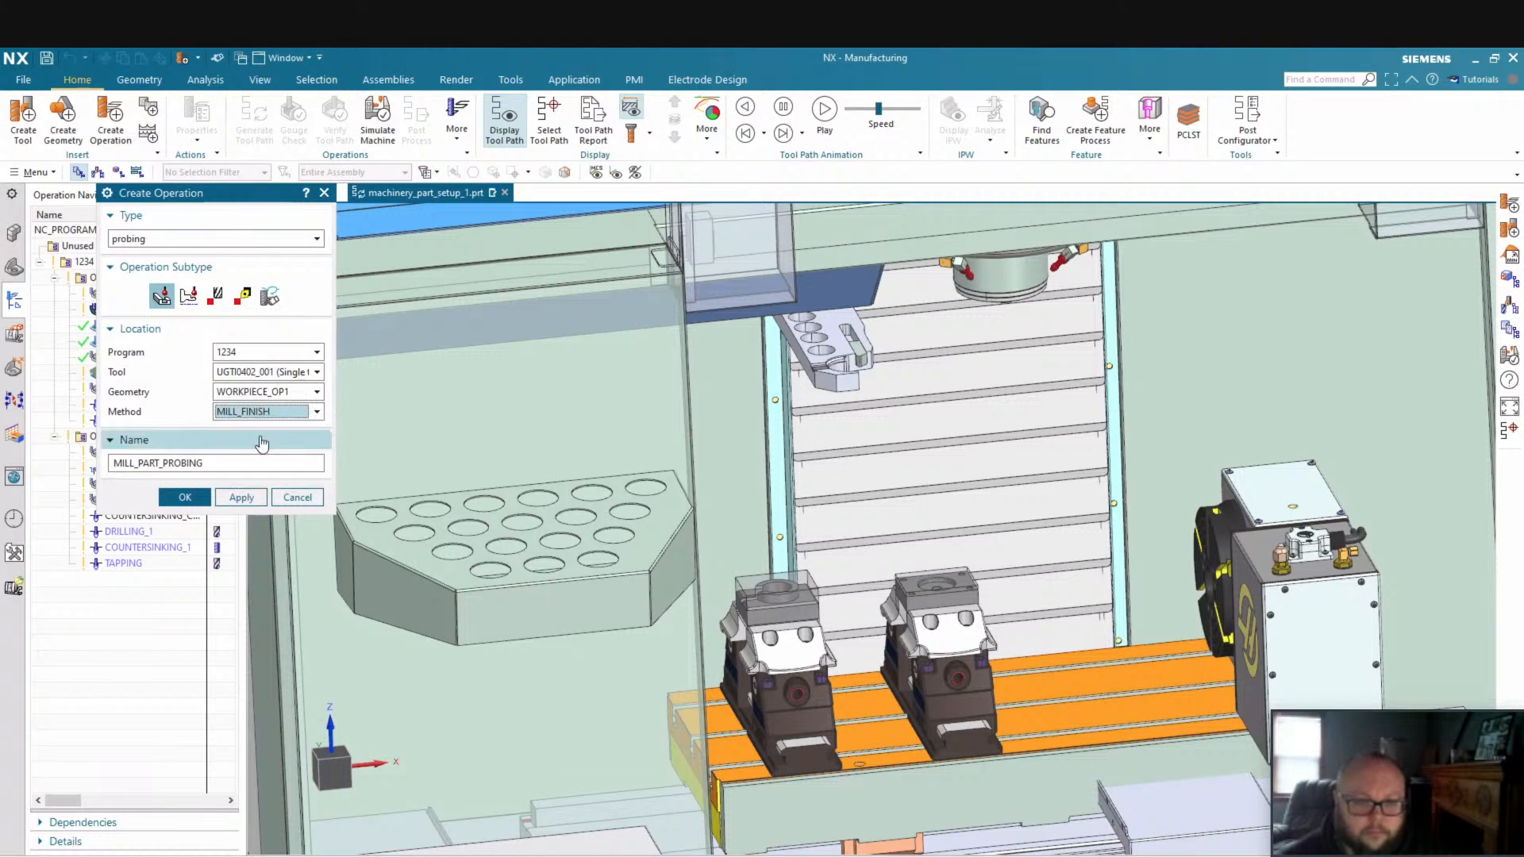
Name the probing operation SET_G54_Z, create it and move its settings dialog clear of the parts
{"action": "left_click", "coordinate": [223, 462]}
{"action": "double_click", "coordinate": [223, 461]}
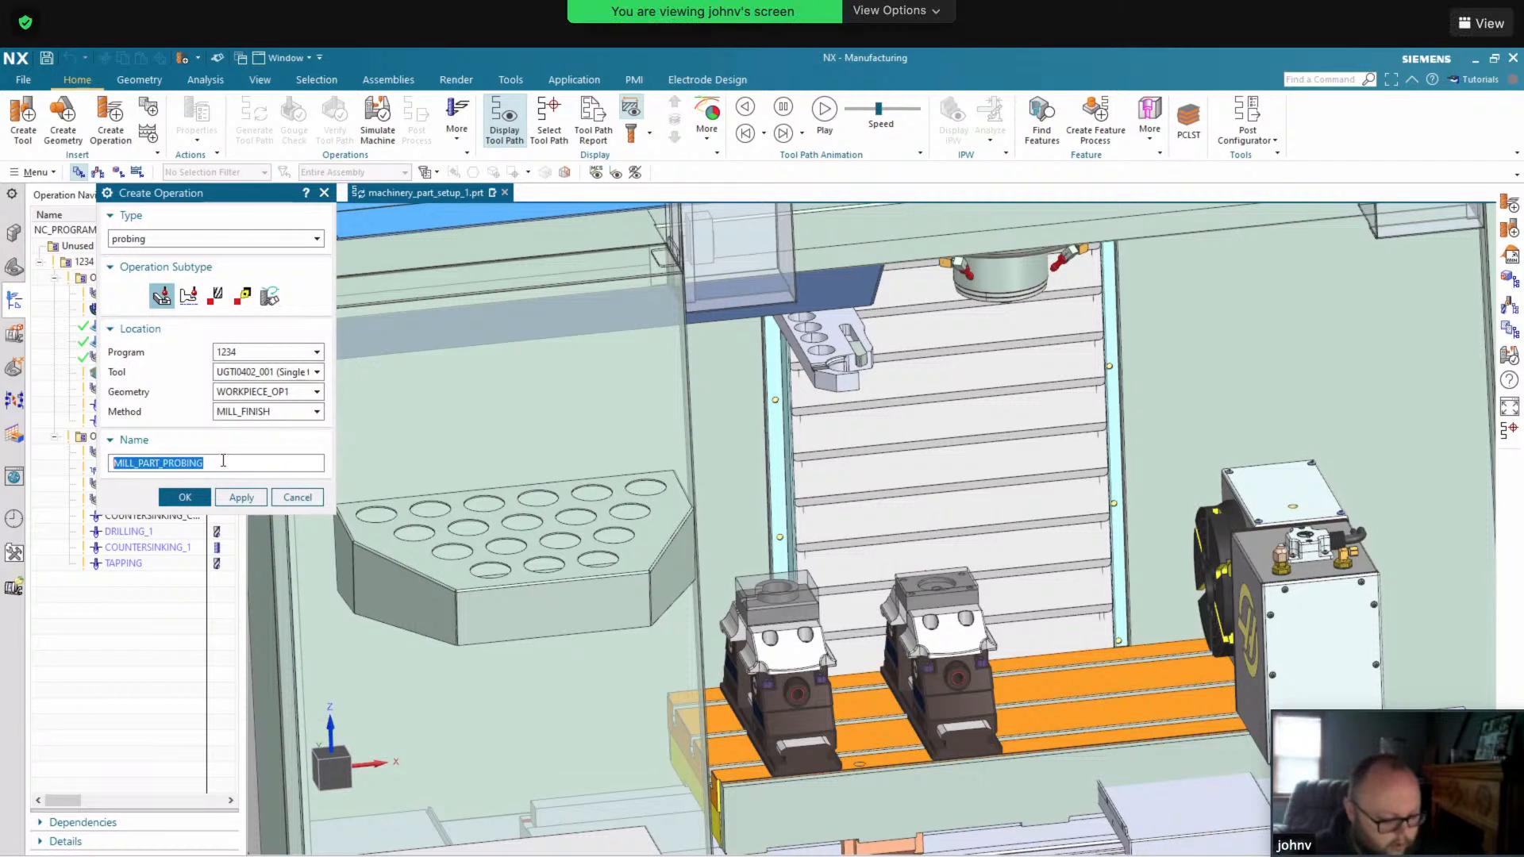
{"action": "type", "text": "S"}
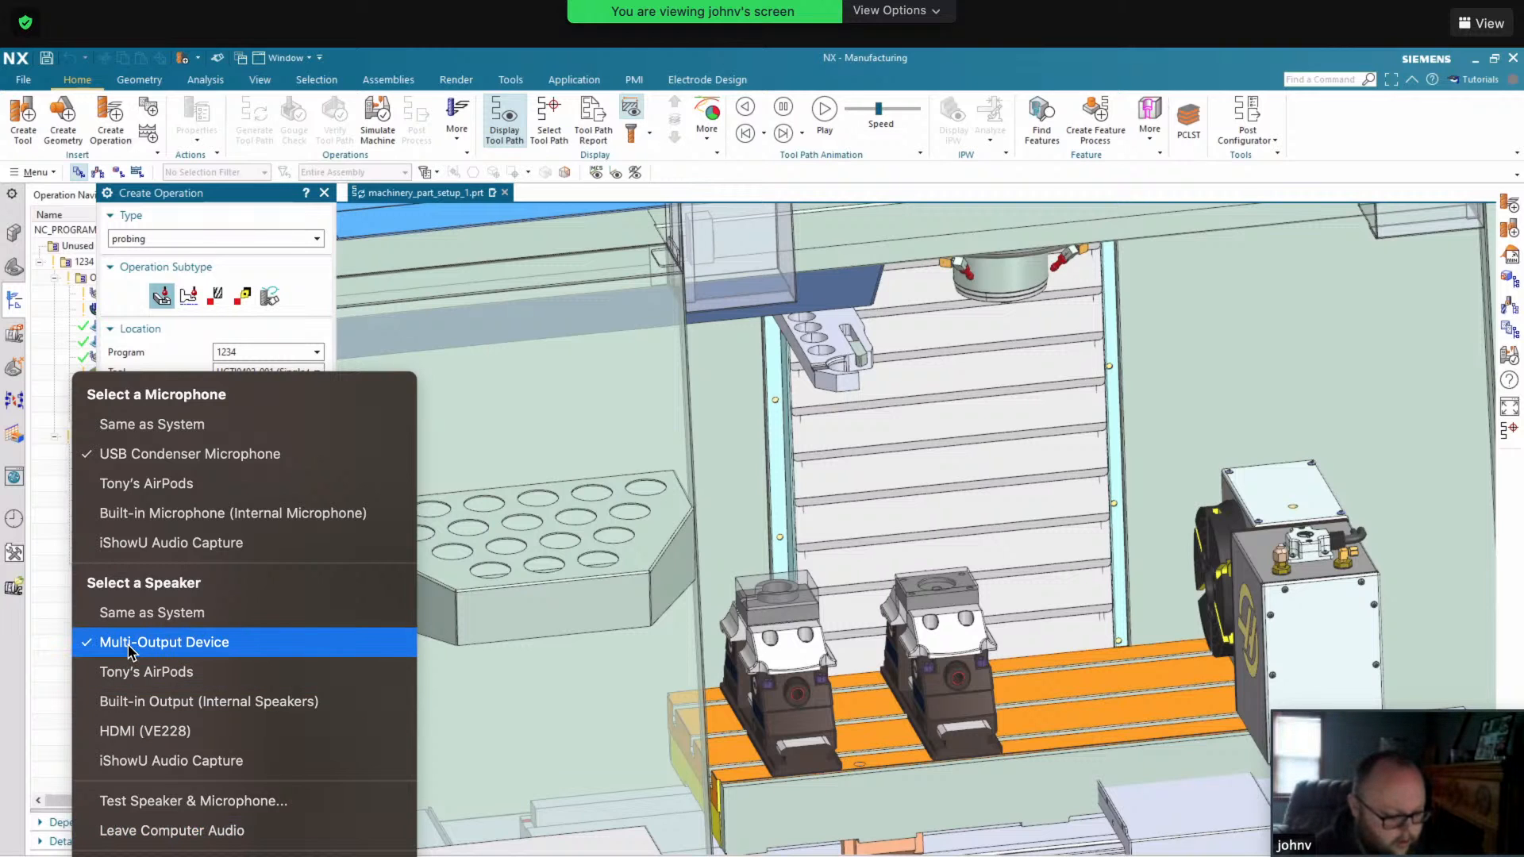
{"action": "left_click", "coordinate": [129, 643]}
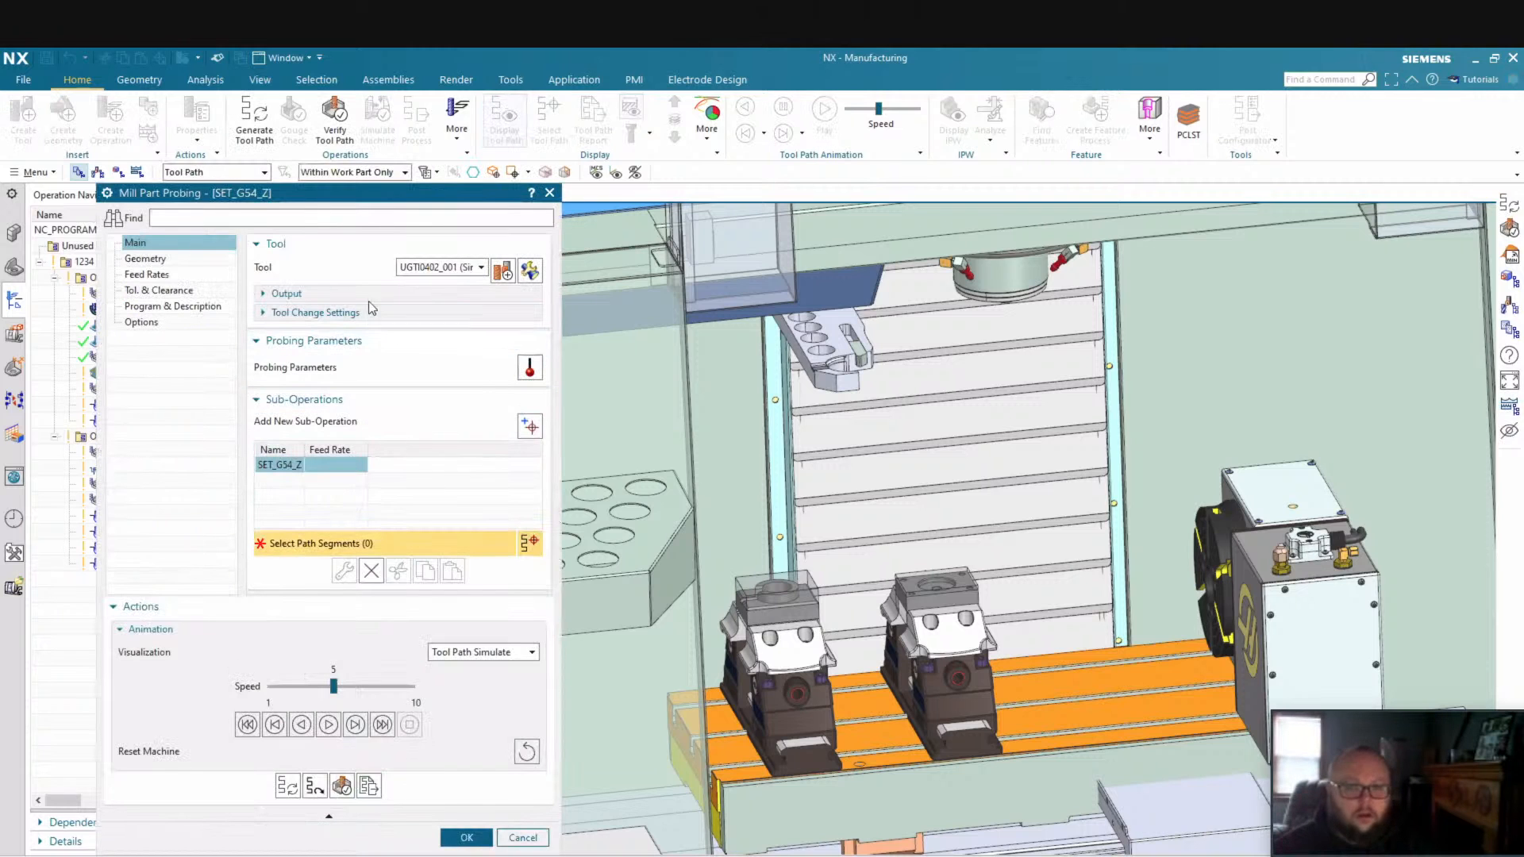
{"action": "left_click_drag", "start_coordinate": [378, 193], "coordinate": [395, 114]}
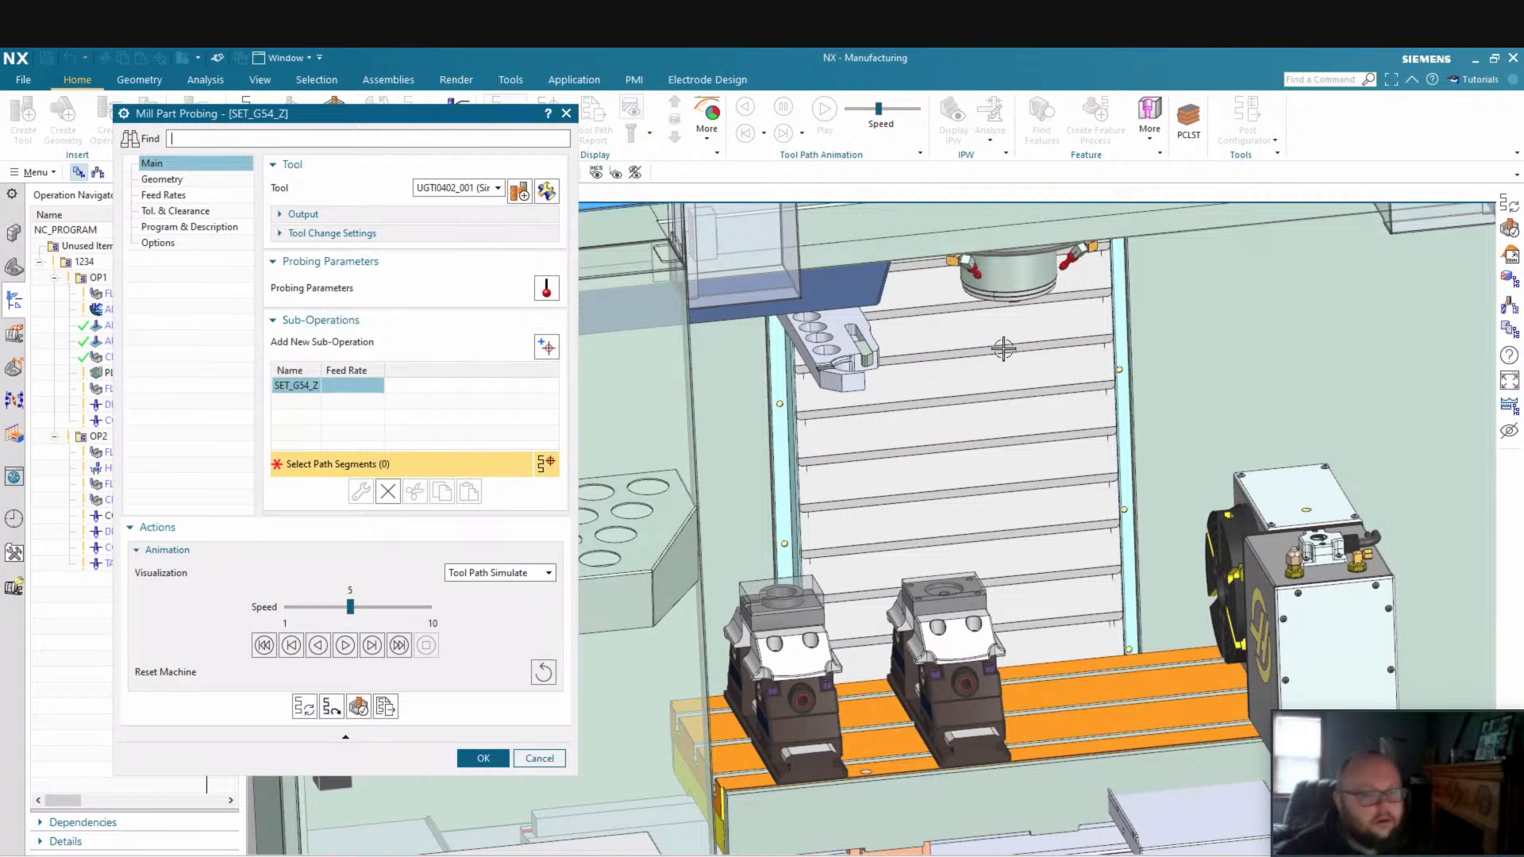
Set the probe output type to Ball Contact in the operation's probing parameters
{"action": "left_click", "coordinate": [548, 290]}
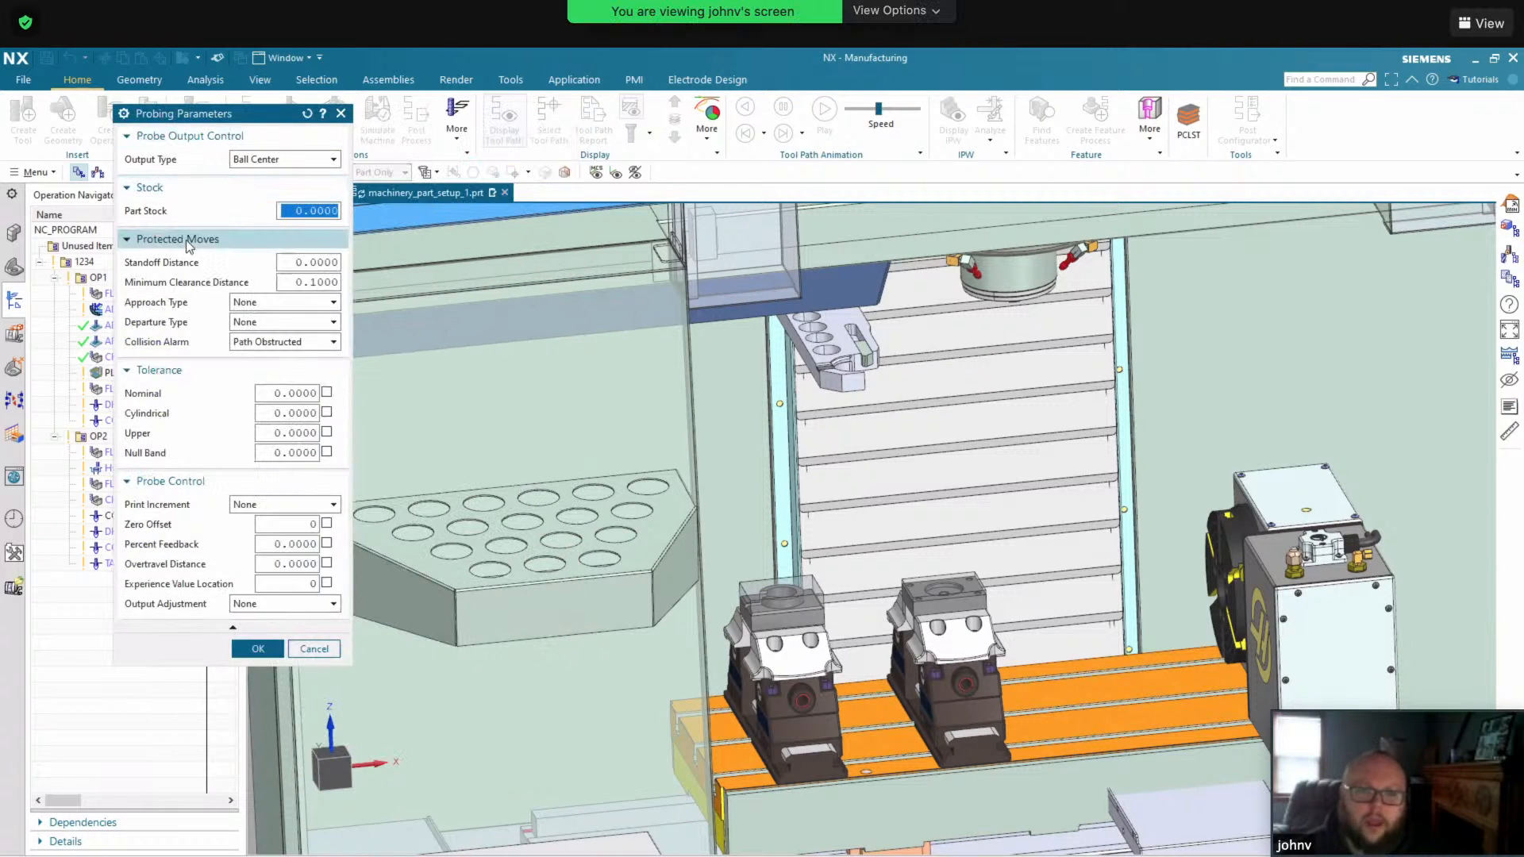
{"action": "left_click", "coordinate": [310, 163]}
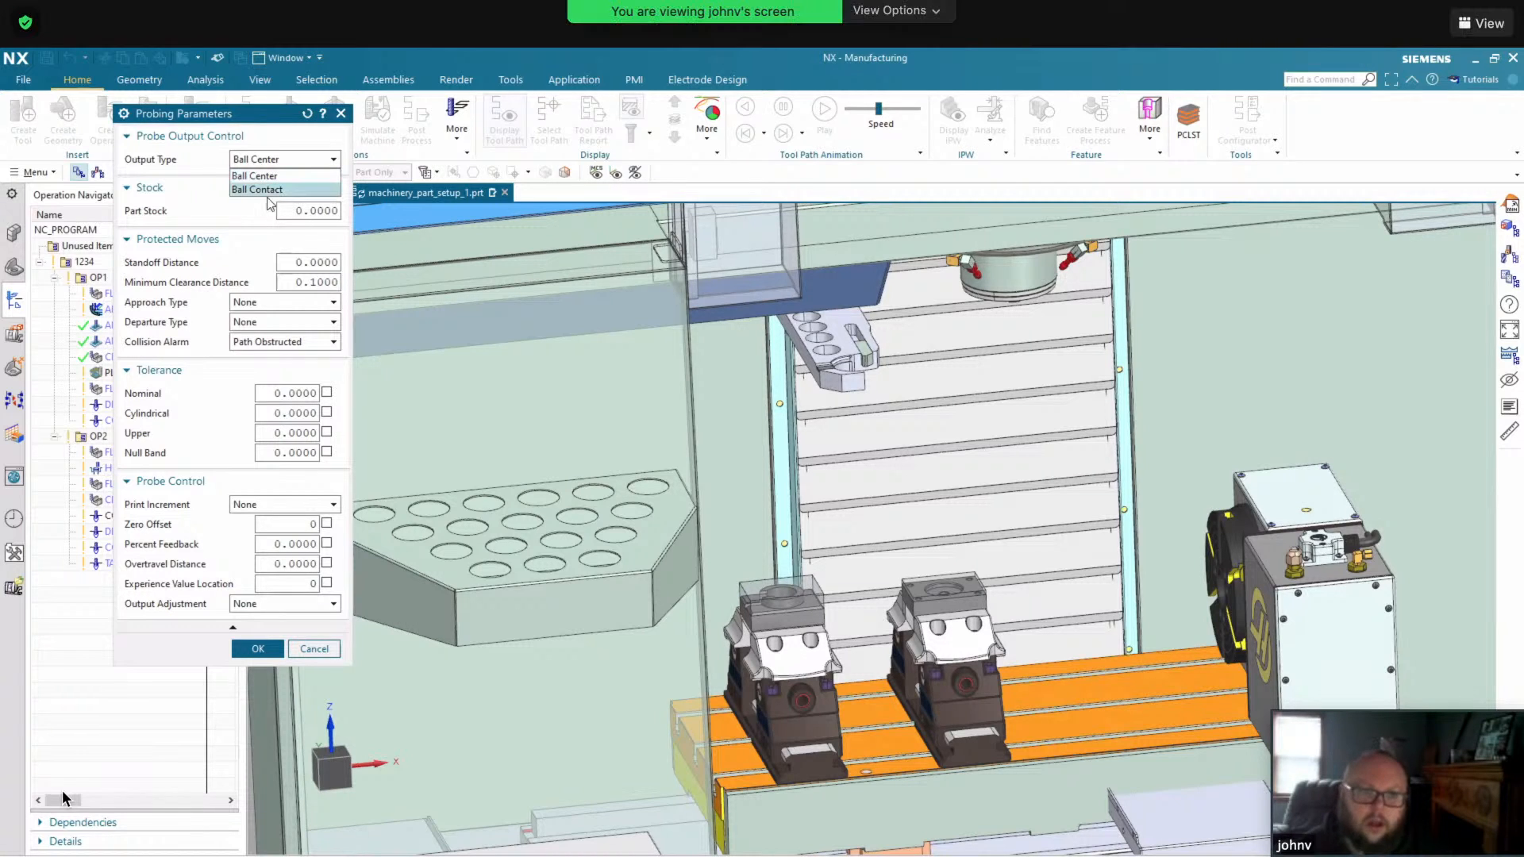
{"action": "left_click", "coordinate": [240, 191]}
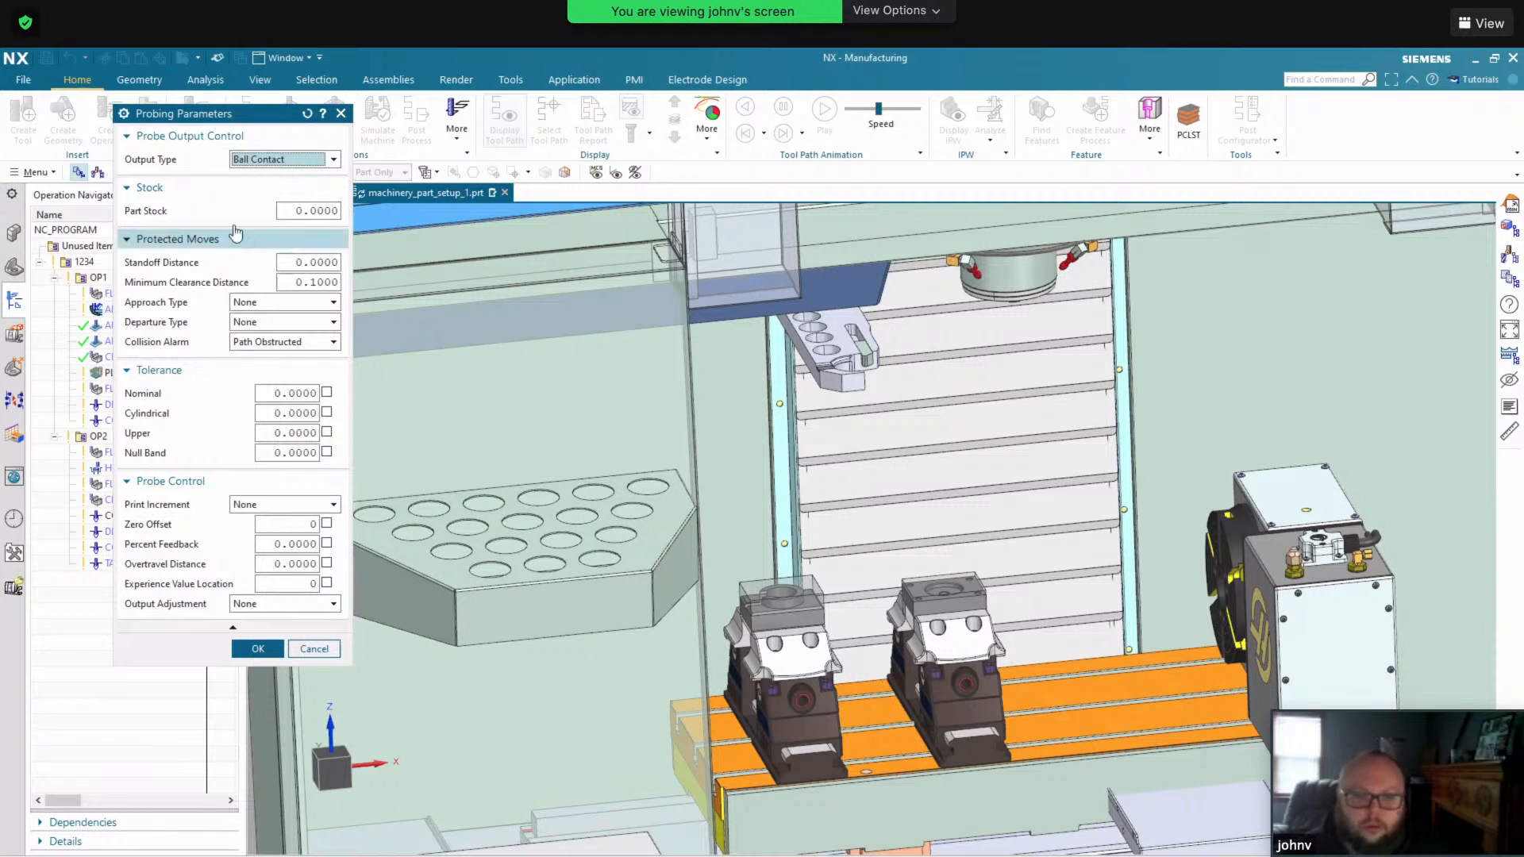
{"action": "scroll", "coordinate": [841, 596], "scroll_direction": "up", "scroll_amount": 3}
{"action": "scroll", "coordinate": [835, 607], "scroll_direction": "up", "scroll_amount": 3}
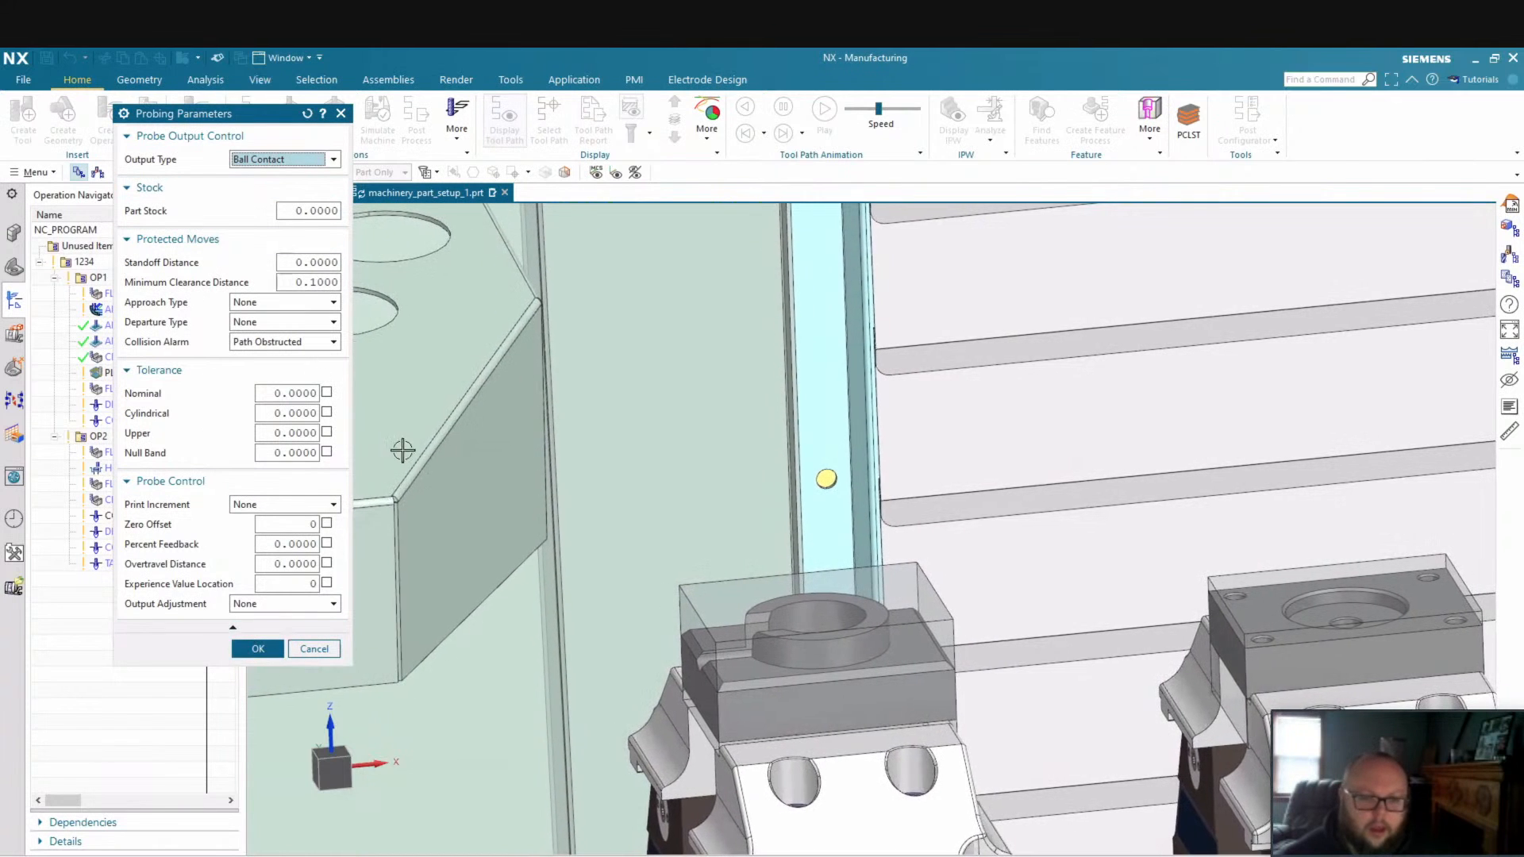
{"action": "left_click", "coordinate": [259, 649]}
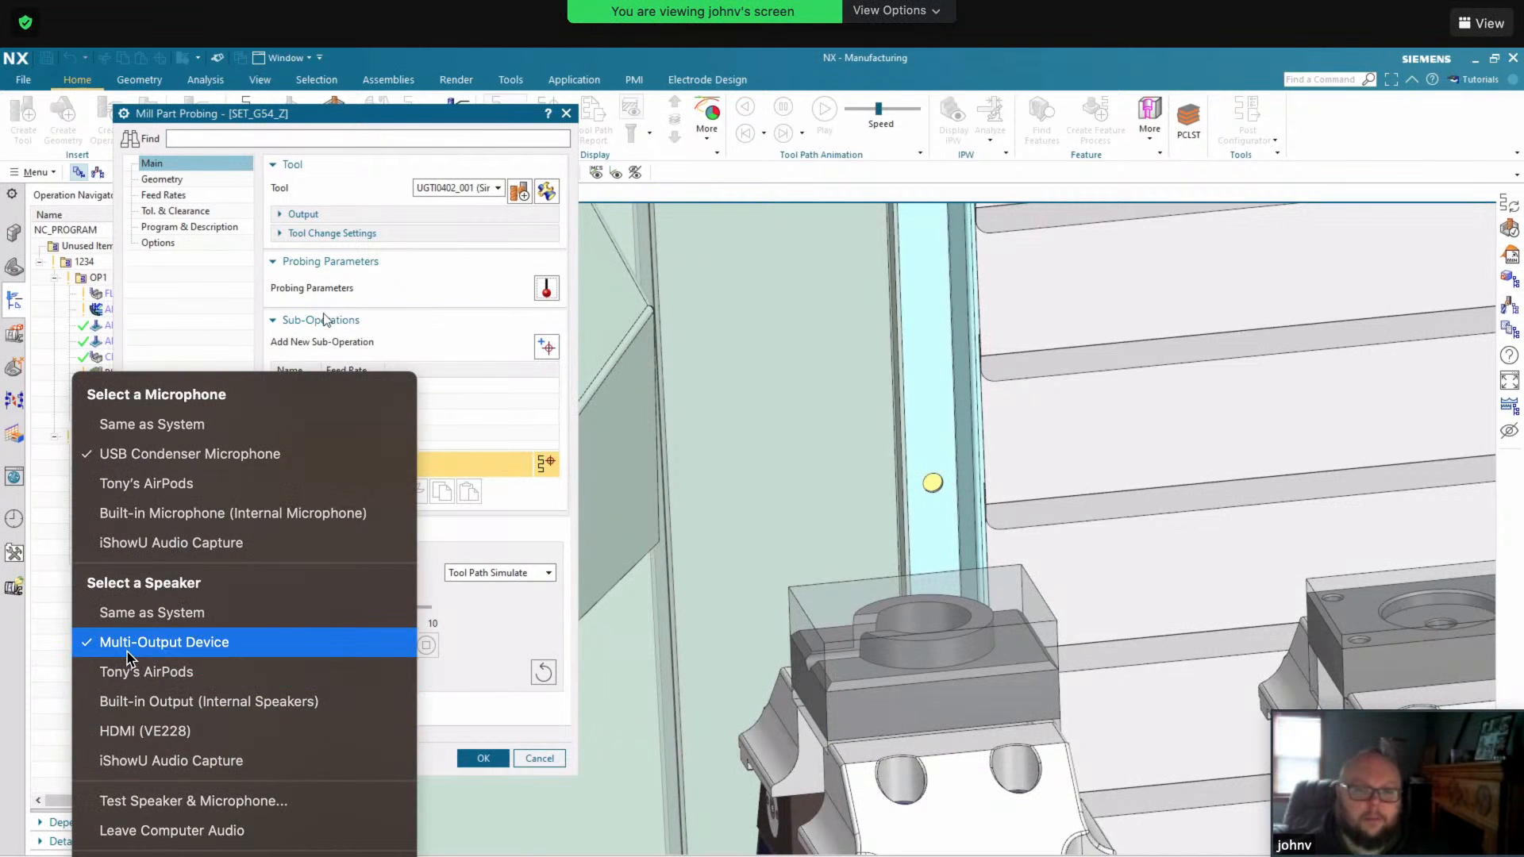
Start a Clearance Plane sub-operation in SET_G54_Z with the clearance option Plane
{"action": "left_click", "coordinate": [547, 348]}
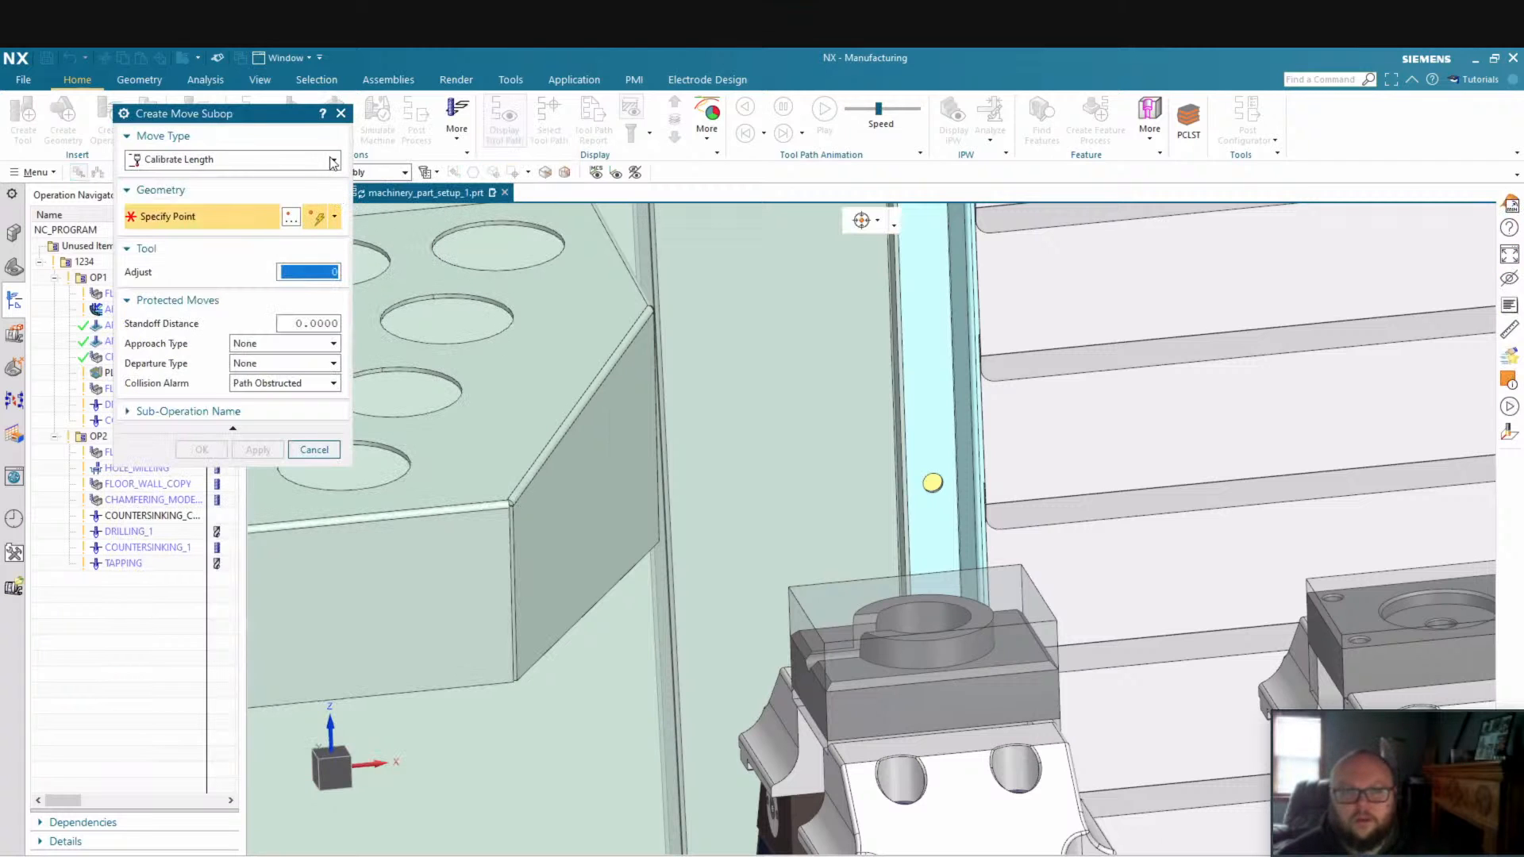
{"action": "left_click", "coordinate": [332, 161]}
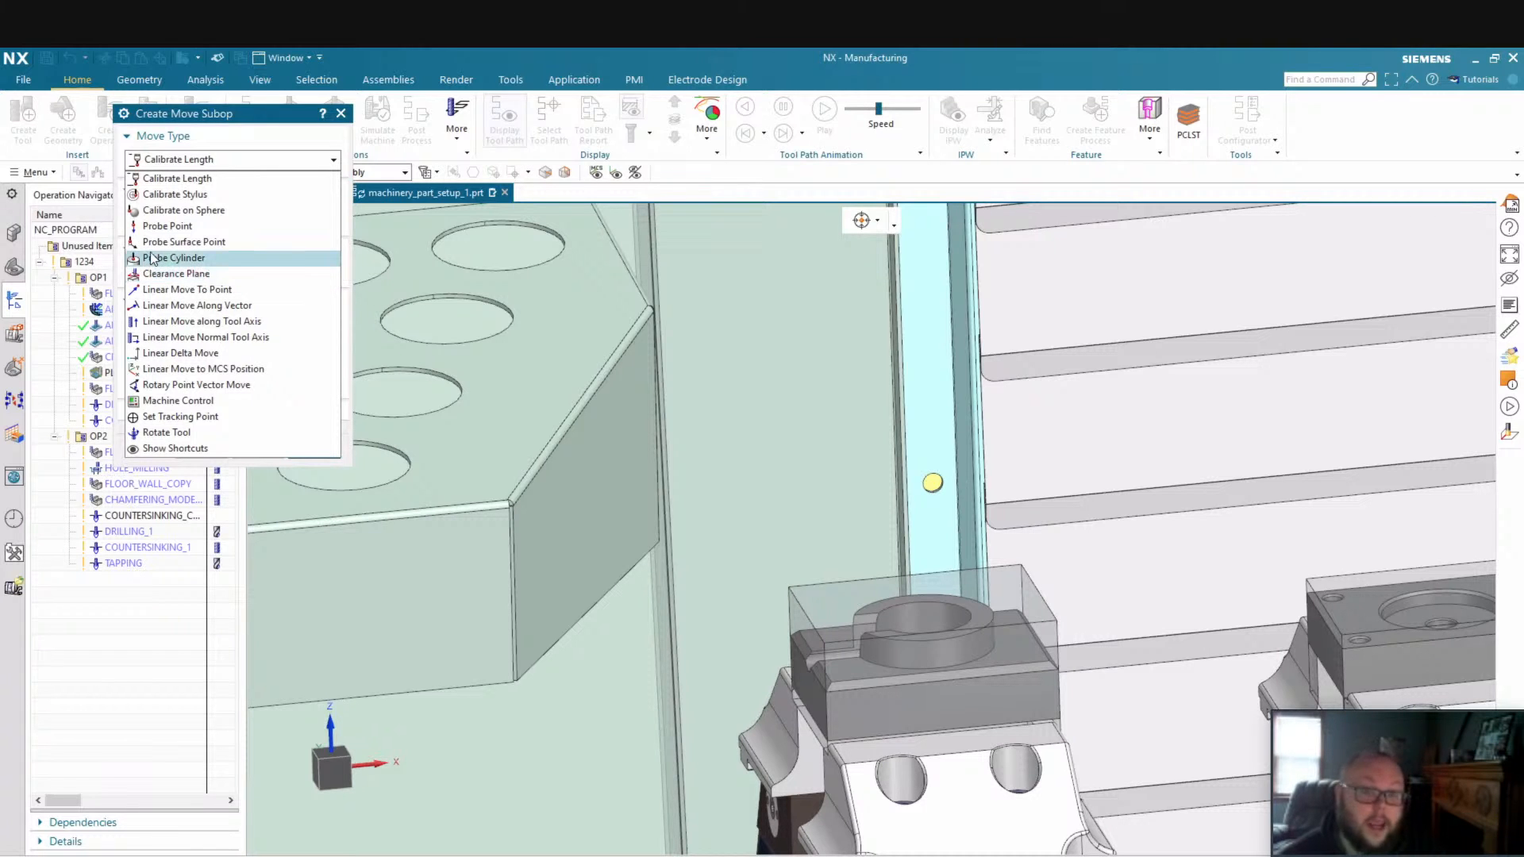
{"action": "key", "text": "ctrl+Up"}
{"action": "key", "text": "ctrl+Up"}
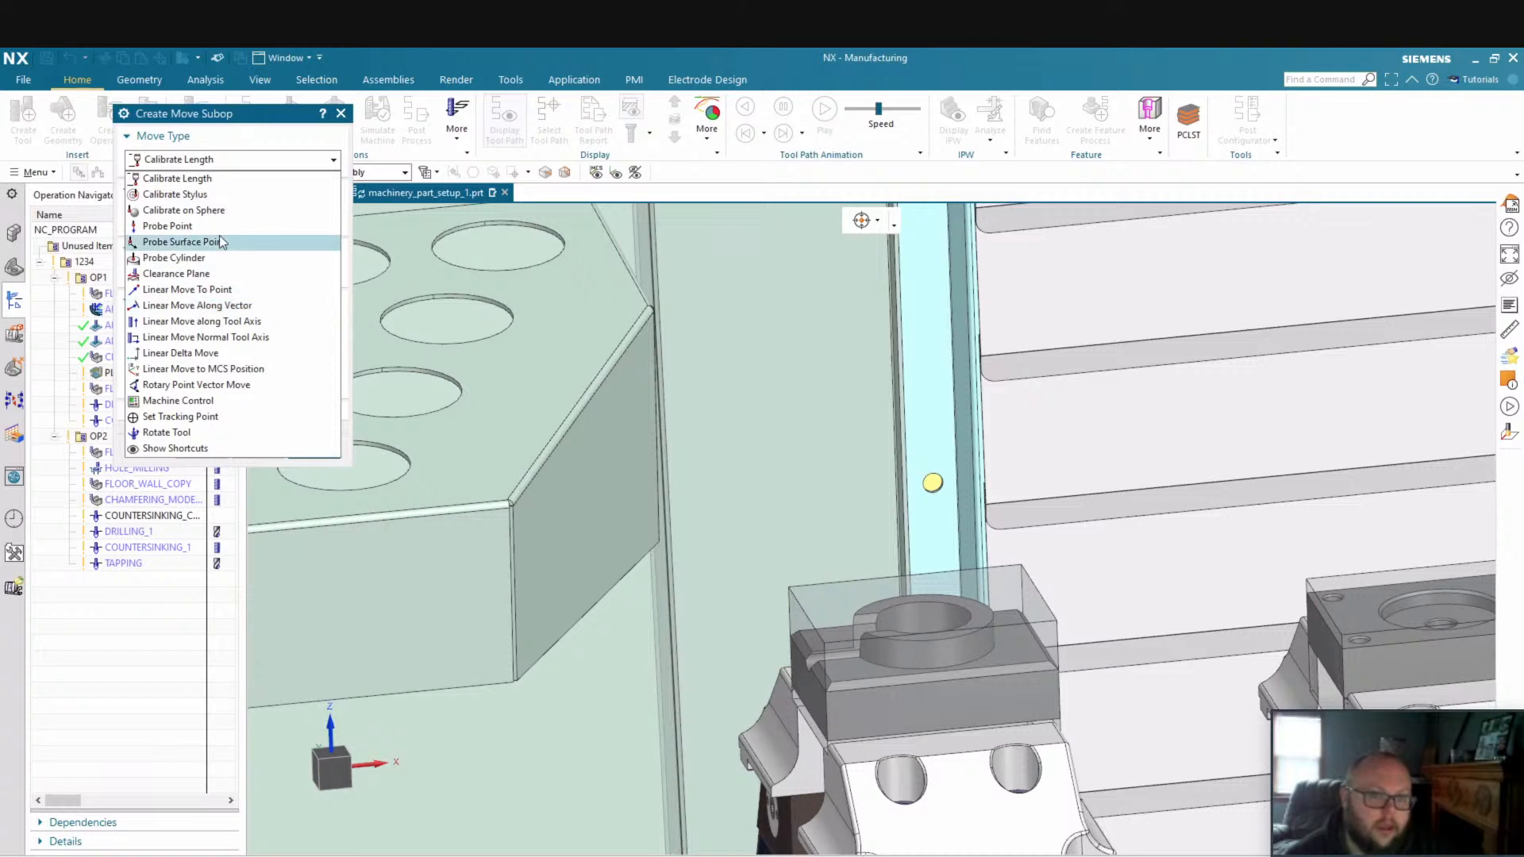
{"action": "left_click", "coordinate": [176, 273]}
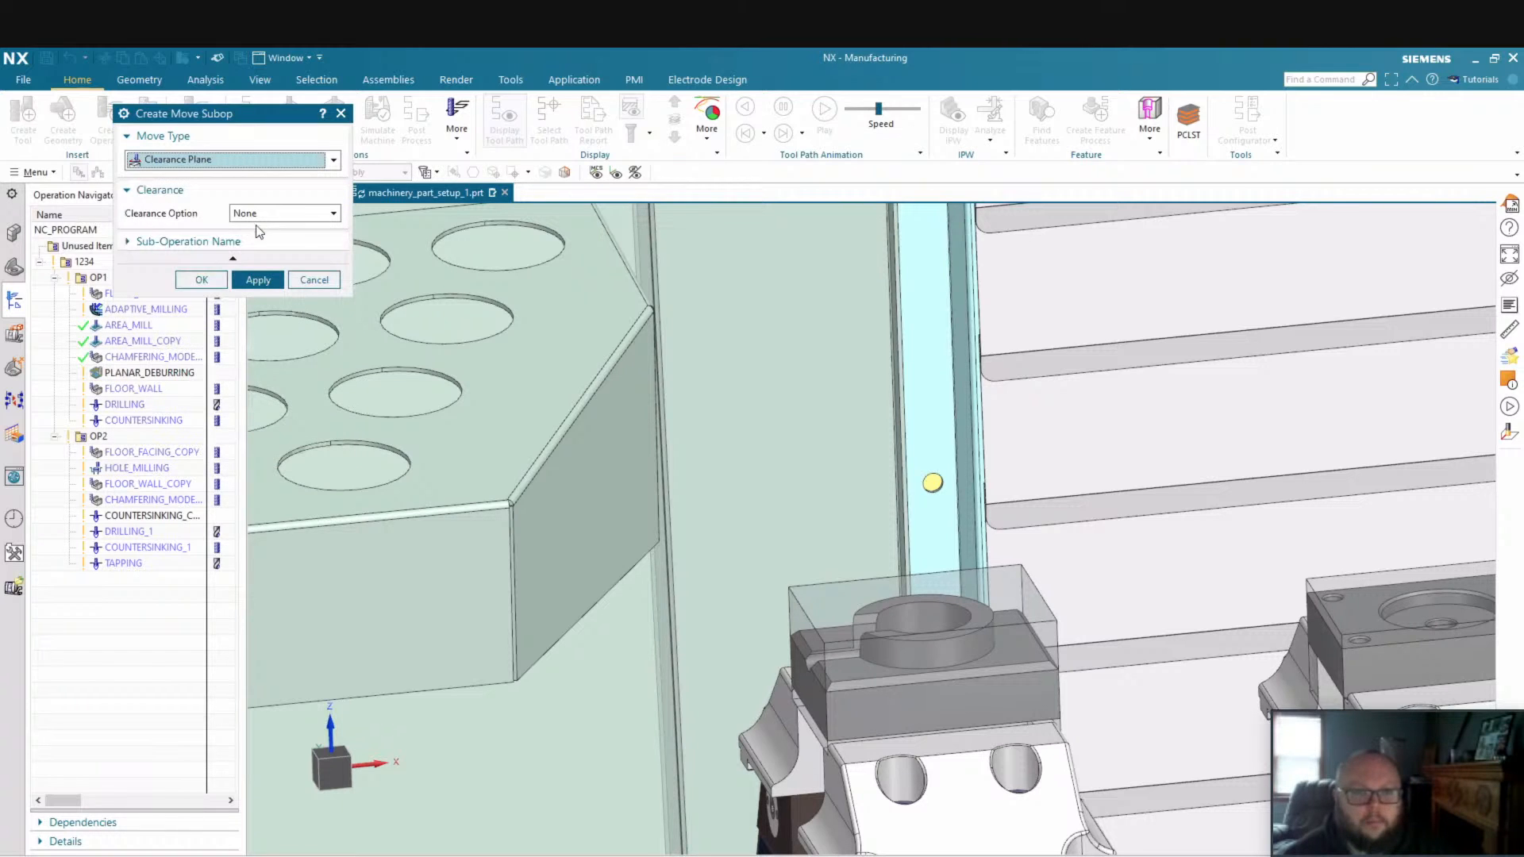
{"action": "left_click", "coordinate": [266, 212]}
{"action": "left_click", "coordinate": [266, 271]}
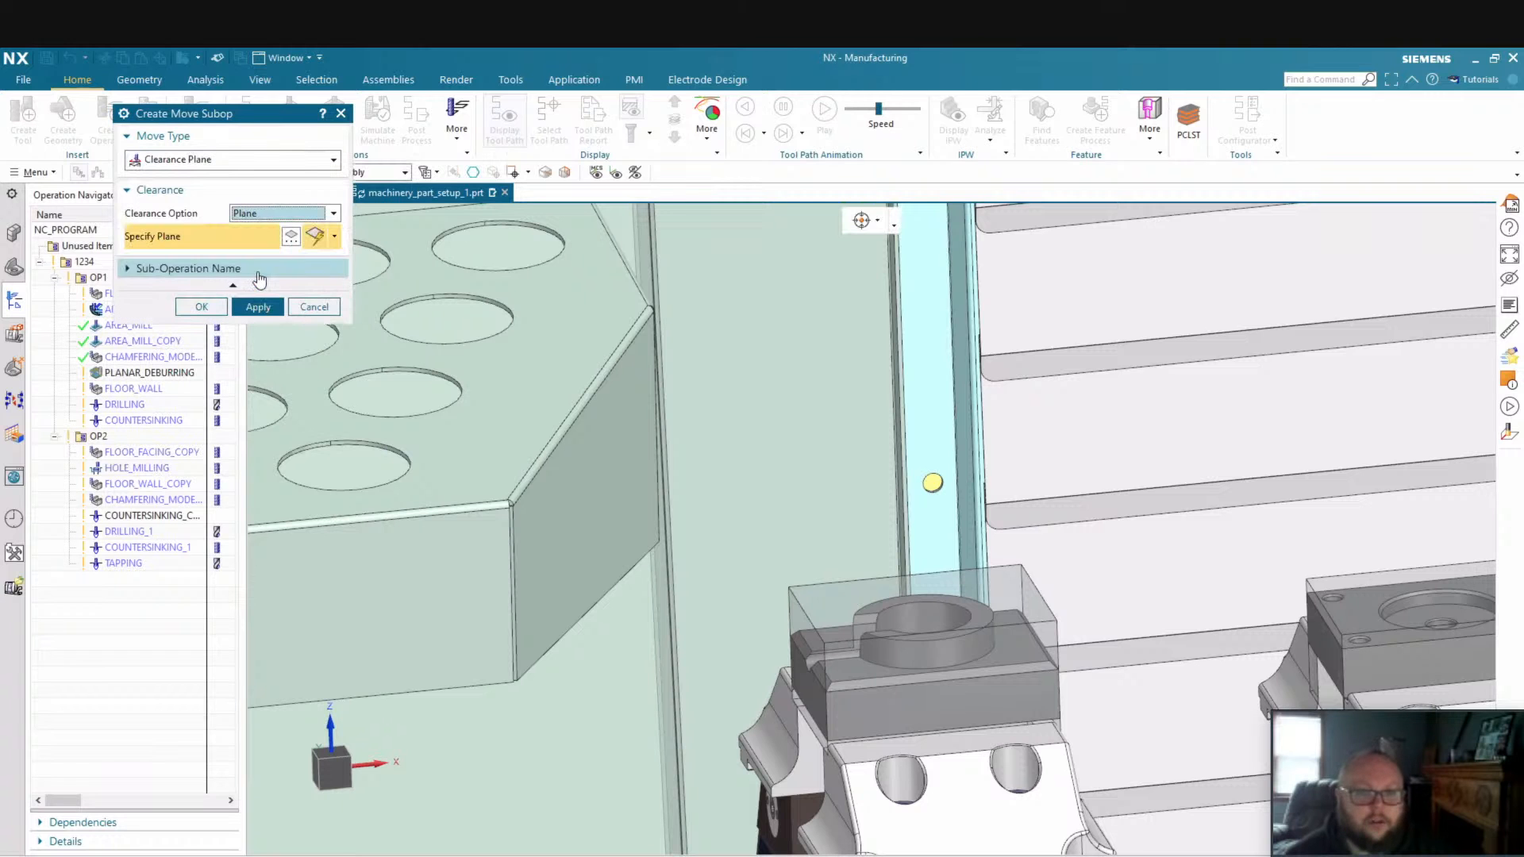
Define the clearance plane 3 in above the round boss's top face on the first part, reusing the linked plane geometry, and accept the sub-operation
{"action": "scroll", "coordinate": [978, 710], "scroll_direction": "down", "scroll_amount": 4}
{"action": "scroll", "coordinate": [843, 572], "scroll_direction": "down", "scroll_amount": 3}
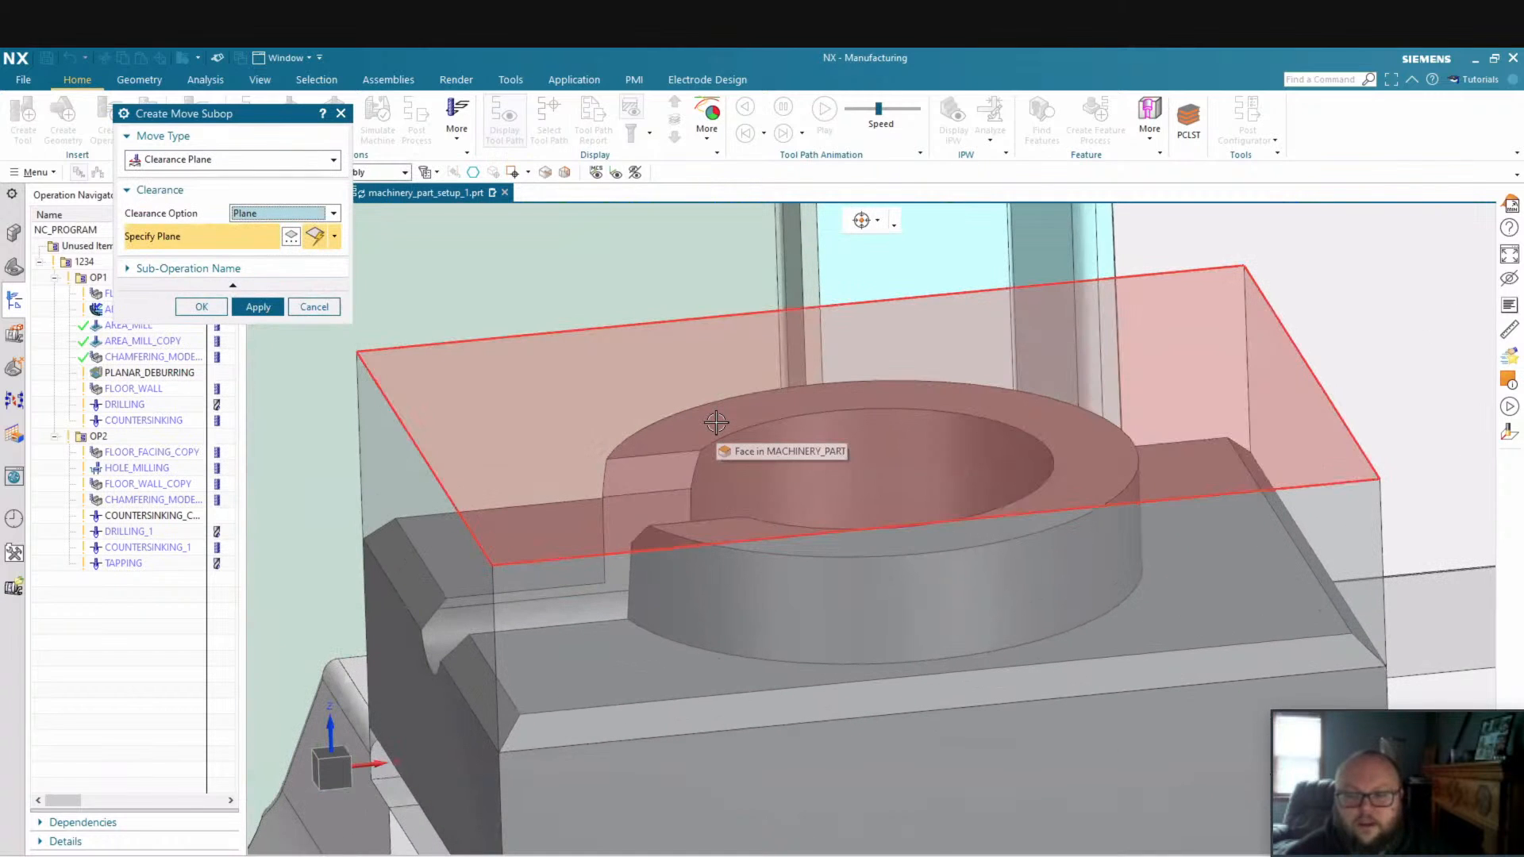
{"action": "left_click", "coordinate": [717, 424]}
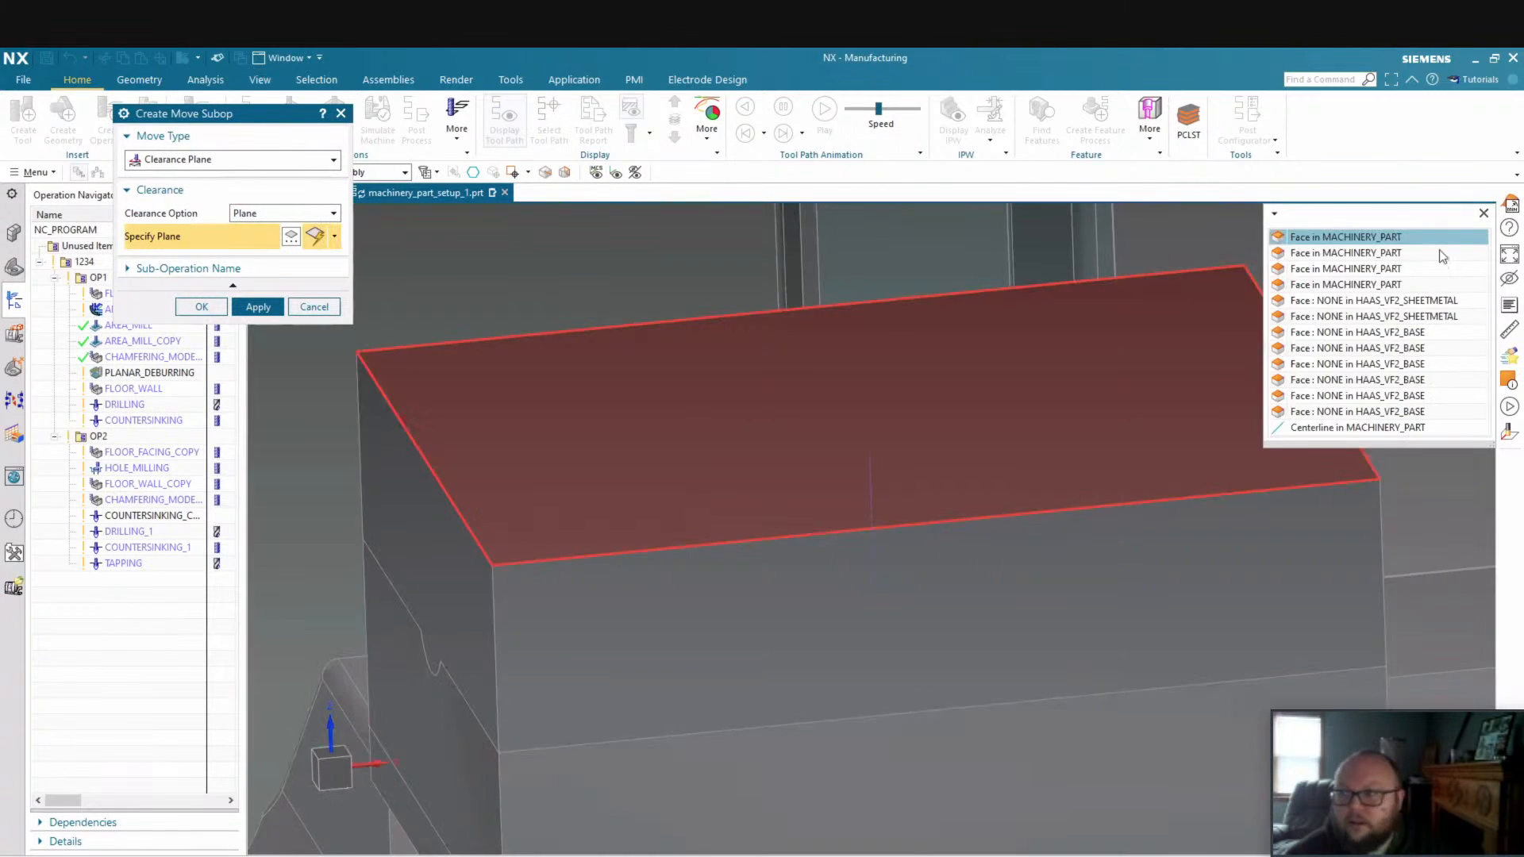
{"action": "left_click", "coordinate": [1349, 248]}
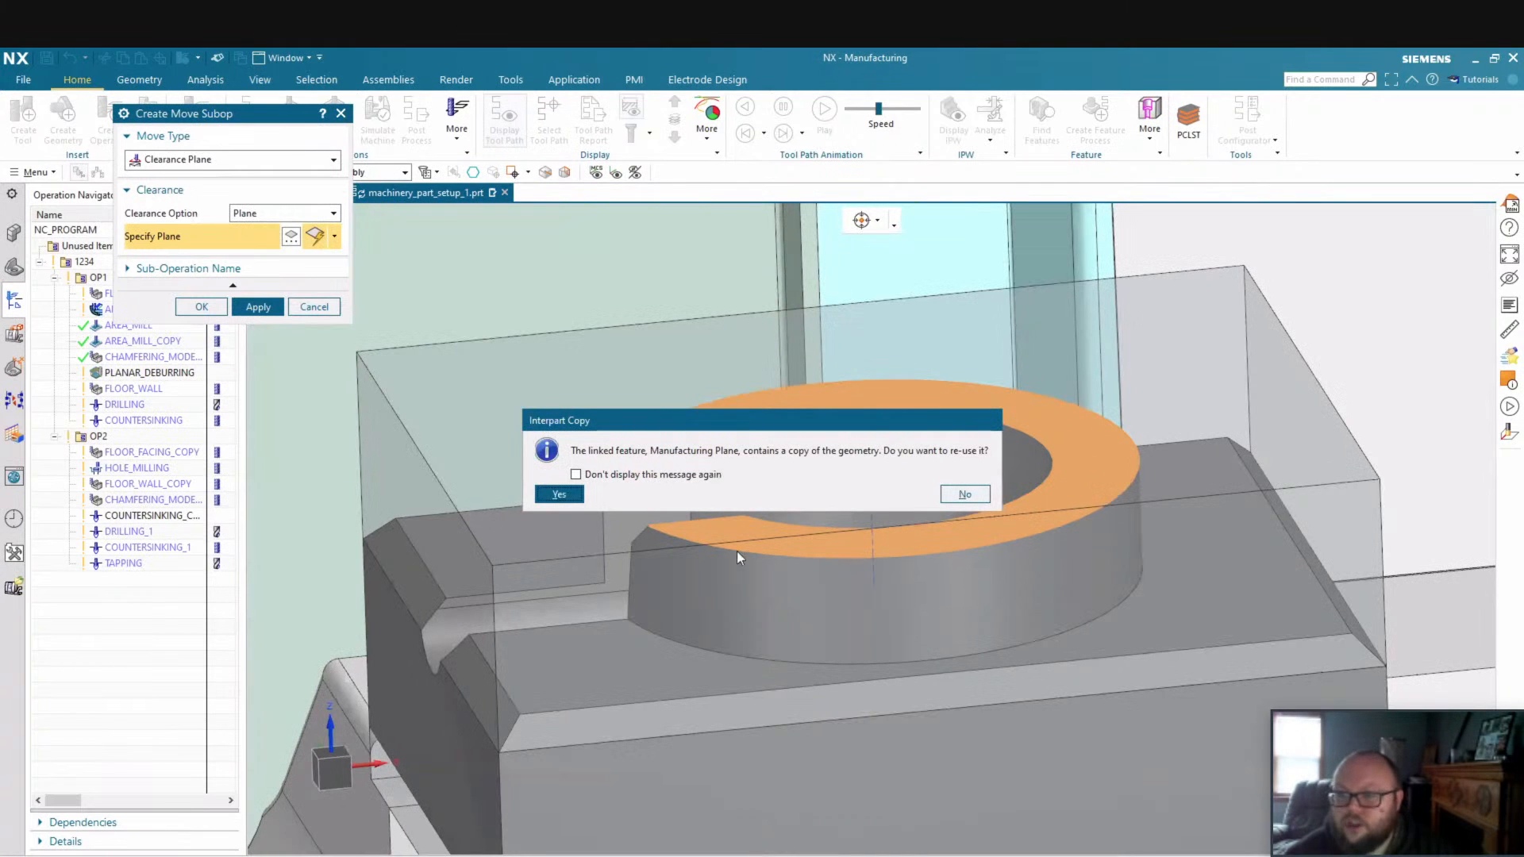
{"action": "left_click", "coordinate": [576, 500]}
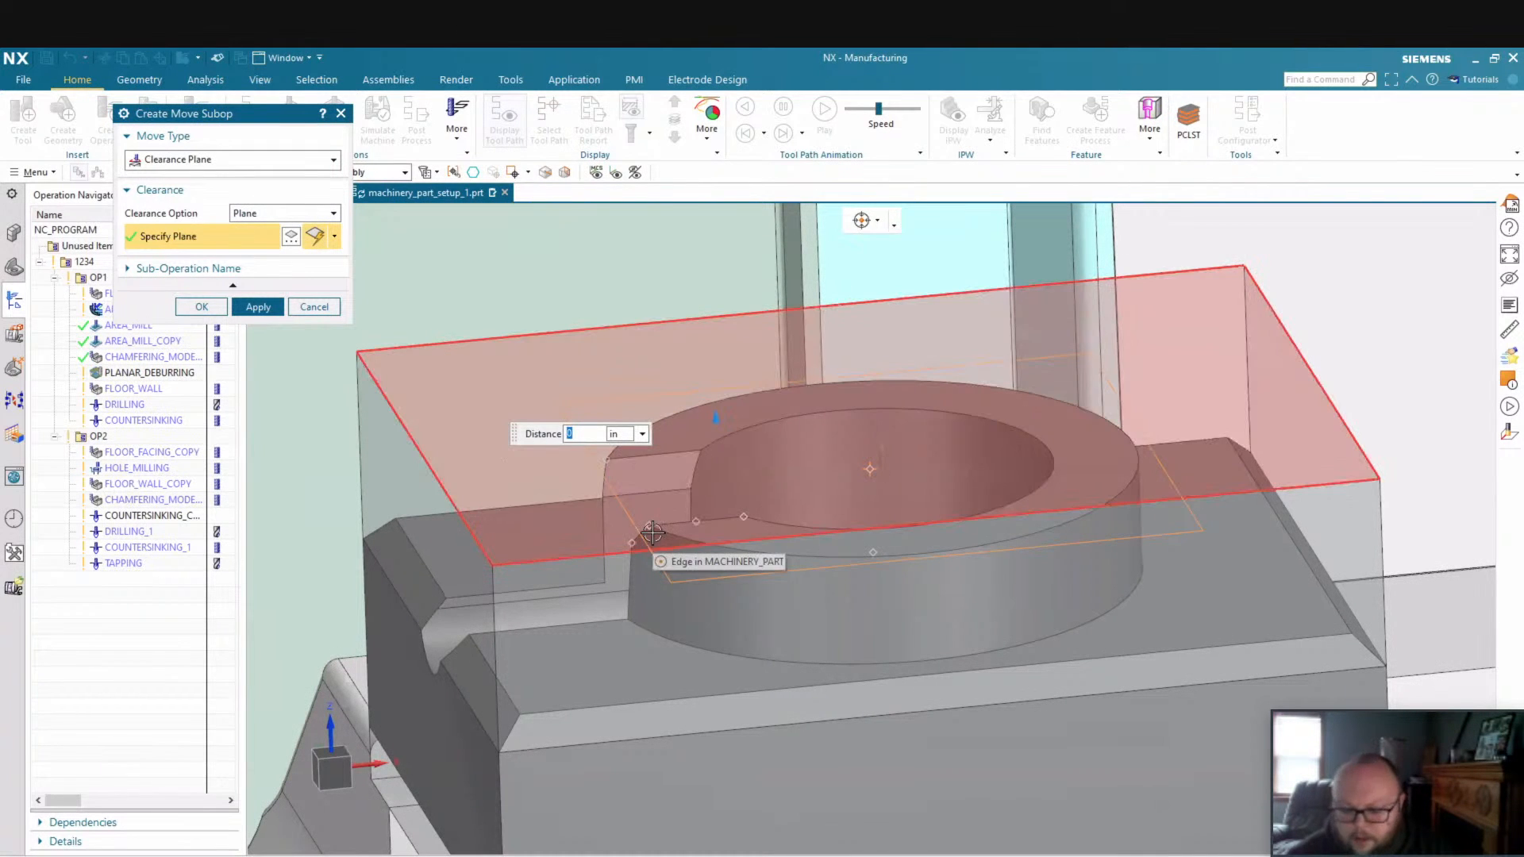
{"action": "type", "text": "3"}
{"action": "key", "text": "Return"}
{"action": "scroll", "coordinate": [1205, 432], "scroll_direction": "up", "scroll_amount": 5}
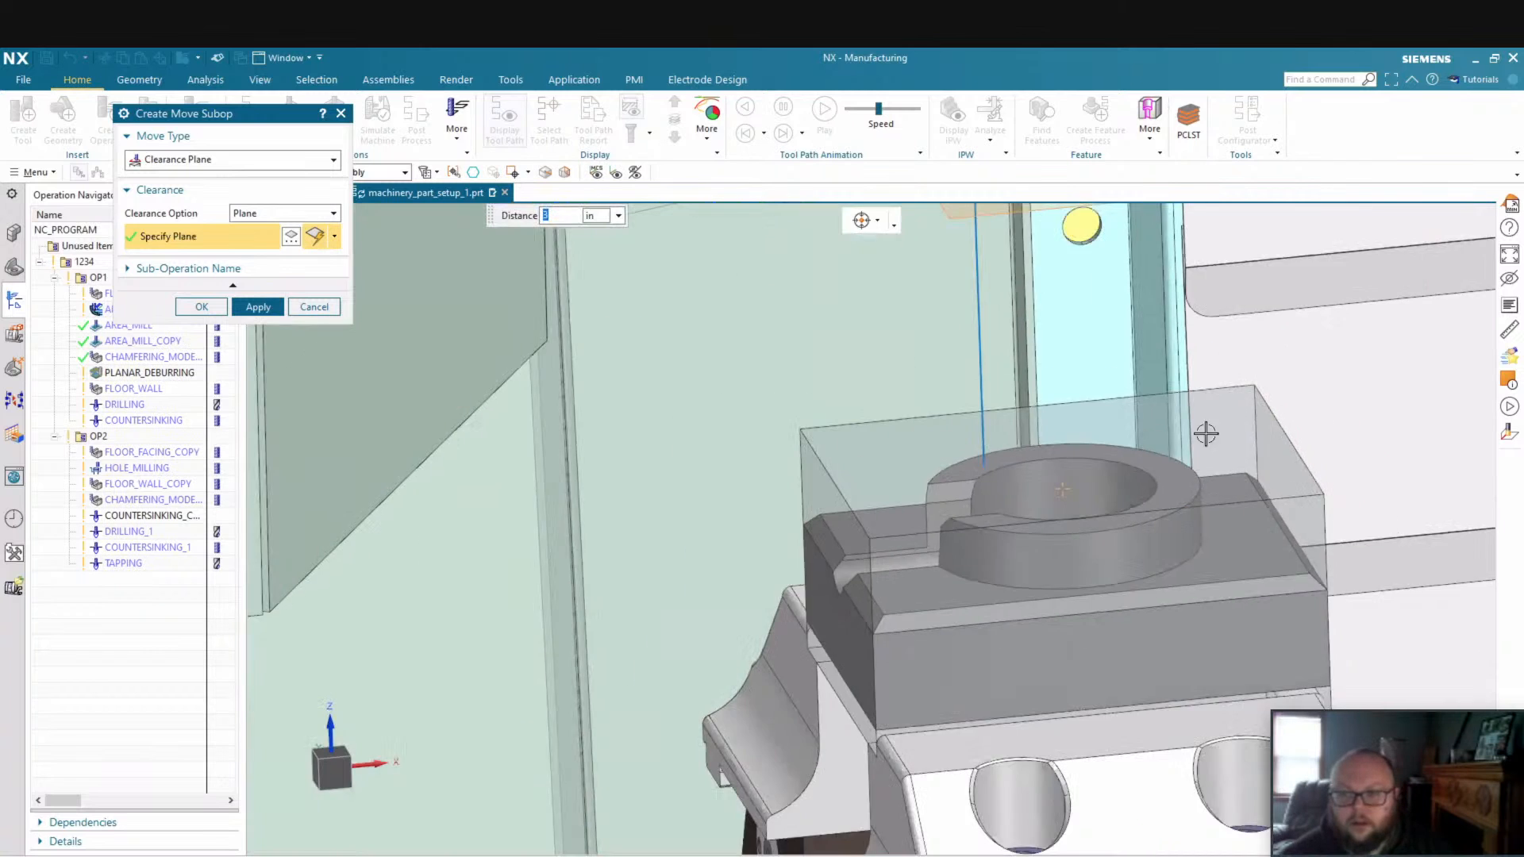
{"action": "scroll", "coordinate": [1041, 408], "scroll_direction": "up", "scroll_amount": 3}
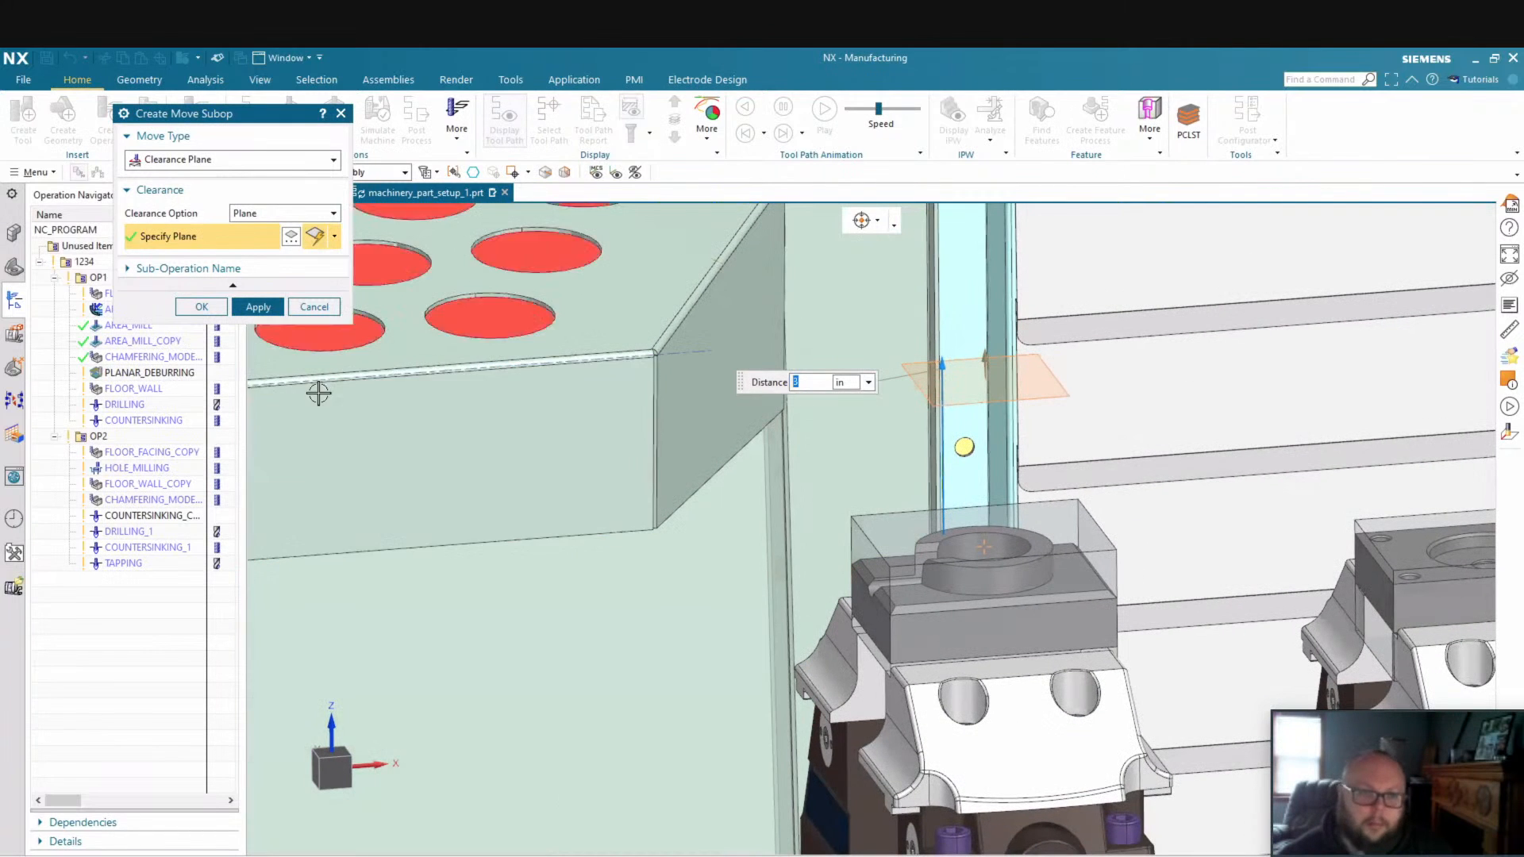
{"action": "left_click", "coordinate": [211, 309]}
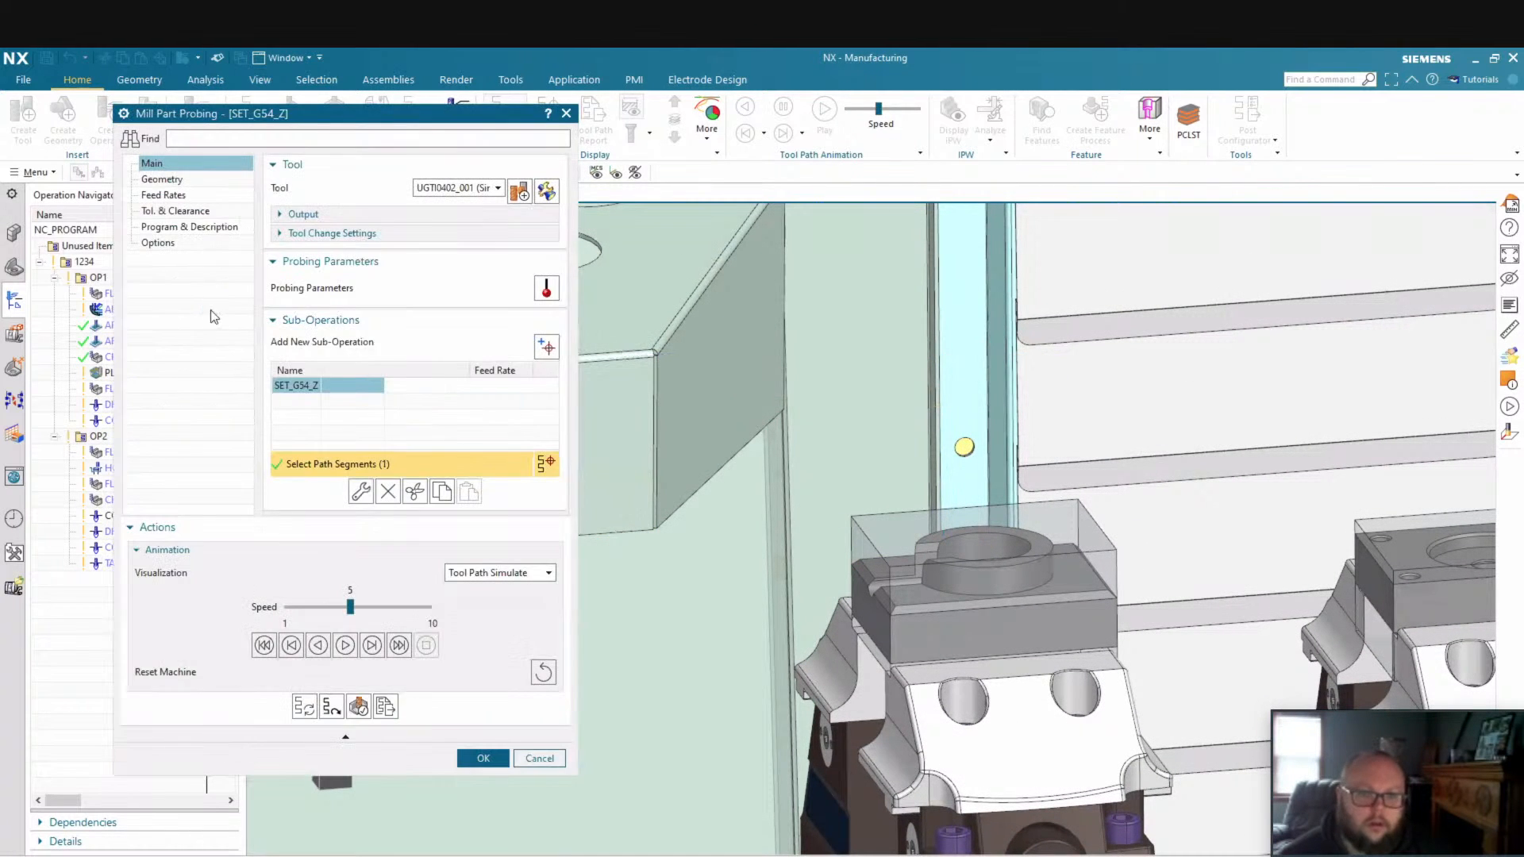
Start a Linear Move To Point sub-operation with its point between the midpoints of the front and back top edges of the first part's blank
{"action": "left_click", "coordinate": [544, 345]}
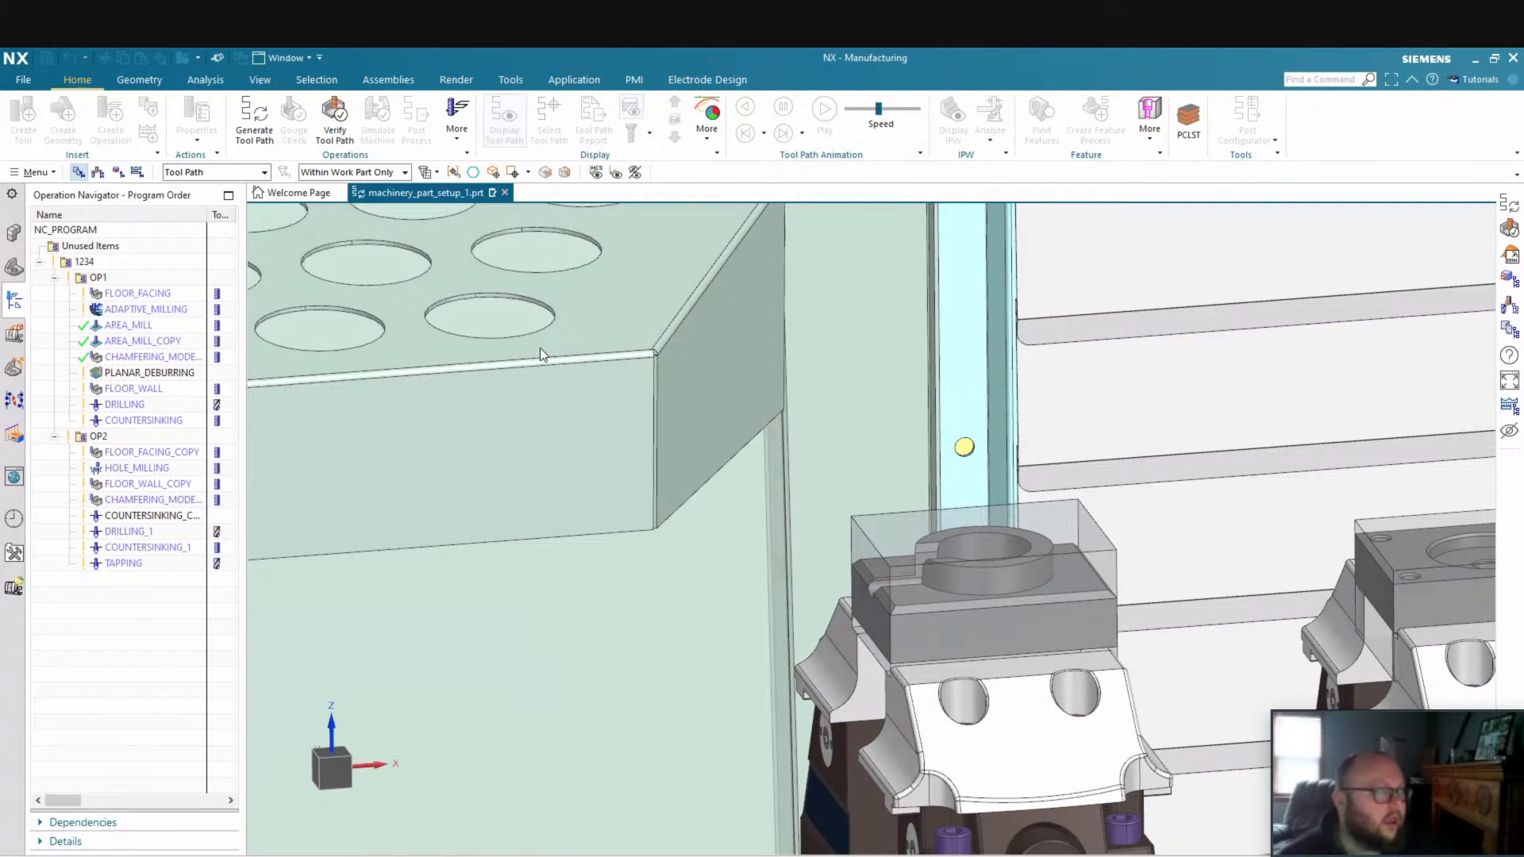
{"action": "left_click", "coordinate": [318, 160]}
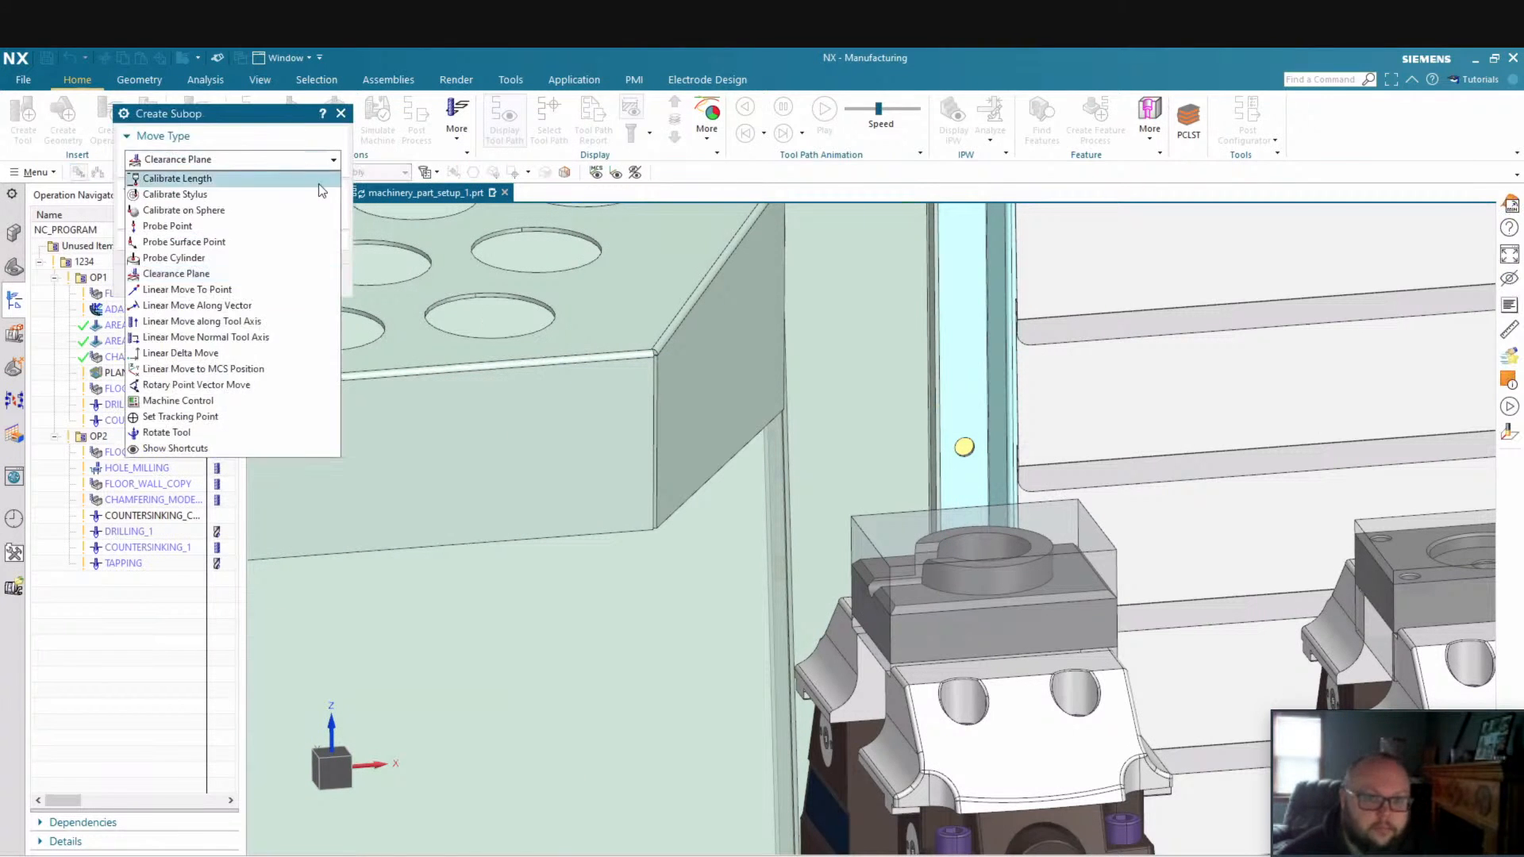
{"action": "left_click", "coordinate": [197, 292]}
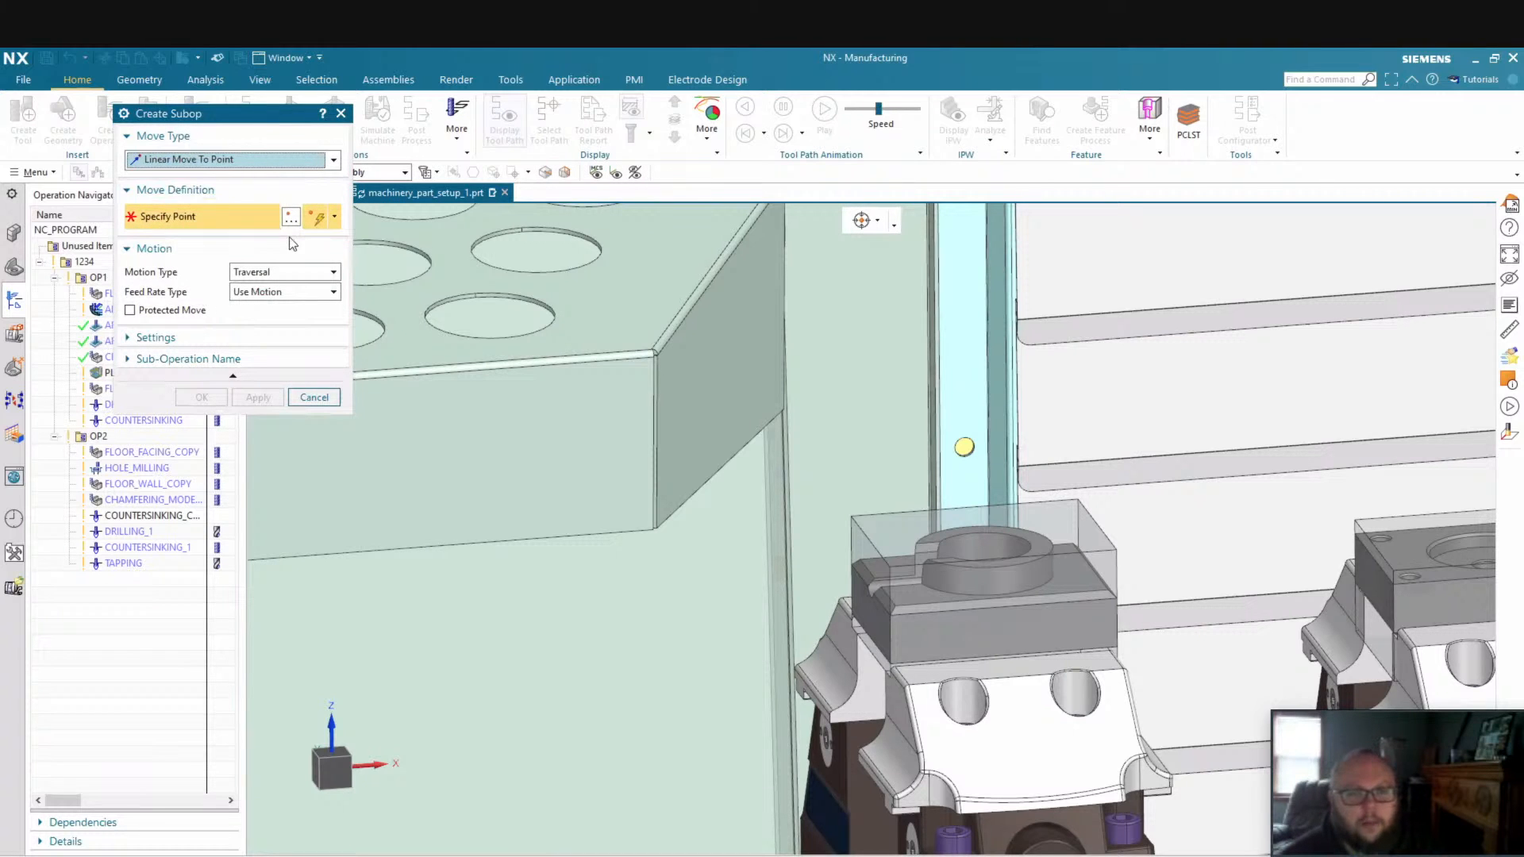
{"action": "left_click", "coordinate": [292, 211]}
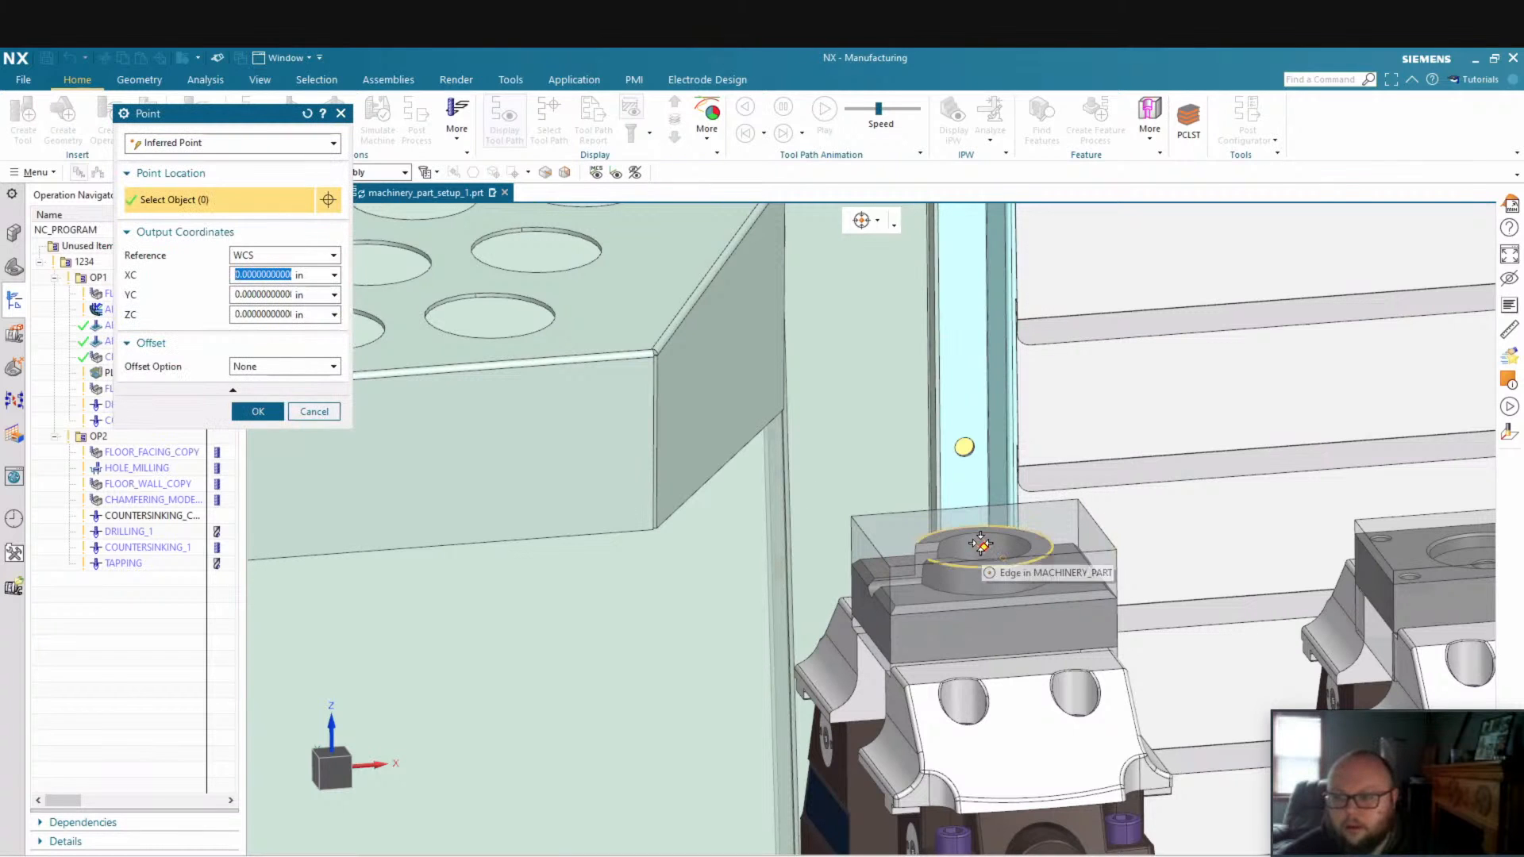
{"action": "left_click", "coordinate": [213, 146]}
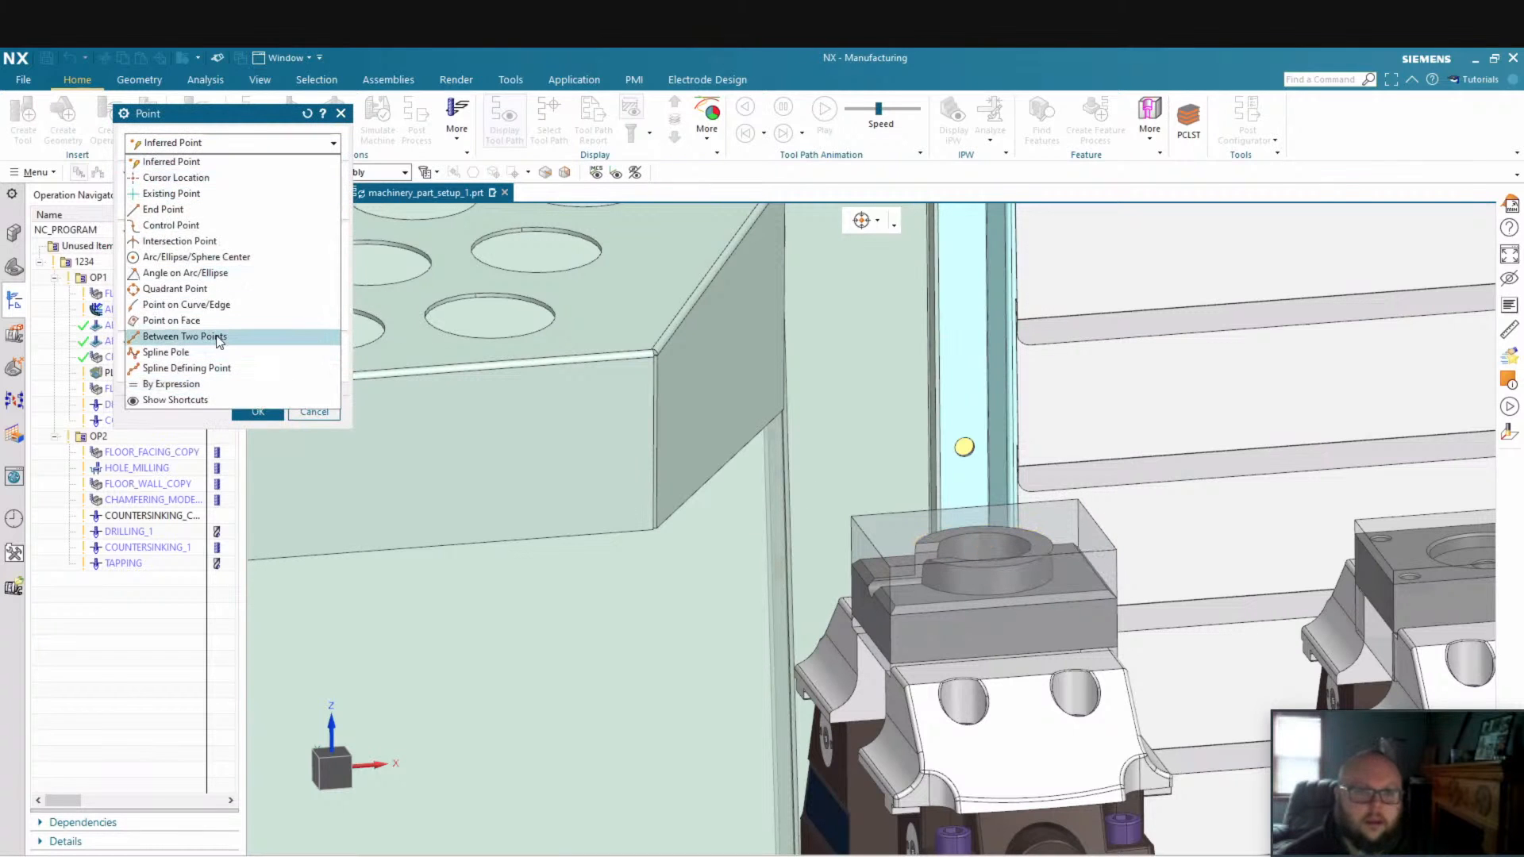
{"action": "left_click", "coordinate": [187, 338]}
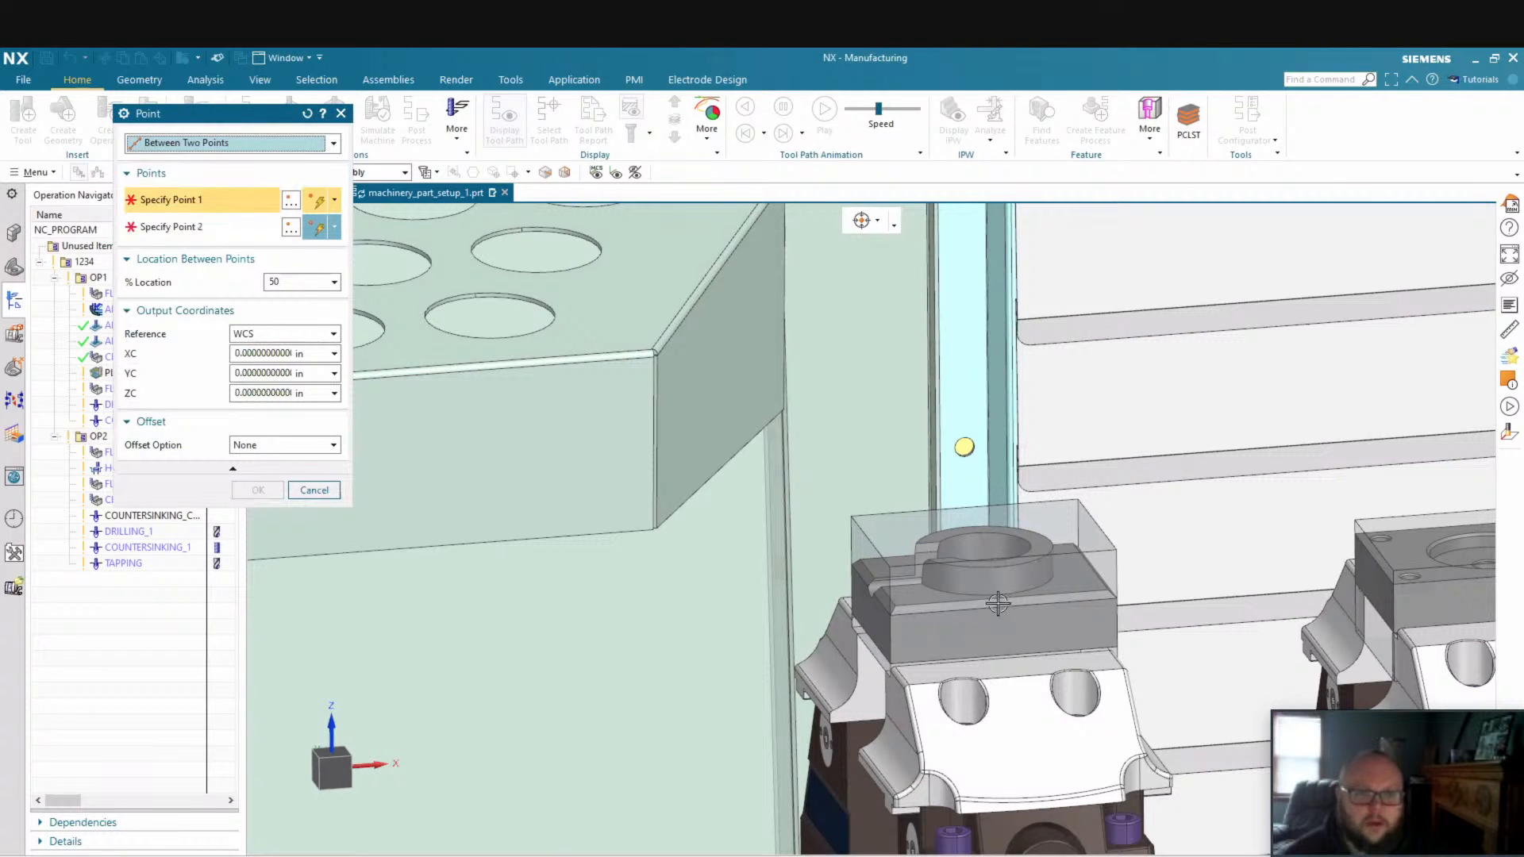
{"action": "left_click", "coordinate": [996, 547]}
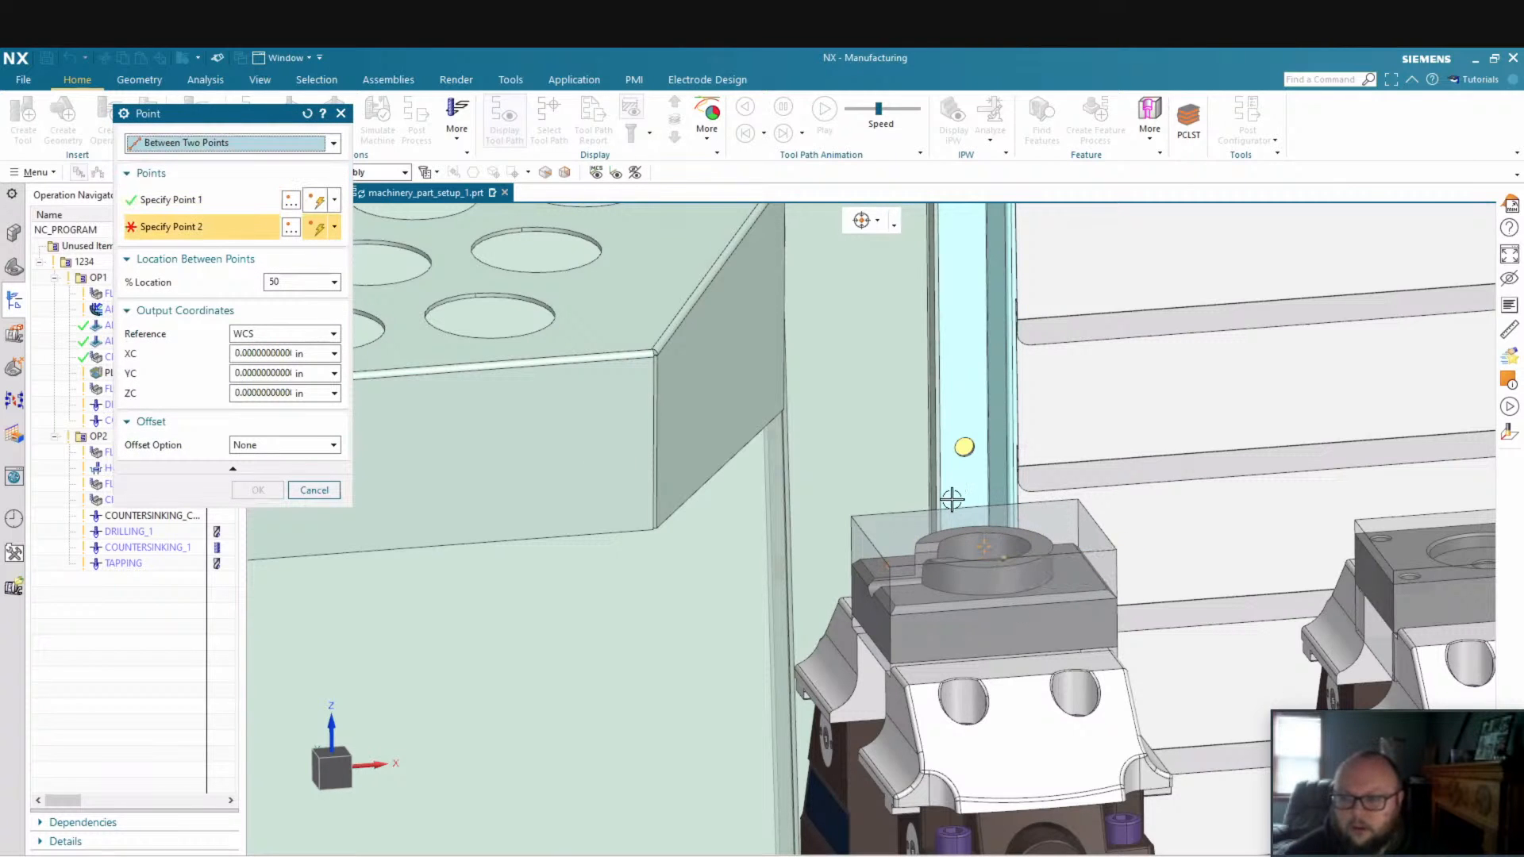
{"action": "left_click", "coordinate": [965, 509]}
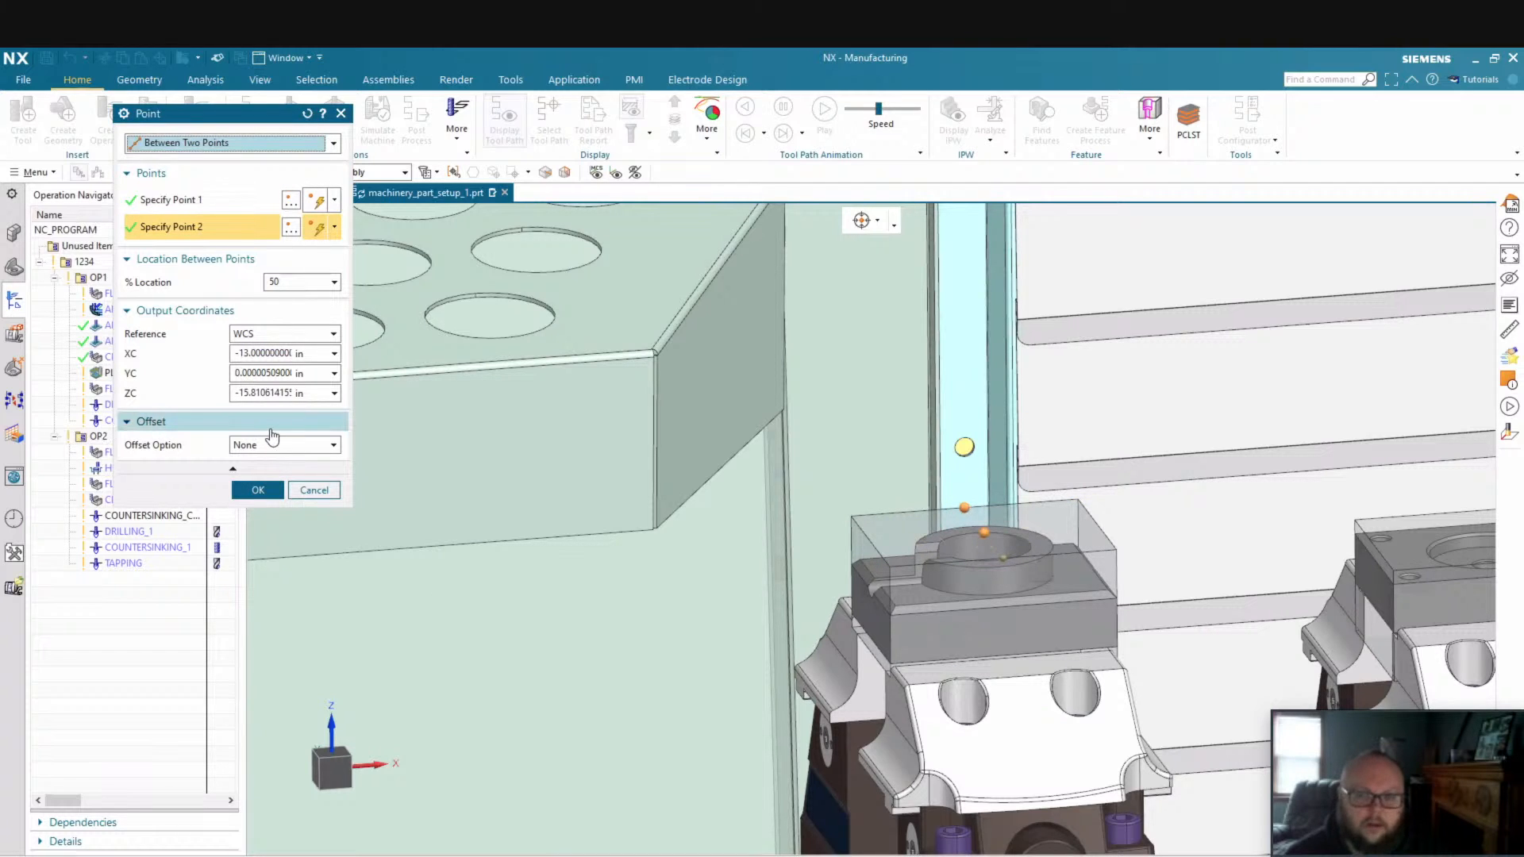
Offset the move's target point with the Rectangular option by a Delta ZC of 2.75 in and accept the sub-operation
{"action": "left_click", "coordinate": [279, 445]}
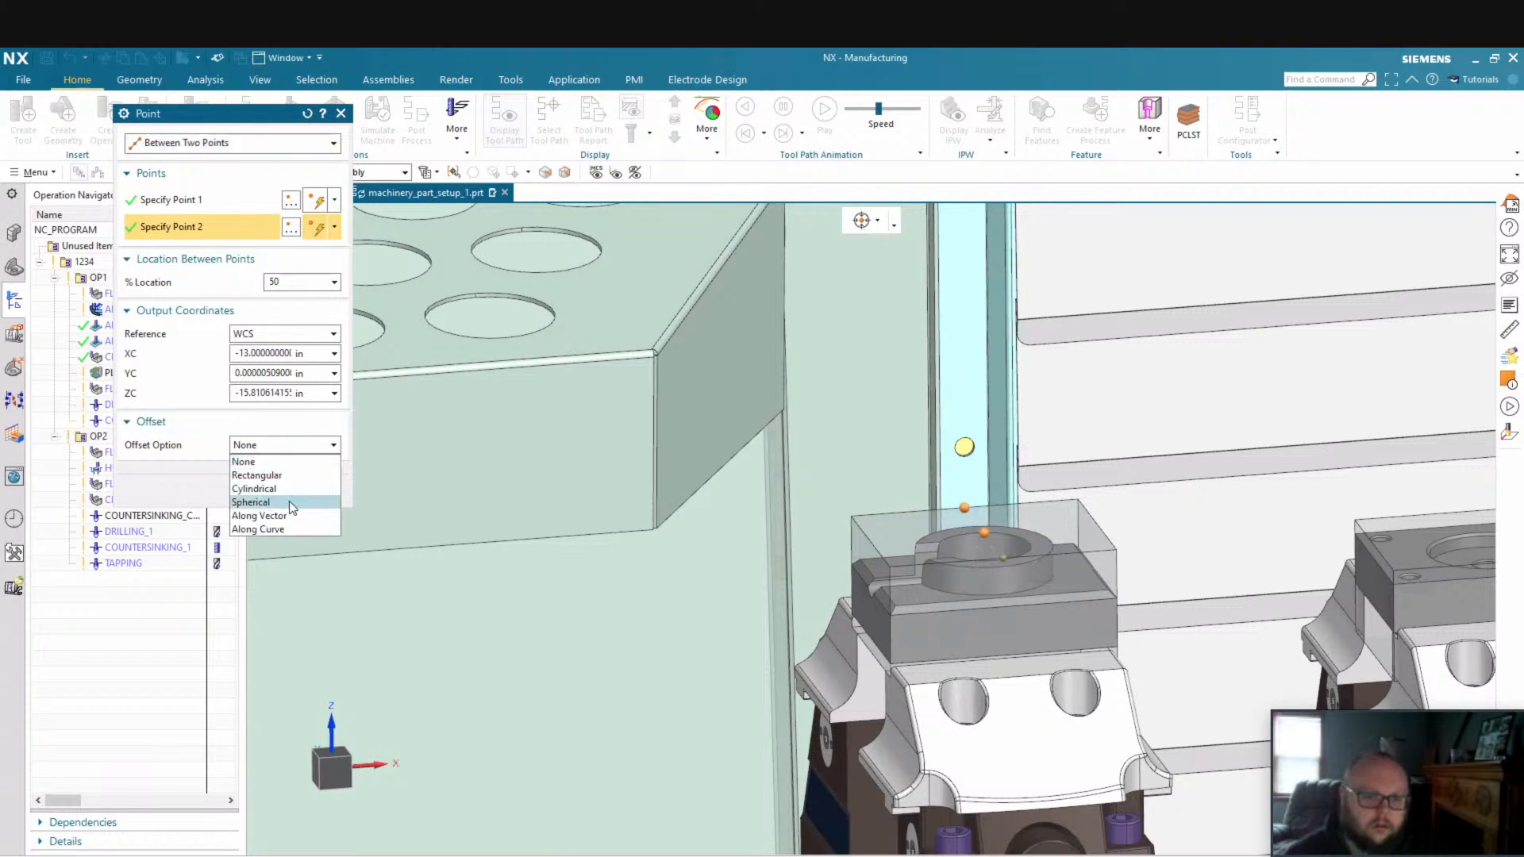
{"action": "left_click", "coordinate": [257, 474]}
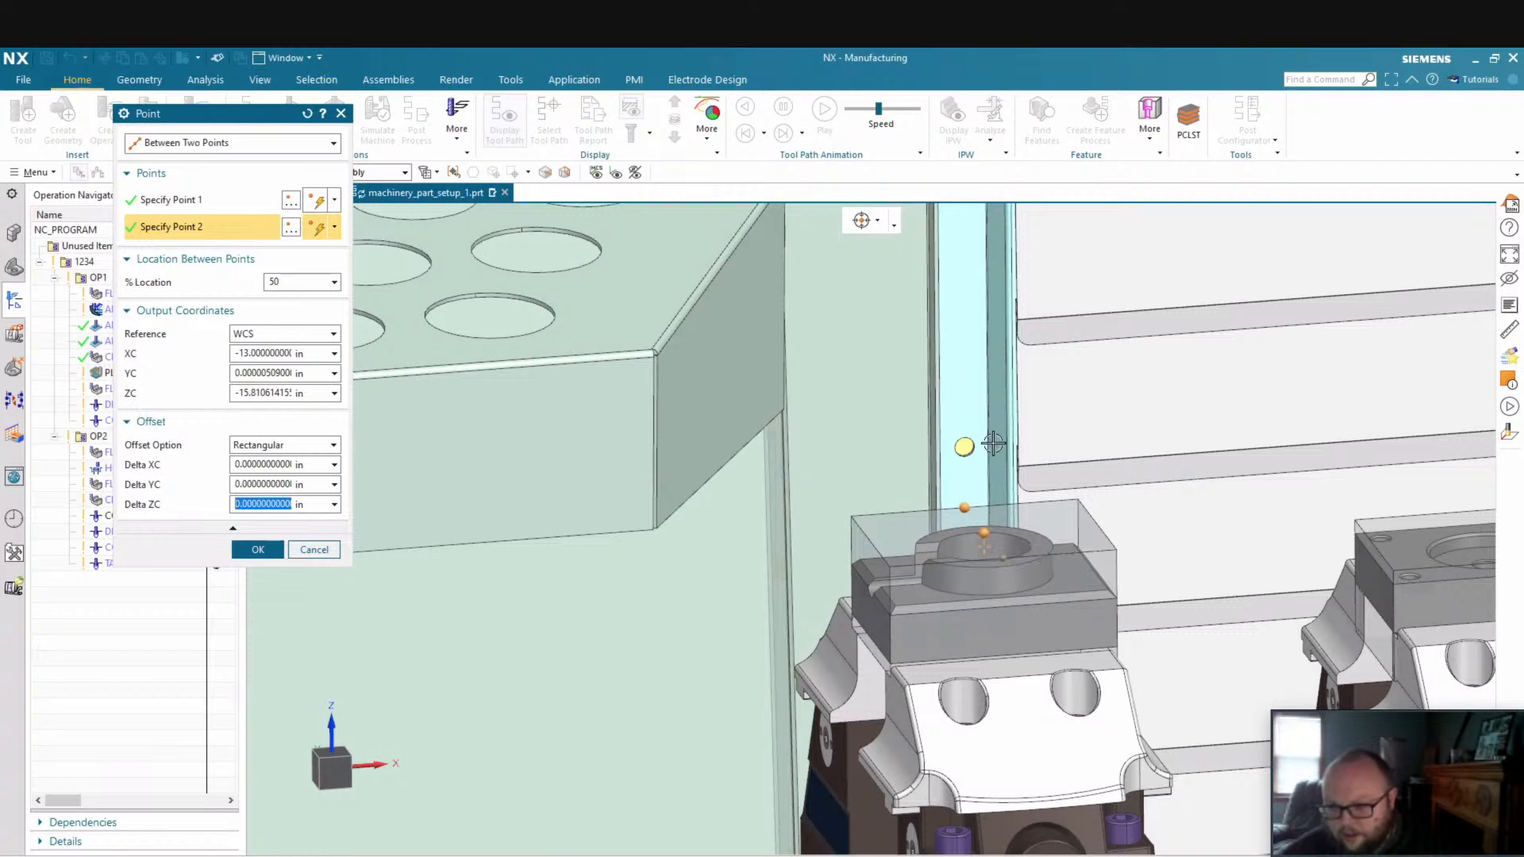
{"action": "type", "text": "2.75"}
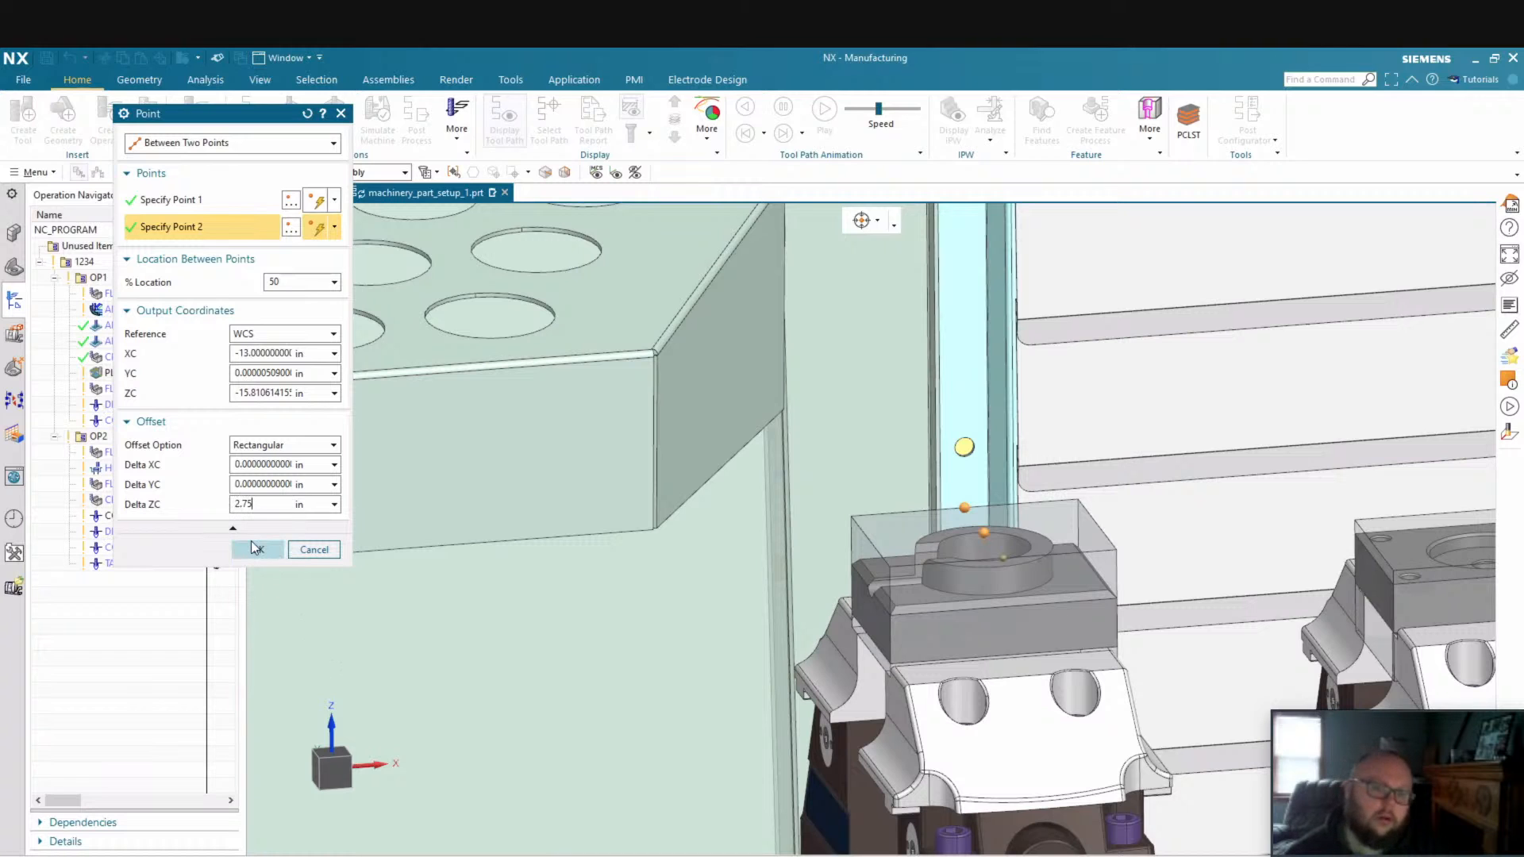
{"action": "left_click", "coordinate": [246, 546]}
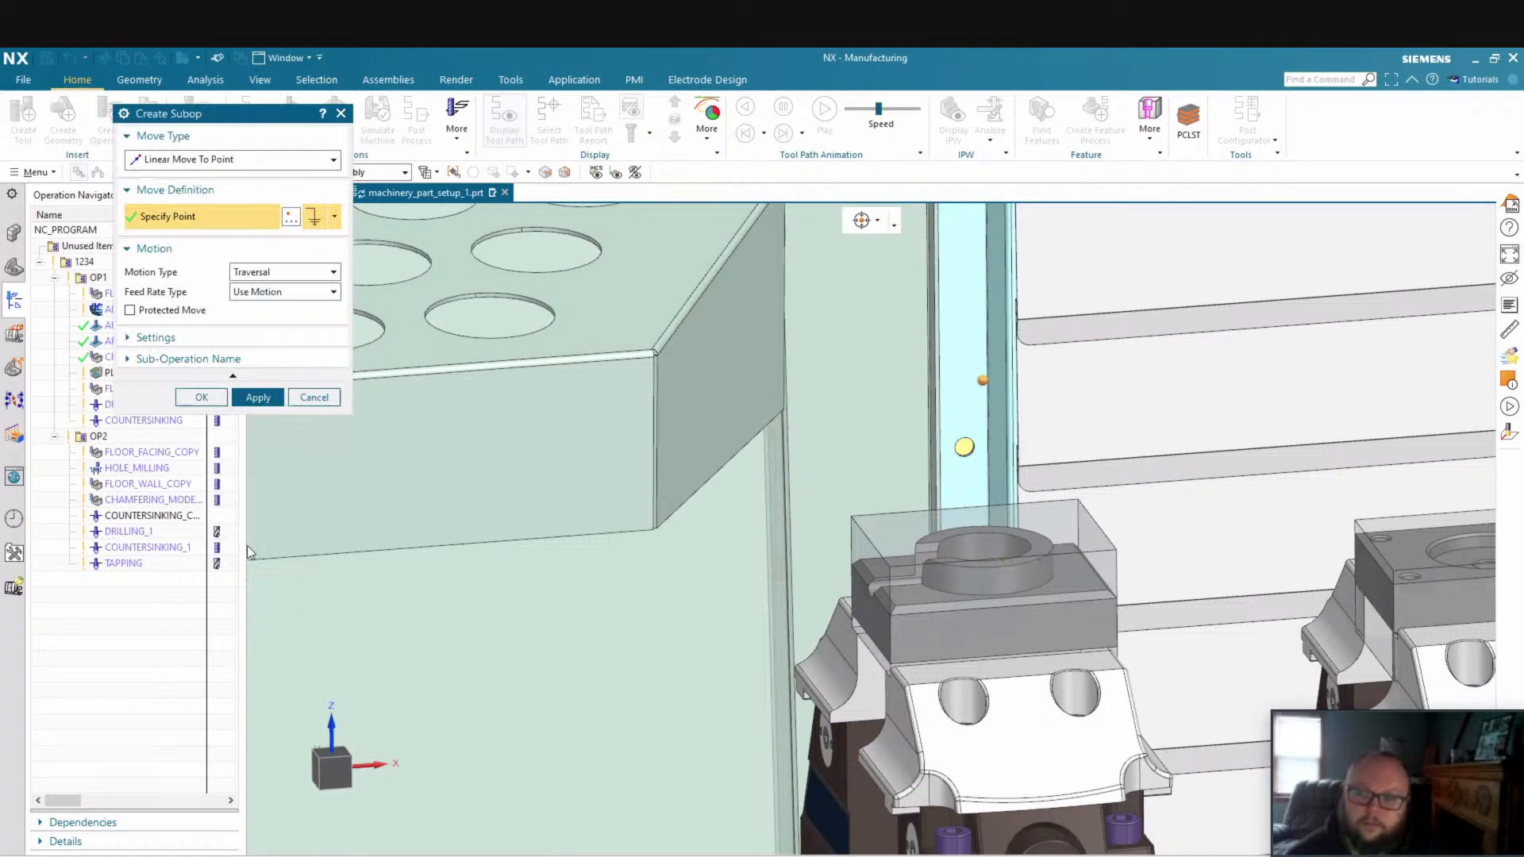
{"action": "left_click", "coordinate": [193, 395]}
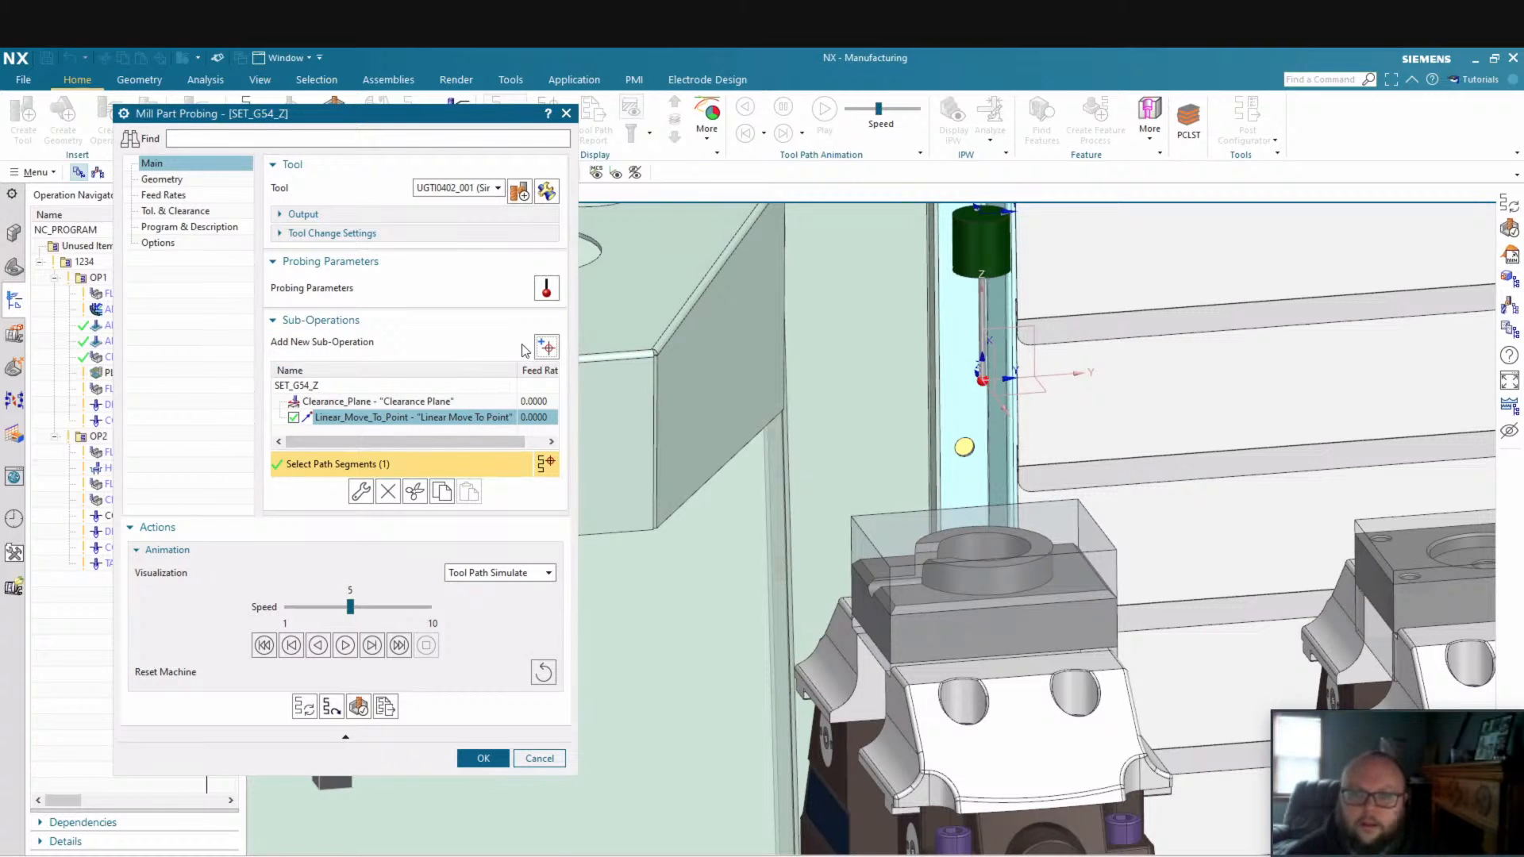
Add a Linear Move along Tool Axis sub-operation with a distance of -2 and Protected Move enabled
{"action": "left_click", "coordinate": [550, 352]}
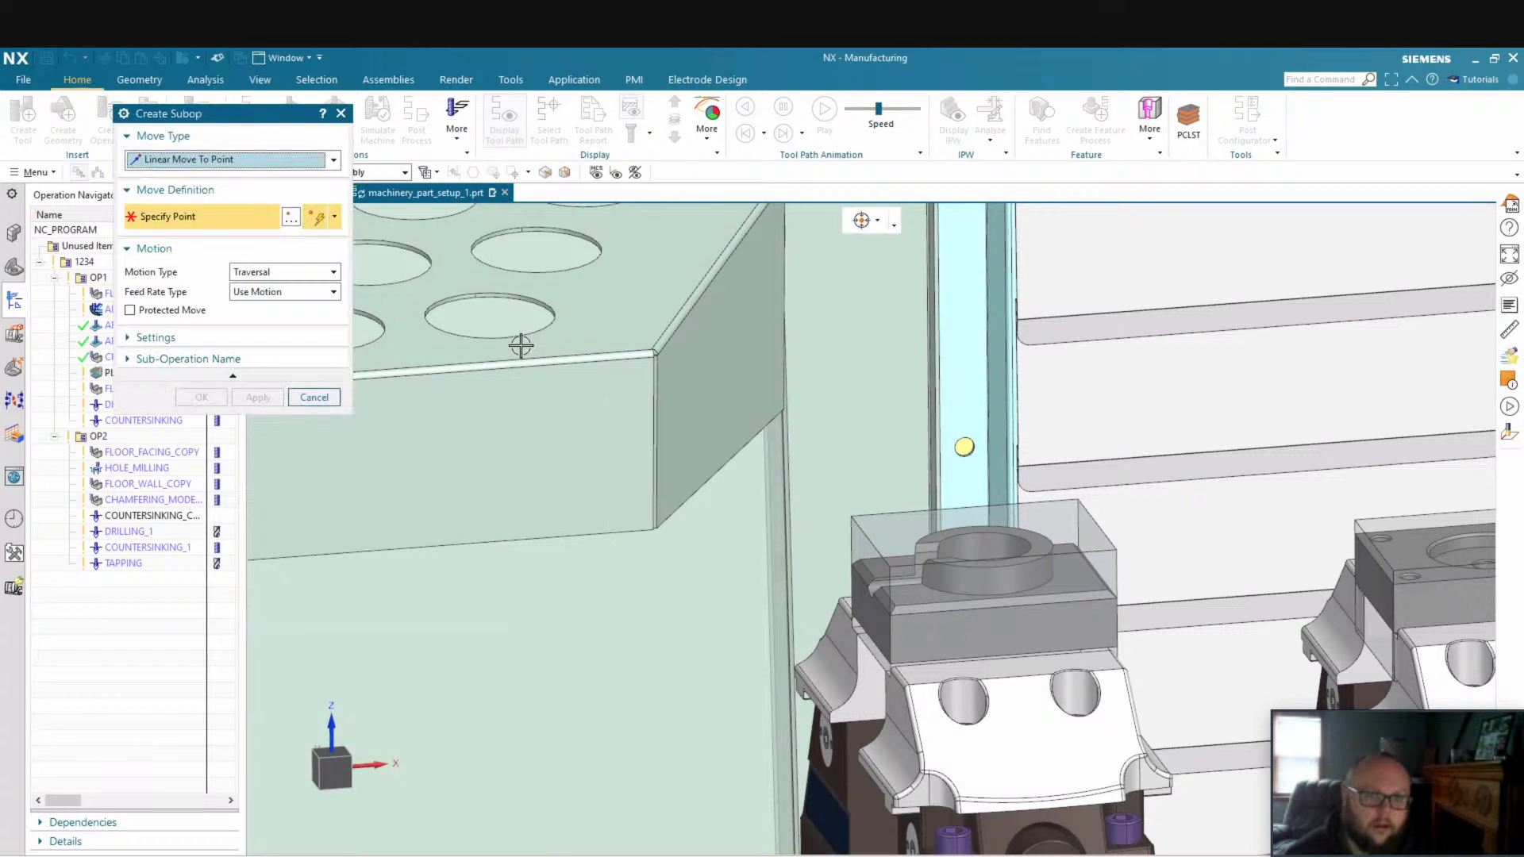
{"action": "left_click", "coordinate": [277, 161]}
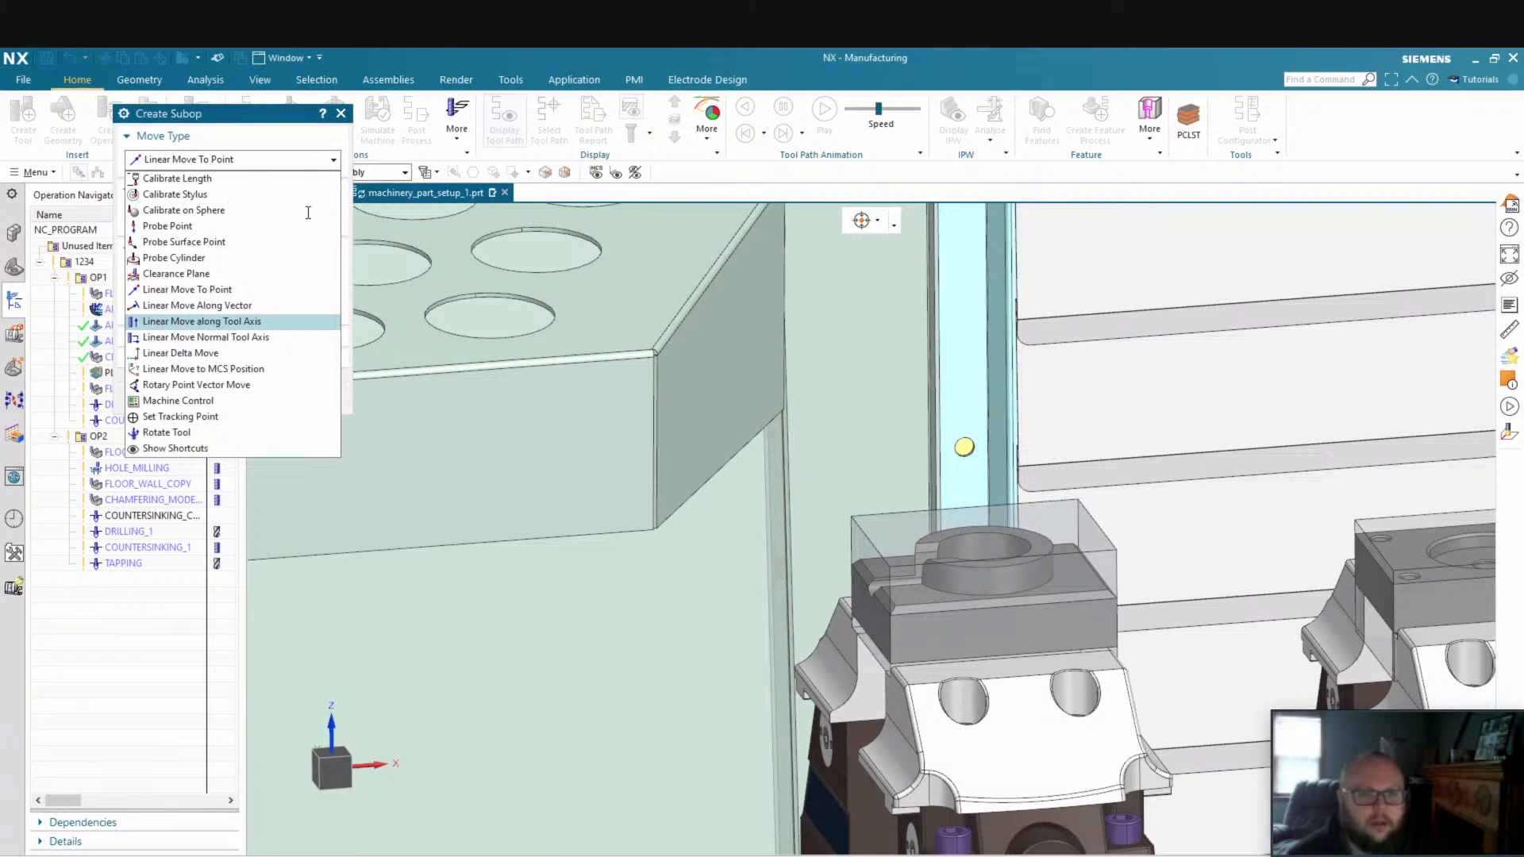
{"action": "key", "text": "Return"}
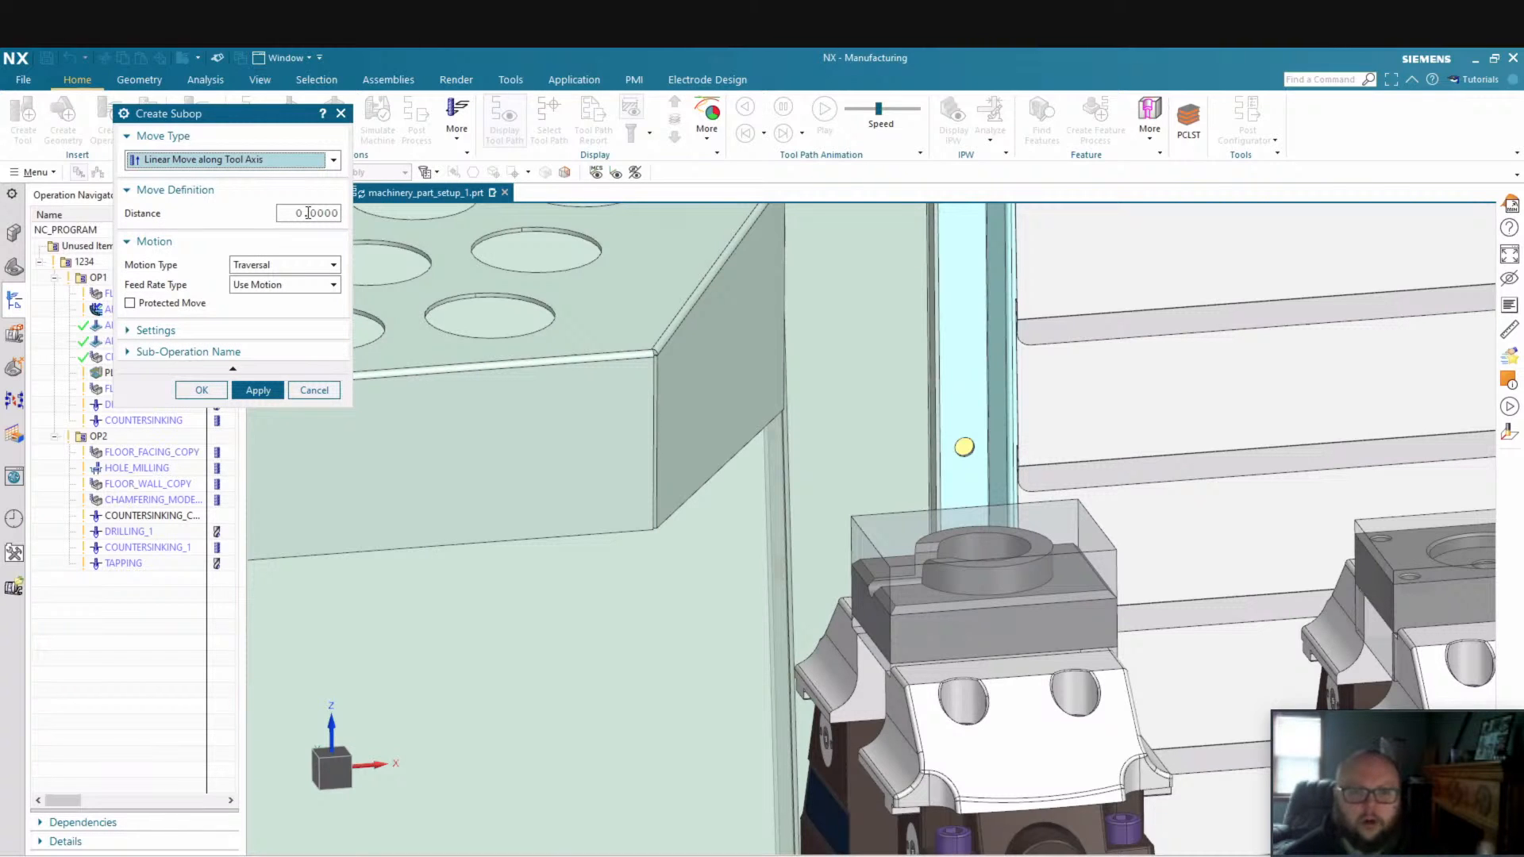
{"action": "key", "text": "Tab"}
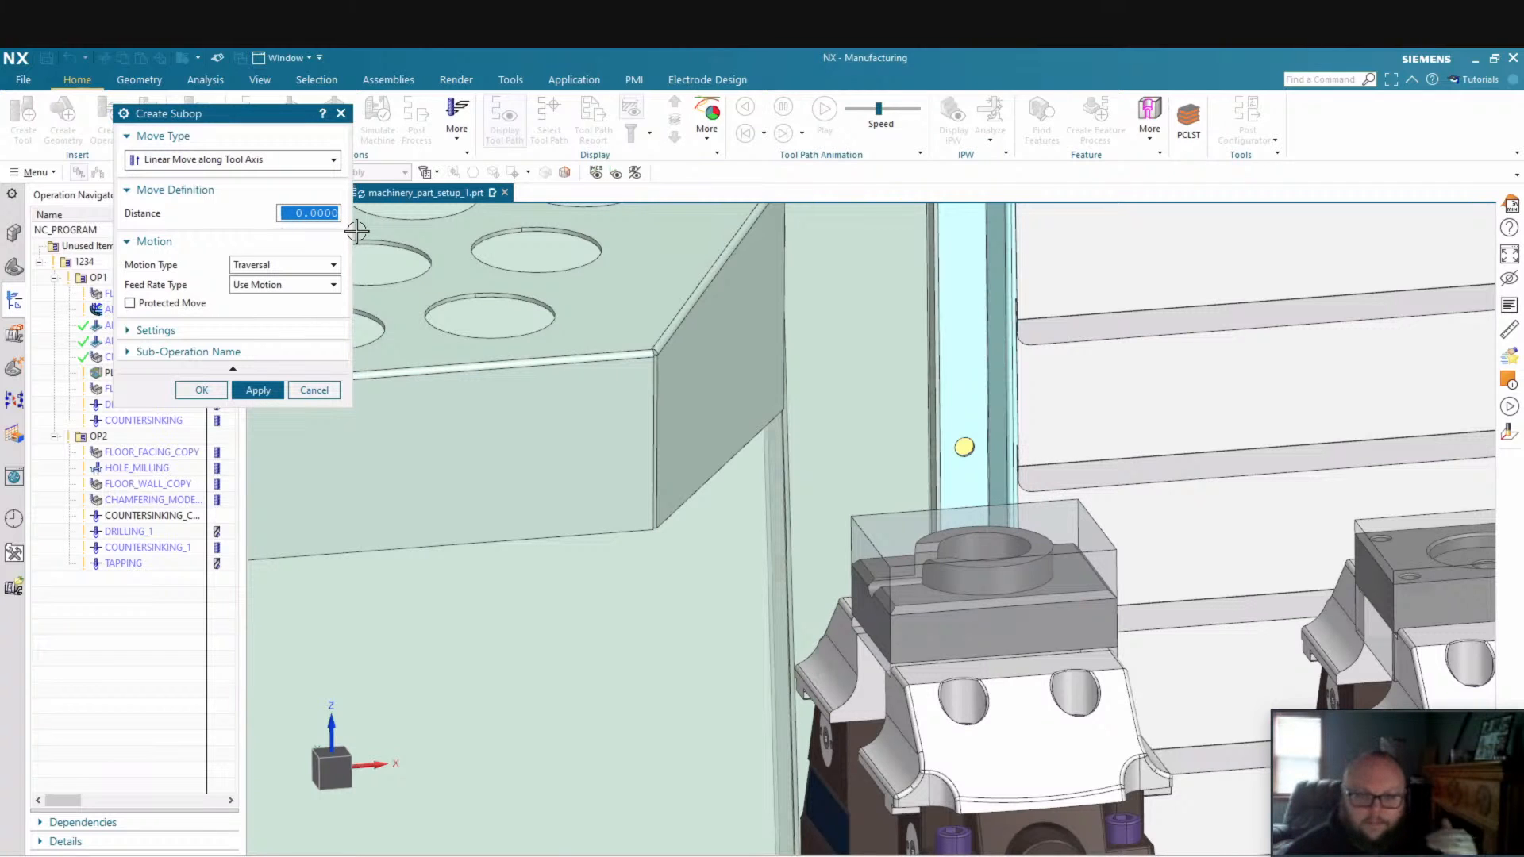
{"action": "type", "text": "-2"}
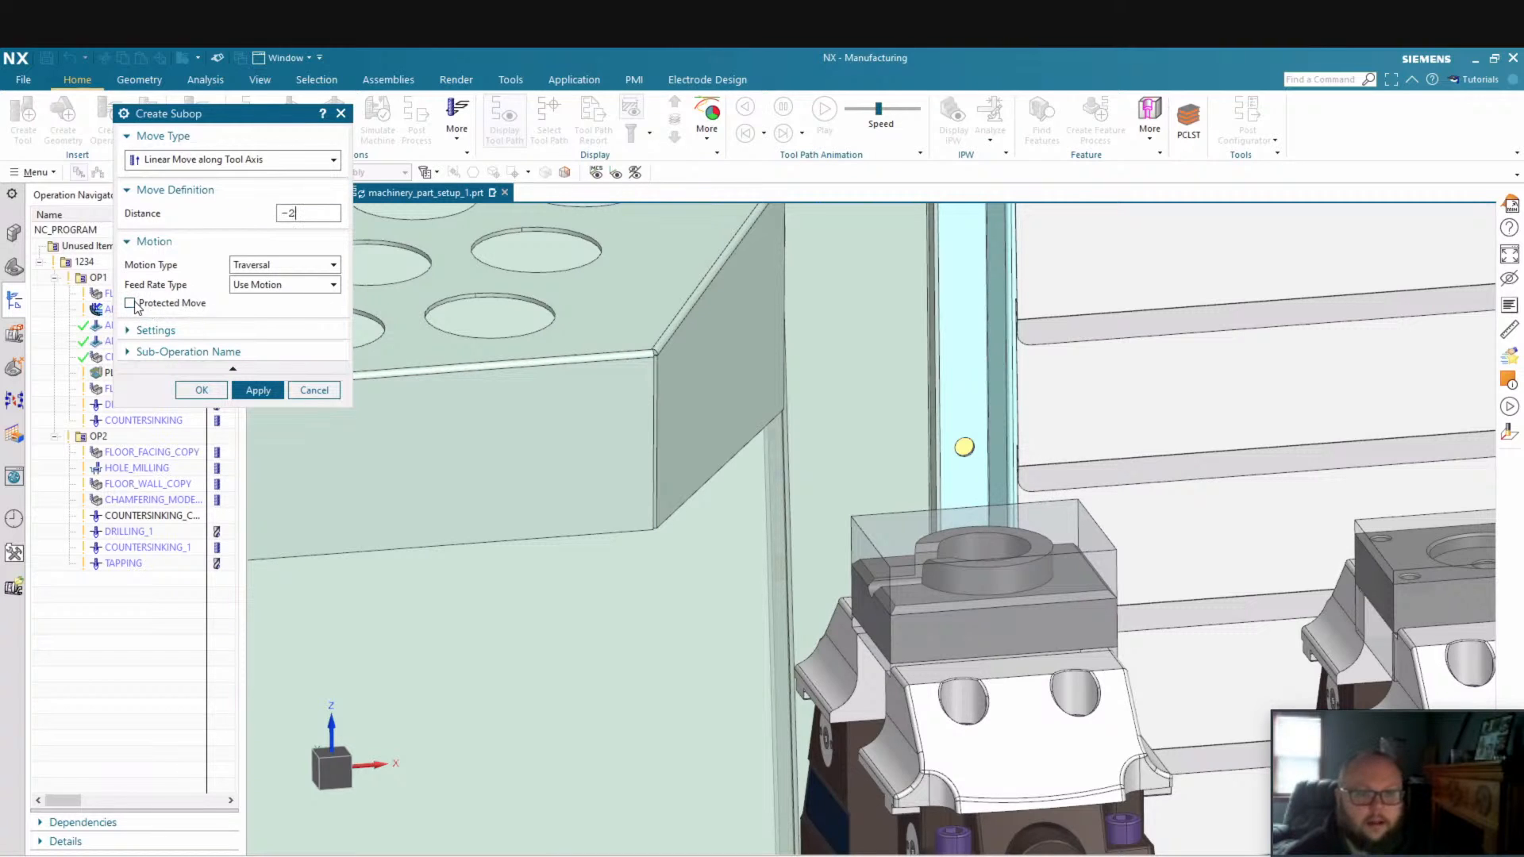
{"action": "left_click", "coordinate": [186, 309]}
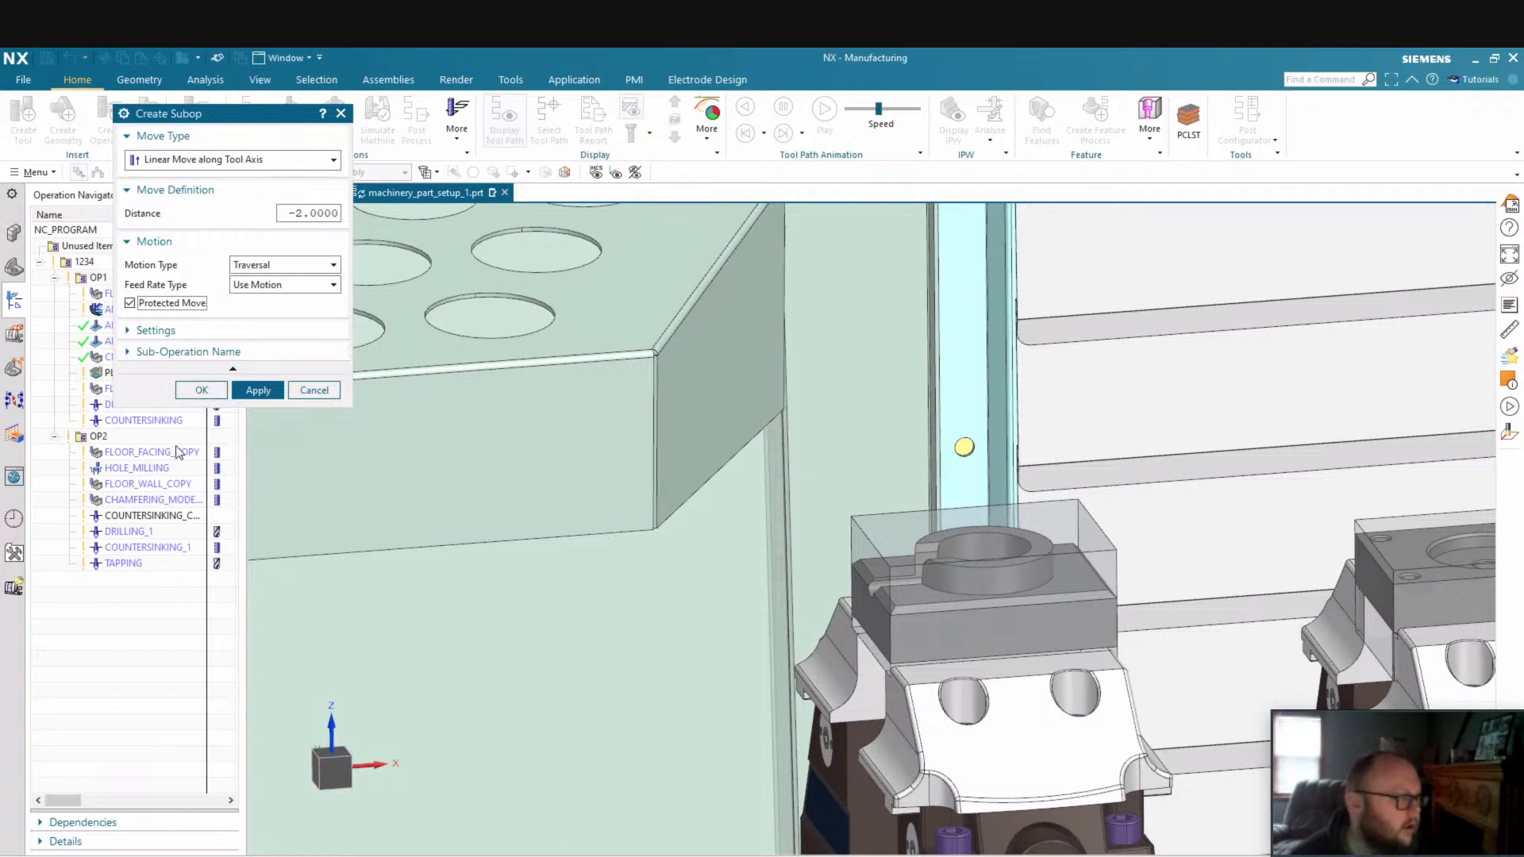
{"action": "left_click", "coordinate": [205, 390]}
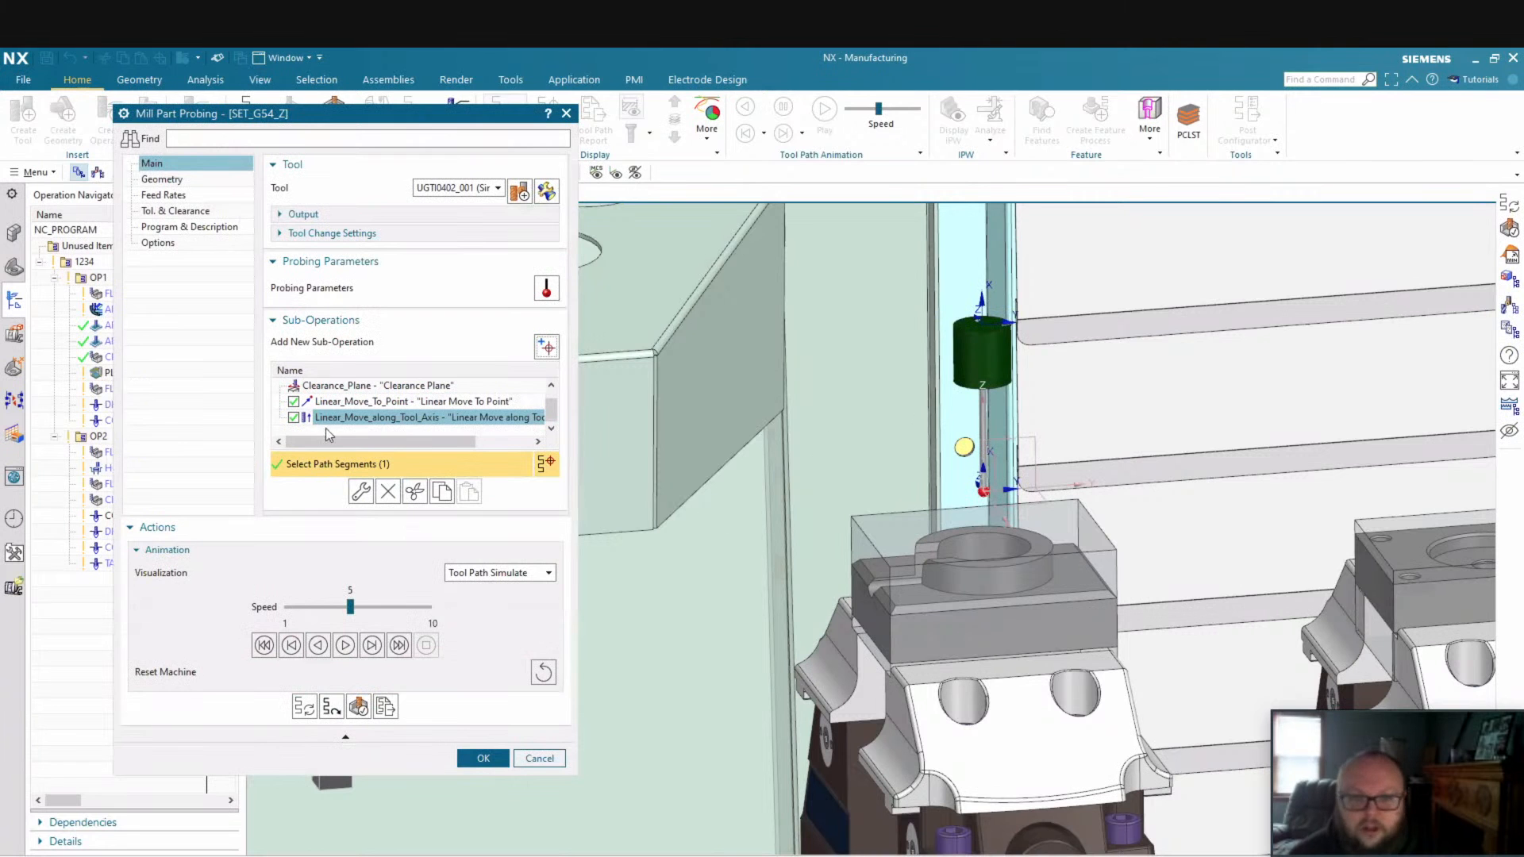
Inspect the probe positions of the two linear moves and start a Probe Point sub-operation after the tool axis move
{"action": "left_click", "coordinate": [381, 402]}
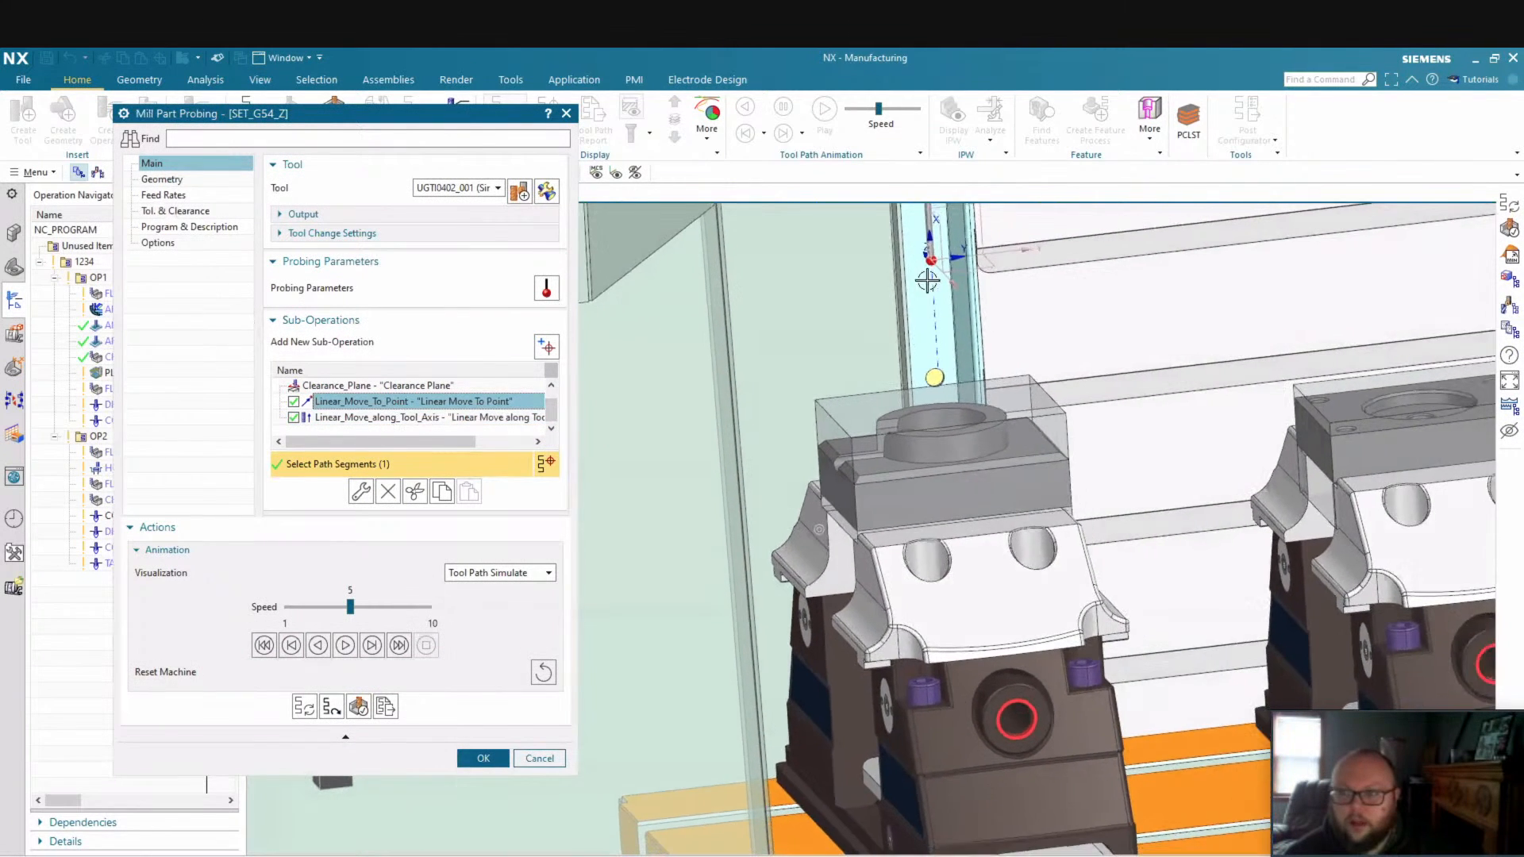
{"action": "left_click", "coordinate": [490, 417]}
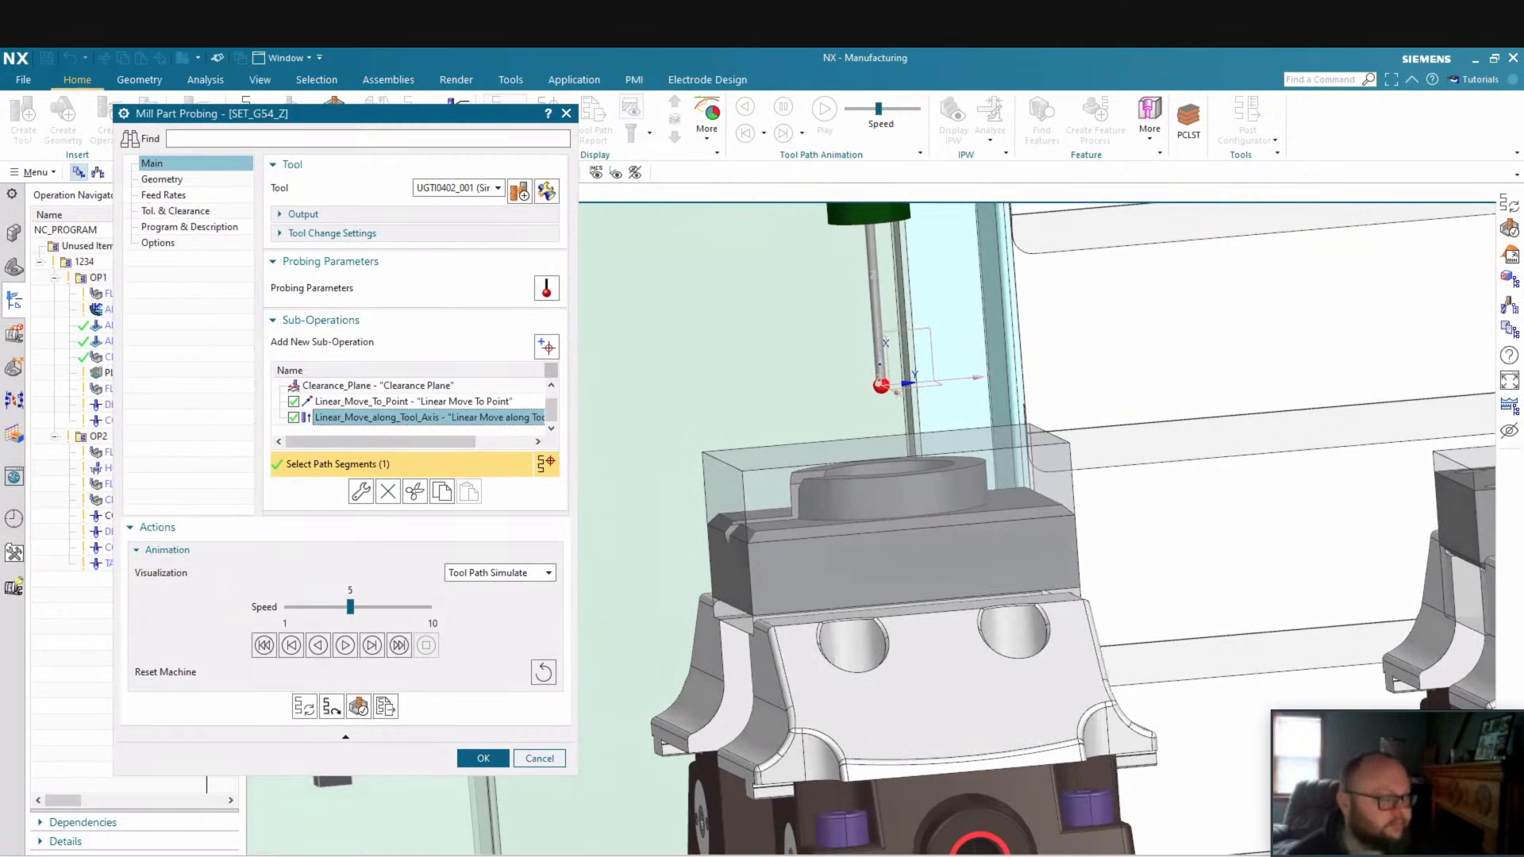
{"action": "left_click", "coordinate": [487, 418]}
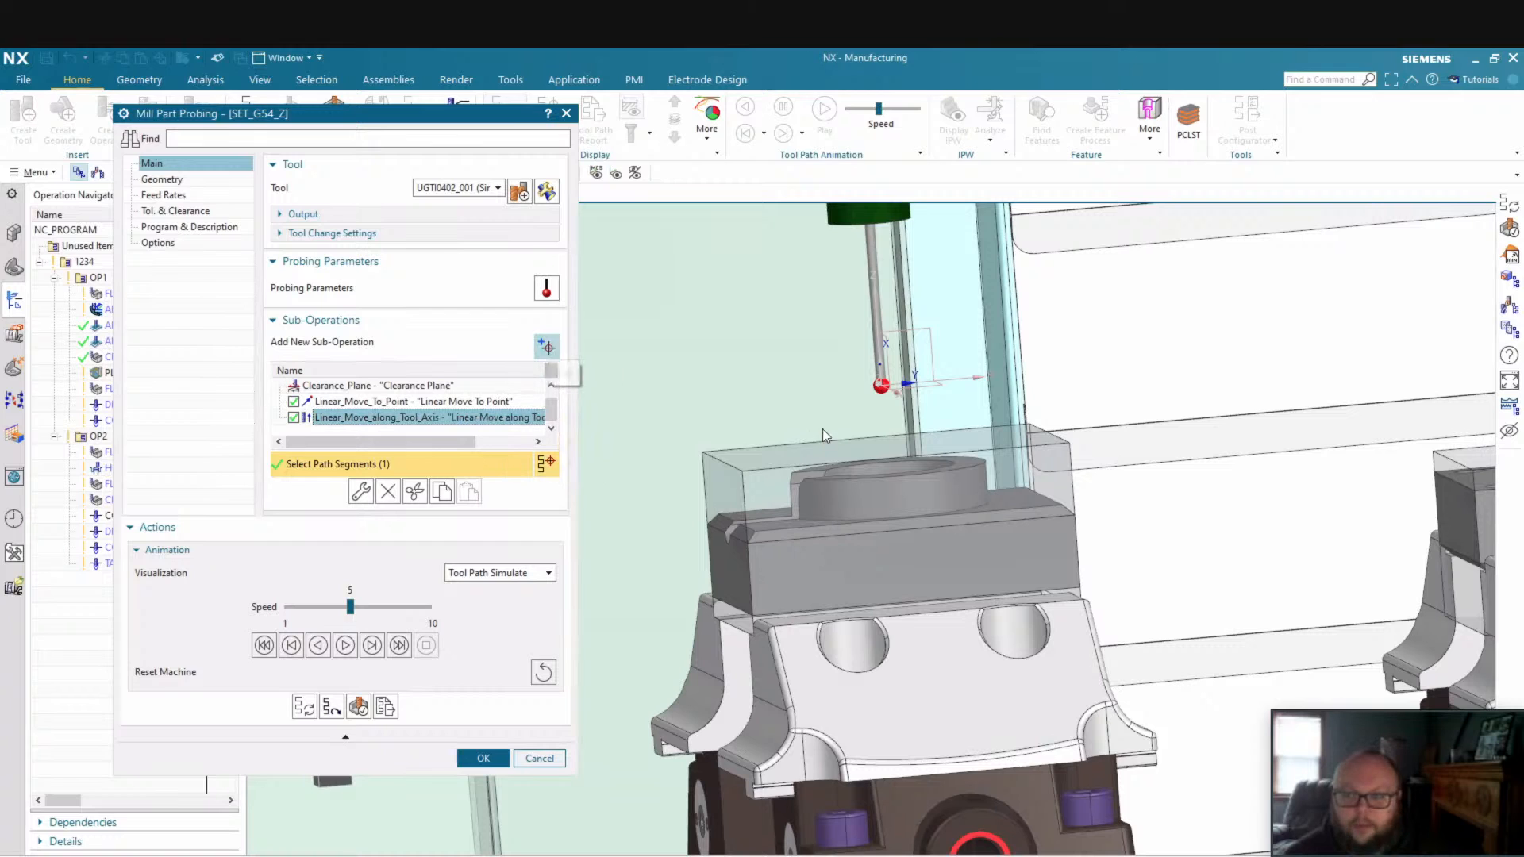
{"action": "left_click", "coordinate": [544, 347]}
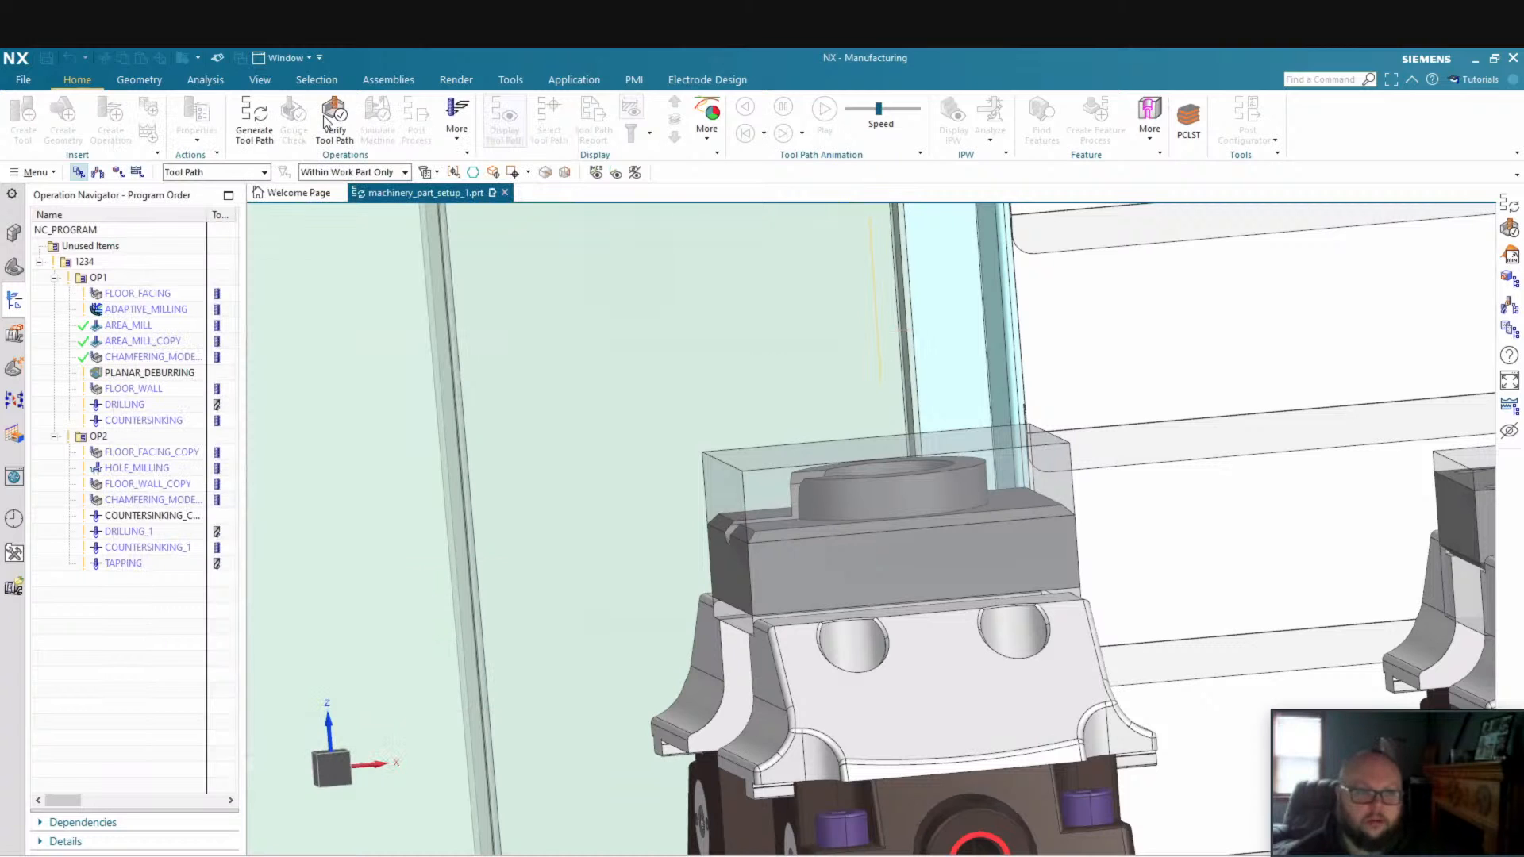
{"action": "left_click", "coordinate": [310, 159]}
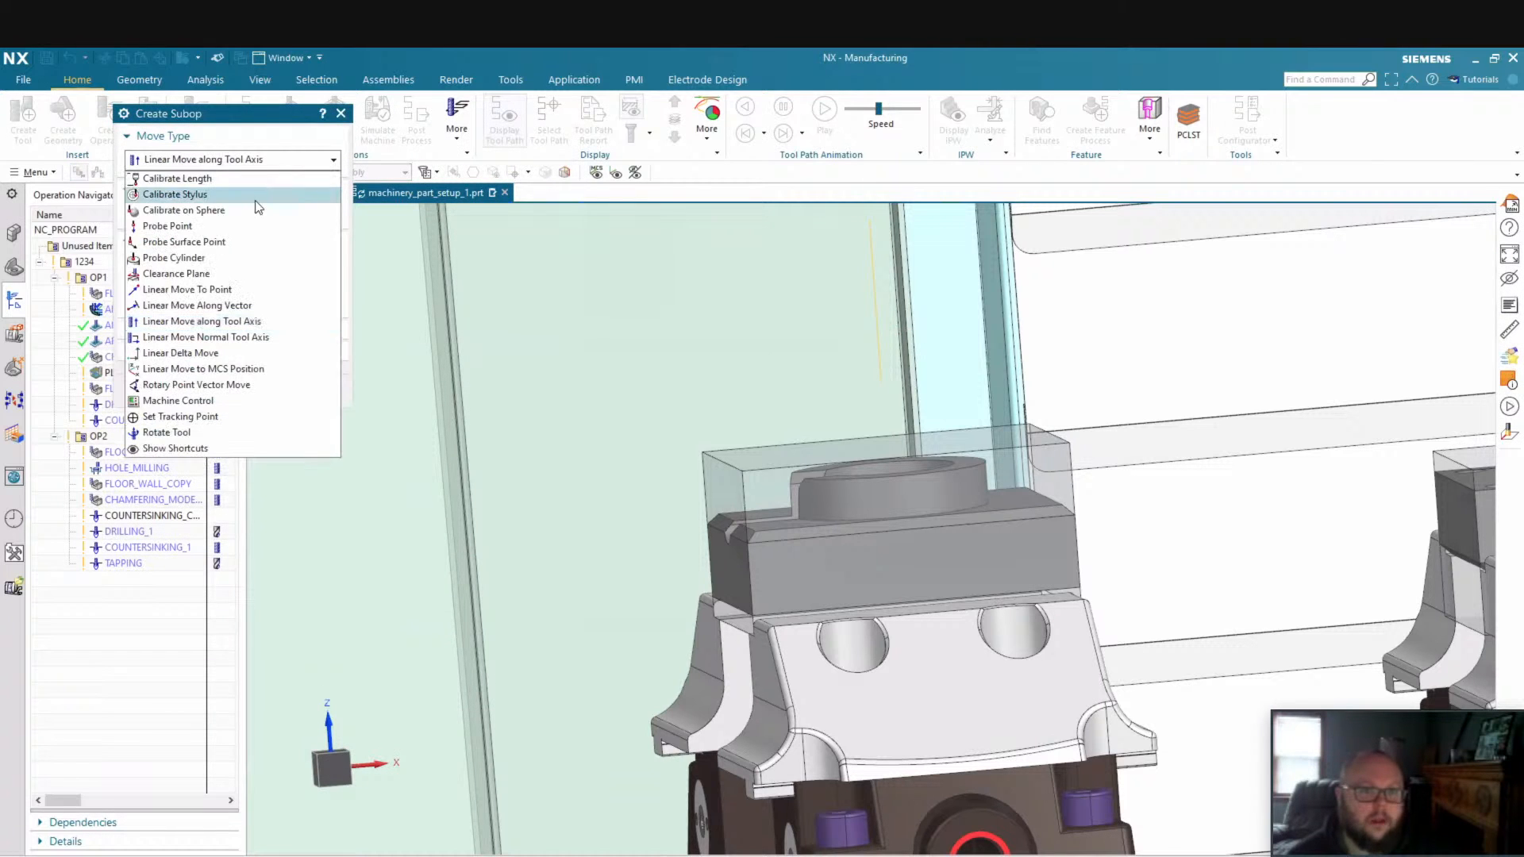
{"action": "left_click", "coordinate": [183, 229]}
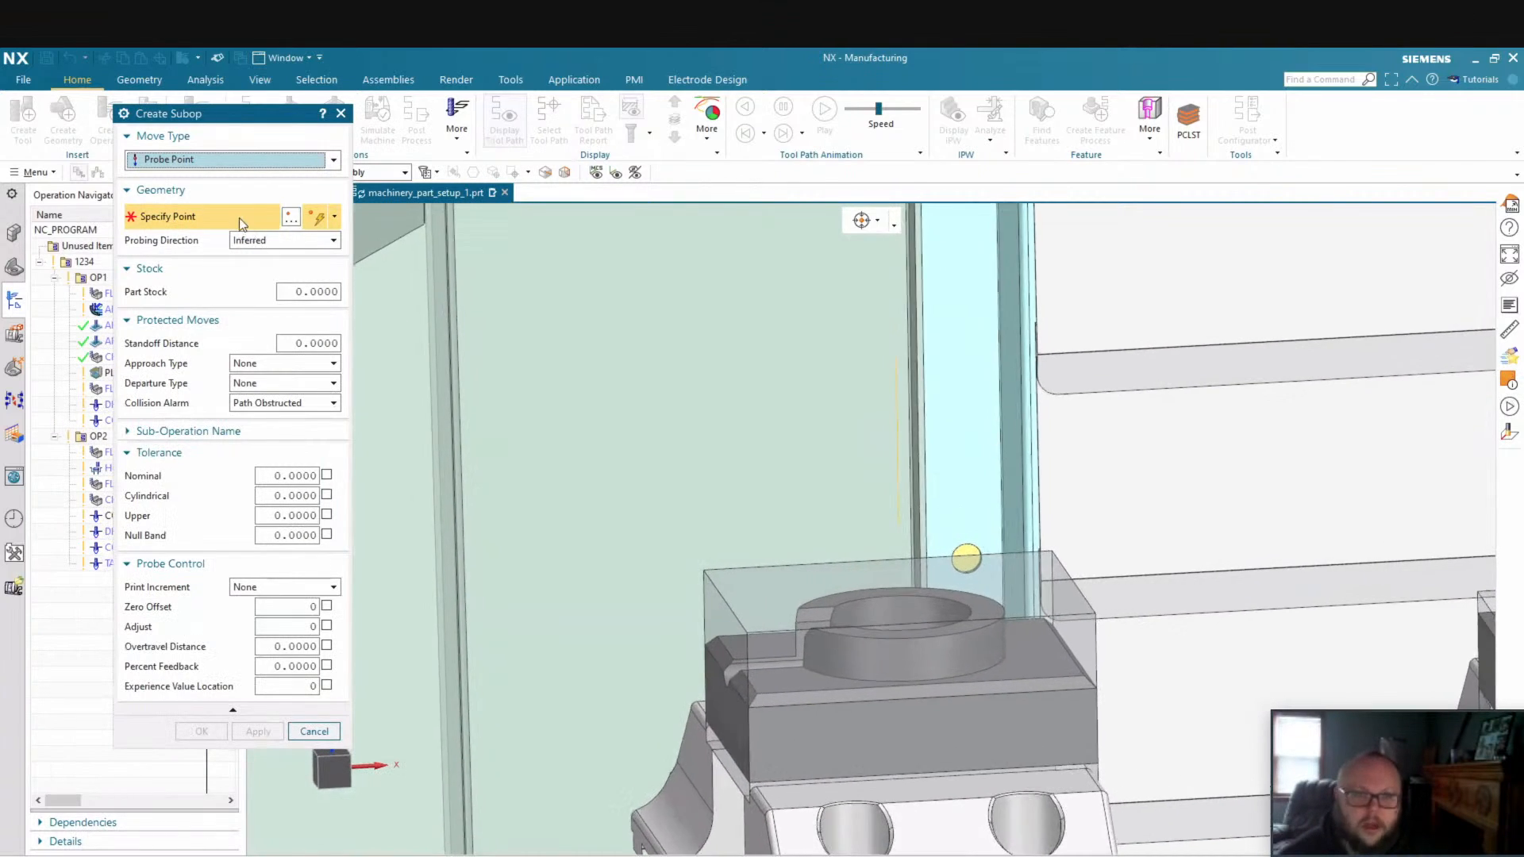
Define the probe point between the midpoints of the front and back top edges of the blank, without an offset
{"action": "left_click", "coordinate": [291, 218]}
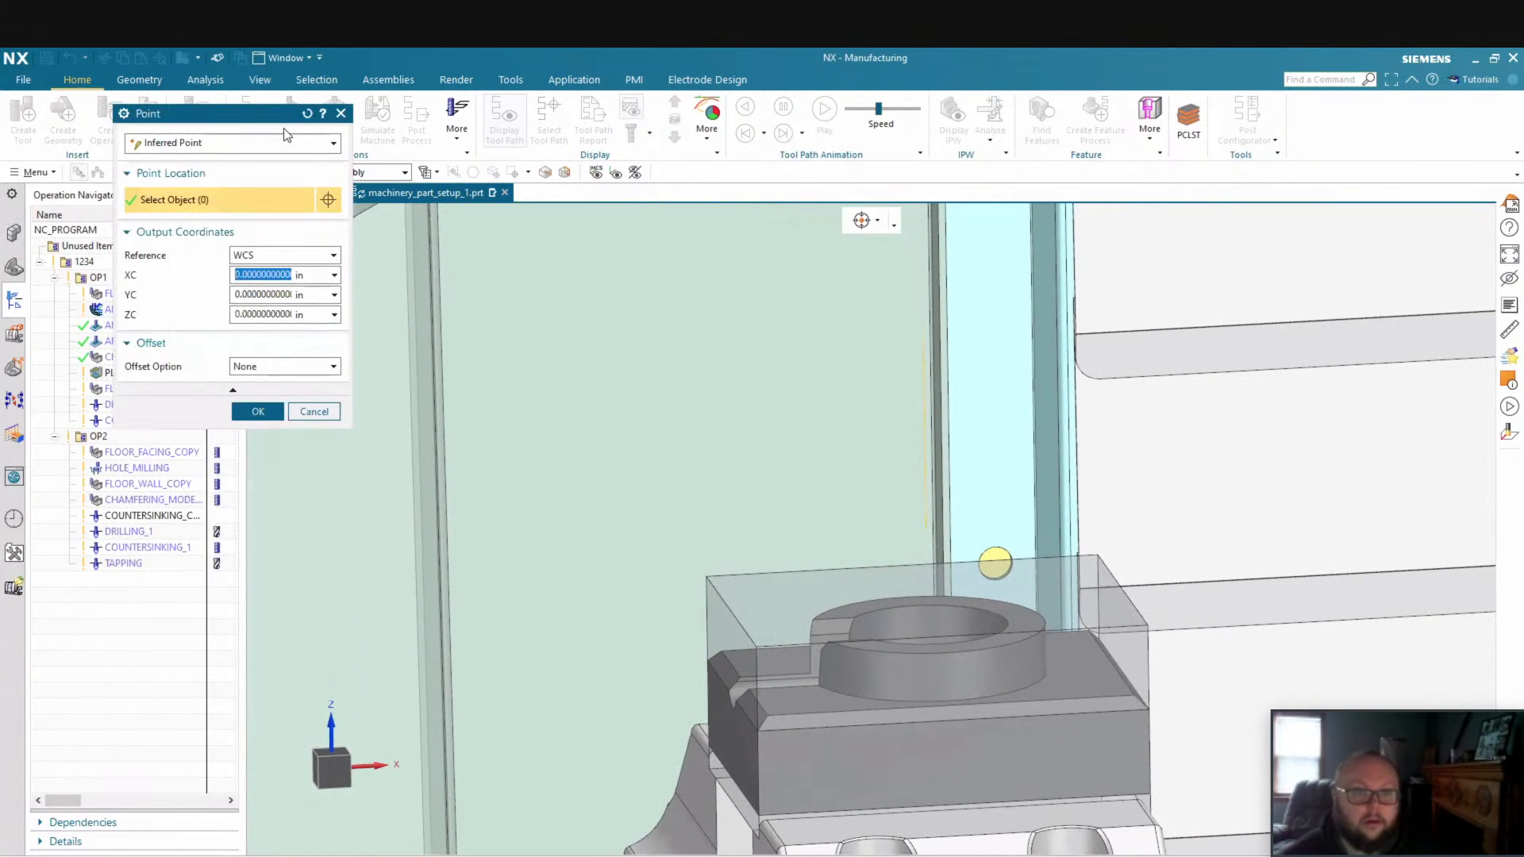
{"action": "left_click", "coordinate": [270, 145]}
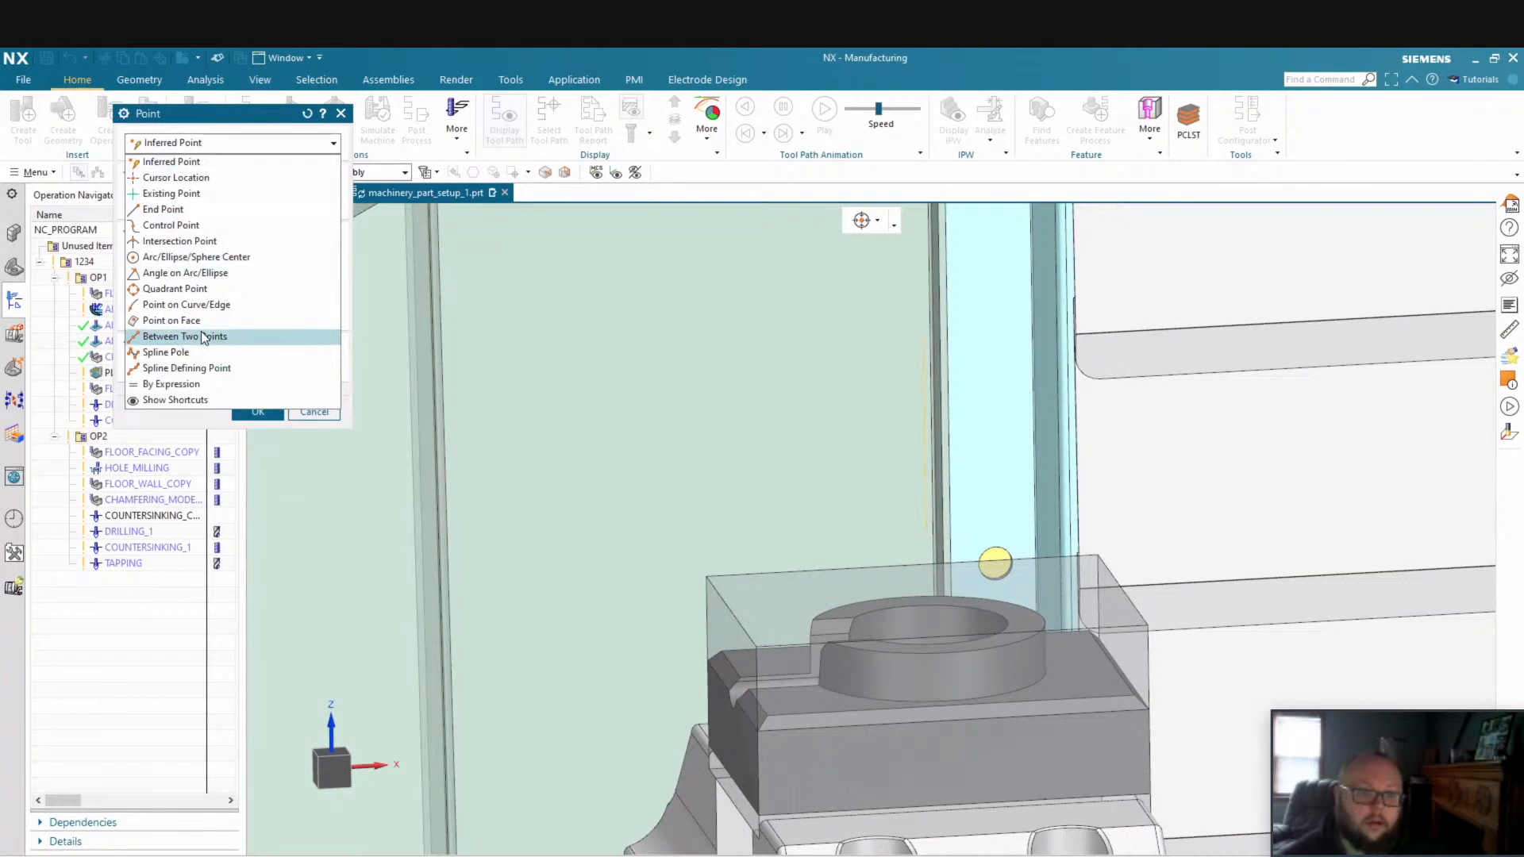
{"action": "left_click", "coordinate": [155, 338]}
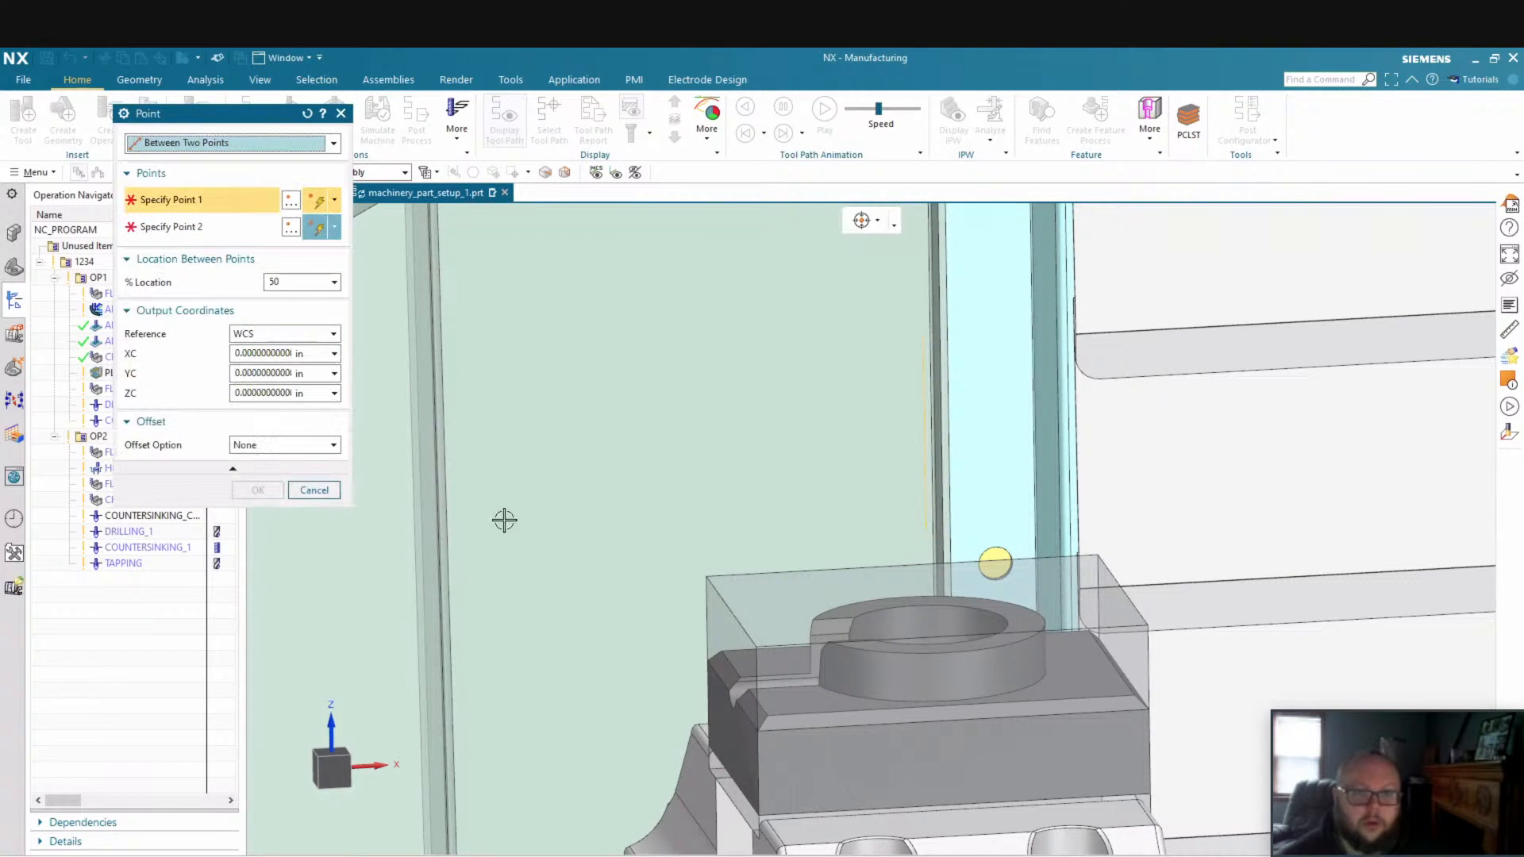
{"action": "left_click", "coordinate": [950, 638]}
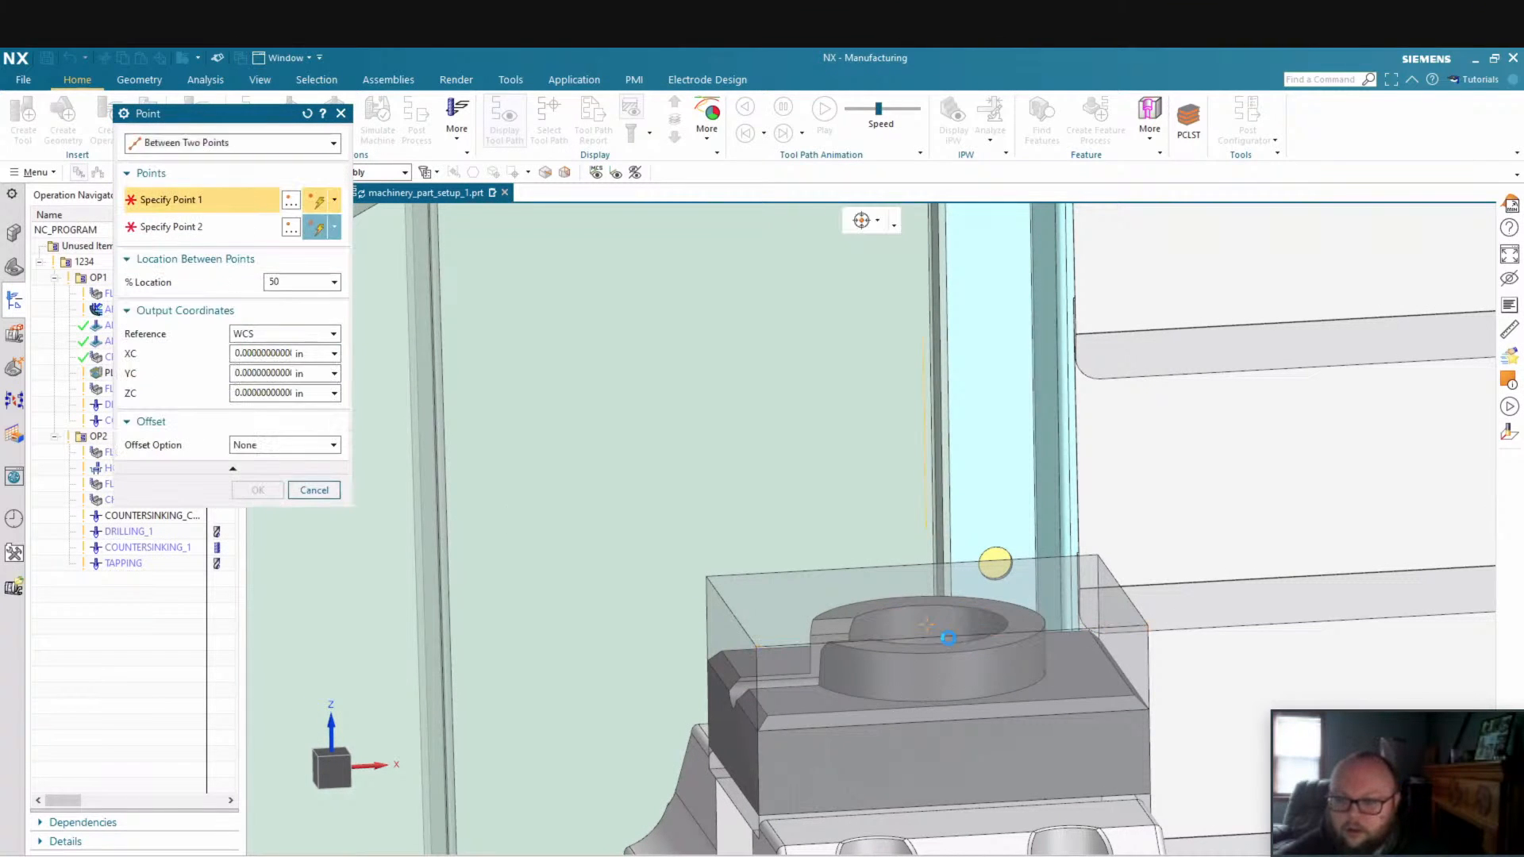
{"action": "left_click", "coordinate": [902, 569]}
{"action": "middle_click_drag", "start_coordinate": [910, 582], "coordinate": [973, 552]}
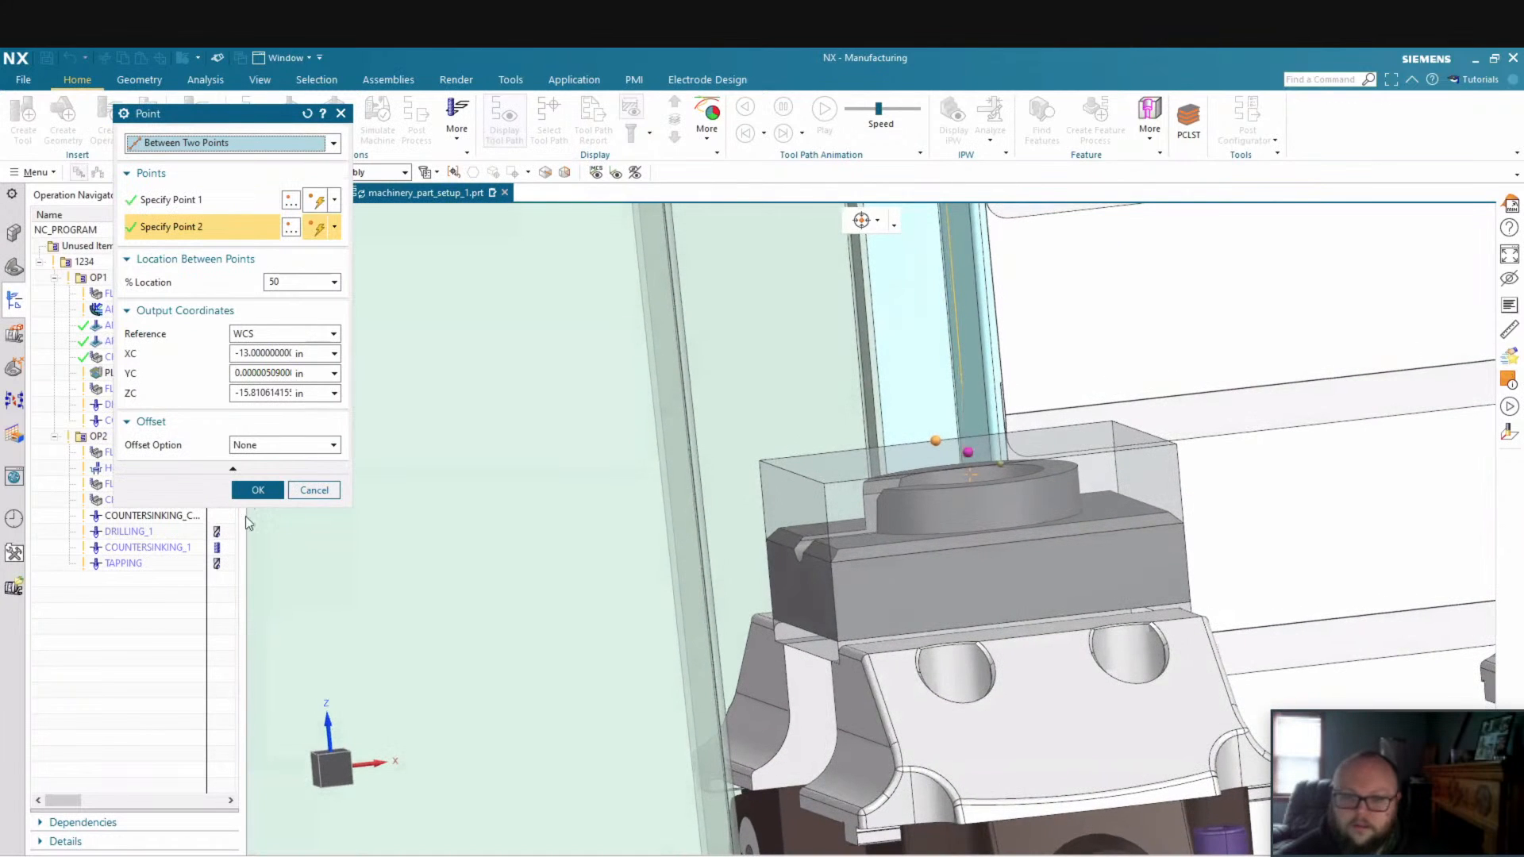
{"action": "left_click", "coordinate": [243, 492]}
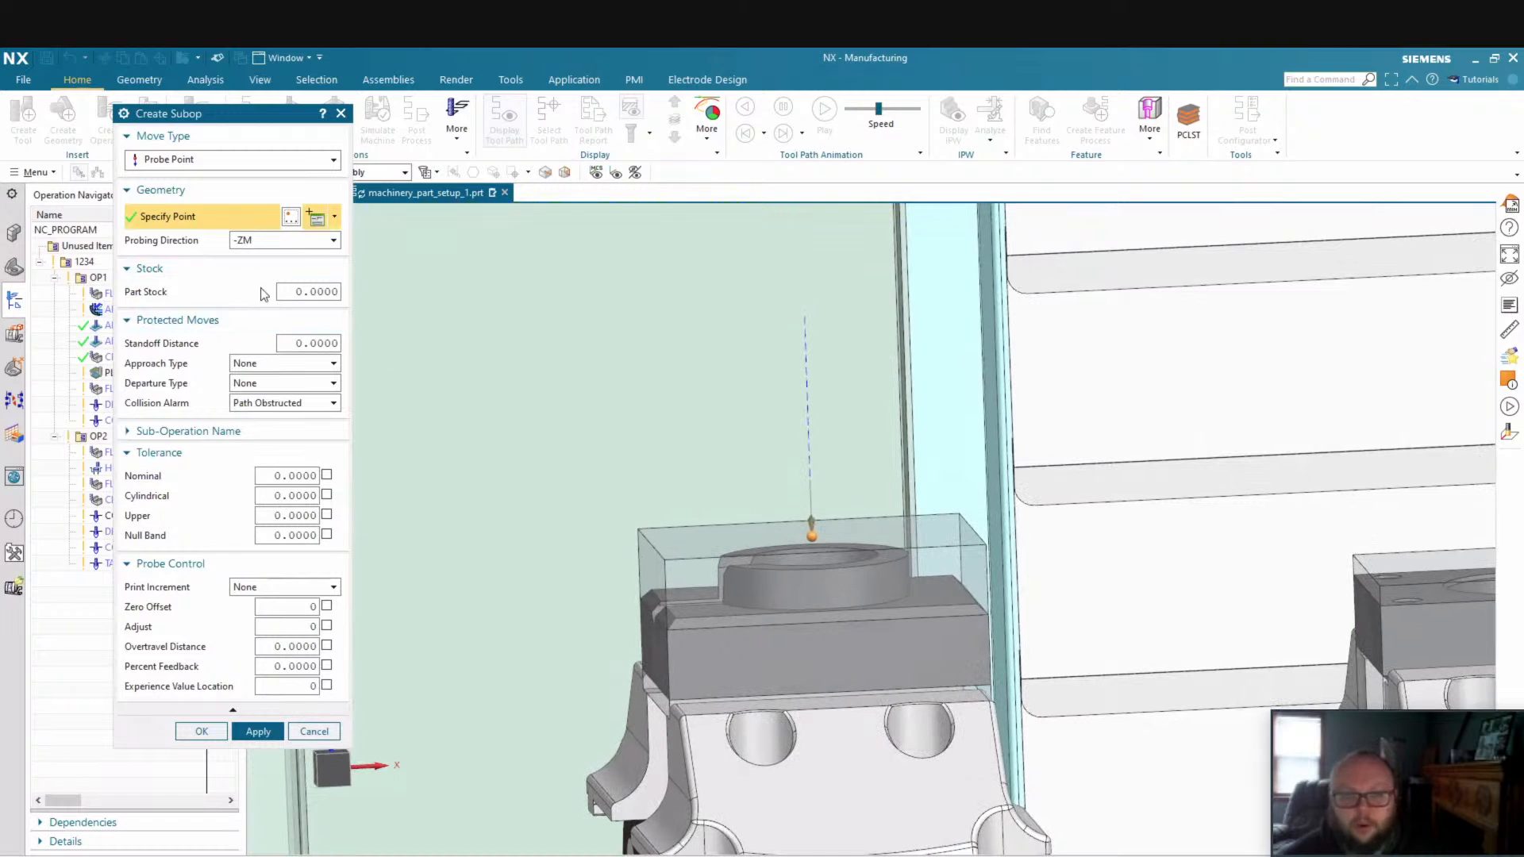
Set the Probe Point sub-operation's probing direction to -ZM
{"action": "left_click", "coordinate": [245, 241]}
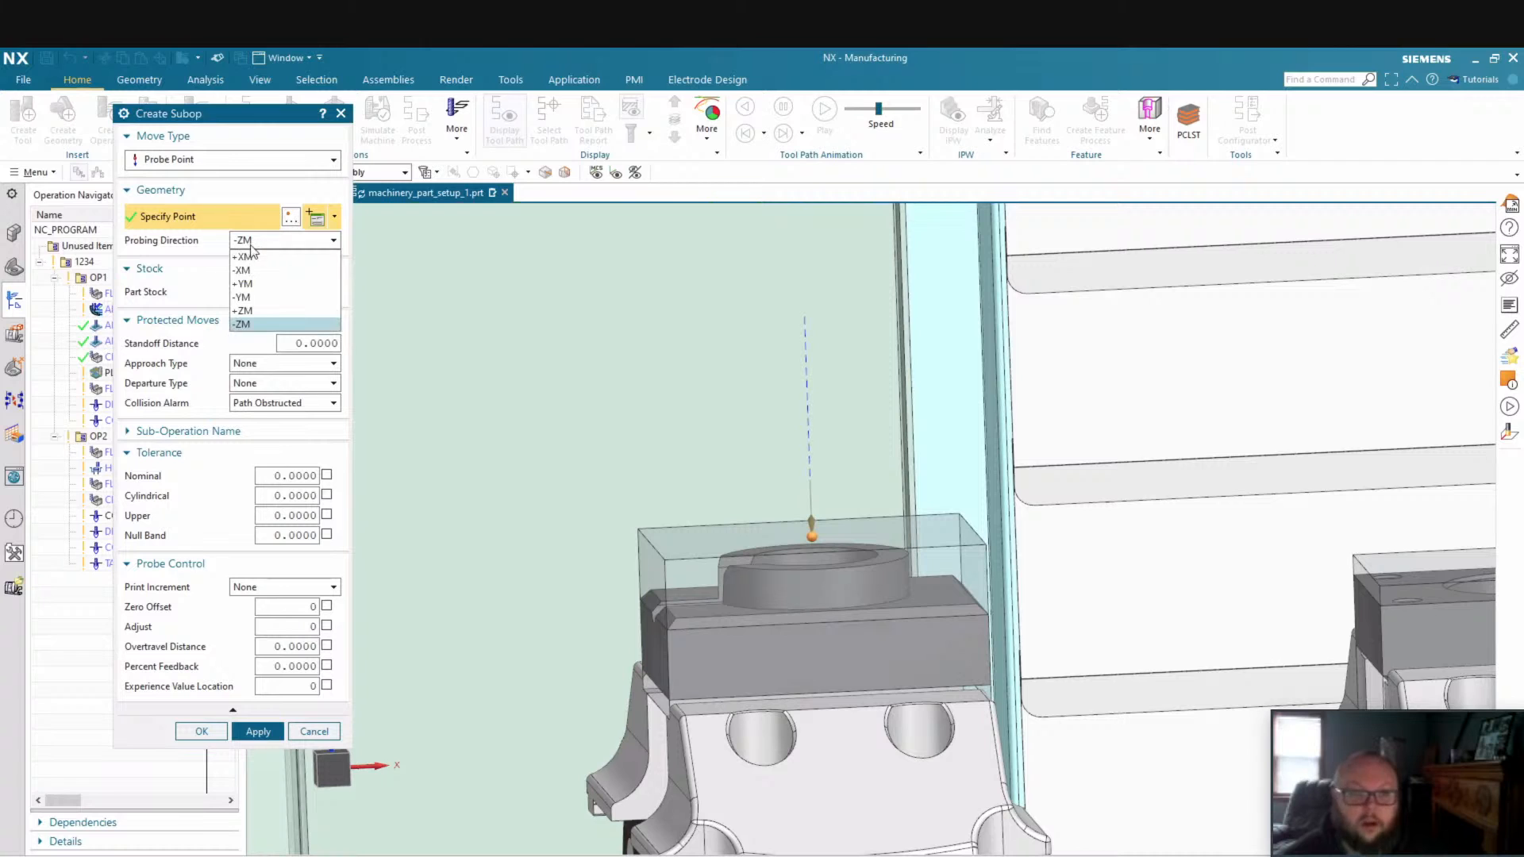
{"action": "left_click", "coordinate": [250, 326]}
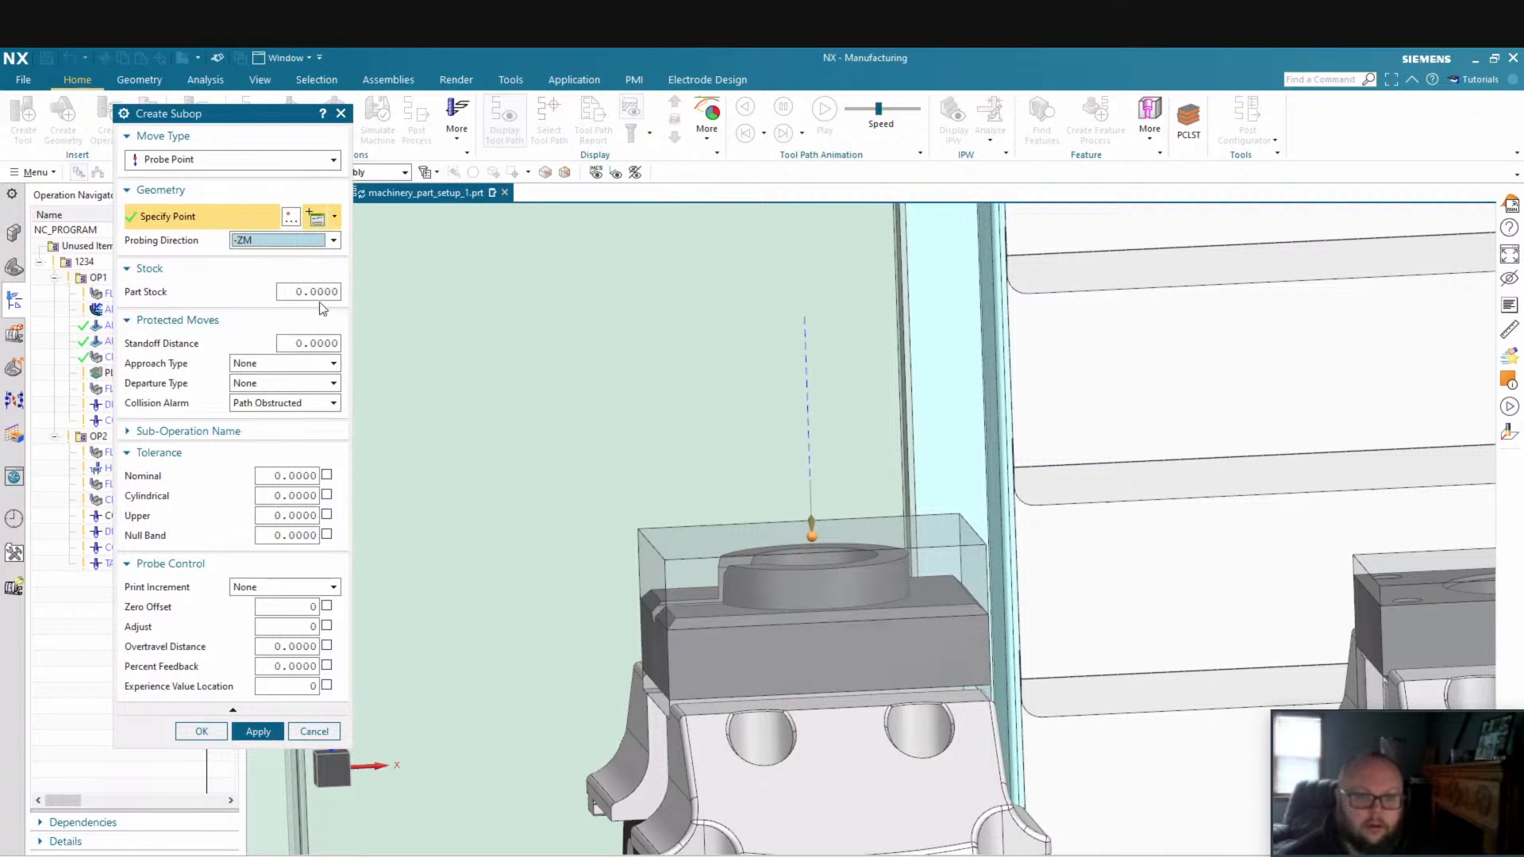
{"action": "scroll", "coordinate": [840, 481], "scroll_direction": "up", "scroll_amount": 4}
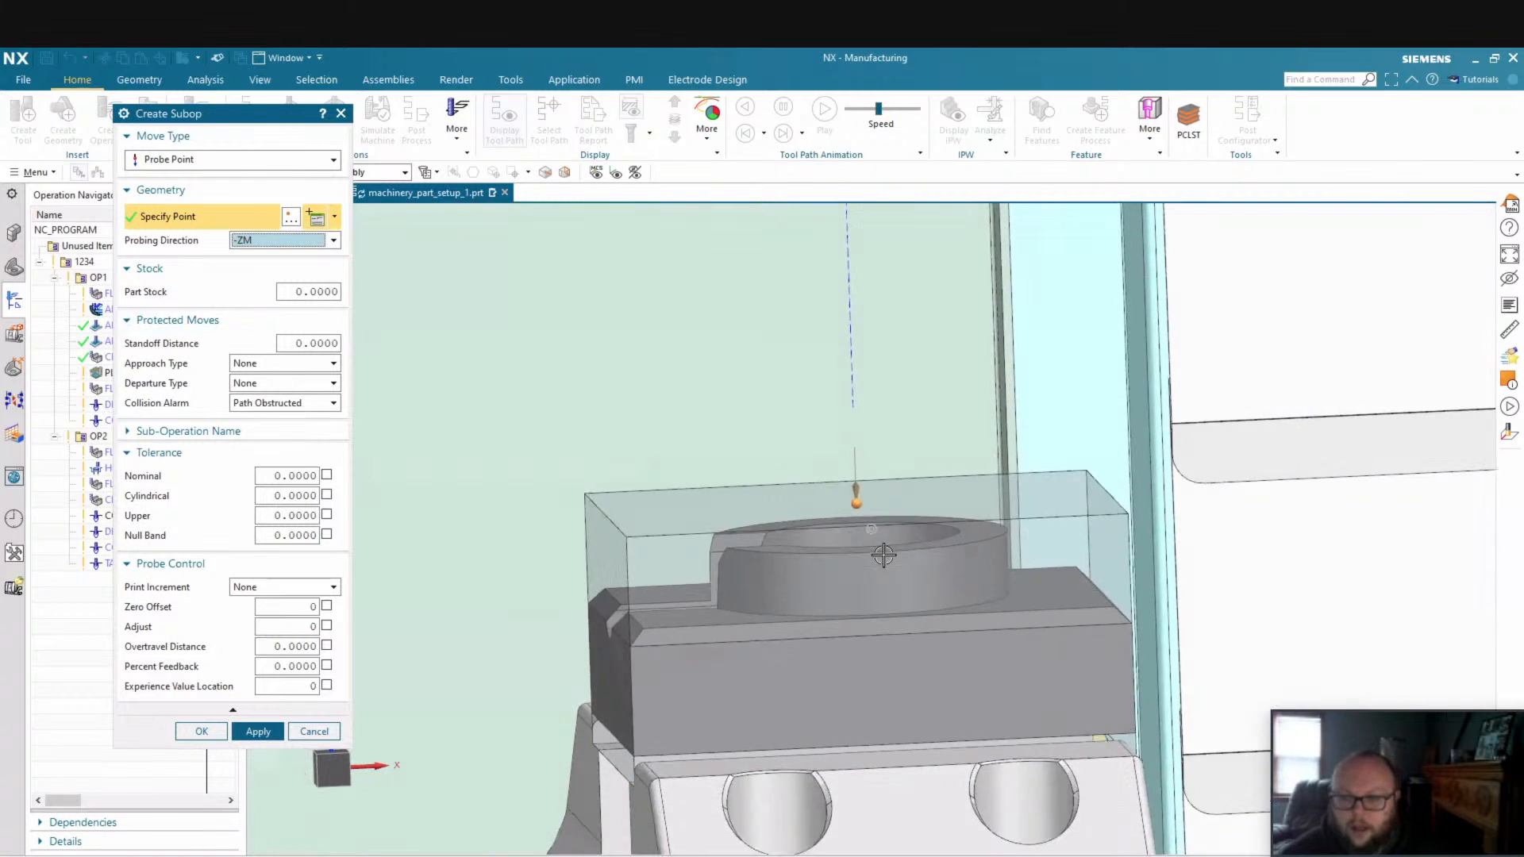
Set the Probe Point sub-operation's part stock to 0.25
{"action": "middle_click_drag", "start_coordinate": [840, 481], "coordinate": [838, 470]}
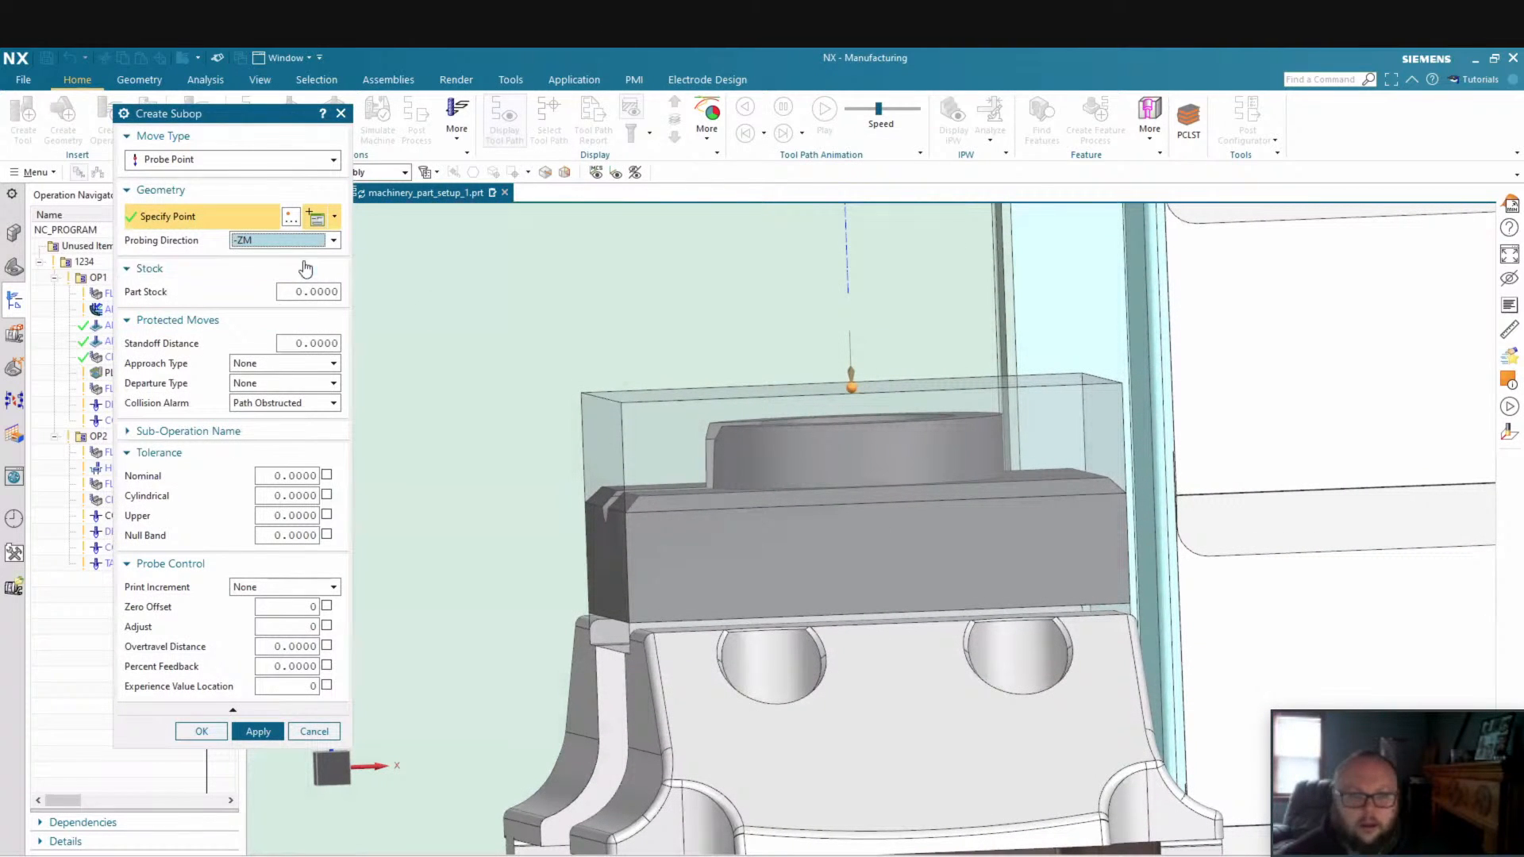
{"action": "left_click", "coordinate": [309, 291]}
{"action": "type", "text": "25"}
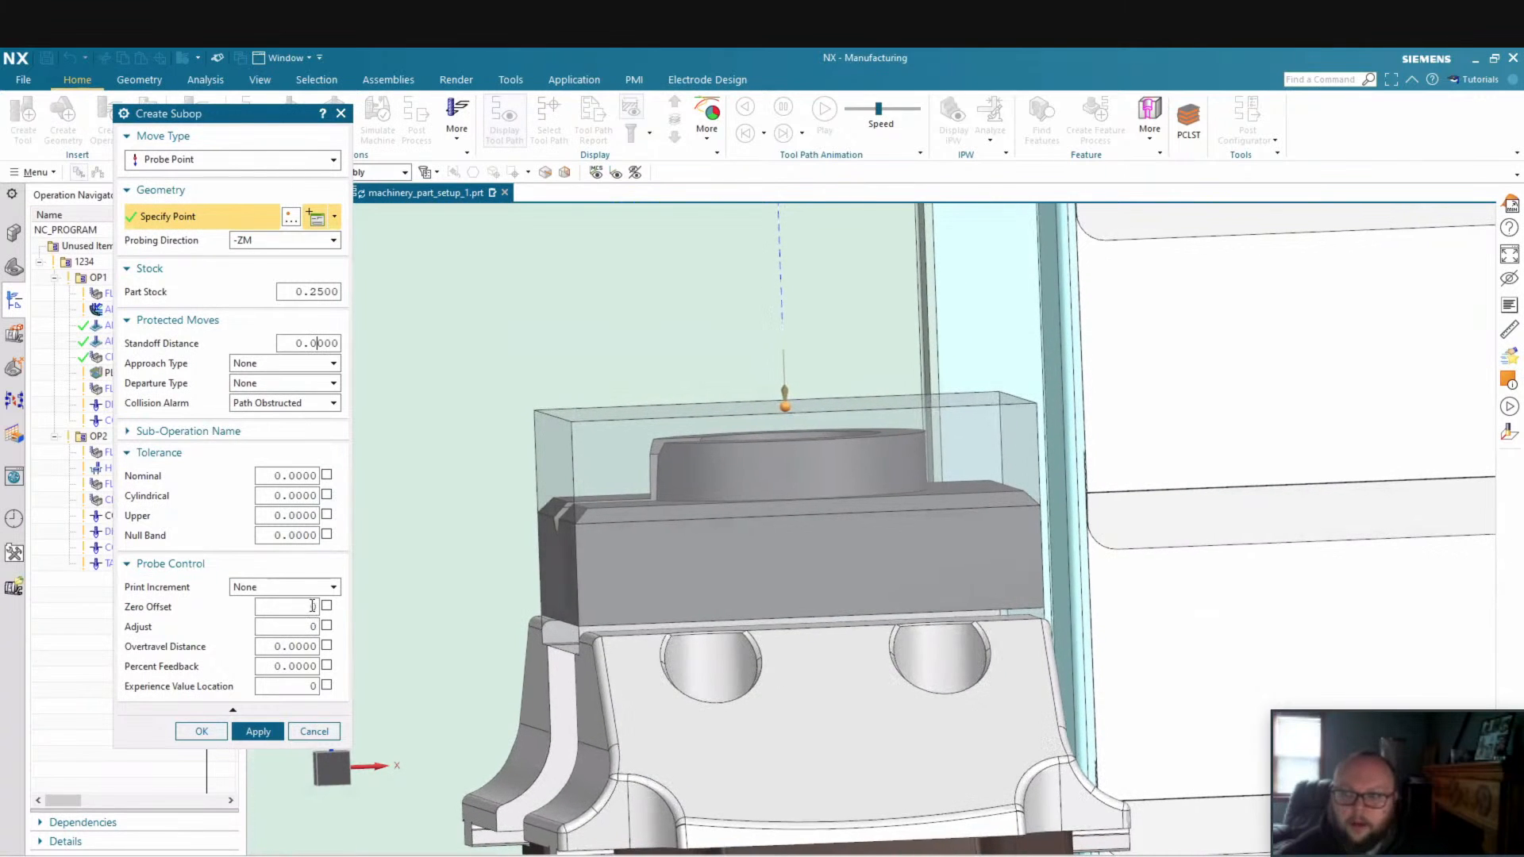
{"action": "scroll", "coordinate": [748, 447], "scroll_direction": "down", "scroll_amount": 2}
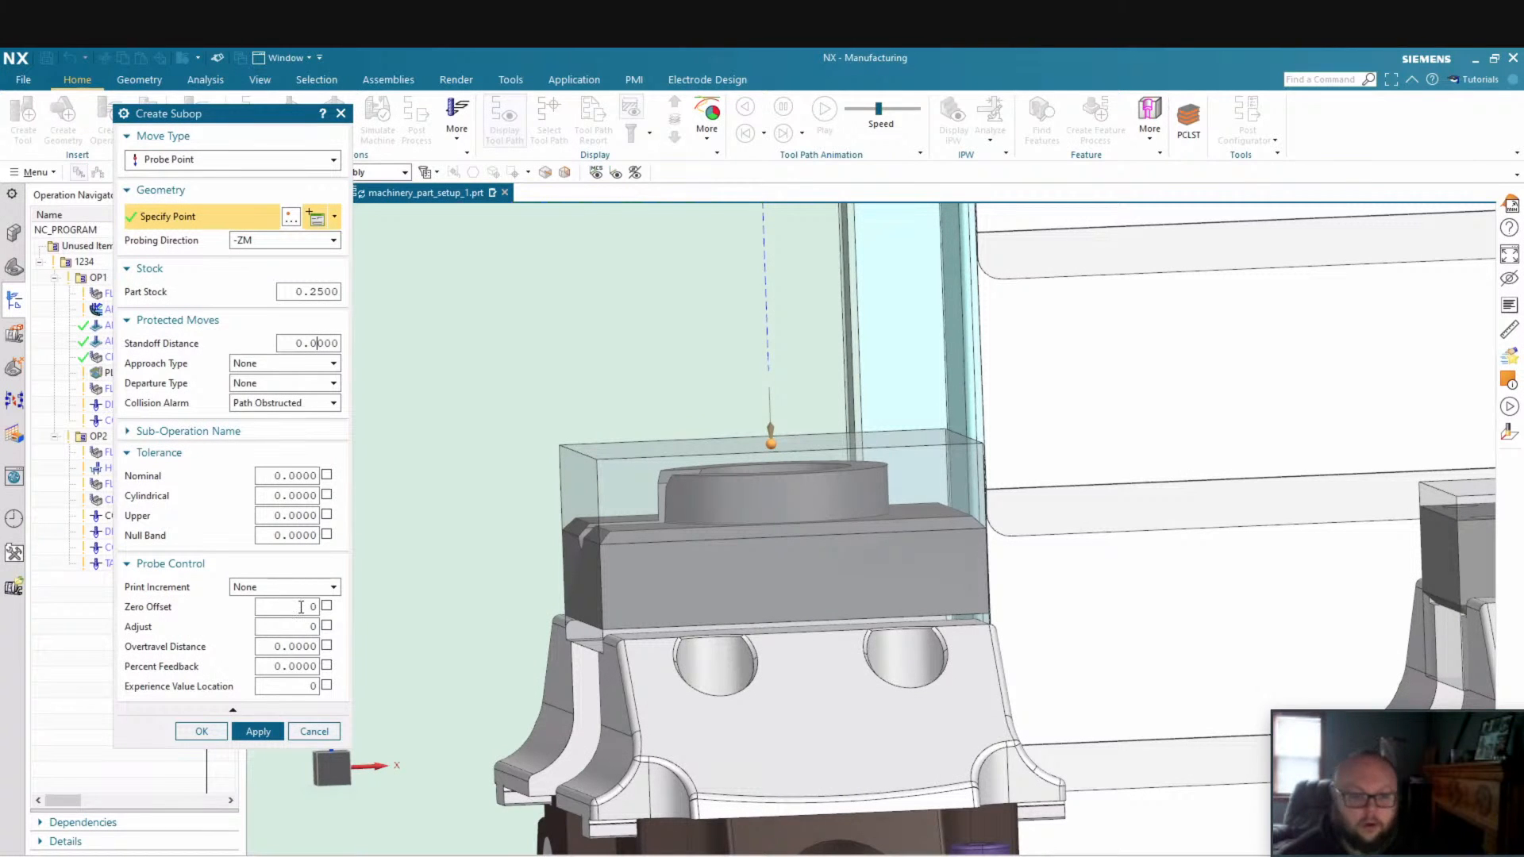
Enable the Zero Offset probe control with a value of 1 and create the Probe Point sub-operation
{"action": "left_click", "coordinate": [301, 607]}
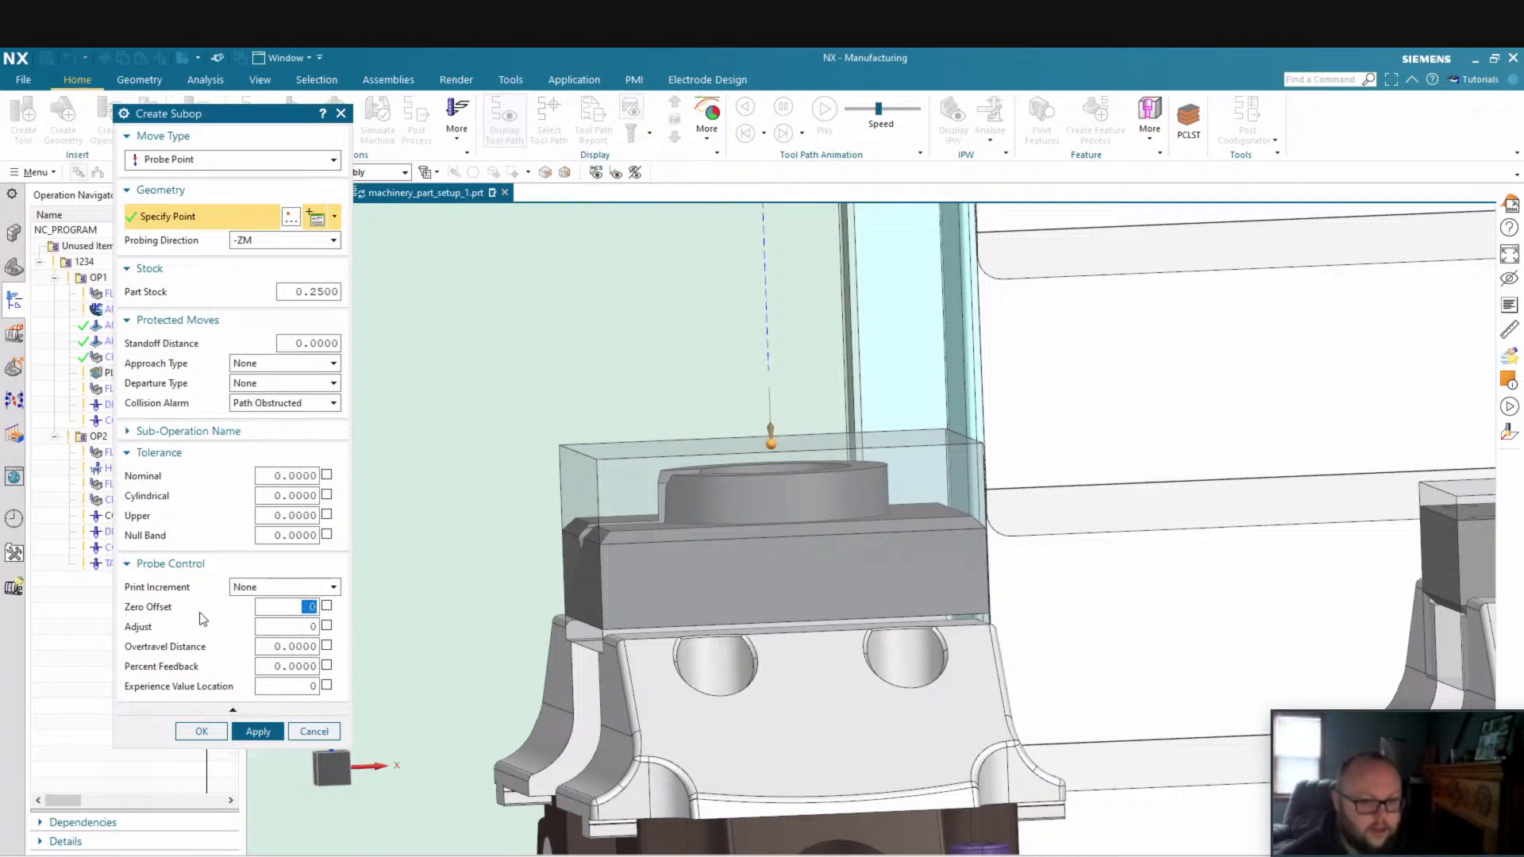
{"action": "type", "text": "1"}
{"action": "left_click", "coordinate": [326, 606]}
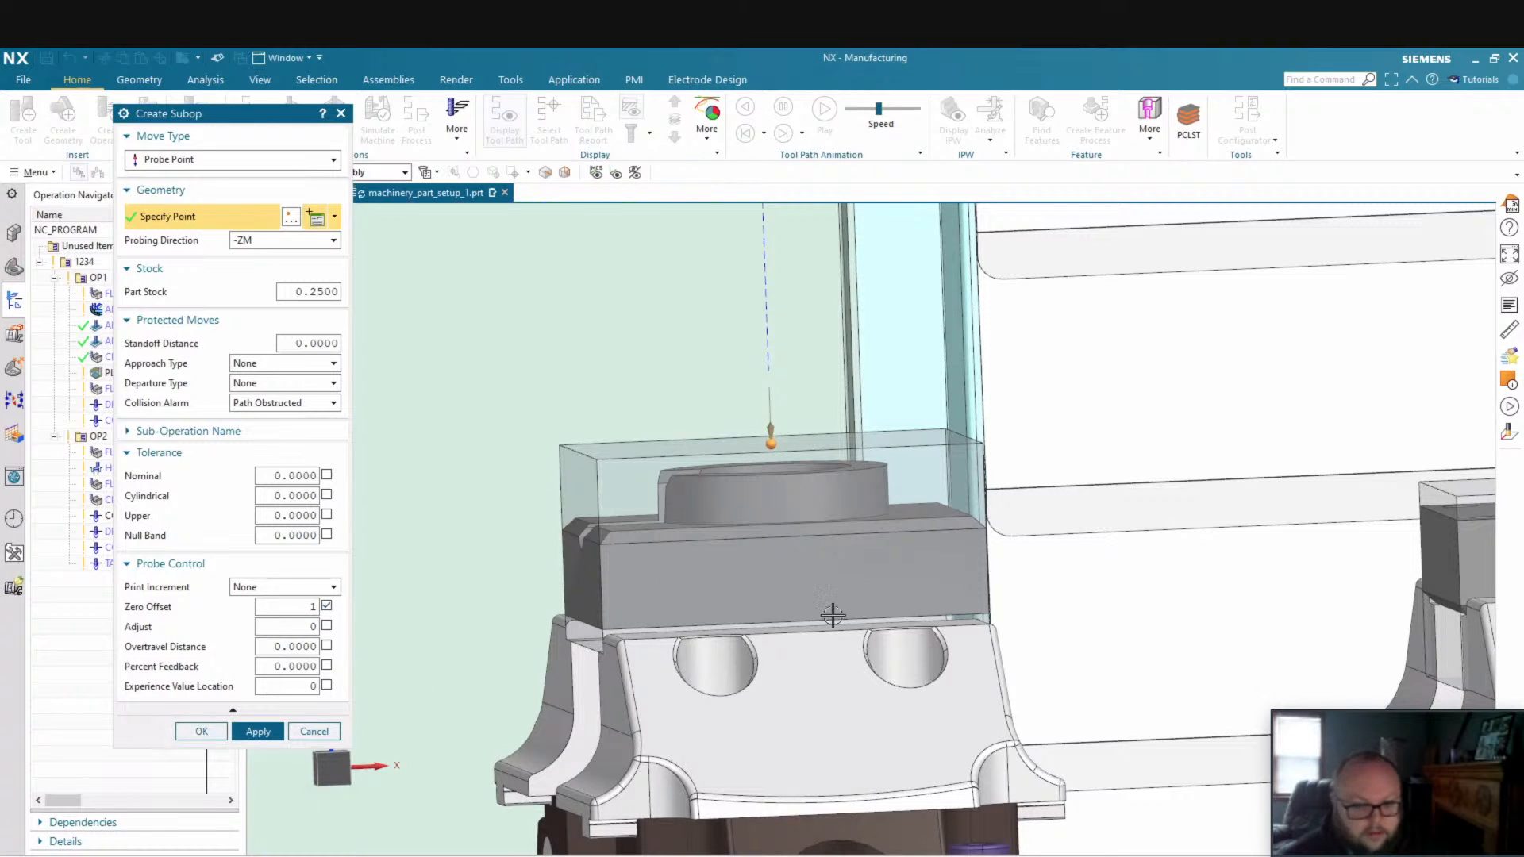
{"action": "scroll", "coordinate": [830, 615], "scroll_direction": "down", "scroll_amount": 2}
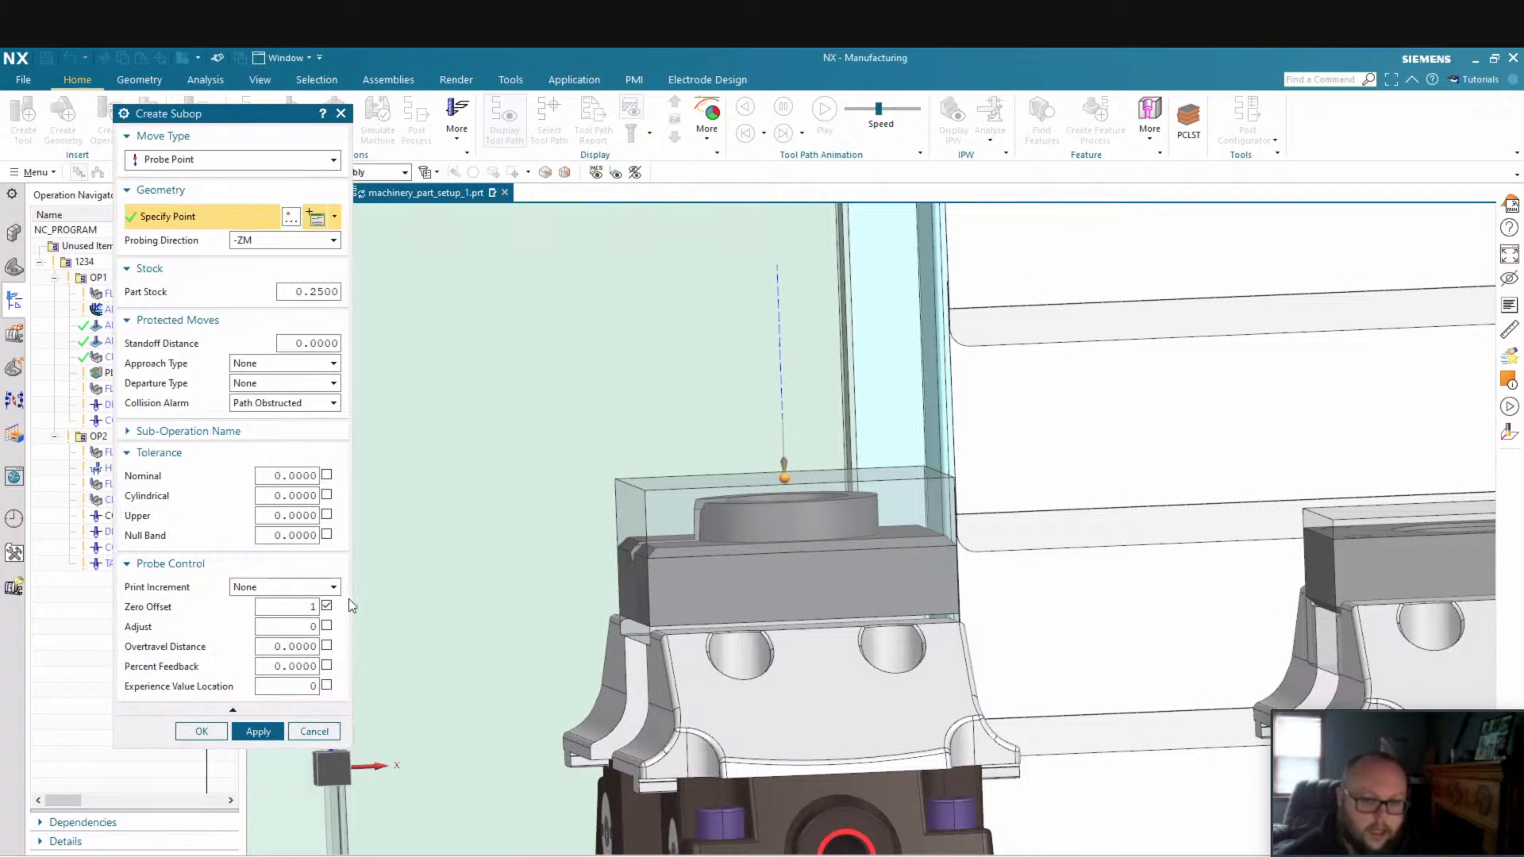
{"action": "left_click", "coordinate": [203, 730]}
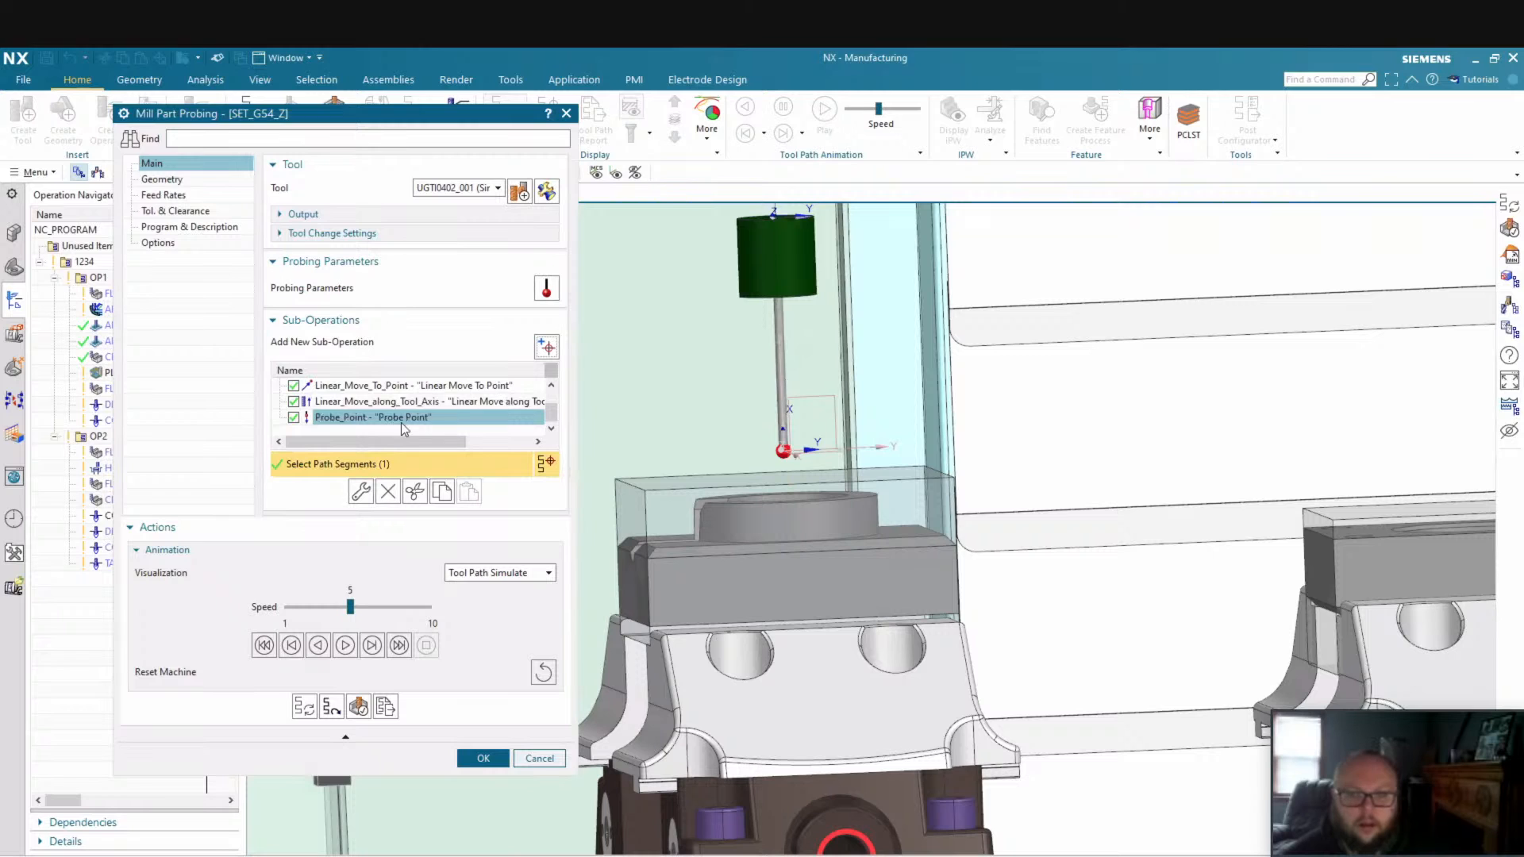
Start a Machine Control sub-operation after the probe point and add an Insert event to it
{"action": "left_click", "coordinate": [546, 346]}
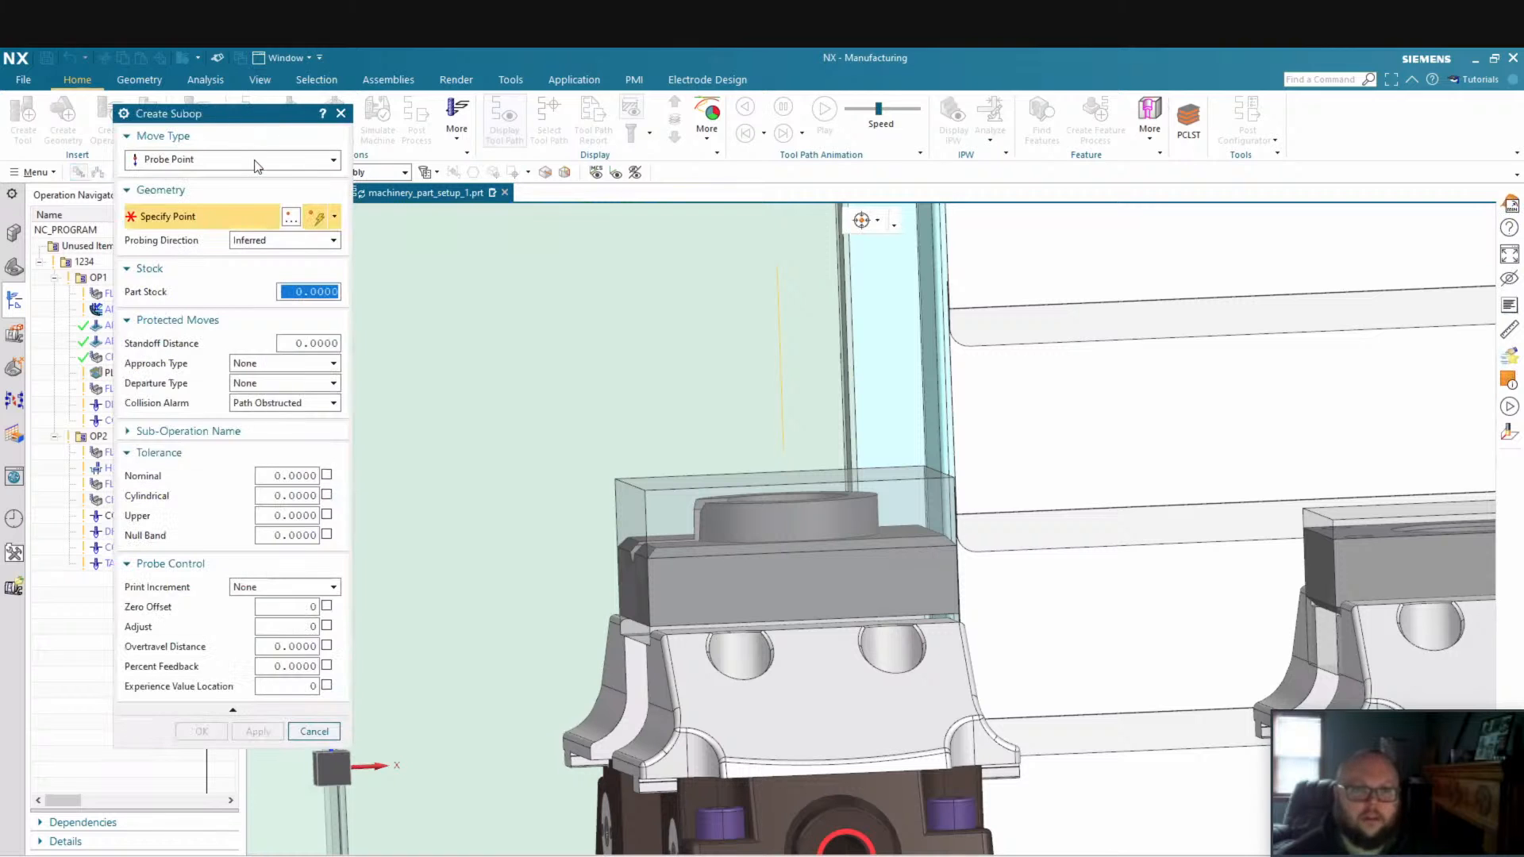
{"action": "left_click", "coordinate": [255, 162]}
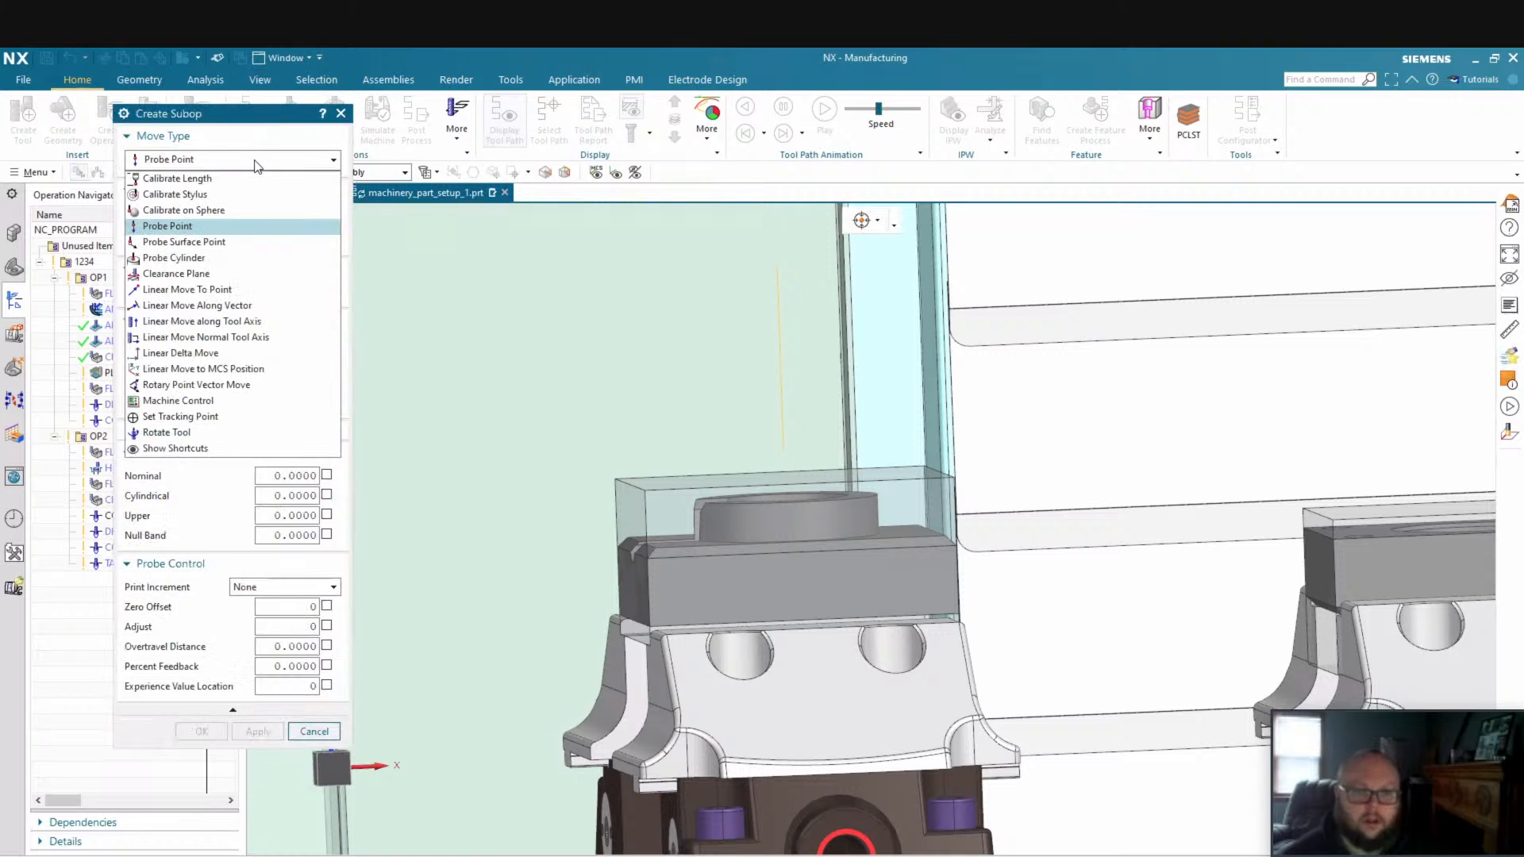
{"action": "left_click", "coordinate": [219, 400]}
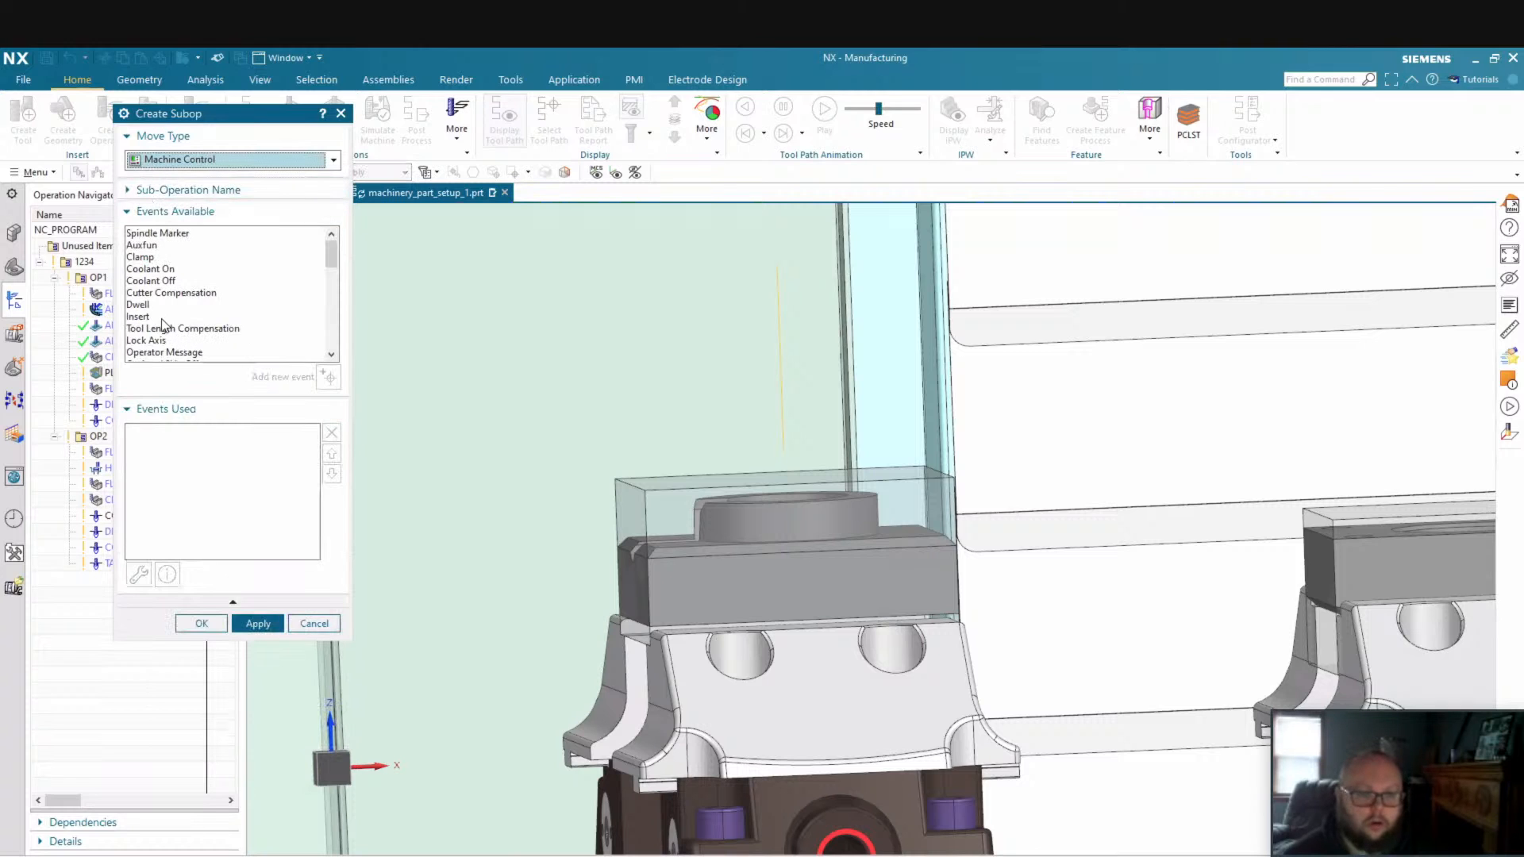
{"action": "left_click", "coordinate": [147, 317]}
{"action": "left_click", "coordinate": [329, 377]}
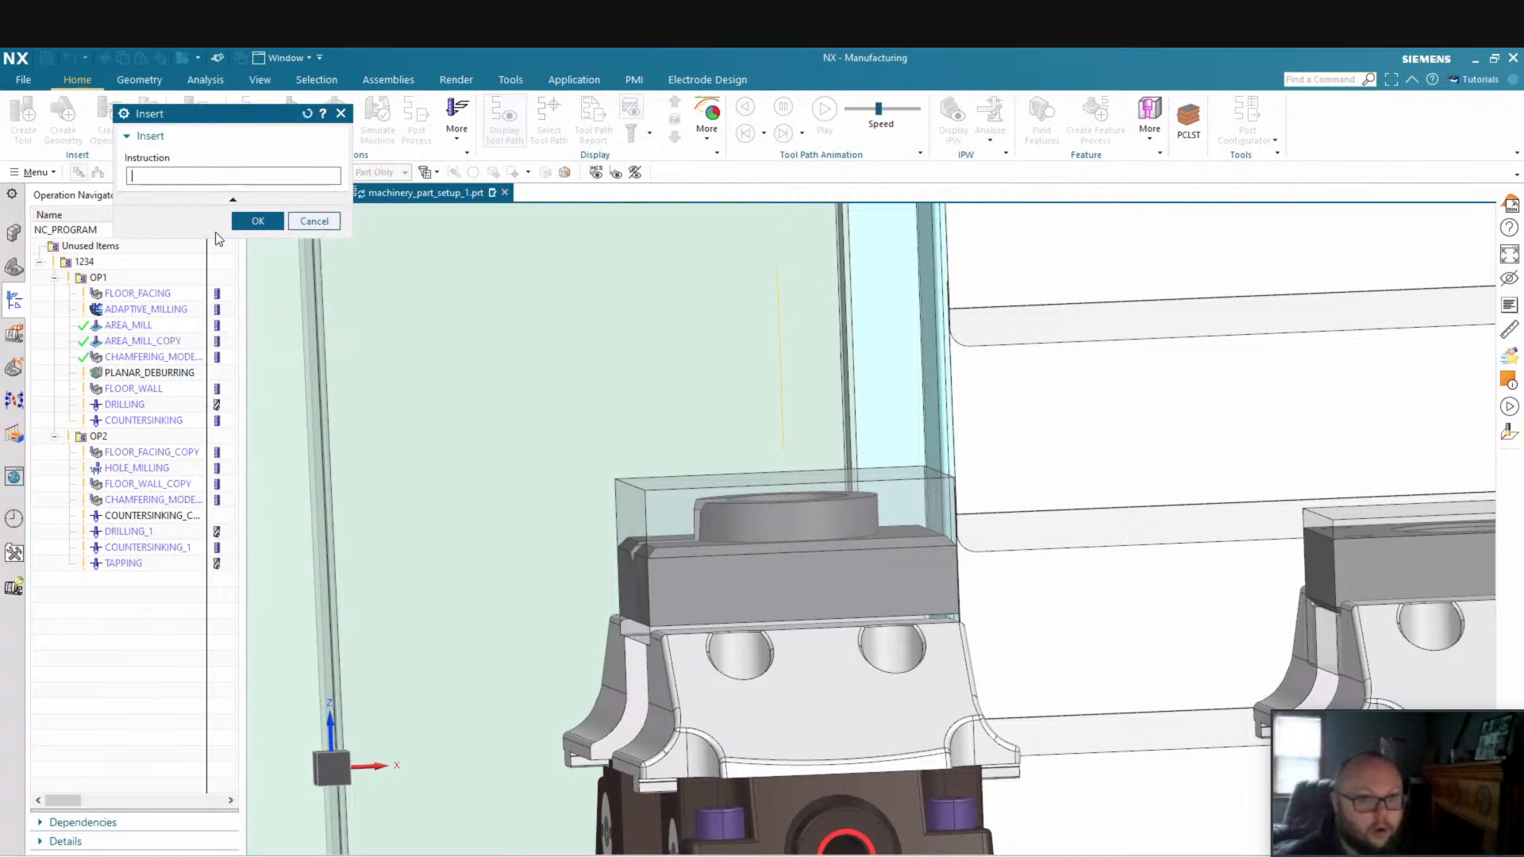
Enter the Insert instruction "#5221 = #5221 - 0.25 (Shift Z Zero)" and create the Machine Control sub-operation
{"action": "type", "text": "#"}
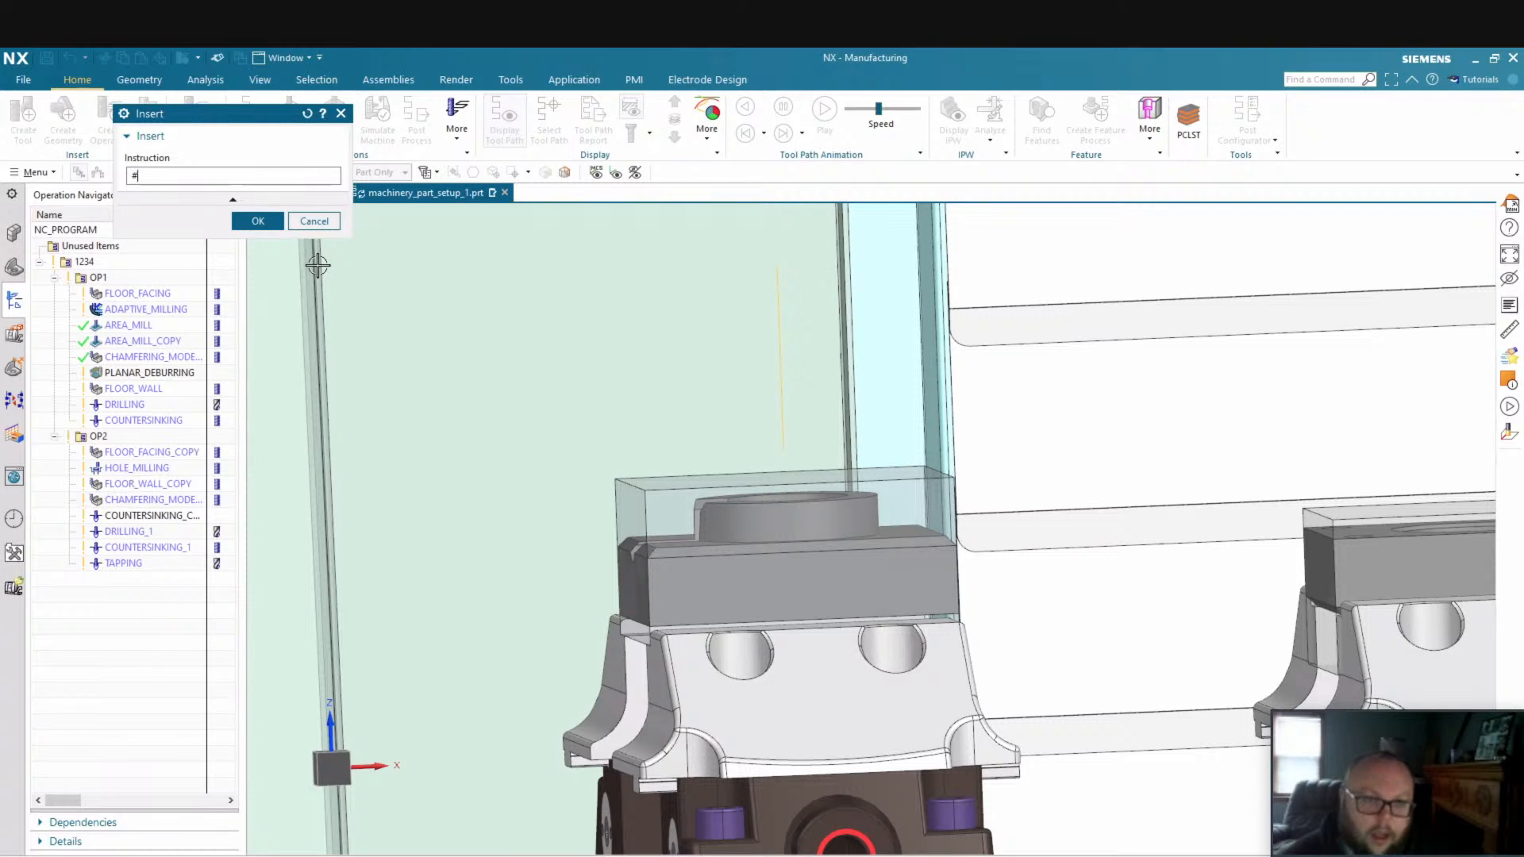
{"action": "type", "text": "5221 ="}
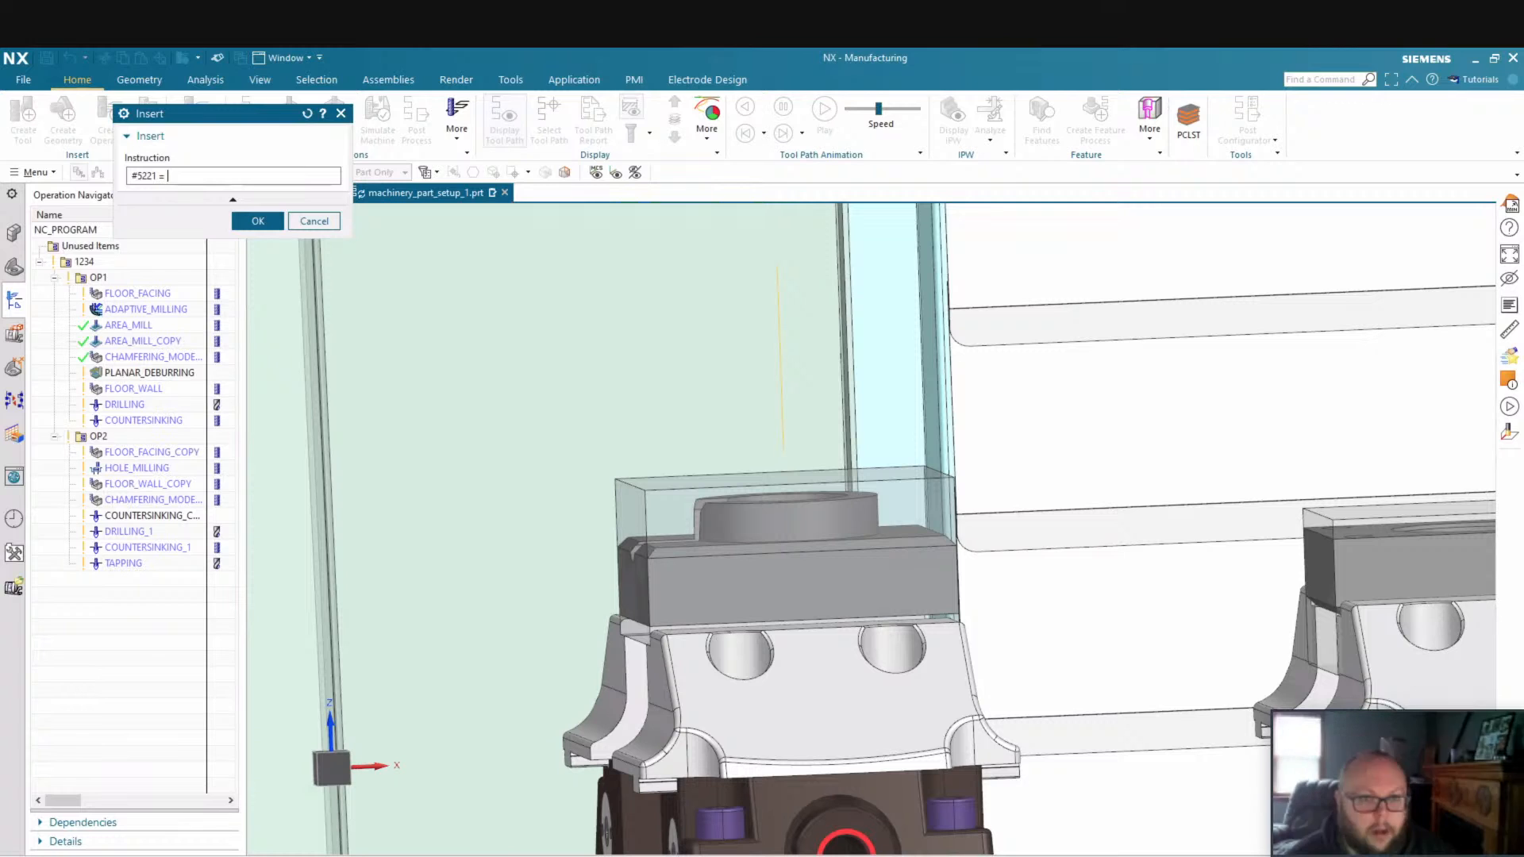
{"action": "type", "text": "#"}
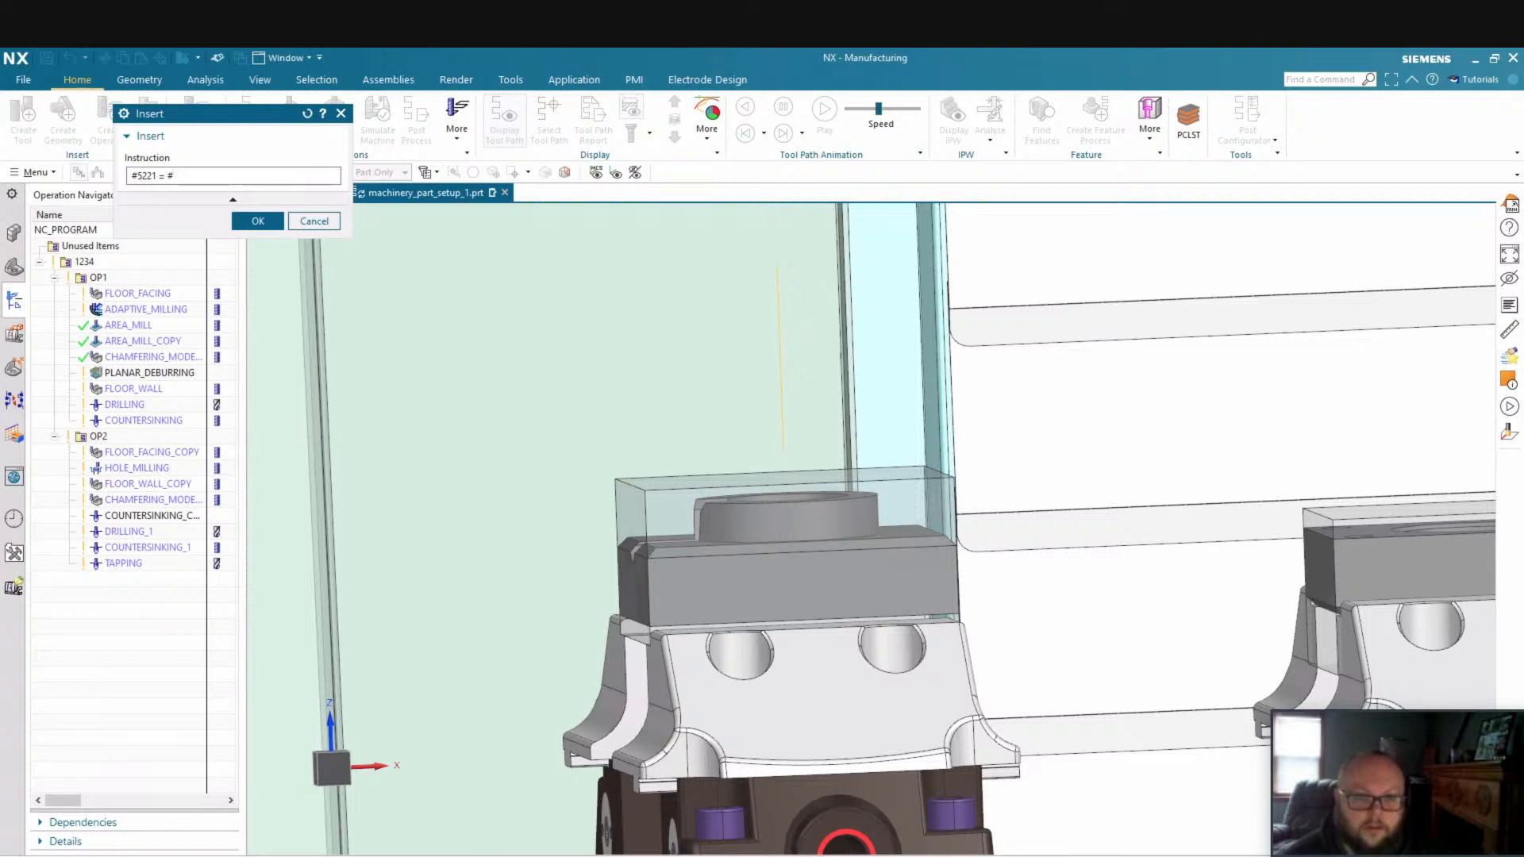
{"action": "type", "text": "5221 -"}
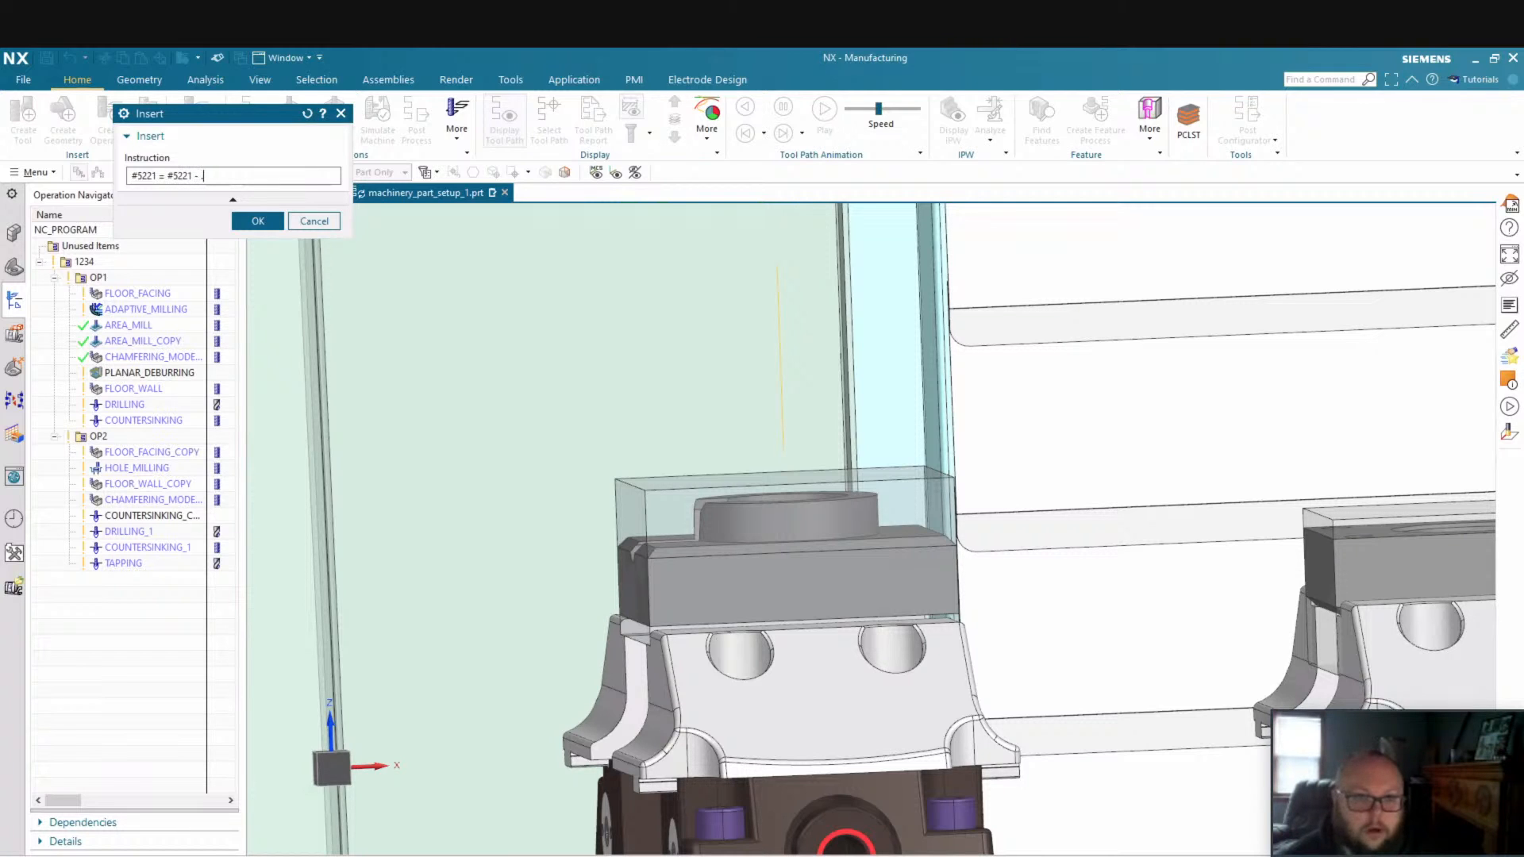
{"action": "key", "text": "BackSpace"}
{"action": "key", "text": "BackSpace"}
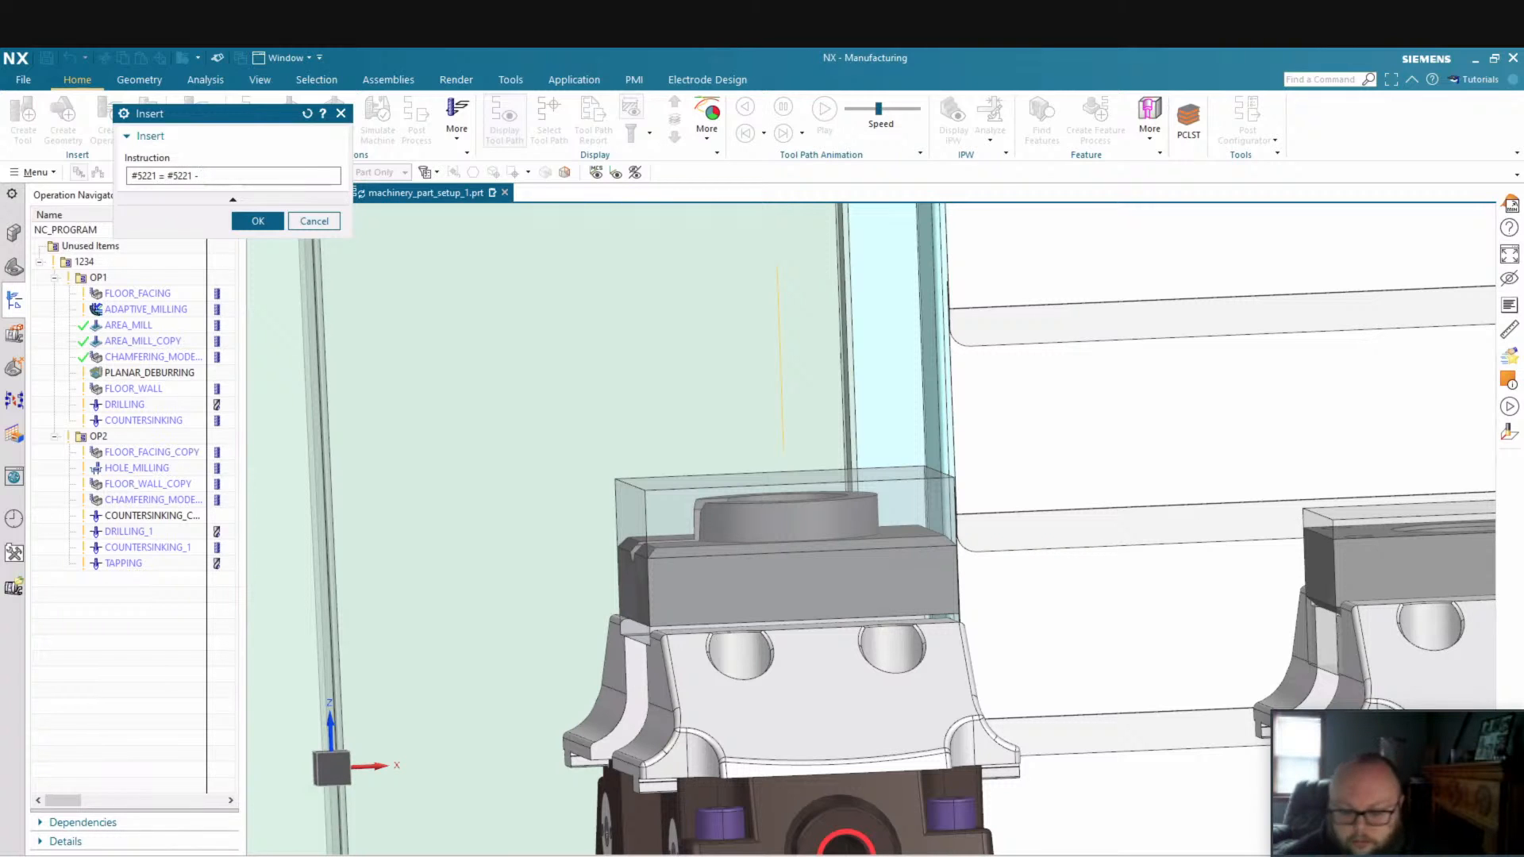
{"action": "type", "text": "0.25 (Shift Z Zero"}
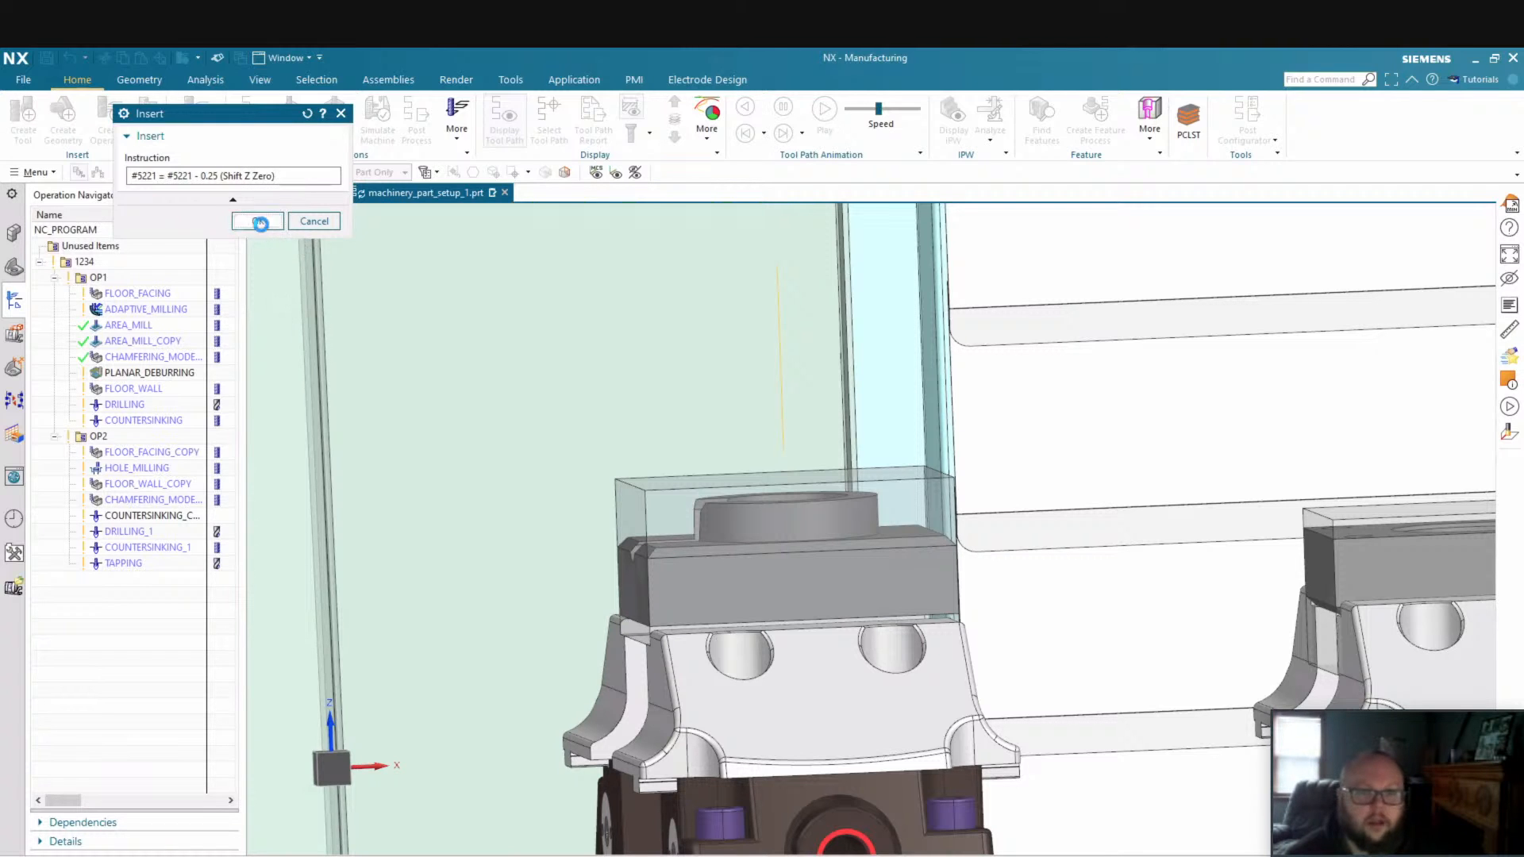
{"action": "left_click", "coordinate": [260, 223]}
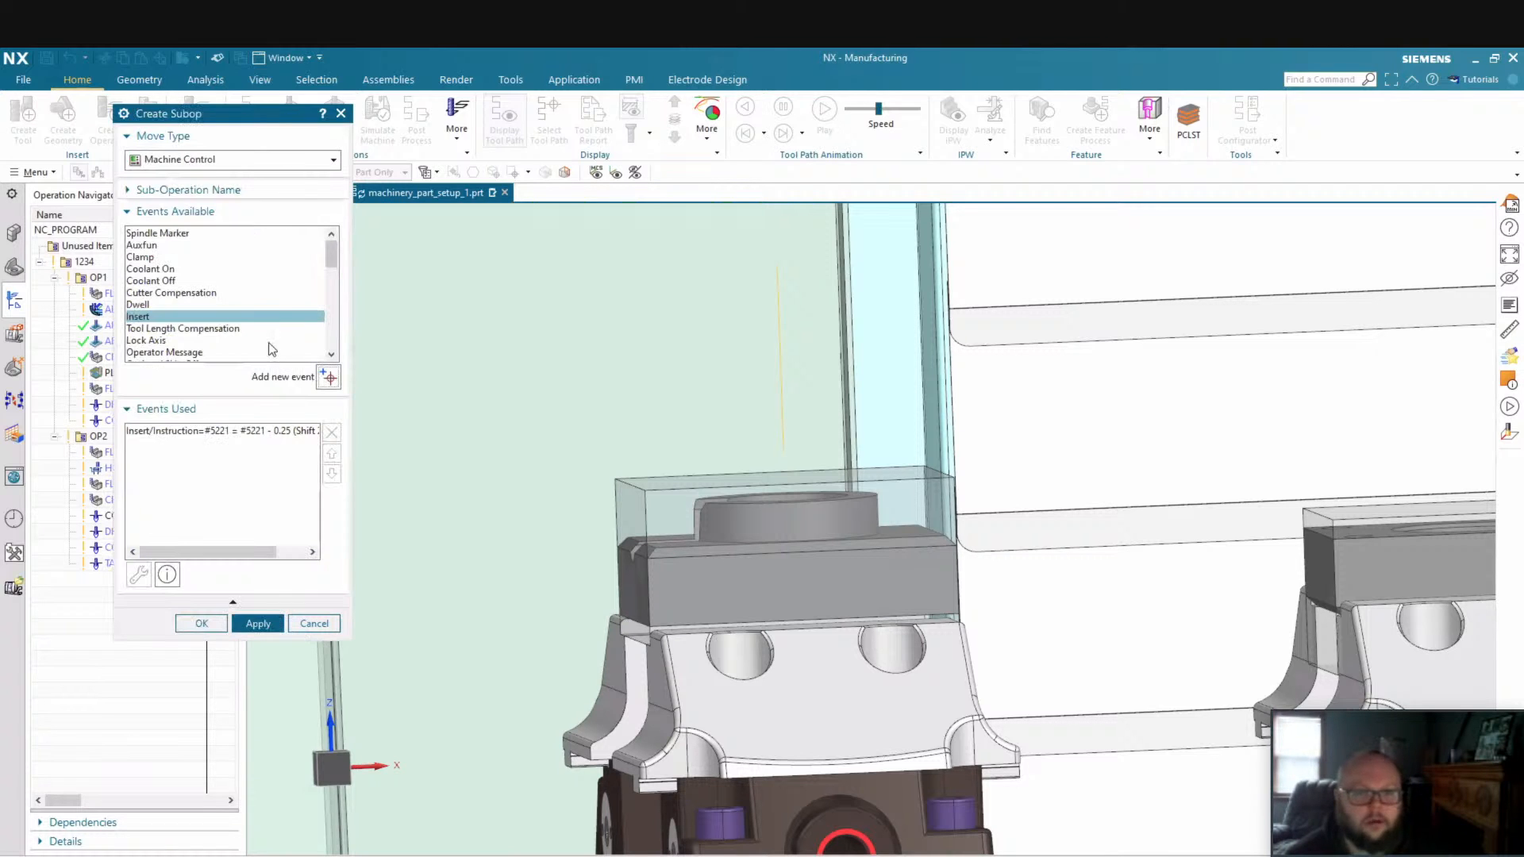
{"action": "left_click", "coordinate": [190, 625]}
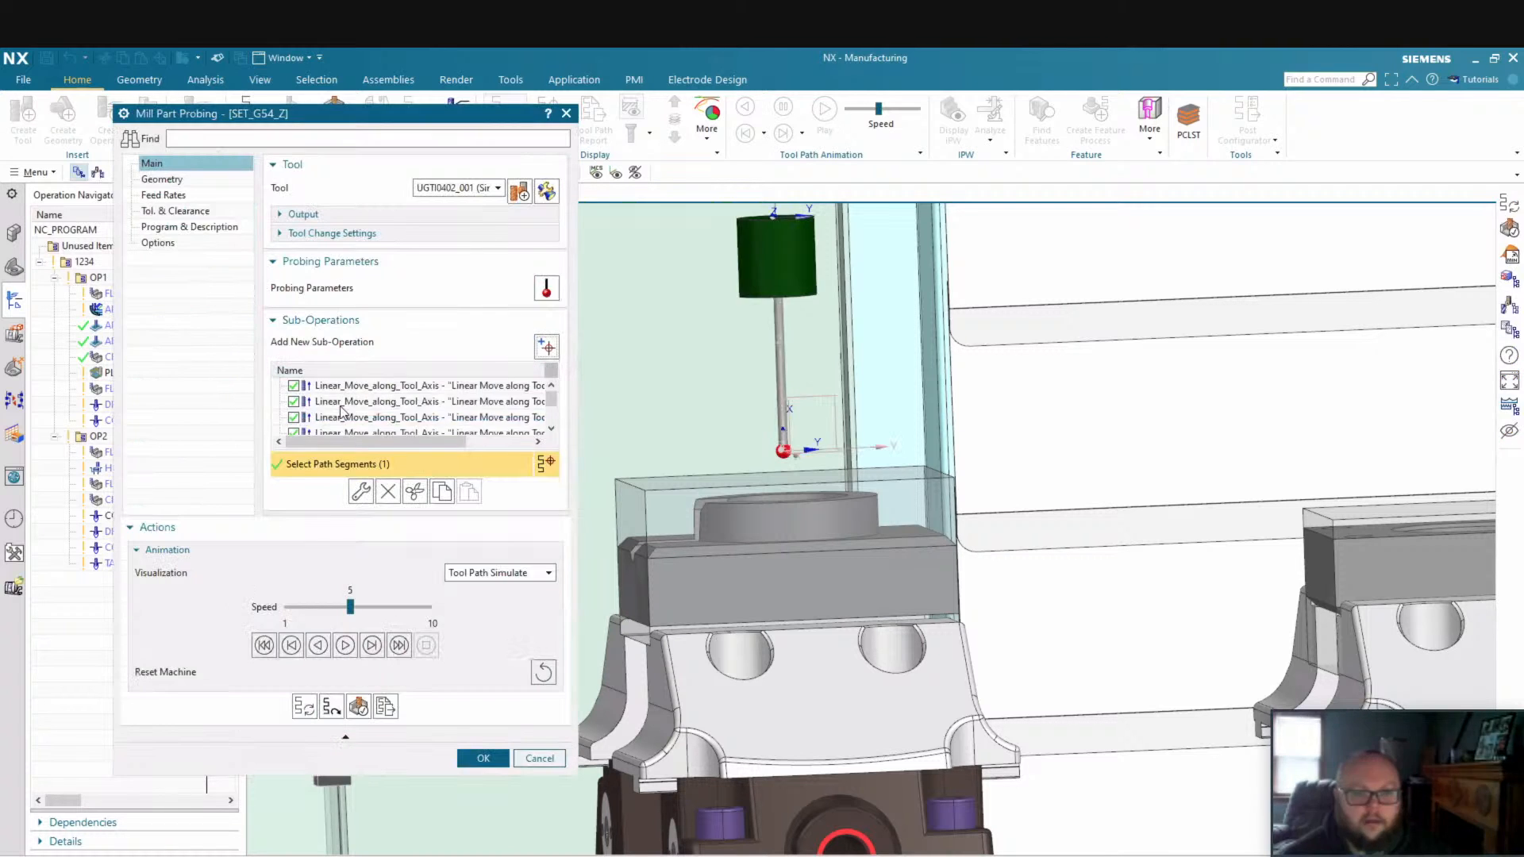
Inspect the probe positions of the Linear Move To Point, Linear Move along Tool Axis and Probe Point sub-operations
{"action": "left_click", "coordinate": [341, 413]}
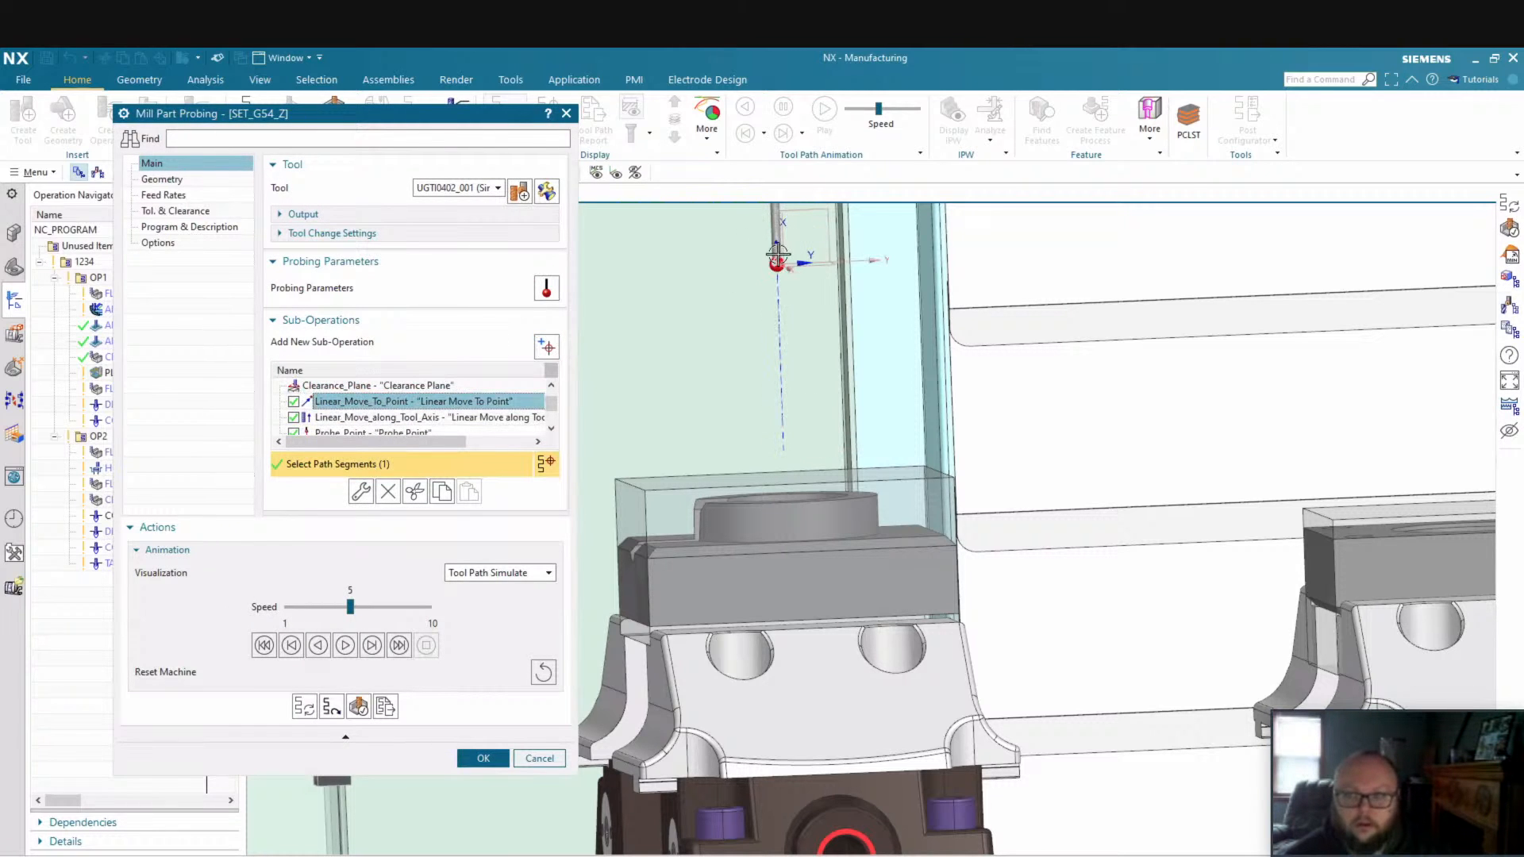
{"action": "left_click", "coordinate": [509, 417]}
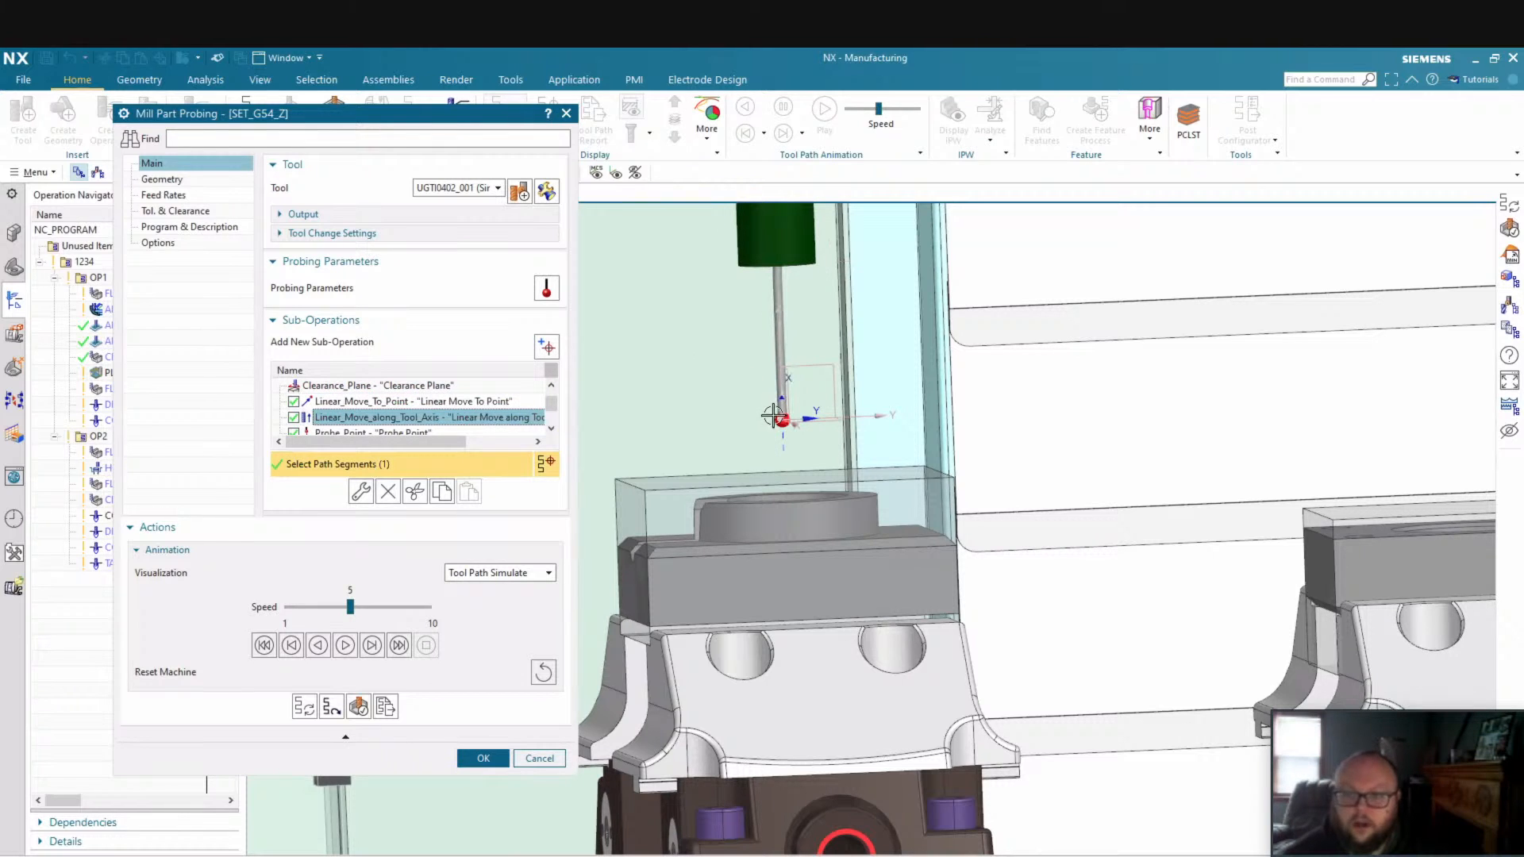
{"action": "scroll", "coordinate": [463, 419], "scroll_direction": "down", "scroll_amount": 1}
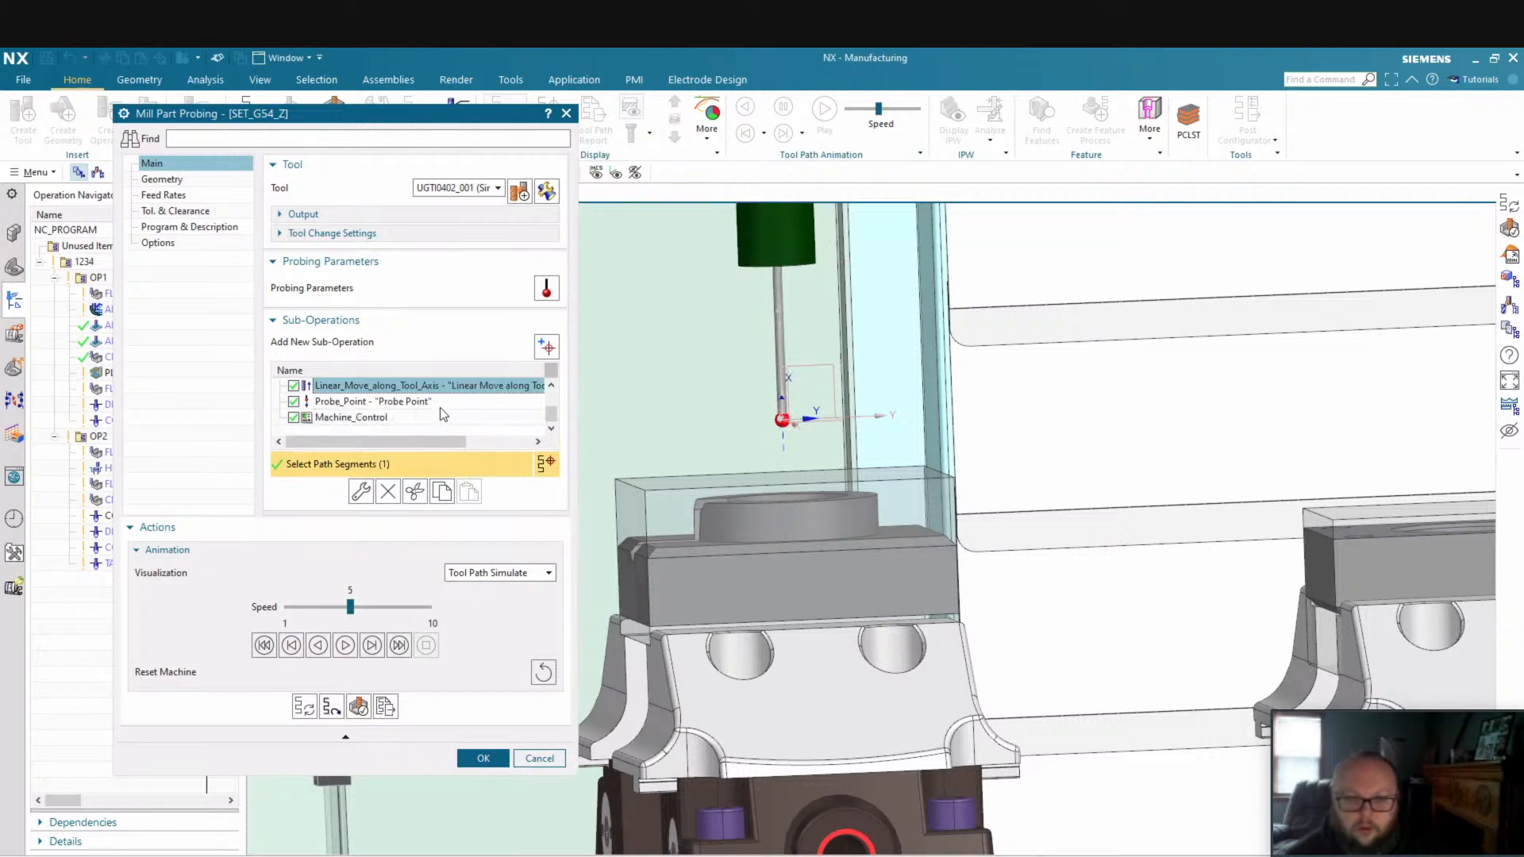
{"action": "left_click", "coordinate": [499, 402]}
{"action": "scroll", "coordinate": [596, 470], "scroll_direction": "up", "scroll_amount": 2}
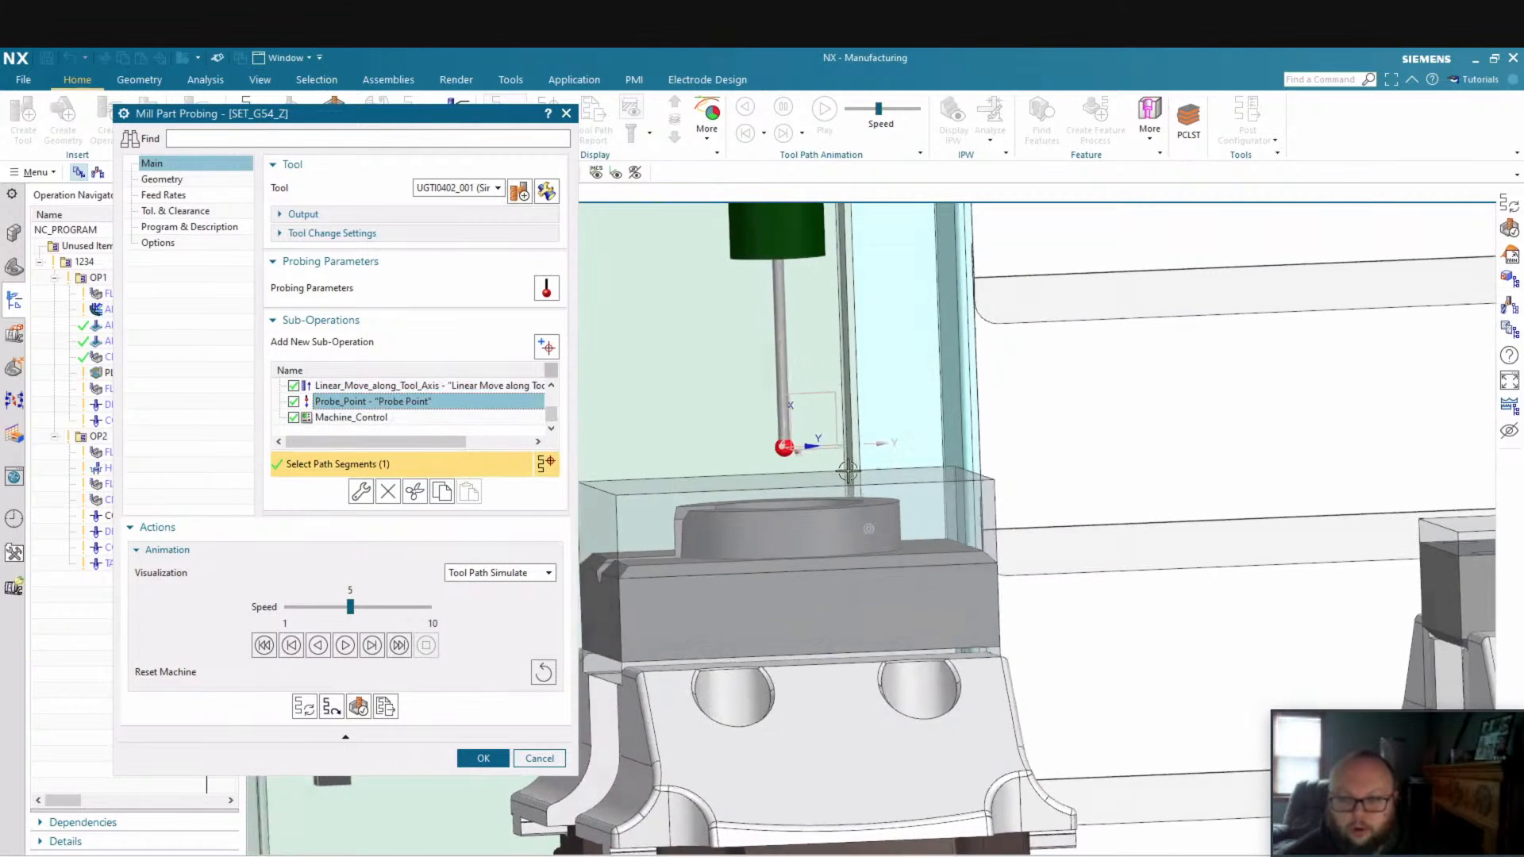
Reopen the Probe Point sub-operation and set its part stock to 0
{"action": "double_click", "coordinate": [430, 402]}
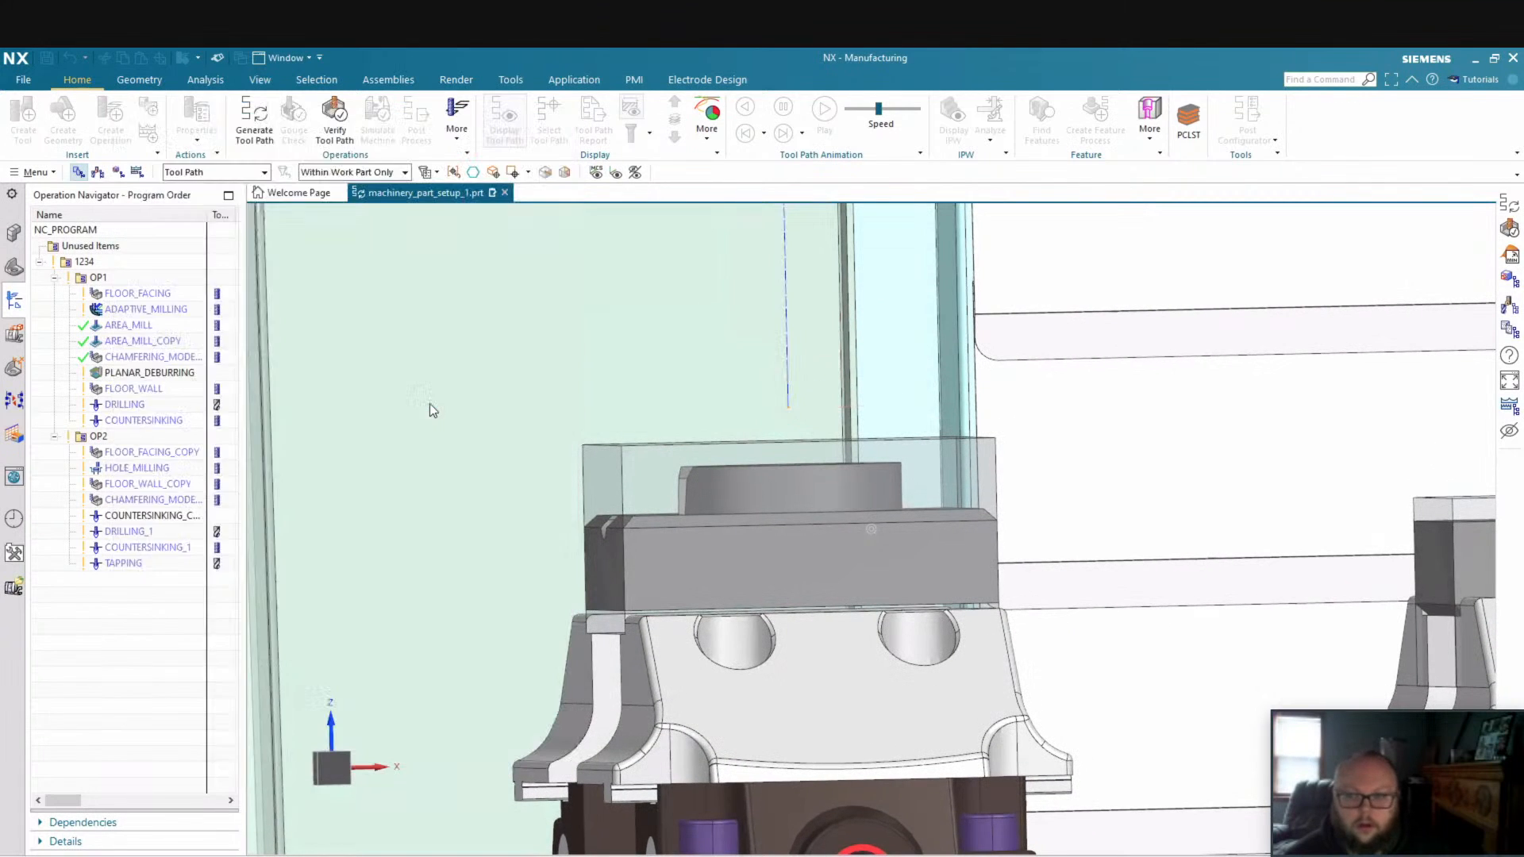
{"action": "type", "text": "0"}
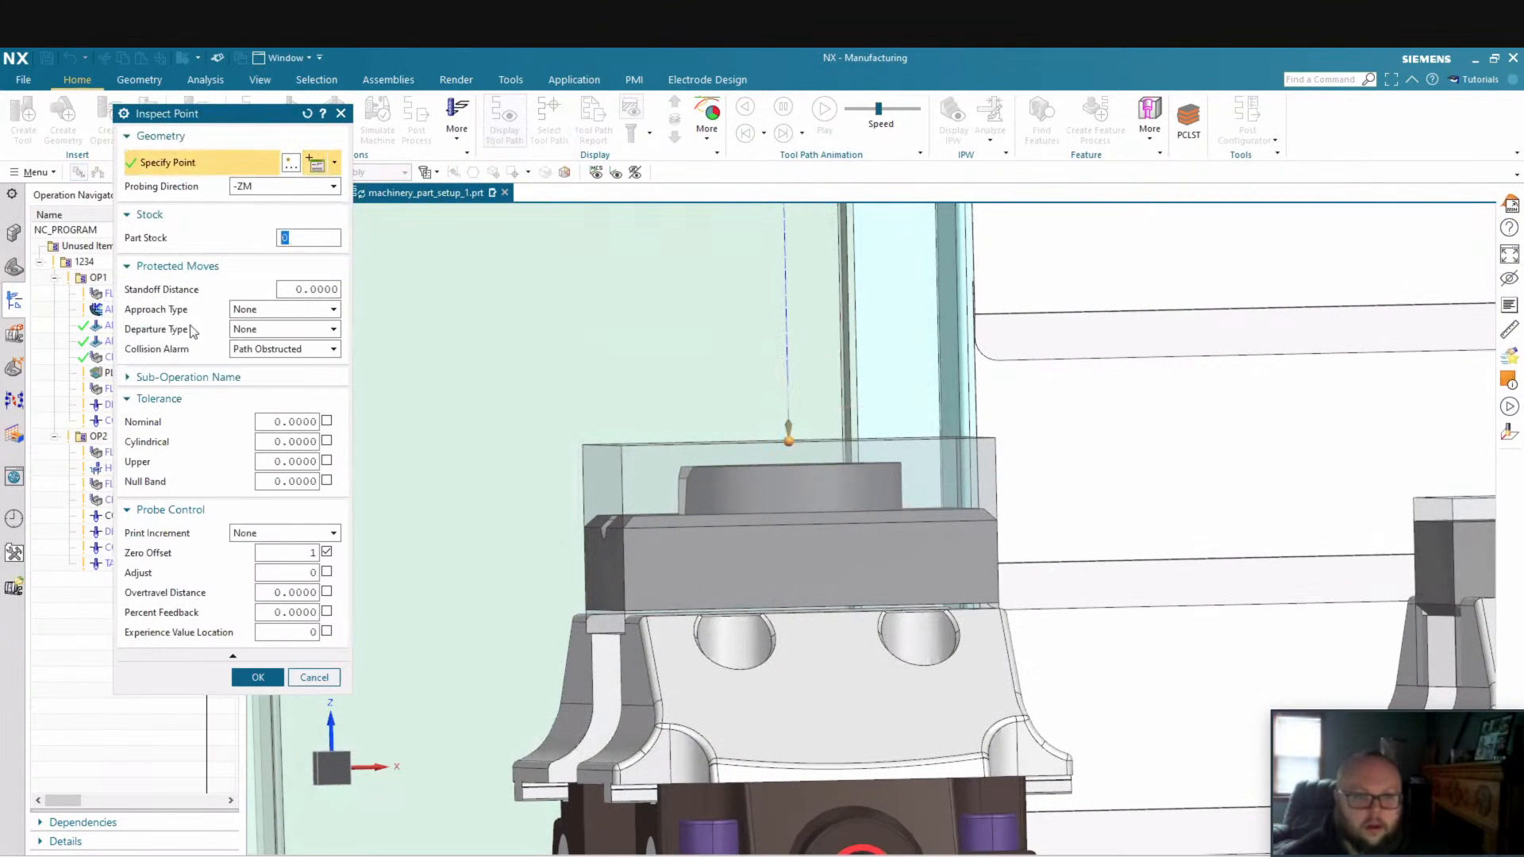
{"action": "middle_click", "coordinate": [160, 459]}
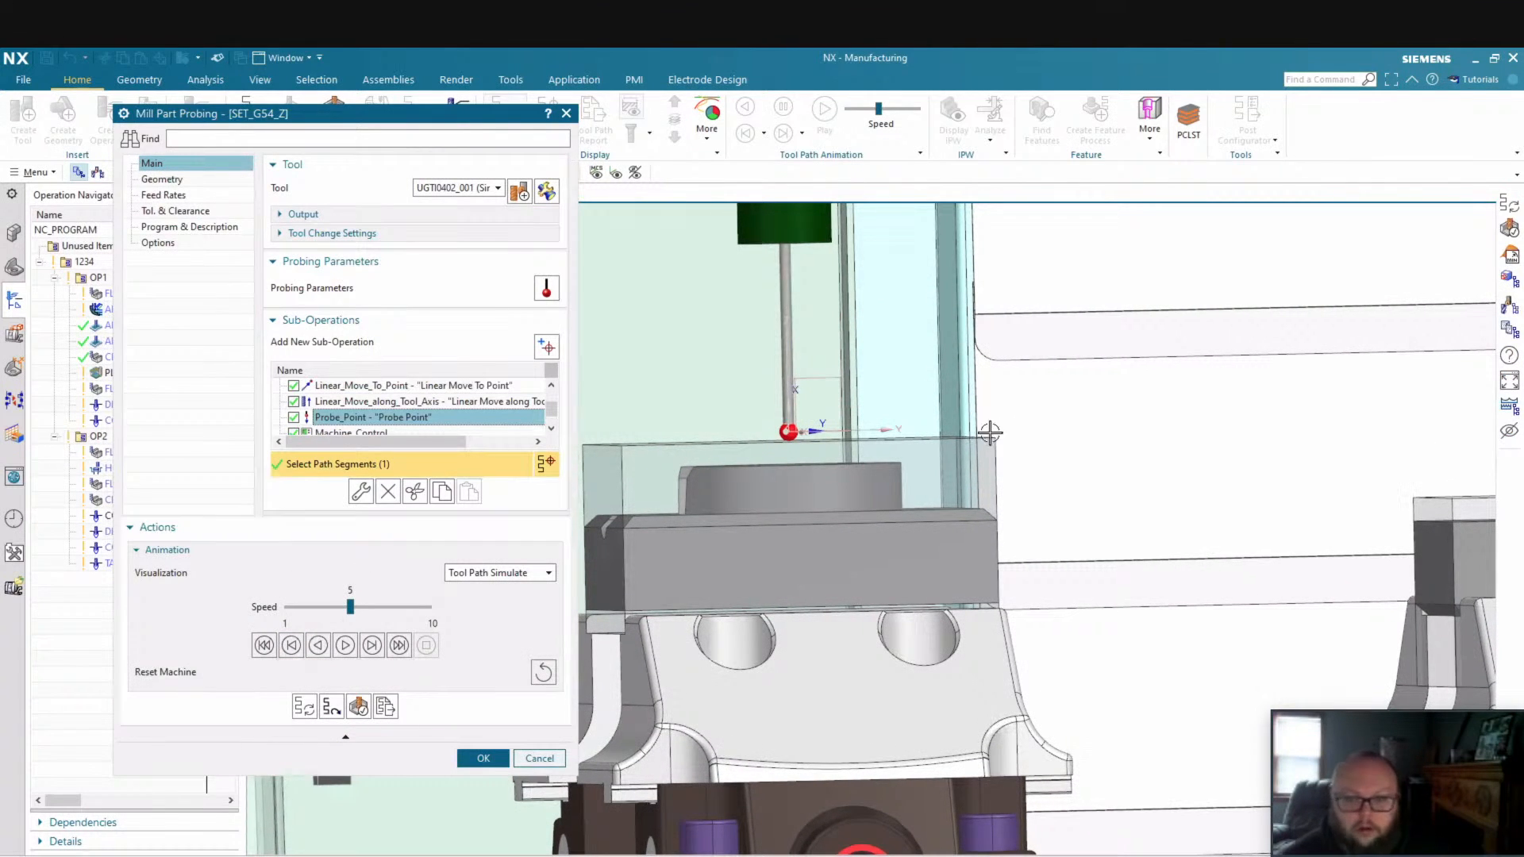
{"action": "mouse_move", "coordinate": [797, 433]}
{"action": "middle_mouse_down"}
{"action": "mouse_move", "coordinate": [811, 435]}
{"action": "mouse_move", "coordinate": [785, 441]}
{"action": "middle_mouse_up"}
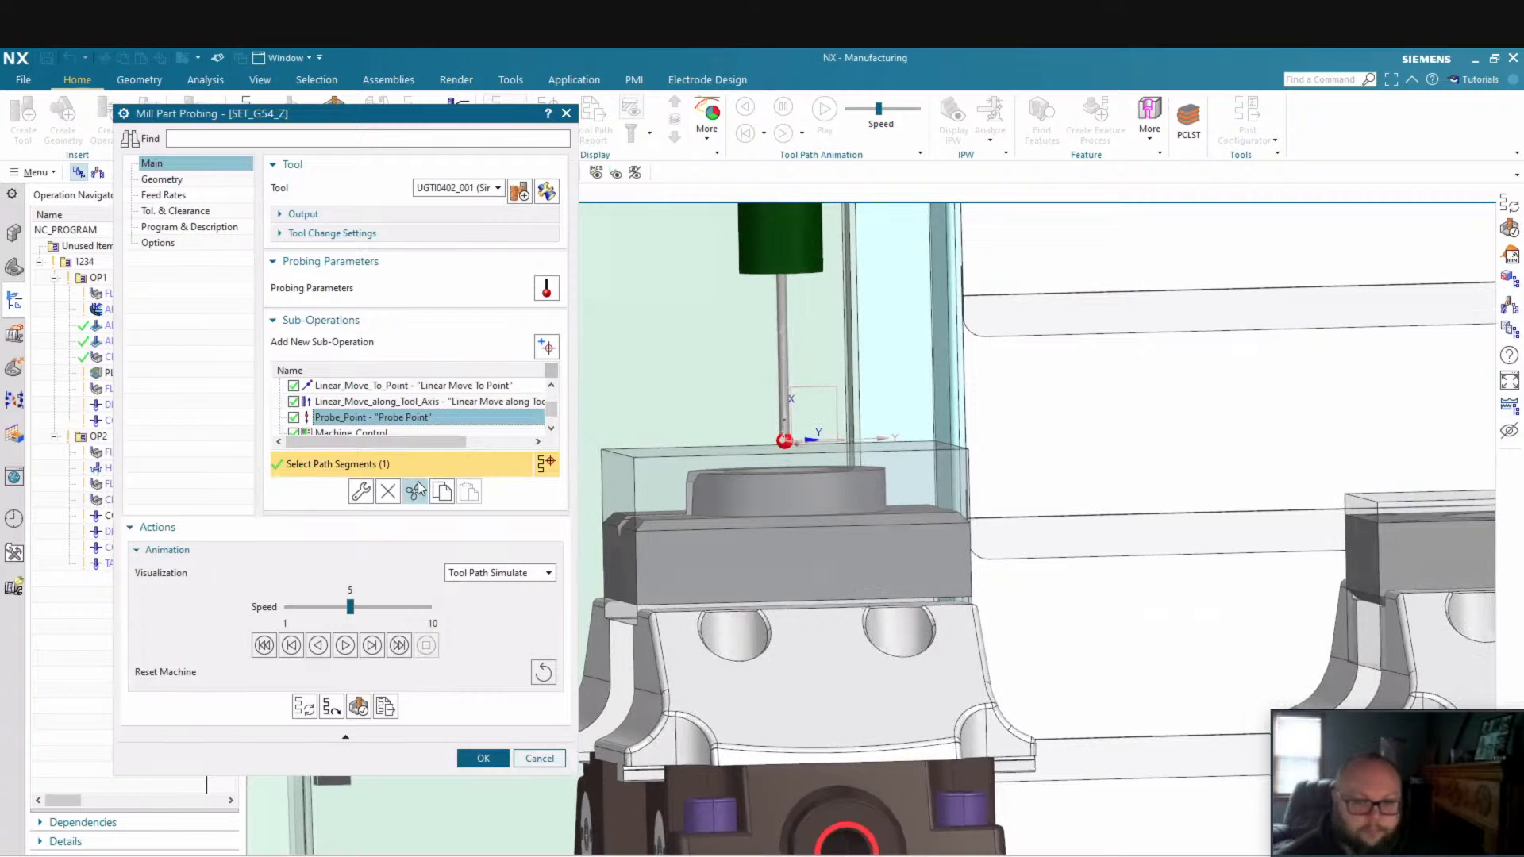
Generate the probing tool path and accept the SET_G54_Z operation
{"action": "left_click", "coordinate": [383, 432]}
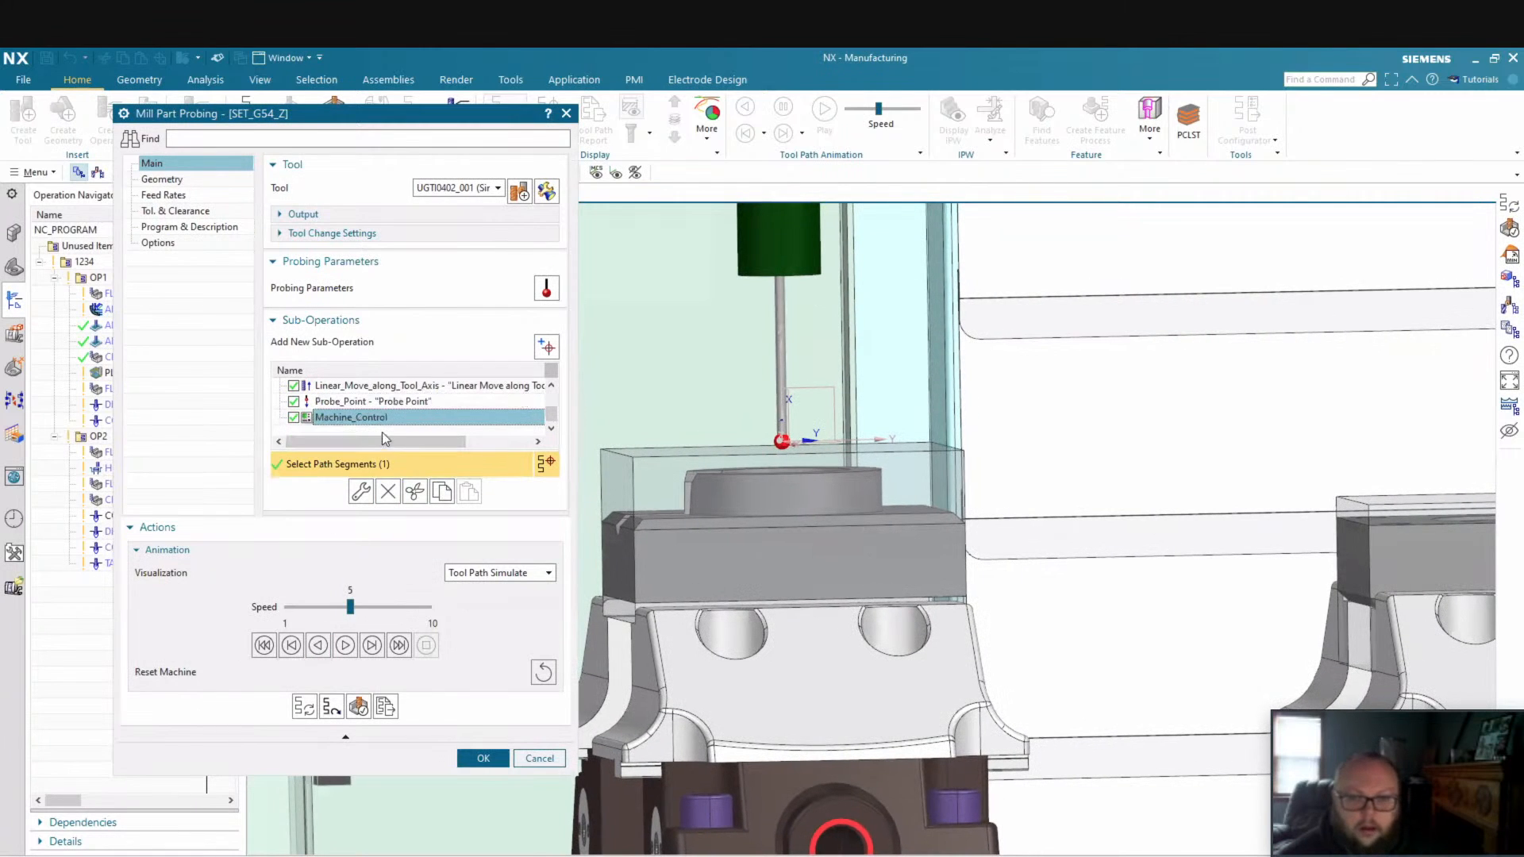
{"action": "left_click", "coordinate": [327, 708]}
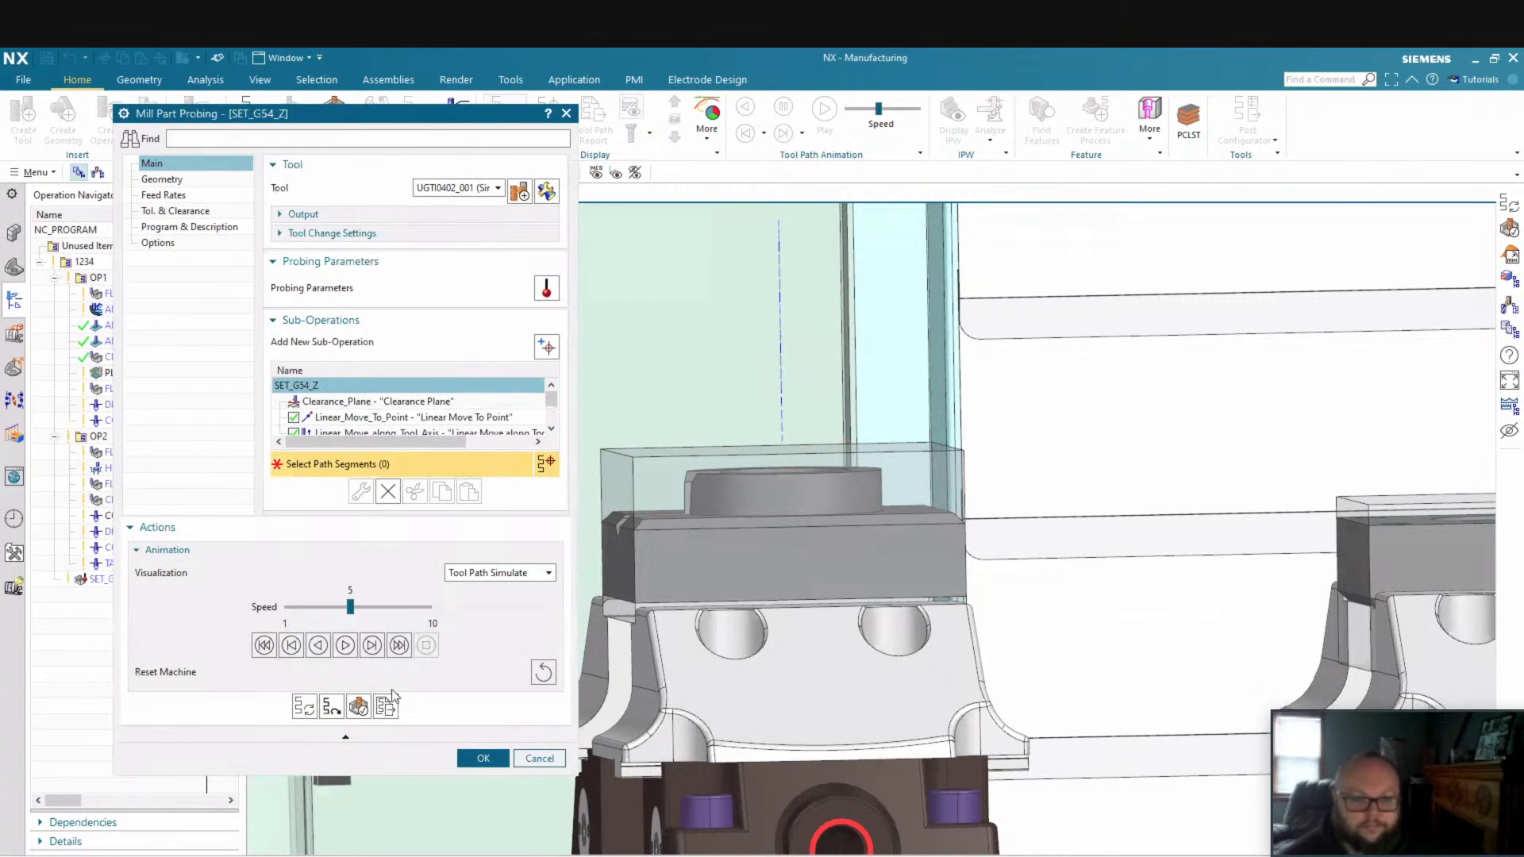
{"action": "left_click", "coordinate": [482, 758]}
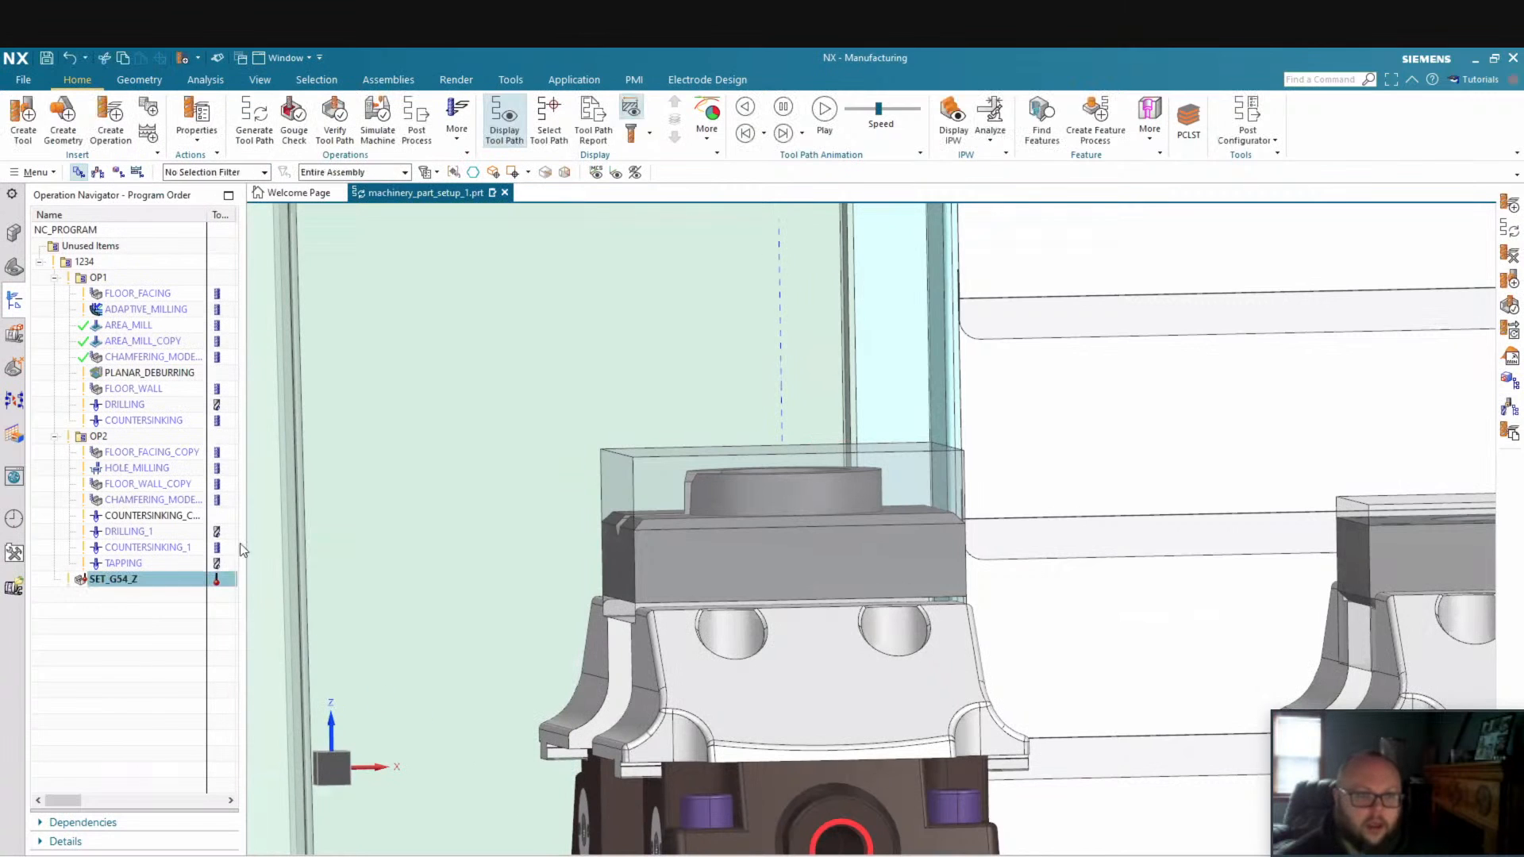
Move the SET_G54_Z operation into the OP1 program group, ahead of FLOOR_FACING
{"action": "left_click_drag", "start_coordinate": [138, 577], "coordinate": [163, 300]}
{"action": "left_click", "coordinate": [548, 498]}
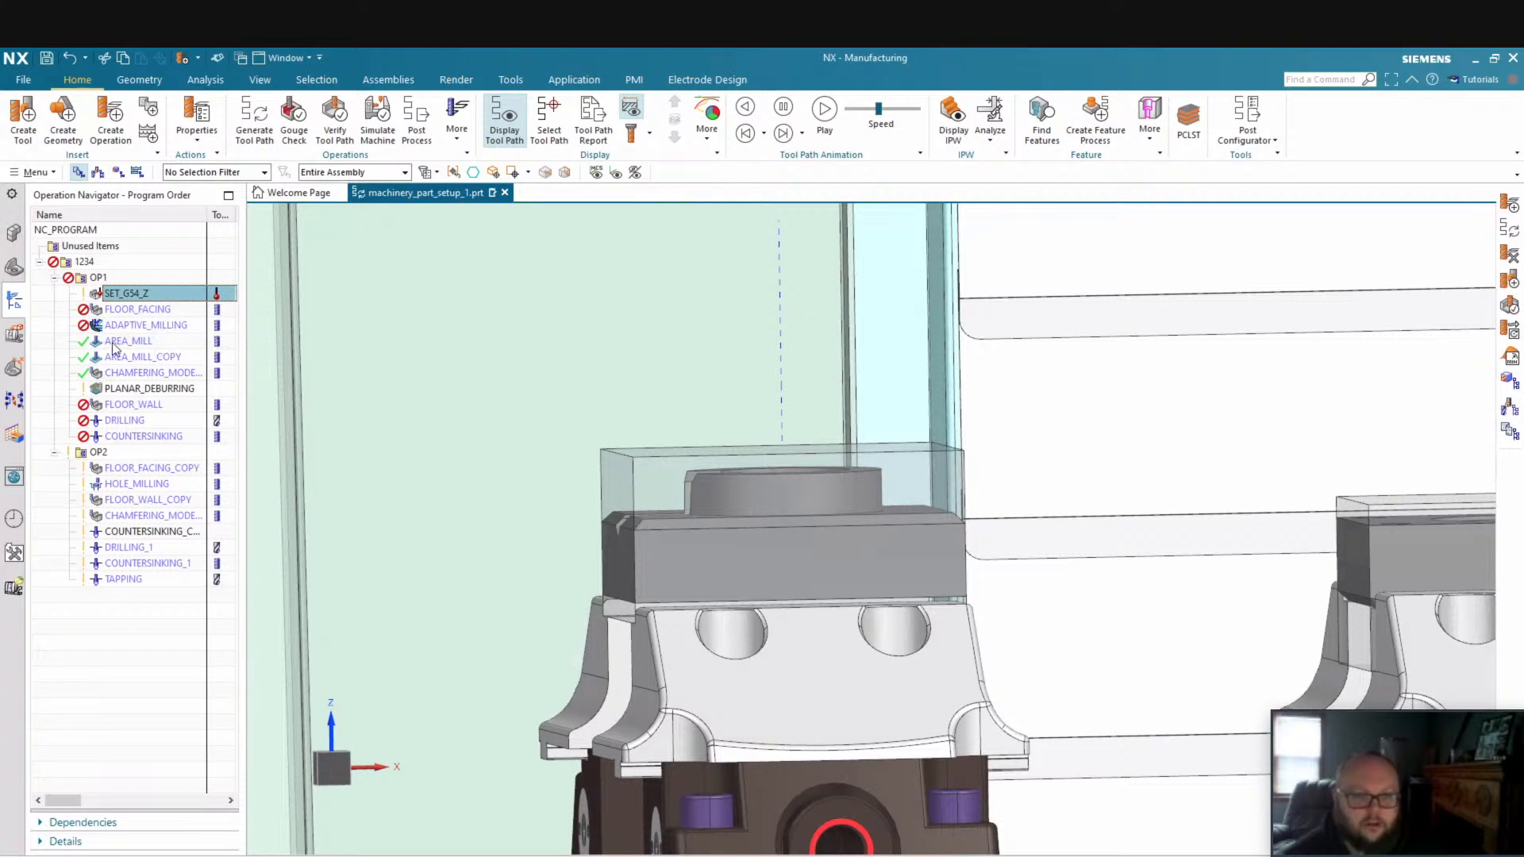
Post-process the SET_G54_Z operation with the Haas_VF2_HRT210 postprocessor and list the output
{"action": "scroll", "coordinate": [872, 459], "scroll_direction": "down", "scroll_amount": 2}
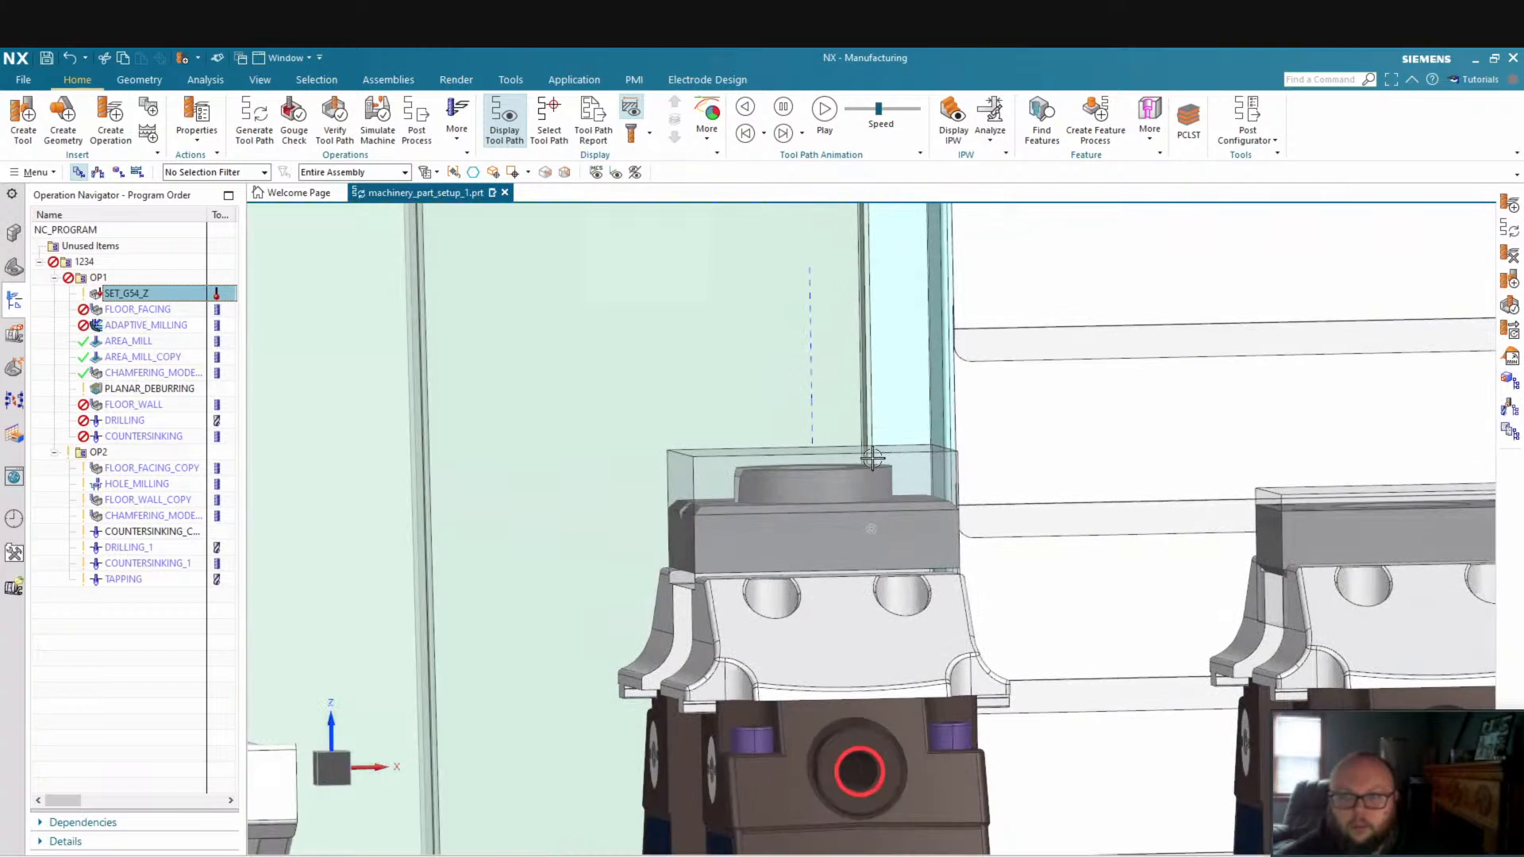
{"action": "scroll", "coordinate": [873, 459], "scroll_direction": "down", "scroll_amount": 1}
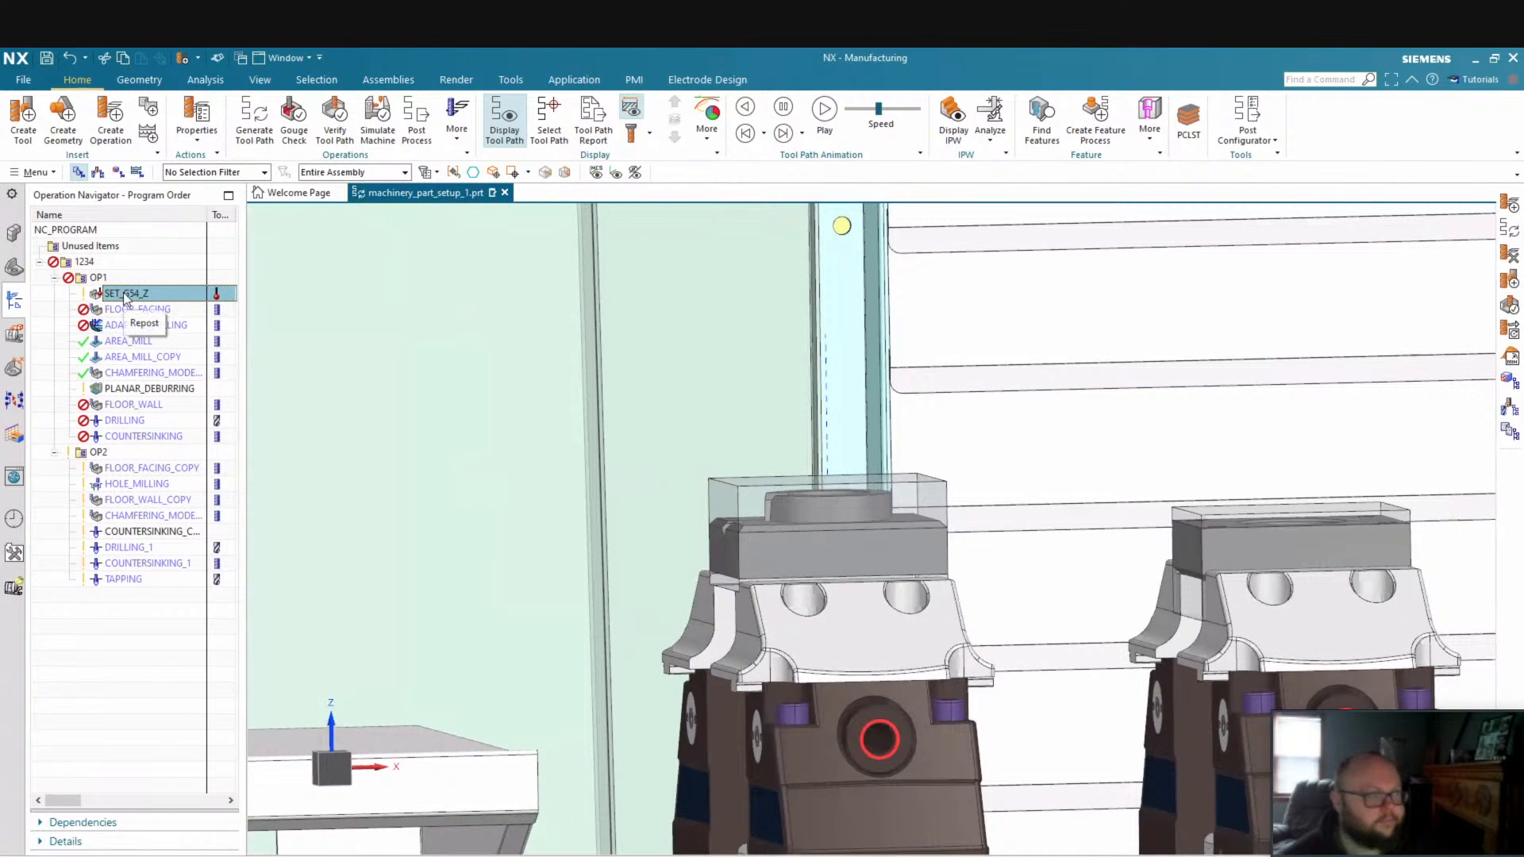
{"action": "right_click", "coordinate": [131, 298]}
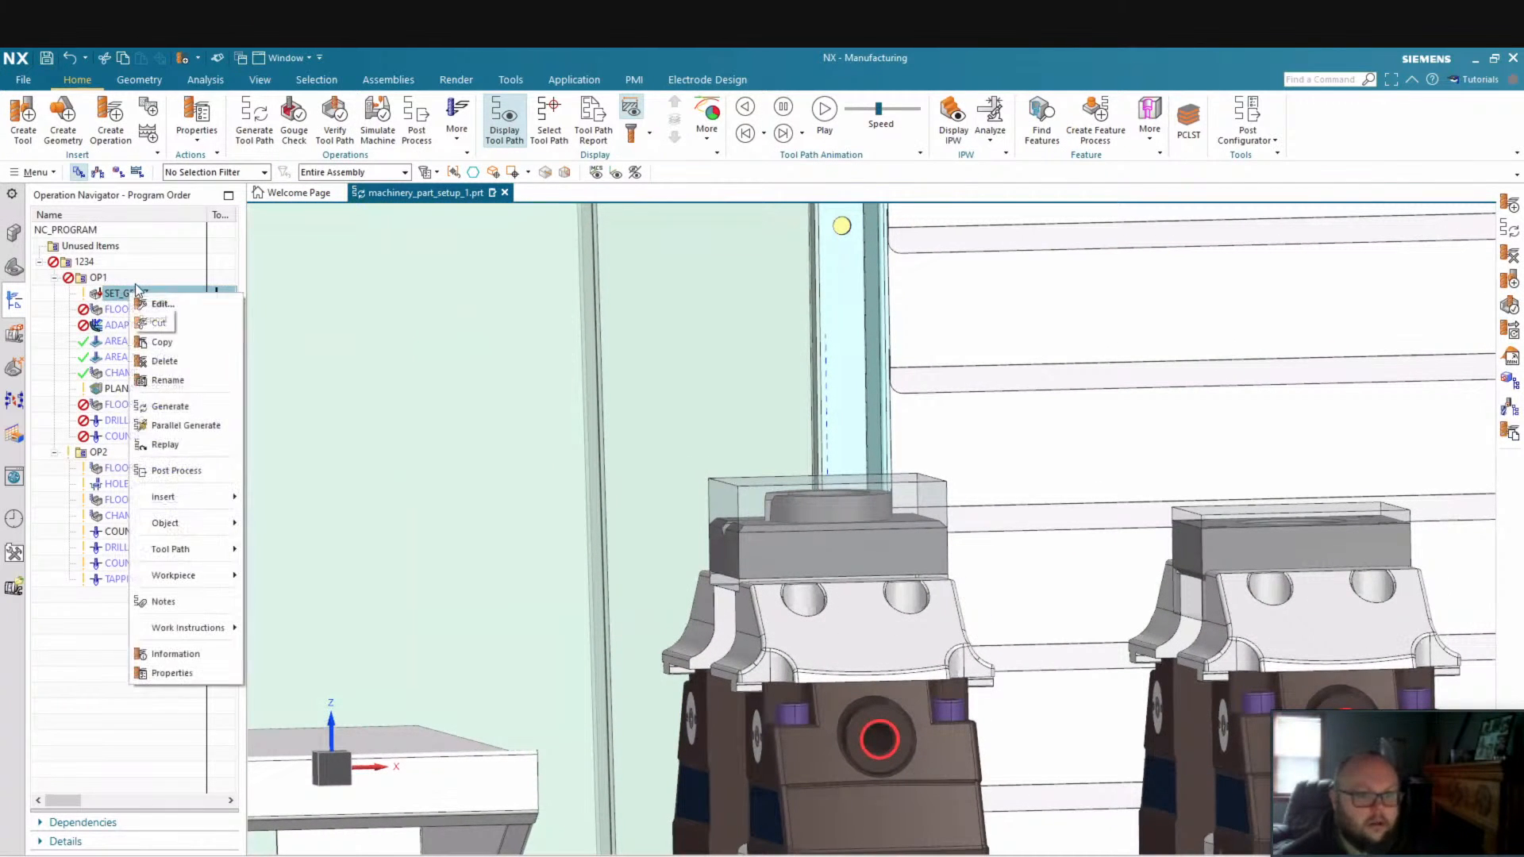
{"action": "left_click", "coordinate": [181, 475]}
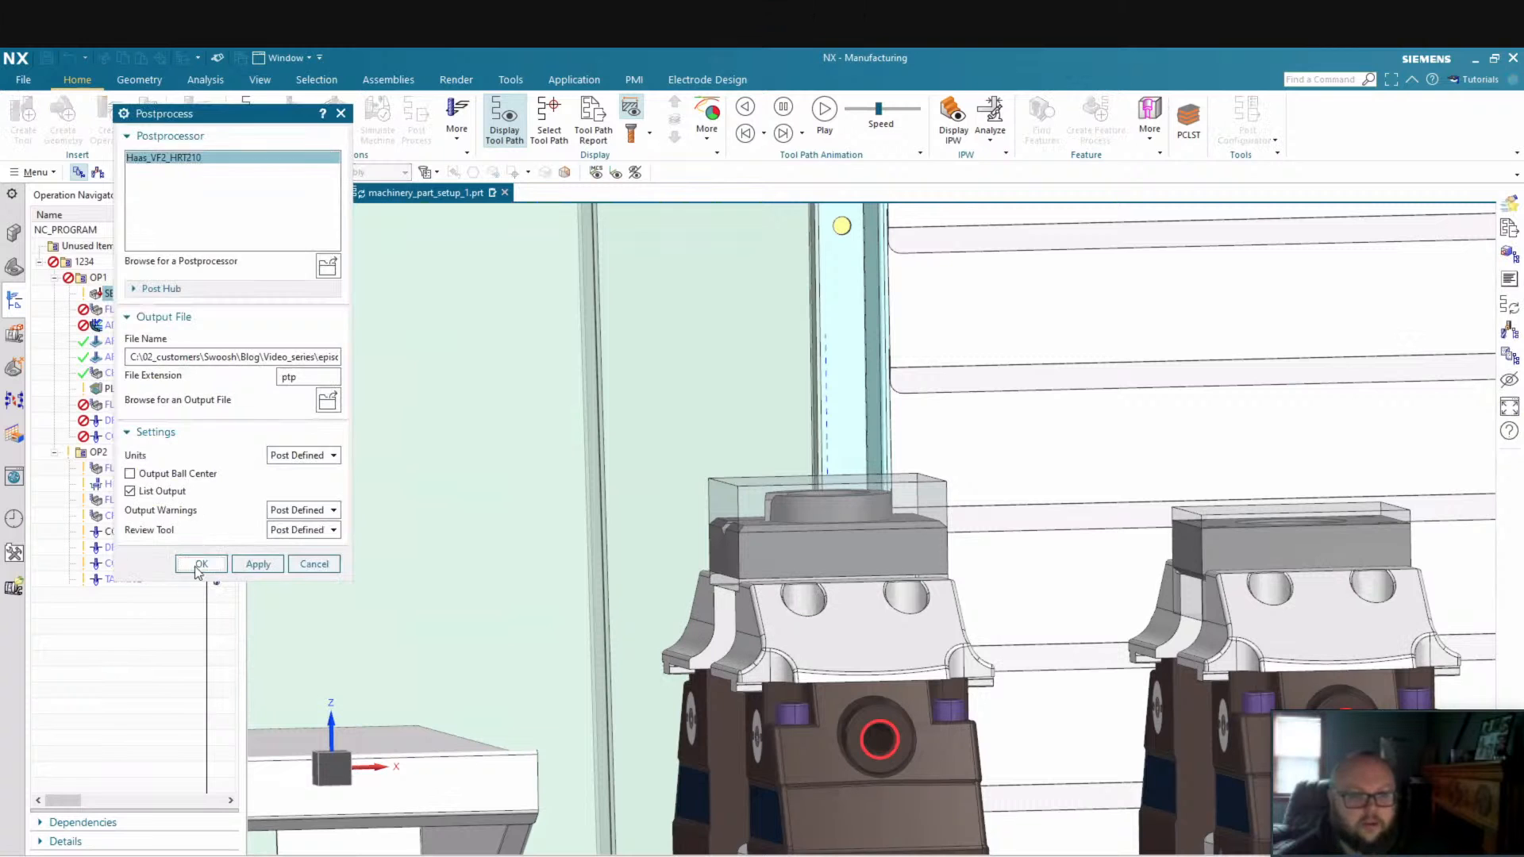
{"action": "left_click", "coordinate": [200, 564]}
{"action": "left_click", "coordinate": [684, 511]}
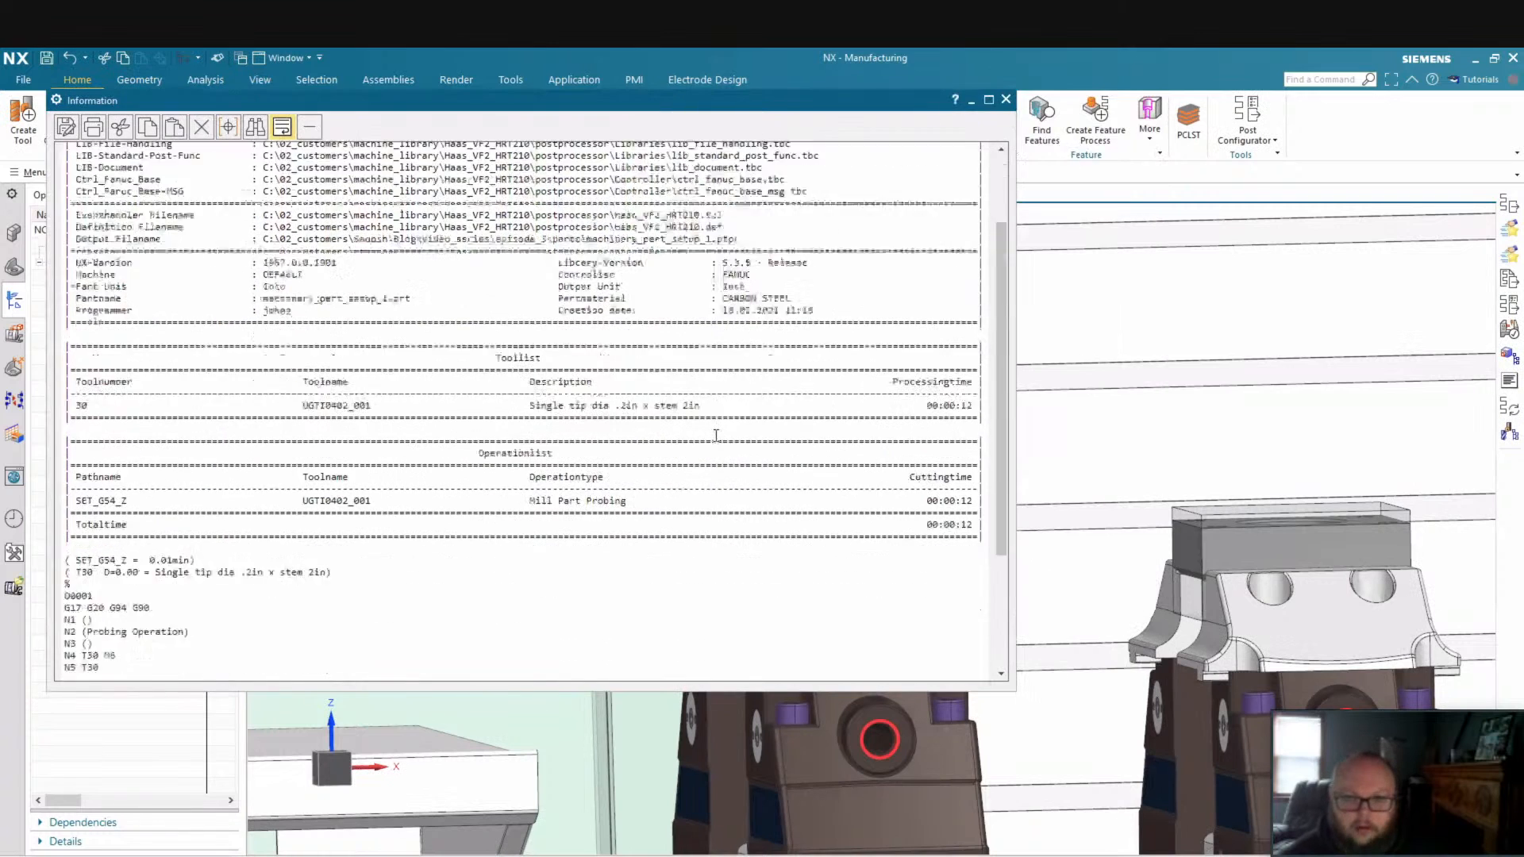
Examine the posted probing code: the P9809, P9810 and P9811 macro calls and the Z zero shift line; close the listing
{"action": "scroll", "coordinate": [716, 435], "scroll_direction": "down", "scroll_amount": 5}
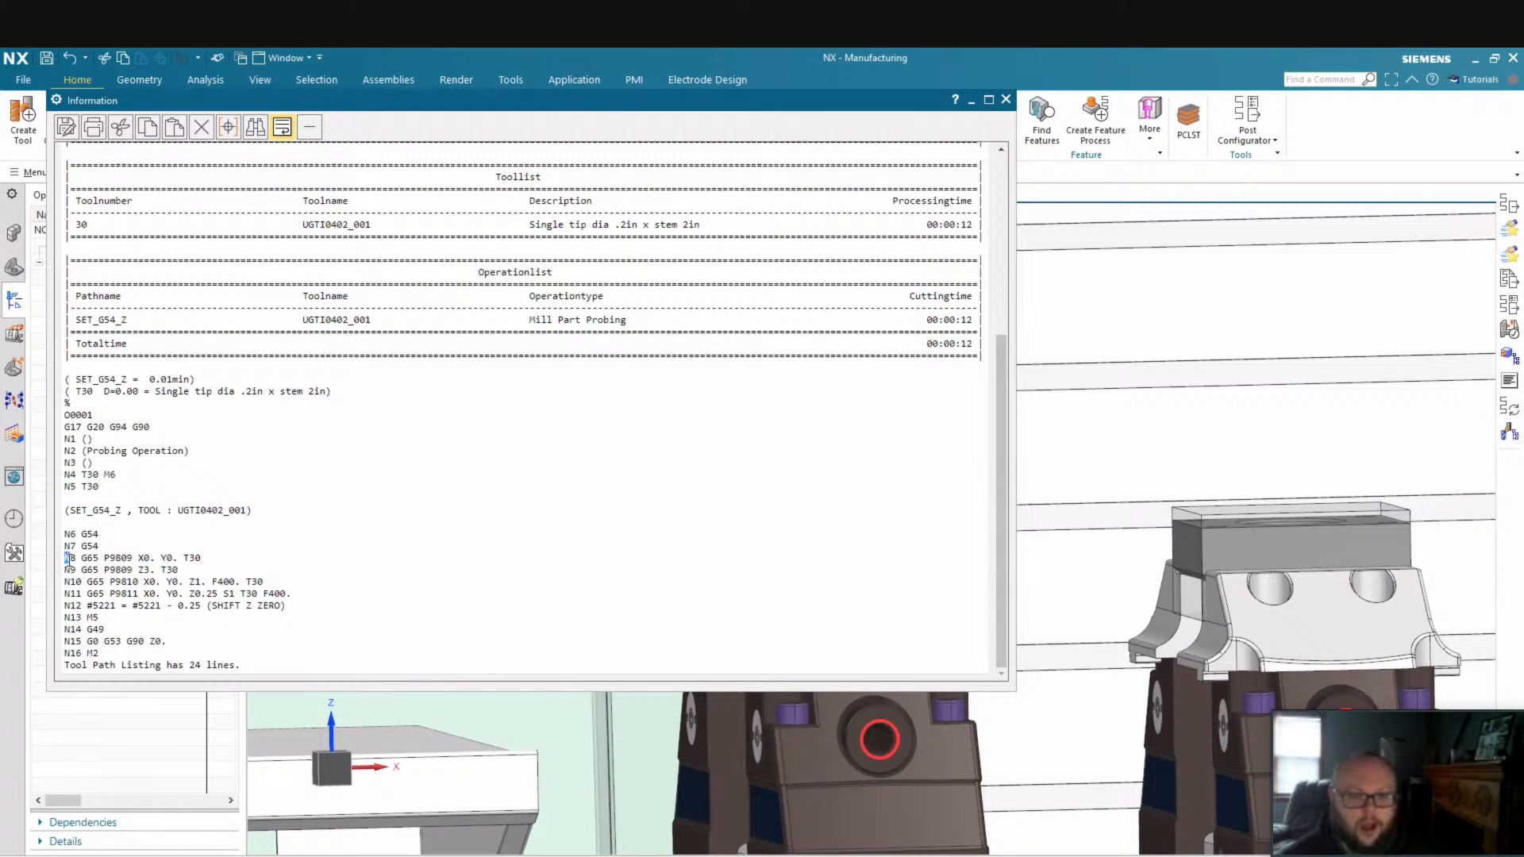
{"action": "left_click_drag", "start_coordinate": [66, 558], "coordinate": [238, 570]}
{"action": "left_click", "coordinate": [195, 570]}
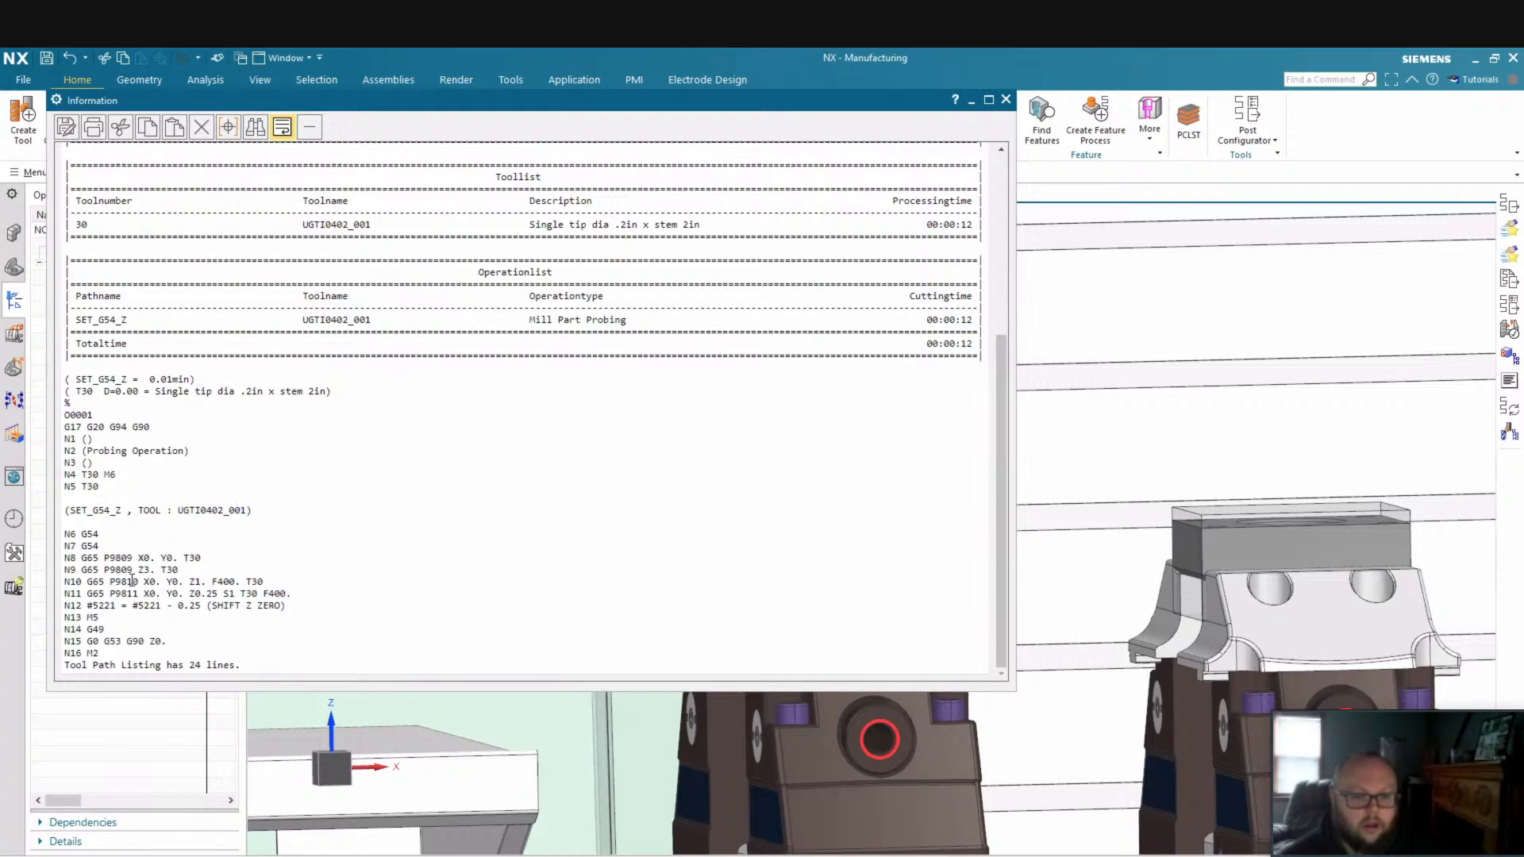
{"action": "left_click_drag", "start_coordinate": [110, 581], "coordinate": [146, 587]}
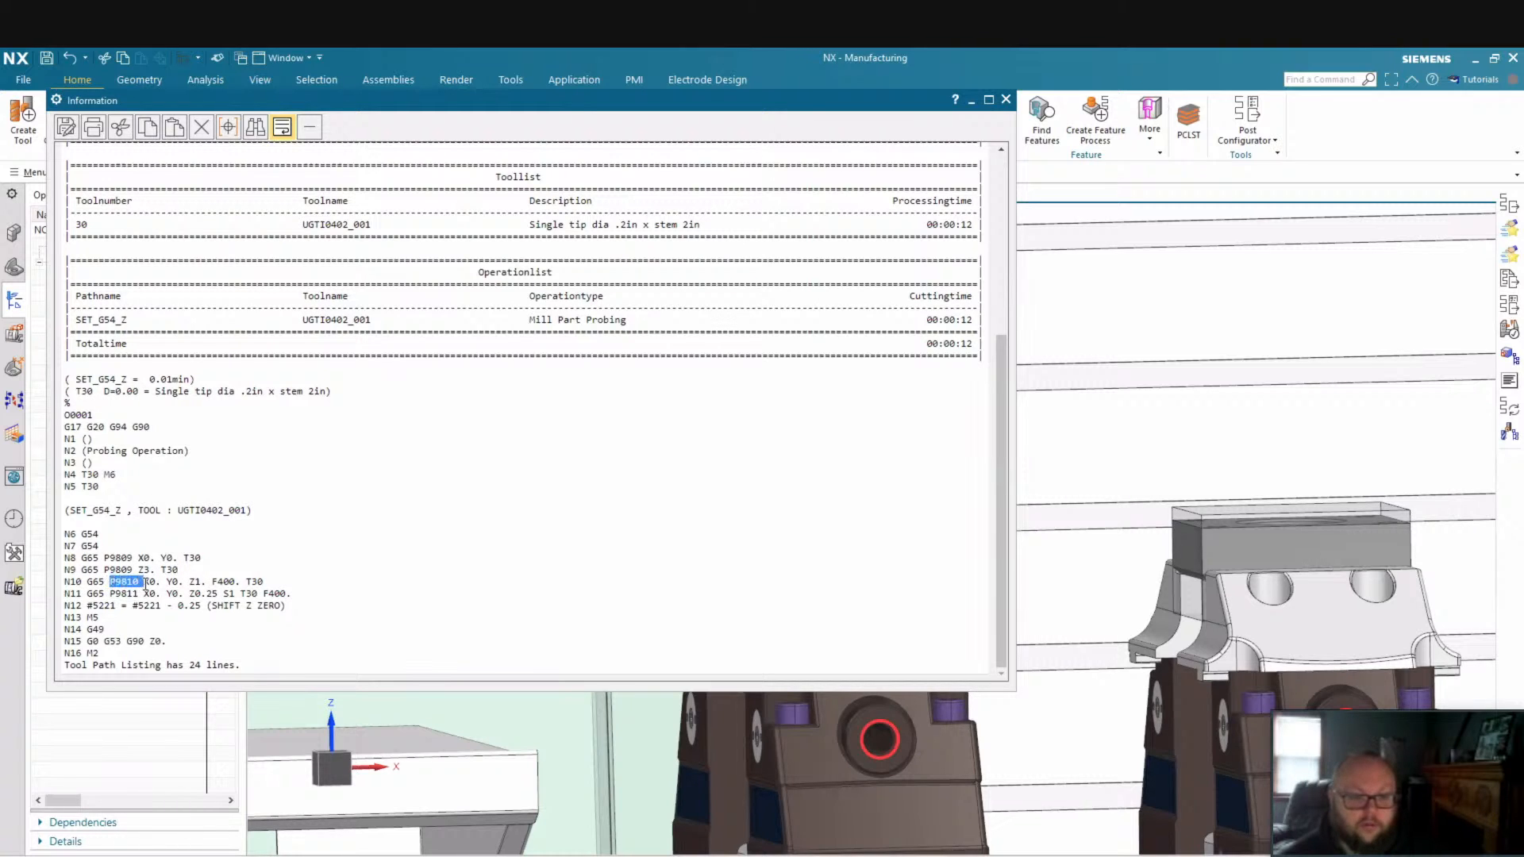
{"action": "left_click", "coordinate": [273, 590]}
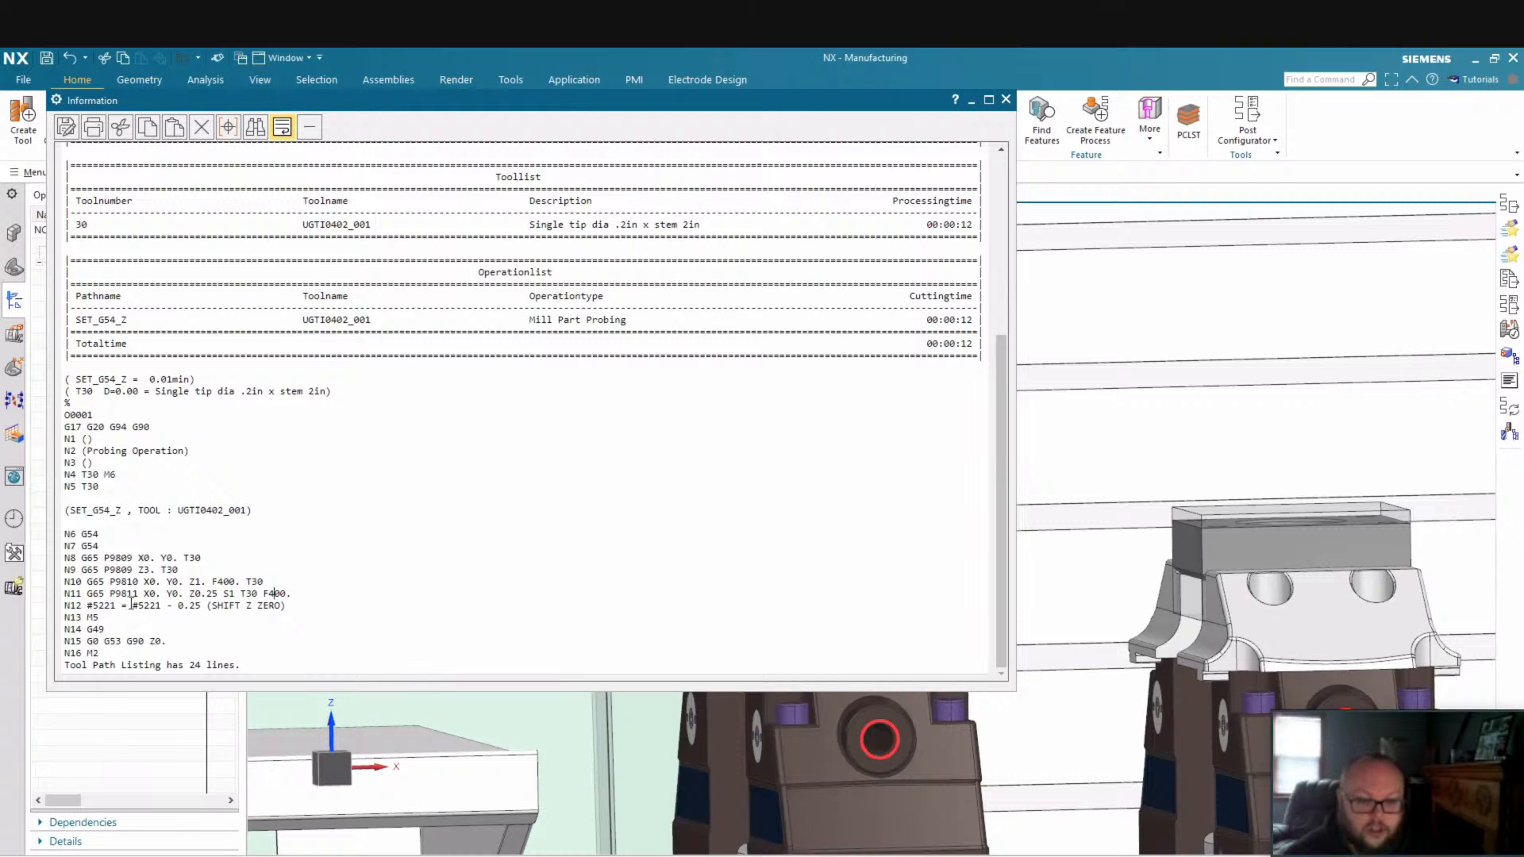
{"action": "left_click_drag", "start_coordinate": [132, 606], "coordinate": [205, 604]}
{"action": "left_click", "coordinate": [294, 602]}
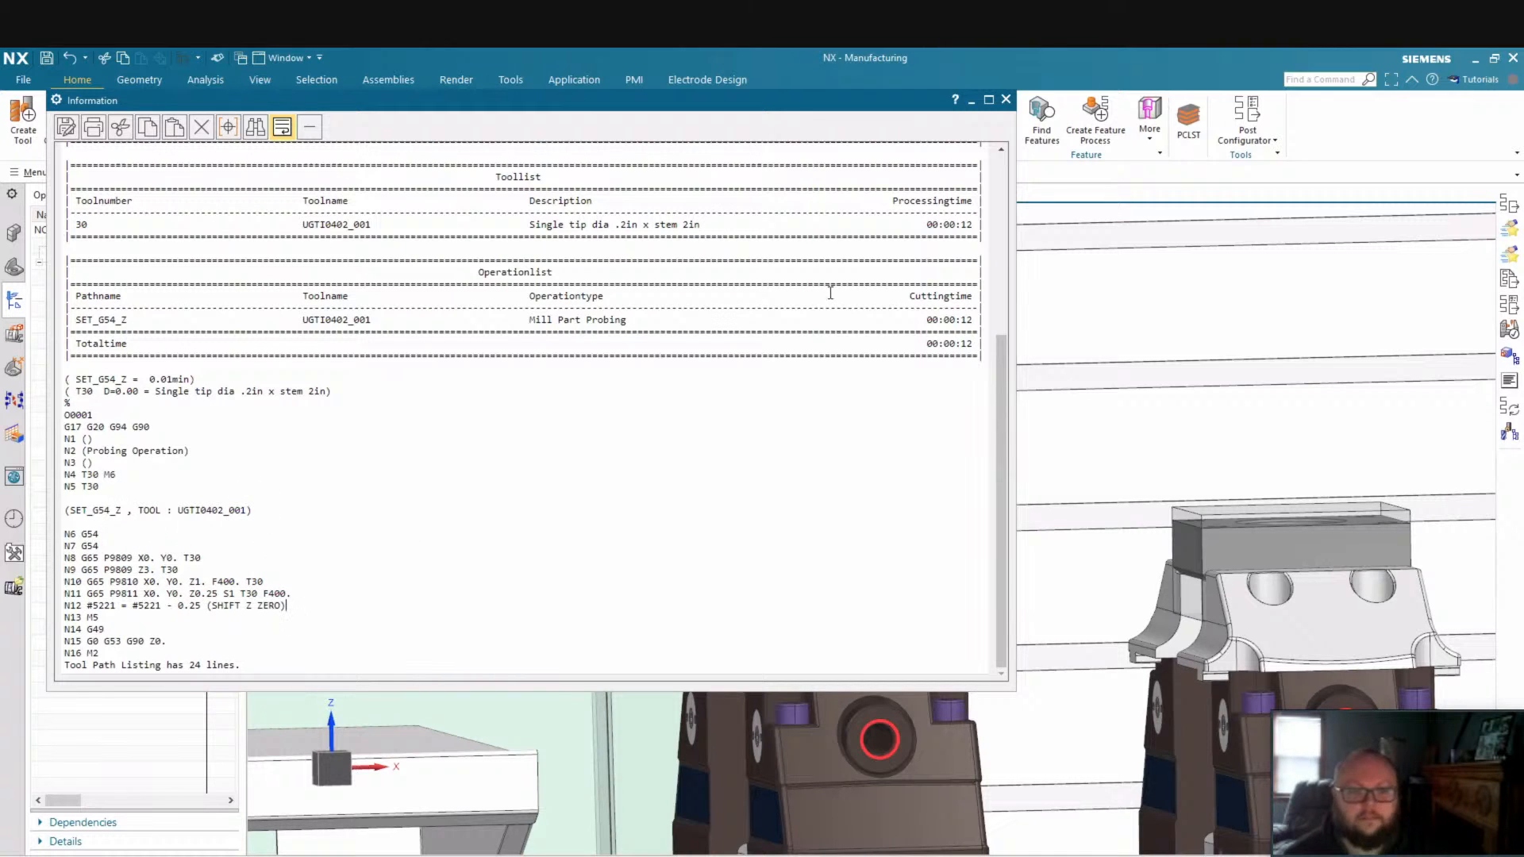
{"action": "left_click", "coordinate": [1004, 99]}
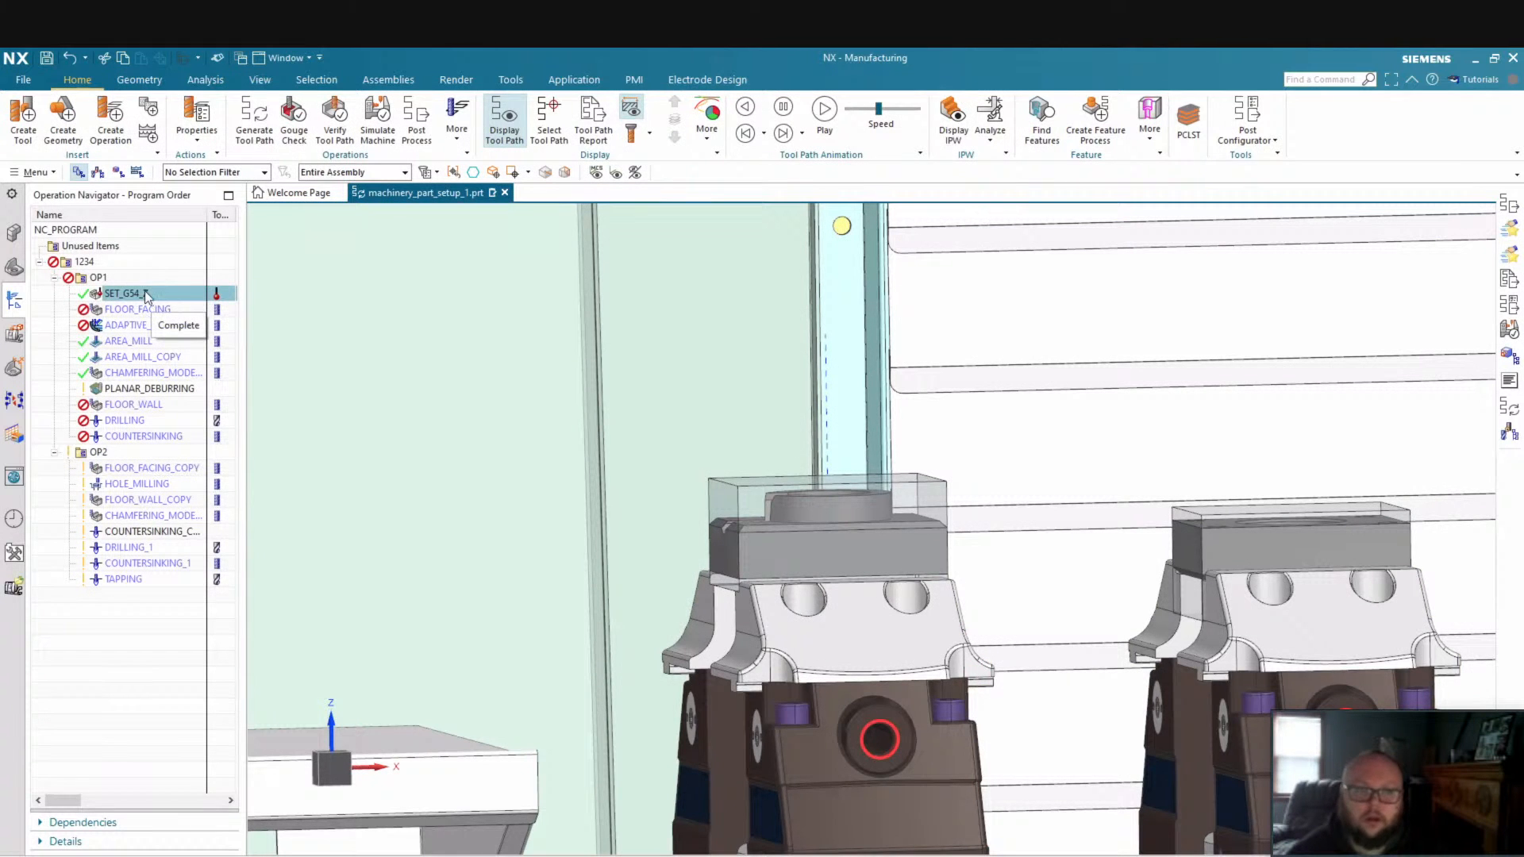
Post-process SET_G54_Z again with Haas_VF2_HRT210, check the S1 value in the P9811 line and close the listing
{"action": "right_click", "coordinate": [151, 296]}
{"action": "left_click", "coordinate": [201, 474]}
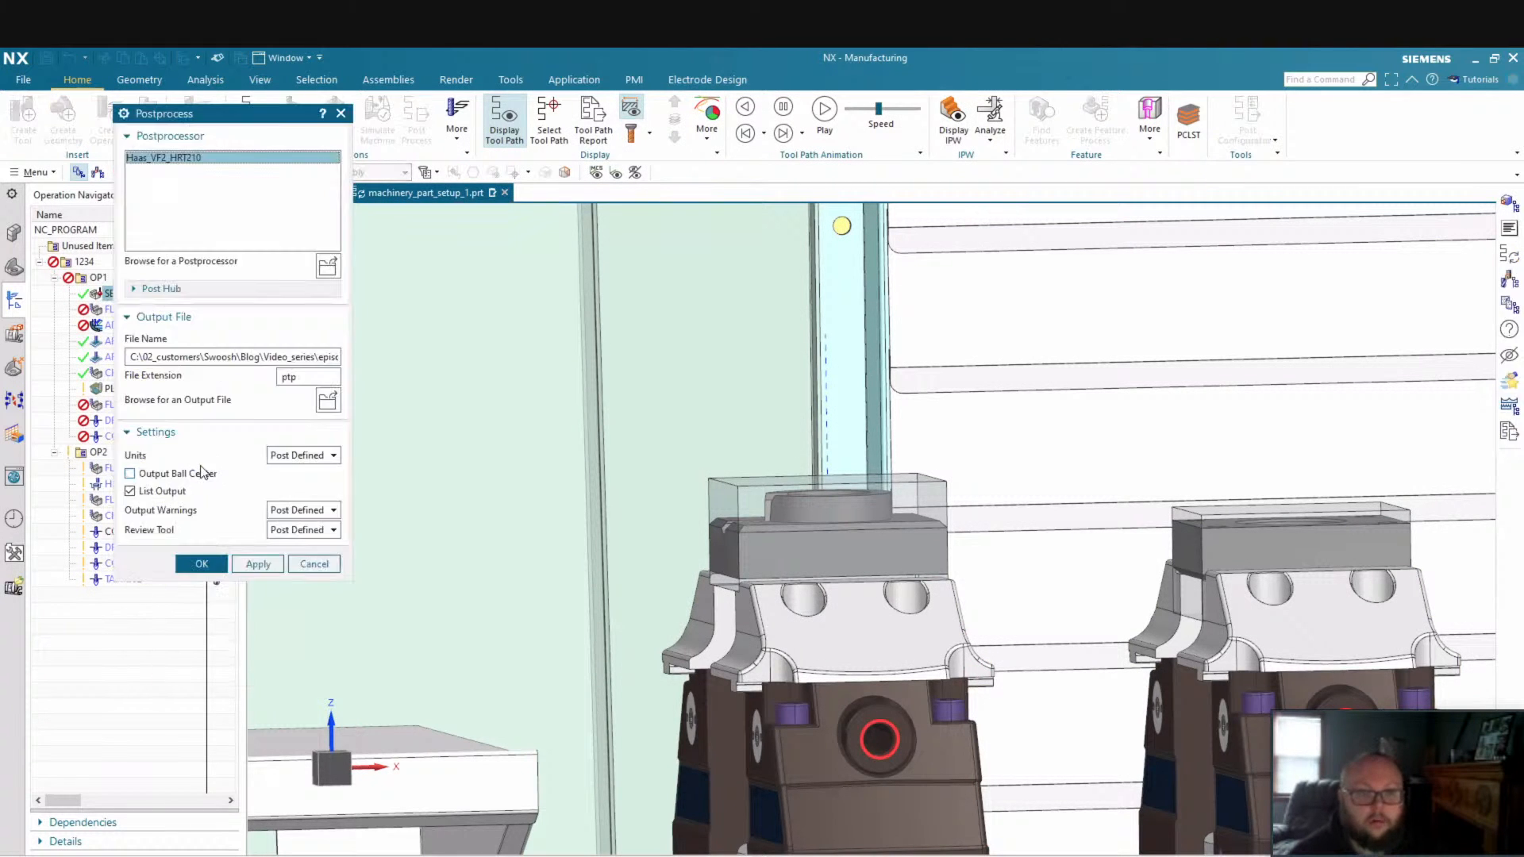
{"action": "key", "text": "Return"}
{"action": "key", "text": "Return"}
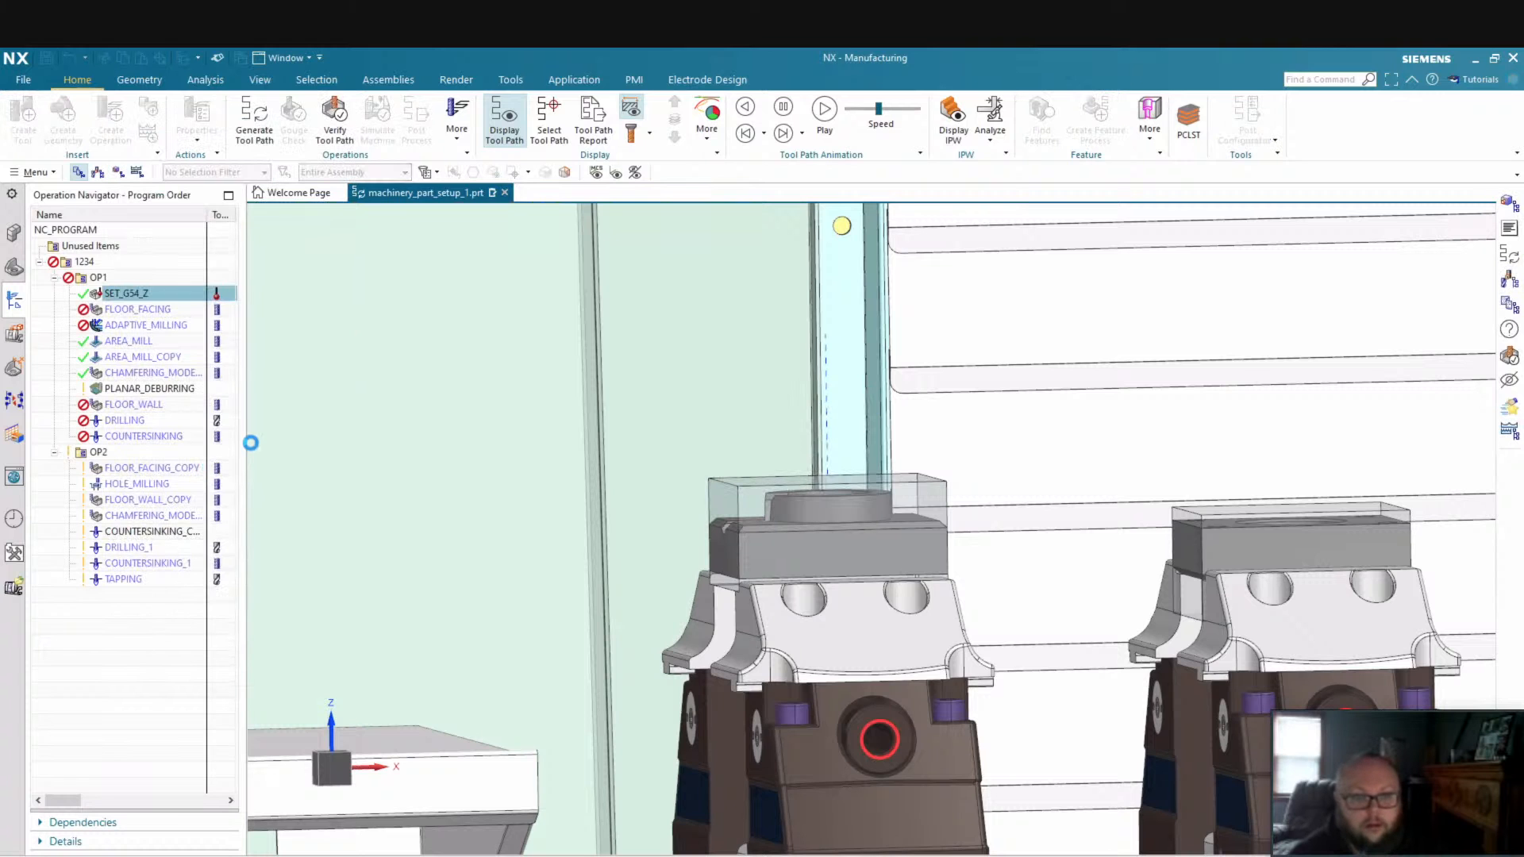
{"action": "scroll", "coordinate": [273, 617], "scroll_direction": "down", "scroll_amount": 8}
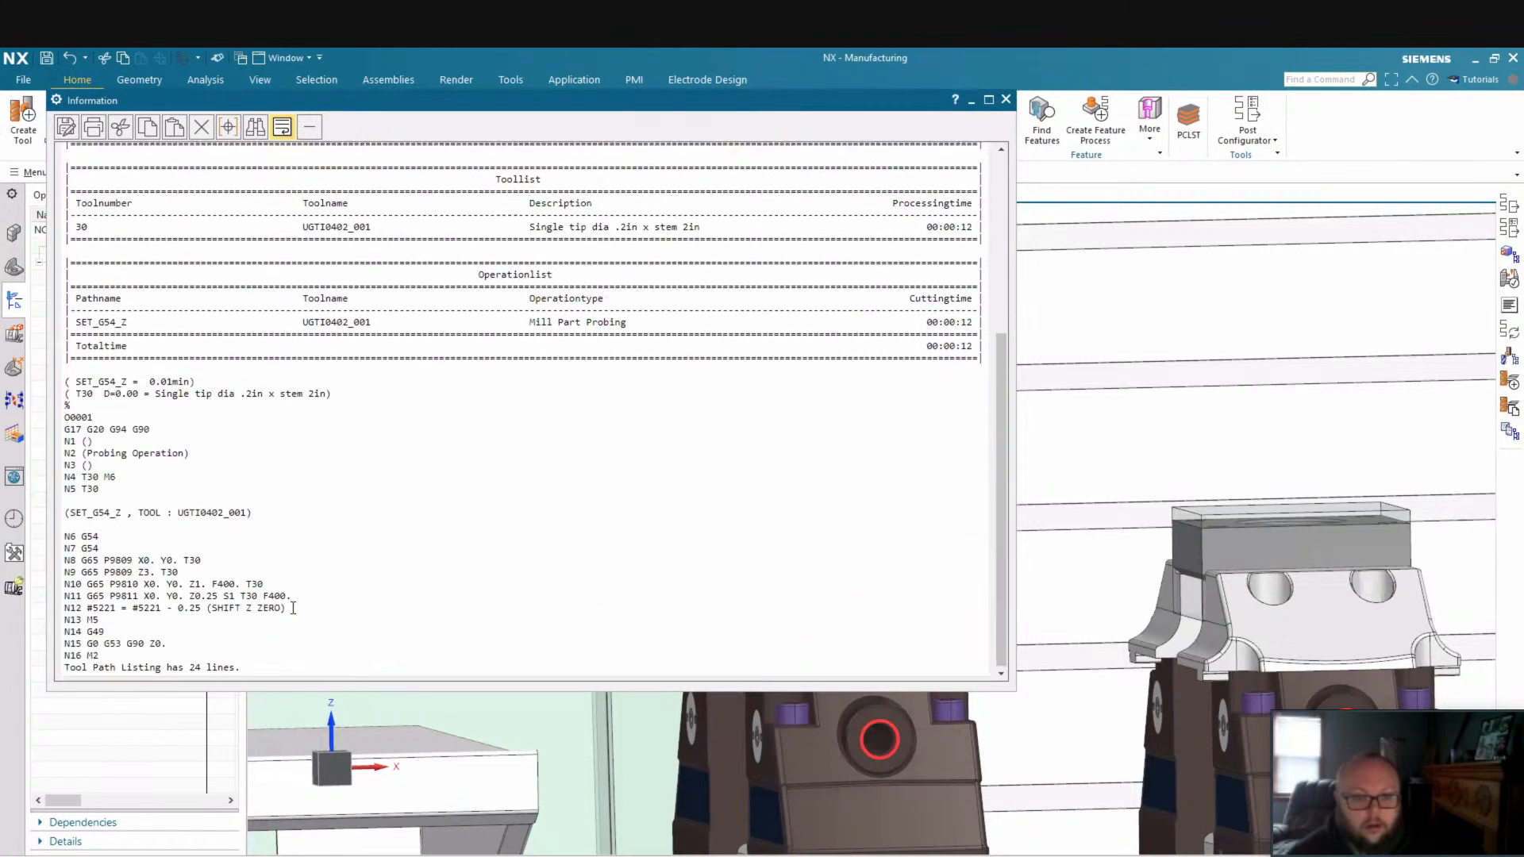
{"action": "left_click_drag", "start_coordinate": [226, 593], "coordinate": [231, 592]}
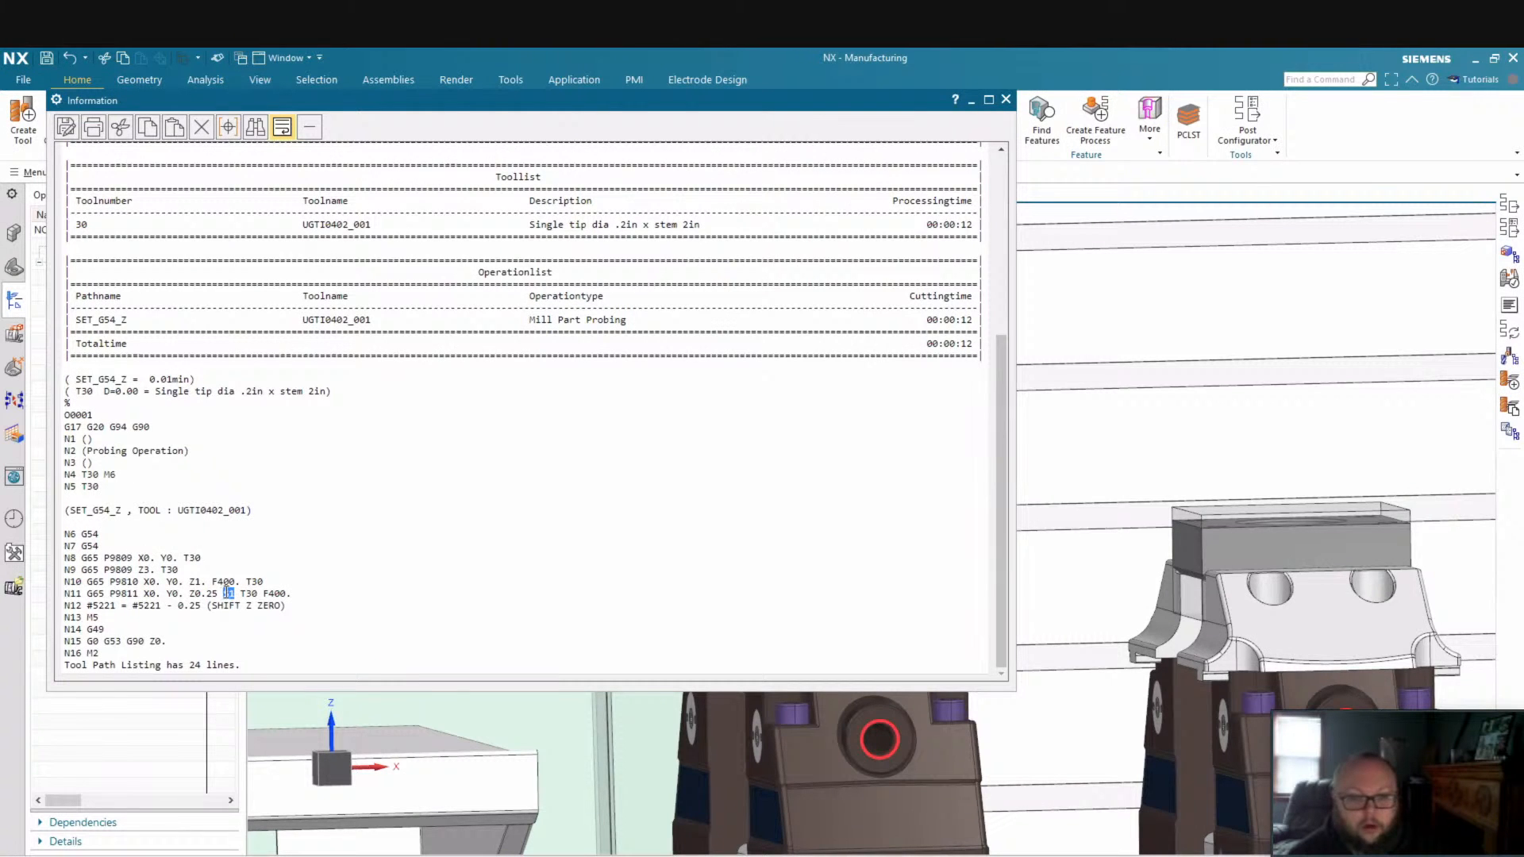
{"action": "left_click", "coordinate": [225, 594]}
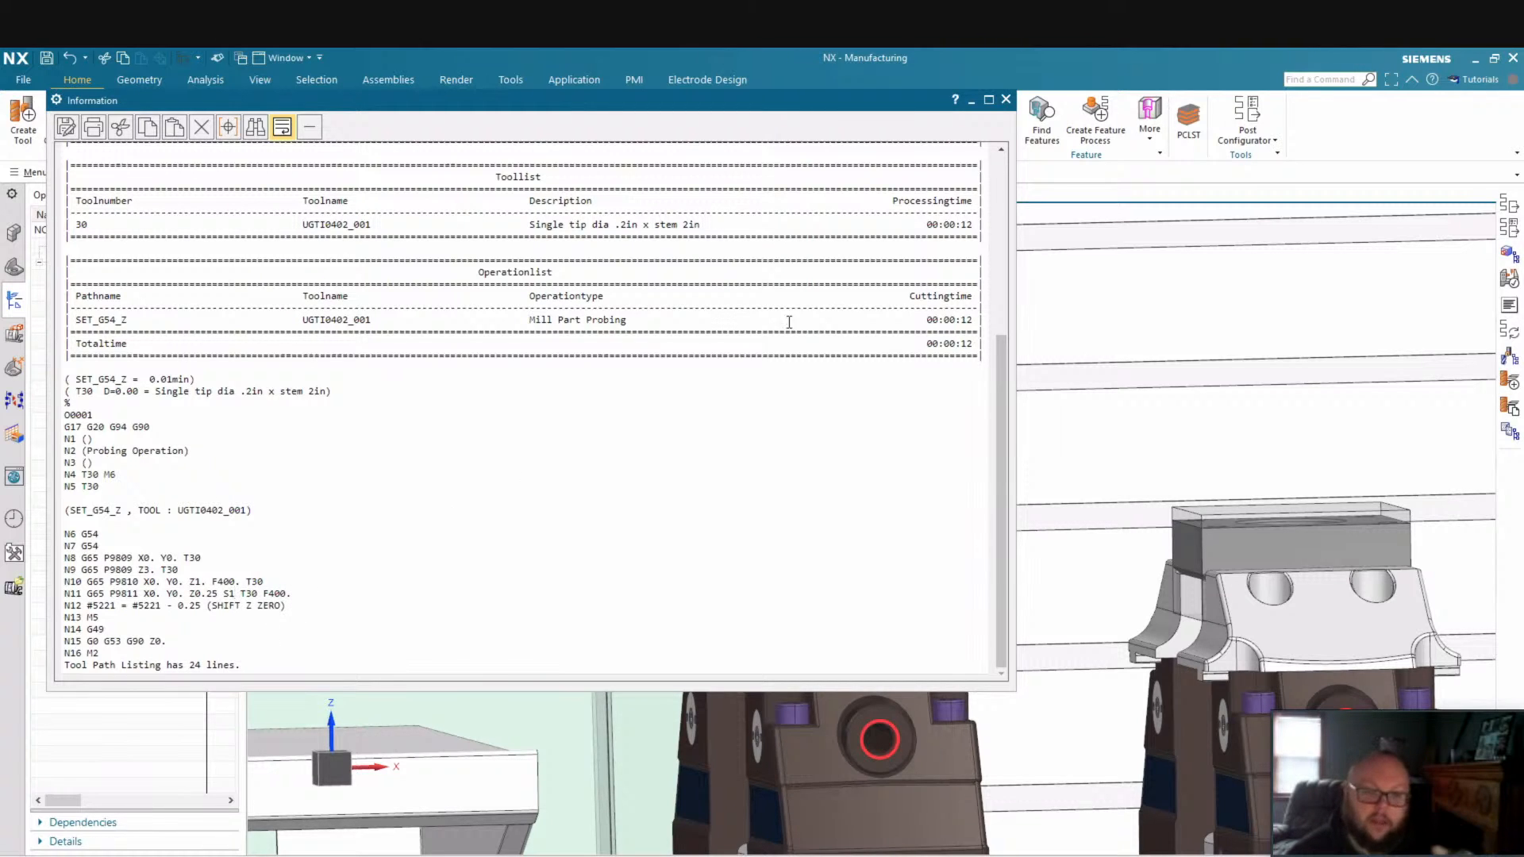
{"action": "left_click", "coordinate": [1005, 100]}
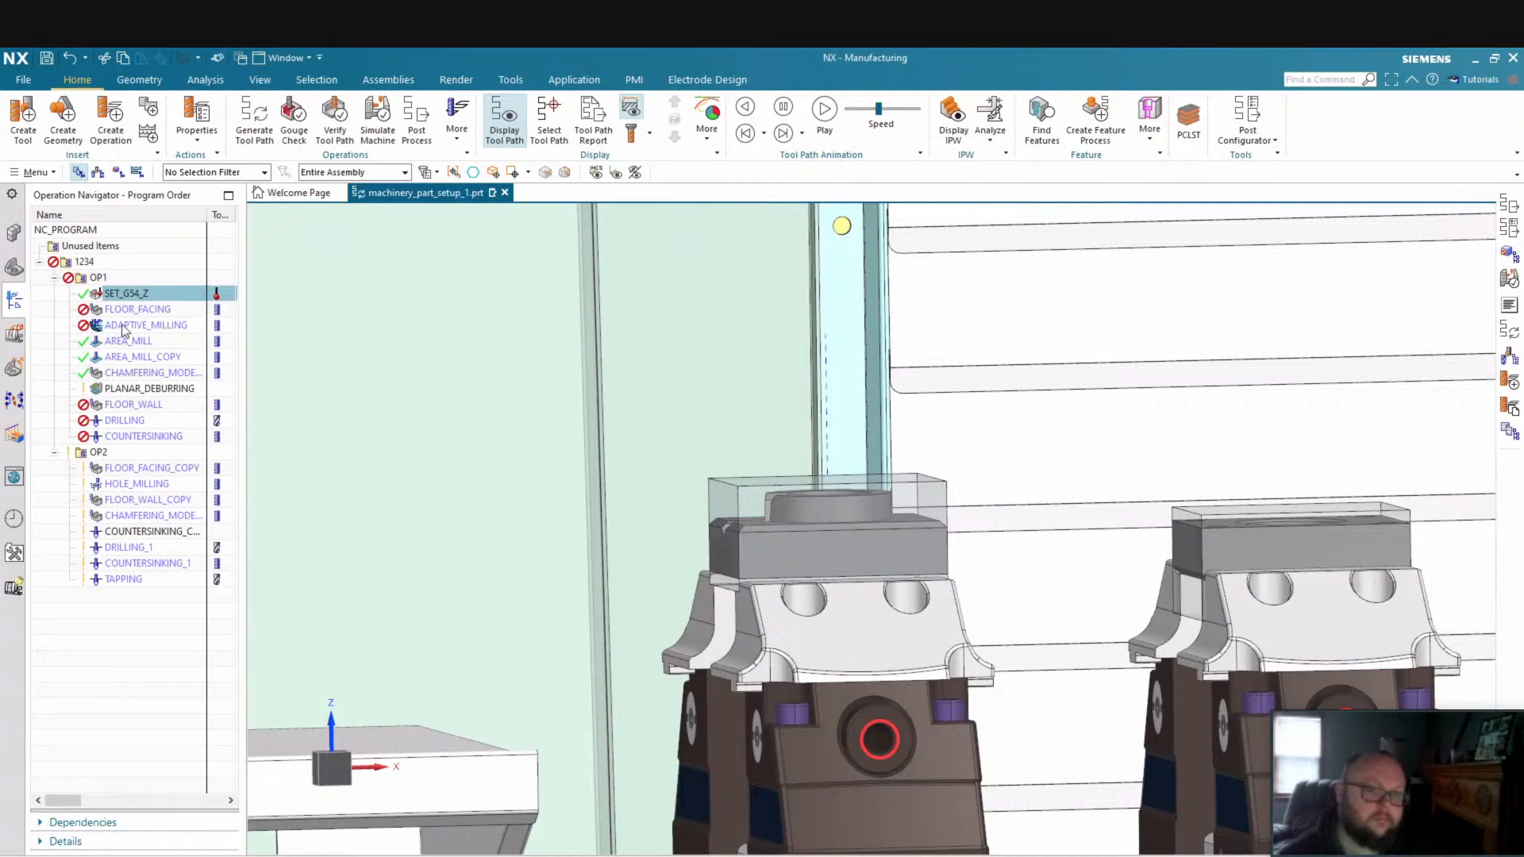
Create an O9812_G54_X_WEB operation from the probing_swoosh type with program 1234, tool UGTI0402_001, geometry WORKPIECE_OP1 and method MILL_FINISH
{"action": "scroll", "coordinate": [902, 496], "scroll_direction": "down", "scroll_amount": 1}
{"action": "middle_click_drag", "start_coordinate": [901, 496], "coordinate": [841, 575]}
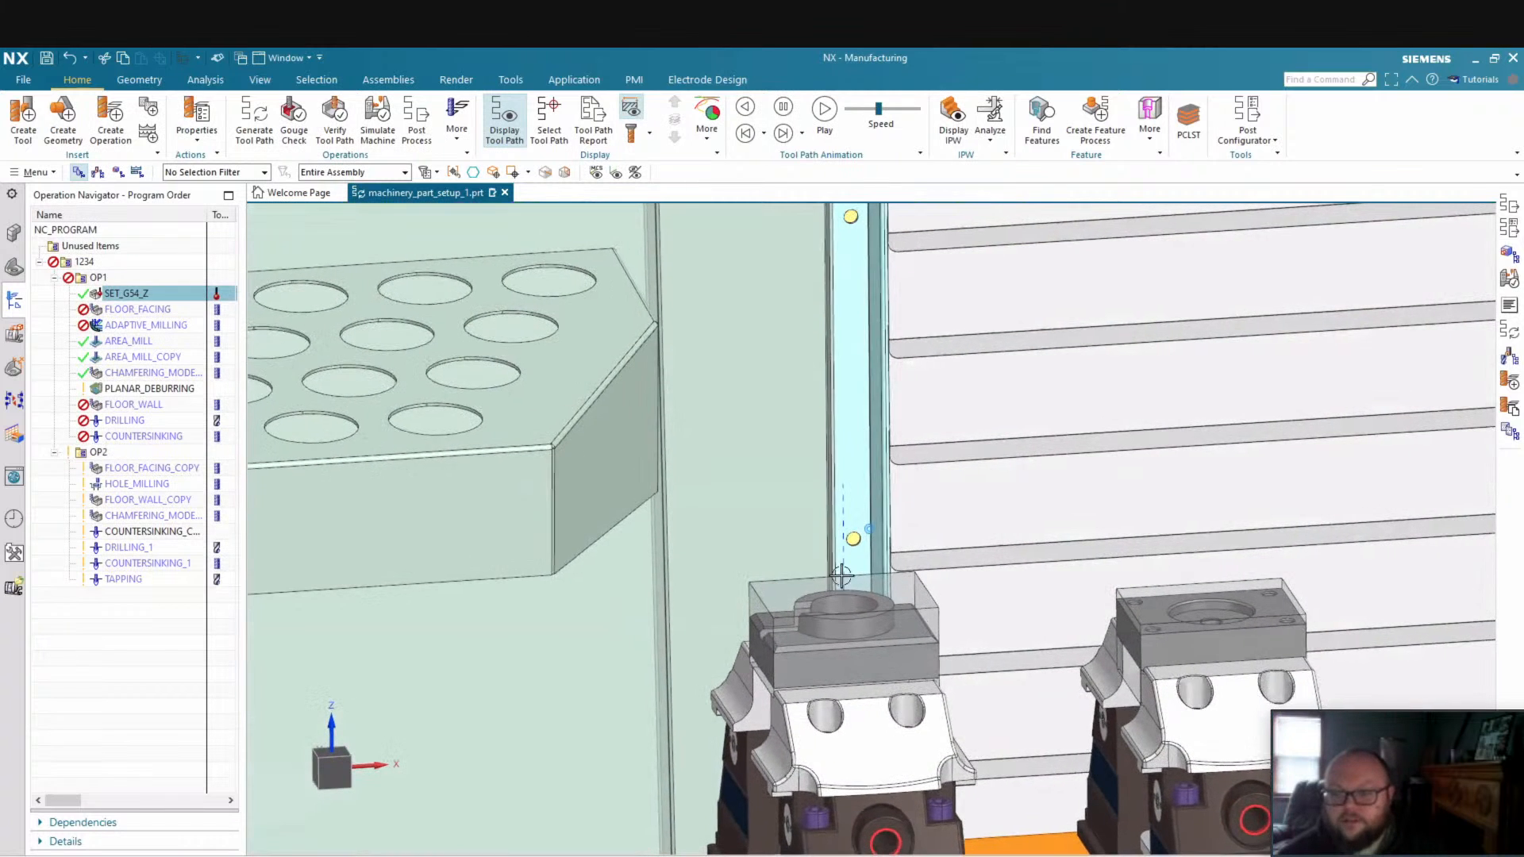
{"action": "scroll", "coordinate": [841, 576], "scroll_direction": "up", "scroll_amount": 5}
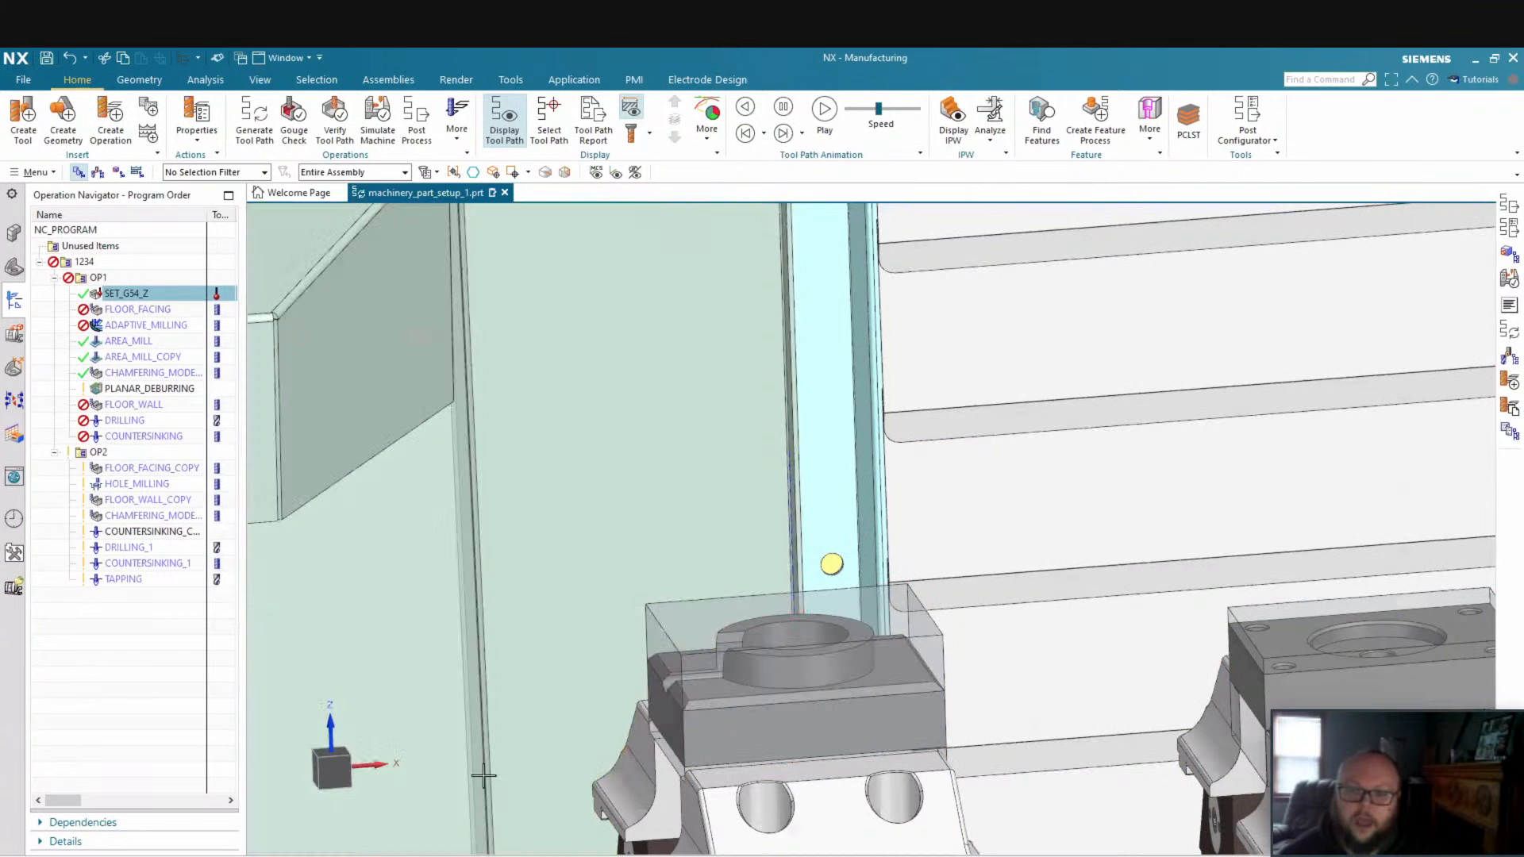
{"action": "left_click", "coordinate": [110, 144]}
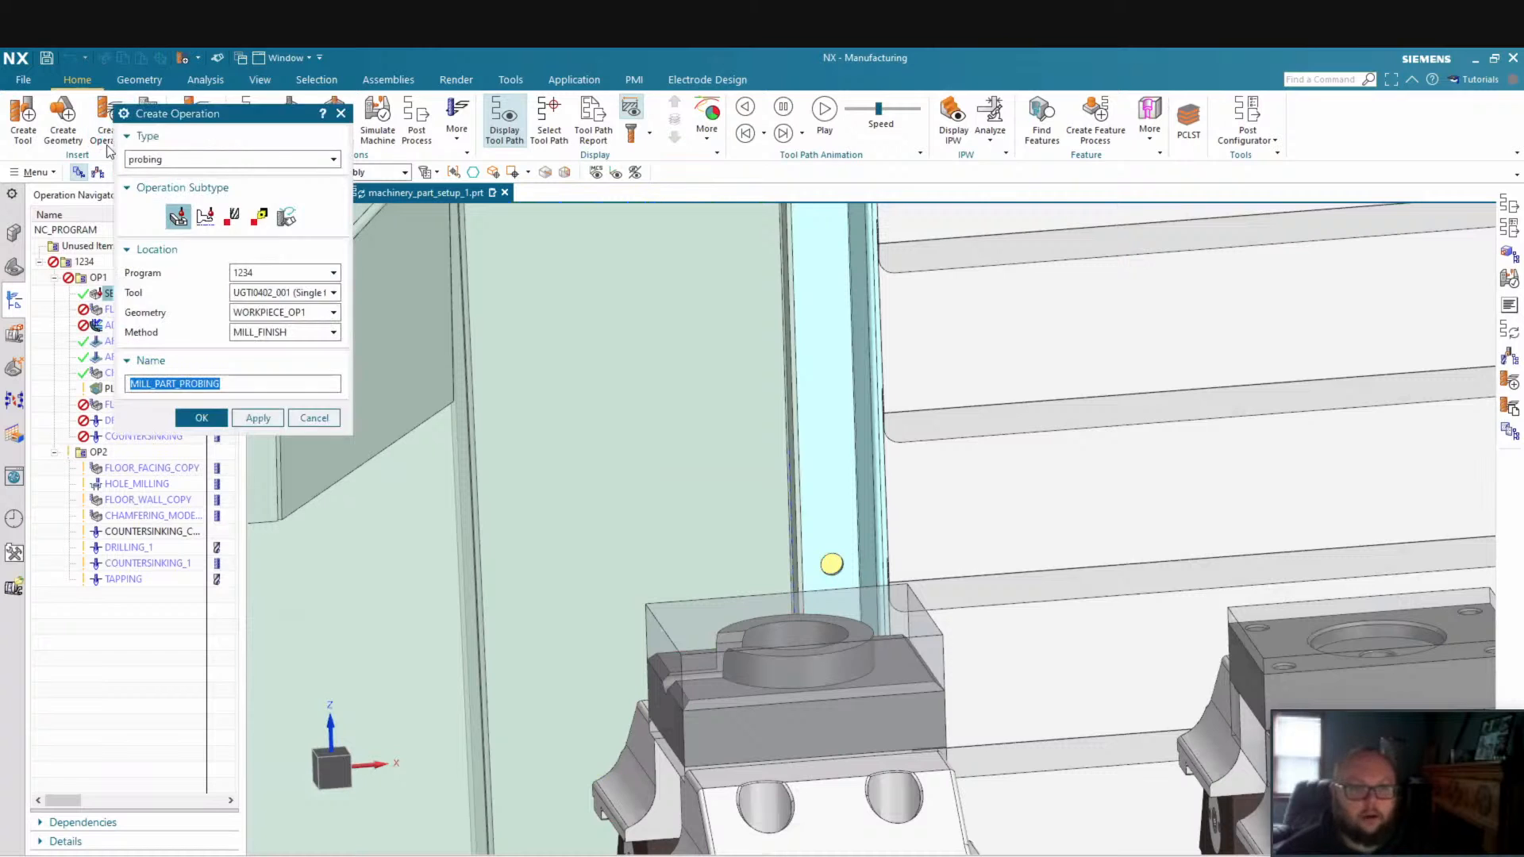
{"action": "left_click", "coordinate": [253, 160]}
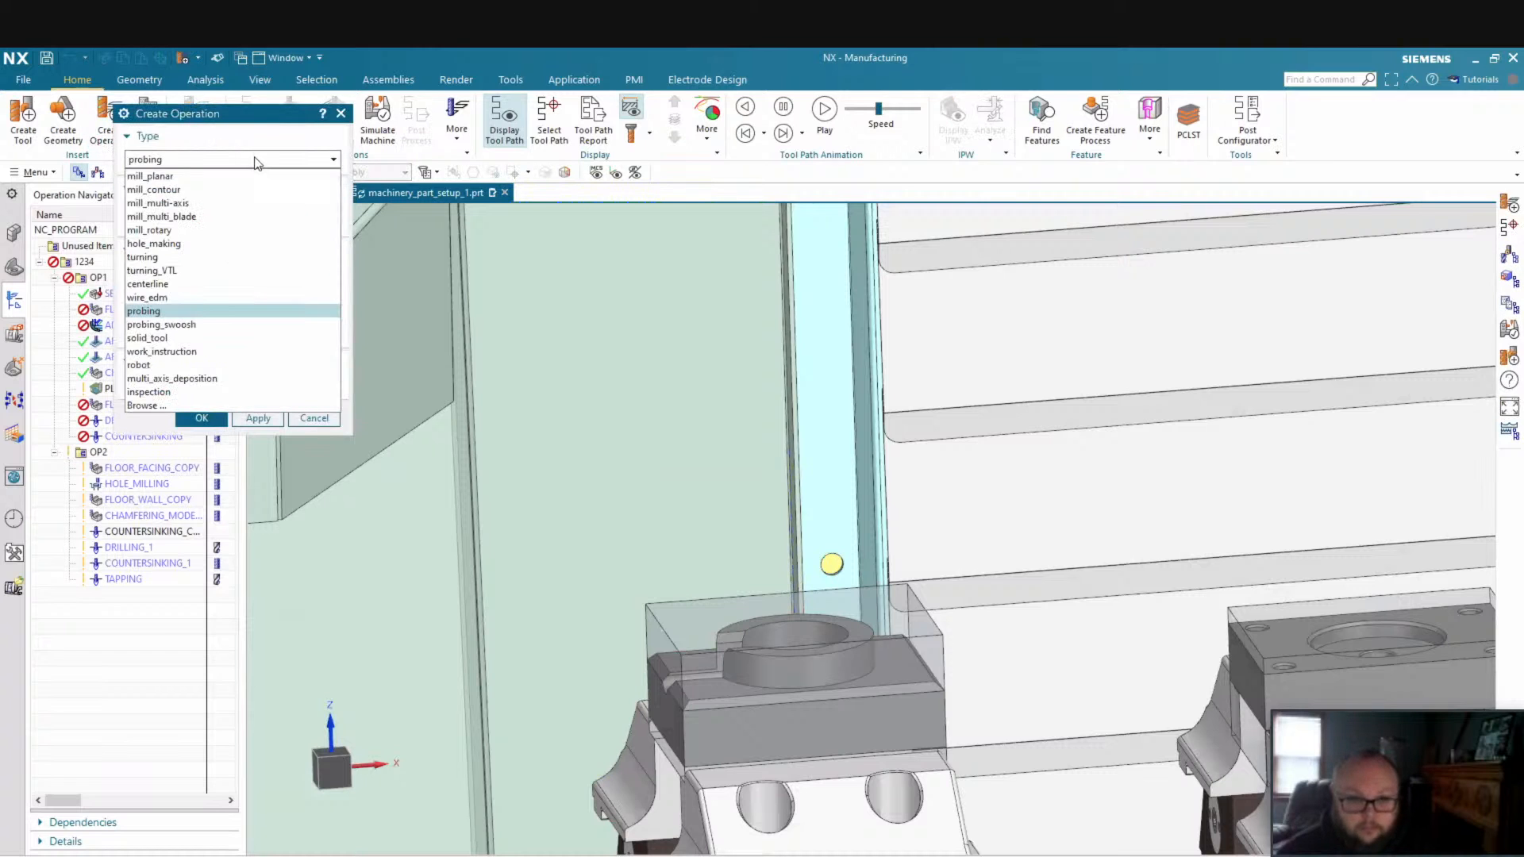
{"action": "left_click", "coordinate": [152, 326]}
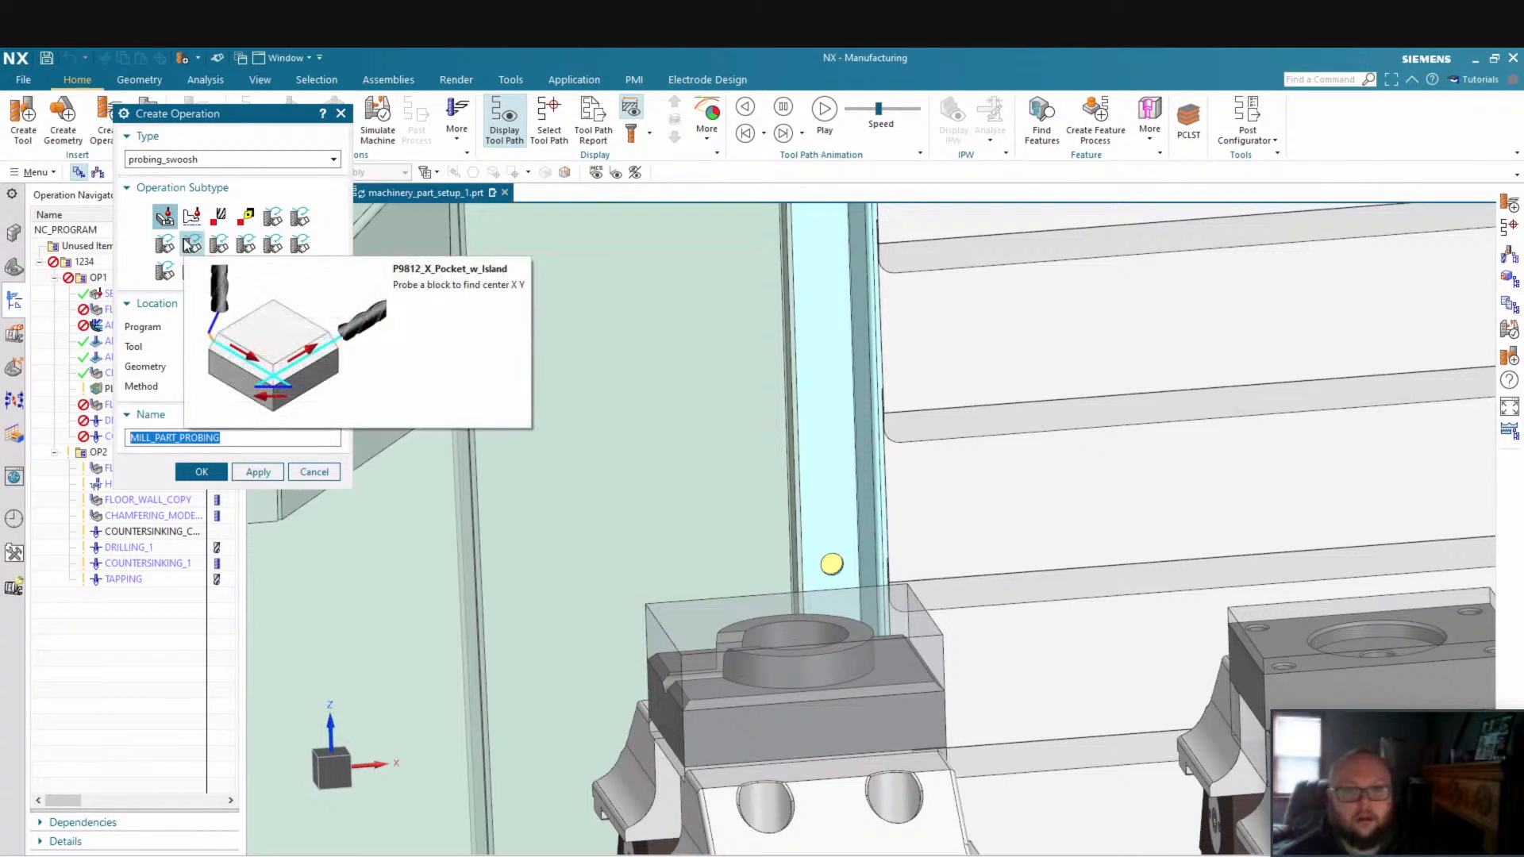
{"action": "left_click", "coordinate": [301, 219]}
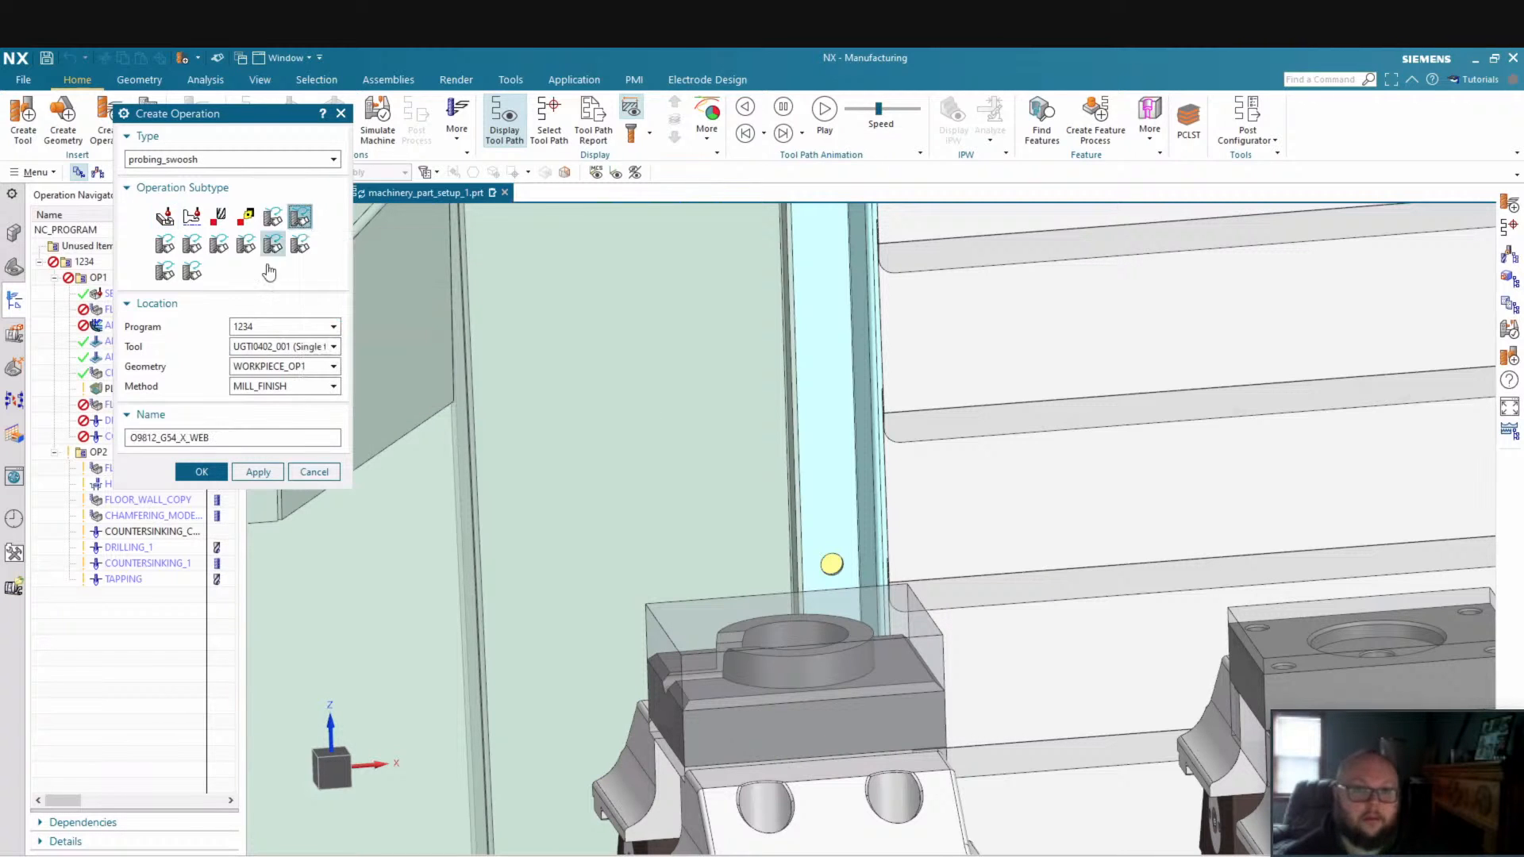
{"action": "left_click", "coordinate": [270, 350]}
{"action": "left_click", "coordinate": [270, 350]}
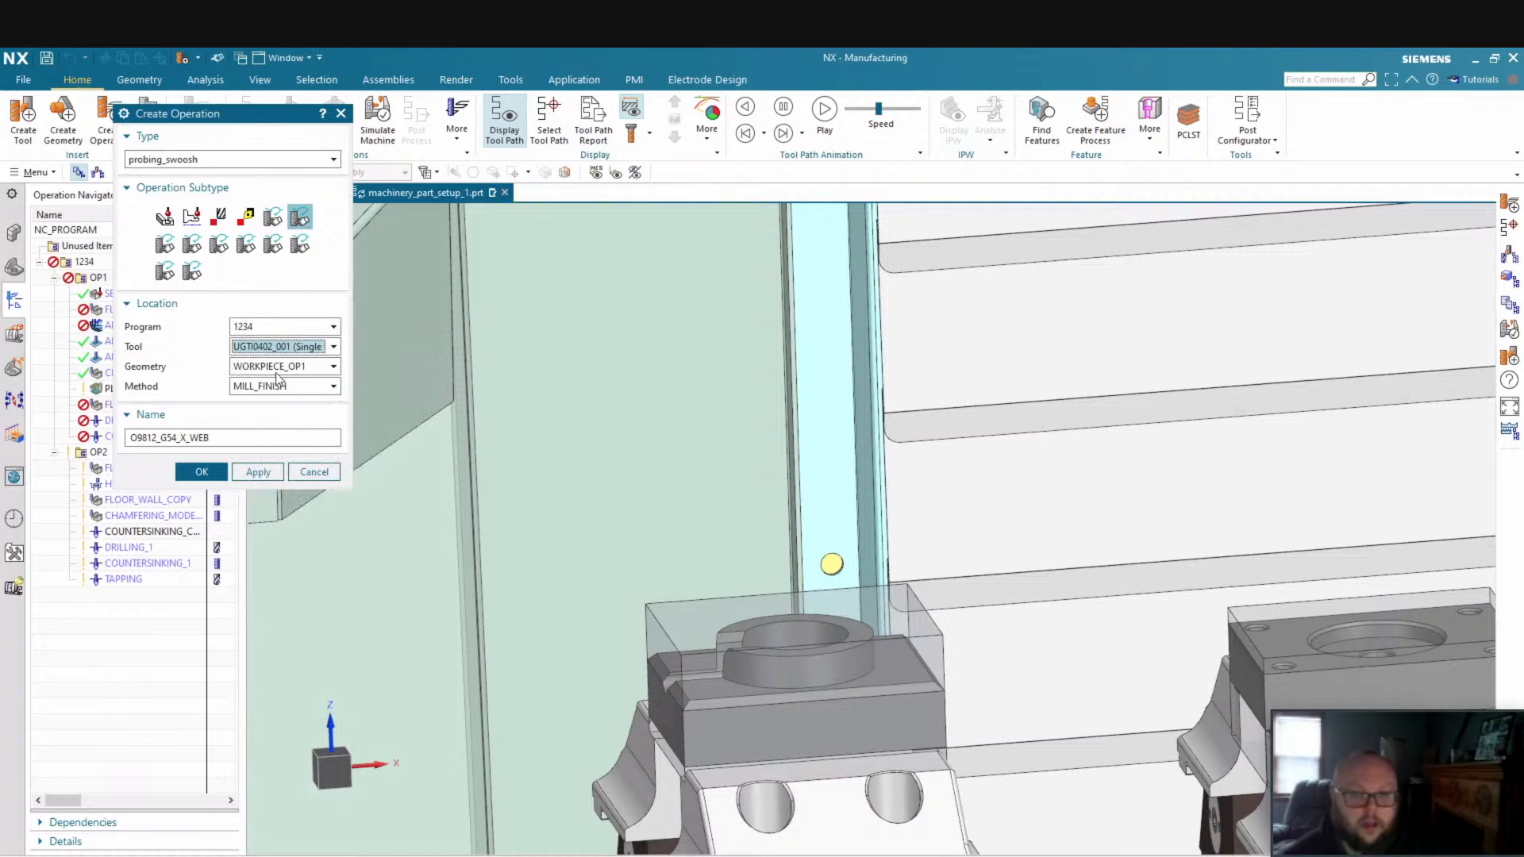
{"action": "left_click", "coordinate": [202, 473]}
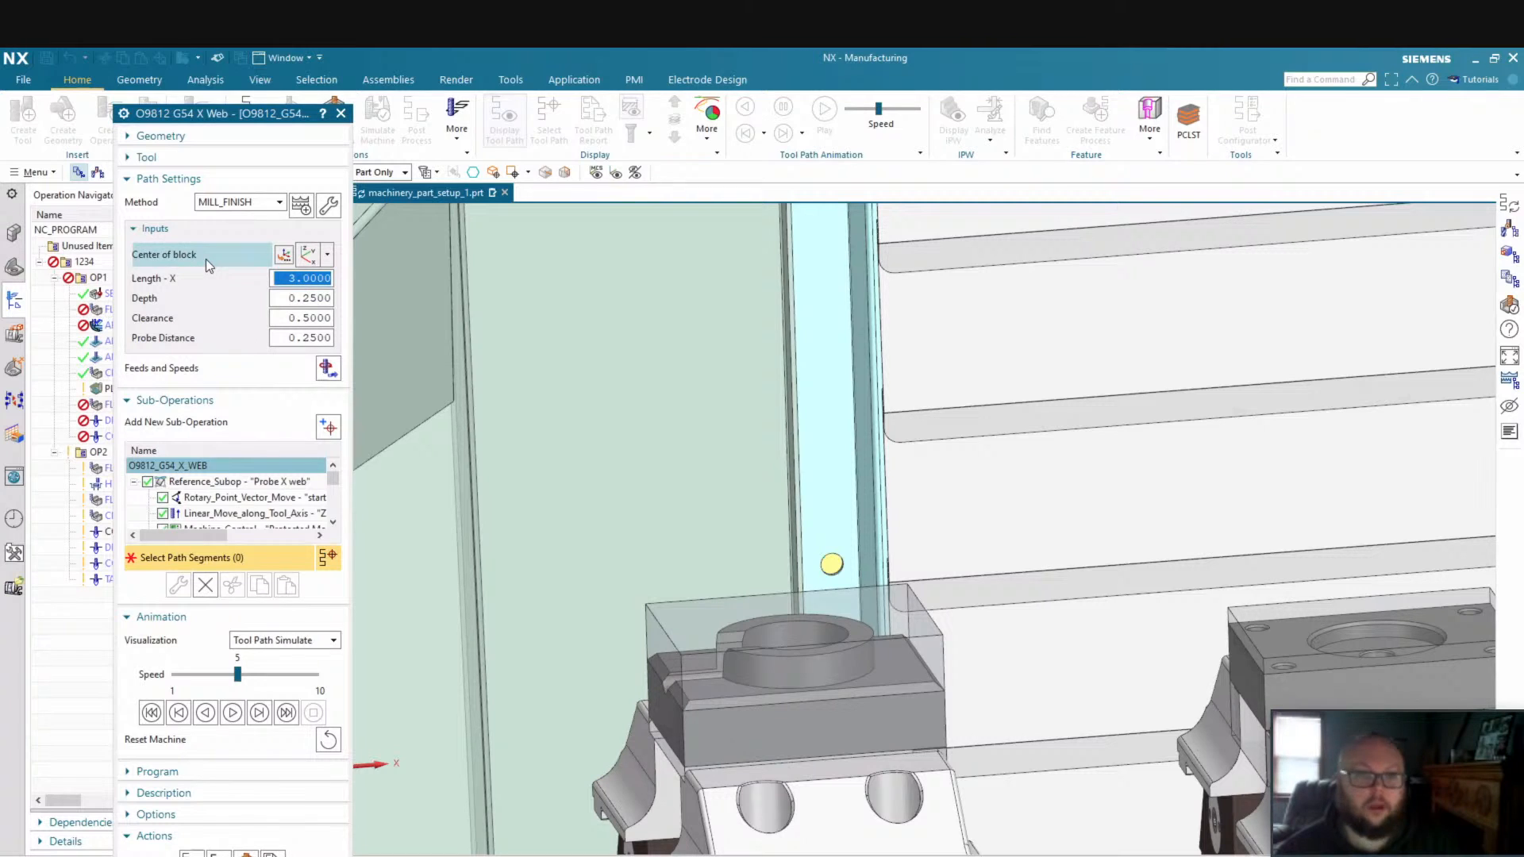
Review the sub-operations, activate the center of block input and widen the selection scope to Entire Assembly
{"action": "scroll", "coordinate": [180, 494], "scroll_direction": "down", "scroll_amount": 3}
{"action": "scroll", "coordinate": [180, 494], "scroll_direction": "down", "scroll_amount": 6}
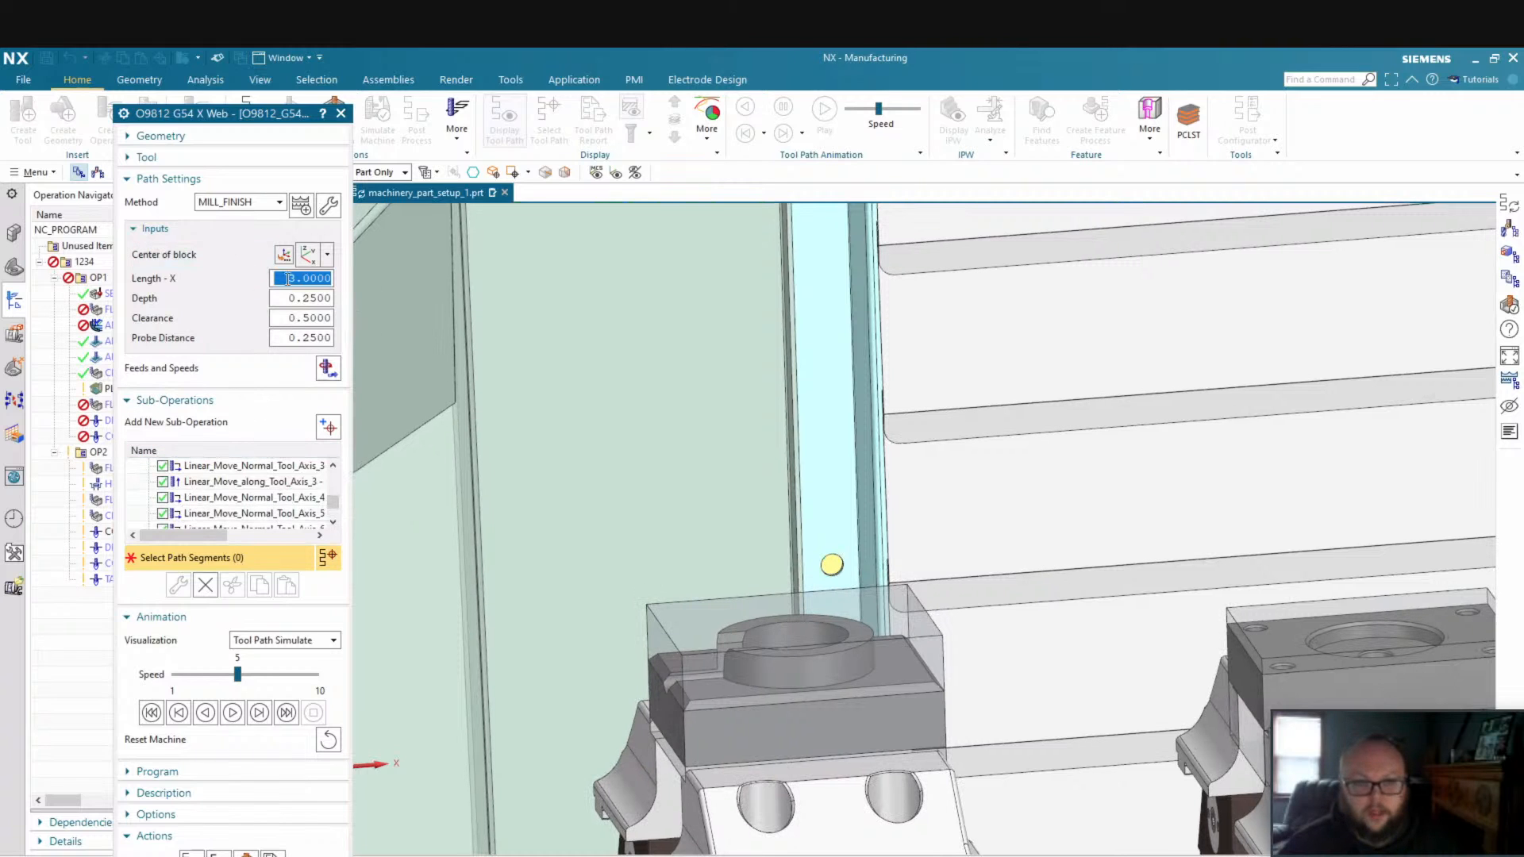
{"action": "left_click", "coordinate": [213, 256]}
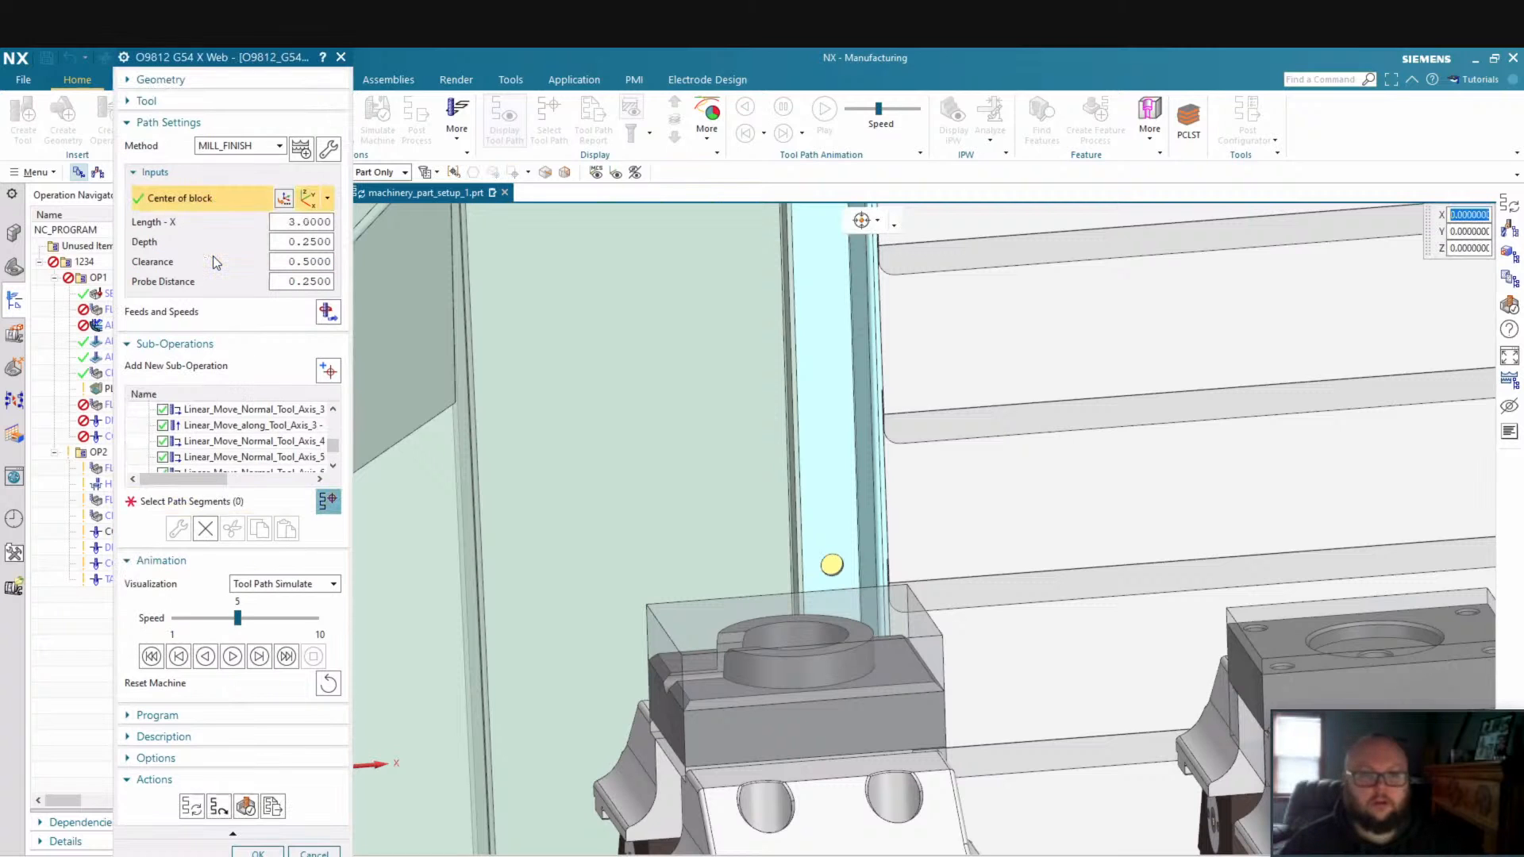
{"action": "left_click", "coordinate": [206, 202]}
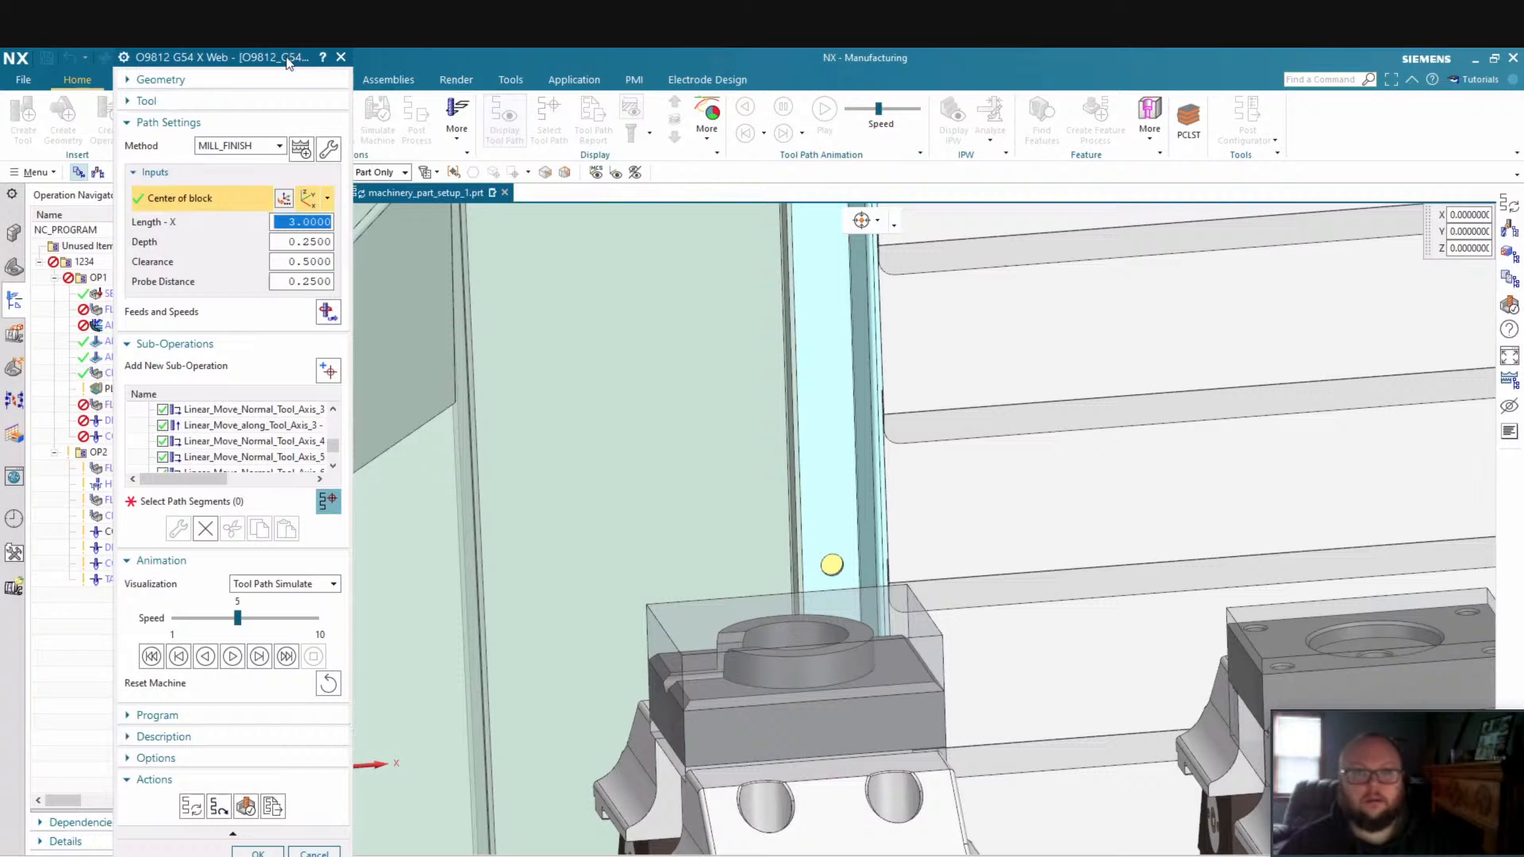
{"action": "left_click", "coordinate": [357, 172]}
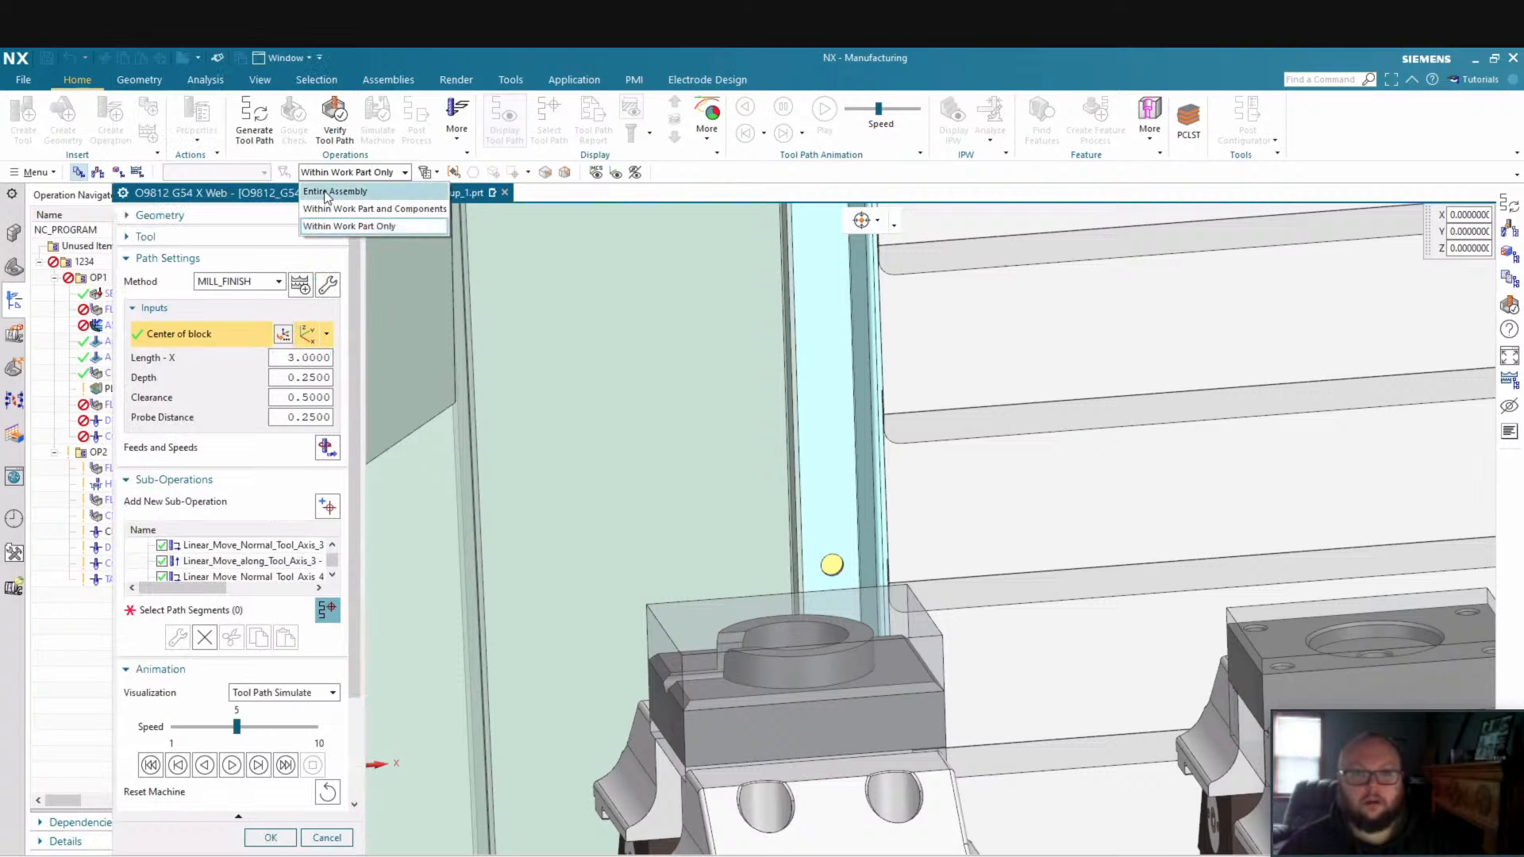
{"action": "left_click", "coordinate": [327, 192]}
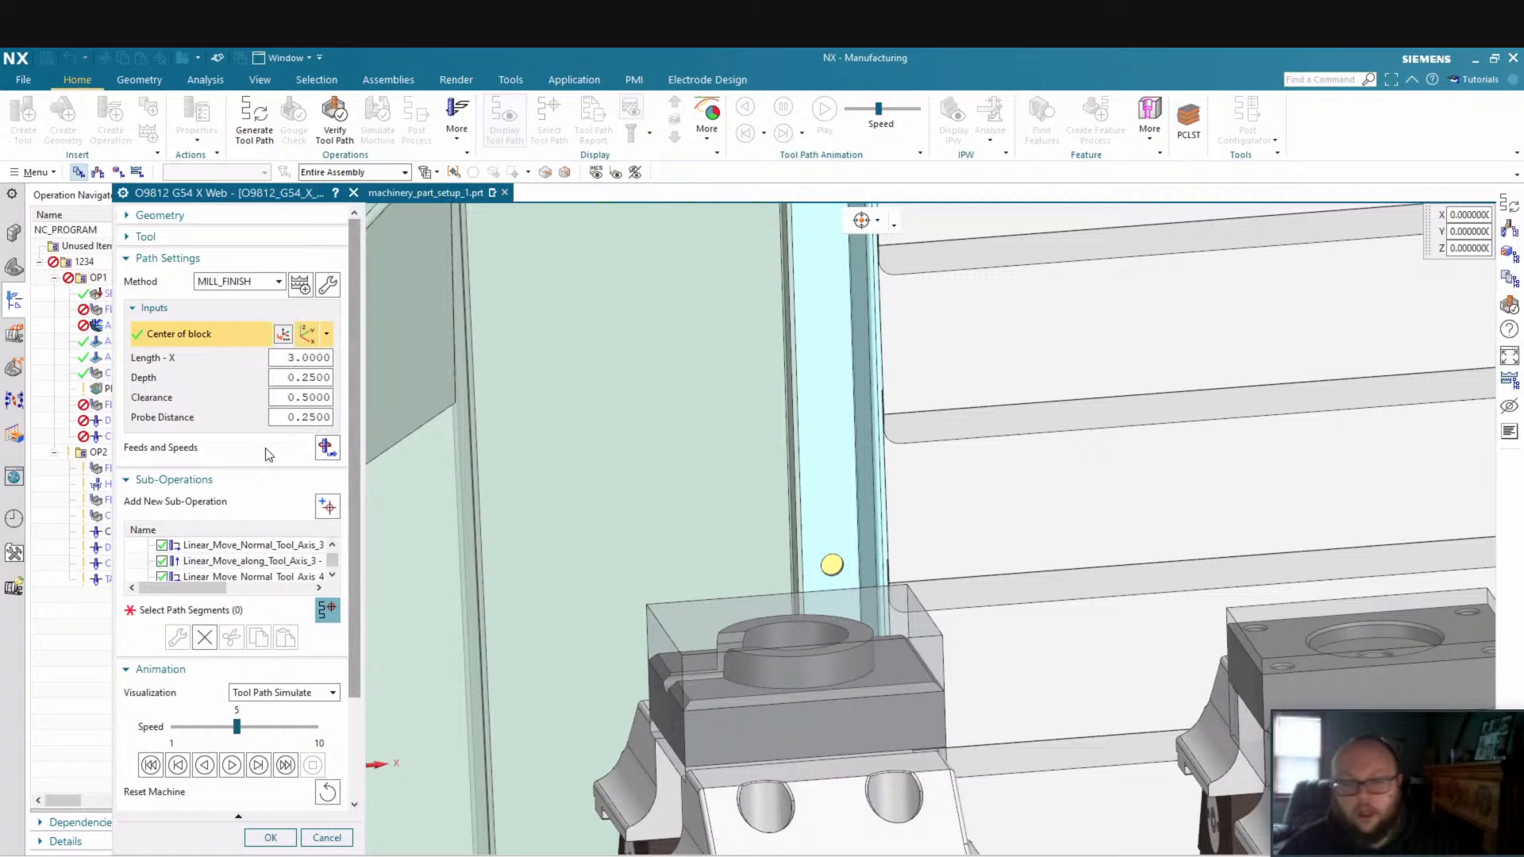
Place the center of block at the midpoint of the stock's top front edge and shift it 1.5 along YC
{"action": "left_click", "coordinate": [249, 332]}
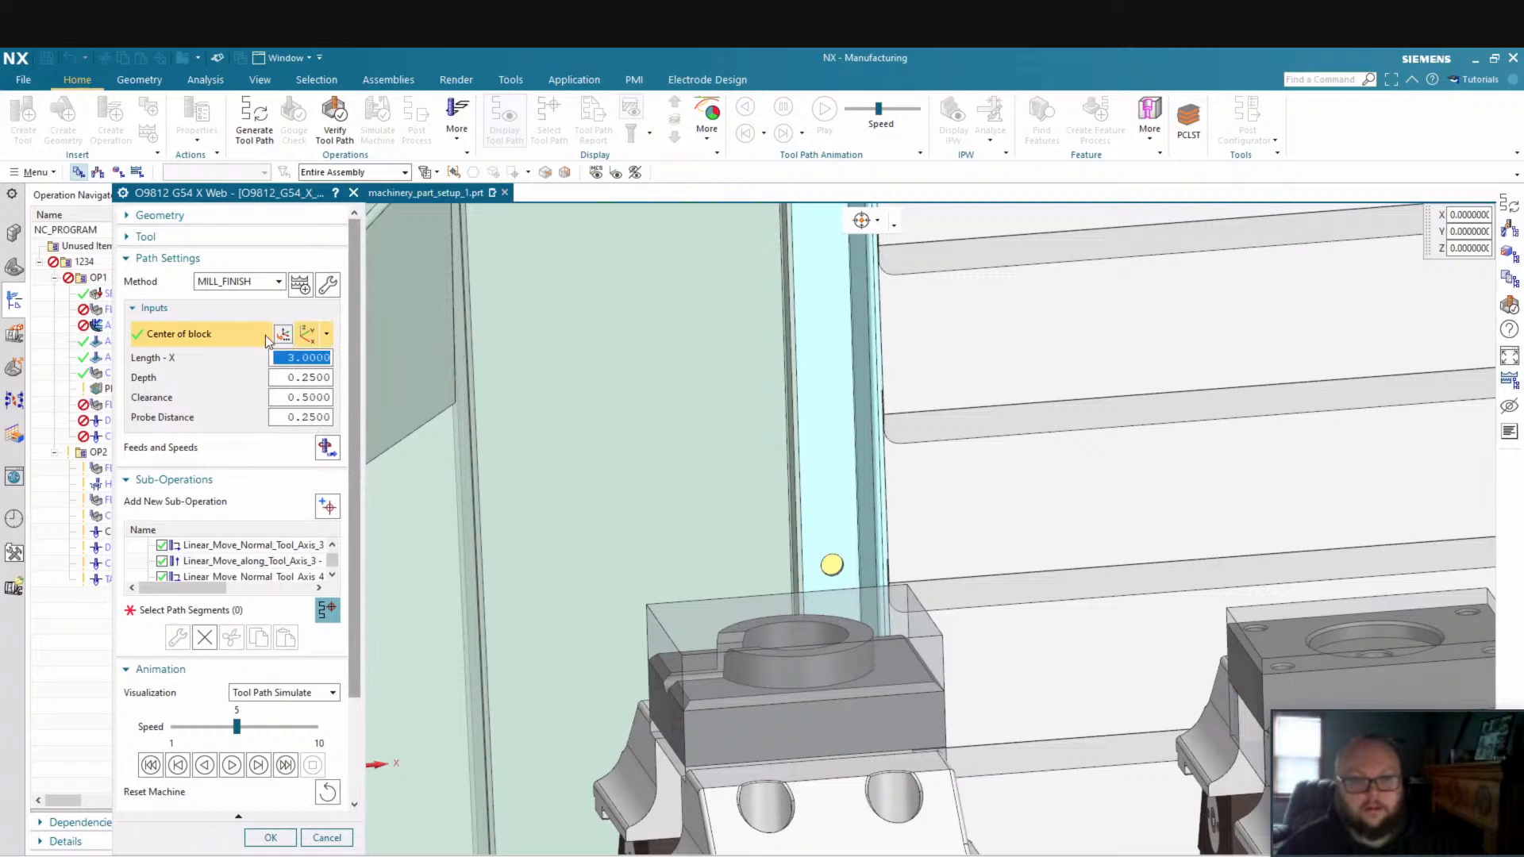
{"action": "left_click", "coordinate": [313, 335]}
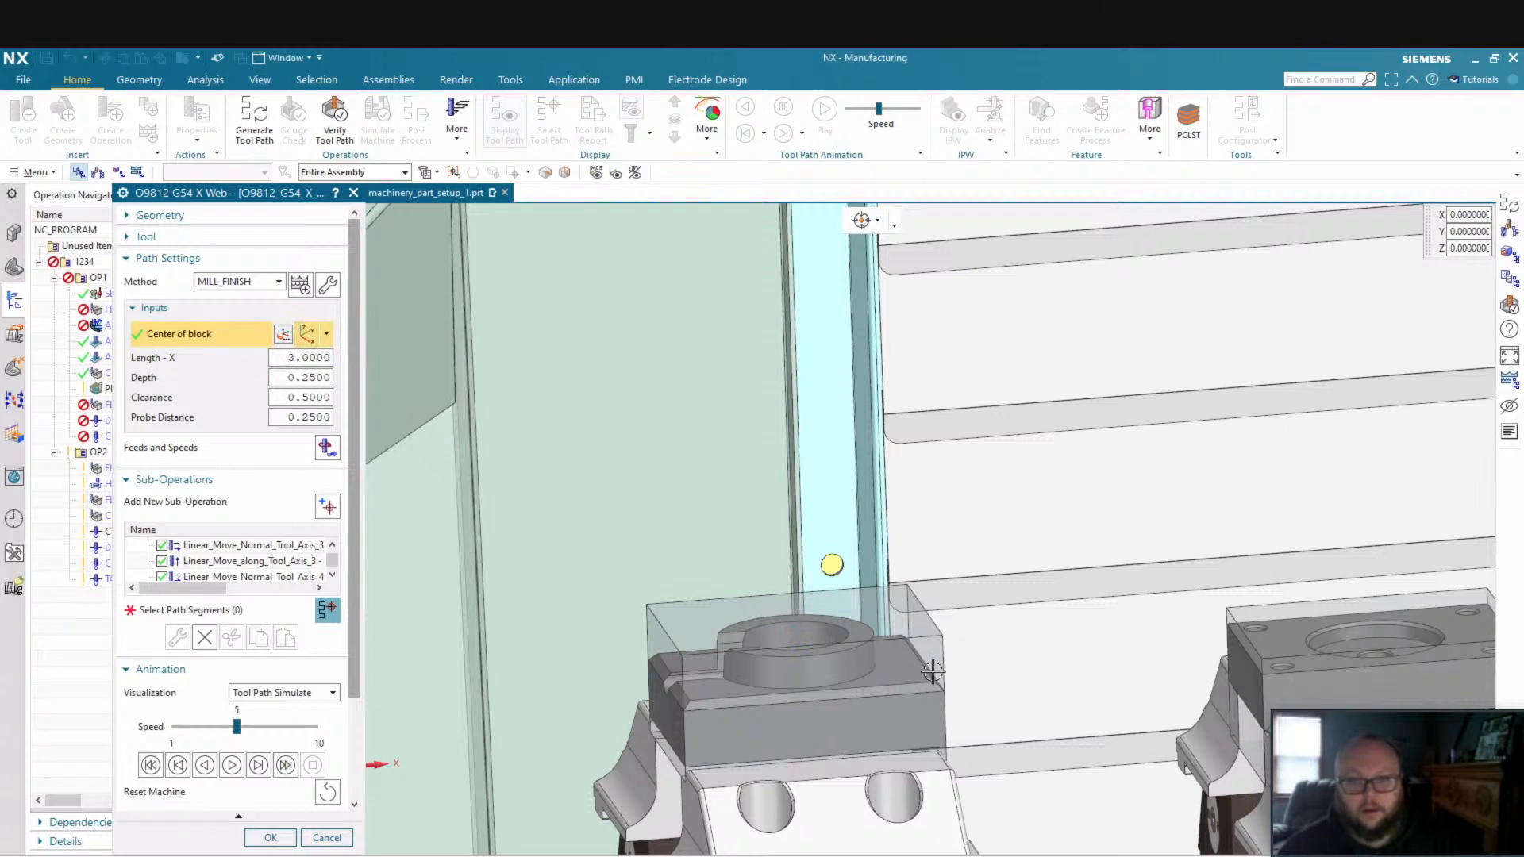
{"action": "left_click", "coordinate": [811, 644]}
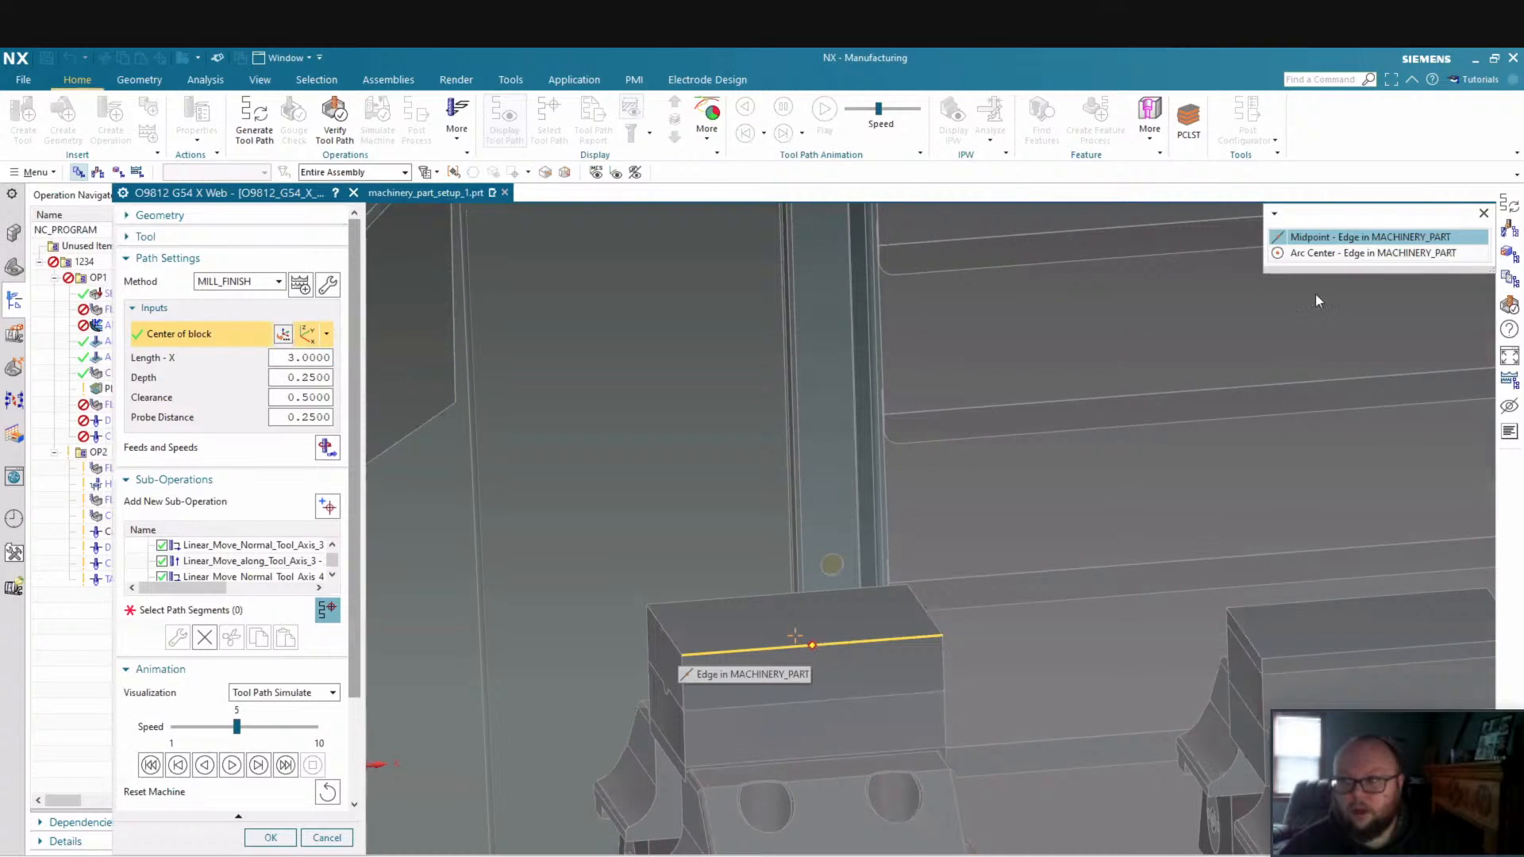
{"action": "left_click", "coordinate": [1349, 236]}
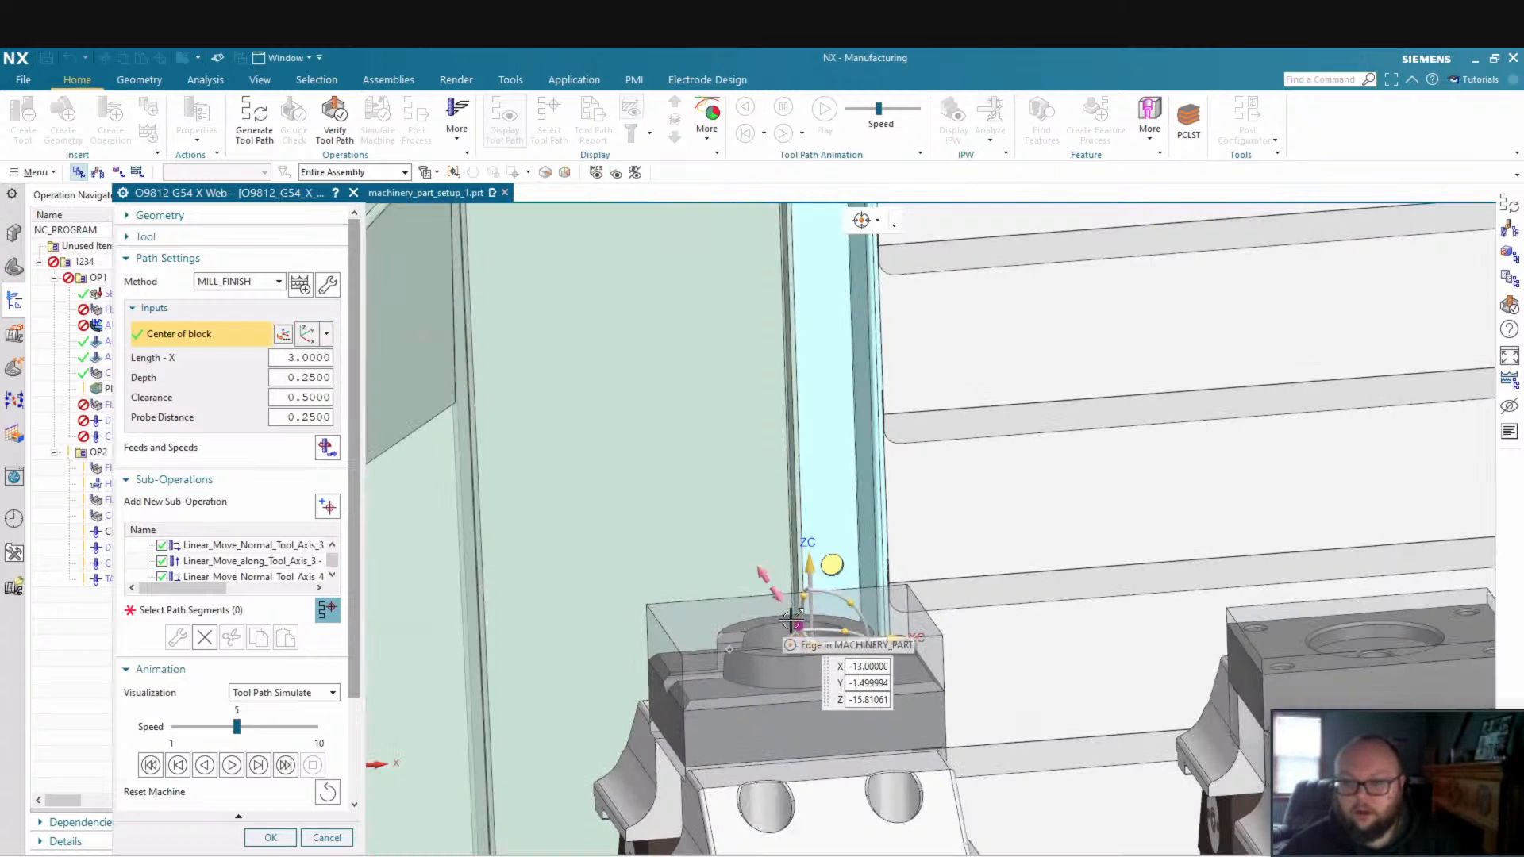
{"action": "left_click", "coordinate": [810, 565]}
{"action": "type", "text": "1."}
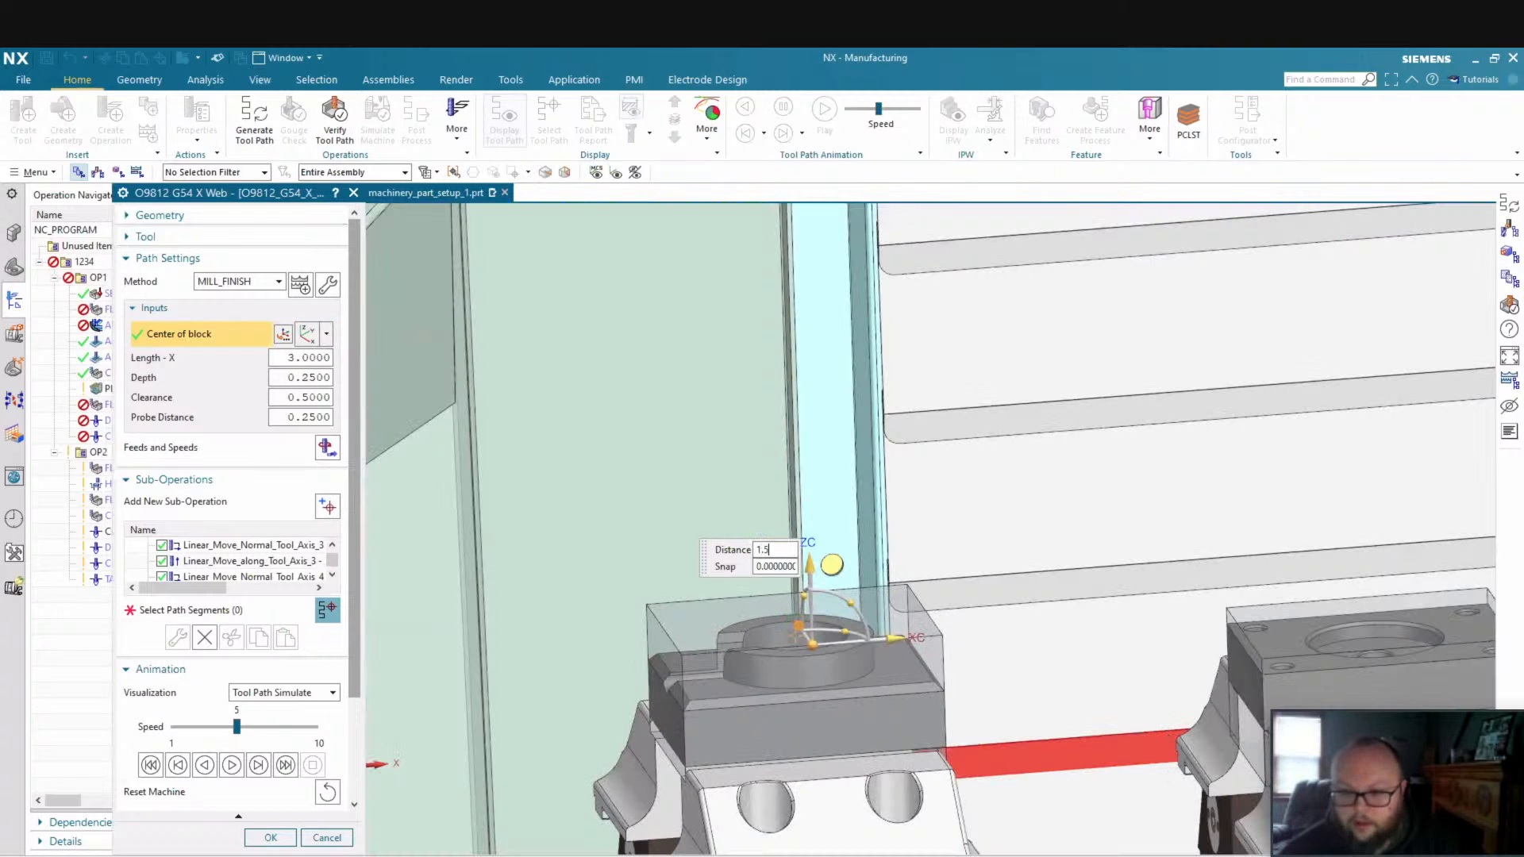
{"action": "type", "text": "5"}
{"action": "key", "text": "Return"}
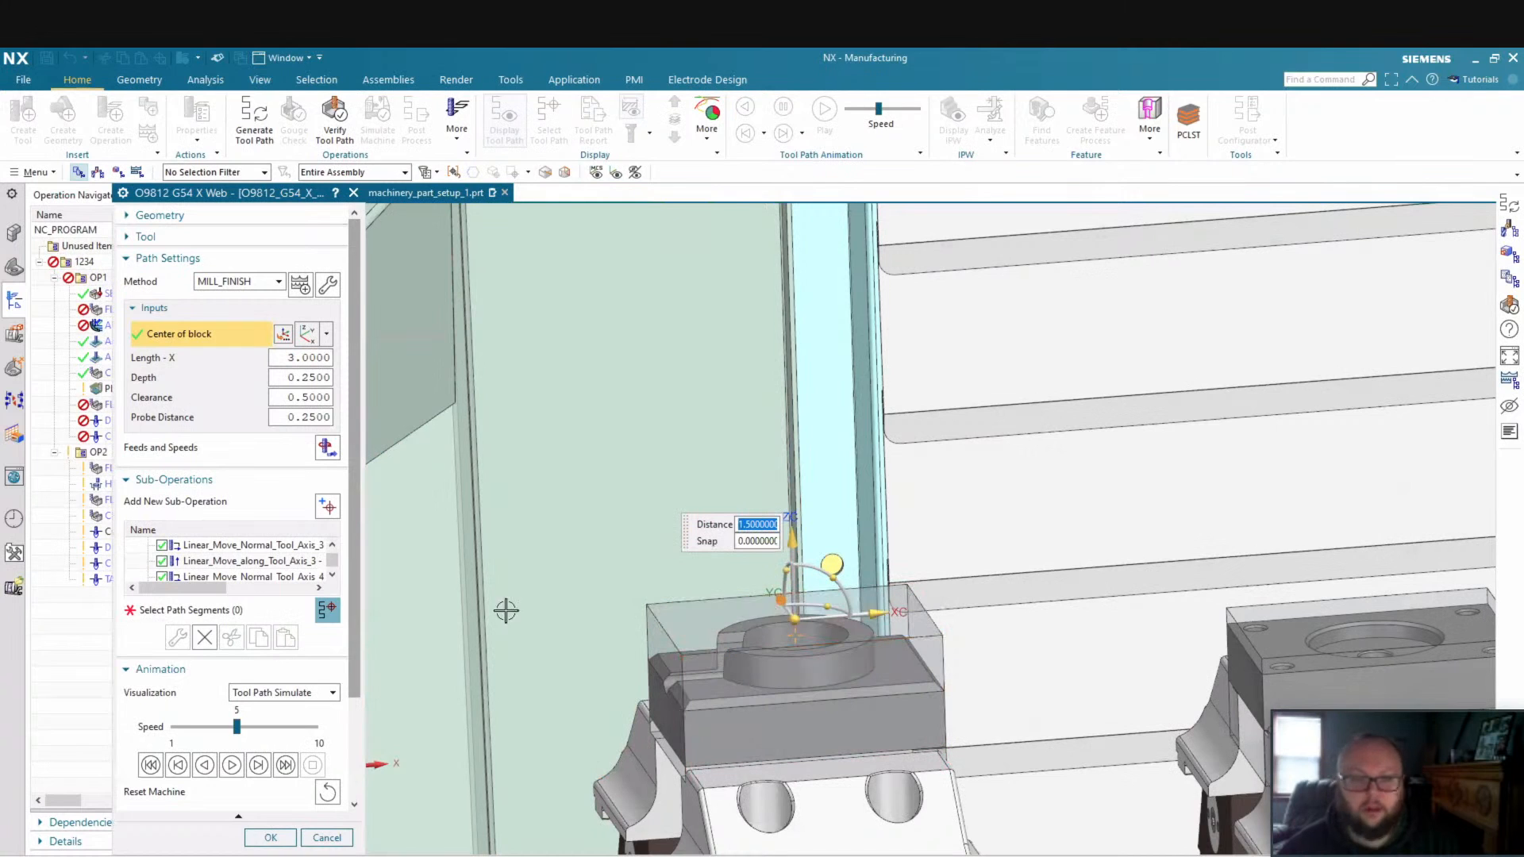
Set Length - X to 4 and generate the X web probing tool path
{"action": "double_click", "coordinate": [290, 358]}
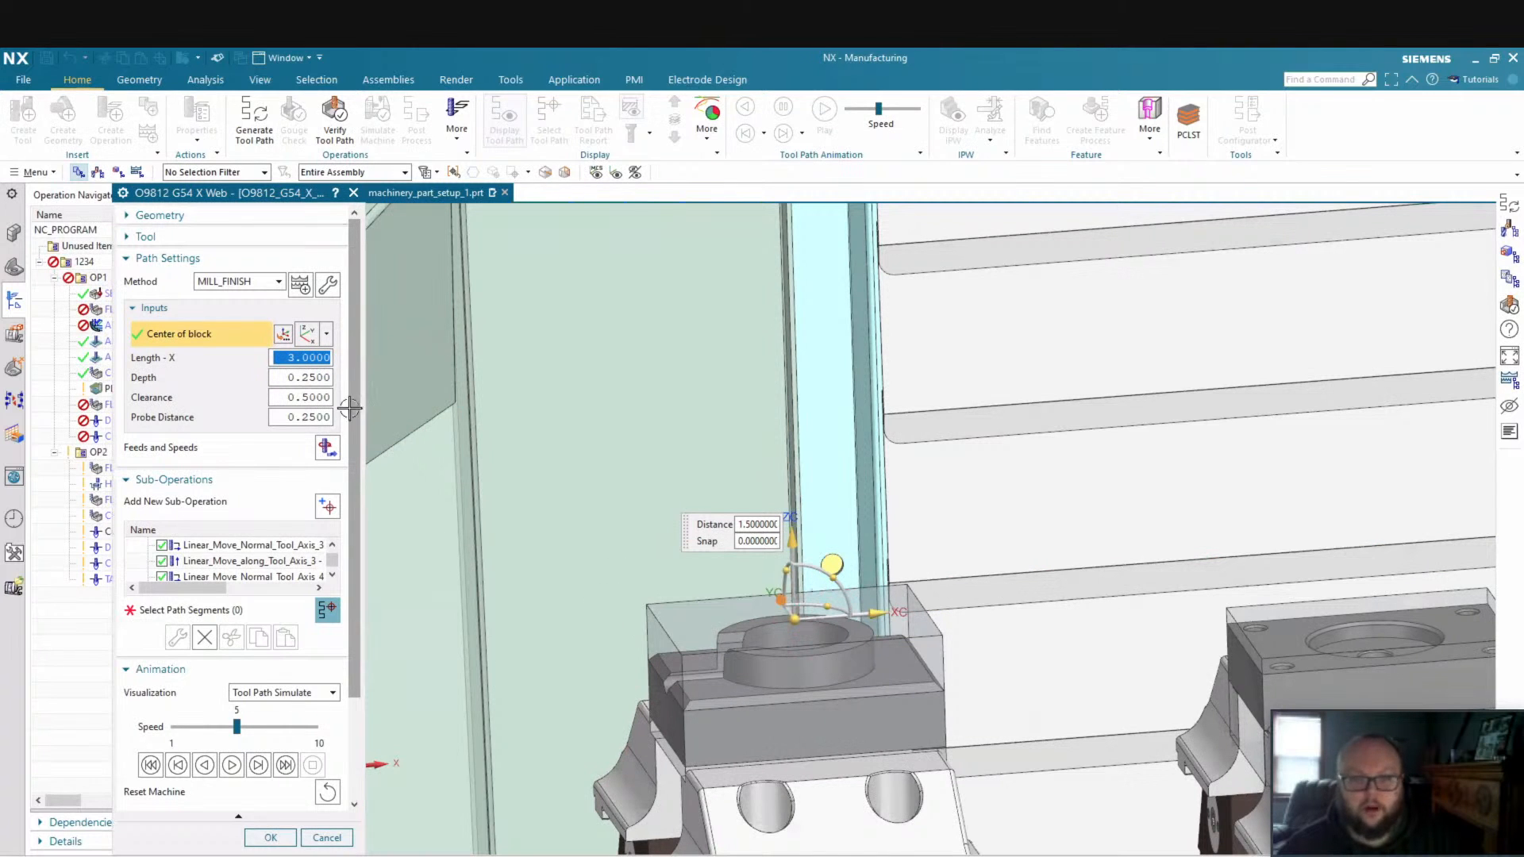
{"action": "type", "text": "4"}
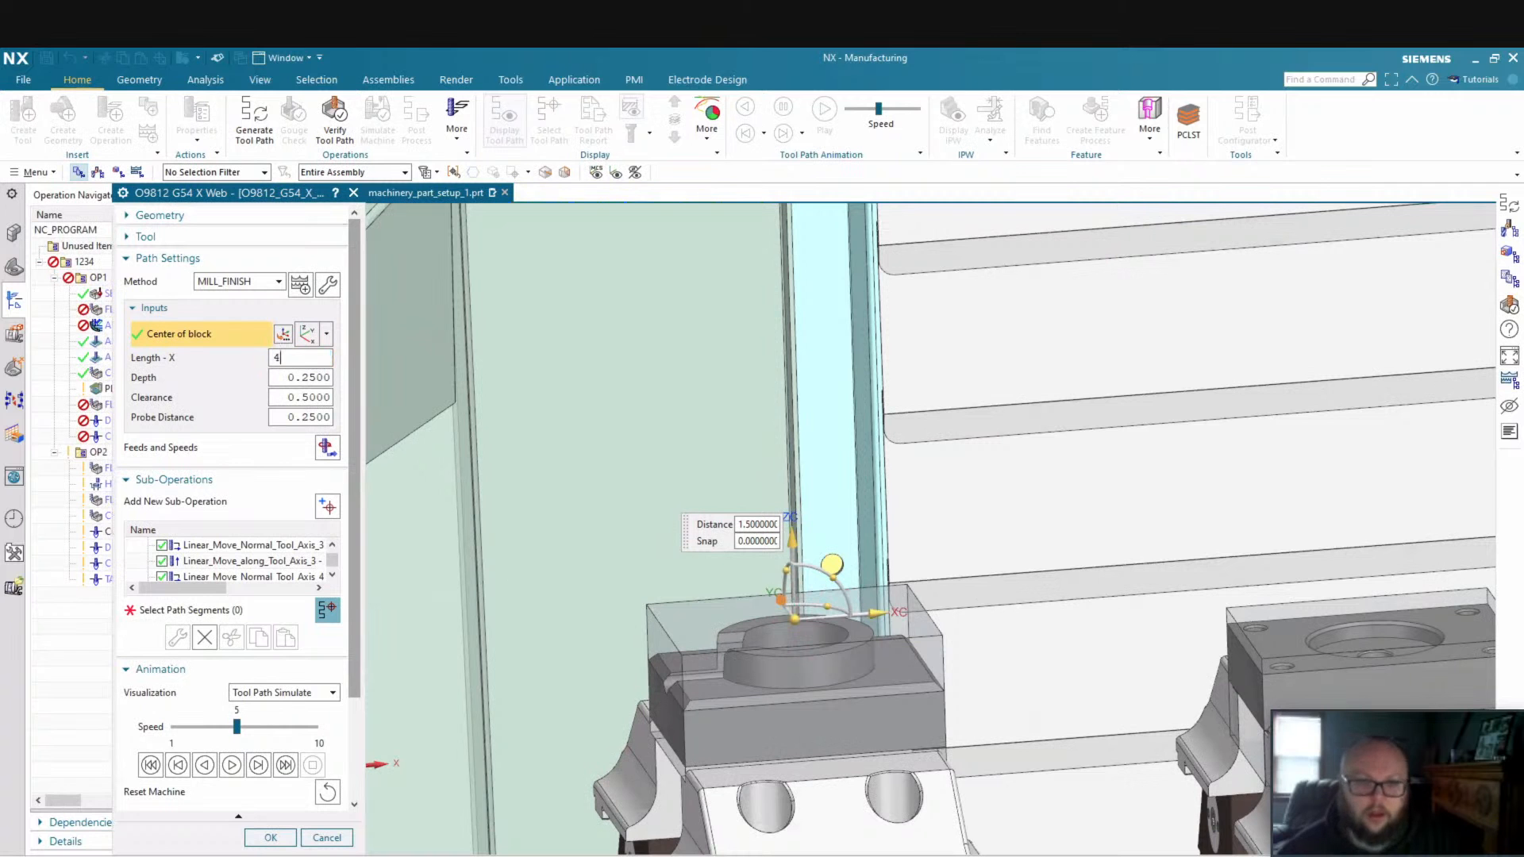
{"action": "key", "text": "Return"}
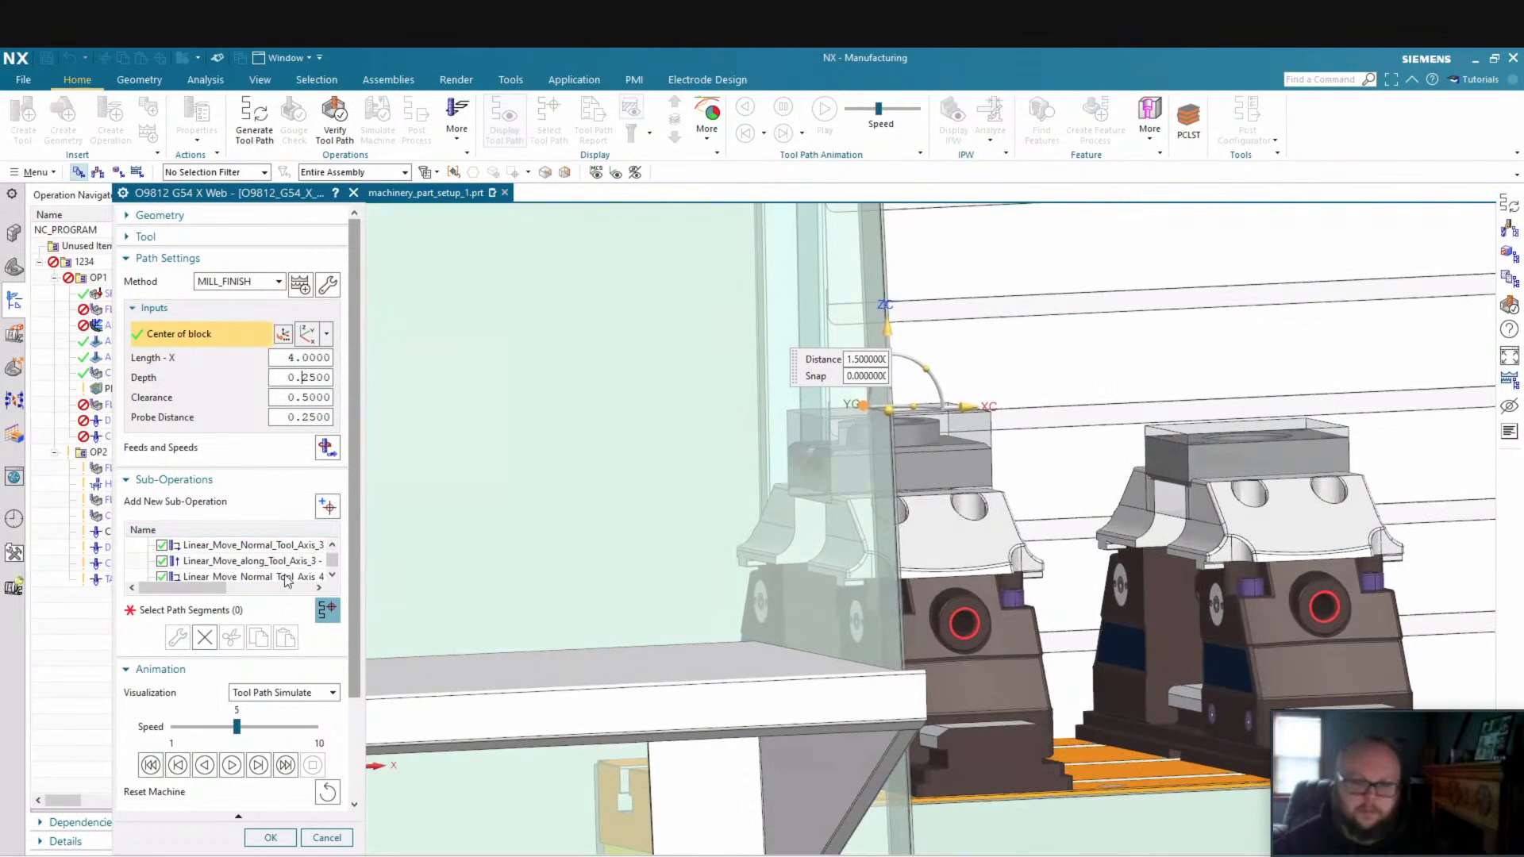
{"action": "scroll", "coordinate": [330, 765], "scroll_direction": "down", "scroll_amount": 2}
{"action": "scroll", "coordinate": [368, 715], "scroll_direction": "down", "scroll_amount": 4}
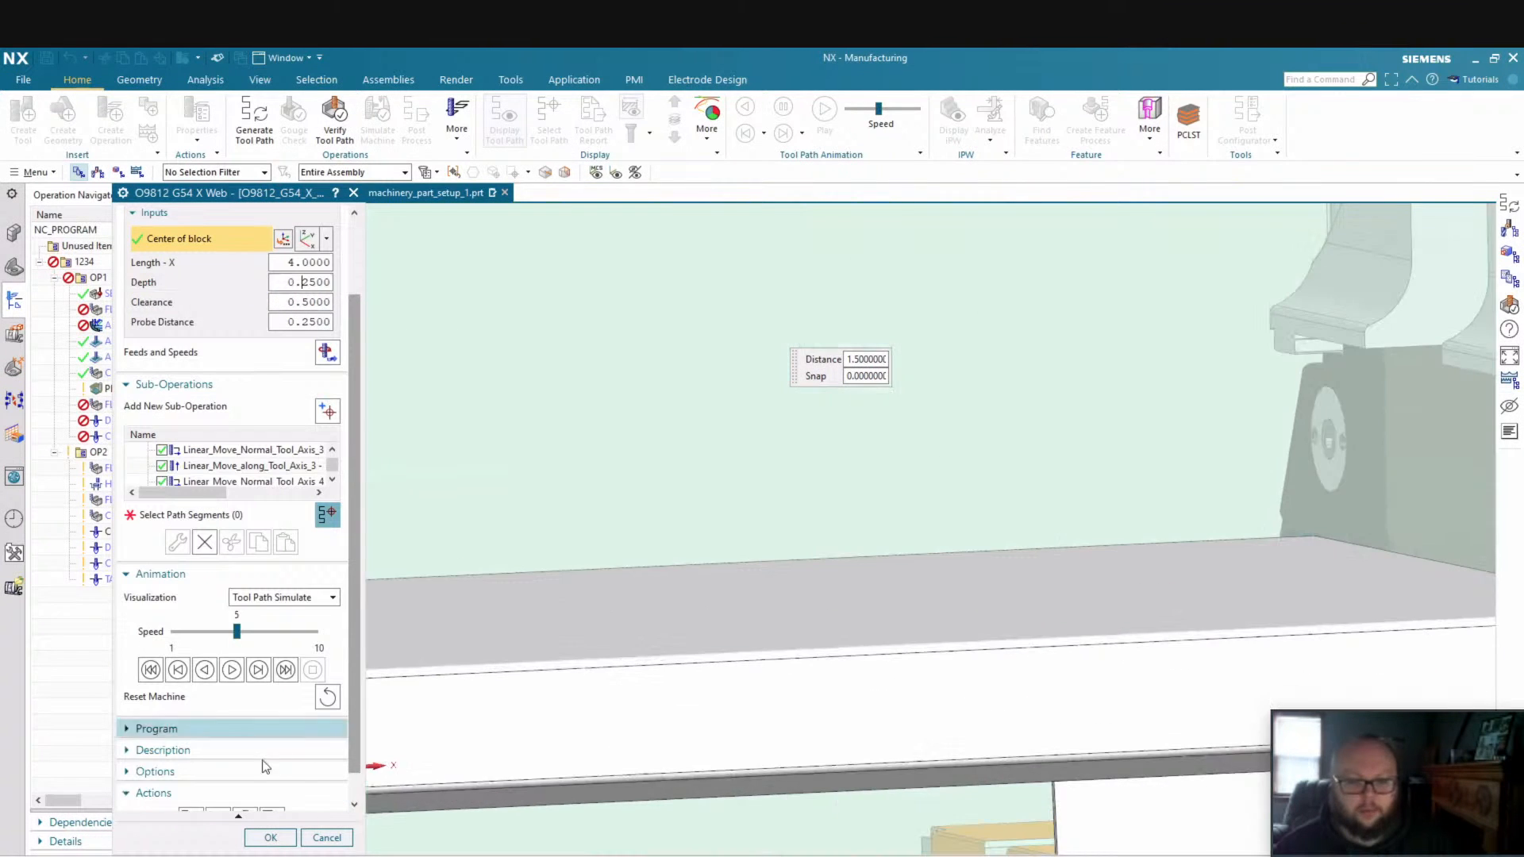
{"action": "scroll", "coordinate": [671, 572], "scroll_direction": "up", "scroll_amount": 6}
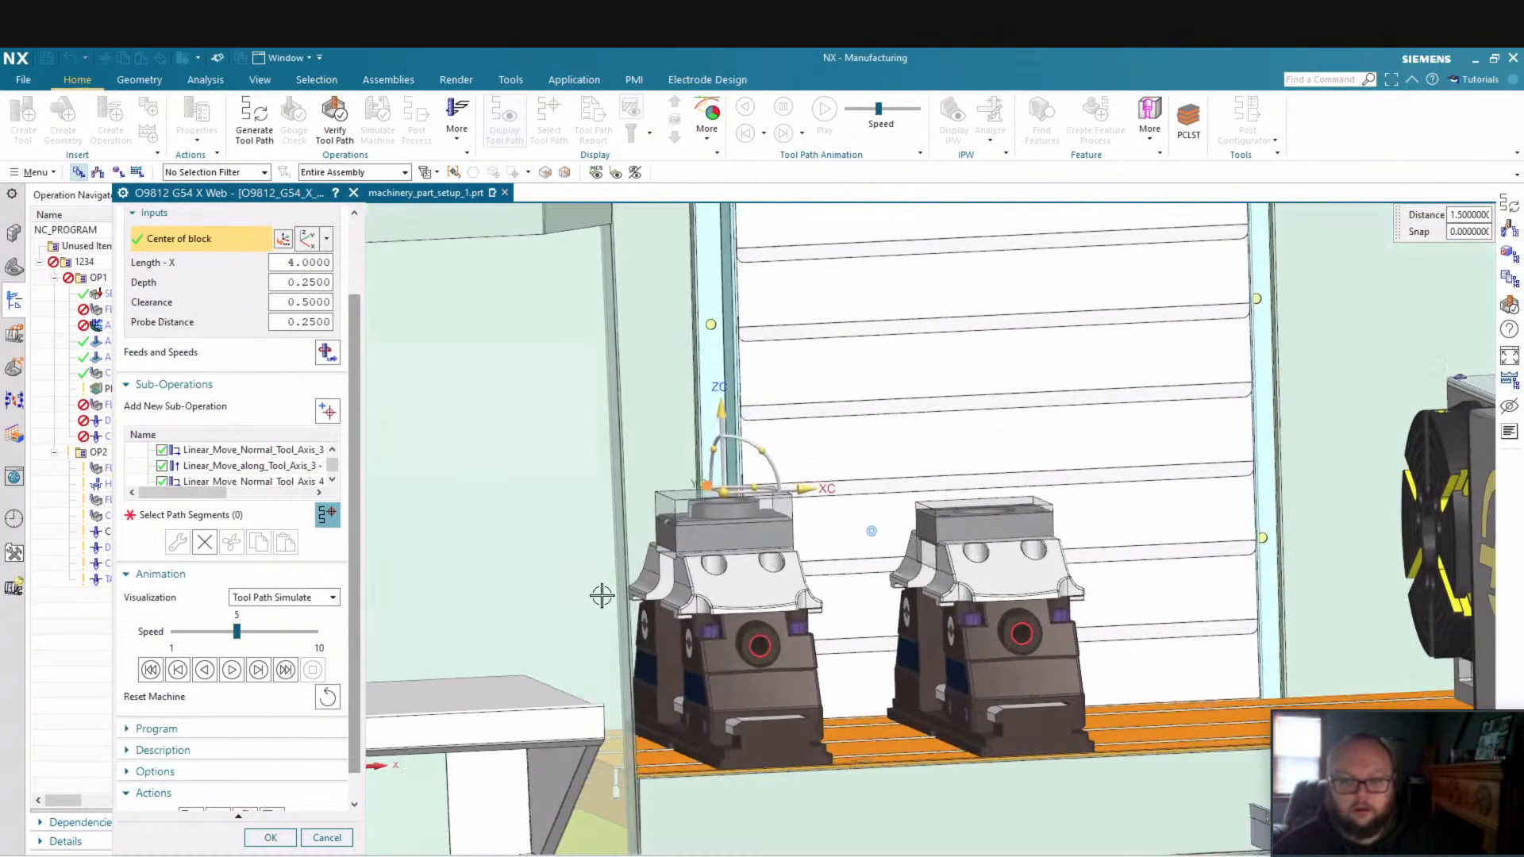
{"action": "scroll", "coordinate": [178, 800], "scroll_direction": "down", "scroll_amount": 2}
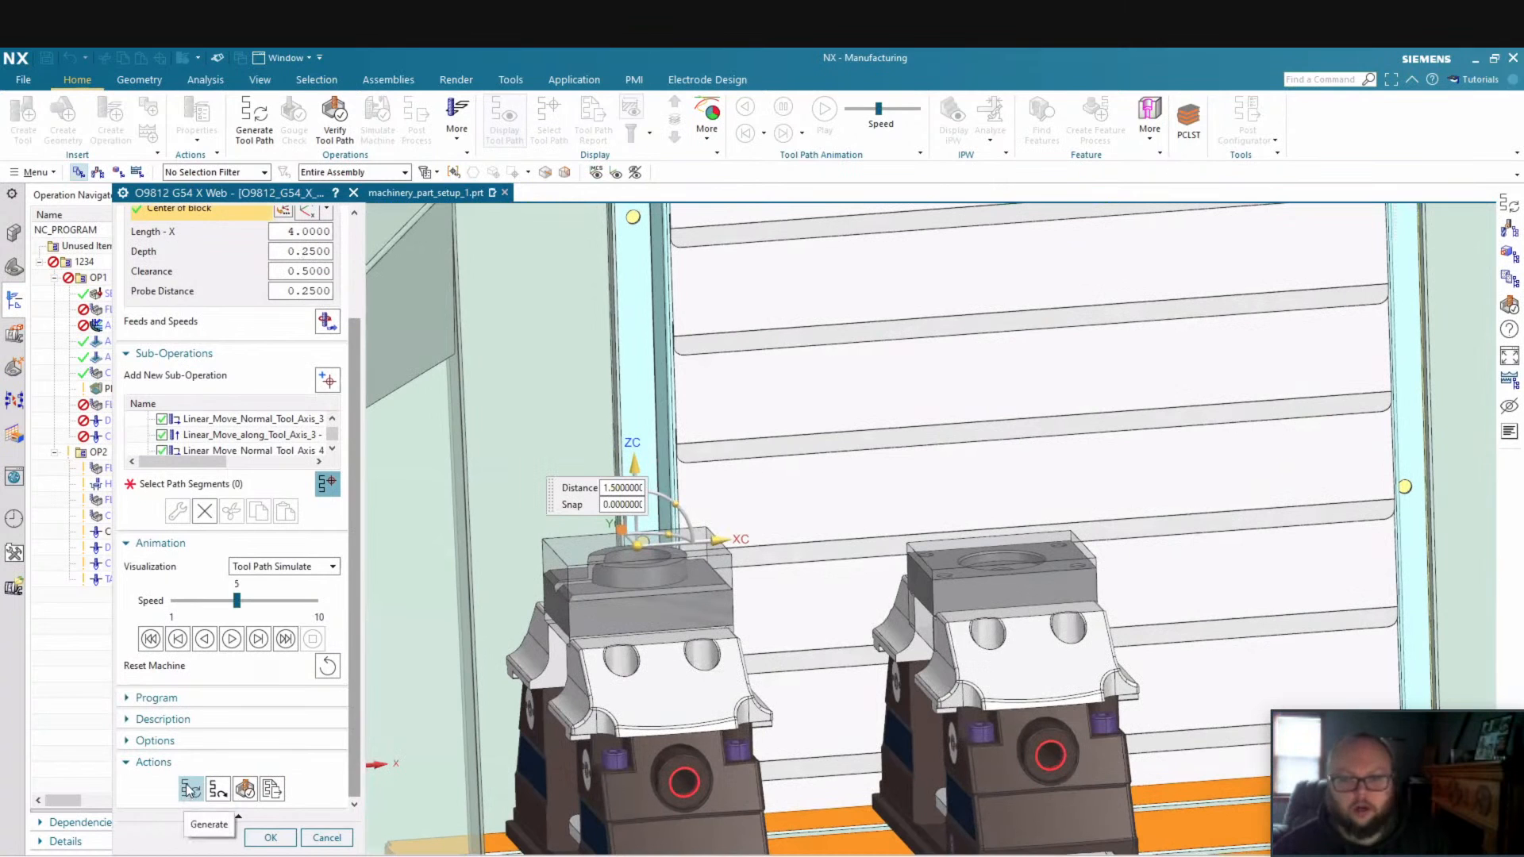
{"action": "left_click", "coordinate": [188, 787]}
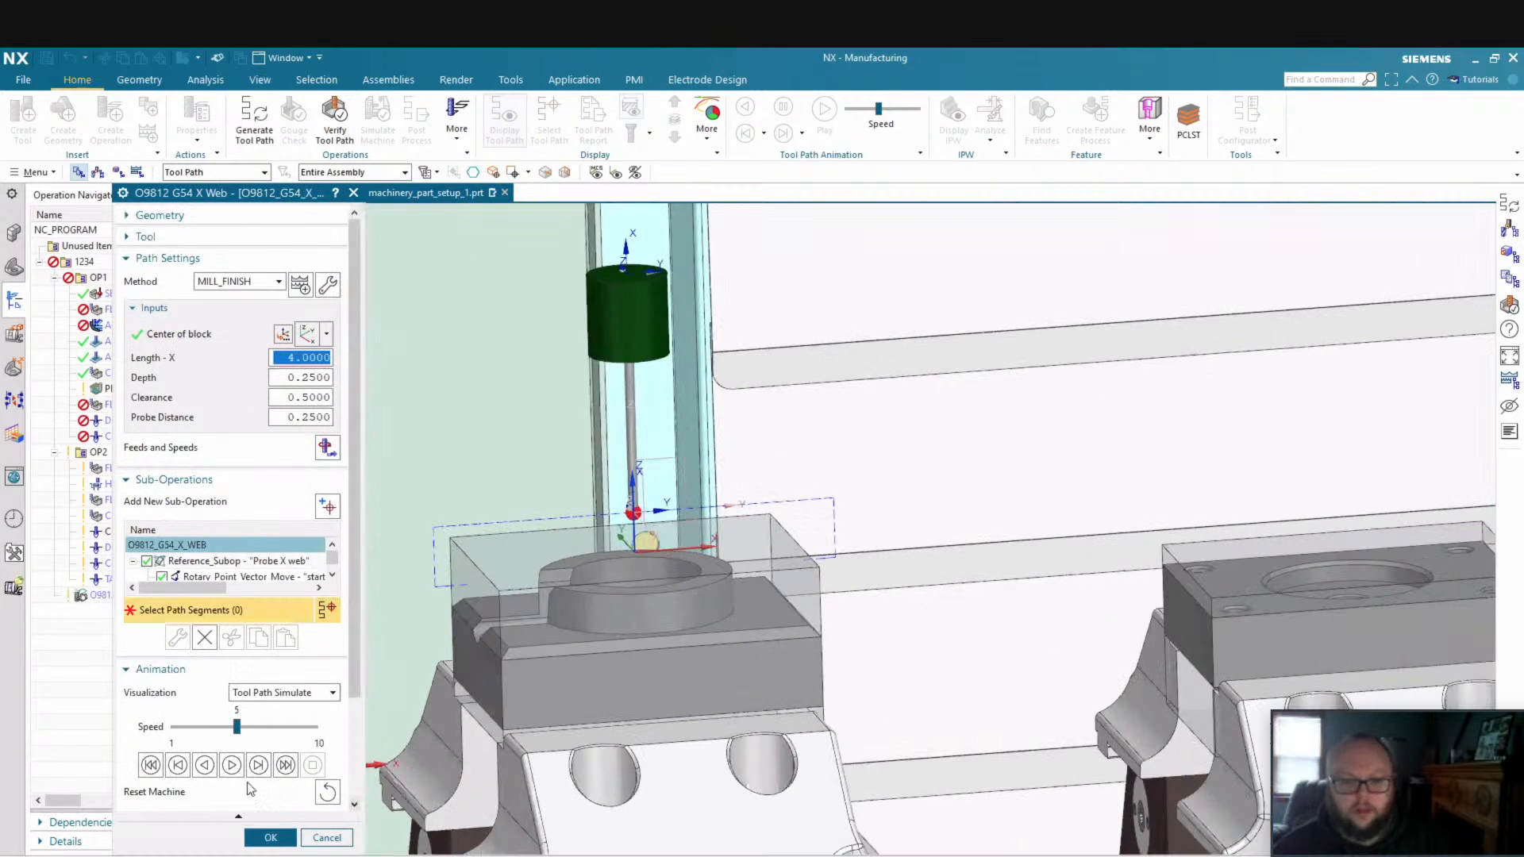
Verify the X web tool path by stepping through the probe motions on both sides of the stock, and close the visualization
{"action": "left_click", "coordinate": [270, 788]}
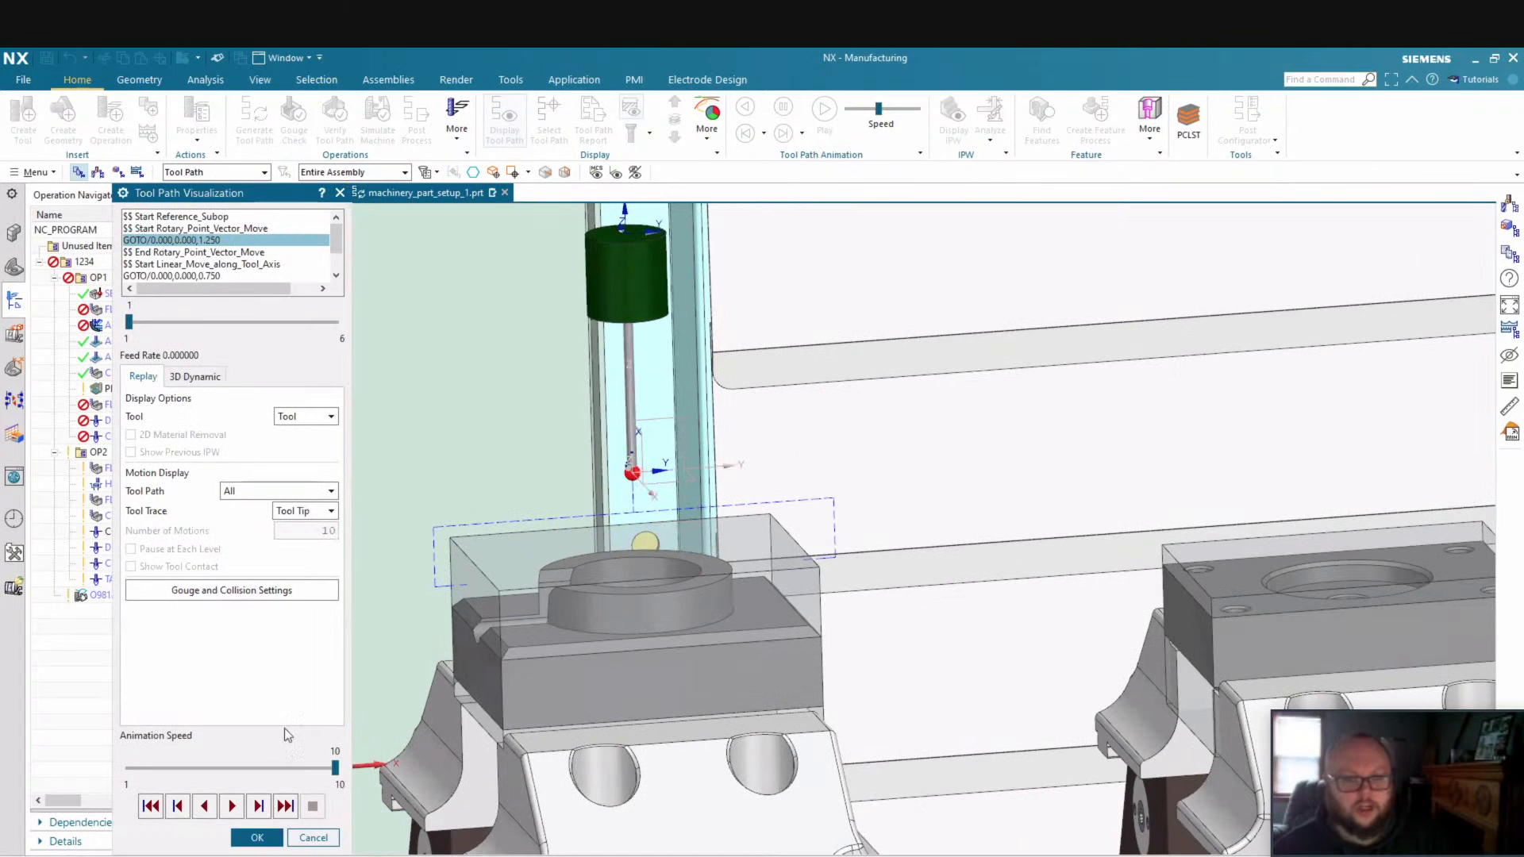
{"action": "left_click", "coordinate": [258, 807]}
{"action": "left_click", "coordinate": [259, 807]}
{"action": "left_click", "coordinate": [266, 810]}
{"action": "left_click", "coordinate": [265, 810]}
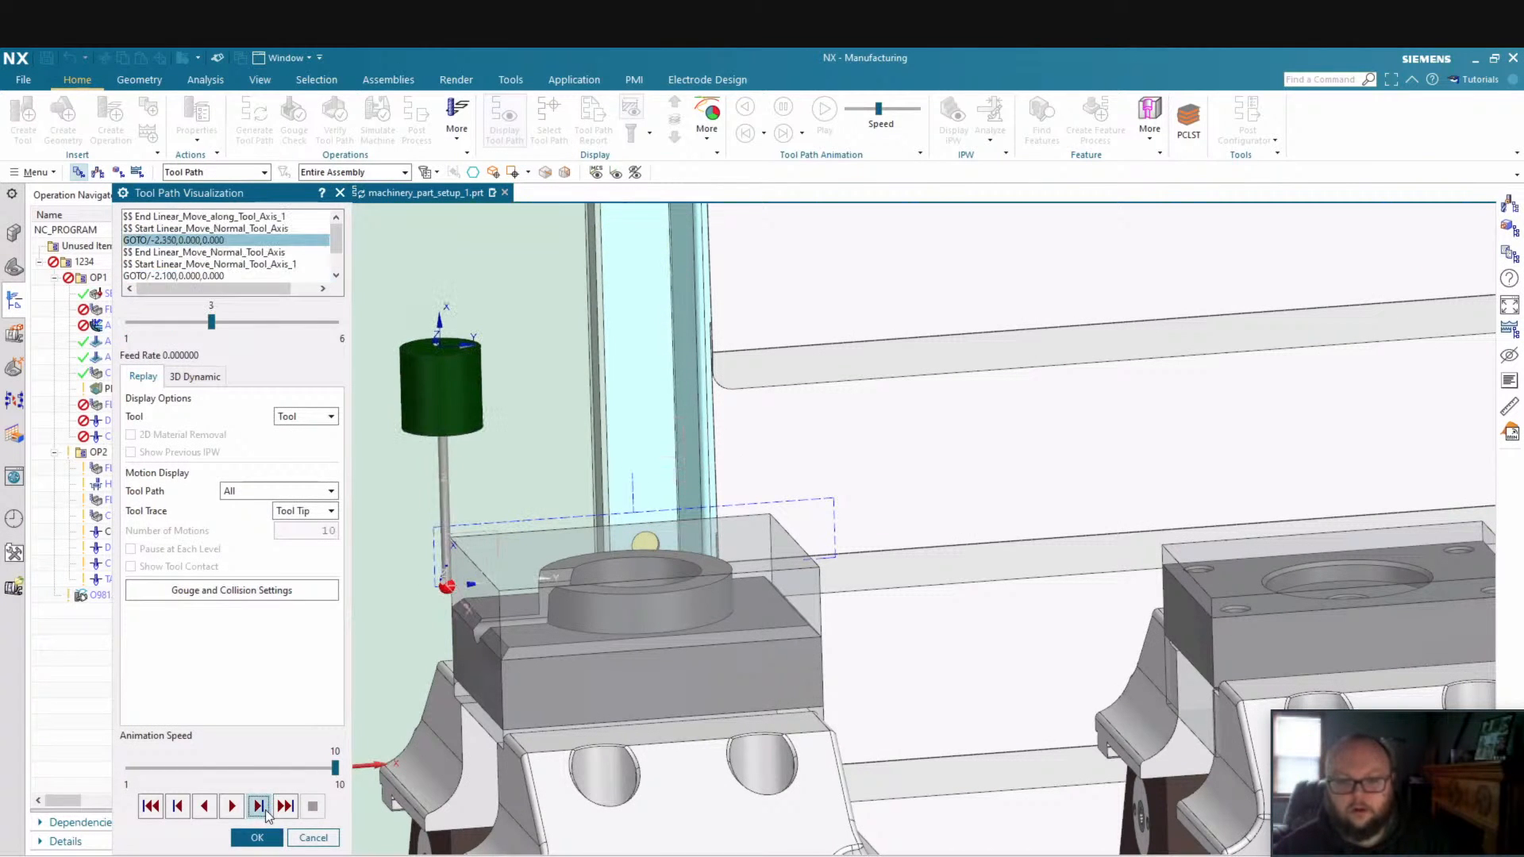
{"action": "left_click", "coordinate": [266, 810]}
{"action": "left_click", "coordinate": [266, 811]}
{"action": "left_click", "coordinate": [259, 806]}
{"action": "left_click", "coordinate": [259, 807]}
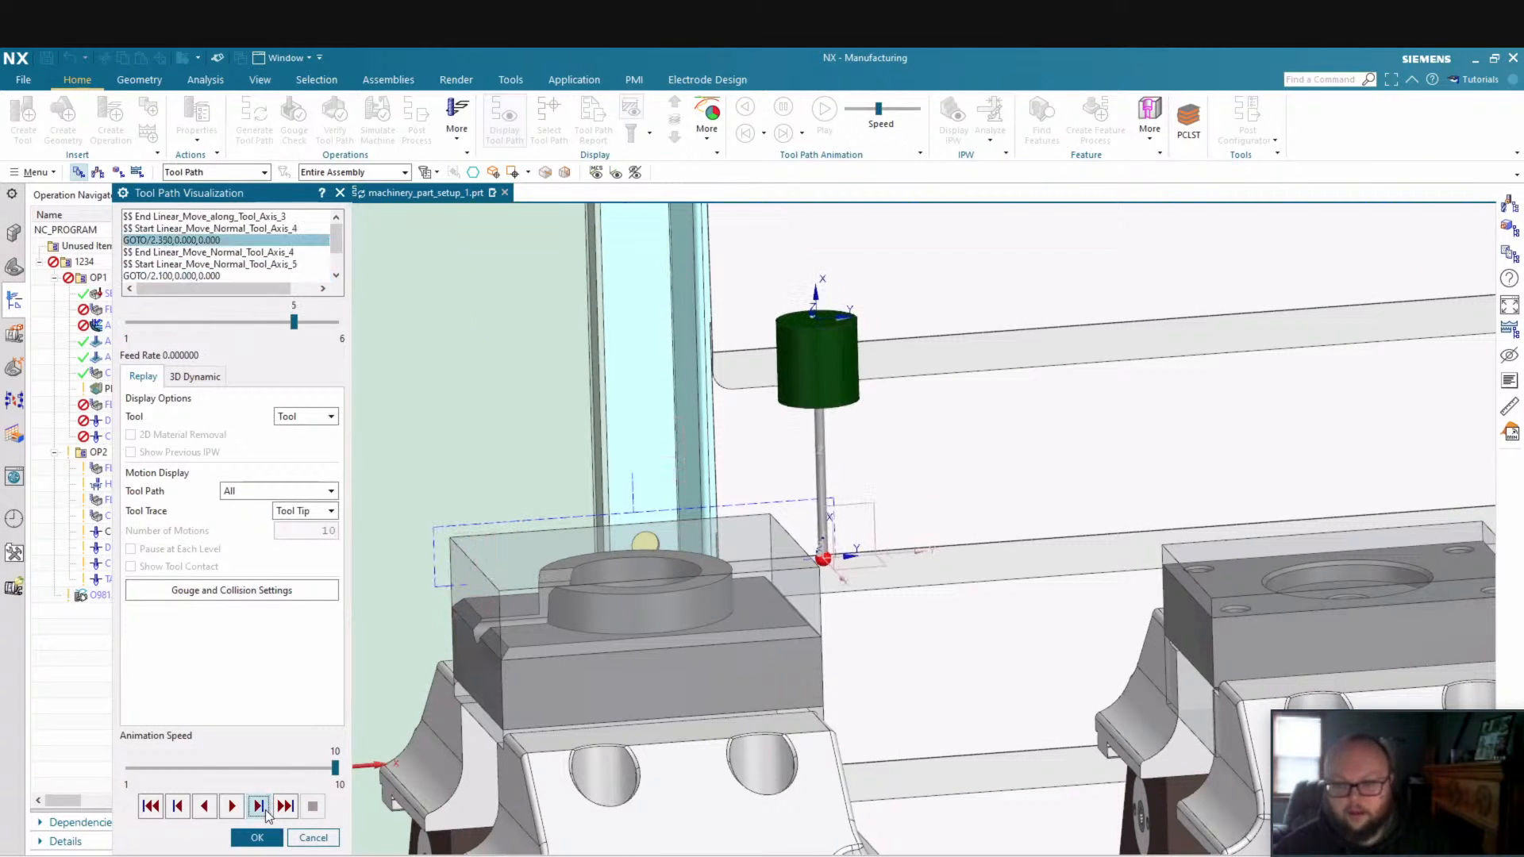
{"action": "left_click", "coordinate": [260, 806]}
{"action": "left_click", "coordinate": [259, 806]}
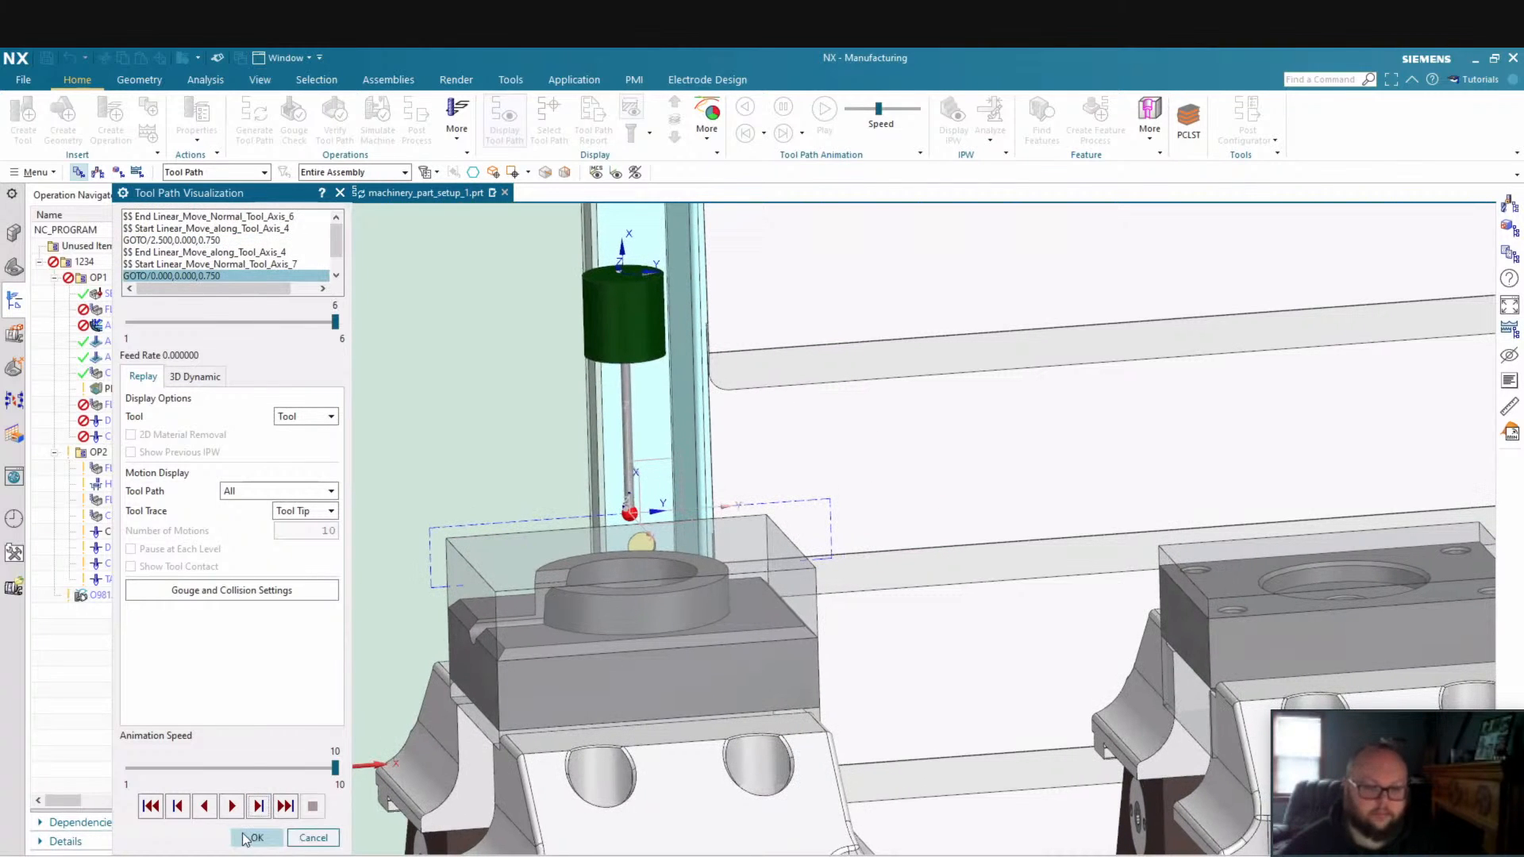
{"action": "left_click", "coordinate": [253, 836]}
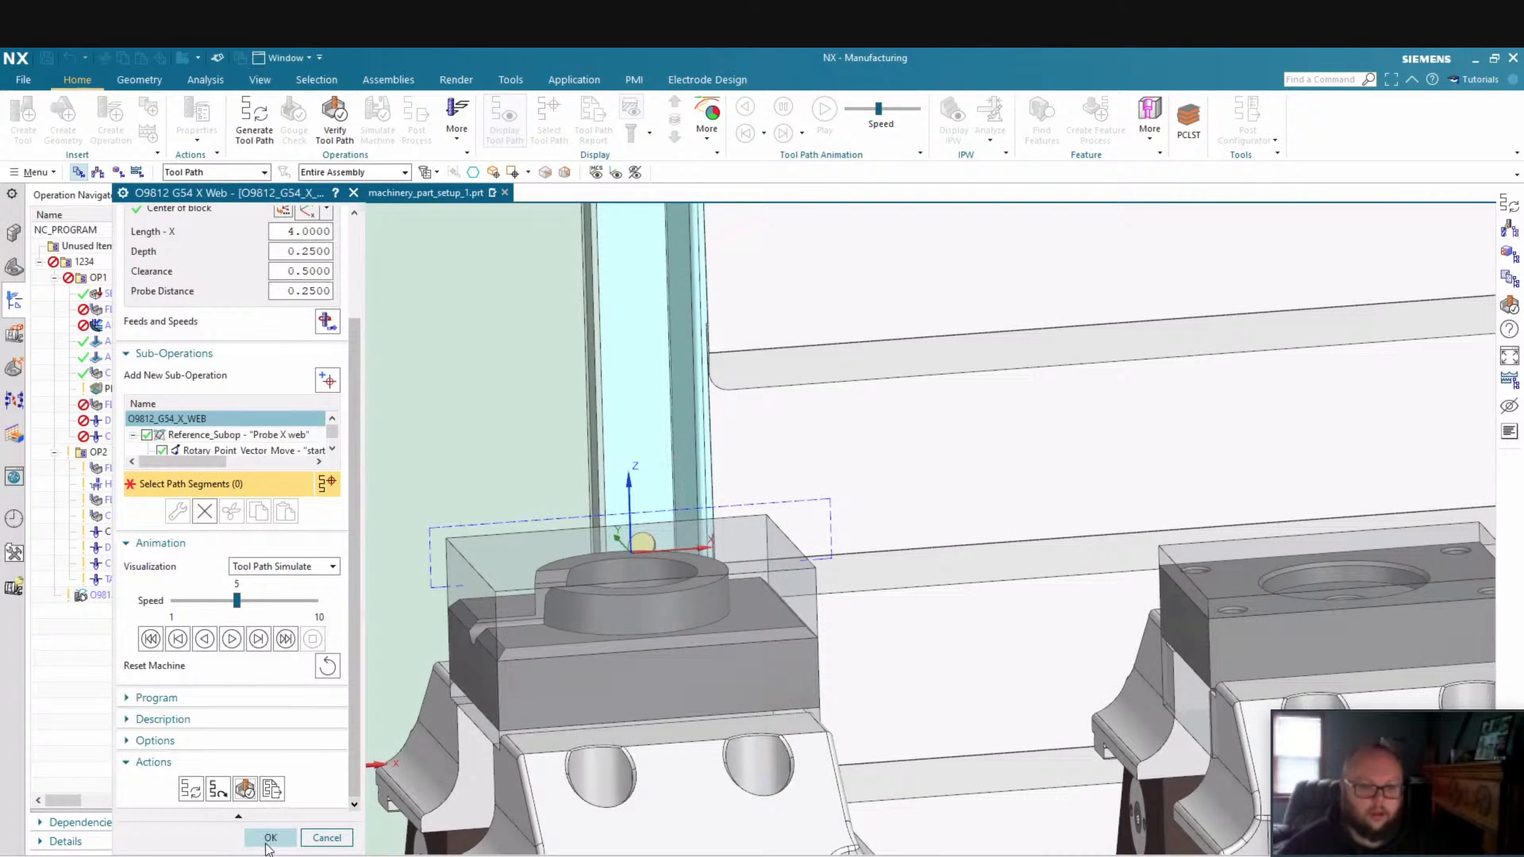
Accept the X web operation and move O9812_G54_X_WEB into OP1 directly after SET_G54_Z, confirming the order change
{"action": "left_click", "coordinate": [269, 838]}
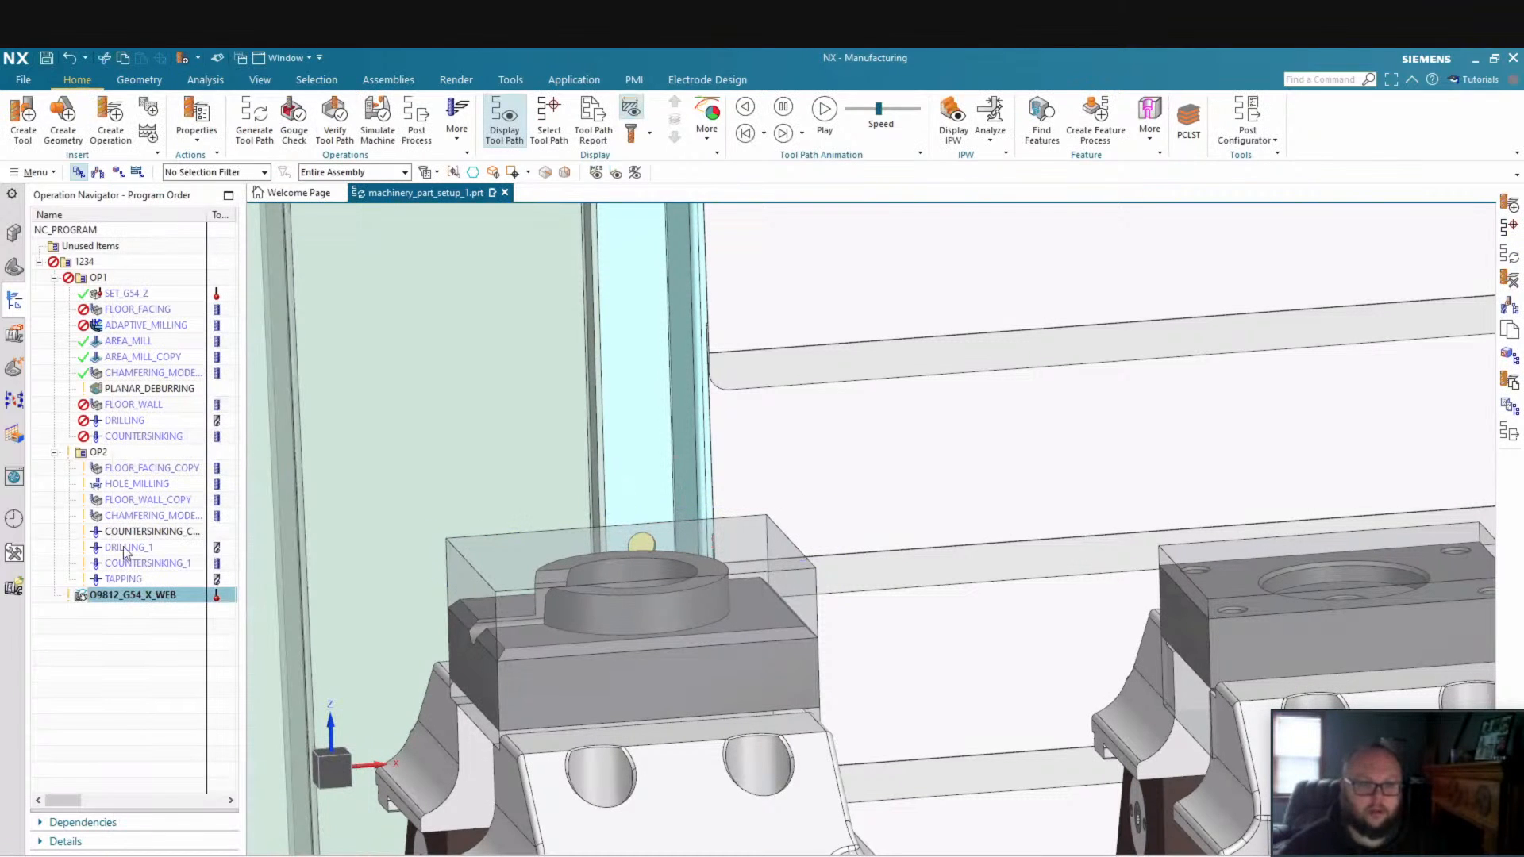
{"action": "left_click_drag", "start_coordinate": [120, 597], "coordinate": [121, 309]}
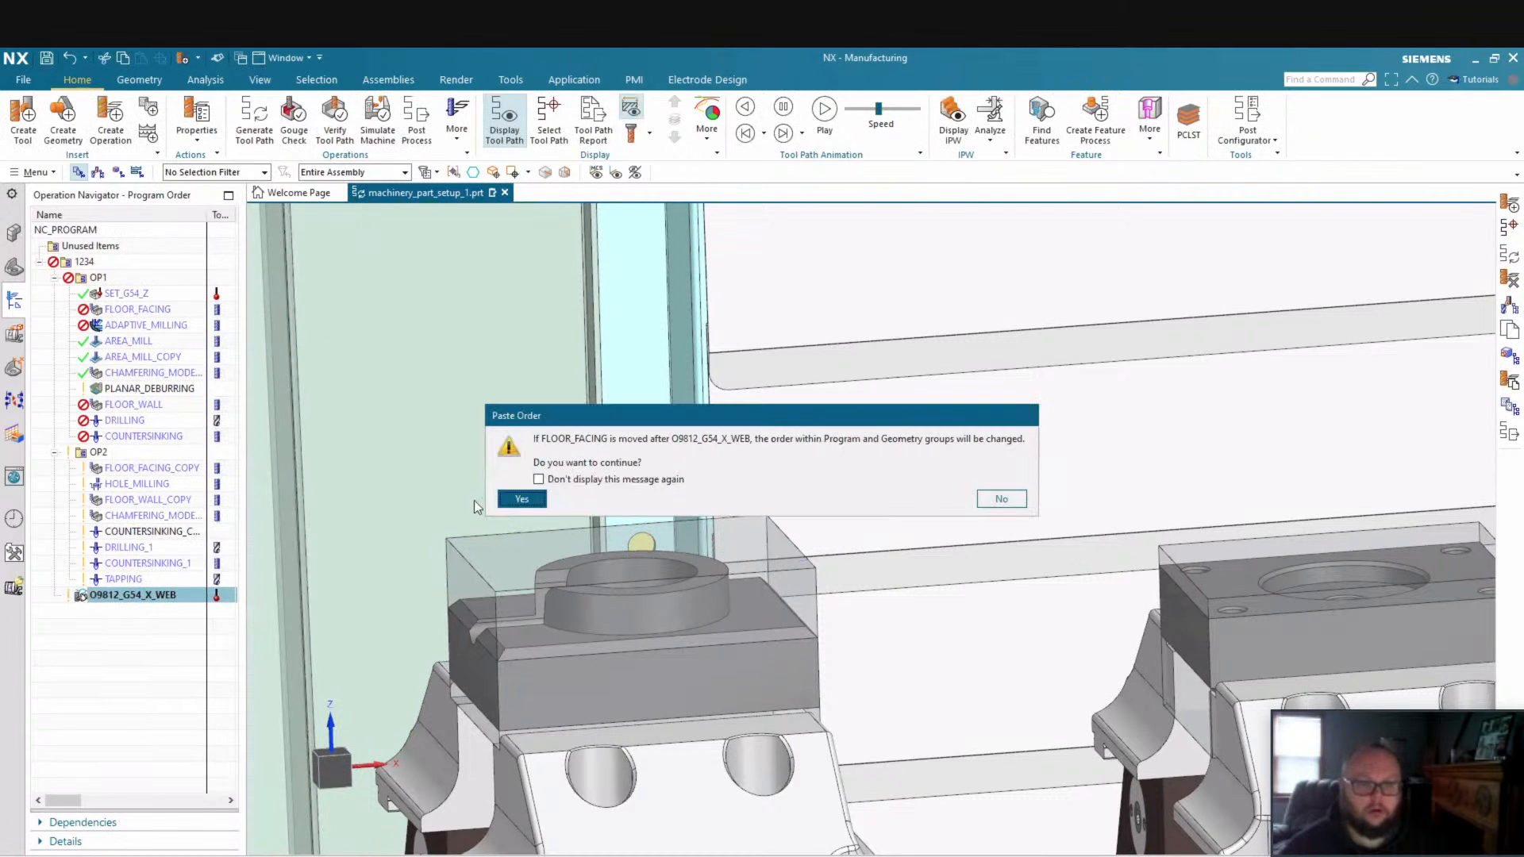
{"action": "left_click", "coordinate": [522, 498]}
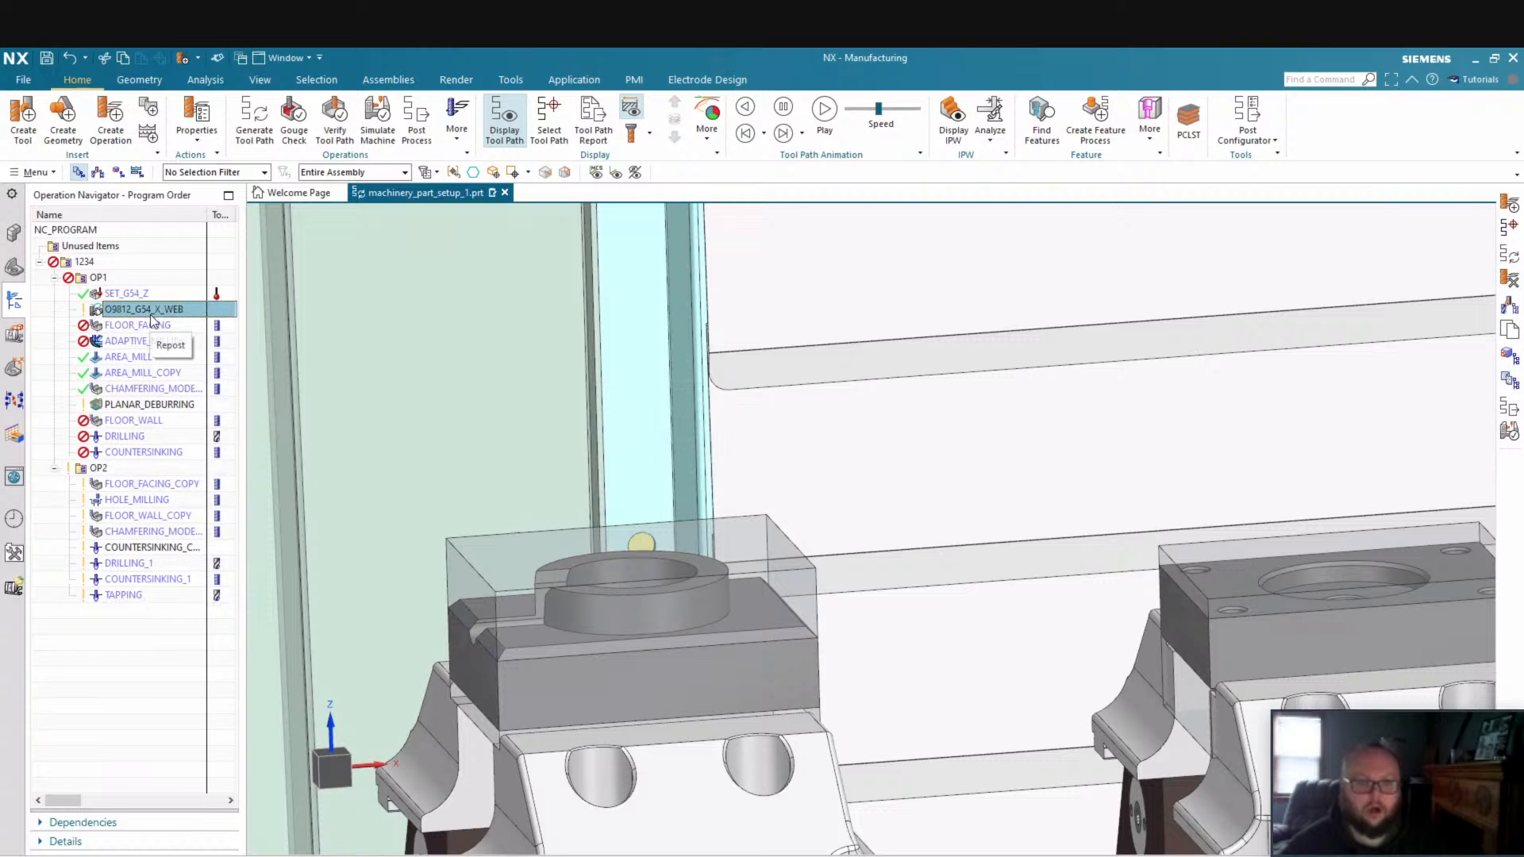
Insert an O9812_G54_Y_WEB operation of subtype P9812_Y_Web in program OP1 with tool UGTI0402_001, geometry WORKPIECE_OP1 and method MILL_FINISH
{"action": "right_click", "coordinate": [153, 318]}
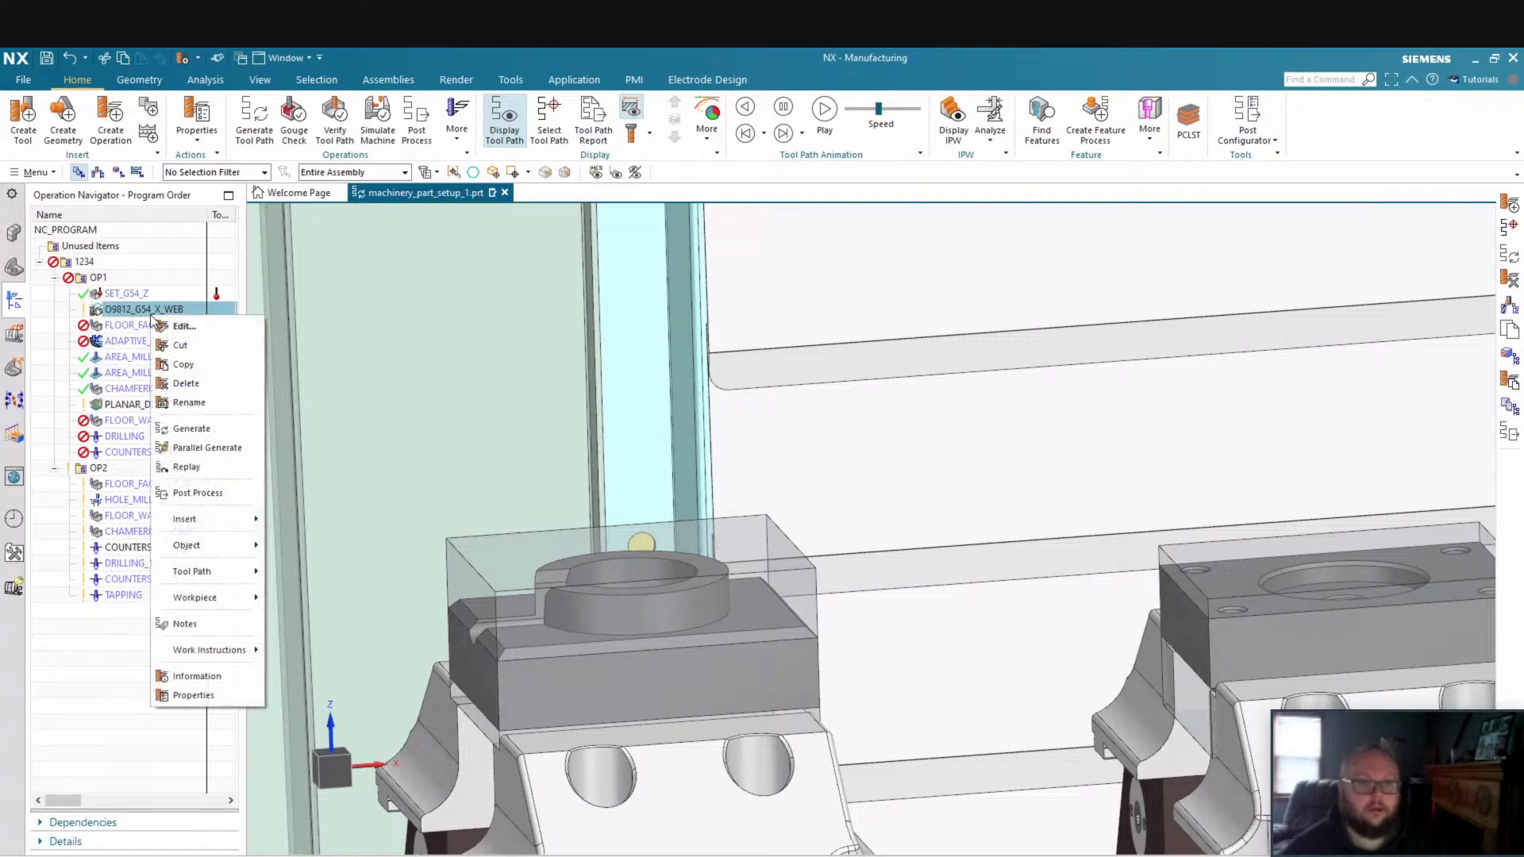
{"action": "right_click", "coordinate": [109, 311]}
{"action": "mouse_move", "coordinate": [198, 540]}
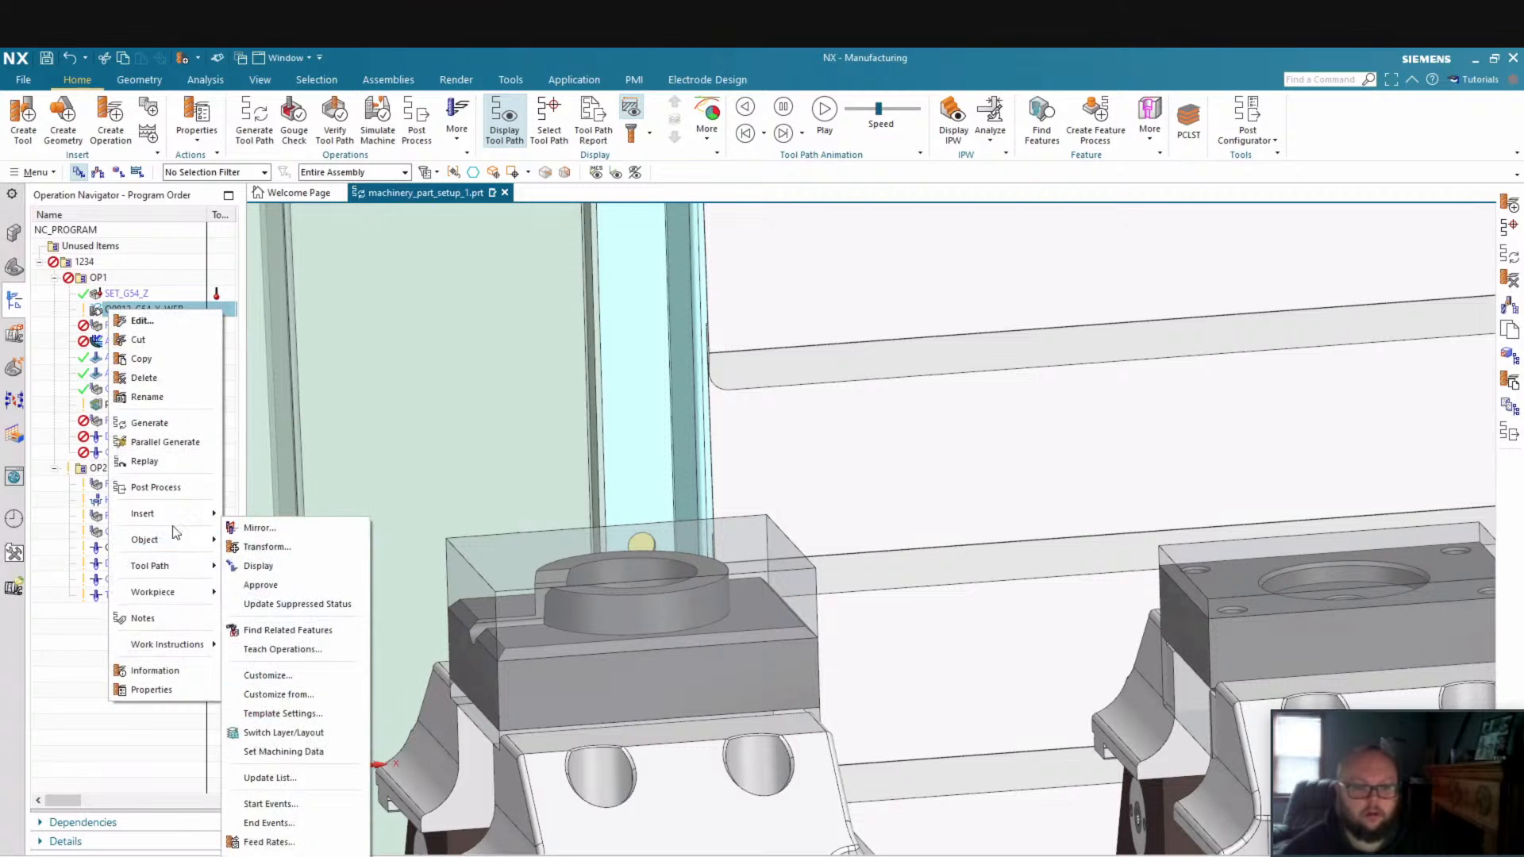
{"action": "mouse_move", "coordinate": [177, 515]}
{"action": "left_click", "coordinate": [279, 523]}
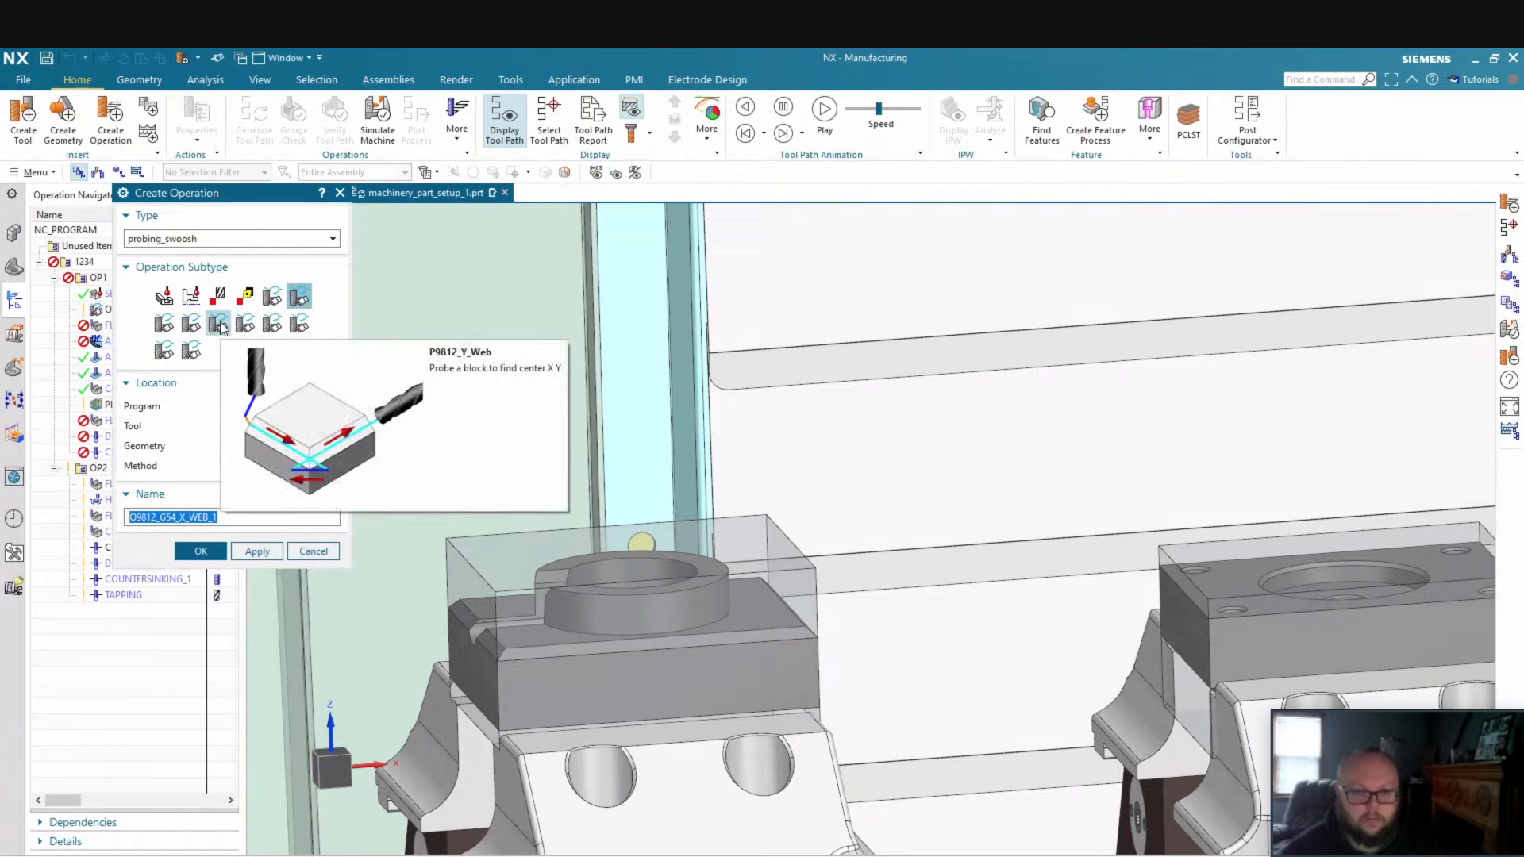
{"action": "left_click", "coordinate": [219, 323]}
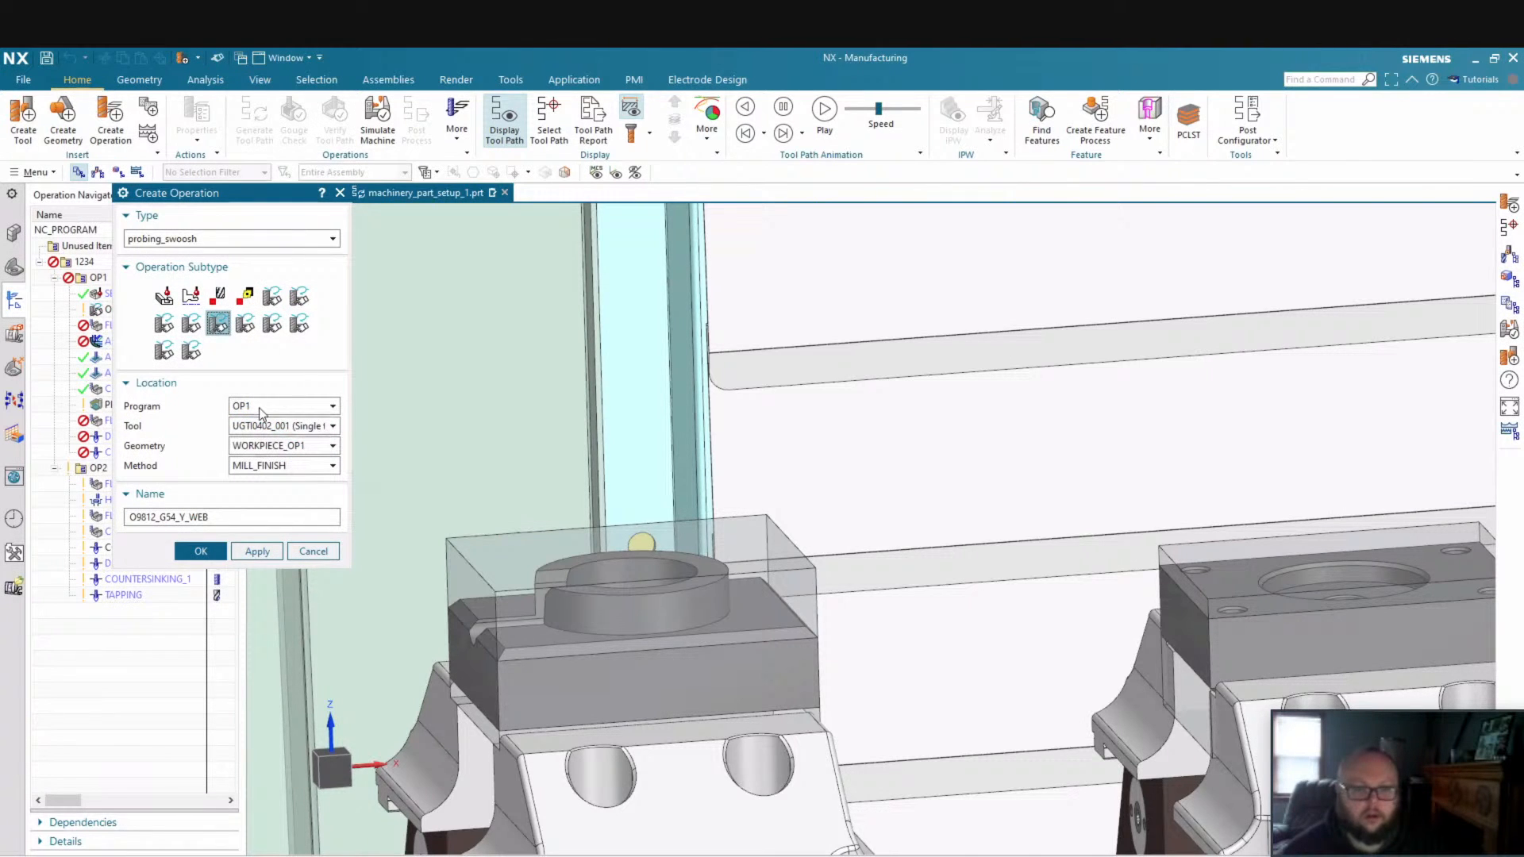
{"action": "left_click", "coordinate": [201, 550]}
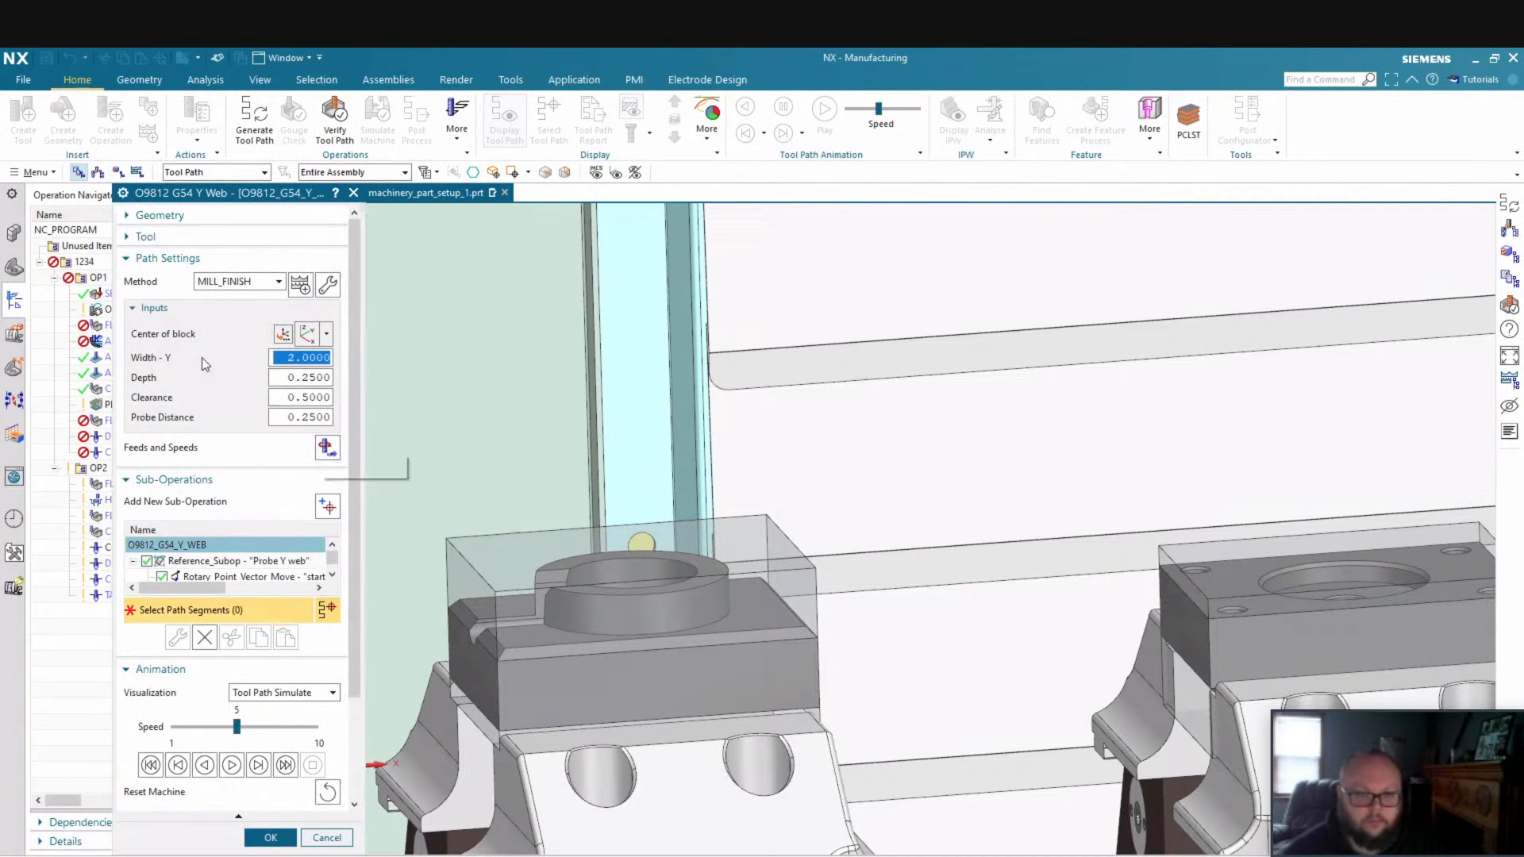
Place the Y web's center of block at the stock's top front edge midpoint and shift it 1.5 along YC
{"action": "left_click", "coordinate": [208, 341]}
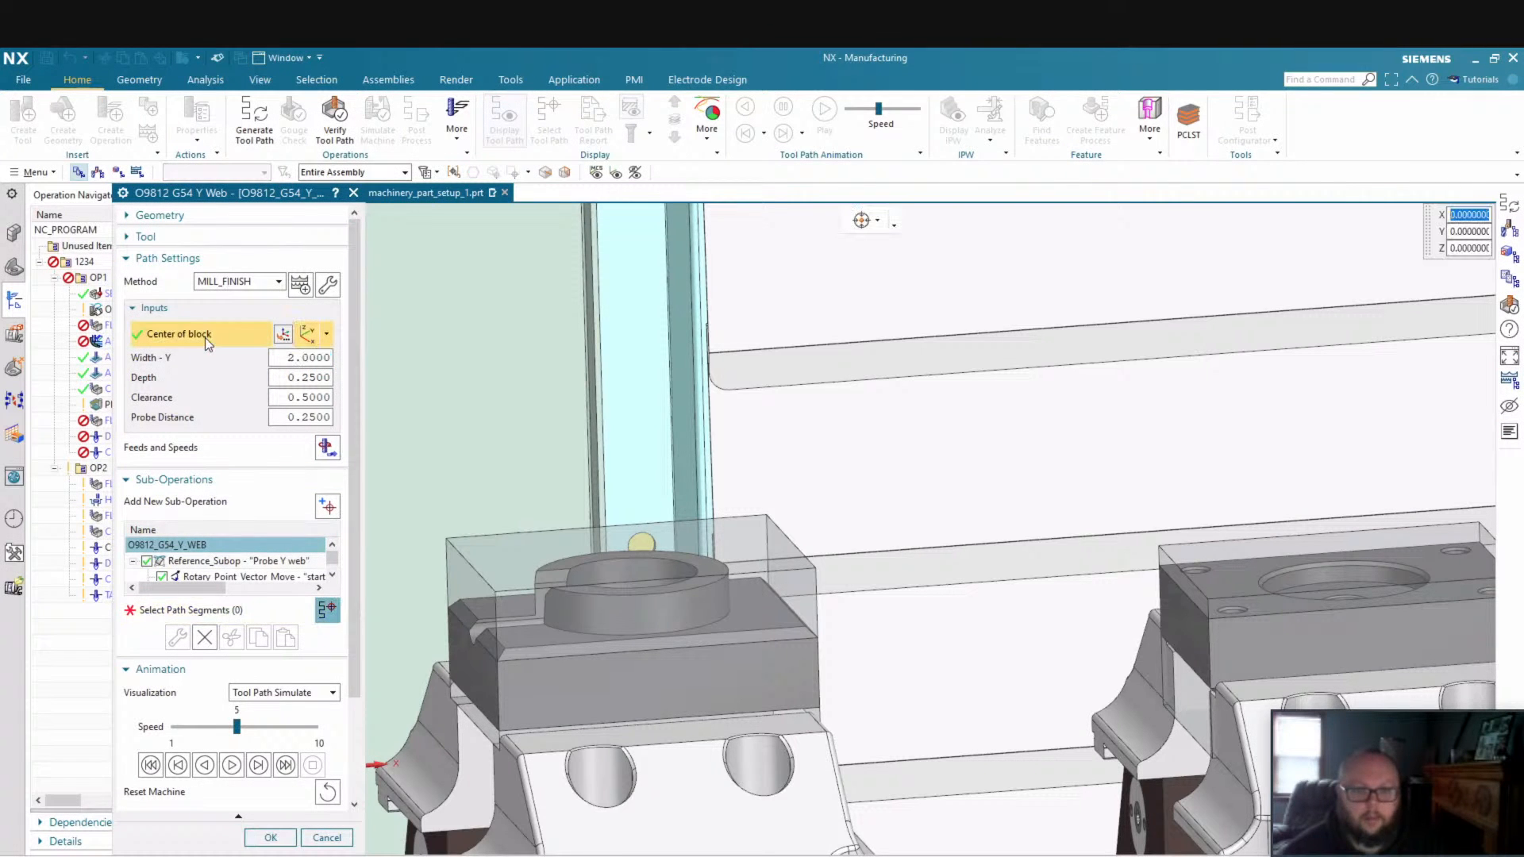
{"action": "left_click", "coordinate": [648, 578]}
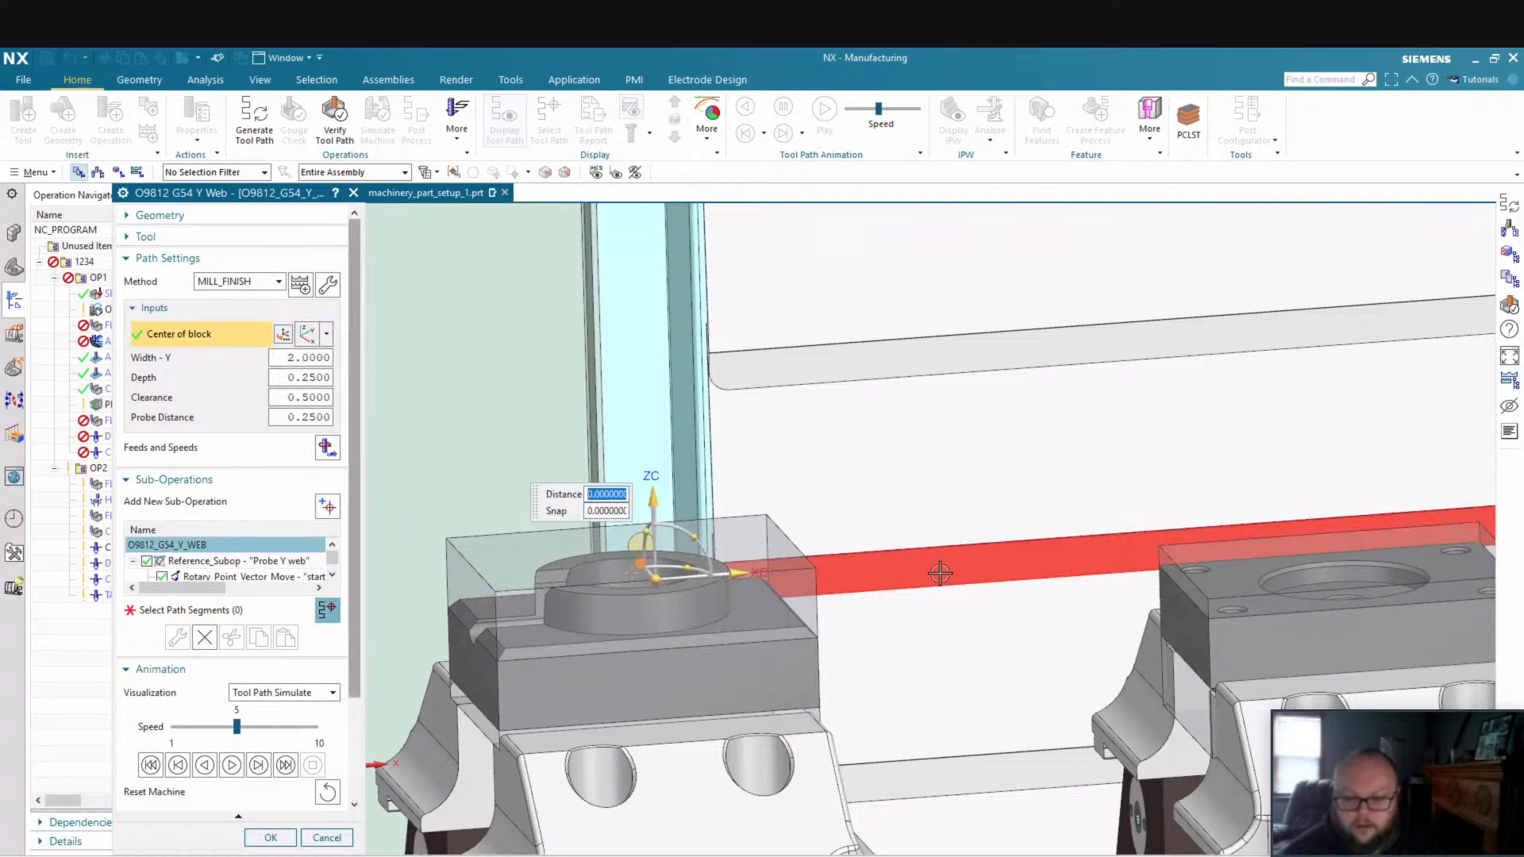
{"action": "type", "text": "1.5"}
{"action": "key", "text": "Return"}
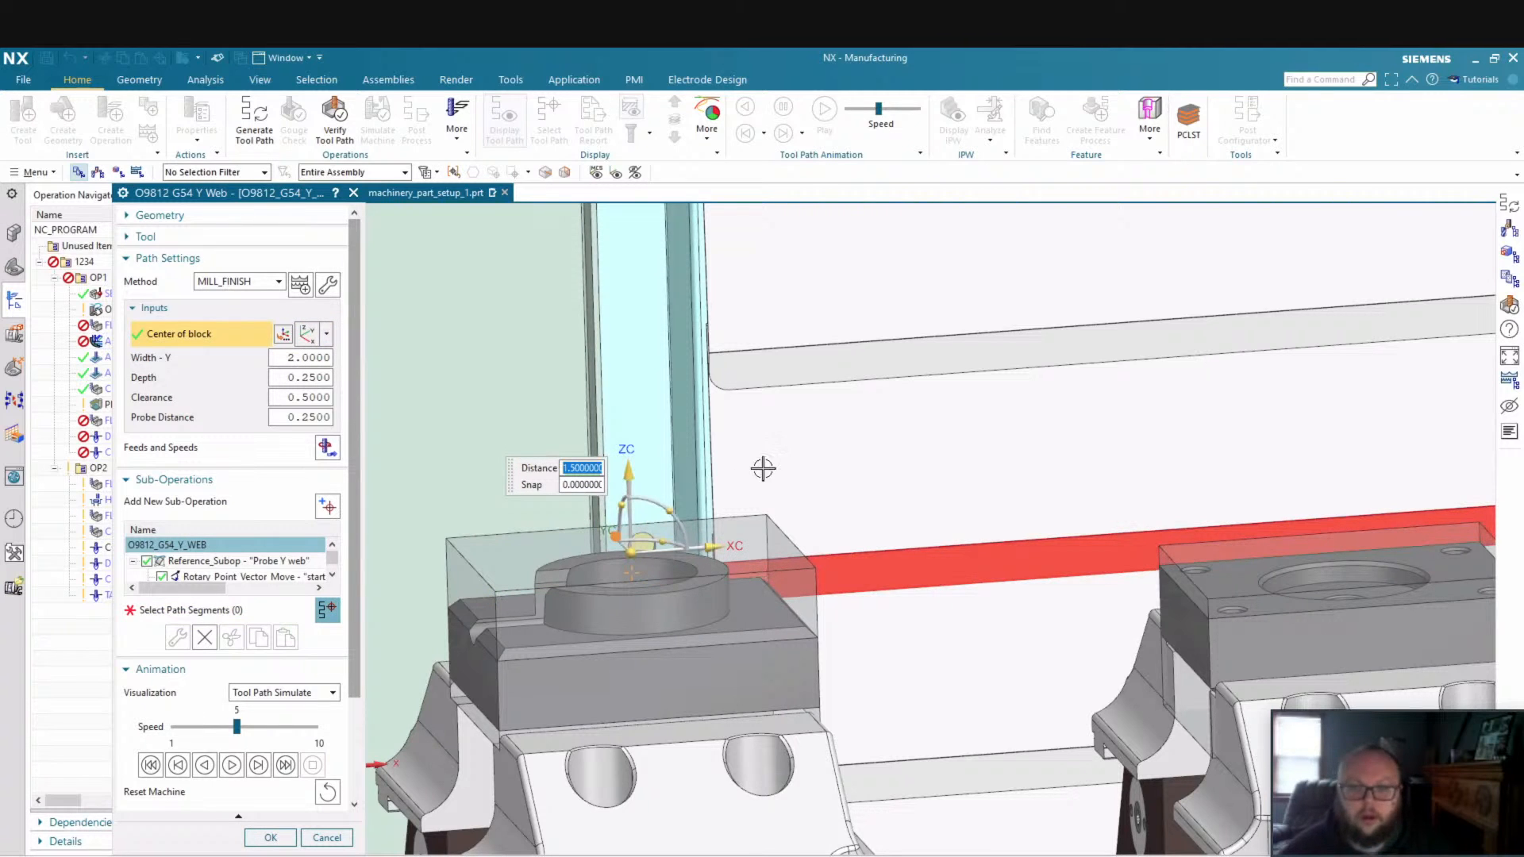
Try to set Width - Y to 3, generate the Y web probing tool path and accept the operation
{"action": "left_click", "coordinate": [302, 357]}
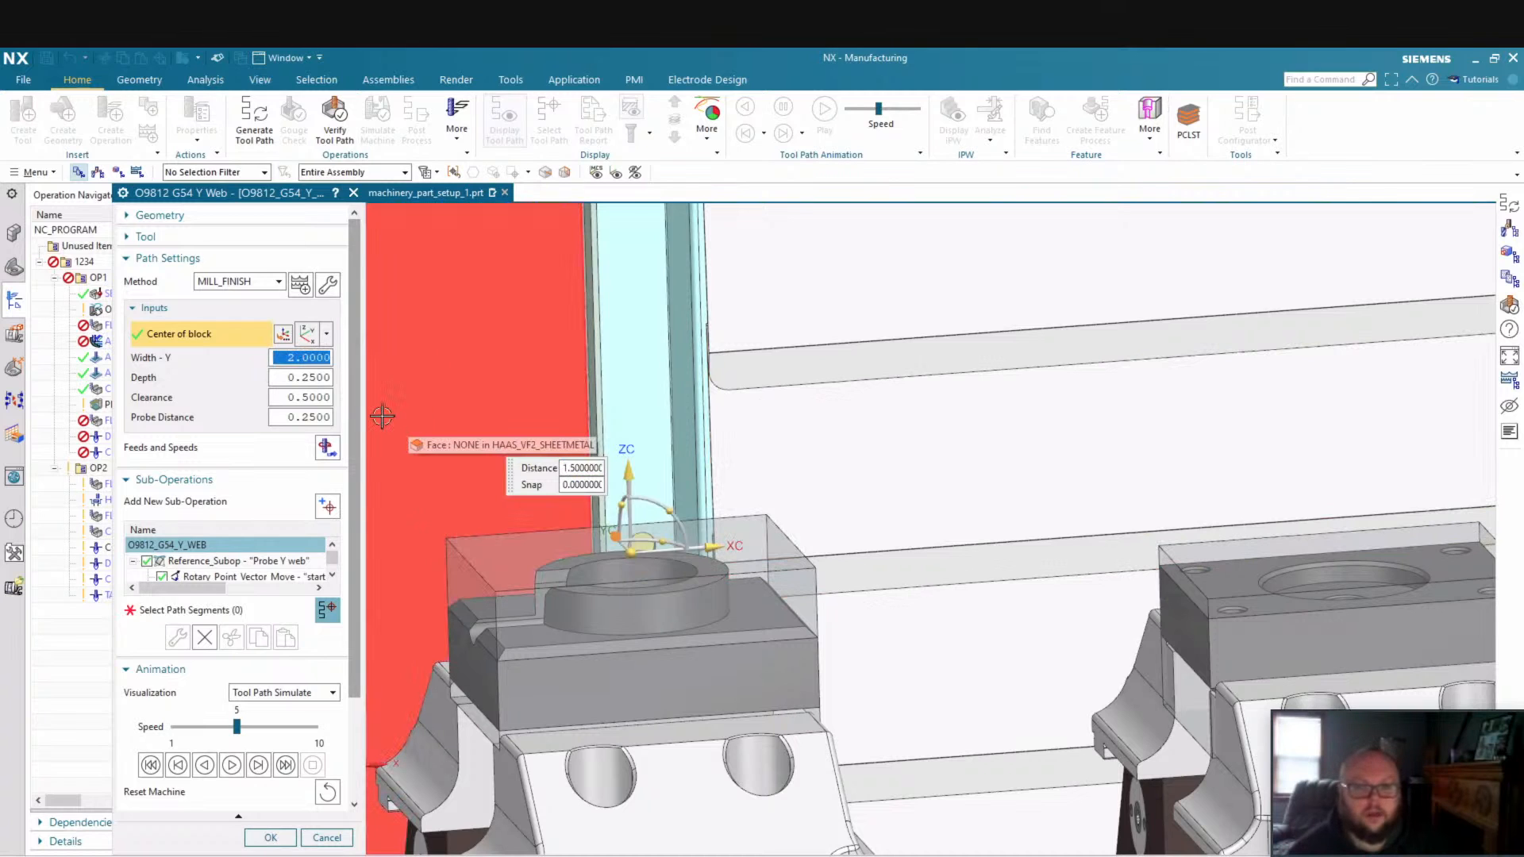
{"action": "type", "text": "3"}
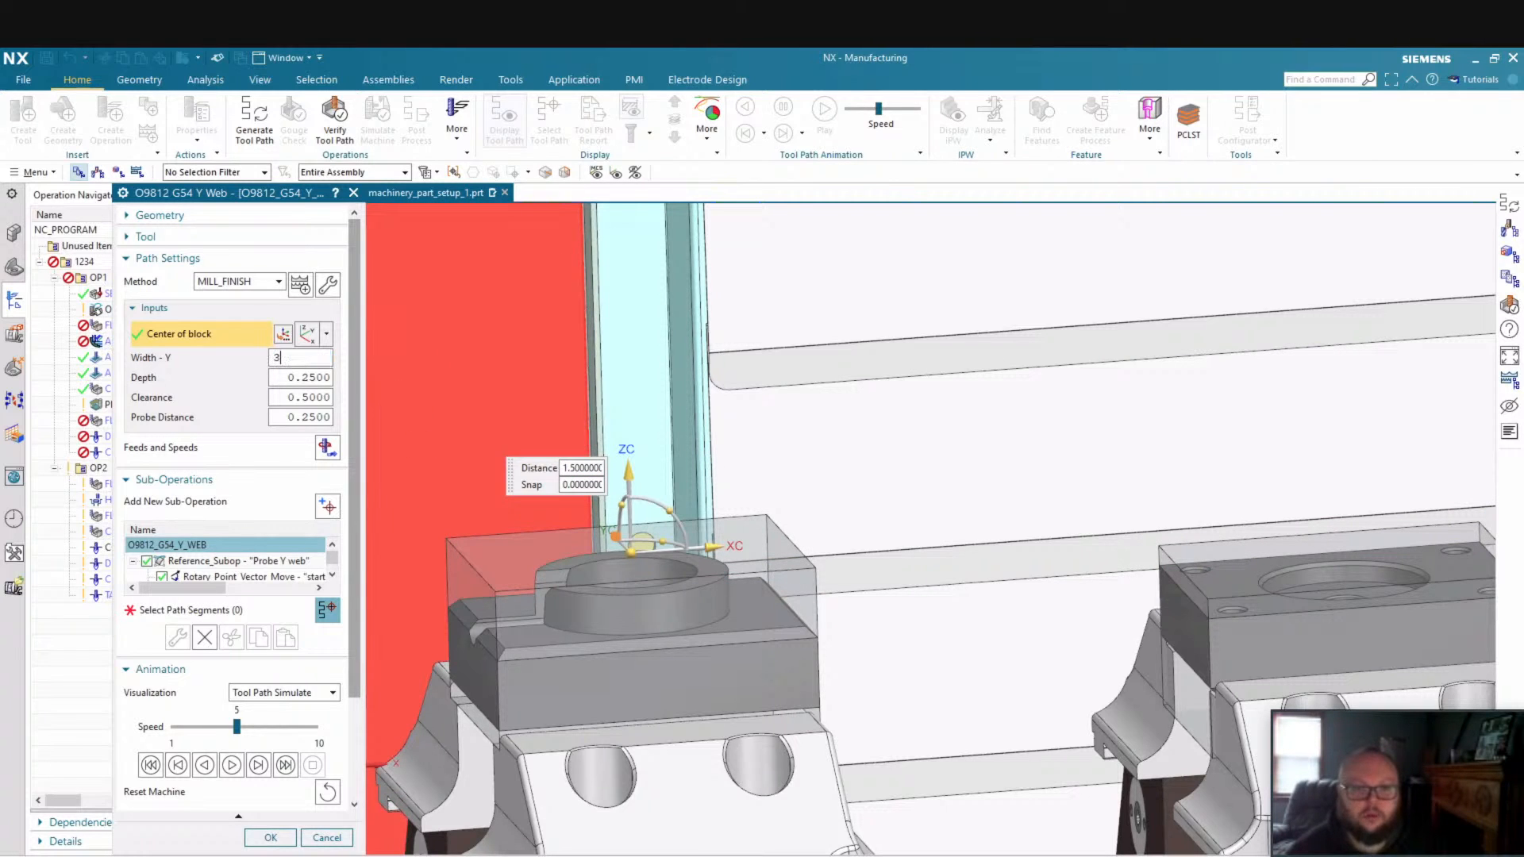
{"action": "scroll", "coordinate": [194, 762], "scroll_direction": "down", "scroll_amount": 3}
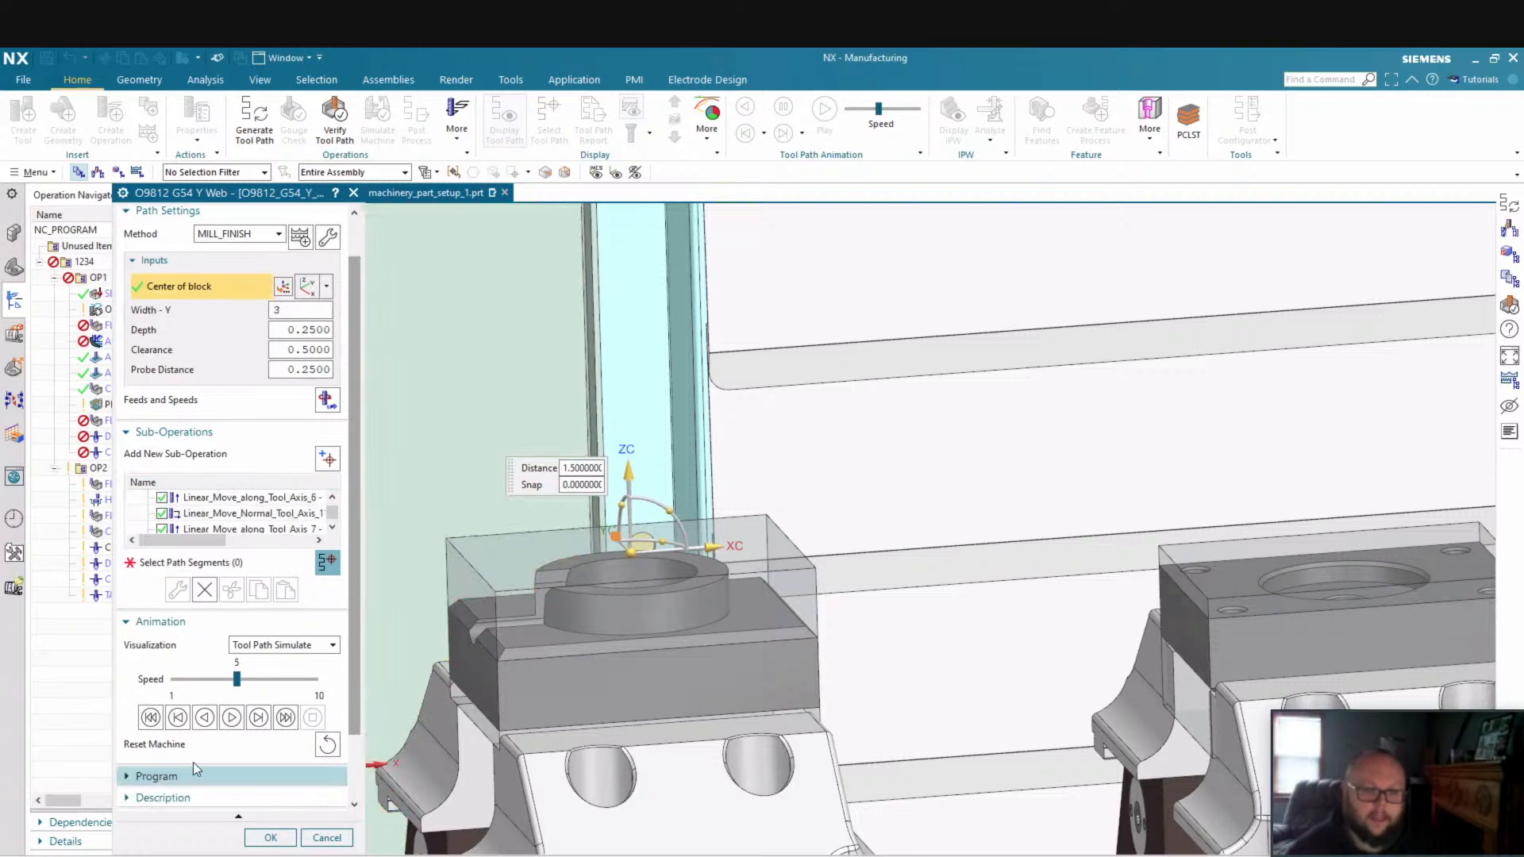
{"action": "left_click", "coordinate": [190, 789]}
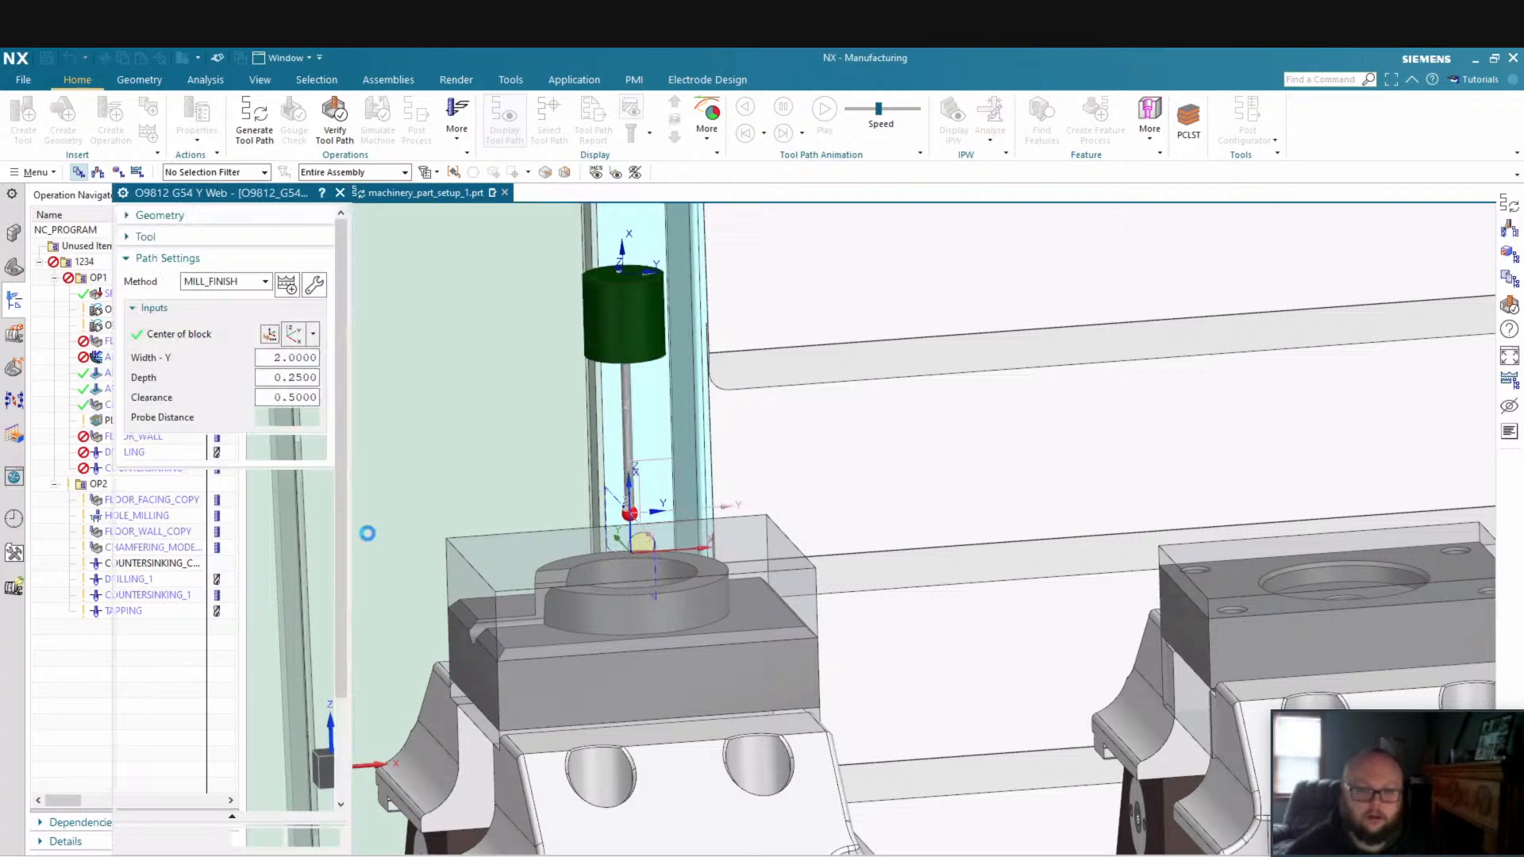
{"action": "scroll", "coordinate": [793, 549], "scroll_direction": "up", "scroll_amount": 5}
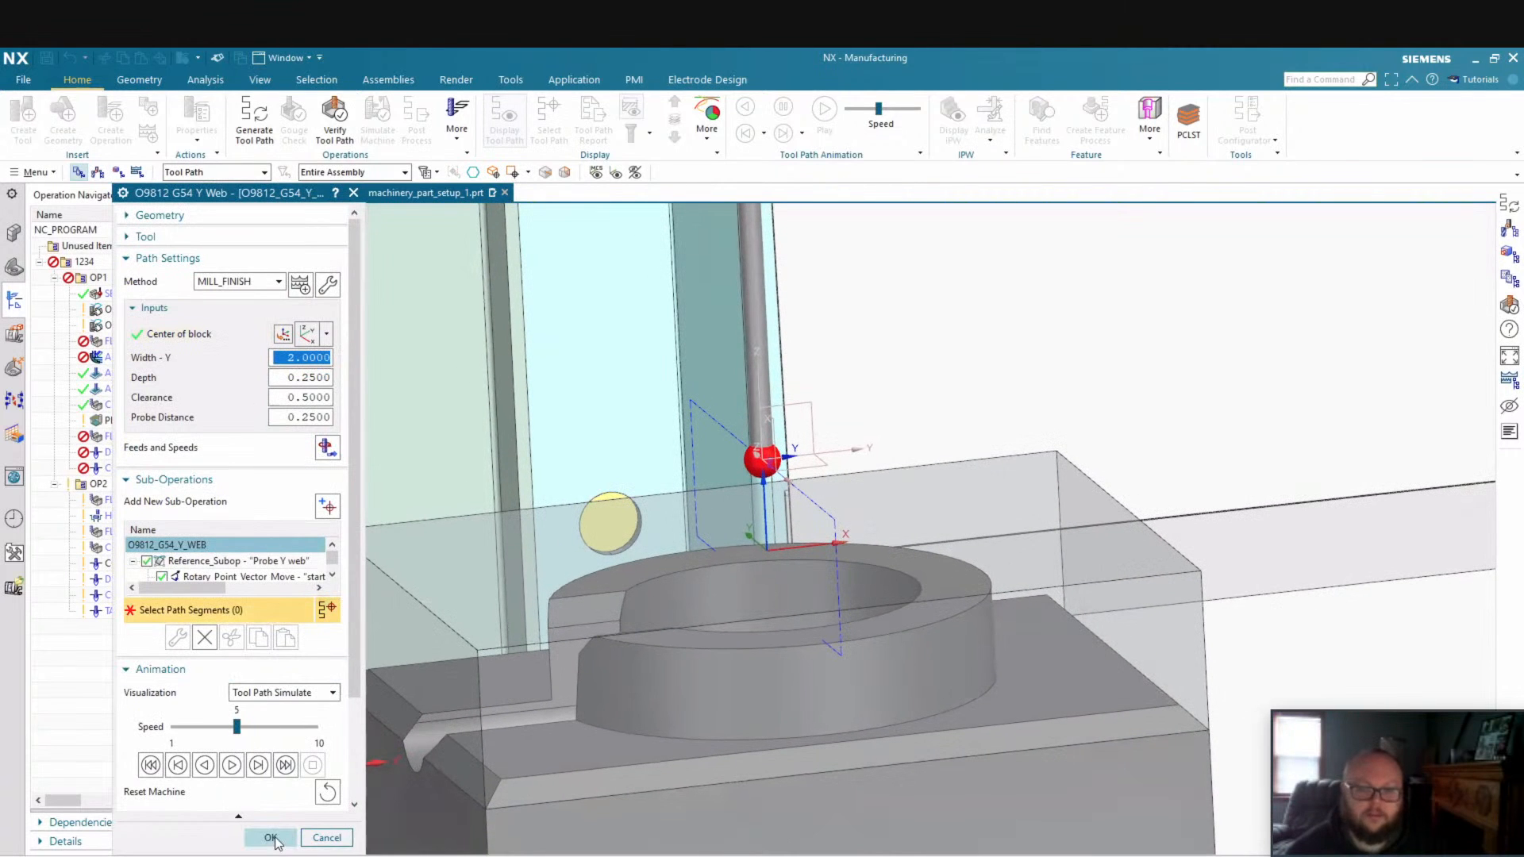
{"action": "left_click", "coordinate": [272, 838]}
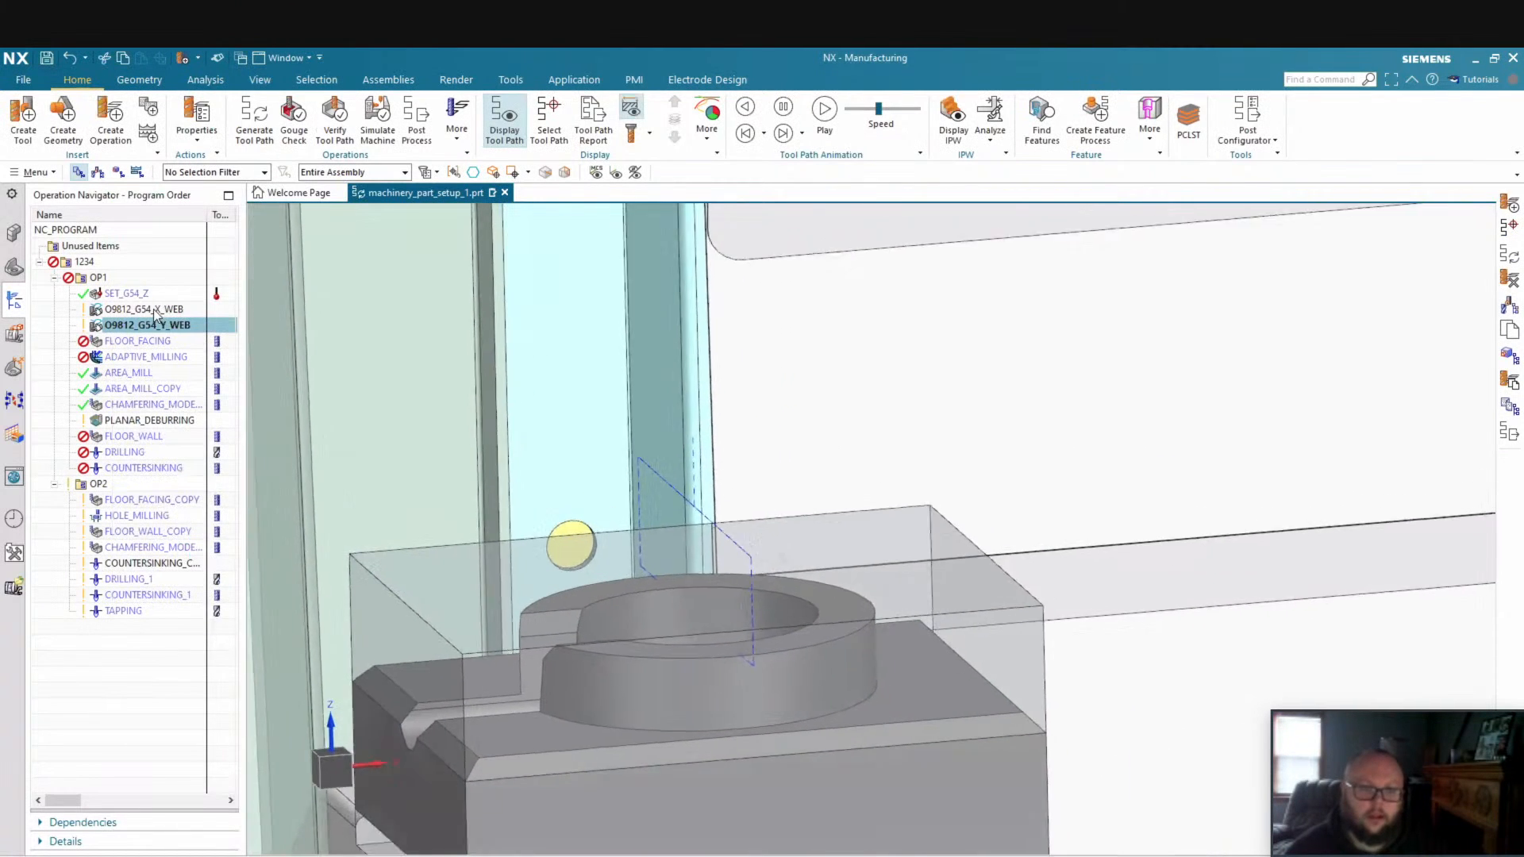
Postprocess O9812_G54_X_WEB with the Haas_VF2_HRT210 postprocessor, examine the P9810 and P9812 probing lines in the listing, and close it
{"action": "left_click", "coordinate": [142, 309]}
{"action": "right_click", "coordinate": [154, 311]}
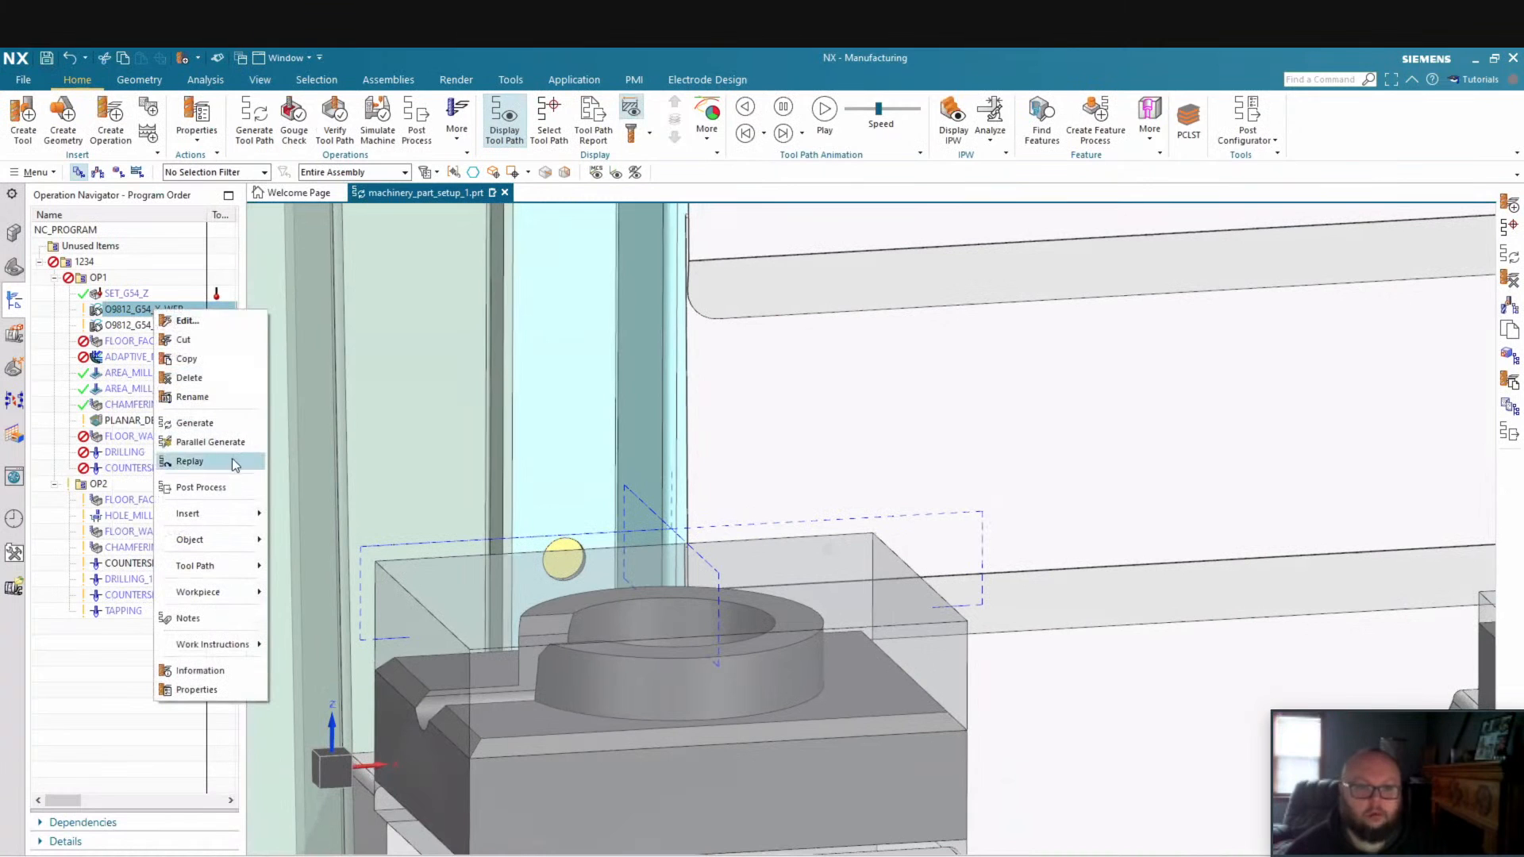
{"action": "left_click", "coordinate": [230, 487]}
{"action": "key", "text": "Return"}
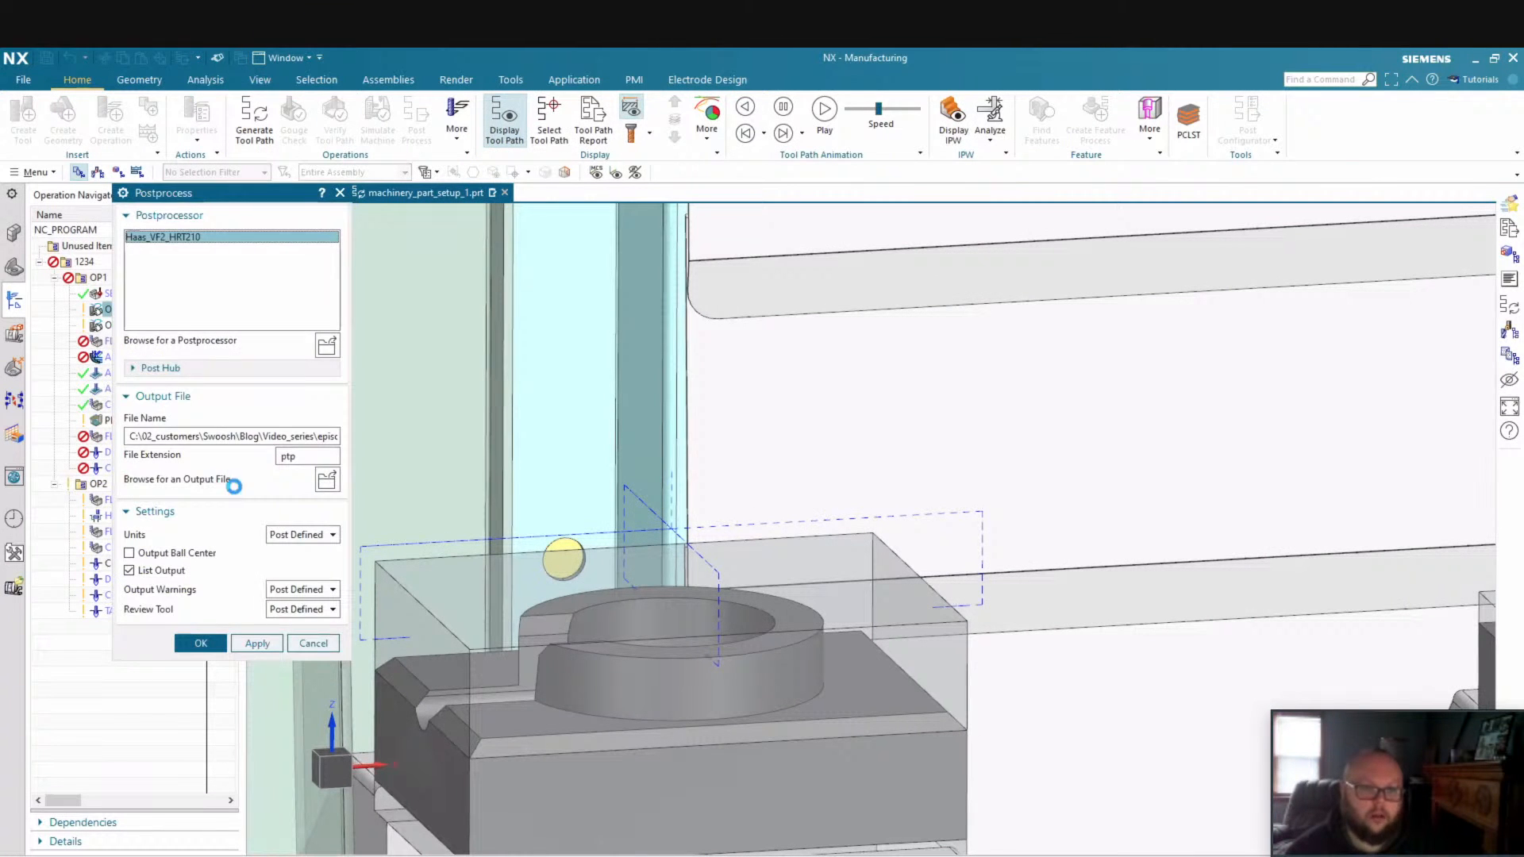
{"action": "key", "text": "Return"}
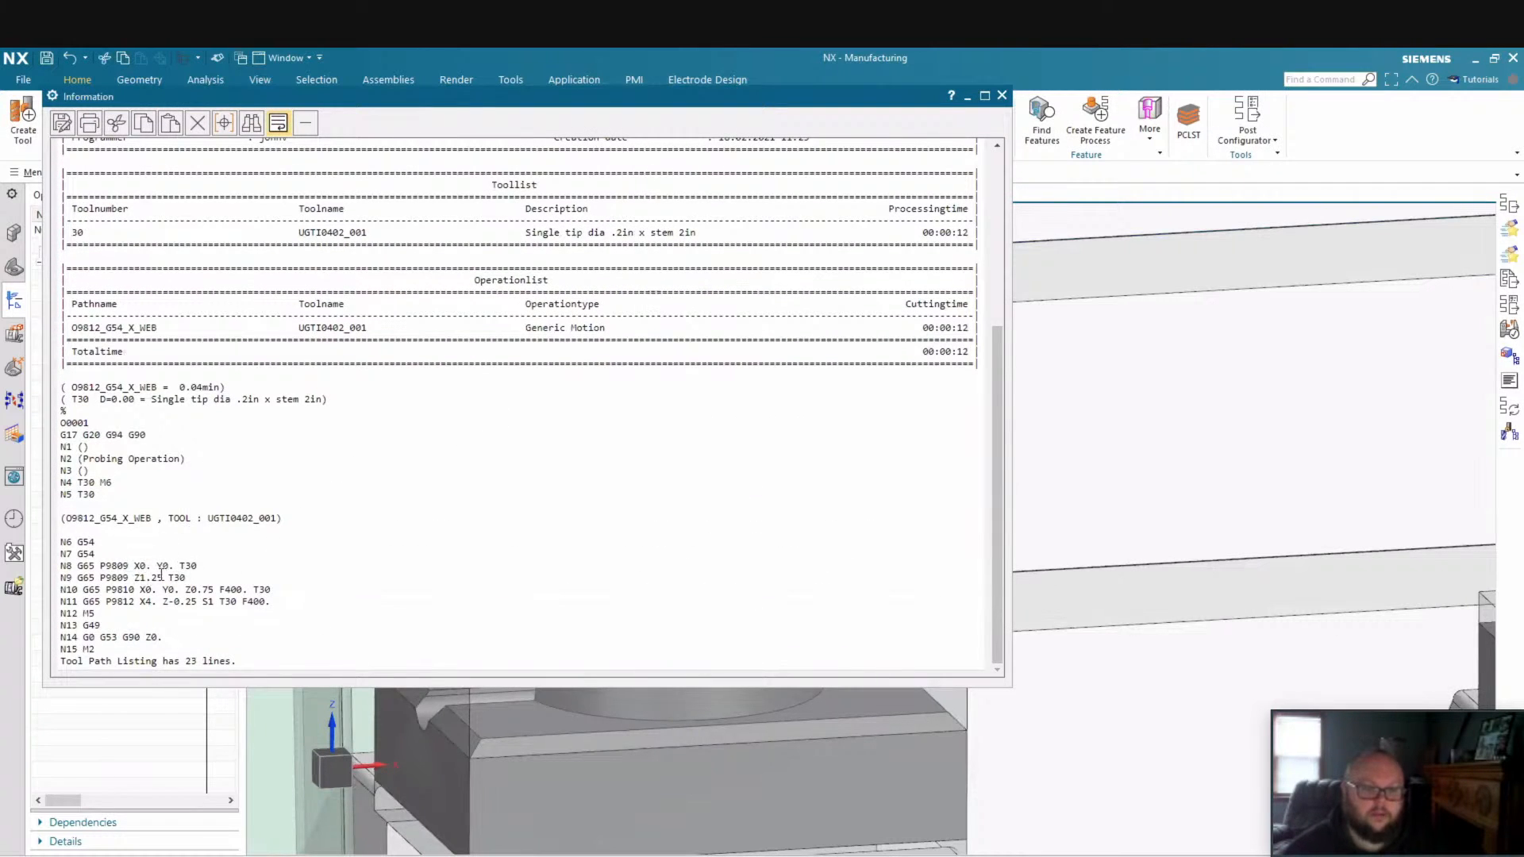
{"action": "mouse_move", "coordinate": [295, 589]}
{"action": "left_mouse_down"}
{"action": "mouse_move", "coordinate": [59, 595]}
{"action": "mouse_move", "coordinate": [300, 582]}
{"action": "left_mouse_up"}
{"action": "left_click", "coordinate": [196, 592]}
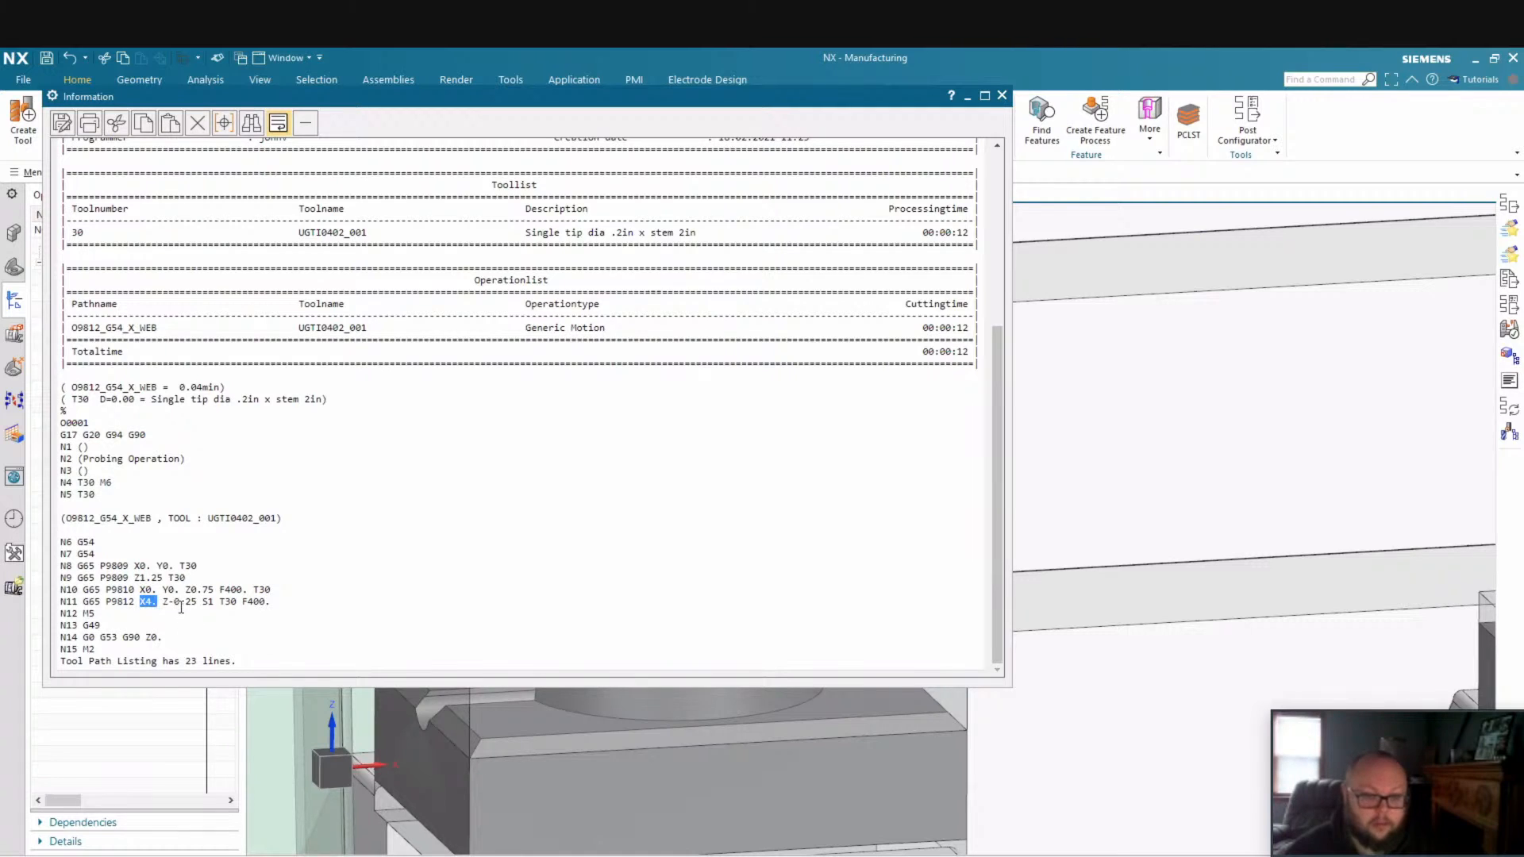
{"action": "left_click", "coordinate": [163, 602]}
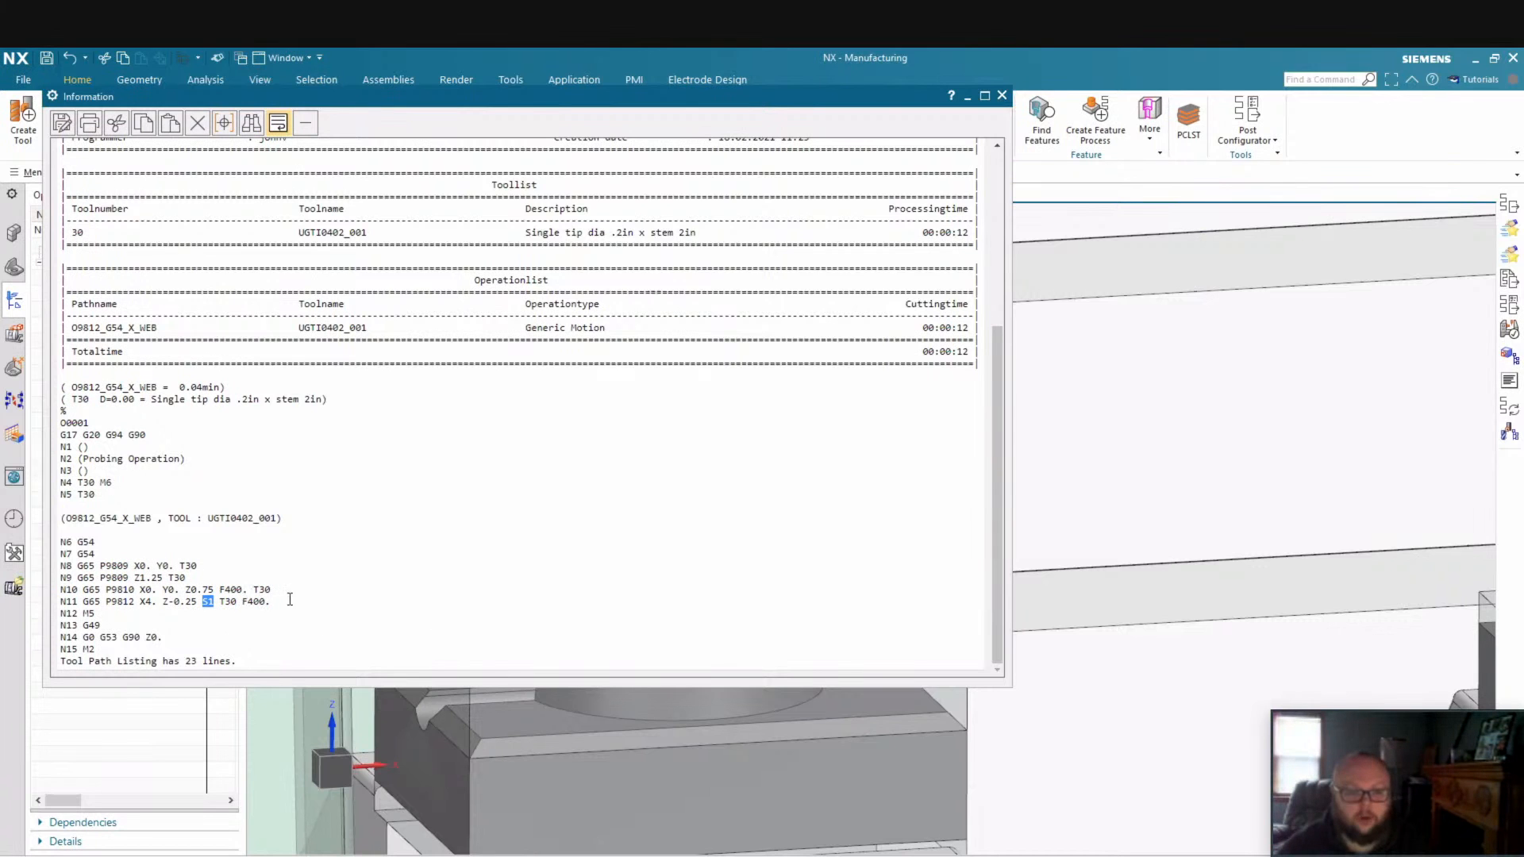
{"action": "left_click", "coordinate": [1002, 96]}
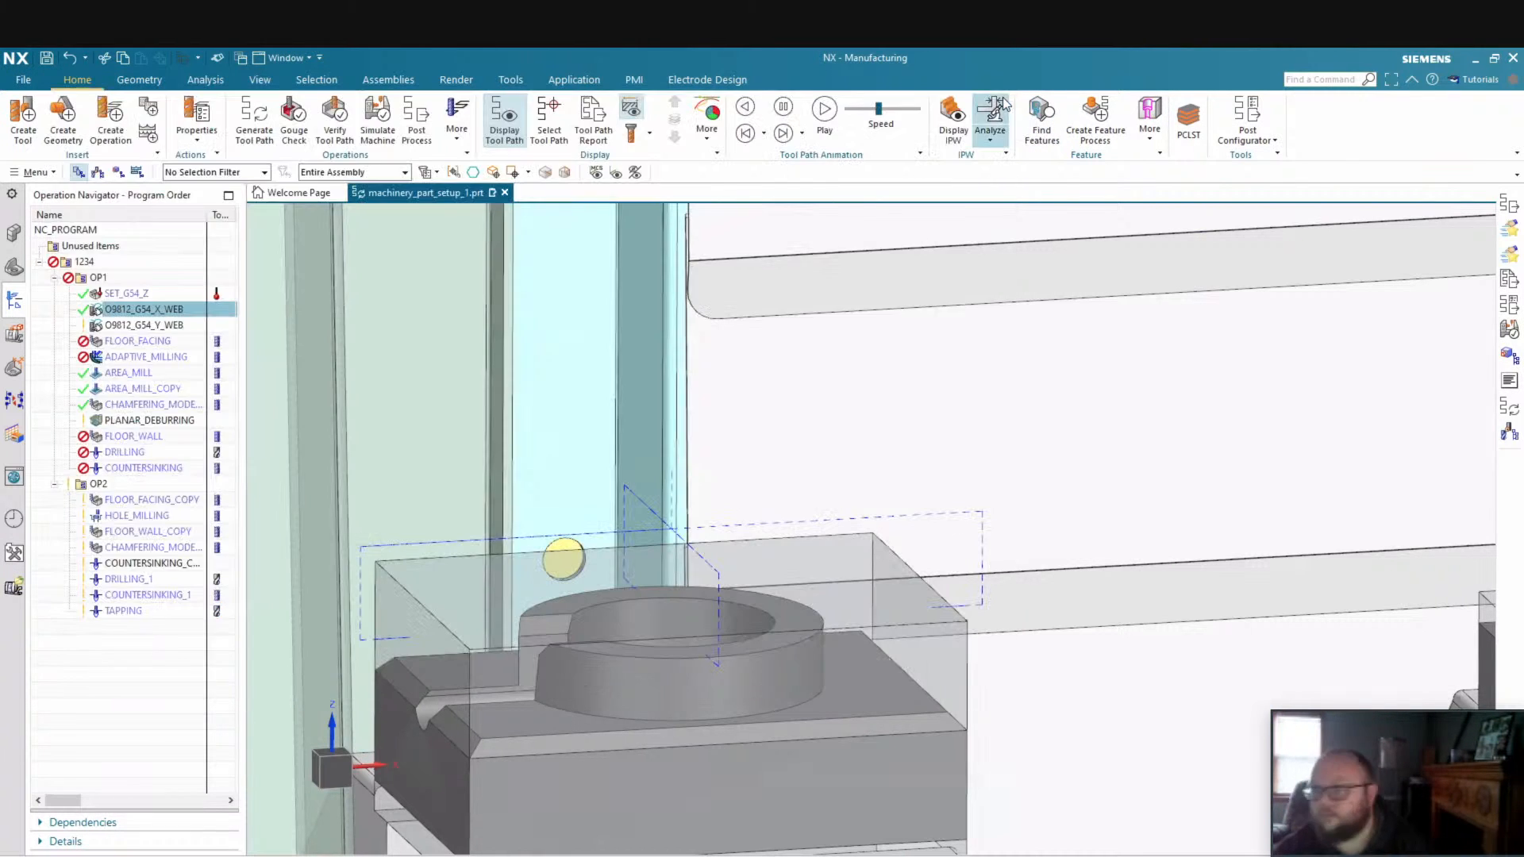
Approve the OP1 operations from FLOOR_FACING through COUNTERSINKING to clear their regenerate flags, and deselect them
{"action": "left_click", "coordinate": [143, 326]}
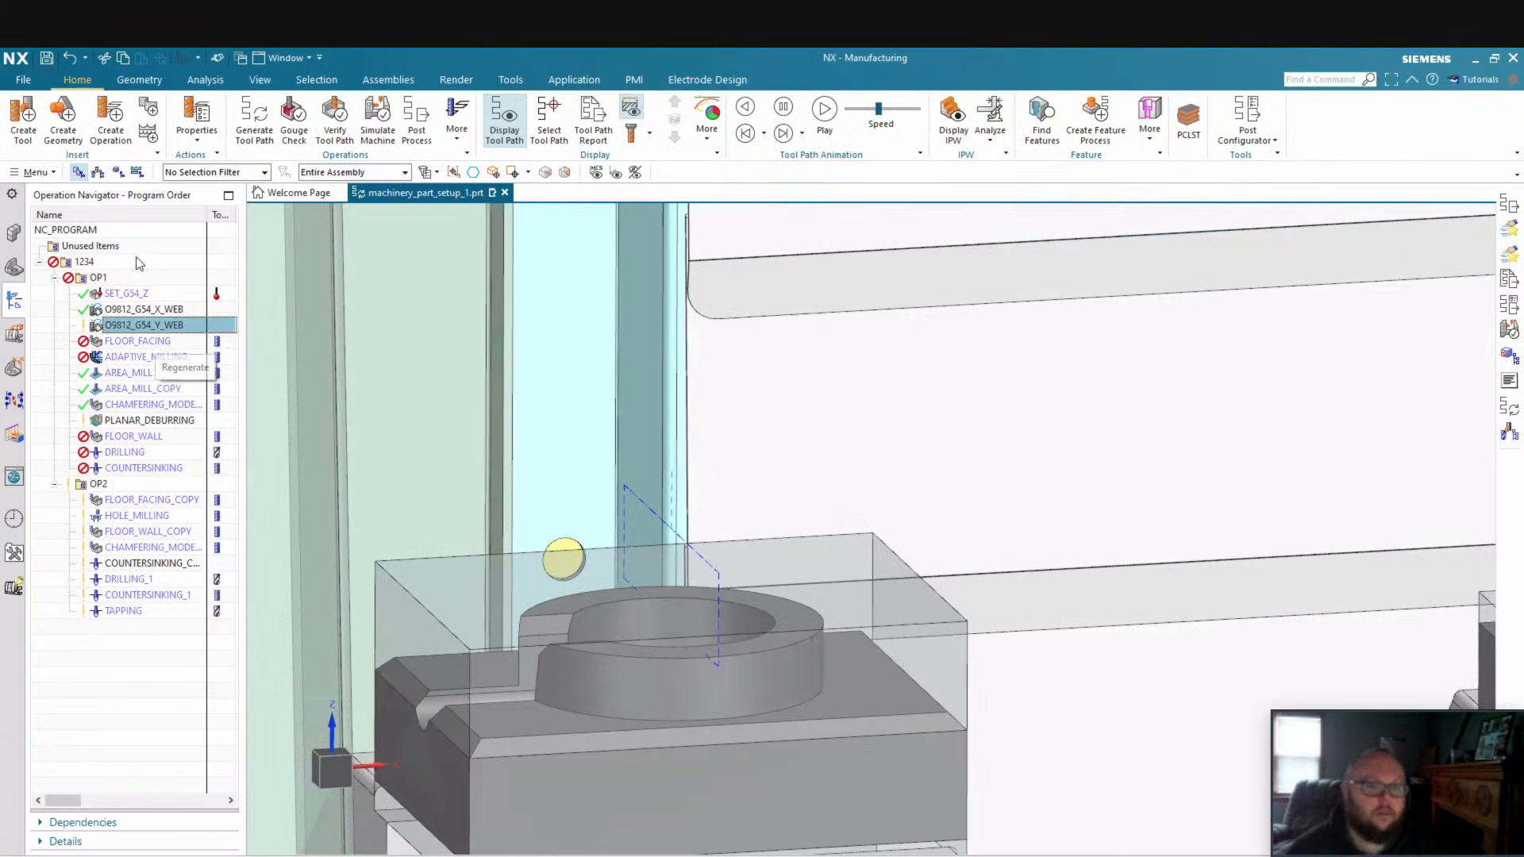
{"action": "left_click", "coordinate": [131, 342]}
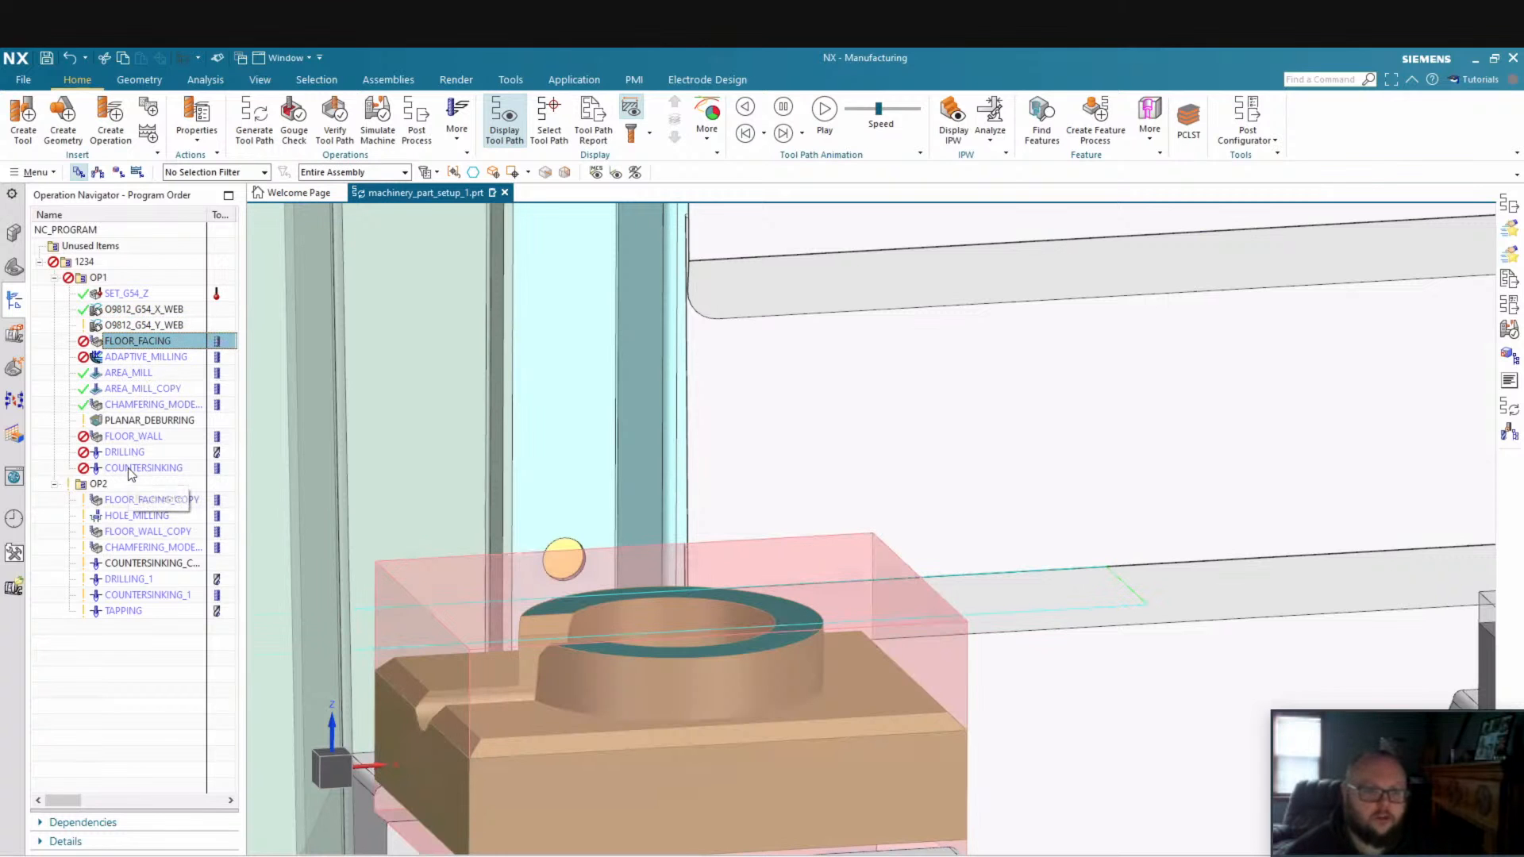
{"action": "left_click", "coordinate": [130, 468], "text": "shift"}
{"action": "right_click", "coordinate": [131, 468]}
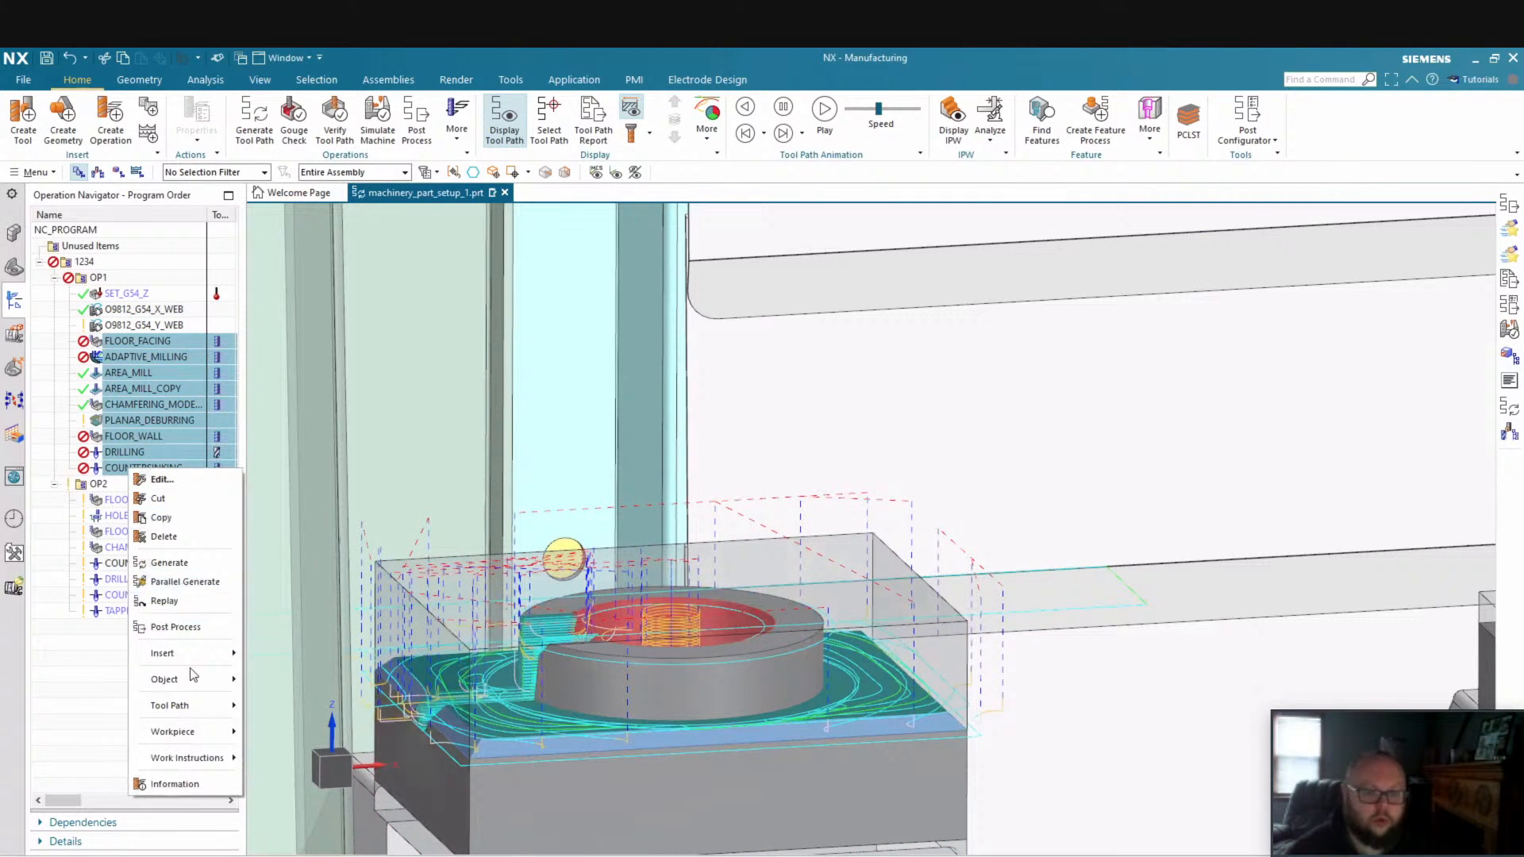
{"action": "mouse_move", "coordinate": [189, 674]}
{"action": "left_click", "coordinate": [286, 586]}
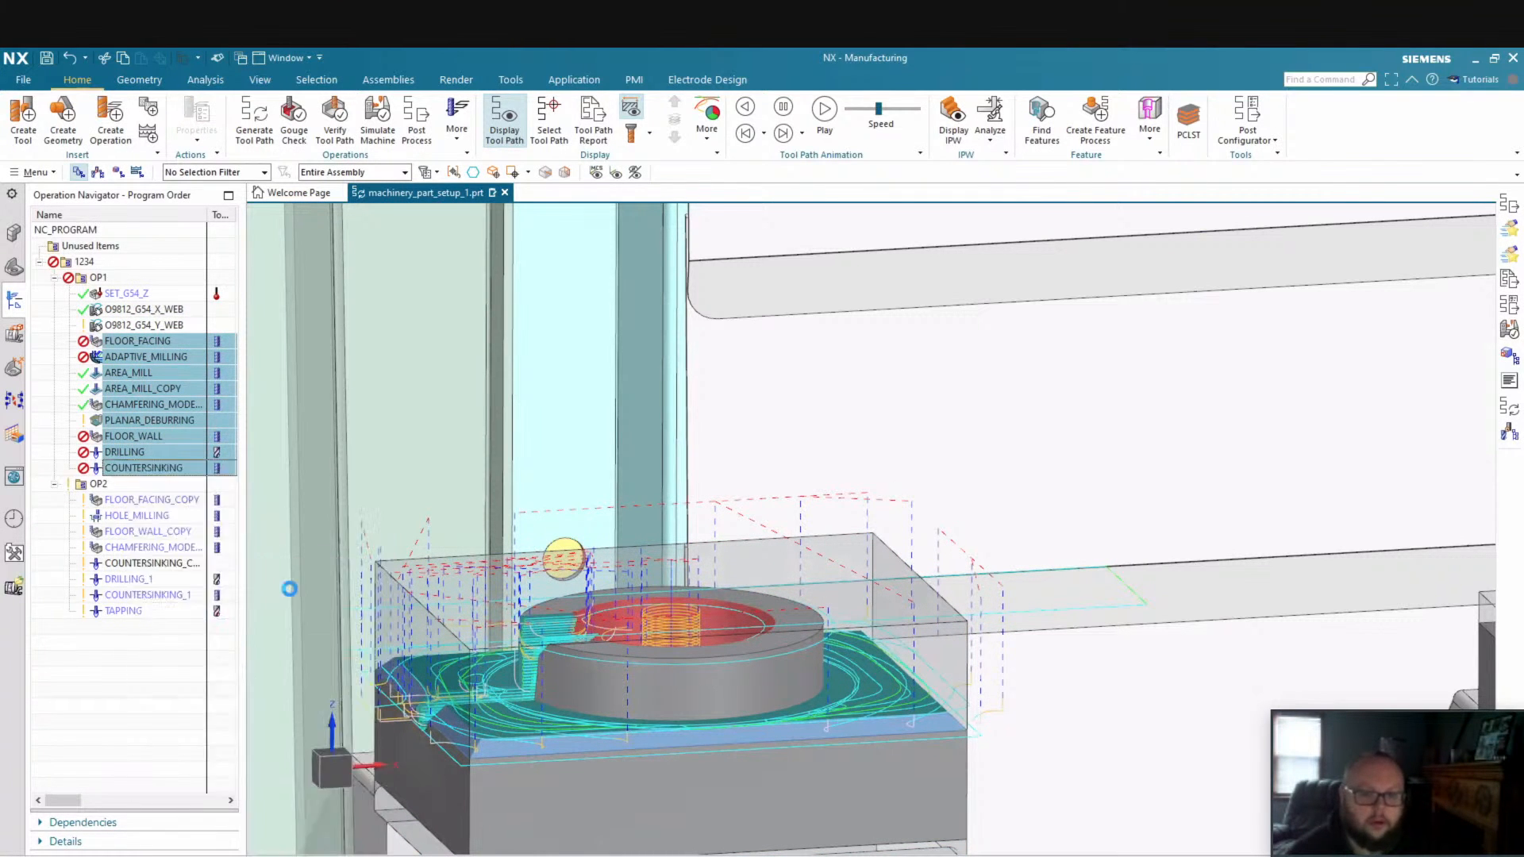
{"action": "scroll", "coordinate": [667, 506], "scroll_direction": "down", "scroll_amount": 3}
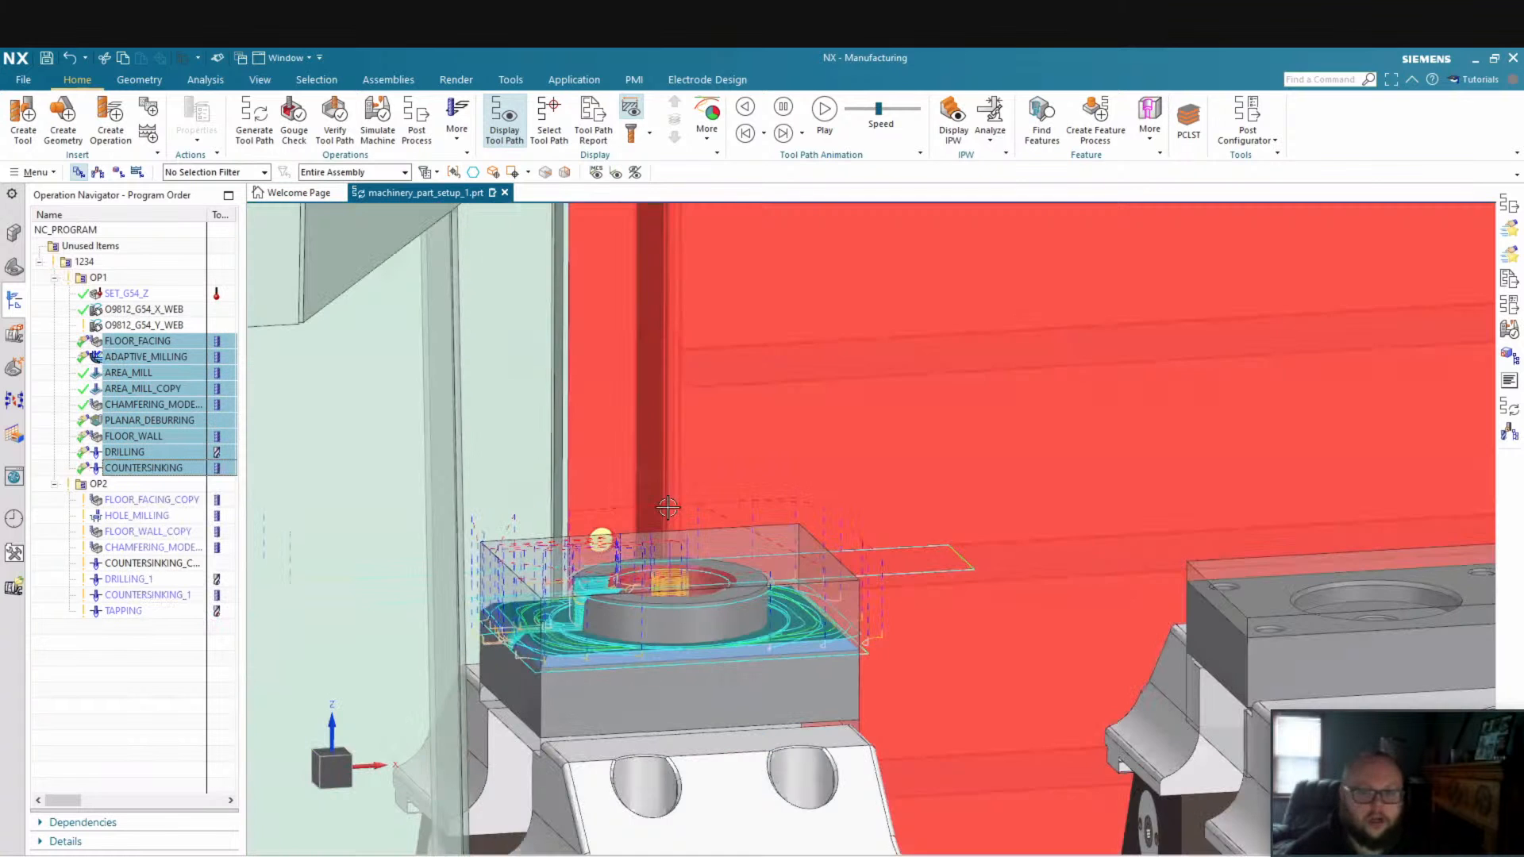
{"action": "left_click", "coordinate": [145, 684]}
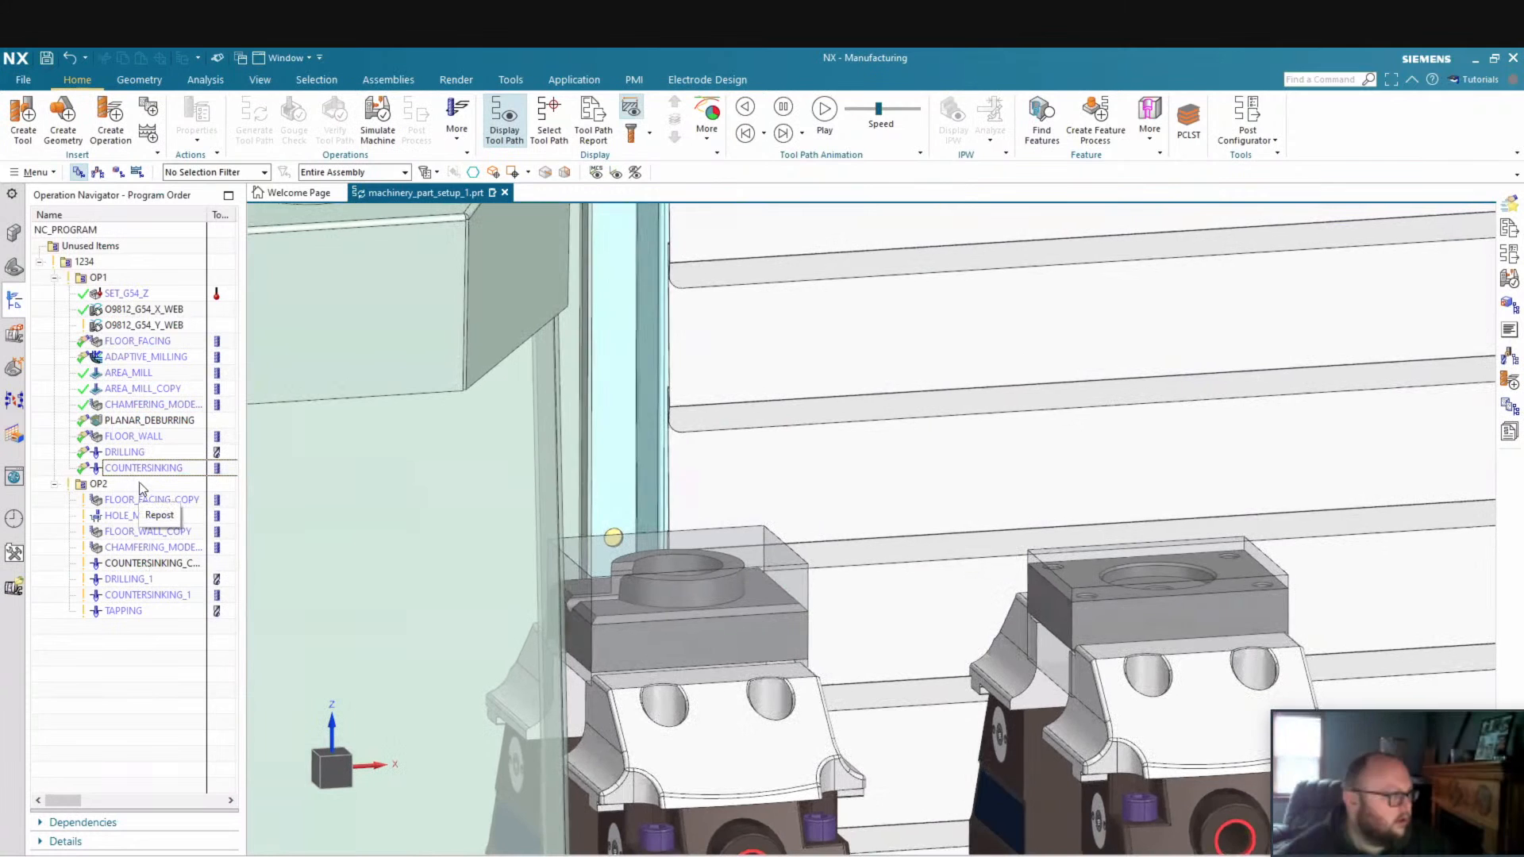
Review the displayed probing tool paths of SET_G54_Z, O9812_G54_X_WEB and O9812_G54_Y_WEB one after another
{"action": "left_click", "coordinate": [131, 295]}
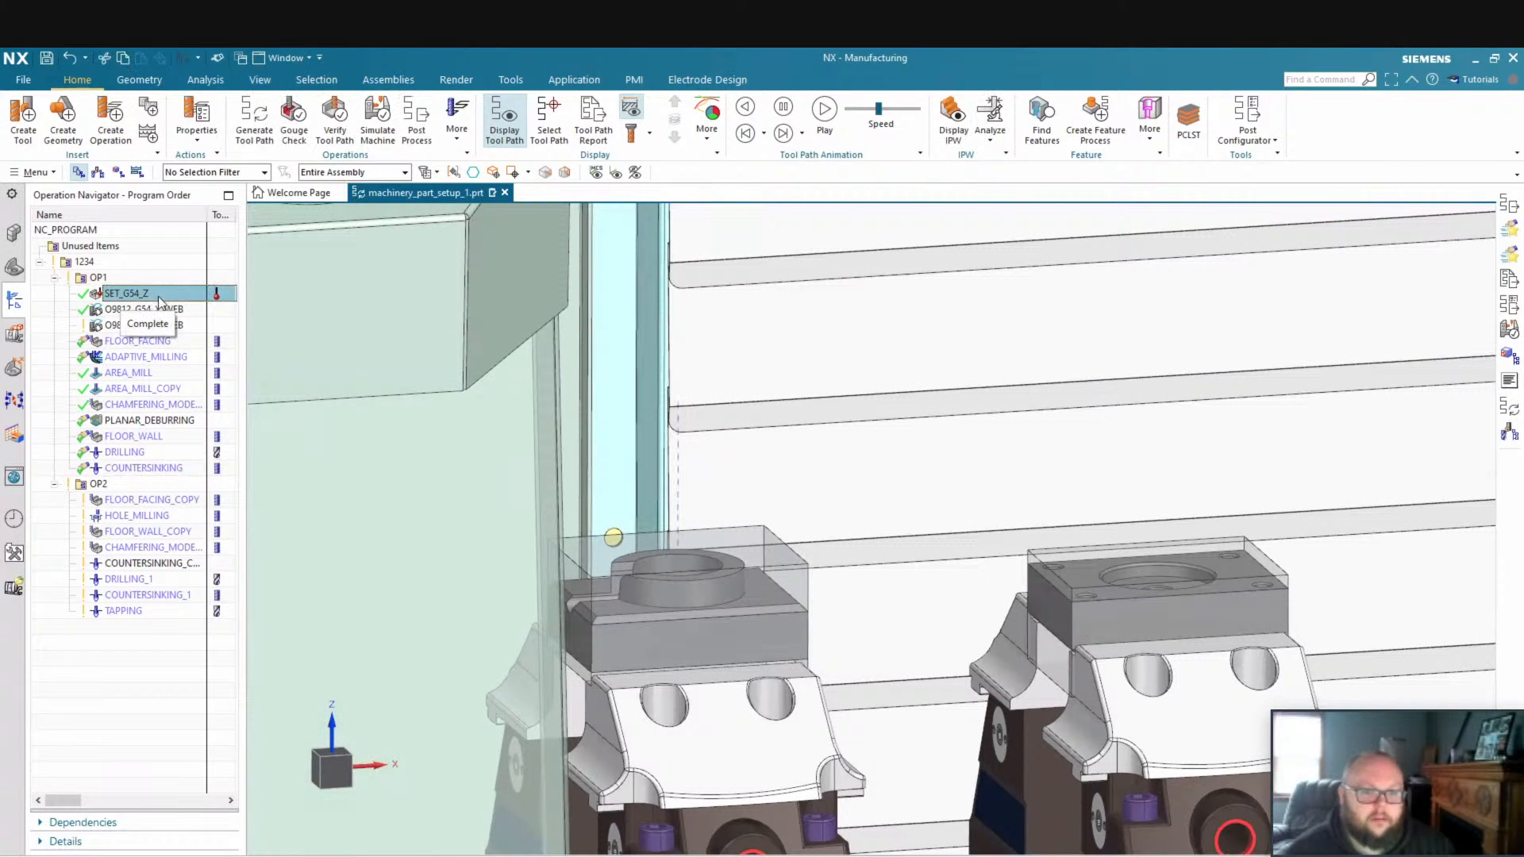
{"action": "left_click", "coordinate": [151, 310]}
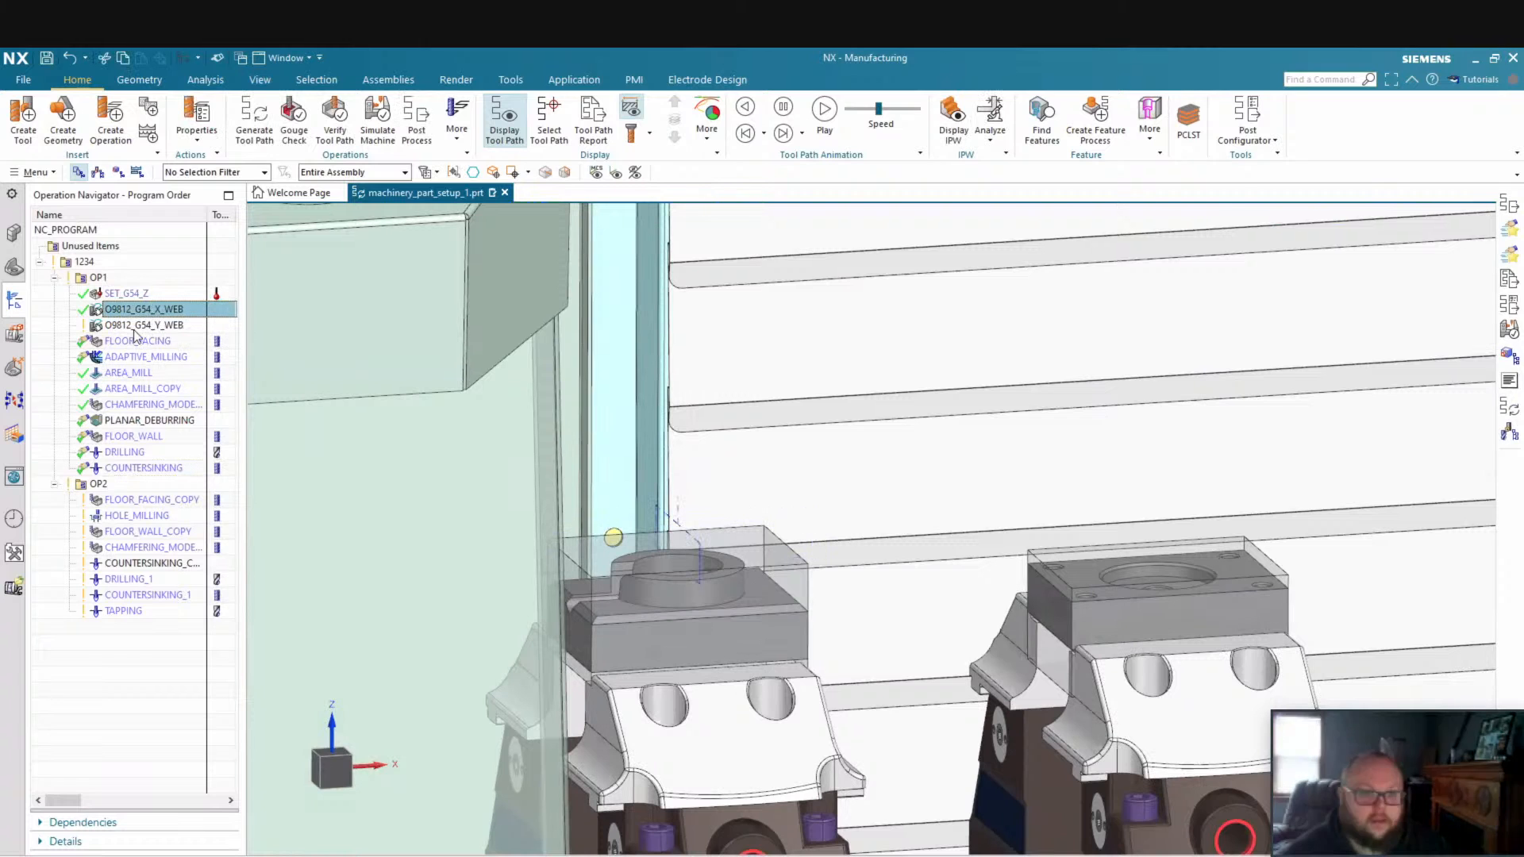
{"action": "left_click", "coordinate": [133, 327]}
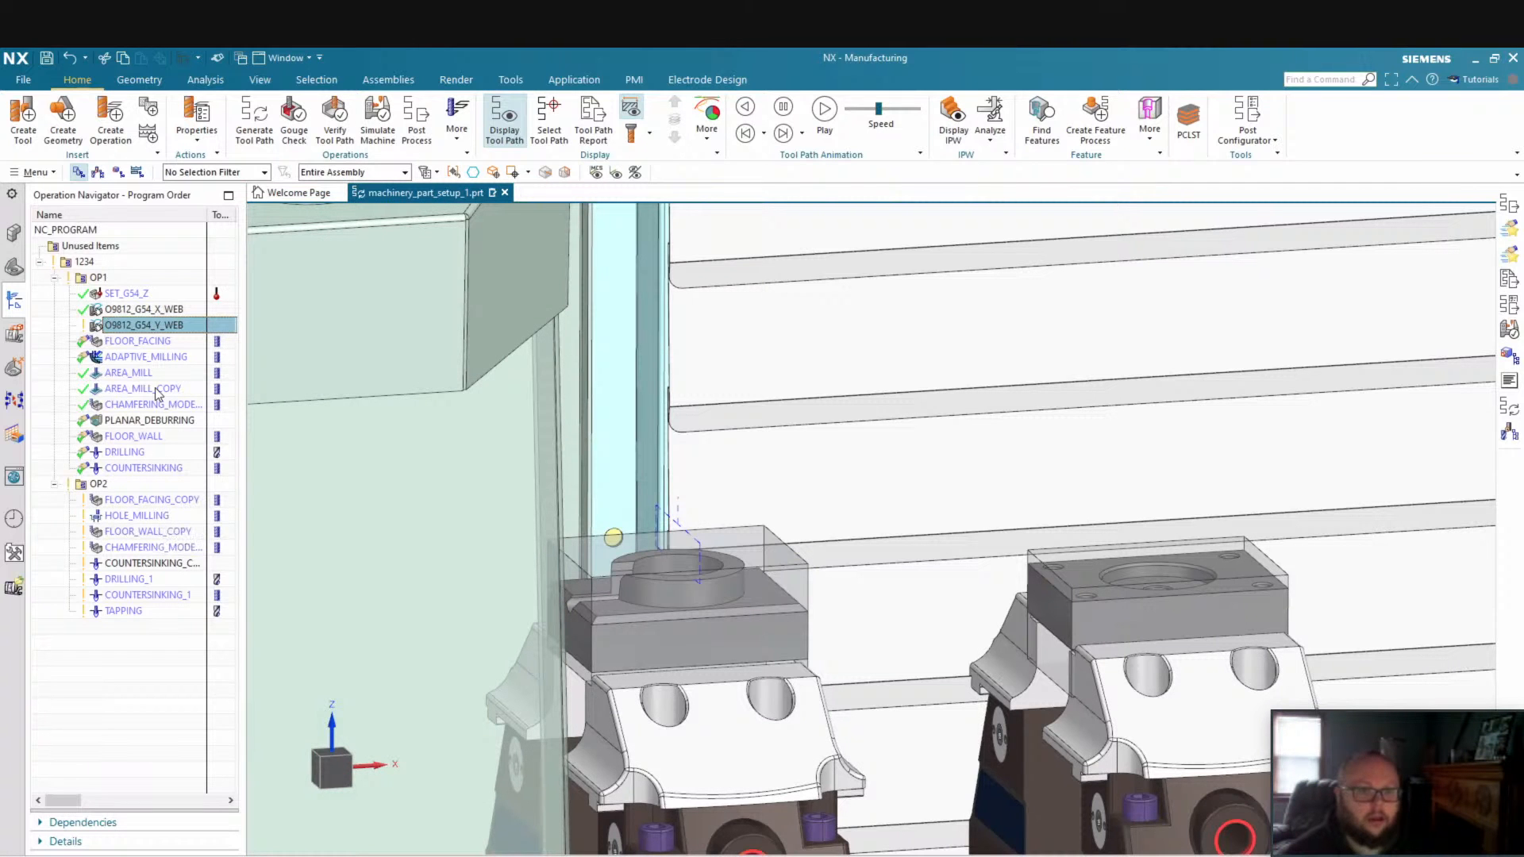
{"action": "scroll", "coordinate": [696, 511], "scroll_direction": "down", "scroll_amount": 1}
{"action": "scroll", "coordinate": [698, 510], "scroll_direction": "down", "scroll_amount": 2}
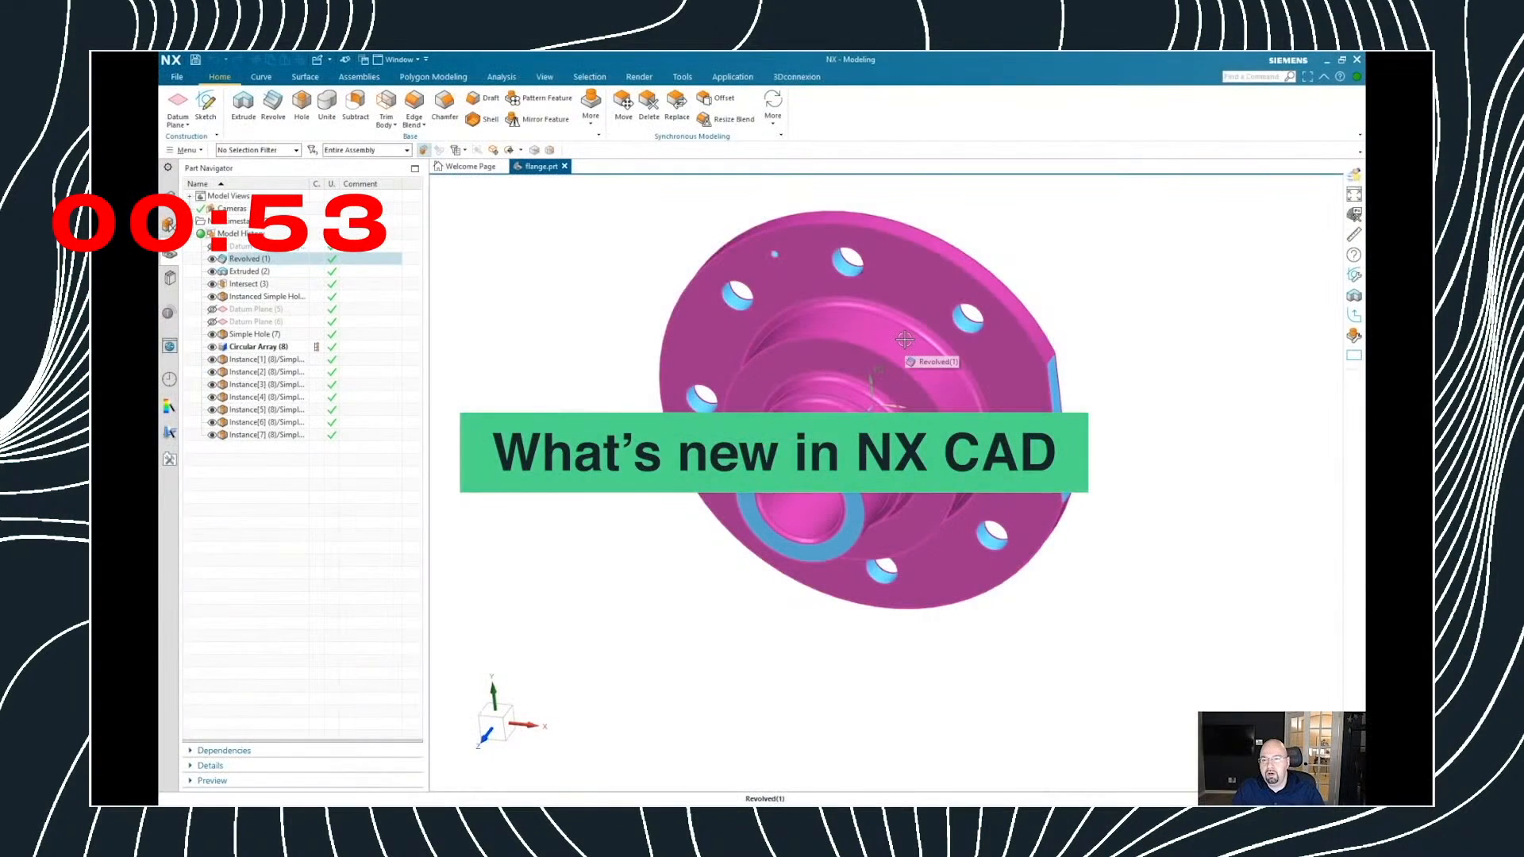
{"action": "left_click", "coordinate": [849, 340]}
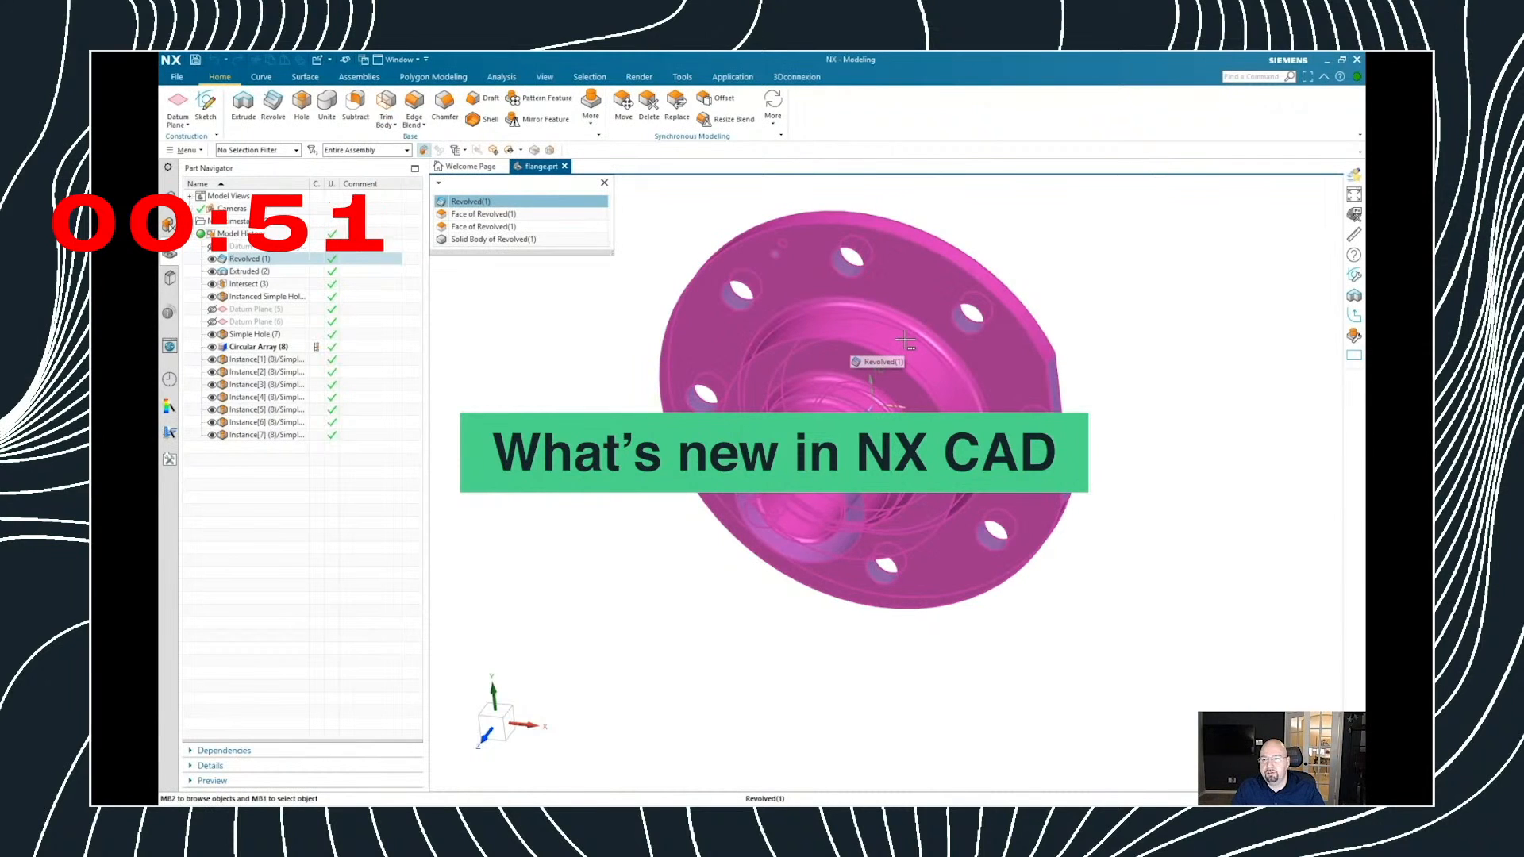
{"action": "left_click_drag", "start_coordinate": [513, 189], "coordinate": [1251, 190]}
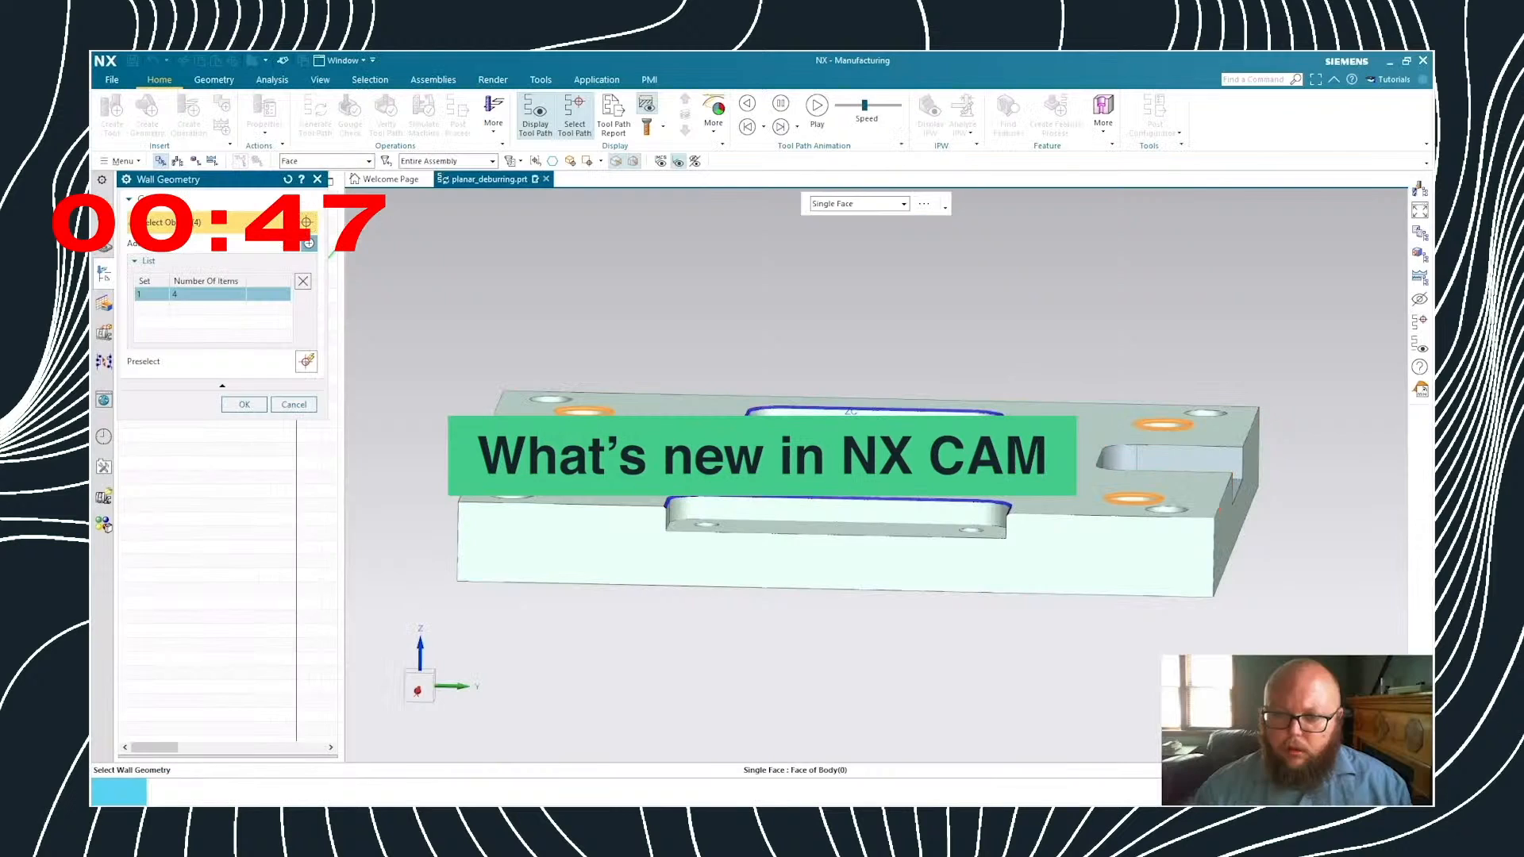
{"action": "left_click", "coordinate": [1052, 523]}
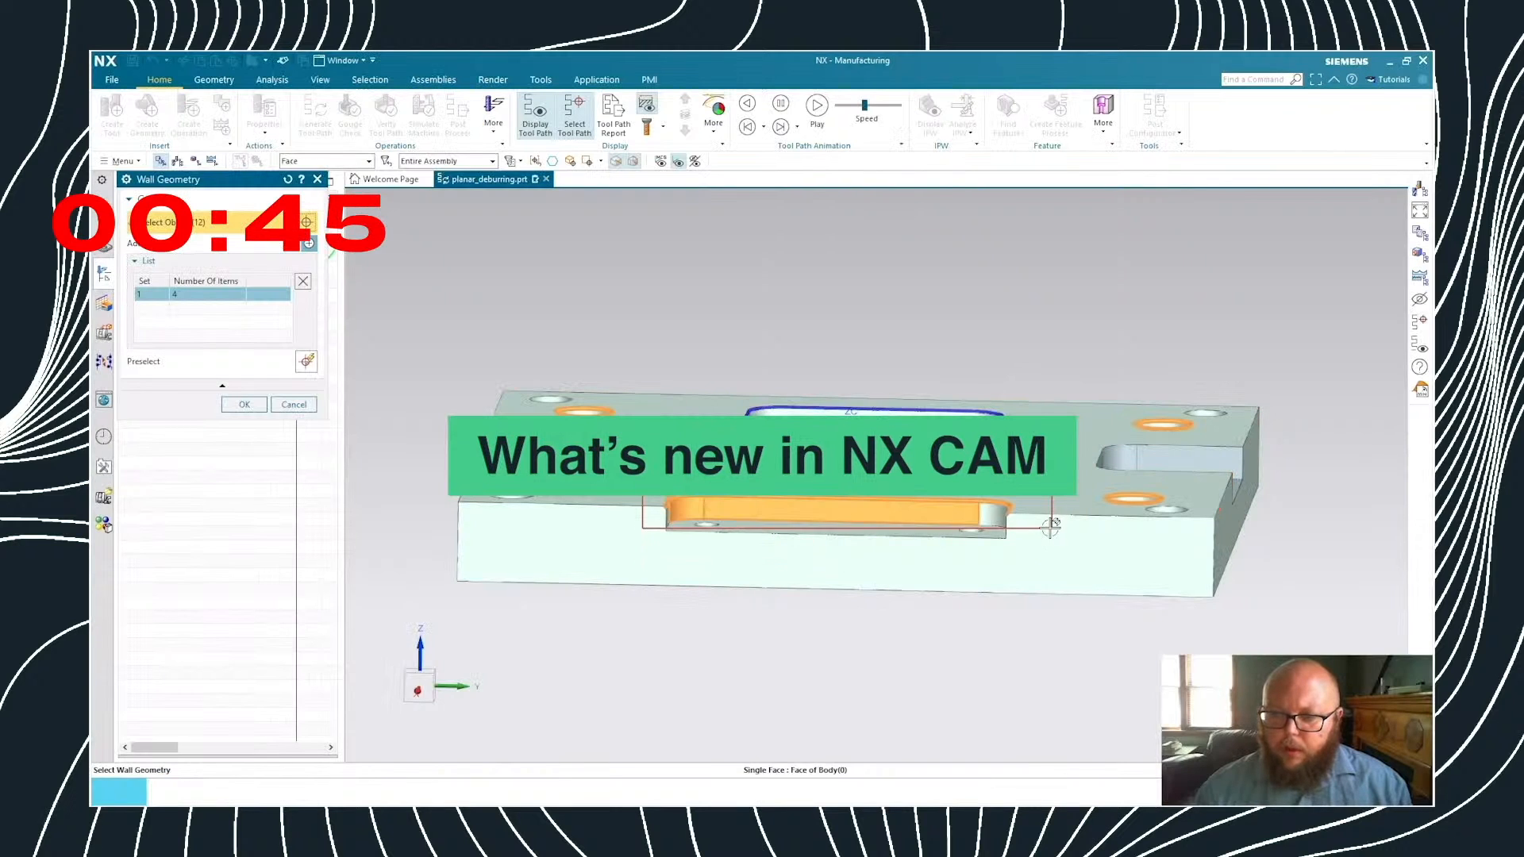
{"action": "left_click", "coordinate": [742, 397]}
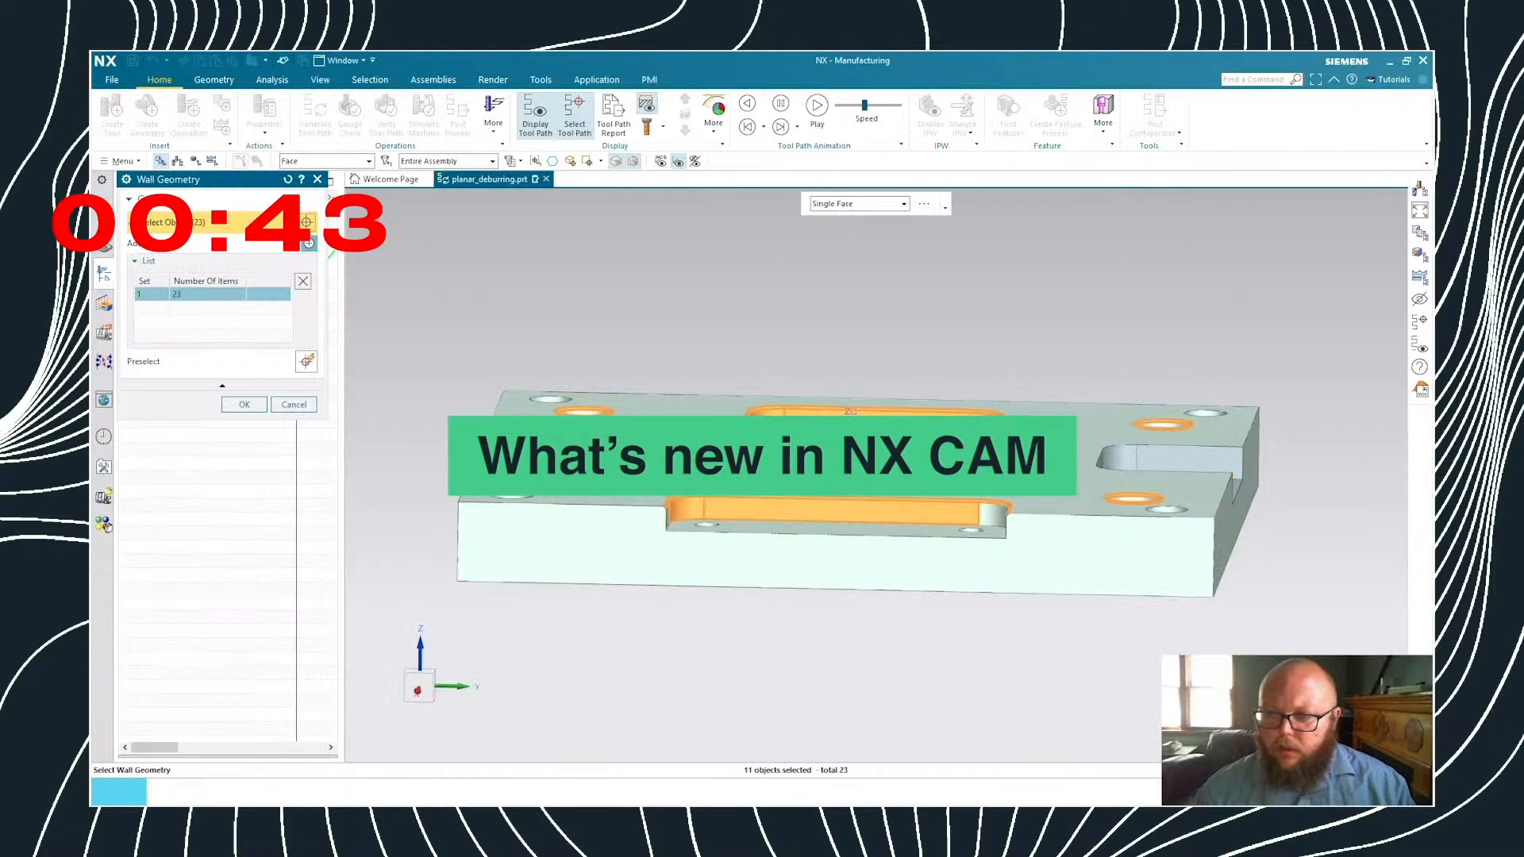
{"action": "left_click", "coordinate": [738, 401], "text": "shift"}
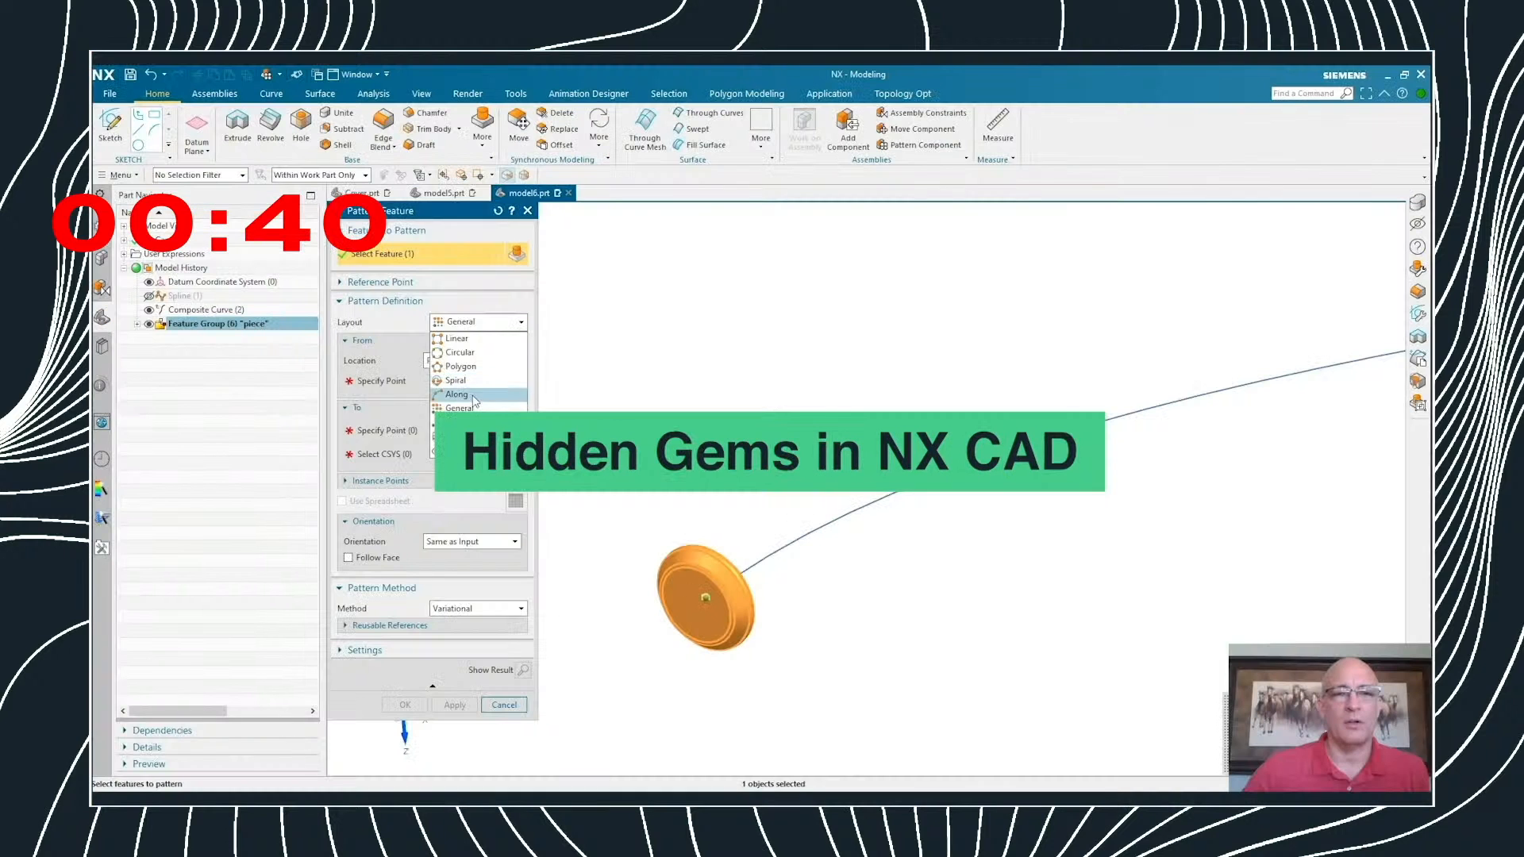
{"action": "left_click", "coordinate": [484, 392]}
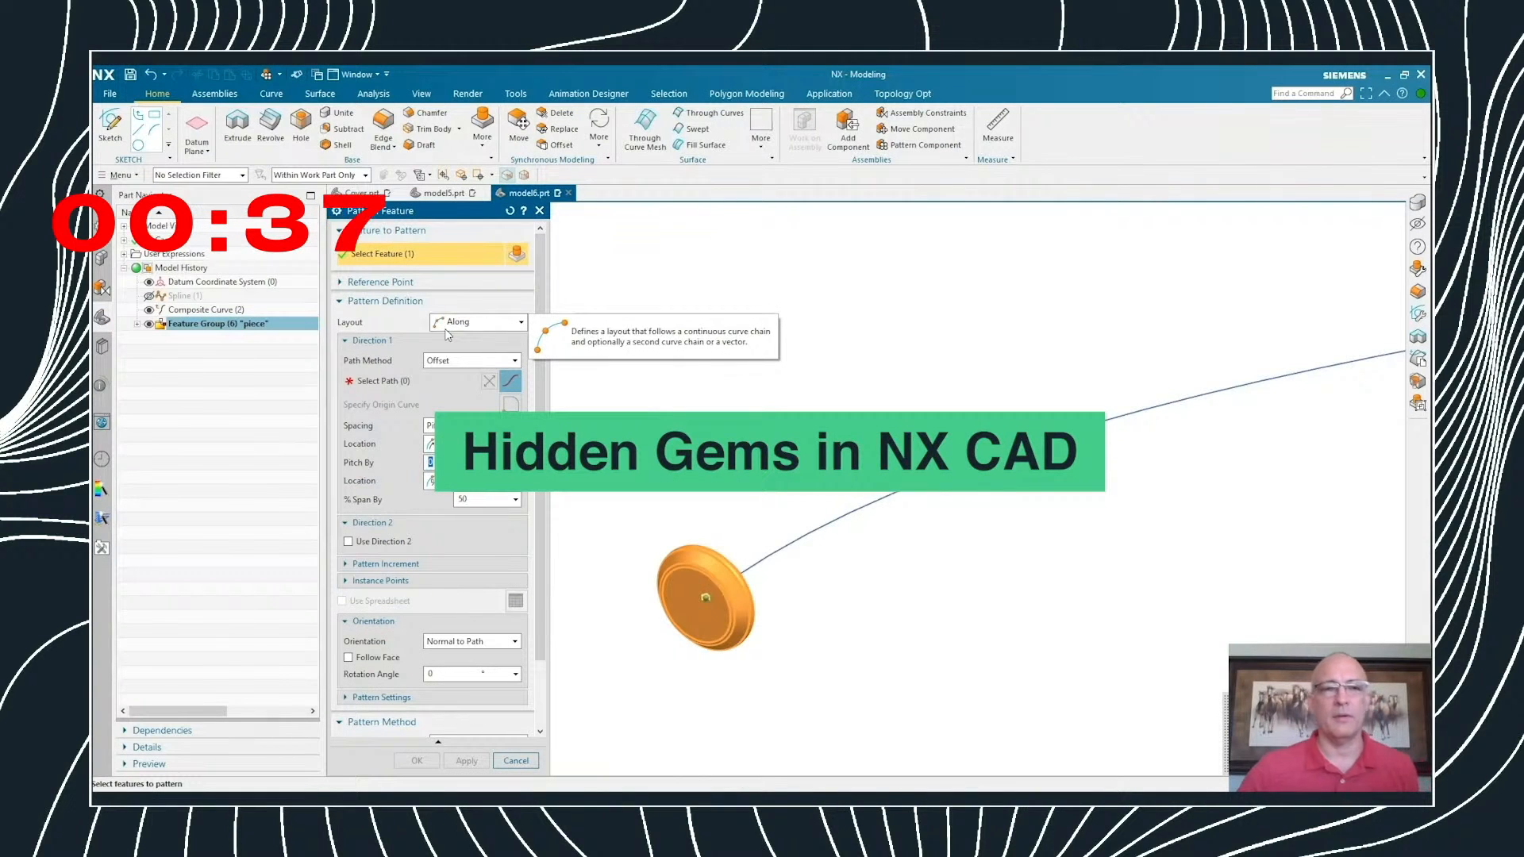
{"action": "left_click", "coordinate": [387, 383]}
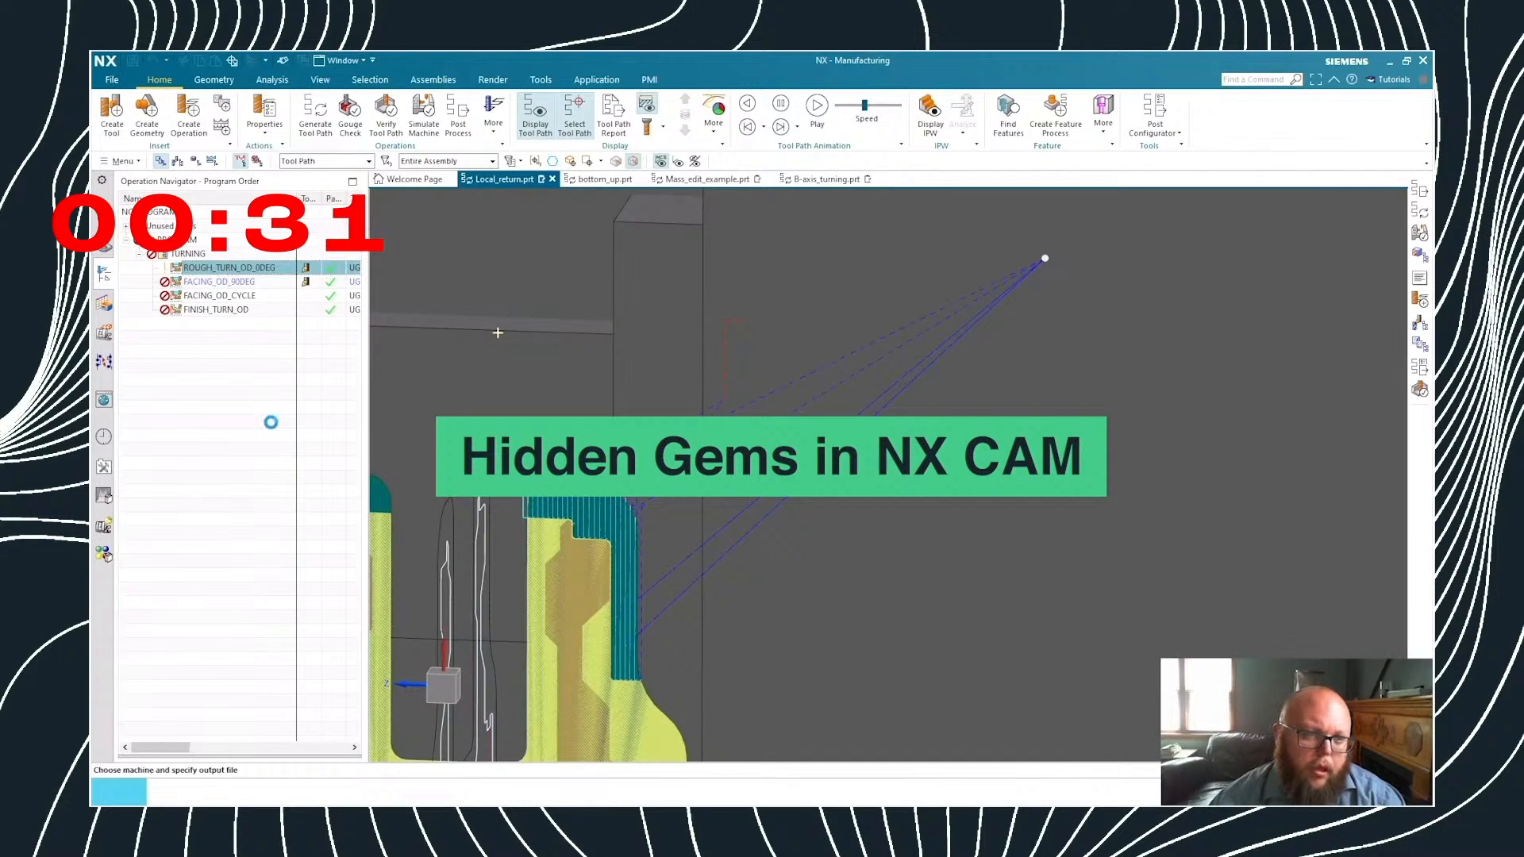
{"action": "left_click", "coordinate": [171, 456]}
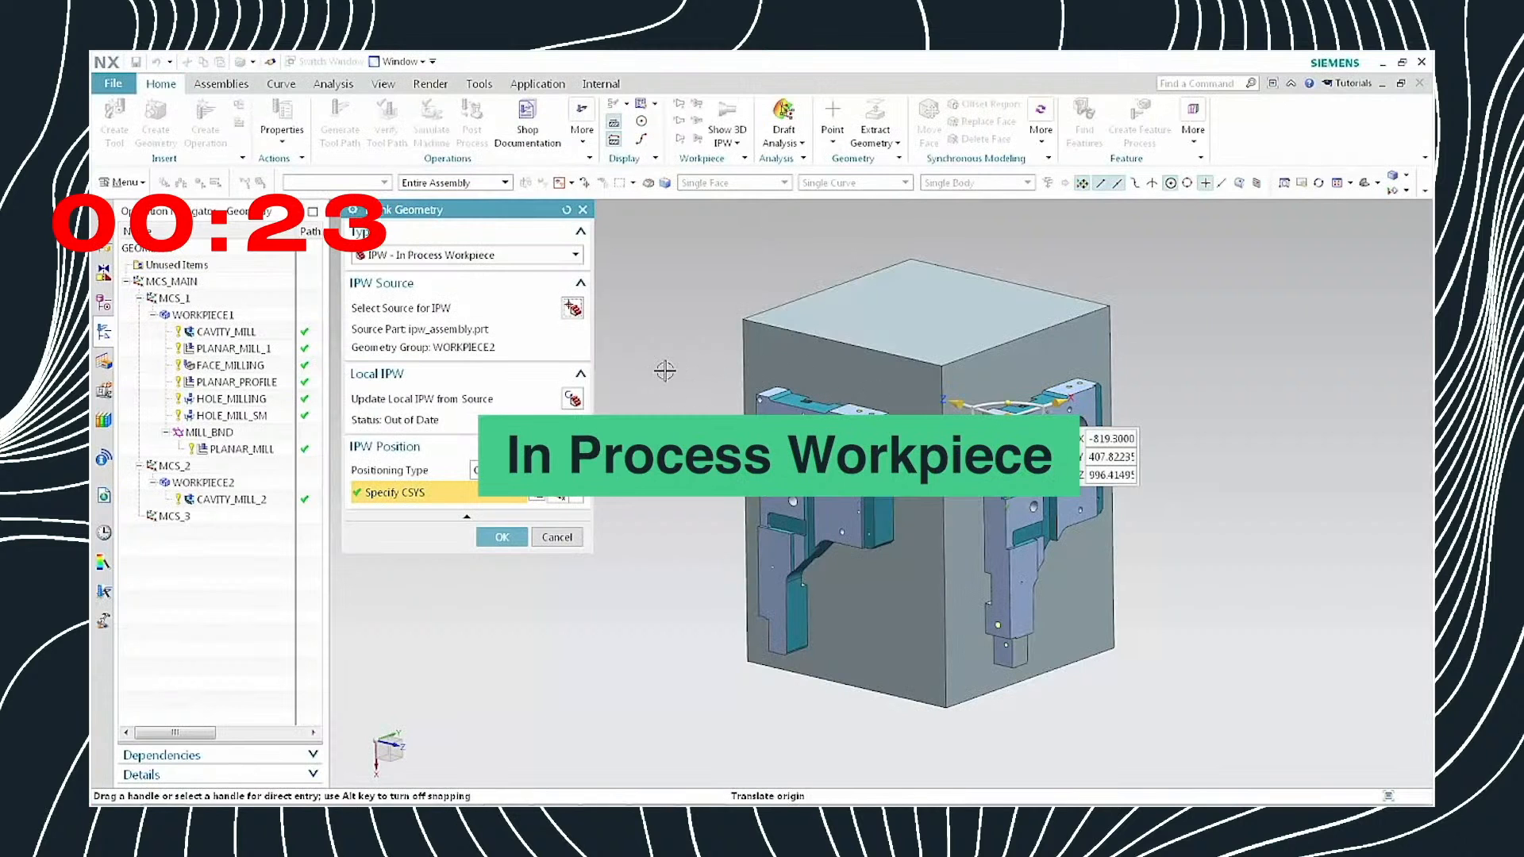
{"action": "left_click", "coordinate": [572, 399]}
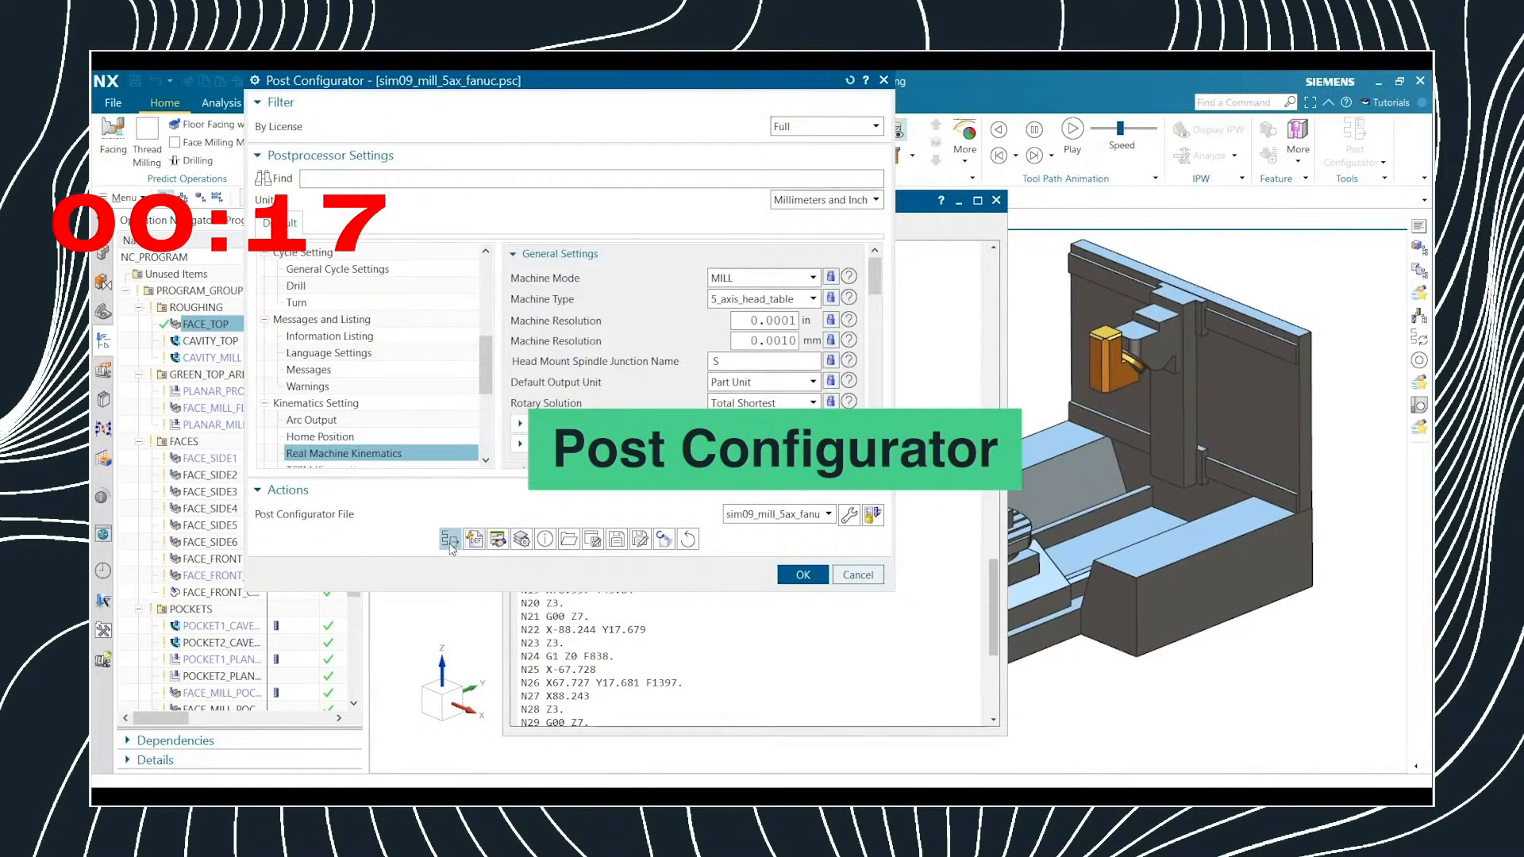
{"action": "left_click", "coordinate": [450, 540]}
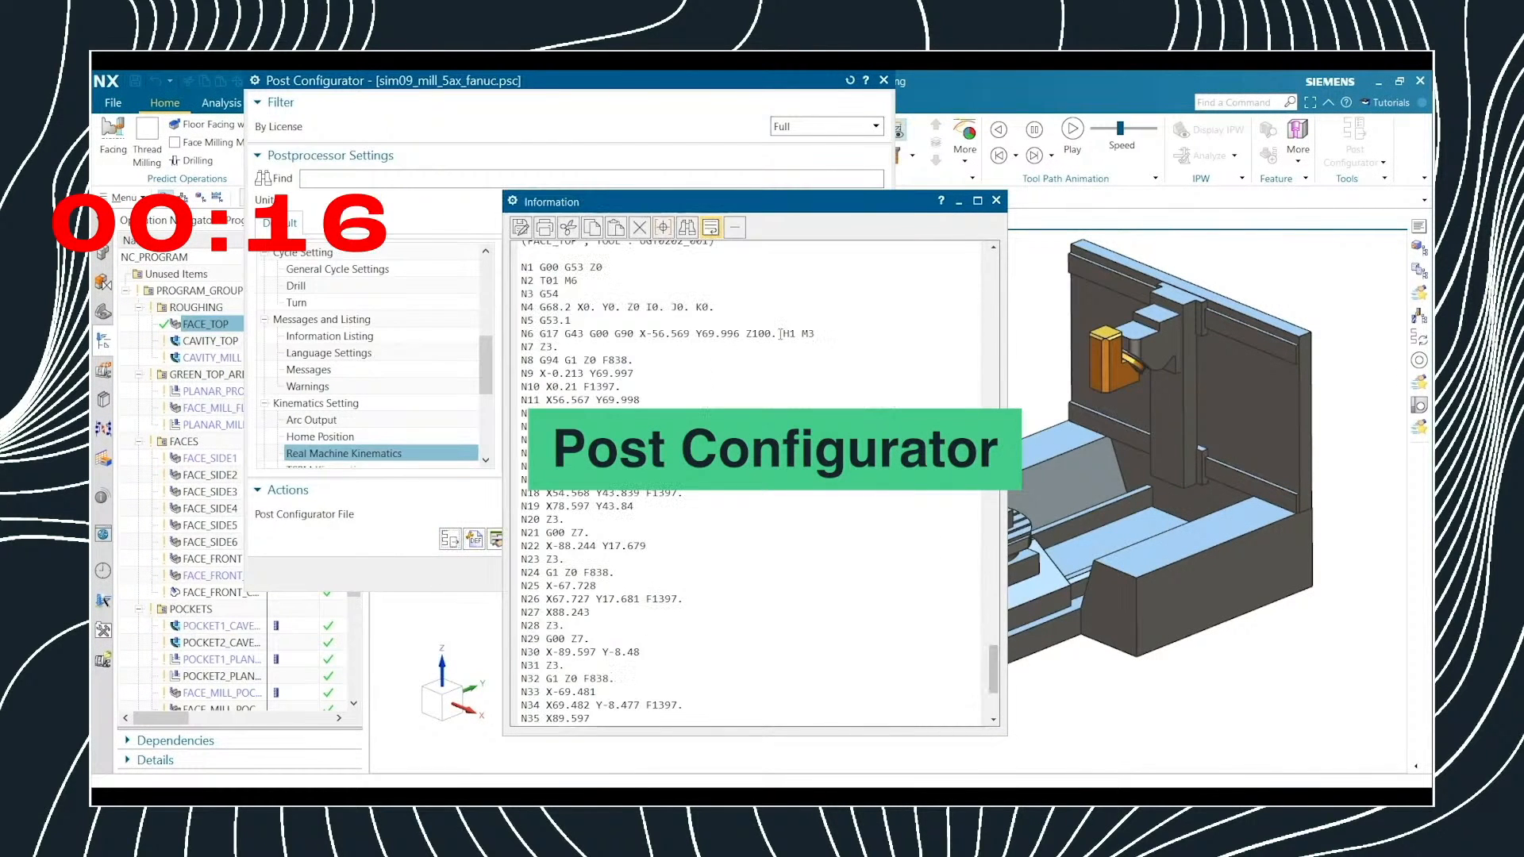
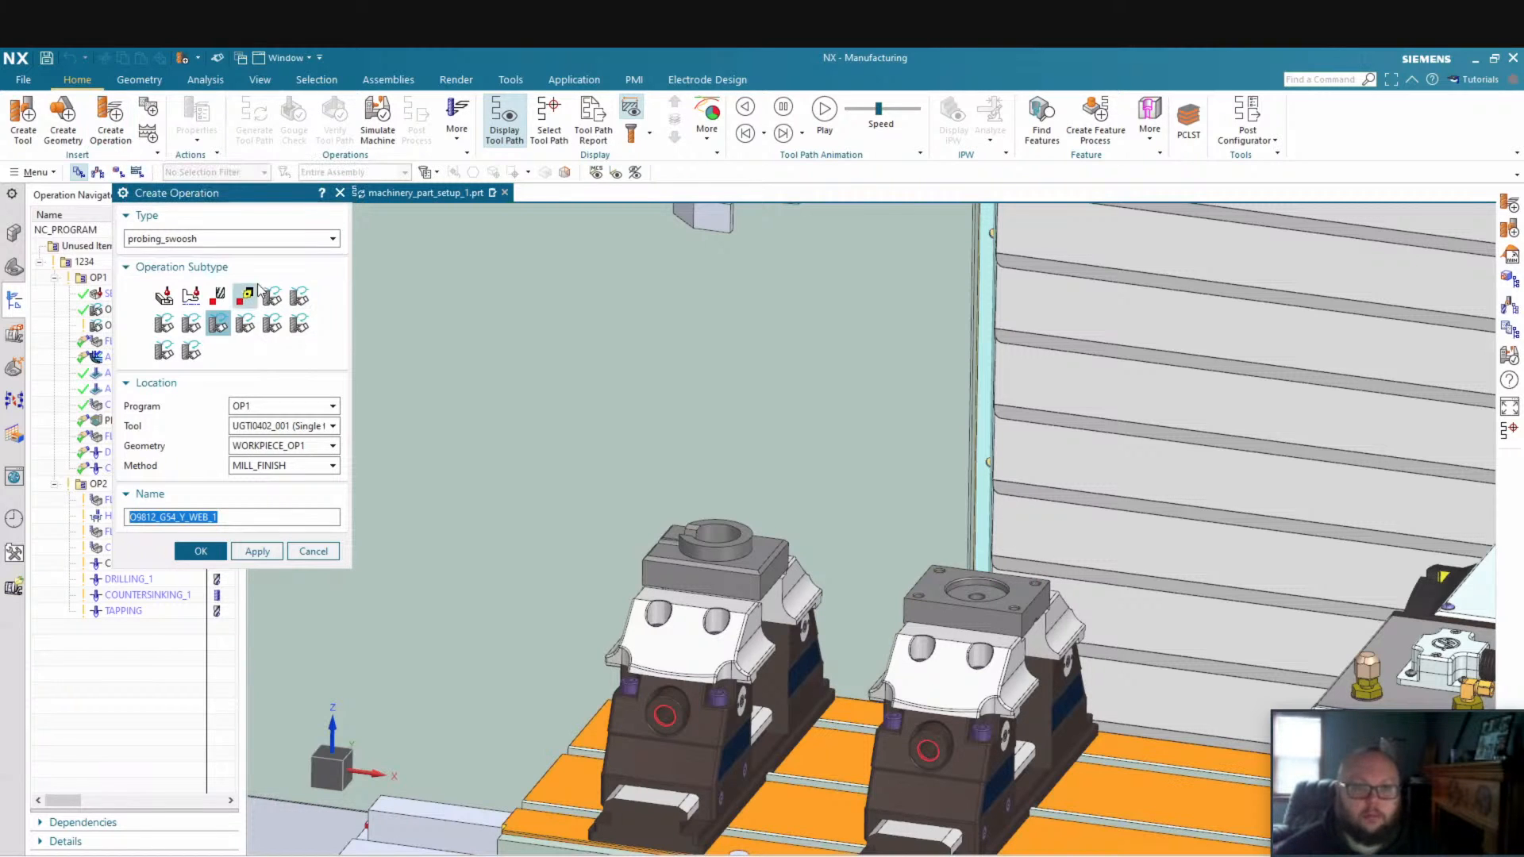
Create a Mill Part Probing operation named Meaure_D1.625_bore, keeping program OP1 and geometry WORKPIECE_OP1
{"action": "mouse_move", "coordinate": [176, 304]}
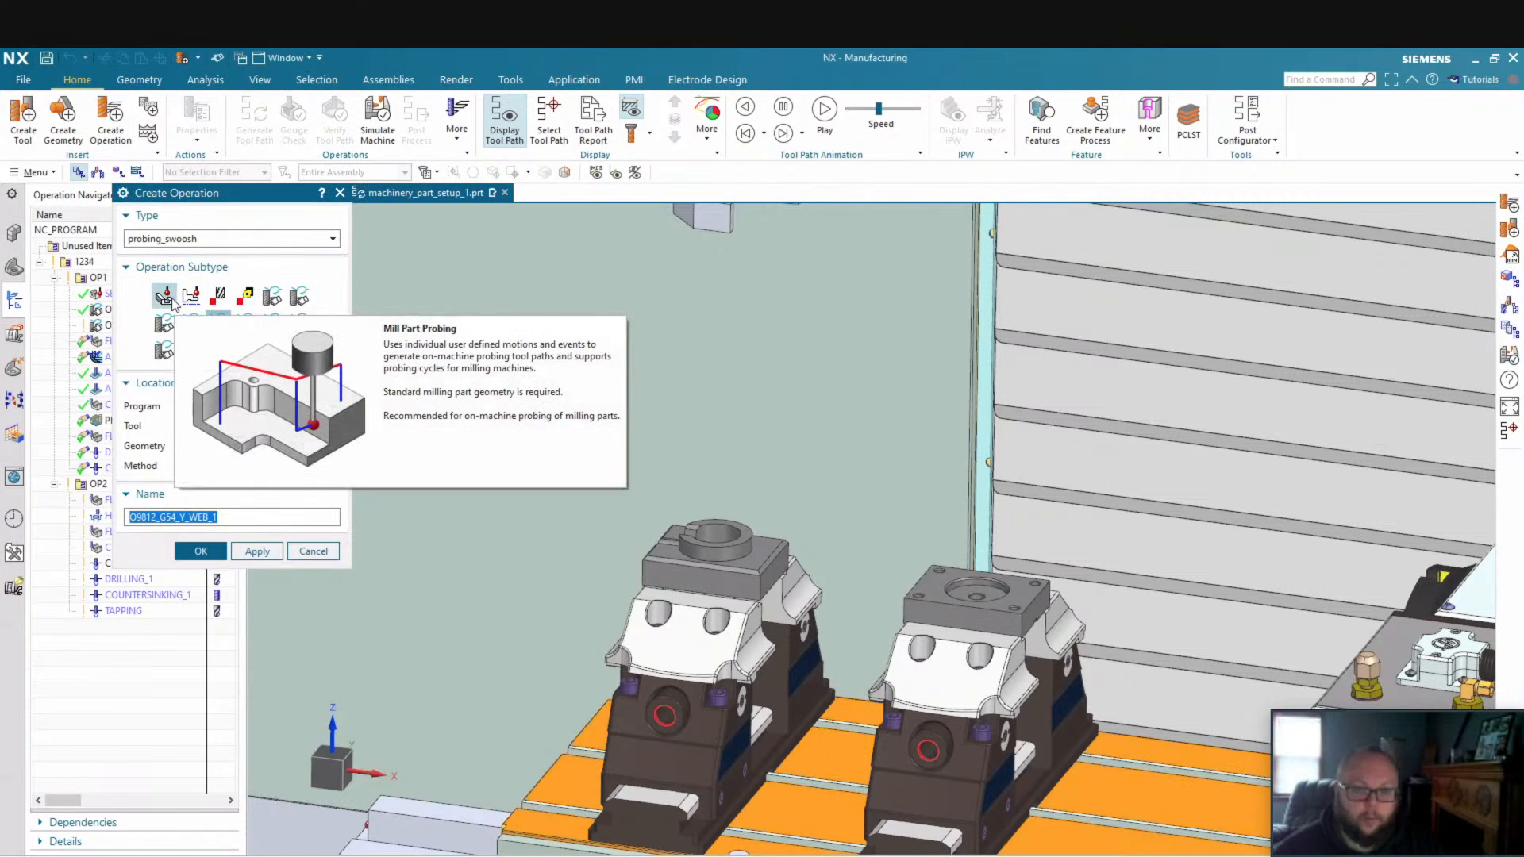
{"action": "left_click", "coordinate": [164, 298]}
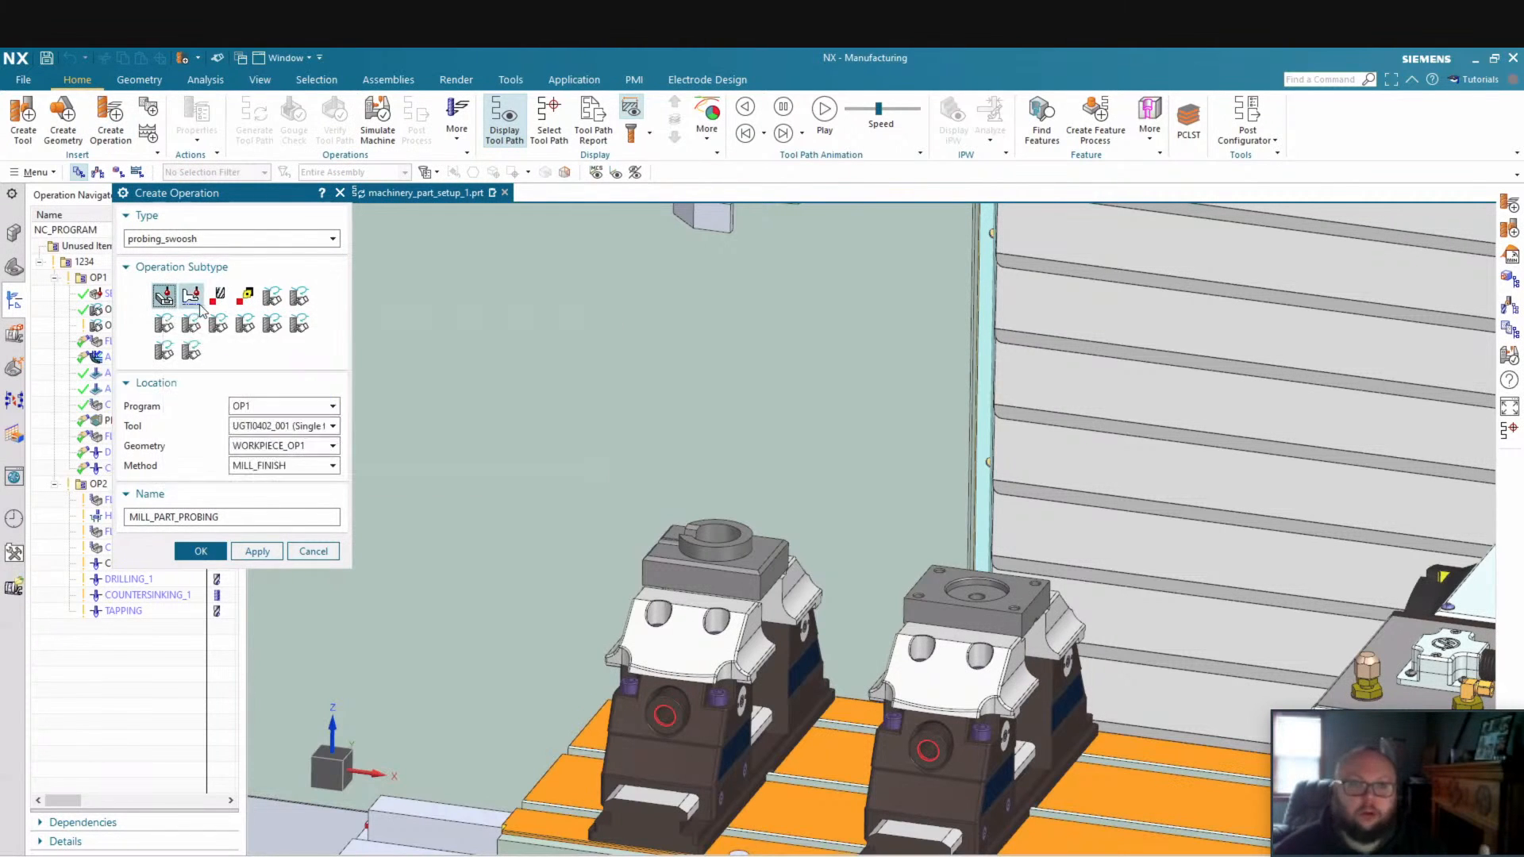
{"action": "mouse_move", "coordinate": [299, 327]}
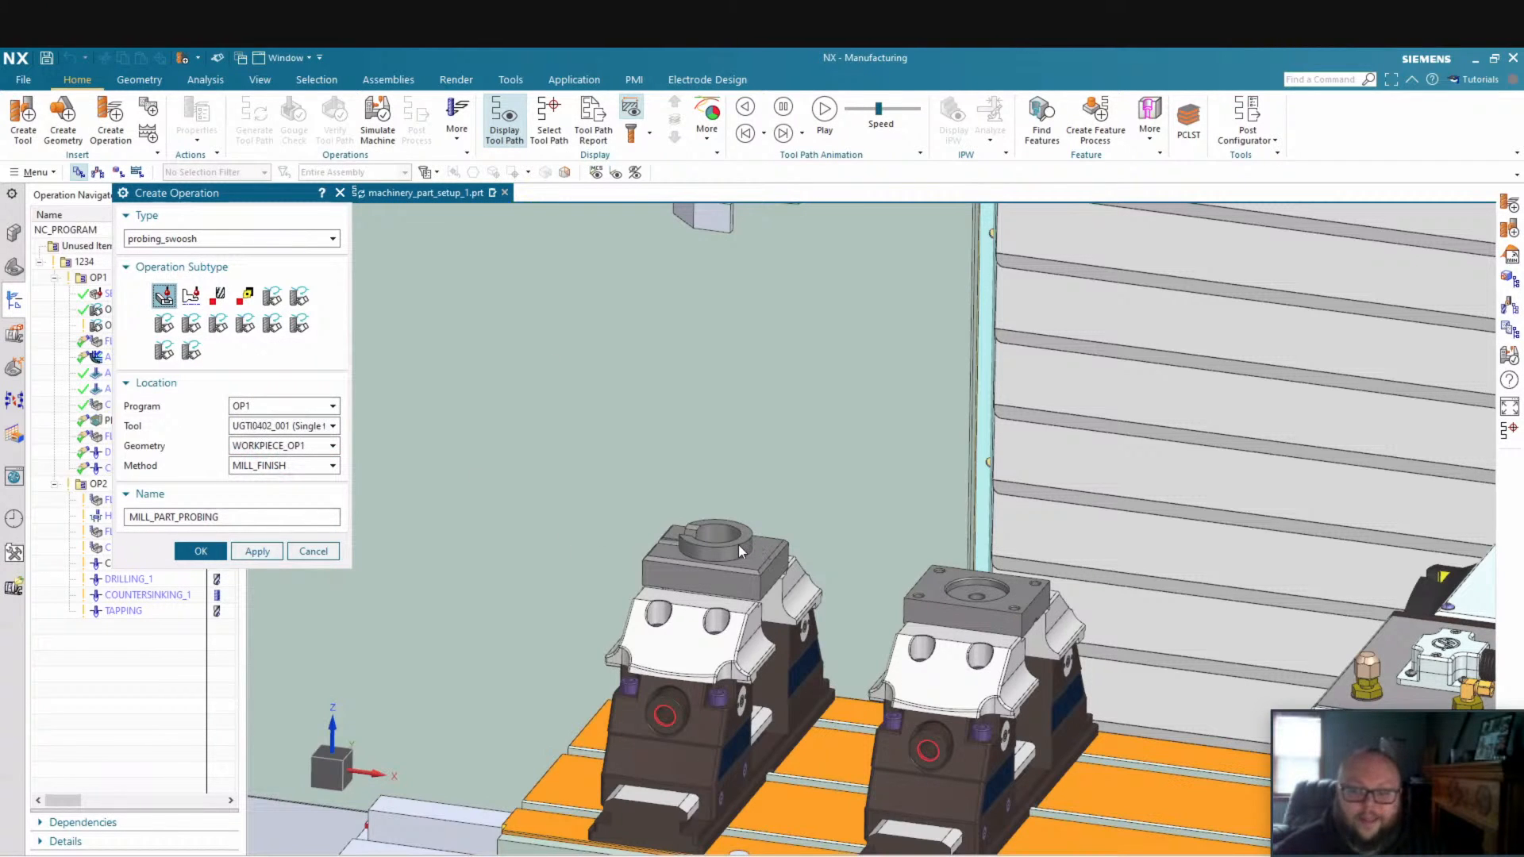
{"action": "mouse_move", "coordinate": [164, 295]}
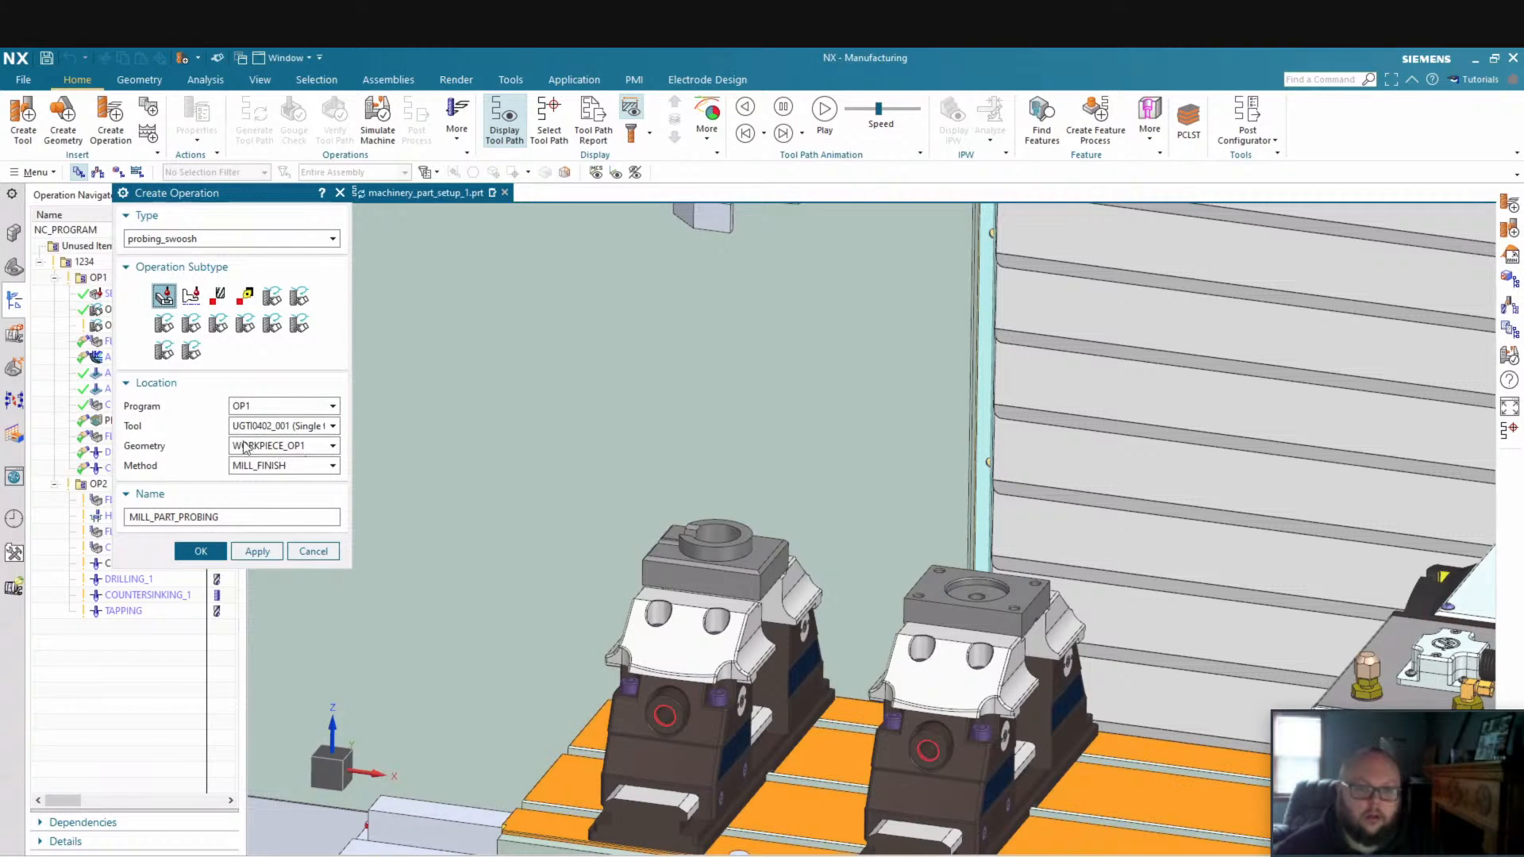
{"action": "double_click", "coordinate": [257, 519]}
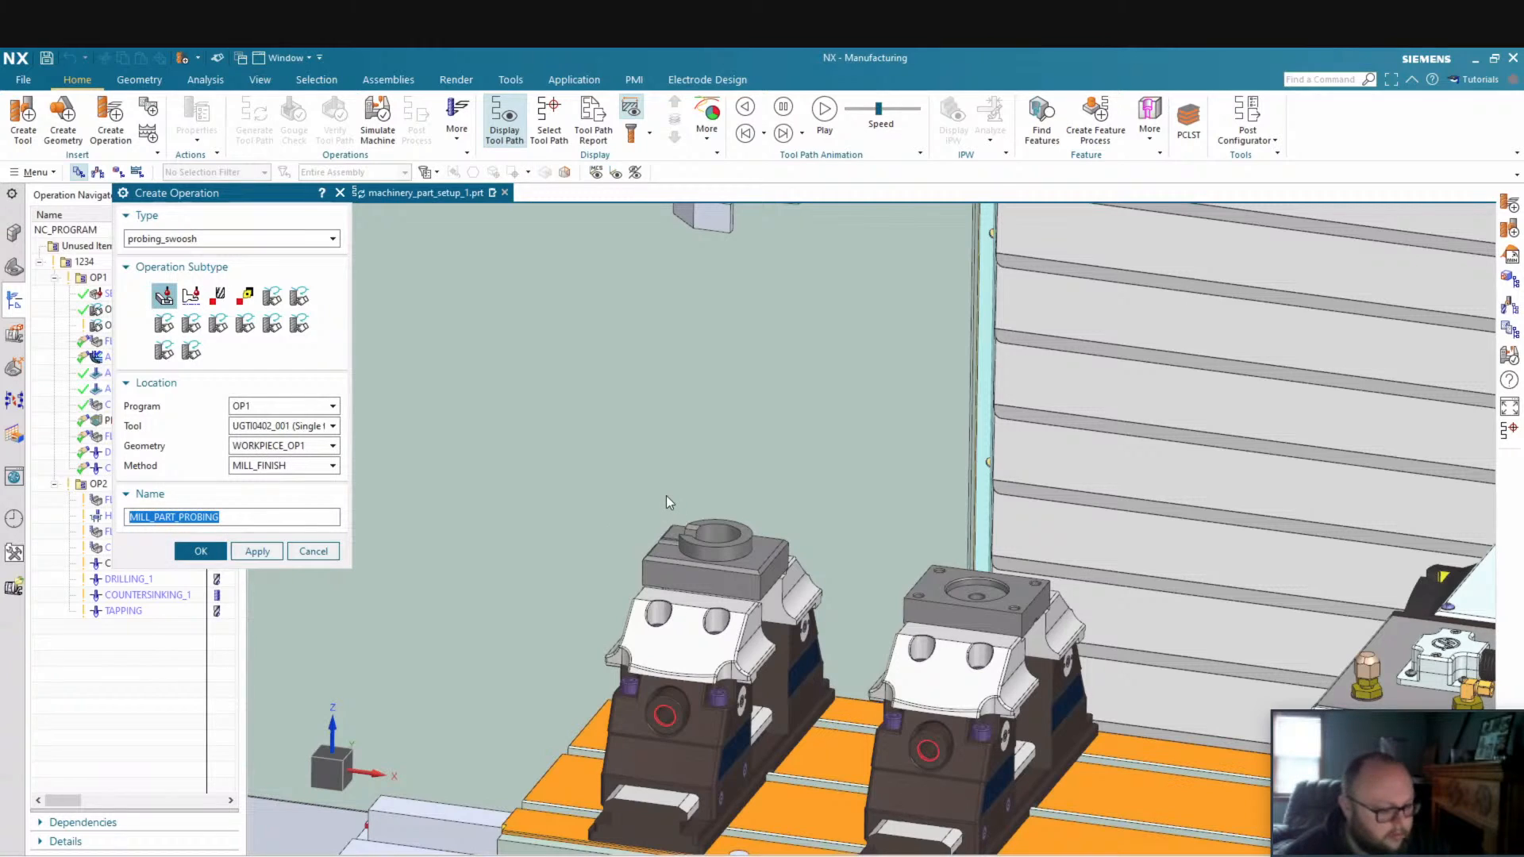
{"action": "type", "text": "Meaure_D1.625_bore"}
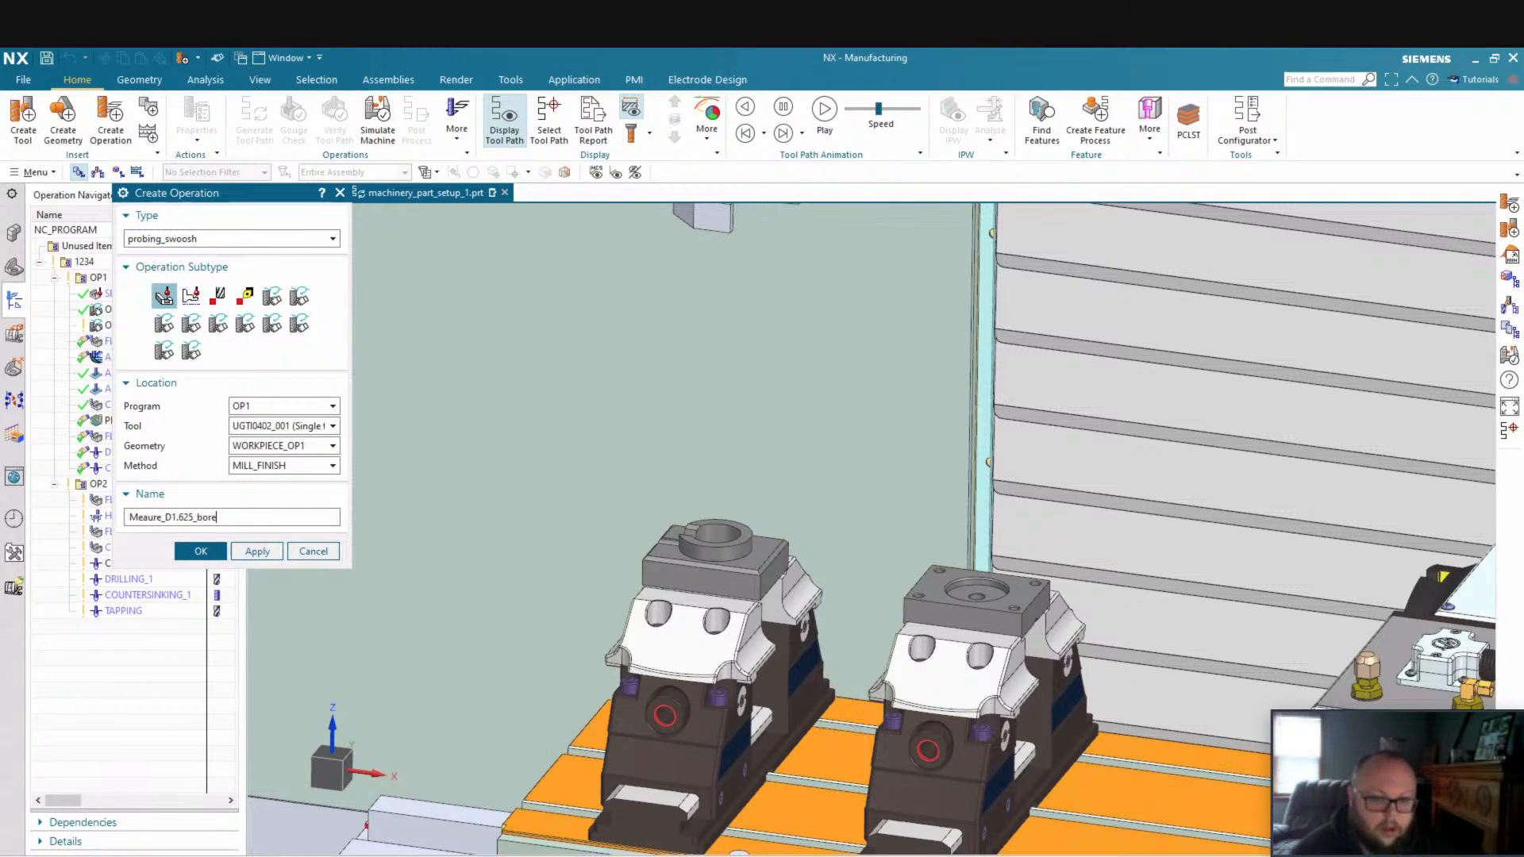
{"action": "key", "text": "Return"}
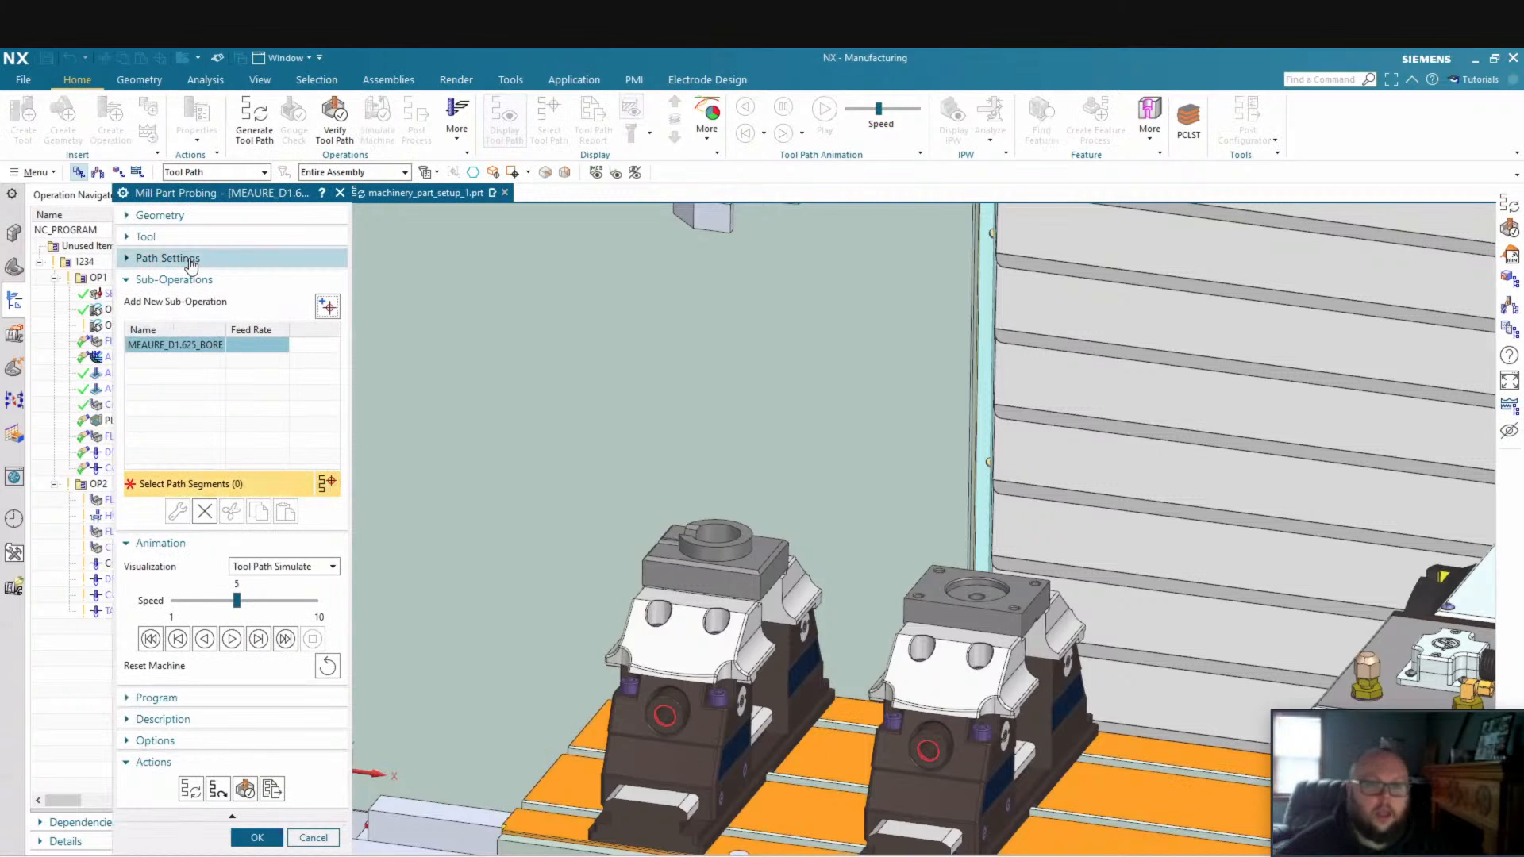
Set the operation's probing output type to Ball Contact in the path settings
{"action": "left_click", "coordinate": [200, 262]}
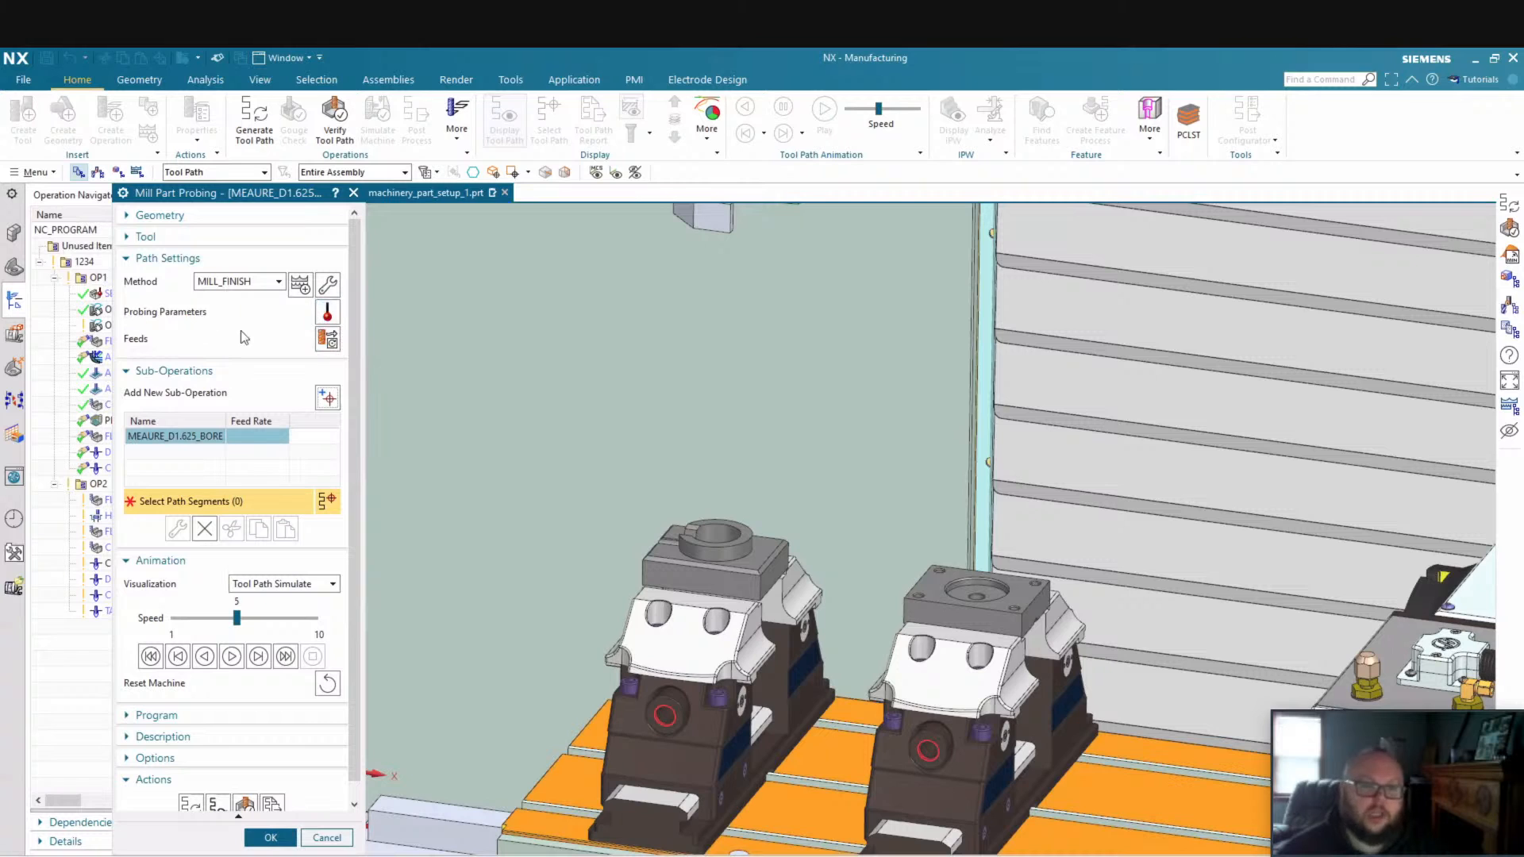
{"action": "left_click", "coordinate": [327, 311]}
{"action": "left_click", "coordinate": [297, 238]}
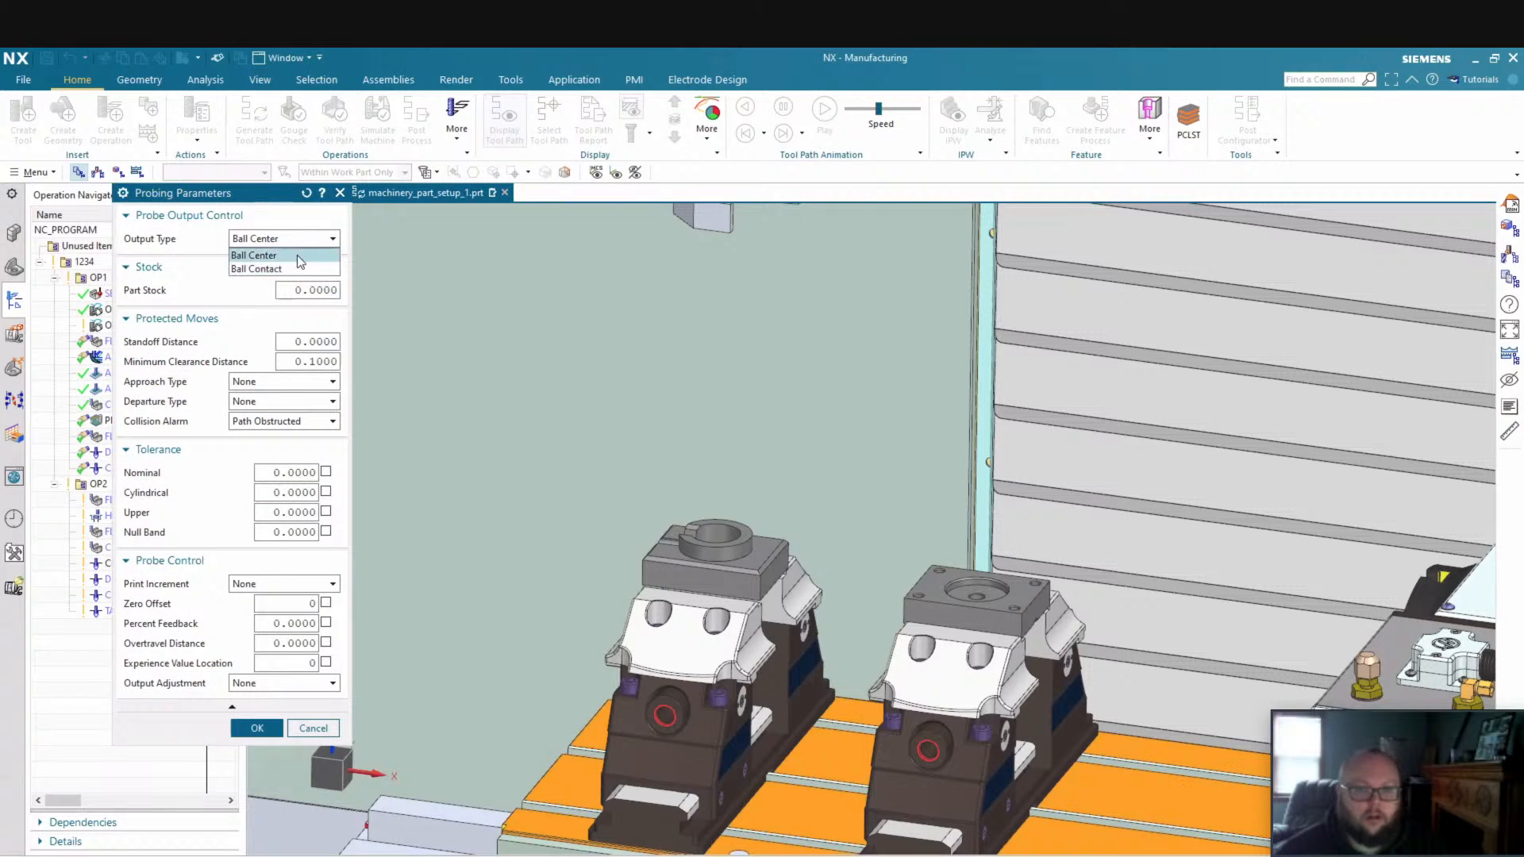
{"action": "left_click", "coordinate": [256, 269]}
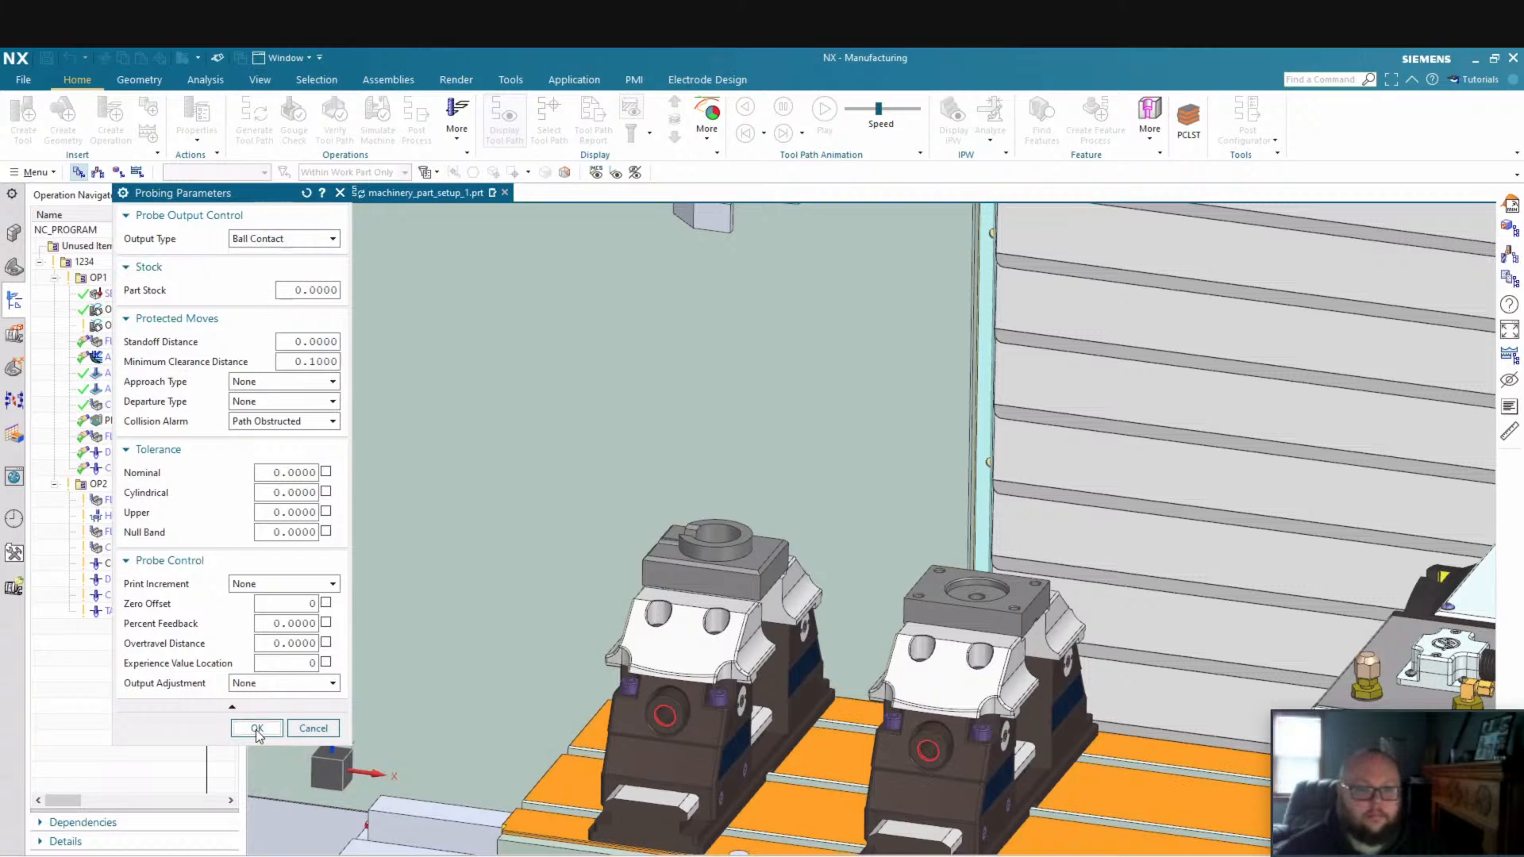
{"action": "left_click", "coordinate": [257, 728]}
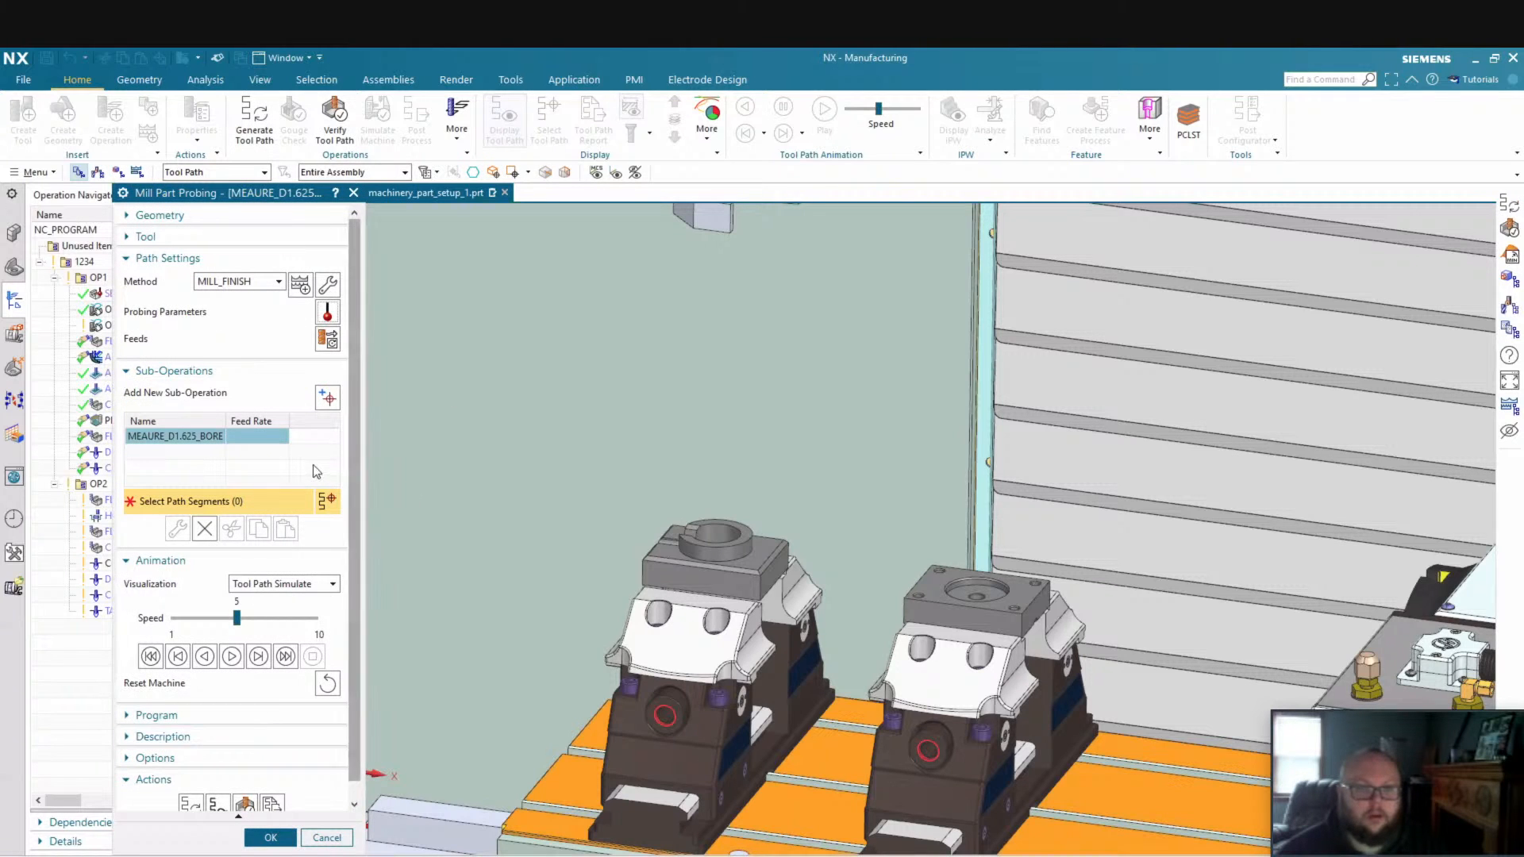
Add a Clearance Plane sub-operation using a plane 3 in above the top face of the OP1 part's ring, reusing the linked geometry
{"action": "left_click", "coordinate": [330, 406]}
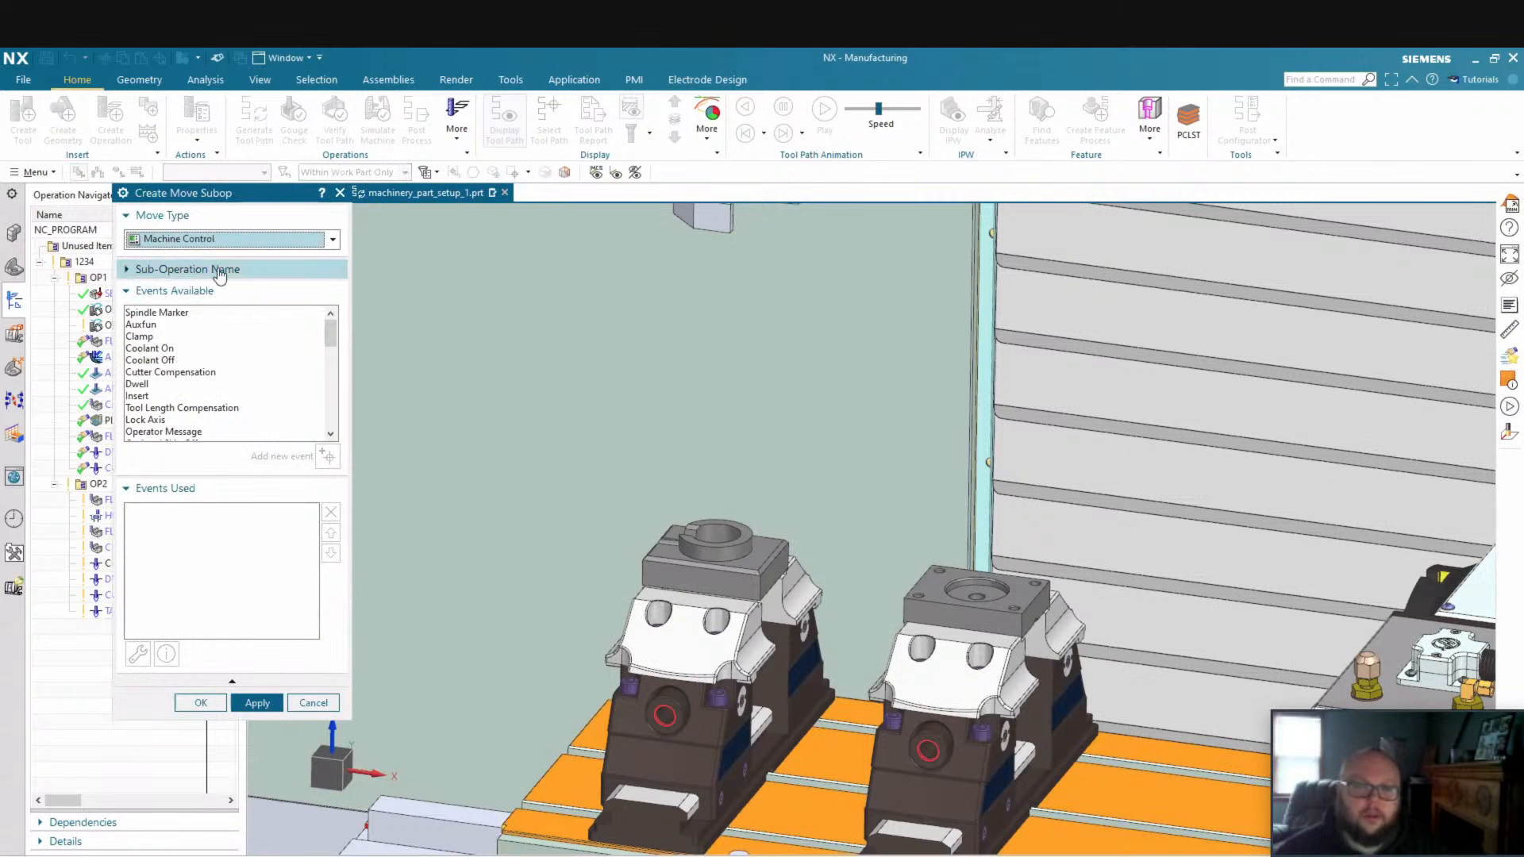
{"action": "left_click", "coordinate": [232, 239]}
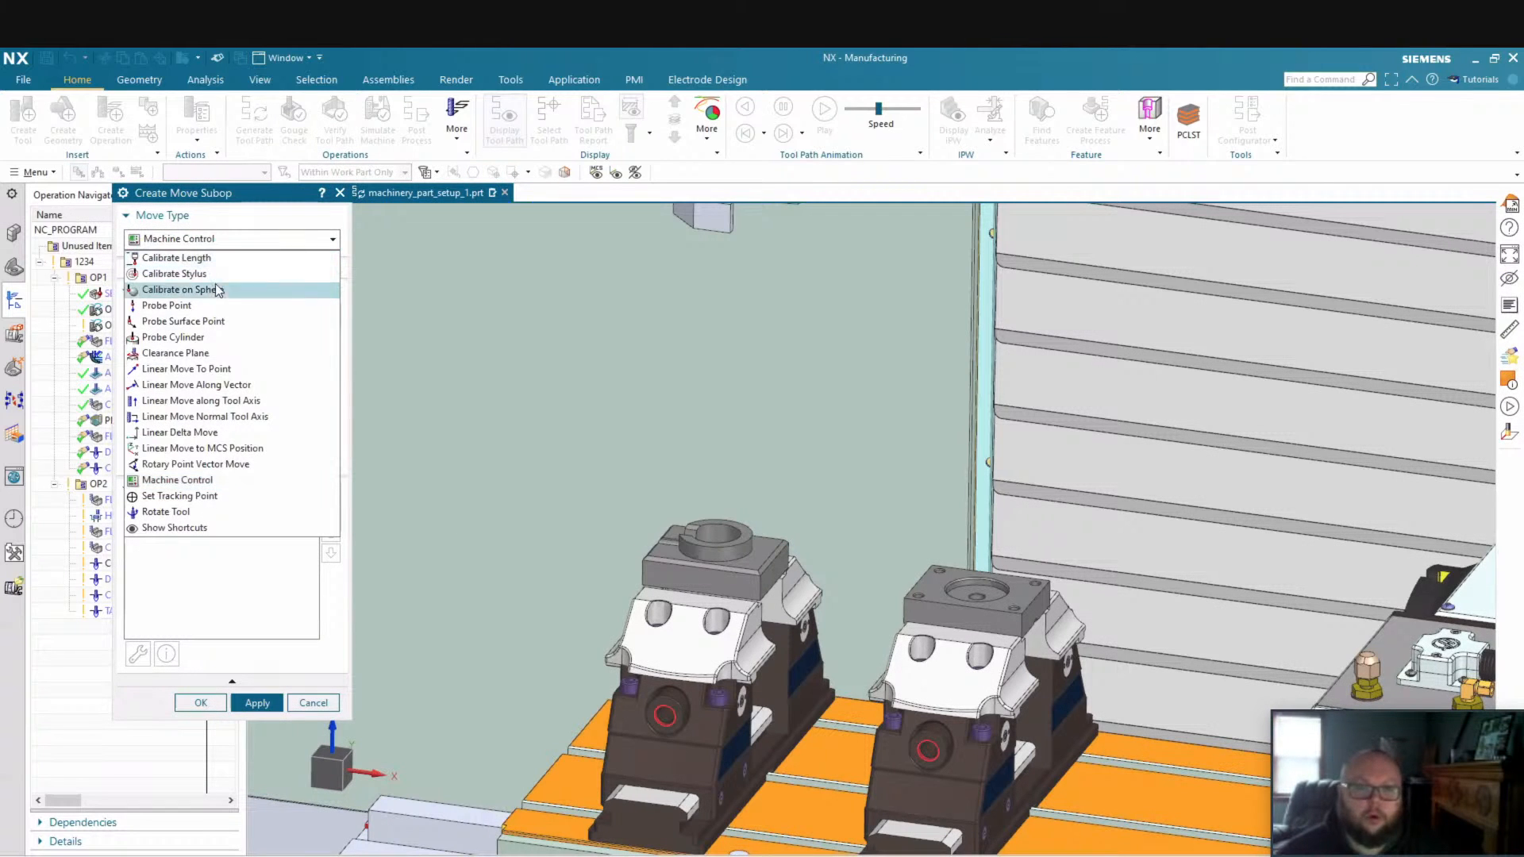
{"action": "left_click", "coordinate": [204, 353]}
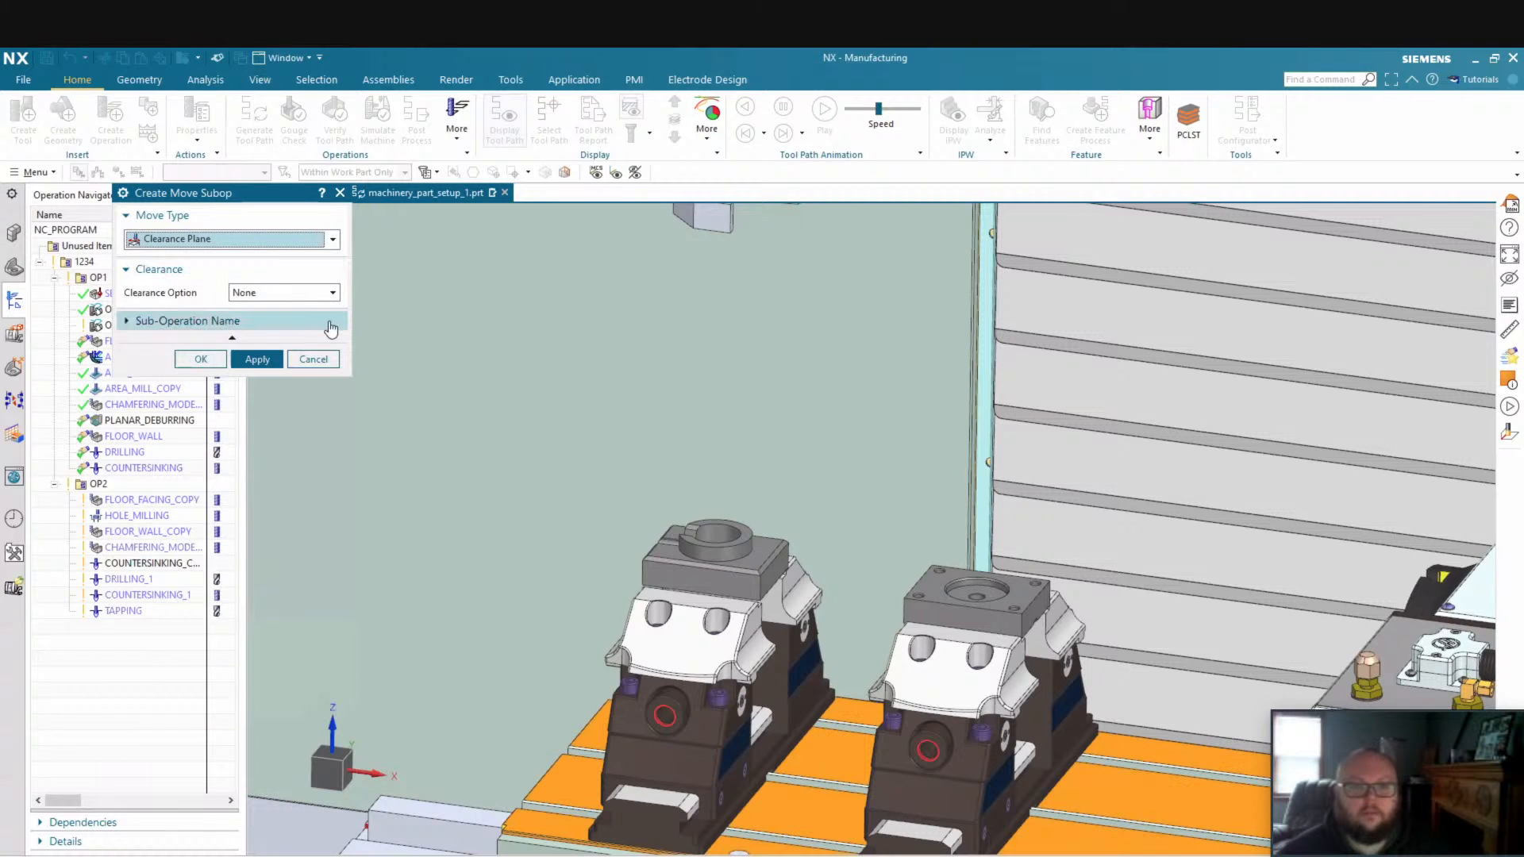
{"action": "left_click", "coordinate": [284, 293]}
{"action": "left_click", "coordinate": [288, 349]}
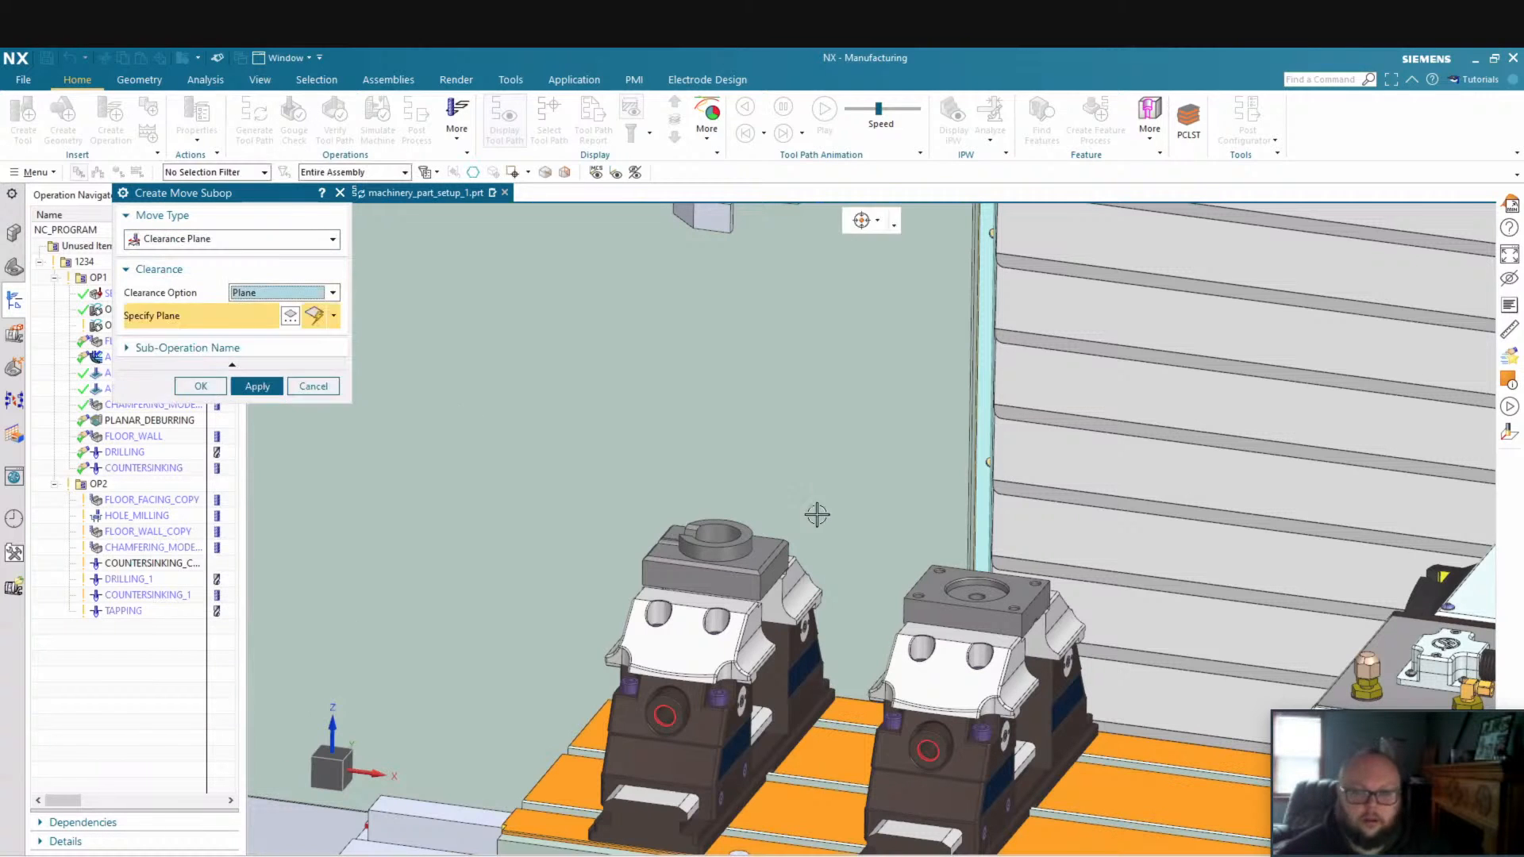
{"action": "scroll", "coordinate": [754, 541], "scroll_direction": "down", "scroll_amount": 5}
{"action": "left_click", "coordinate": [699, 508]}
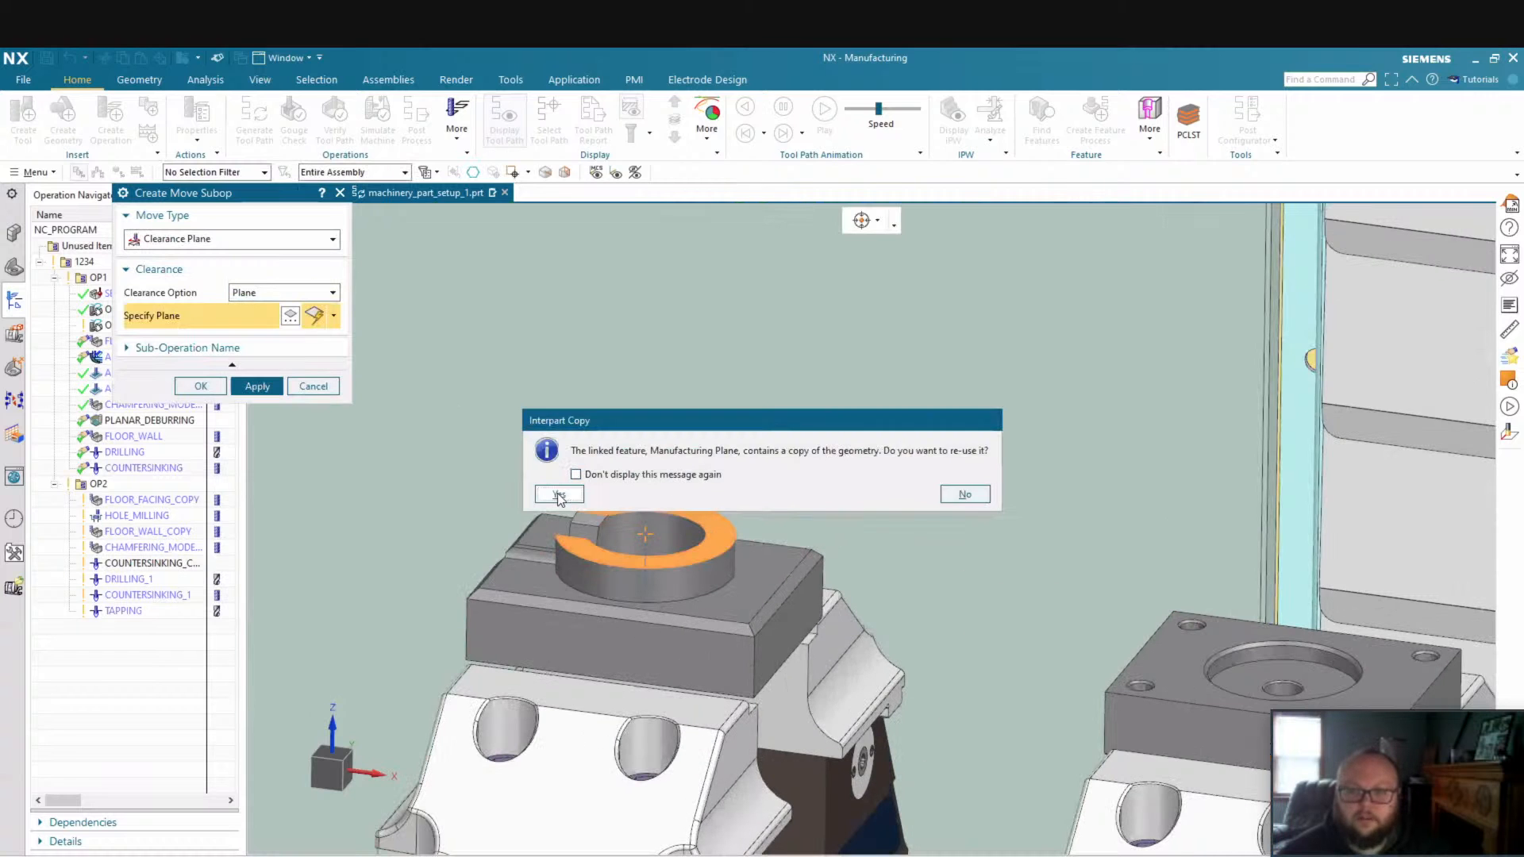
{"action": "left_click", "coordinate": [550, 493]}
{"action": "type", "text": "3"}
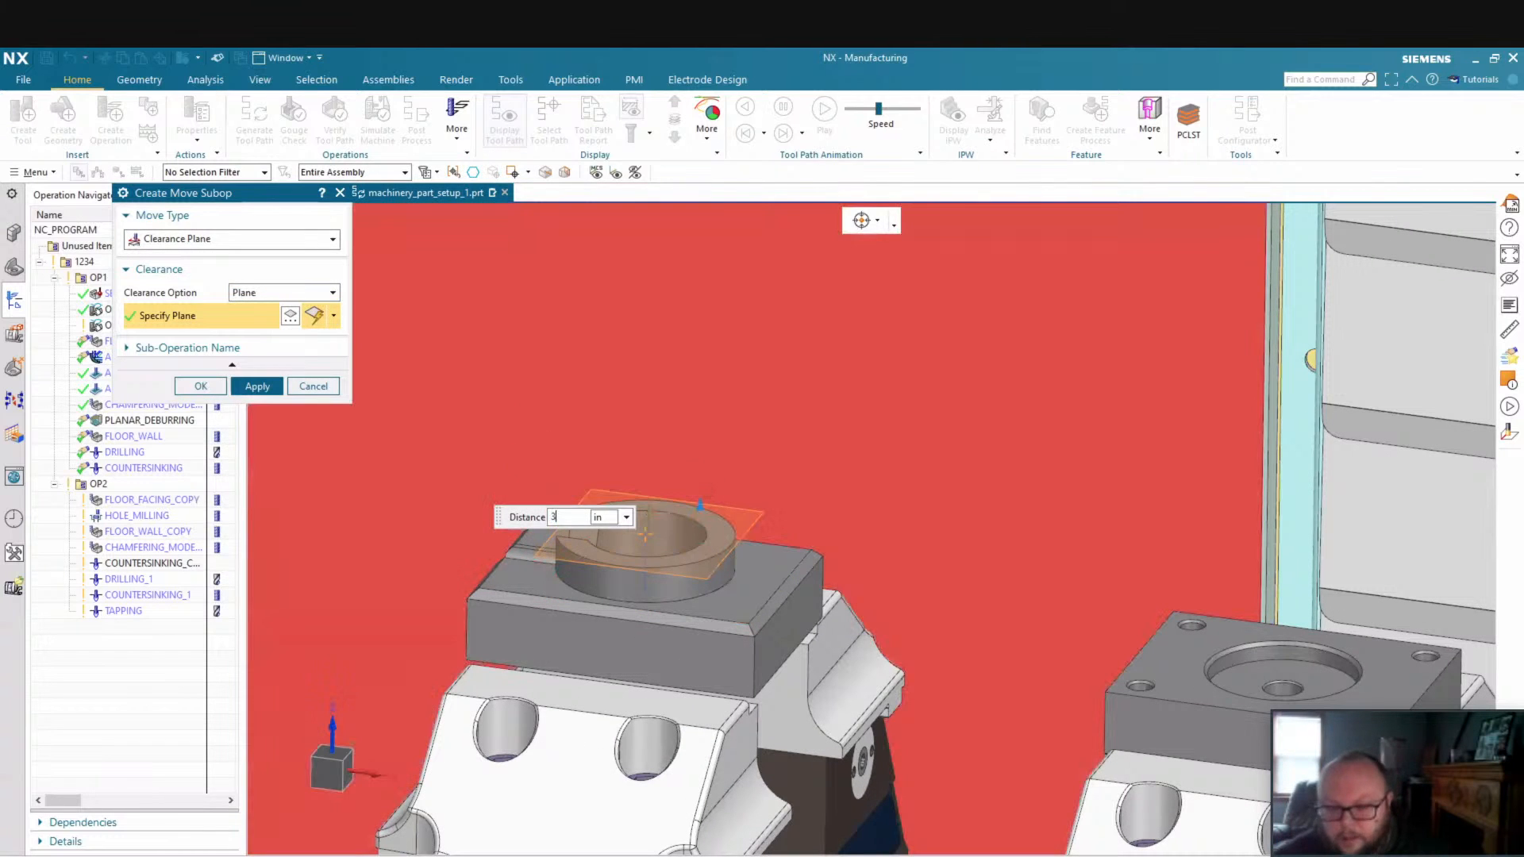
{"action": "key", "text": "Return"}
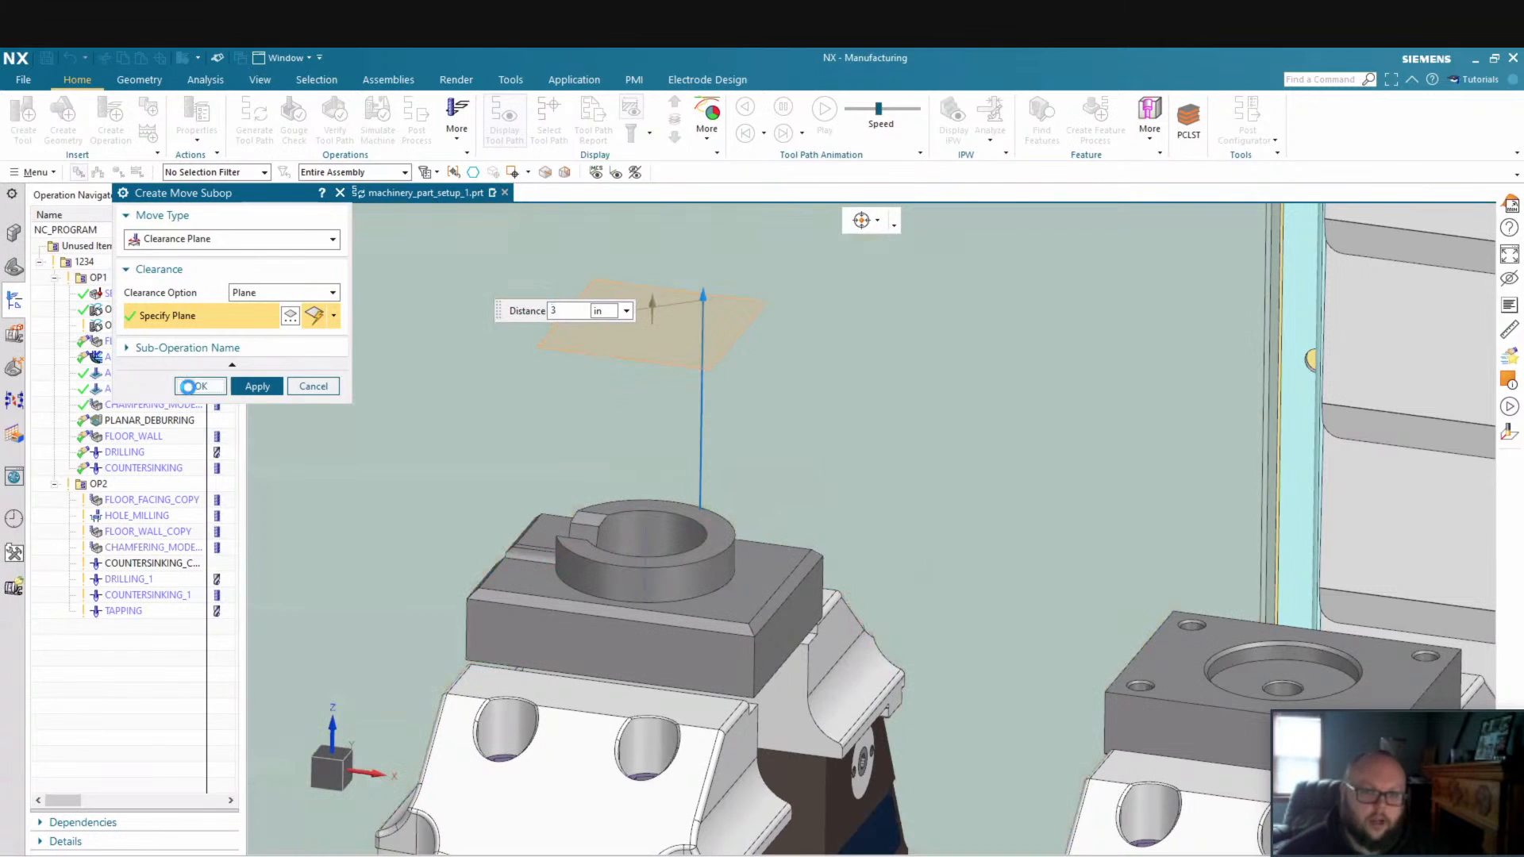
{"action": "left_click", "coordinate": [190, 386]}
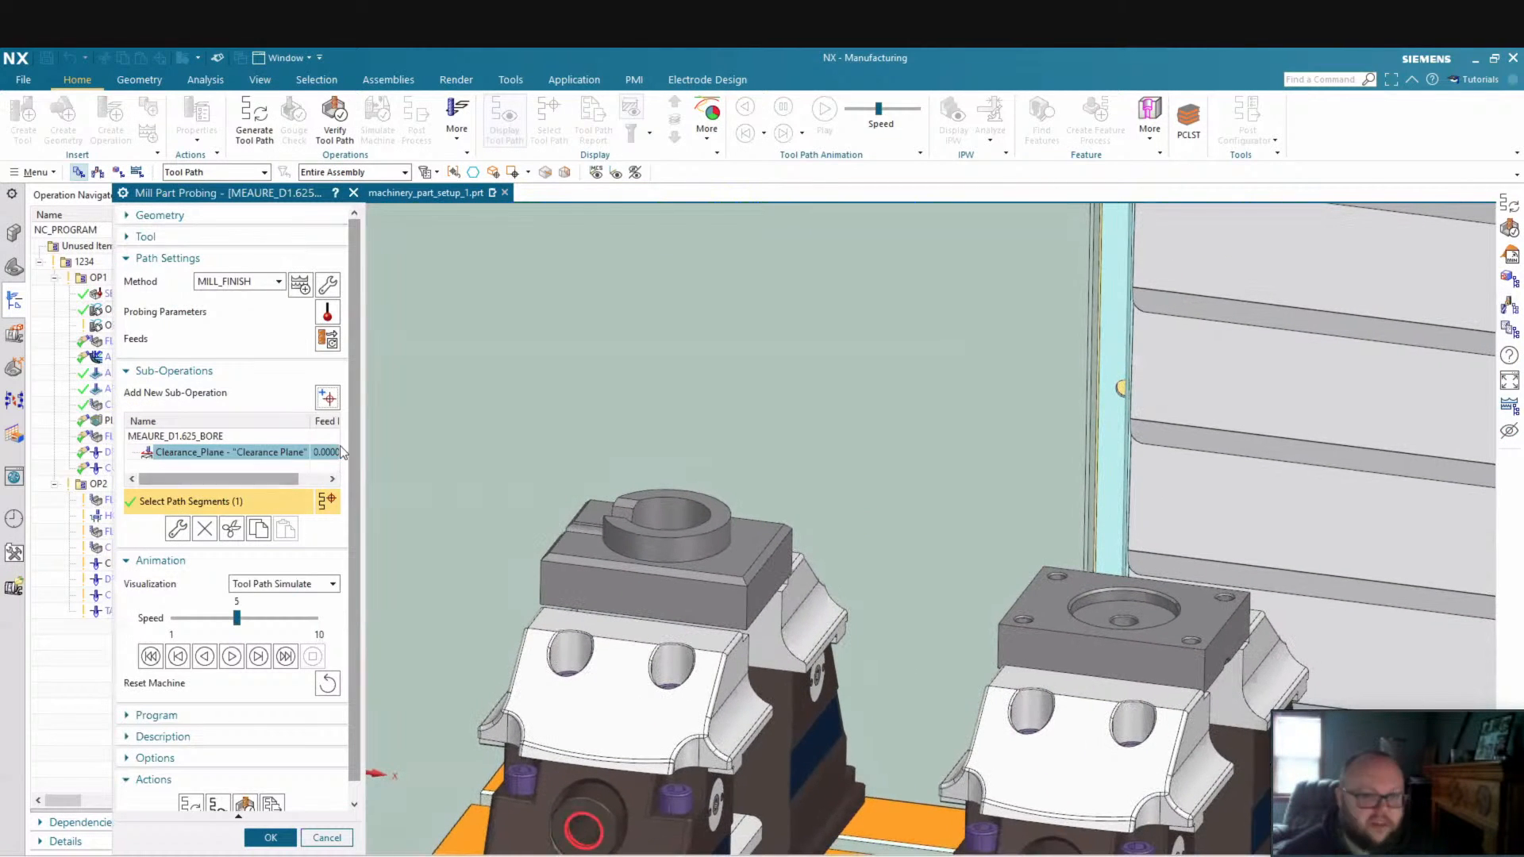
Start a Linear Move To Point sub-operation targeting the centre of the ring's bore on the OP1 part
{"action": "left_click", "coordinate": [328, 401]}
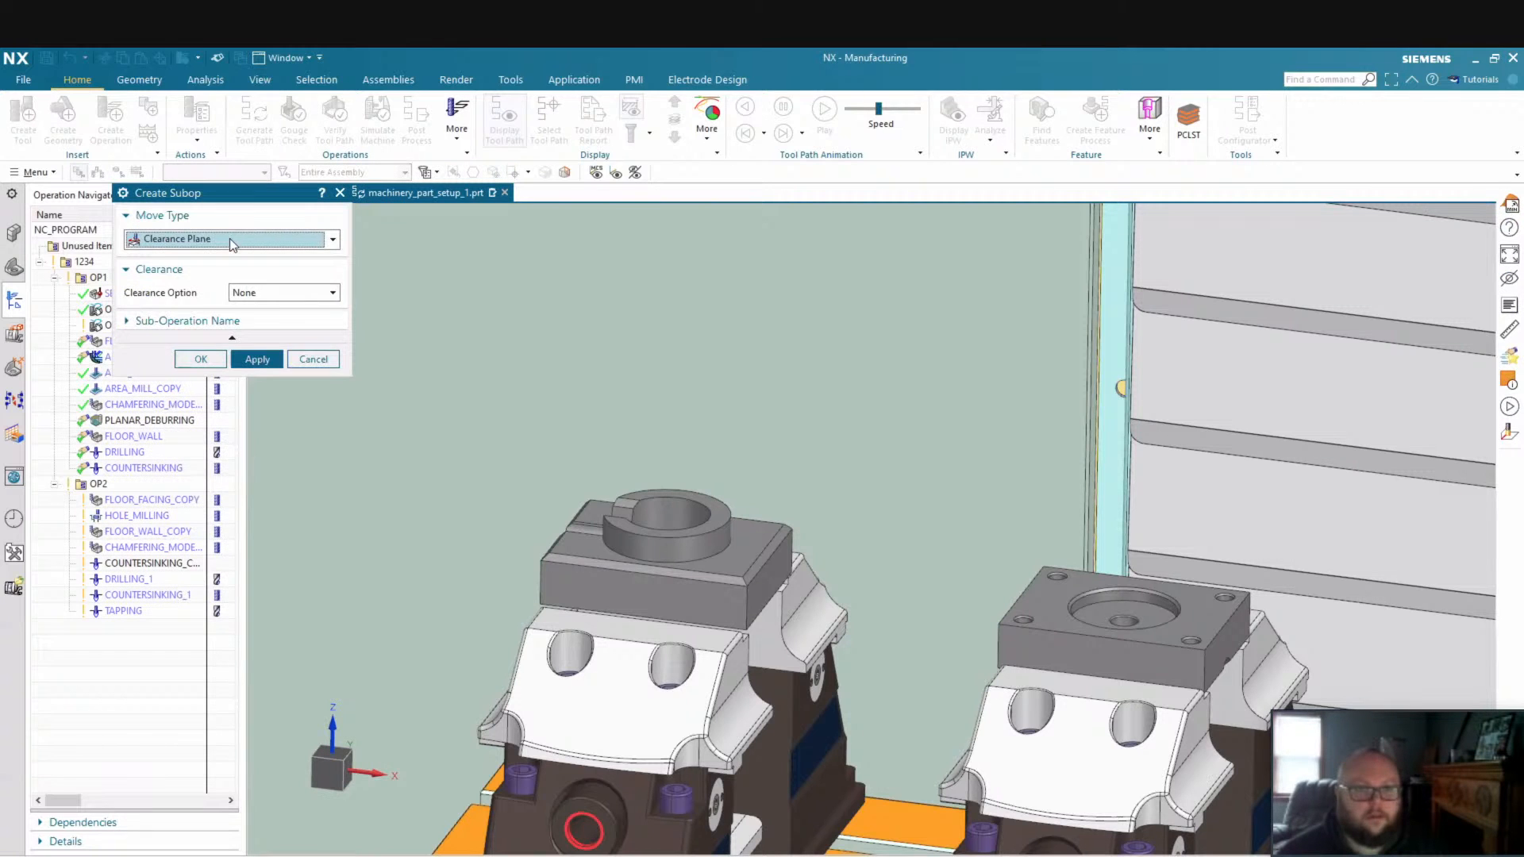
{"action": "left_click", "coordinate": [230, 238]}
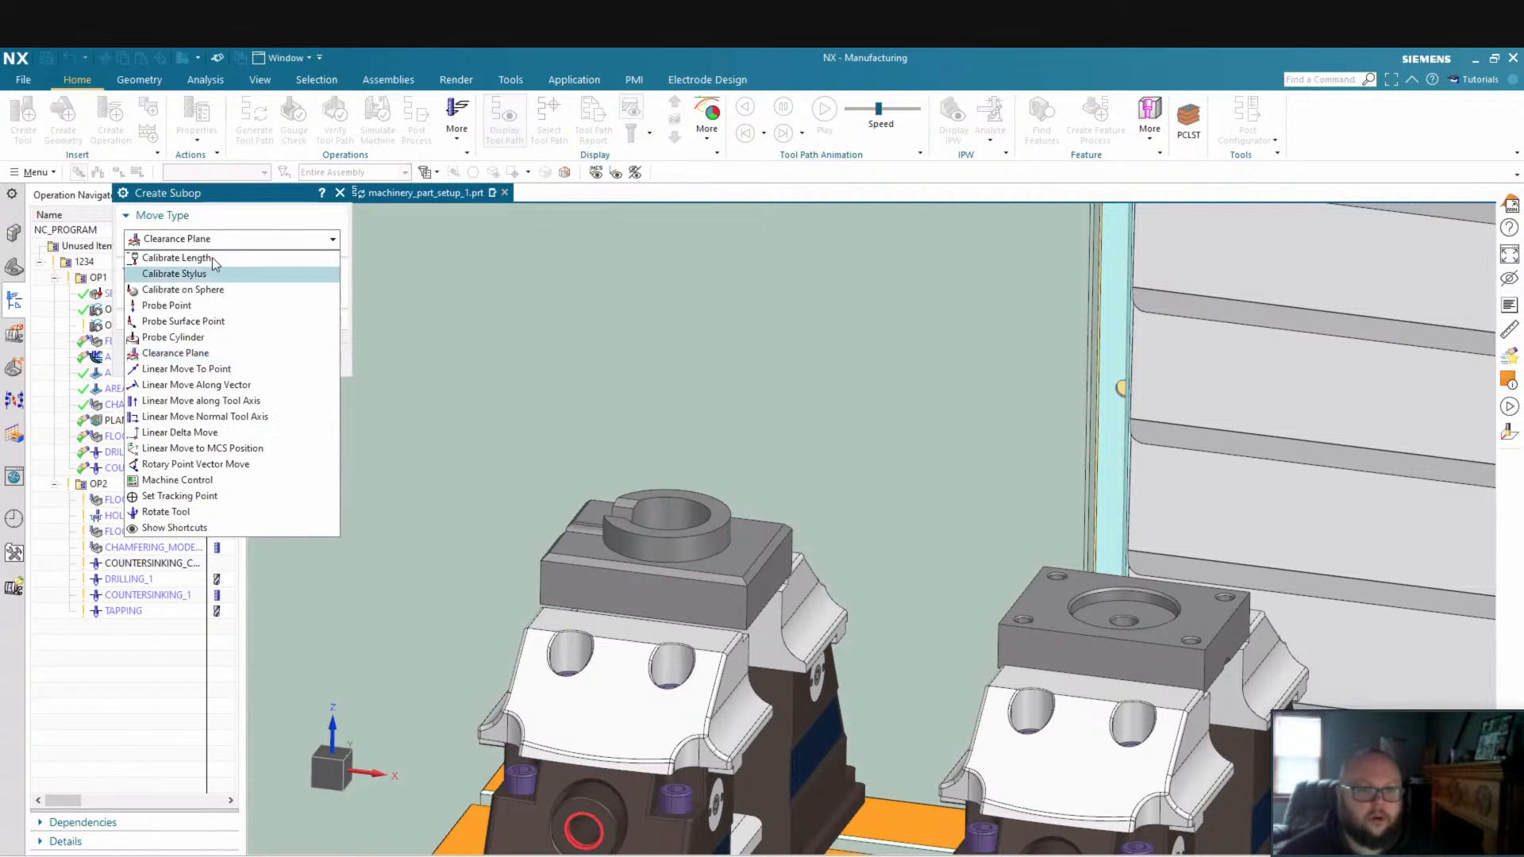
{"action": "left_click", "coordinate": [215, 373]}
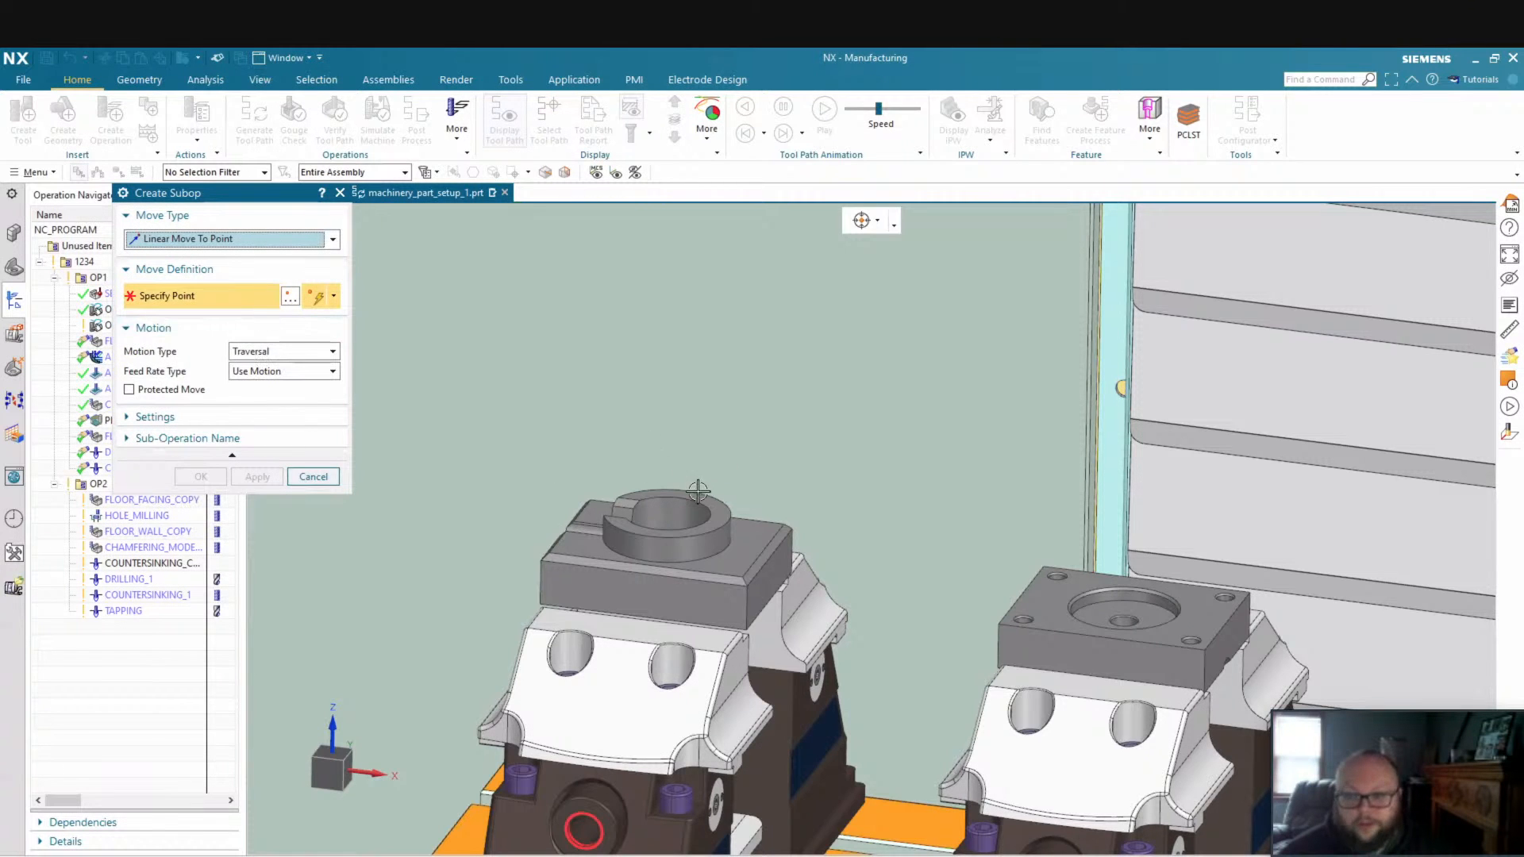
{"action": "left_click", "coordinate": [708, 510]}
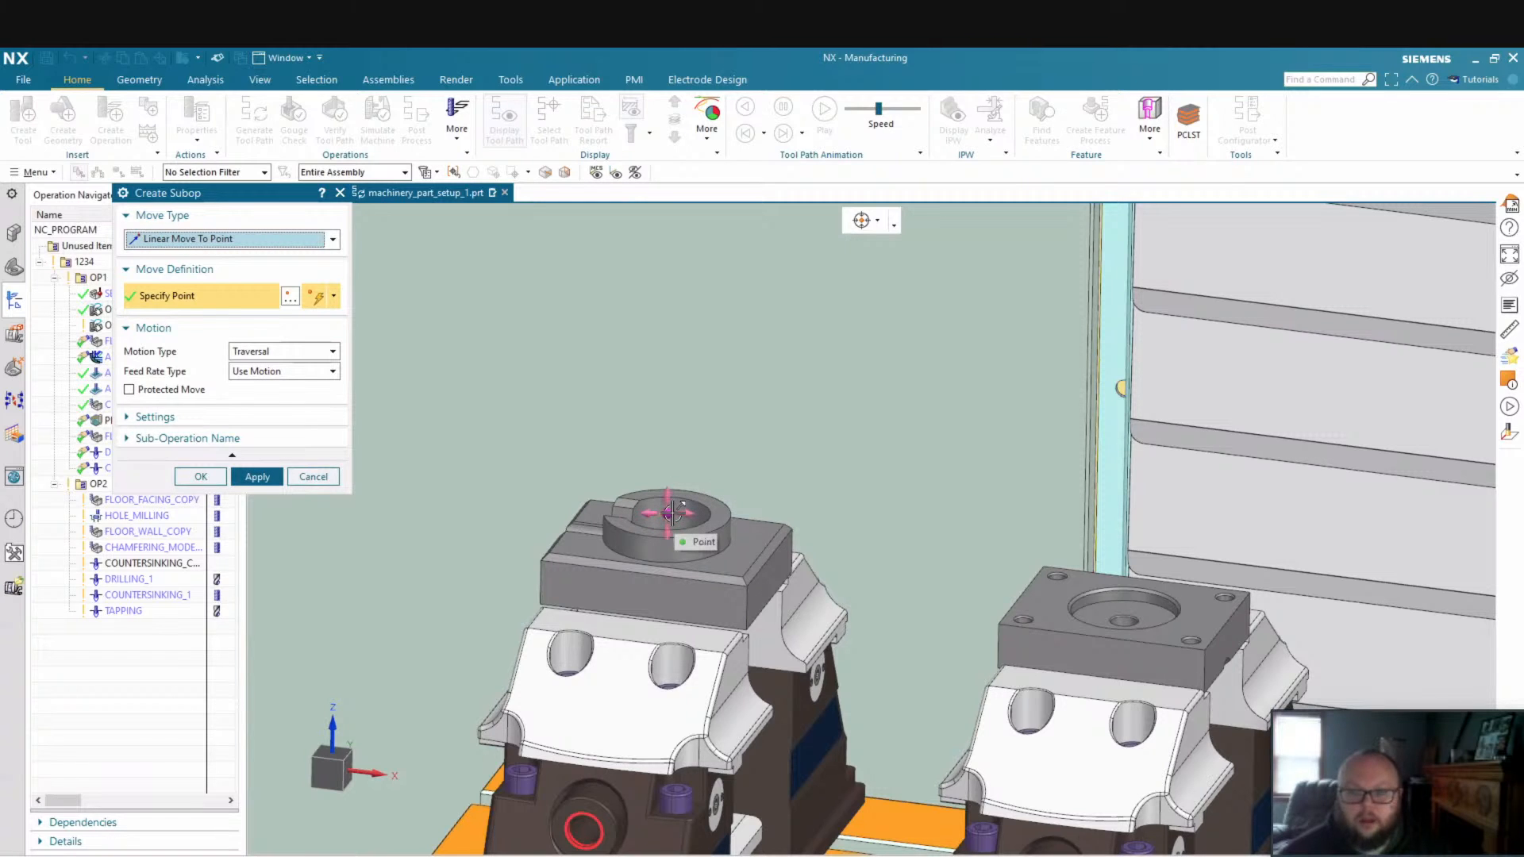
Give the target point a Rectangular offset of 1 in in Z and make the linear move a protected move
{"action": "left_click", "coordinate": [290, 296]}
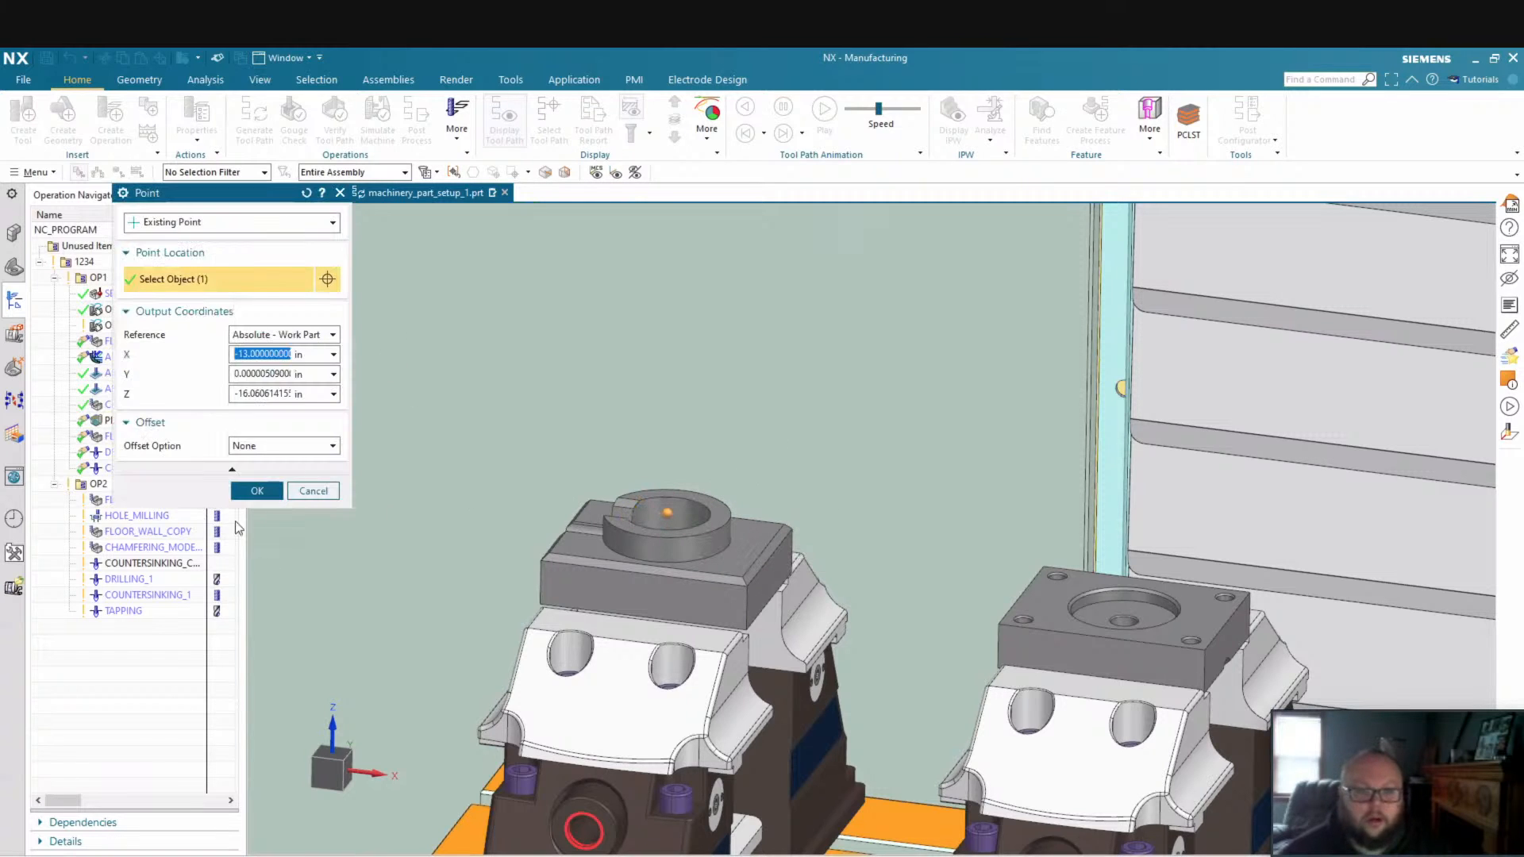
{"action": "left_click", "coordinate": [290, 448]}
{"action": "left_click", "coordinate": [273, 477]}
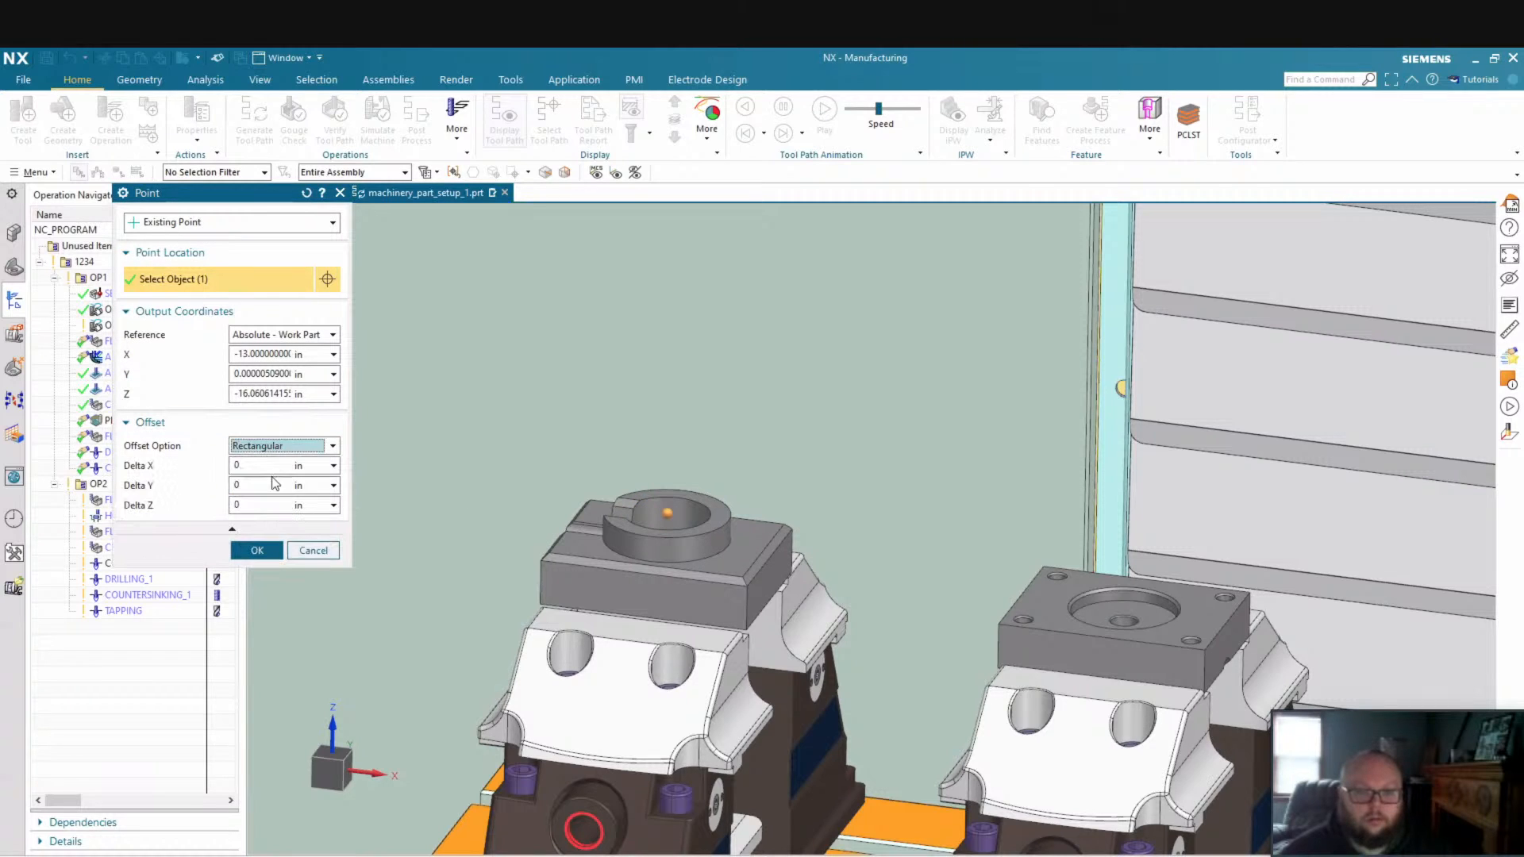
{"action": "left_click", "coordinate": [268, 505]}
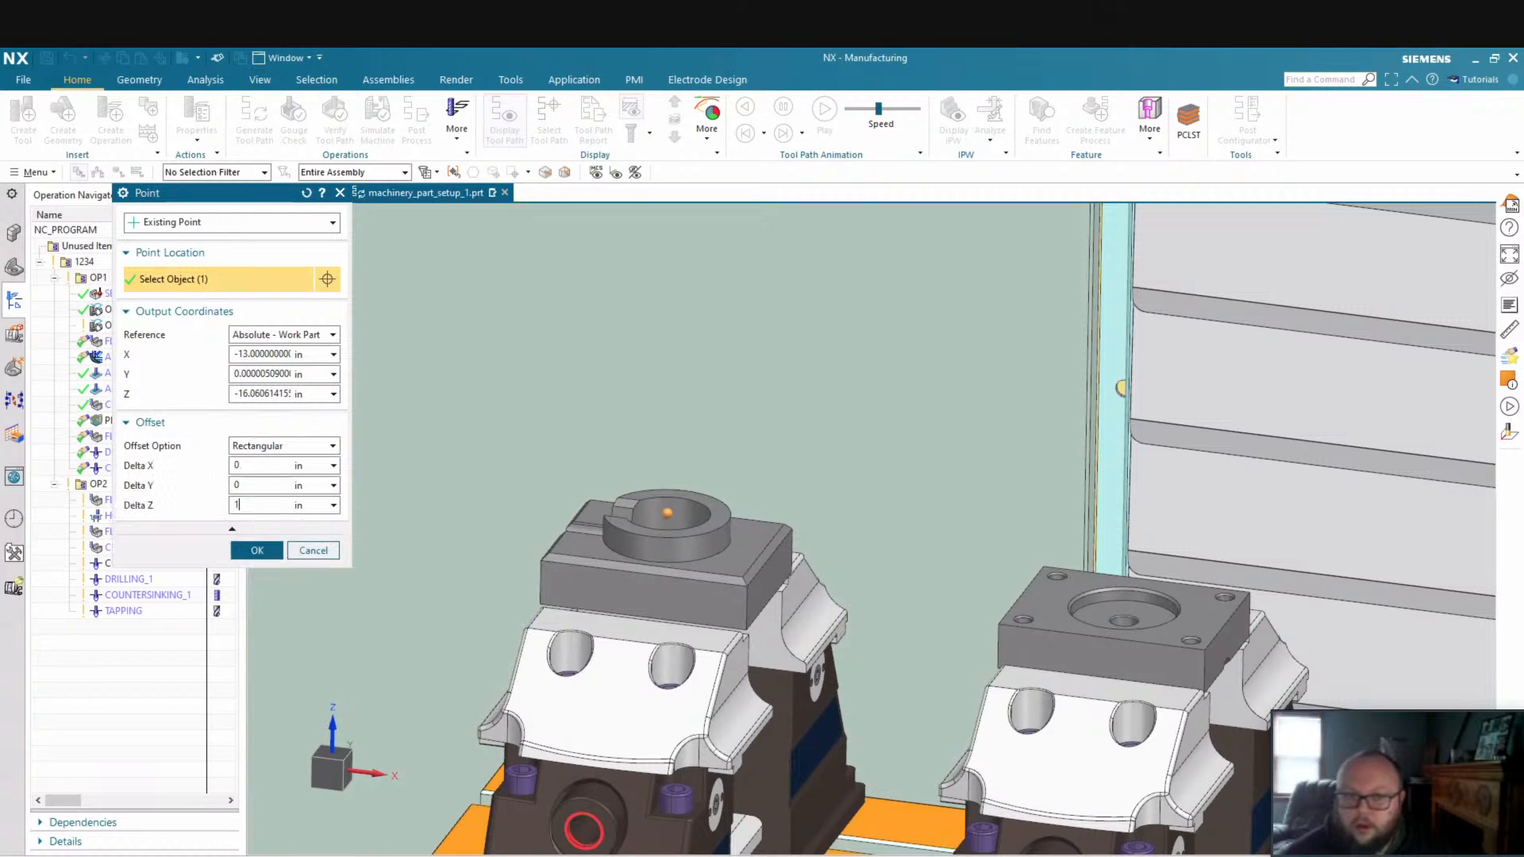
{"action": "left_click", "coordinate": [256, 551]}
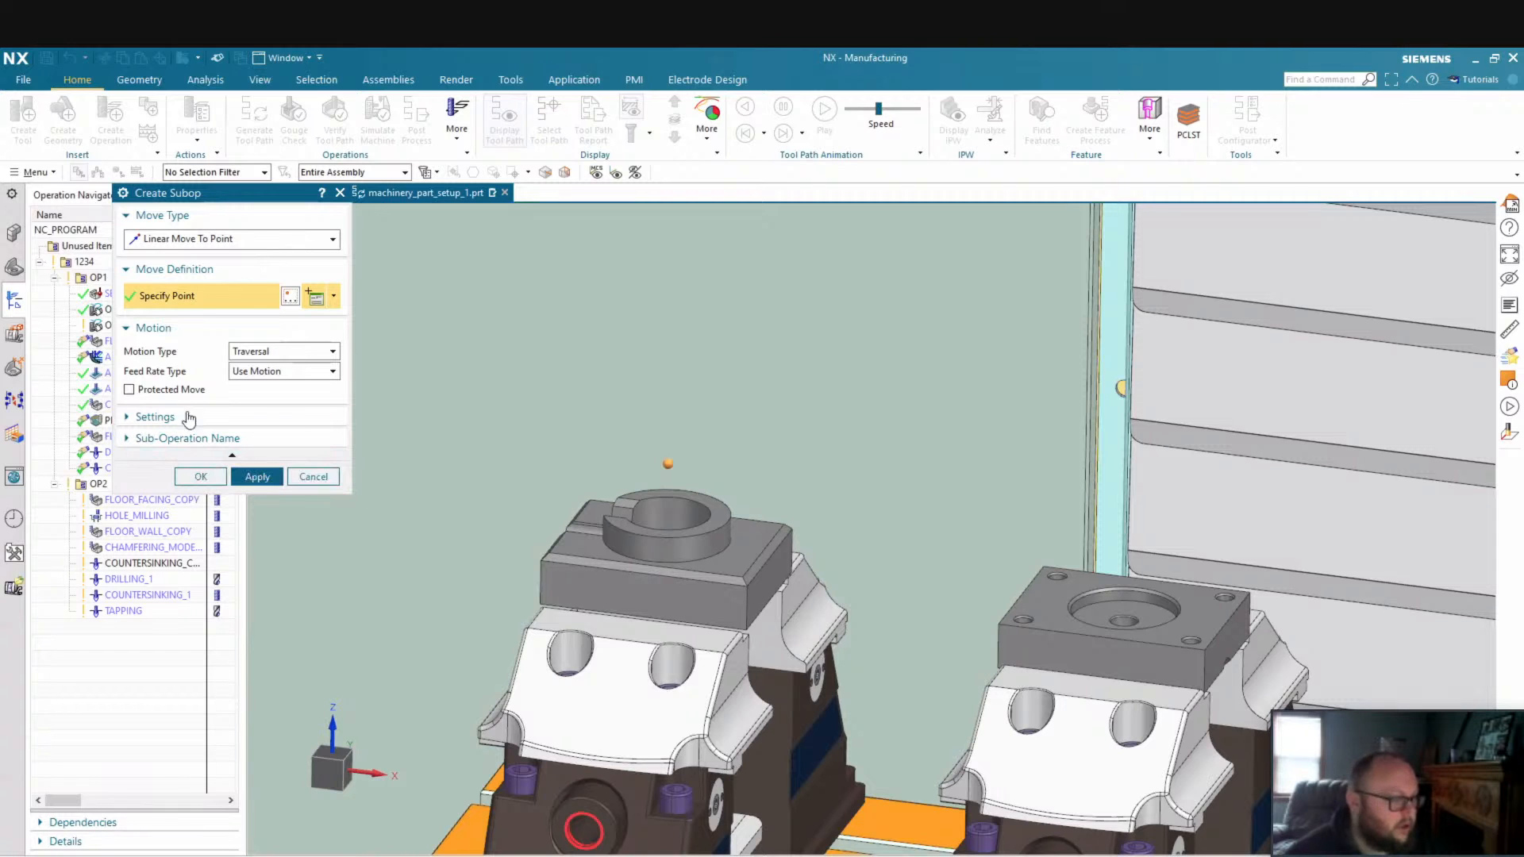
{"action": "left_click", "coordinate": [153, 390]}
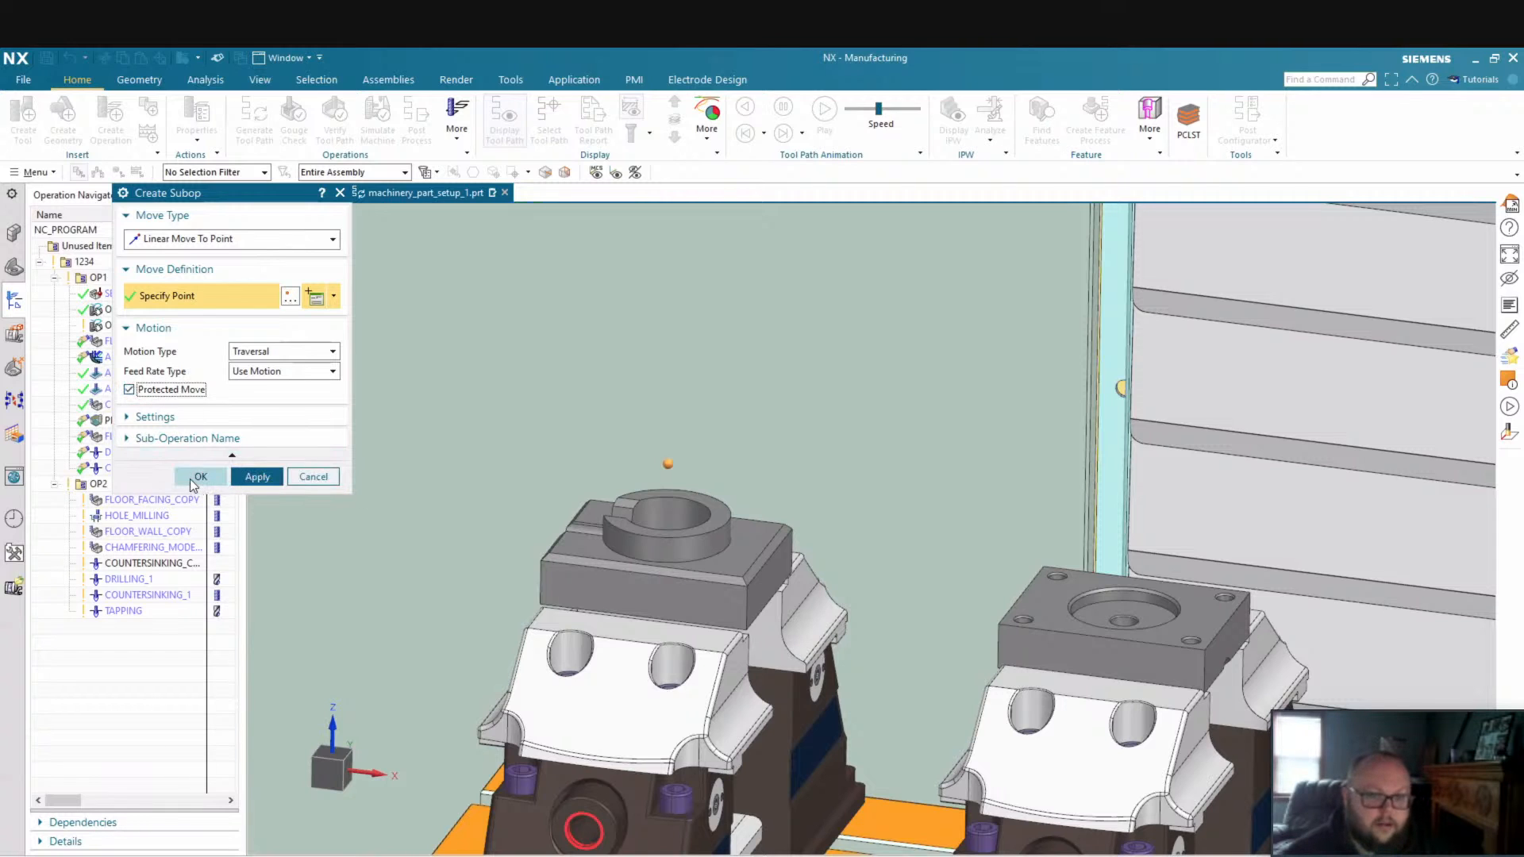
{"action": "left_click", "coordinate": [199, 477]}
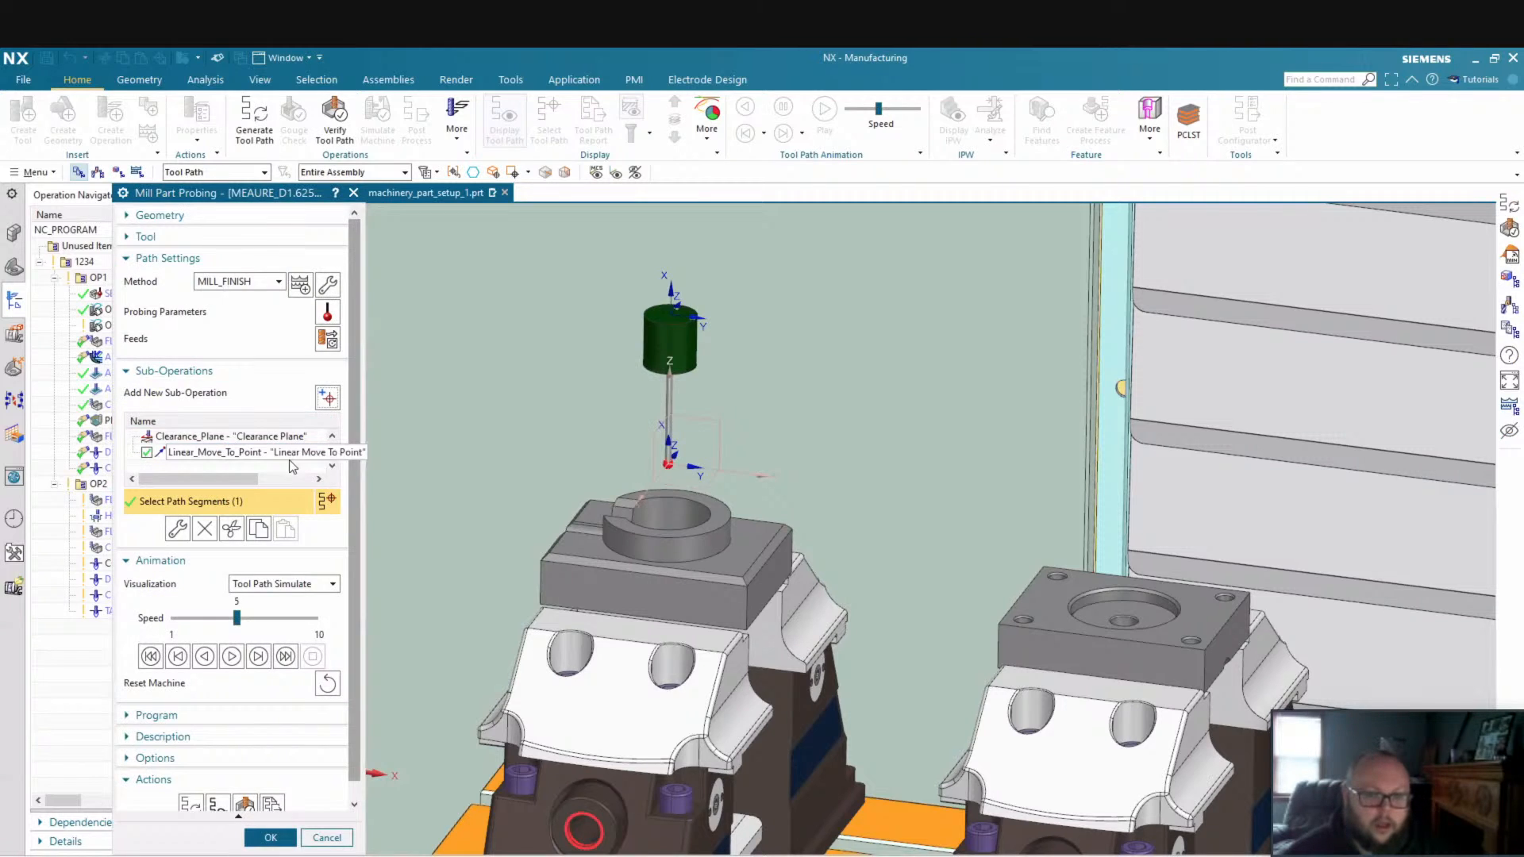
Start a Probe Cylinder sub-operation on the inner face of the OP1 ring's bore with an Internal cycle
{"action": "left_click", "coordinate": [328, 397]}
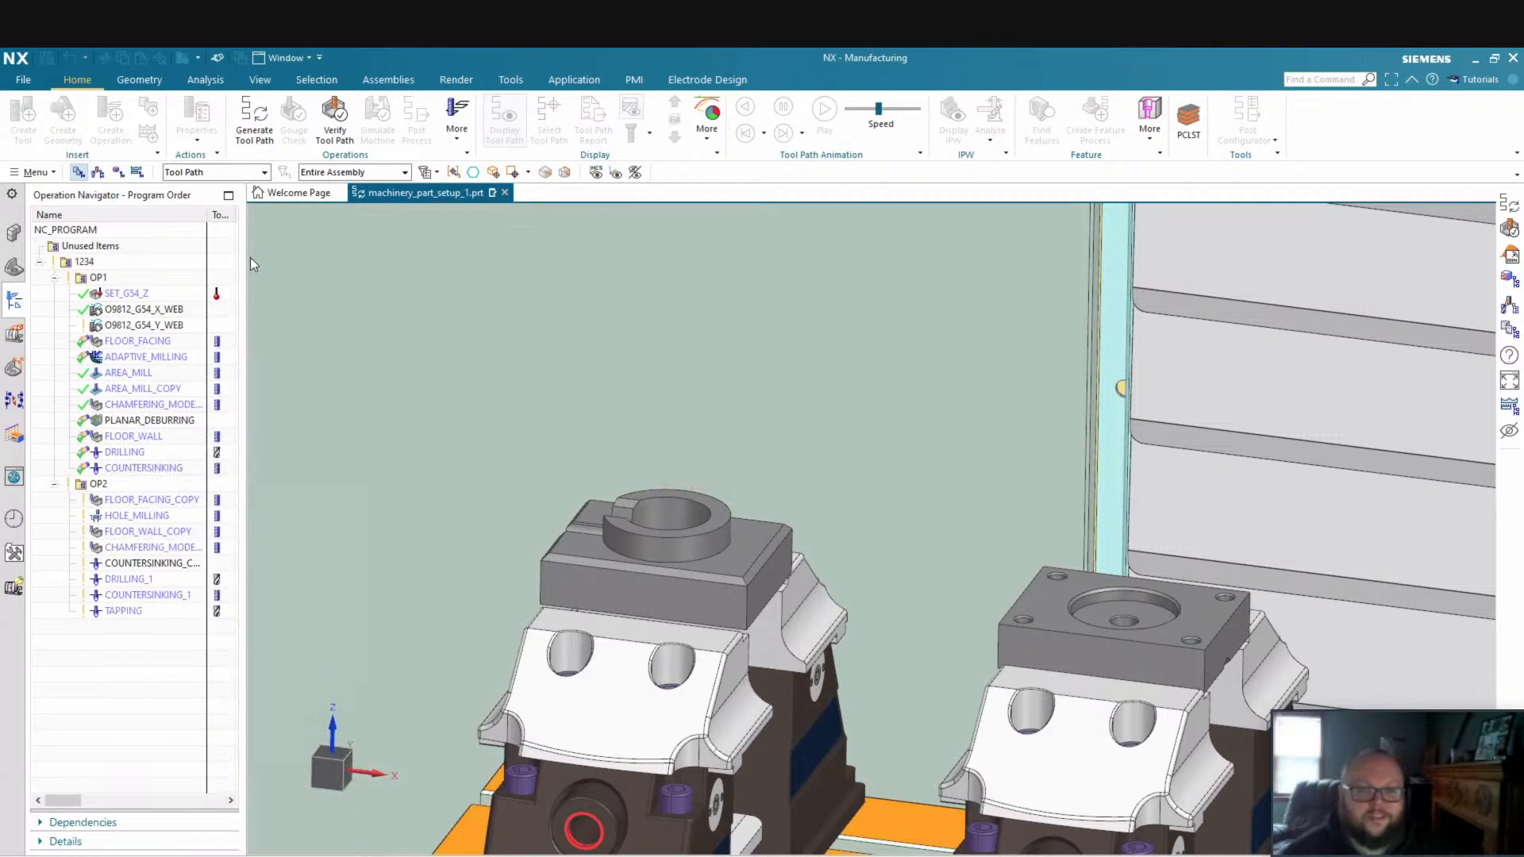
{"action": "left_click", "coordinate": [230, 238]}
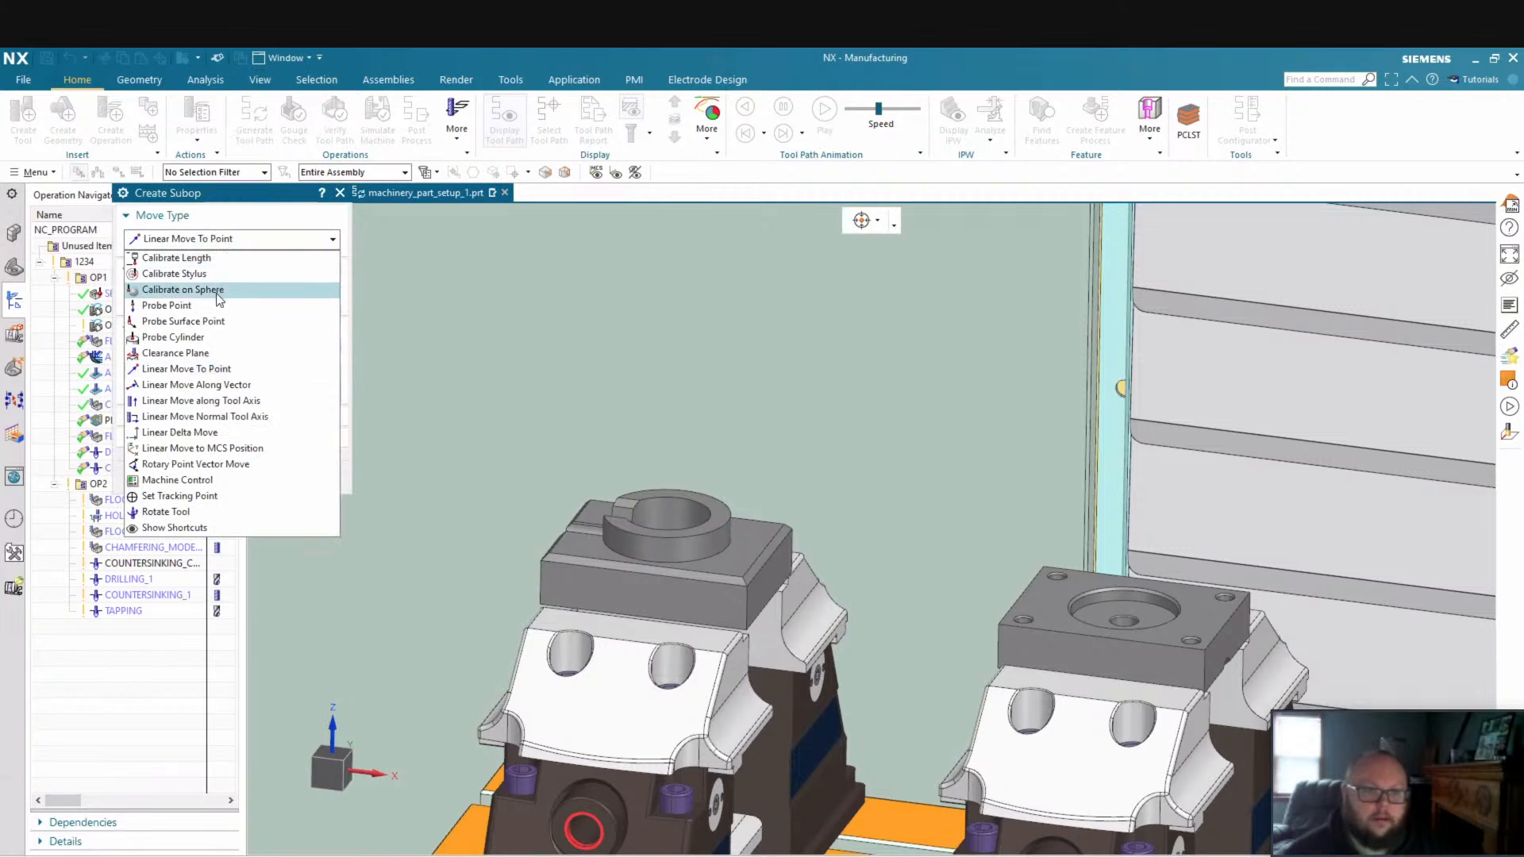
{"action": "left_click", "coordinate": [193, 340]}
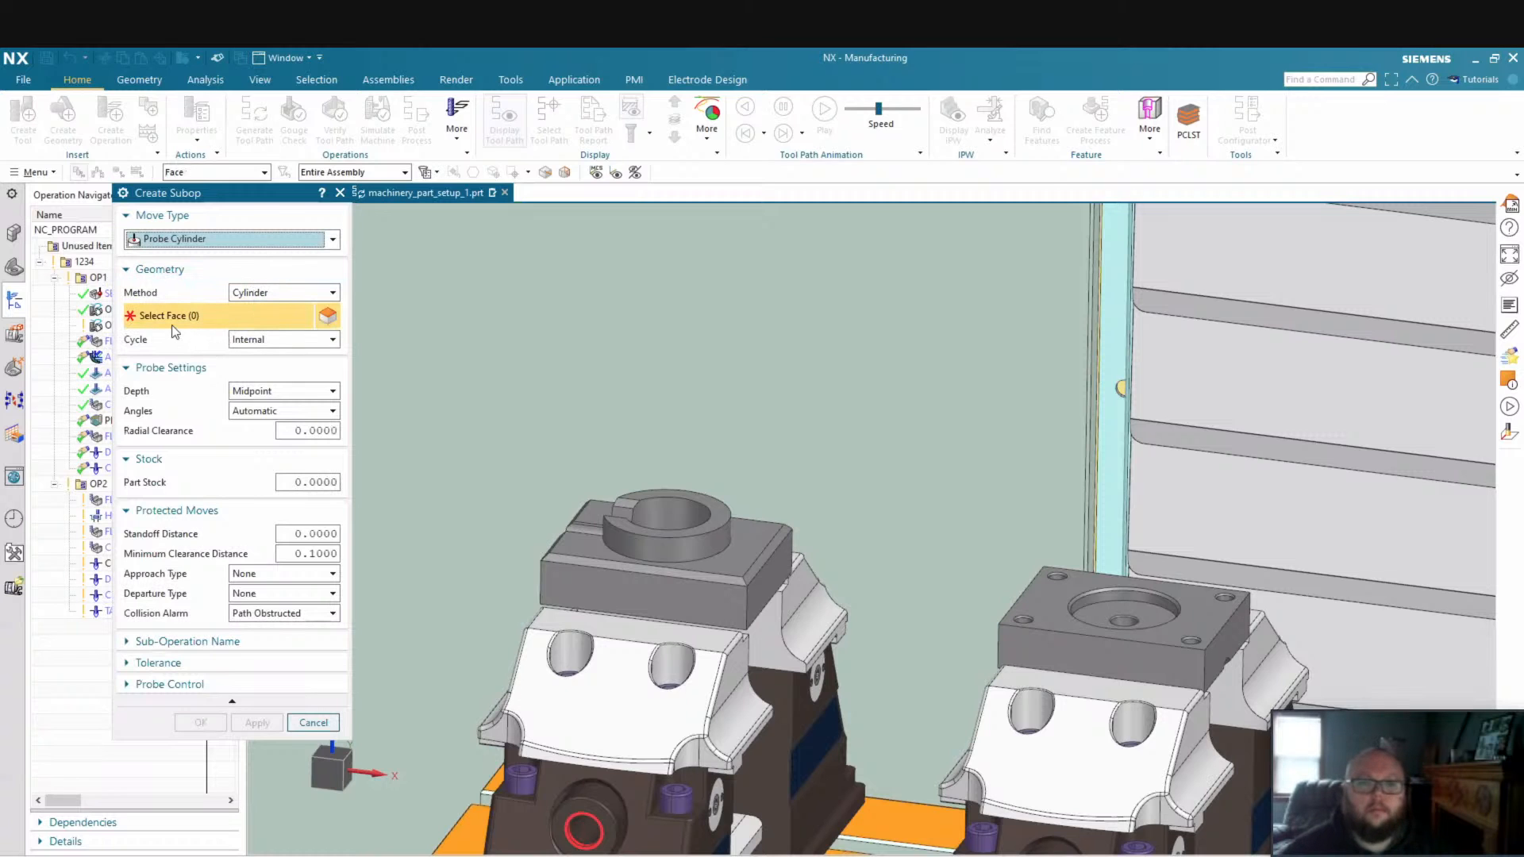
{"action": "scroll", "coordinate": [699, 501], "scroll_direction": "up", "scroll_amount": 3}
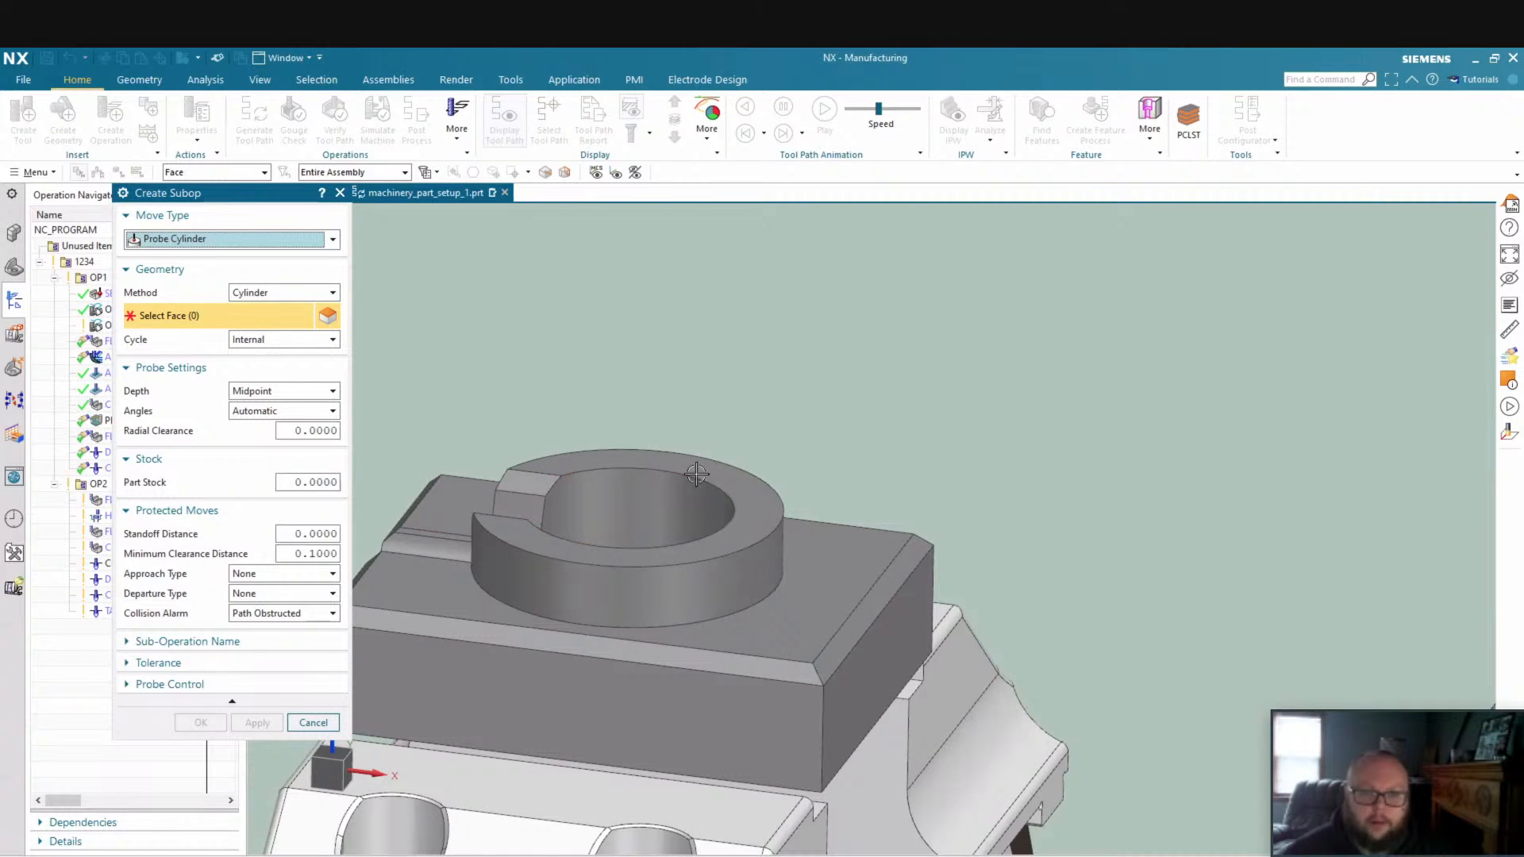
{"action": "left_click", "coordinate": [632, 497]}
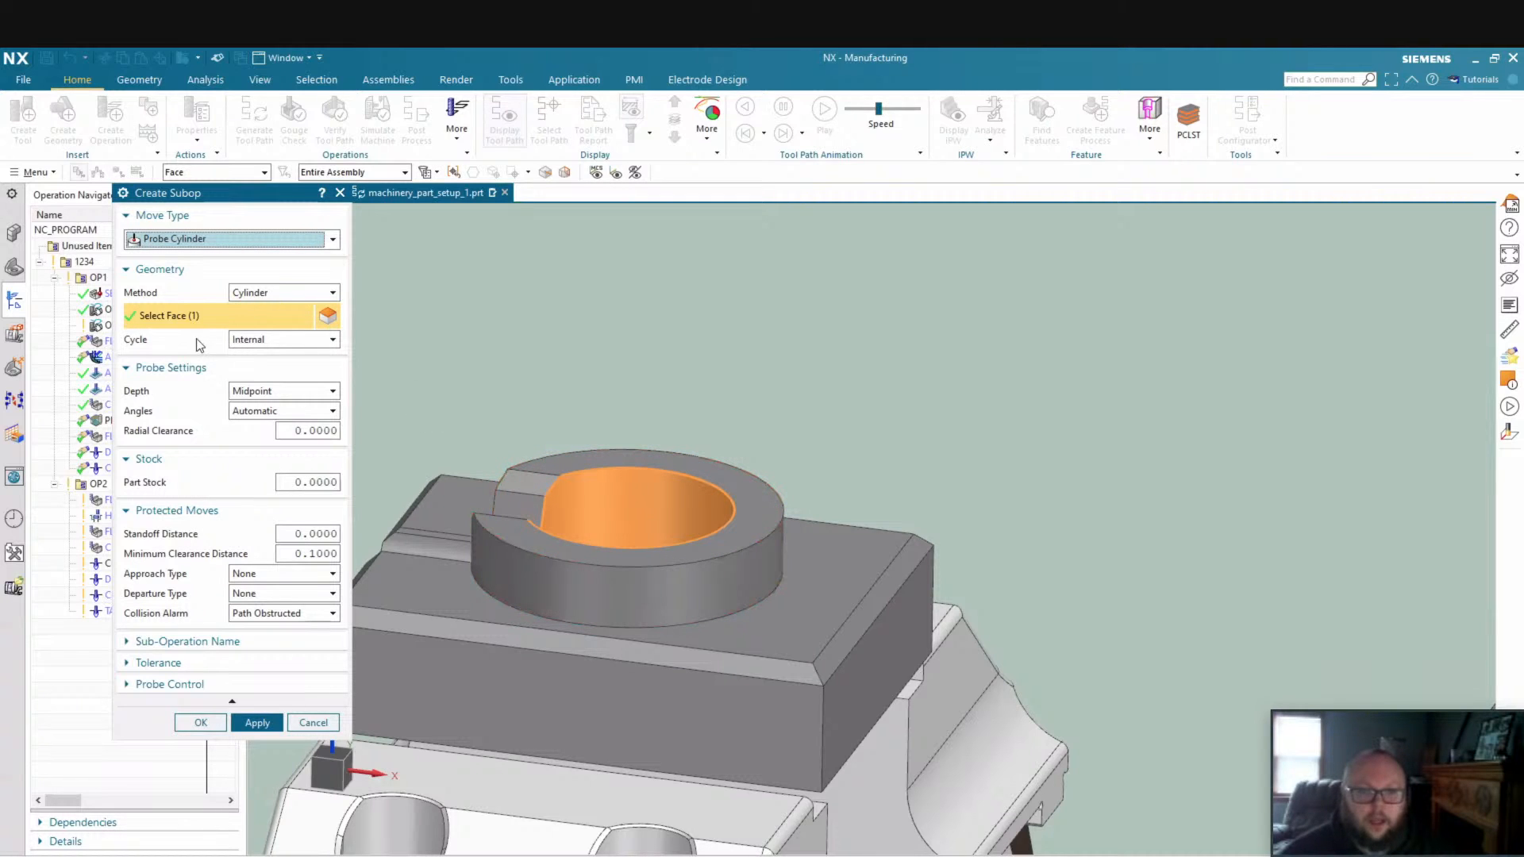
{"action": "left_click", "coordinate": [238, 342]}
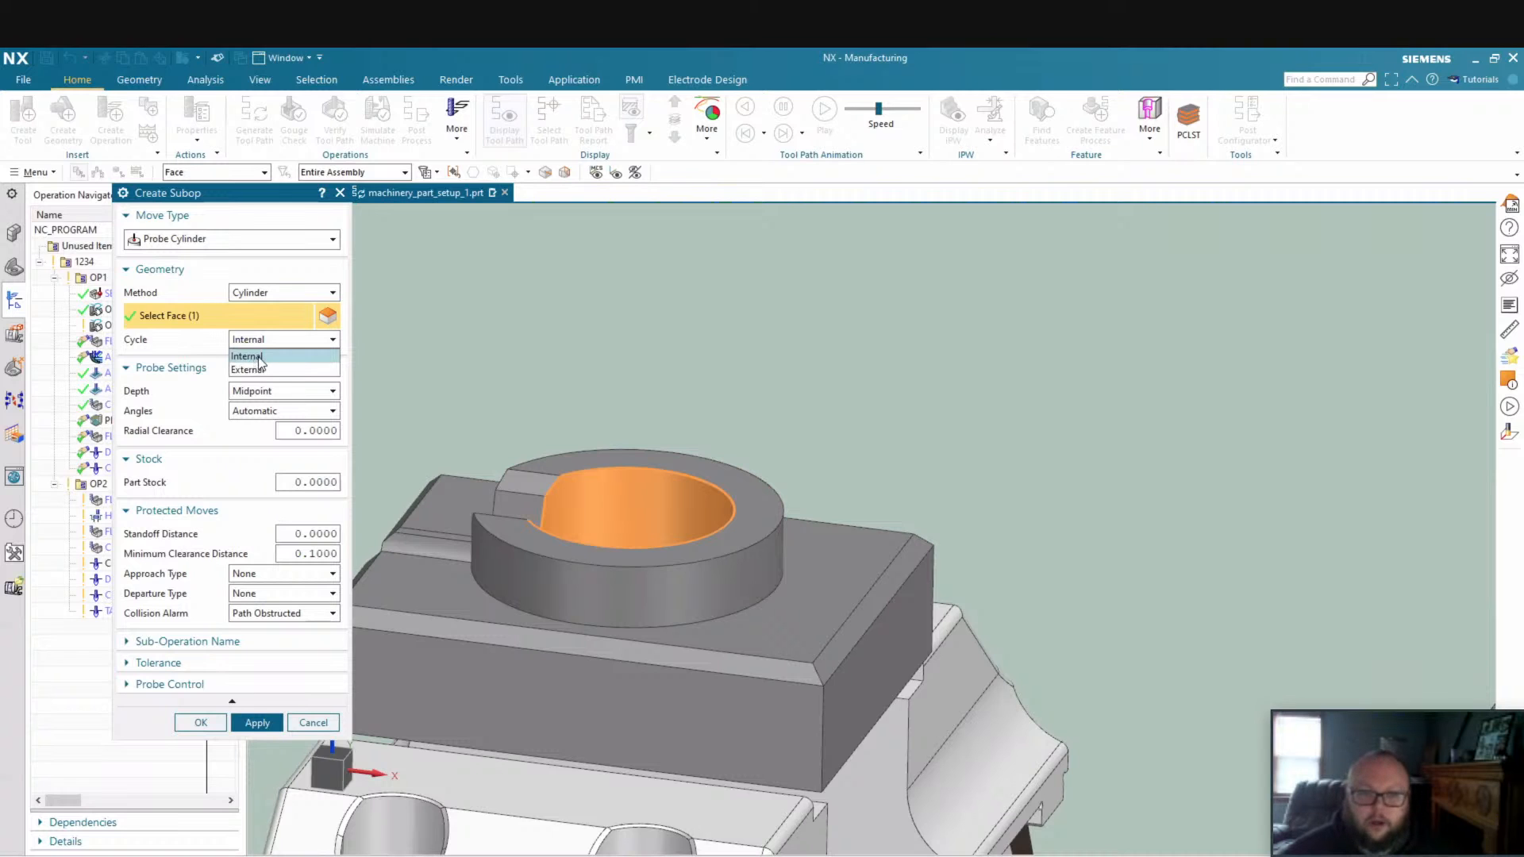
{"action": "left_click", "coordinate": [267, 358]}
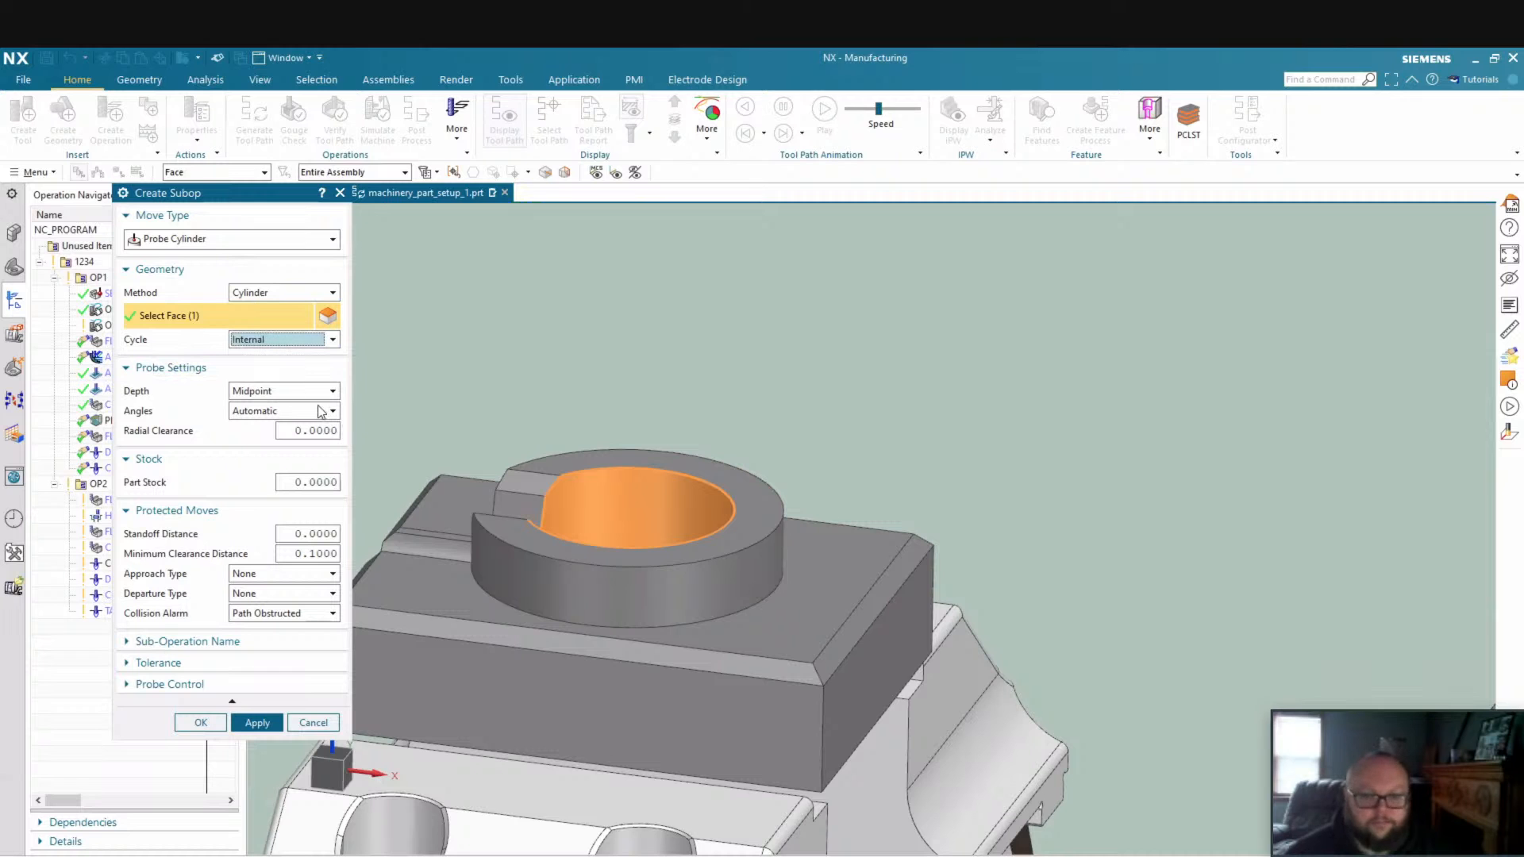
Set the cylinder's probing depth to Midpoint with the default probe control settings, and add the sub-operation
{"action": "scroll", "coordinate": [728, 405], "scroll_direction": "up", "scroll_amount": 2}
{"action": "scroll", "coordinate": [728, 405], "scroll_direction": "up", "scroll_amount": 1}
{"action": "scroll", "coordinate": [698, 409], "scroll_direction": "down", "scroll_amount": 4}
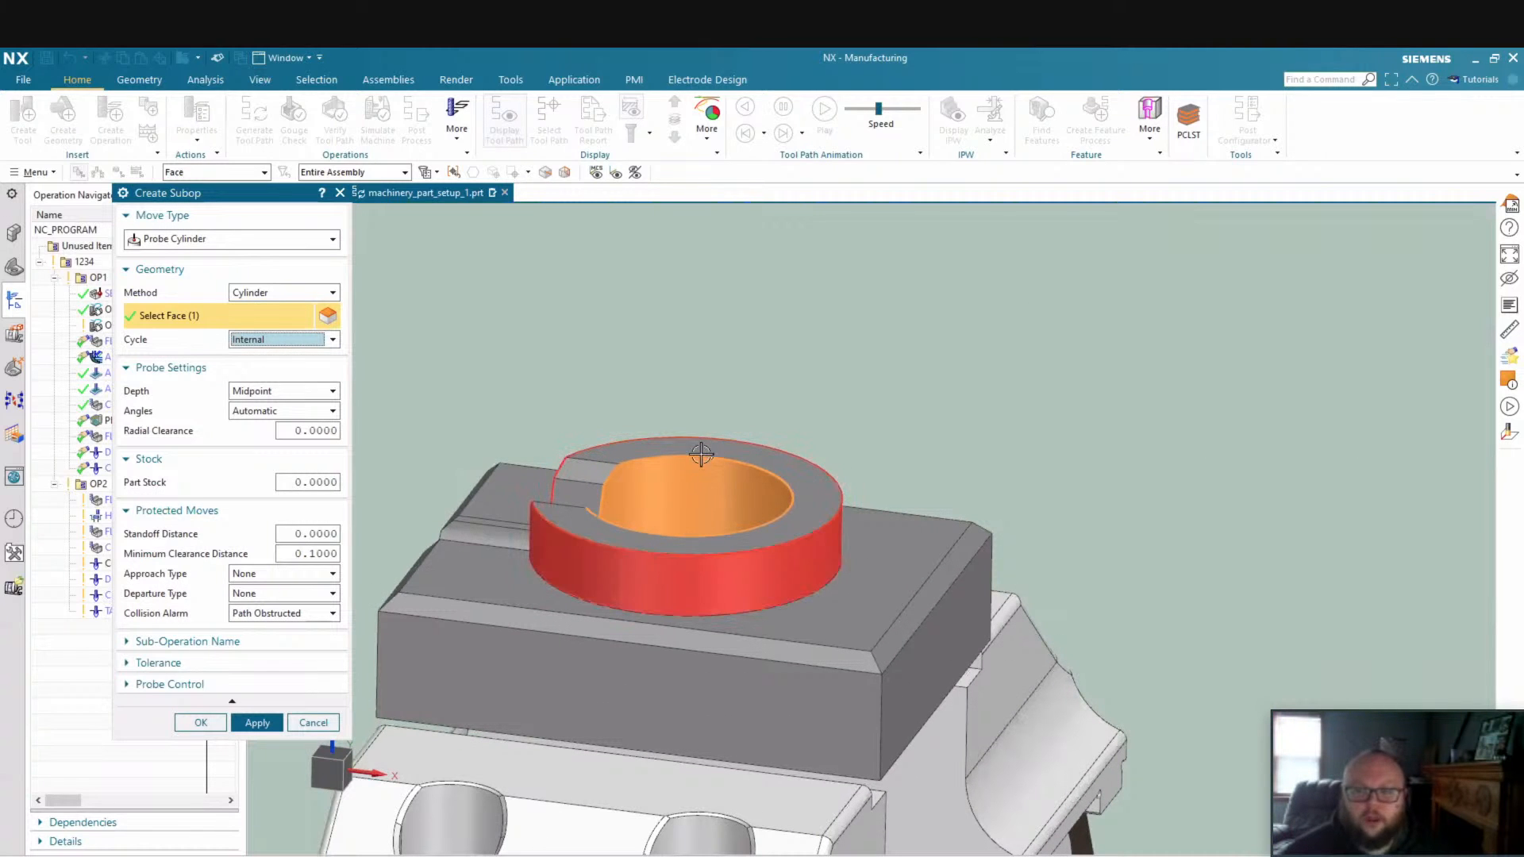
{"action": "left_click", "coordinate": [265, 397]}
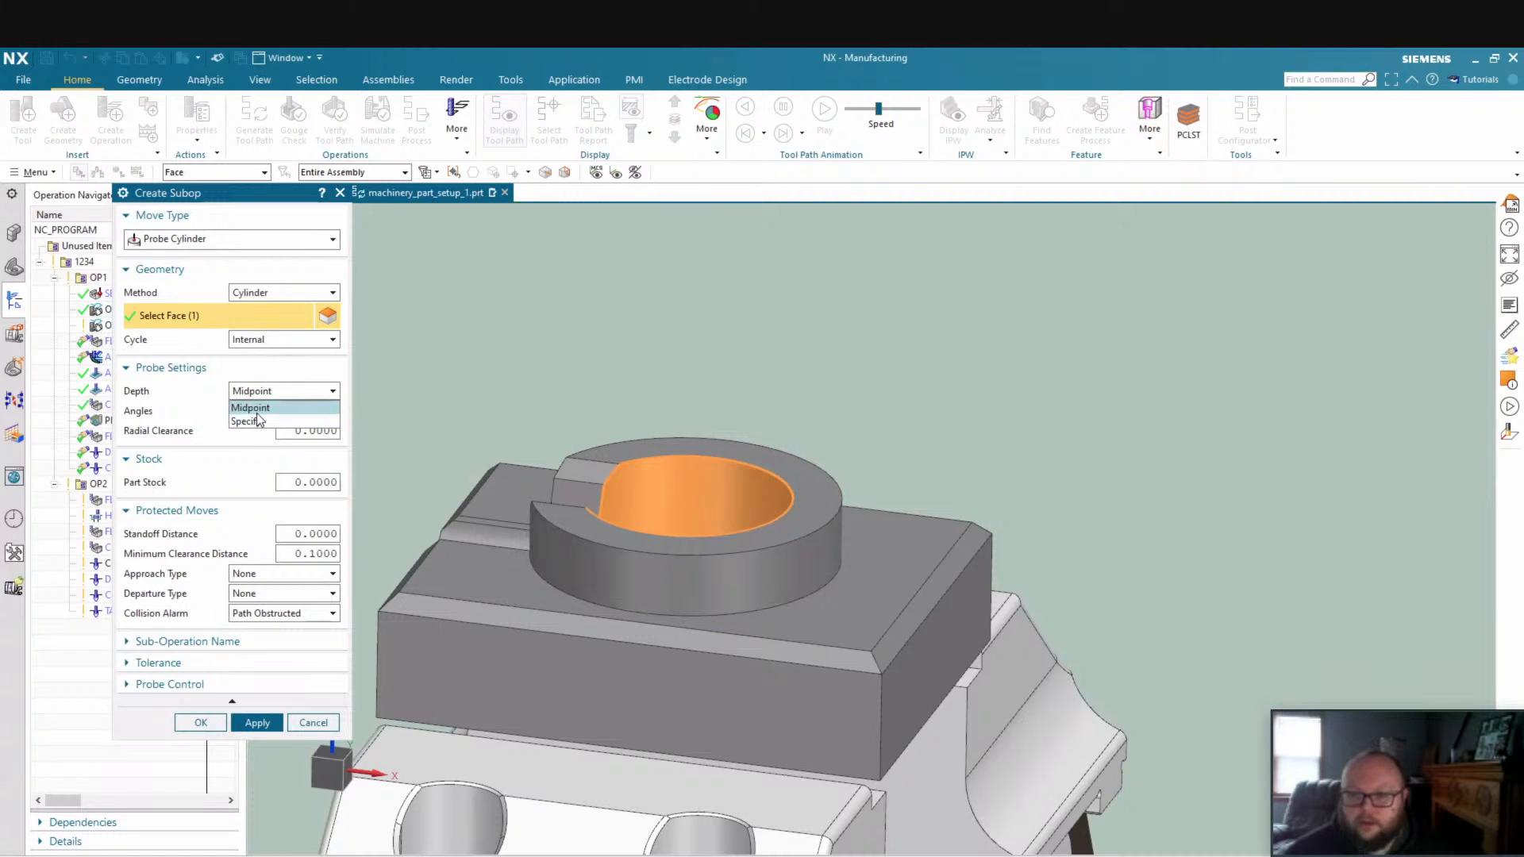
{"action": "left_click", "coordinate": [262, 412]}
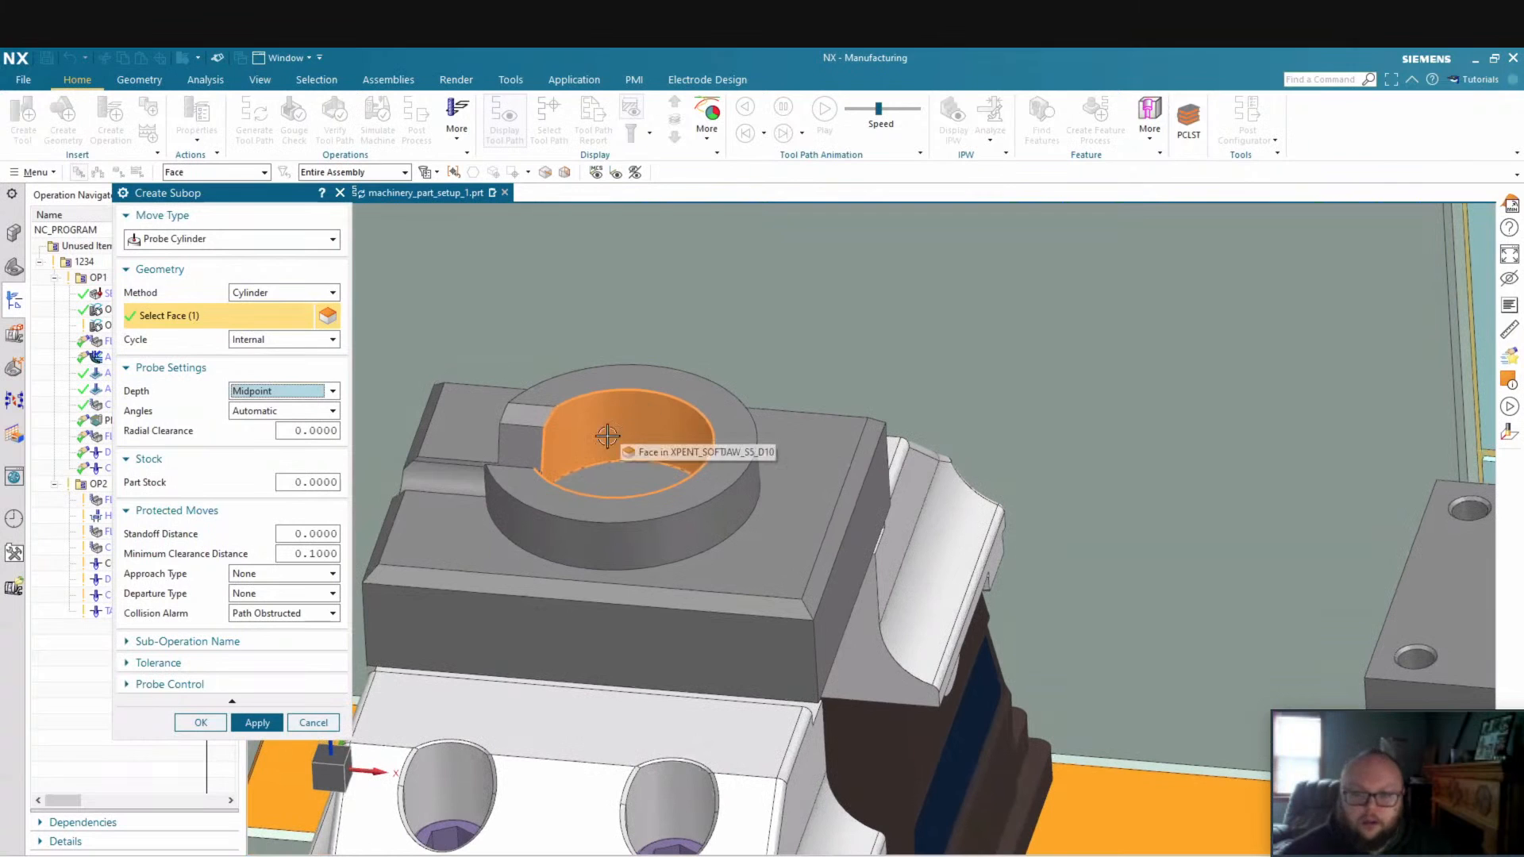
{"action": "left_click", "coordinate": [304, 395]}
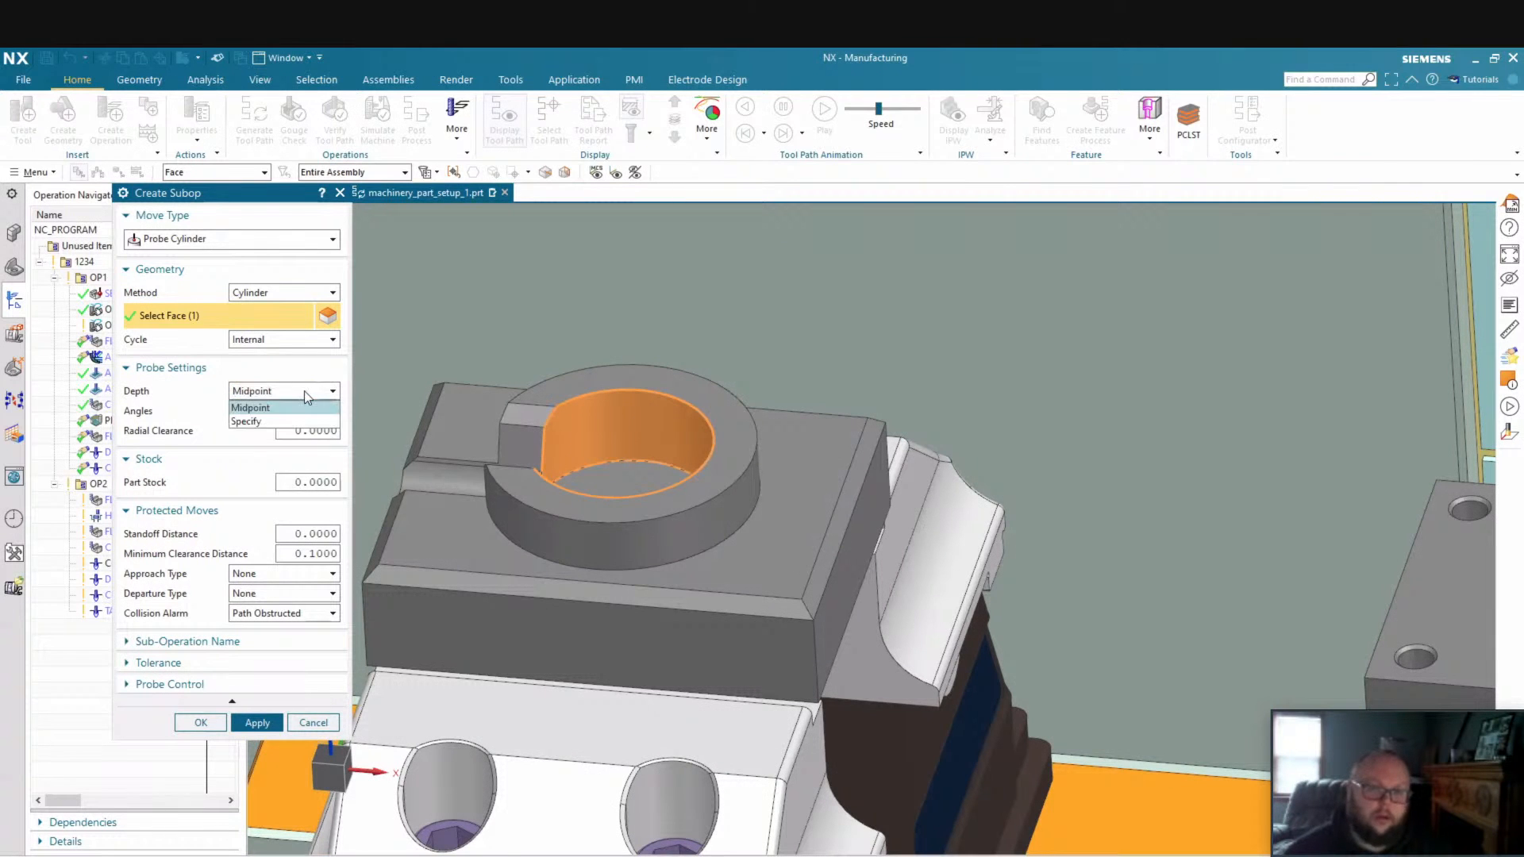
{"action": "left_click", "coordinate": [270, 426]}
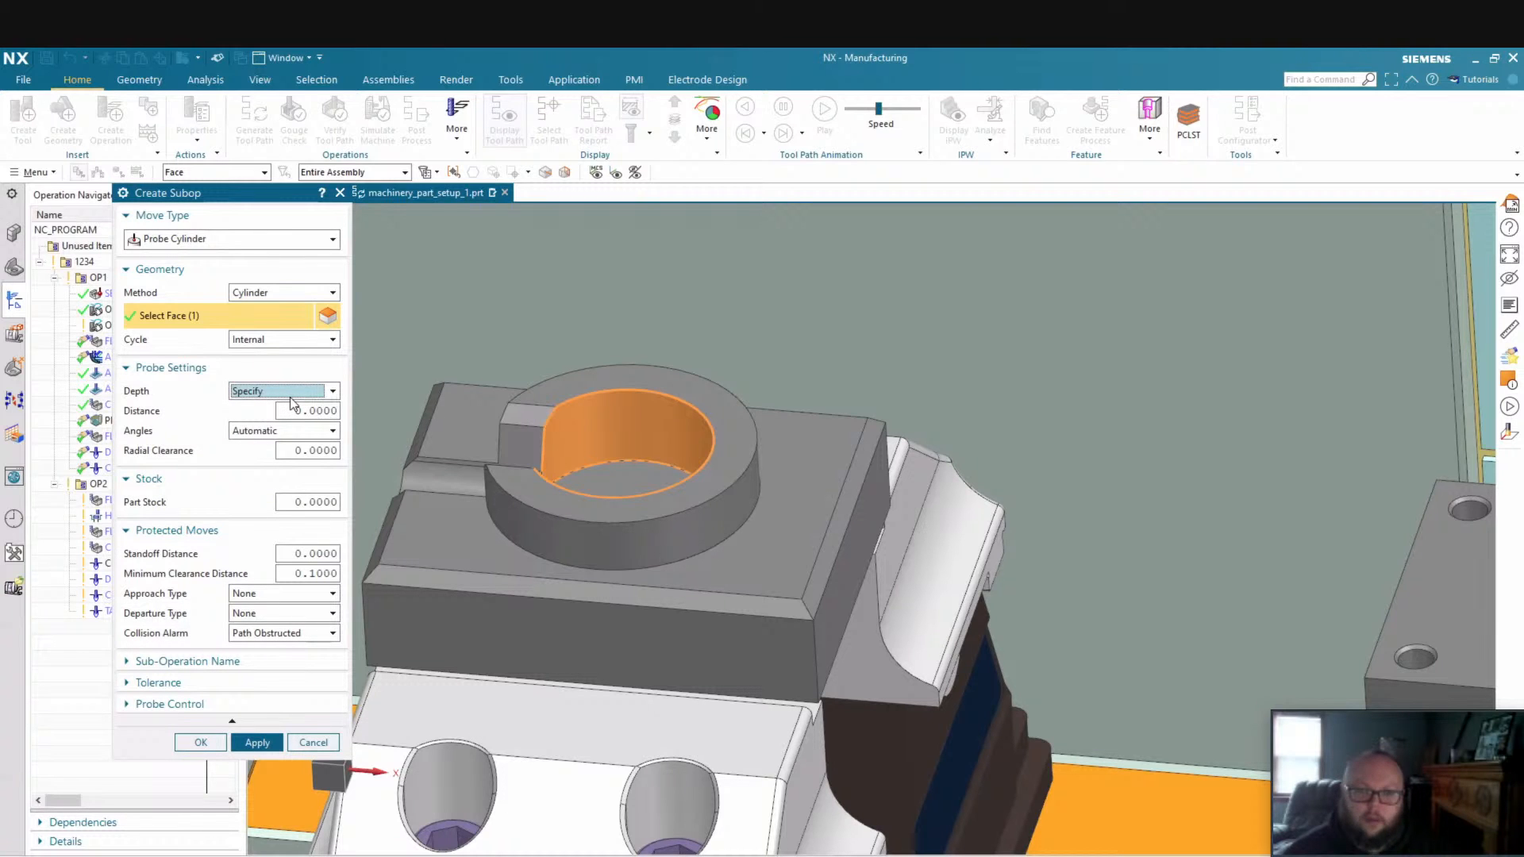
{"action": "left_click", "coordinate": [289, 393]}
{"action": "left_click", "coordinate": [270, 412]}
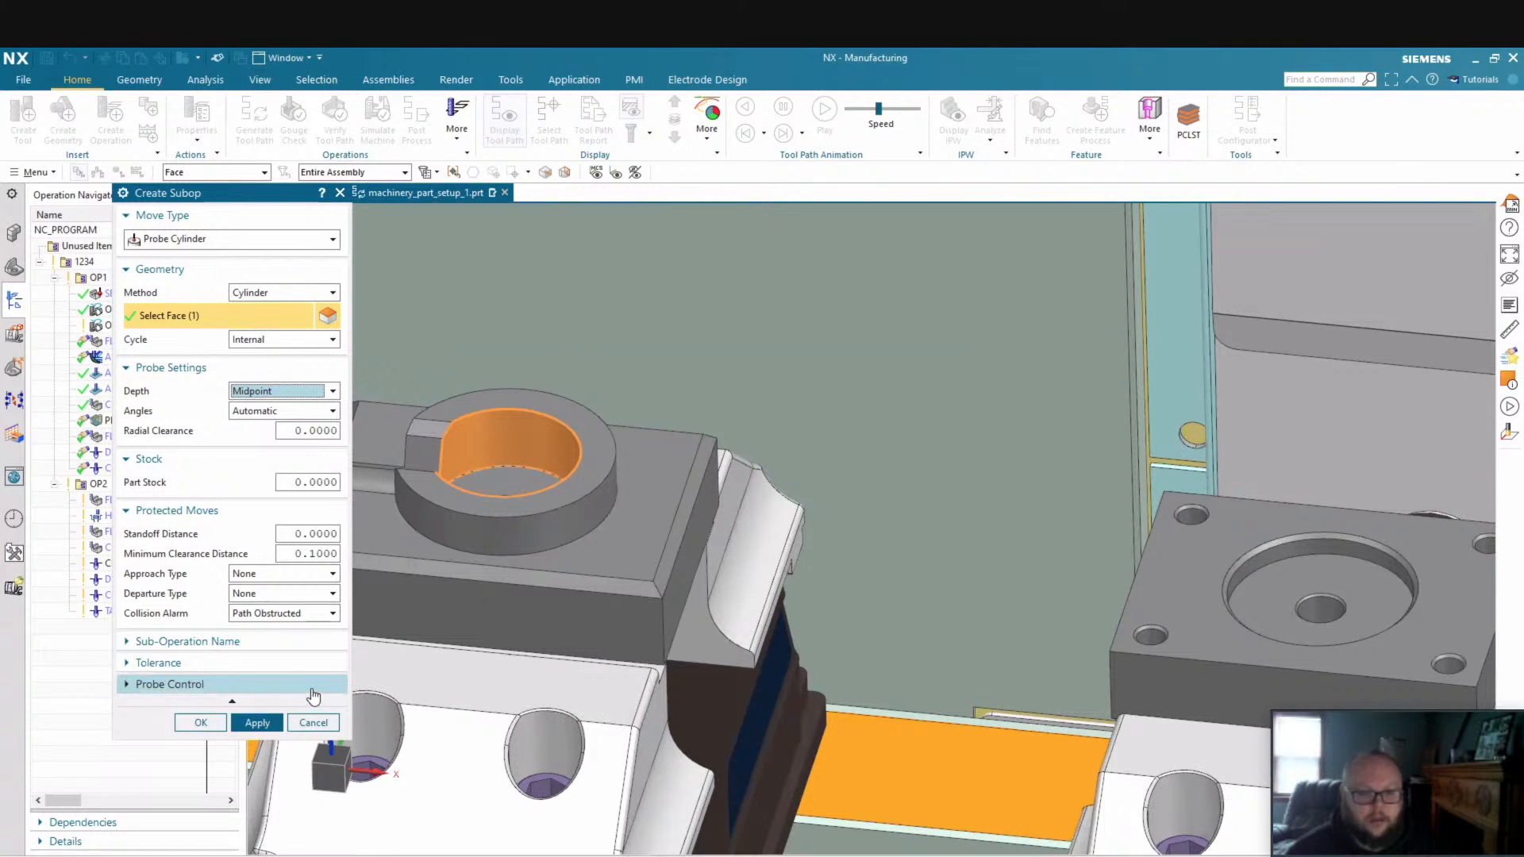
{"action": "left_click", "coordinate": [313, 688]}
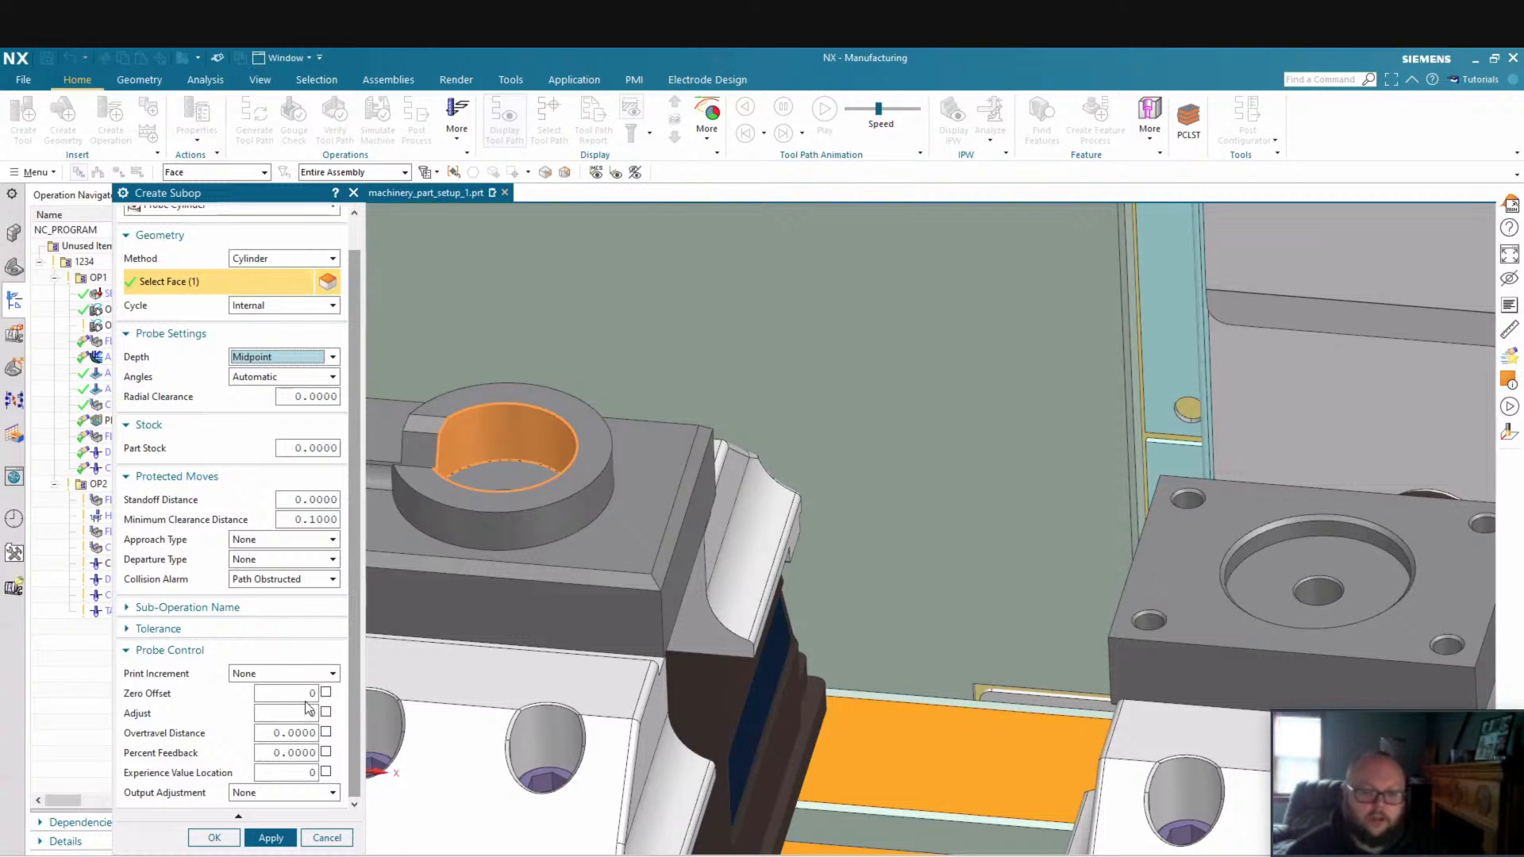
{"action": "left_click", "coordinate": [197, 840]}
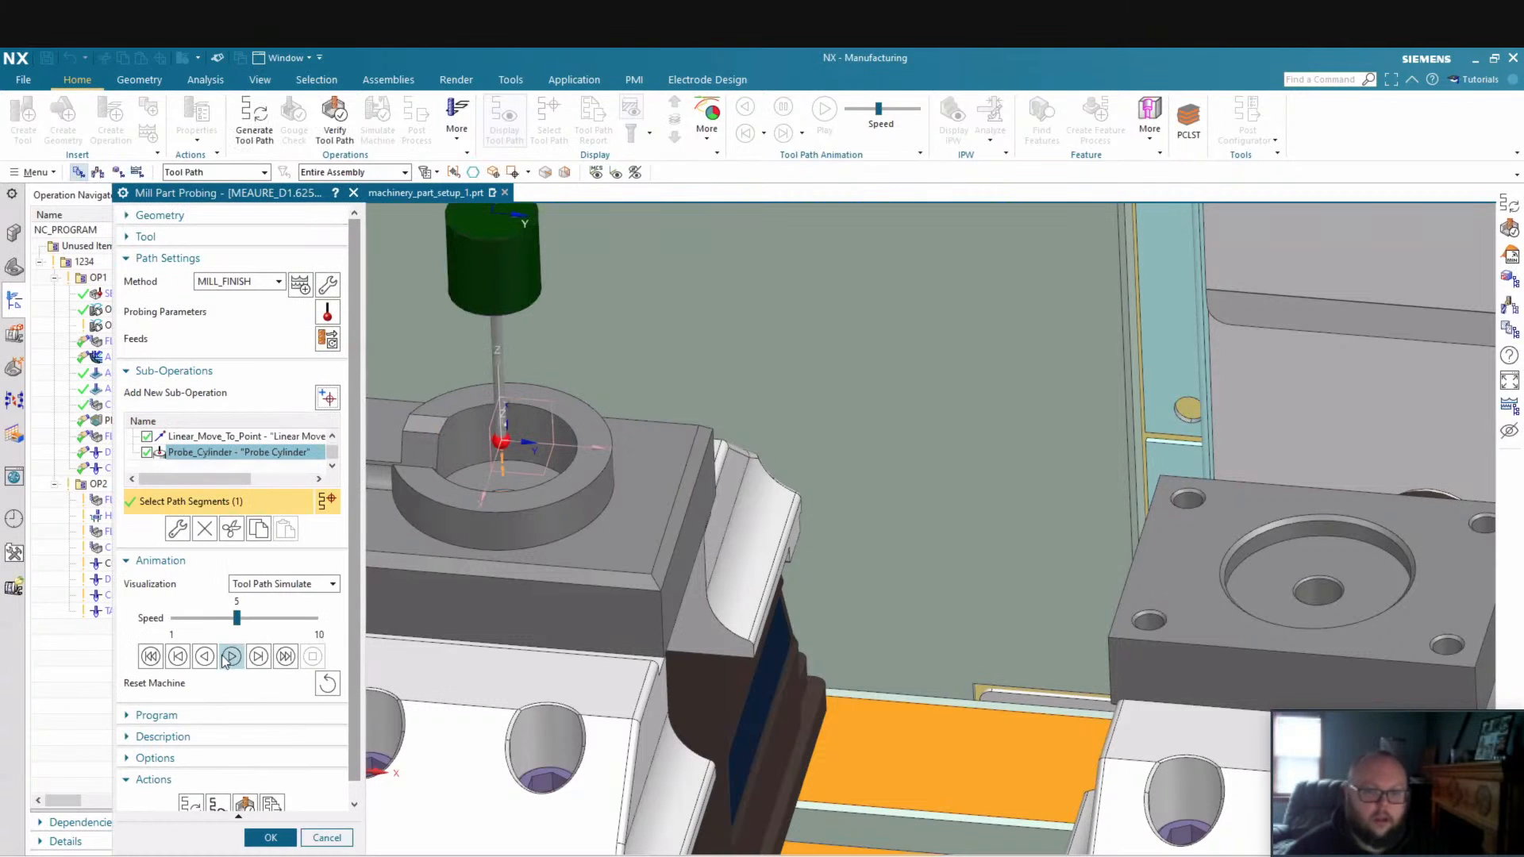
Compare the probe positions of the Linear Move To Point and Probe Cylinder sub-operations, and accept the probing operation
{"action": "left_click", "coordinate": [235, 441]}
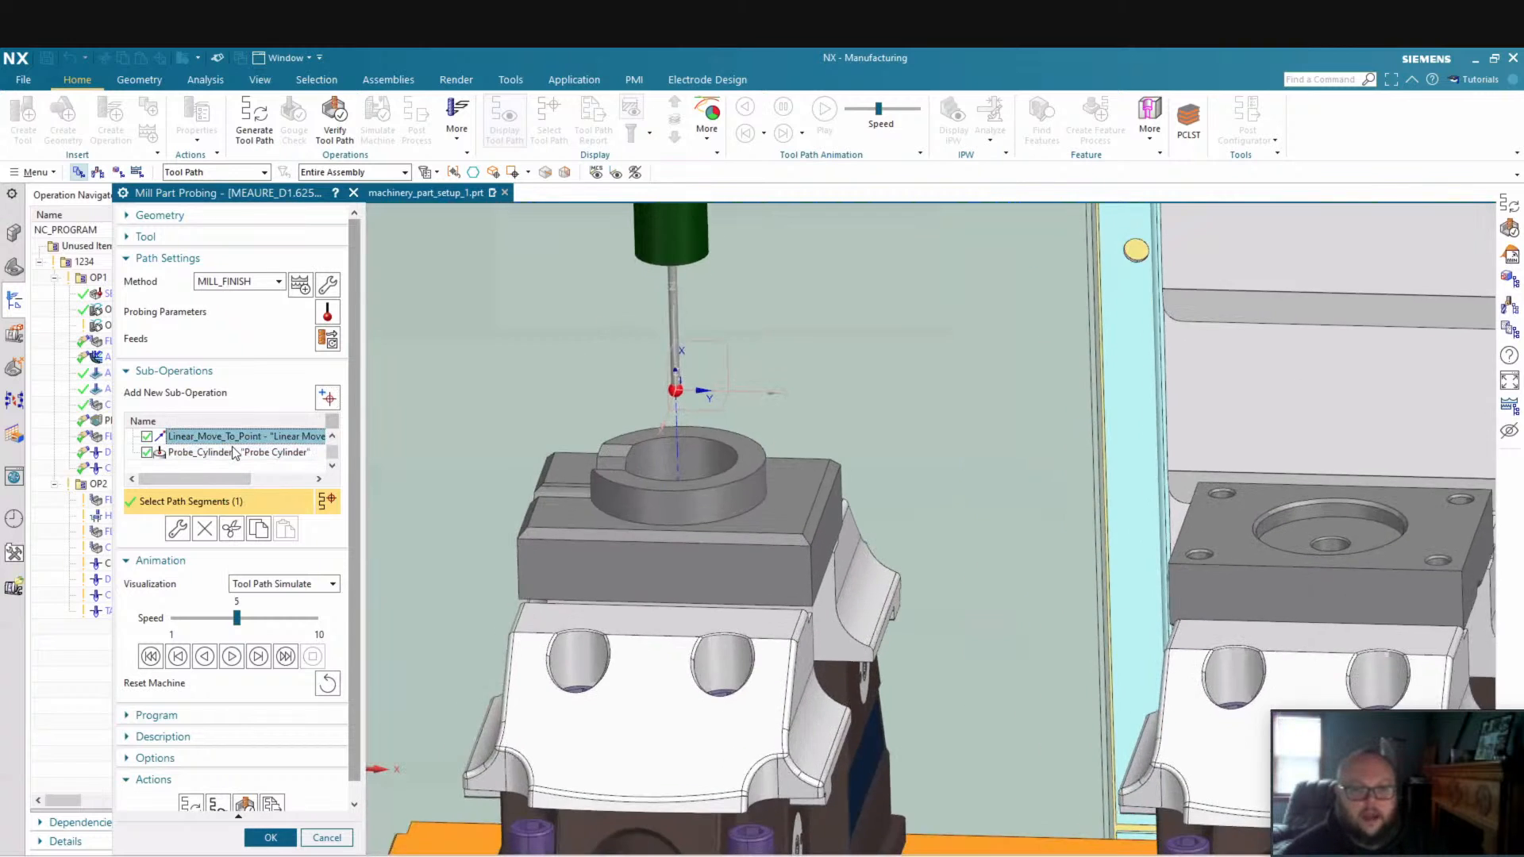
{"action": "scroll", "coordinate": [235, 450], "scroll_direction": "up", "scroll_amount": 1}
{"action": "scroll", "coordinate": [235, 450], "scroll_direction": "down", "scroll_amount": 1}
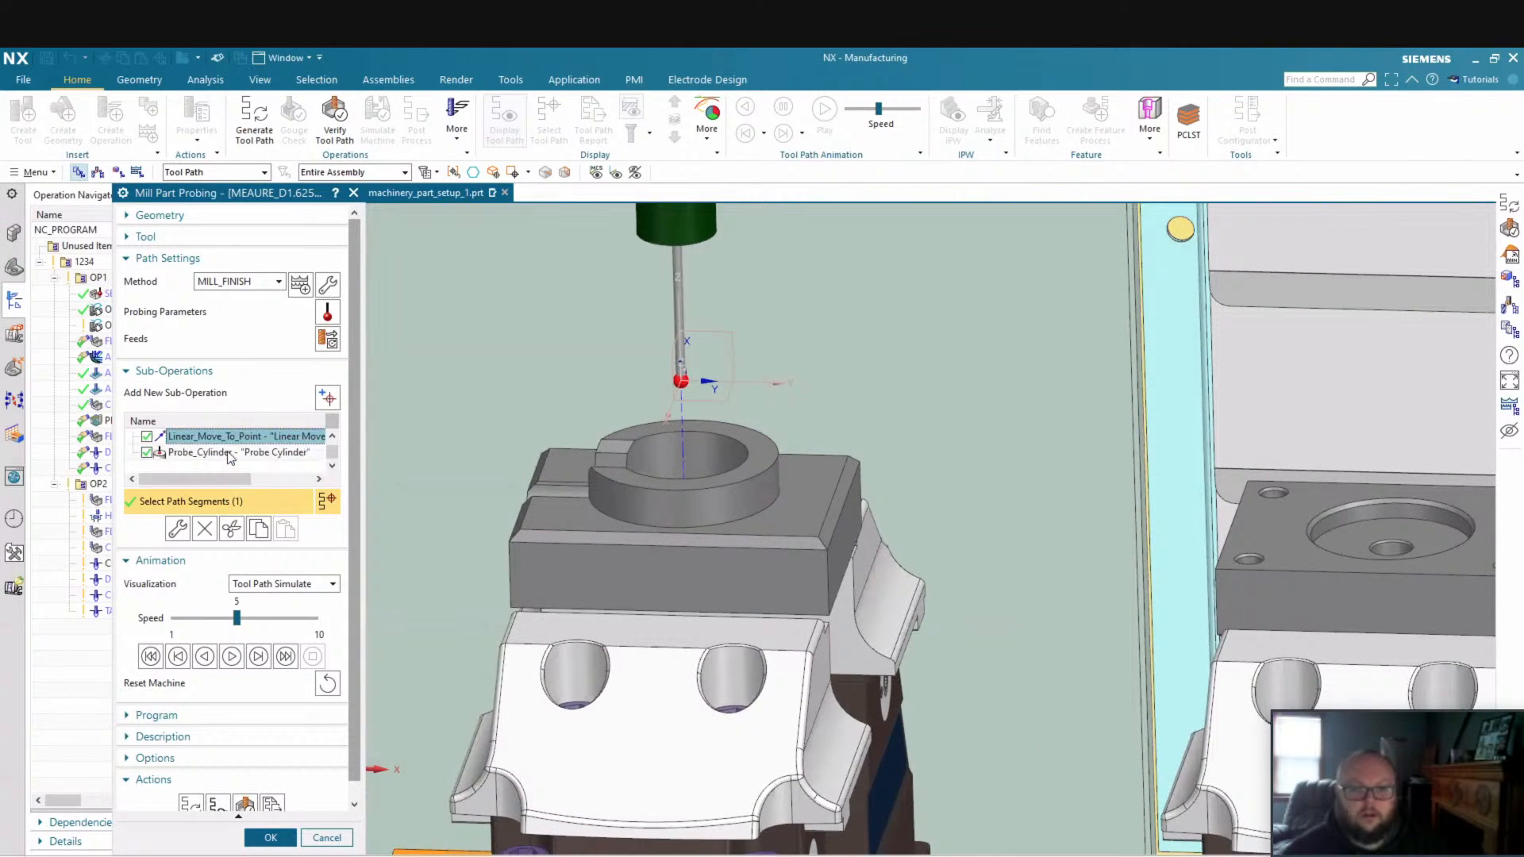
{"action": "left_click", "coordinate": [217, 452]}
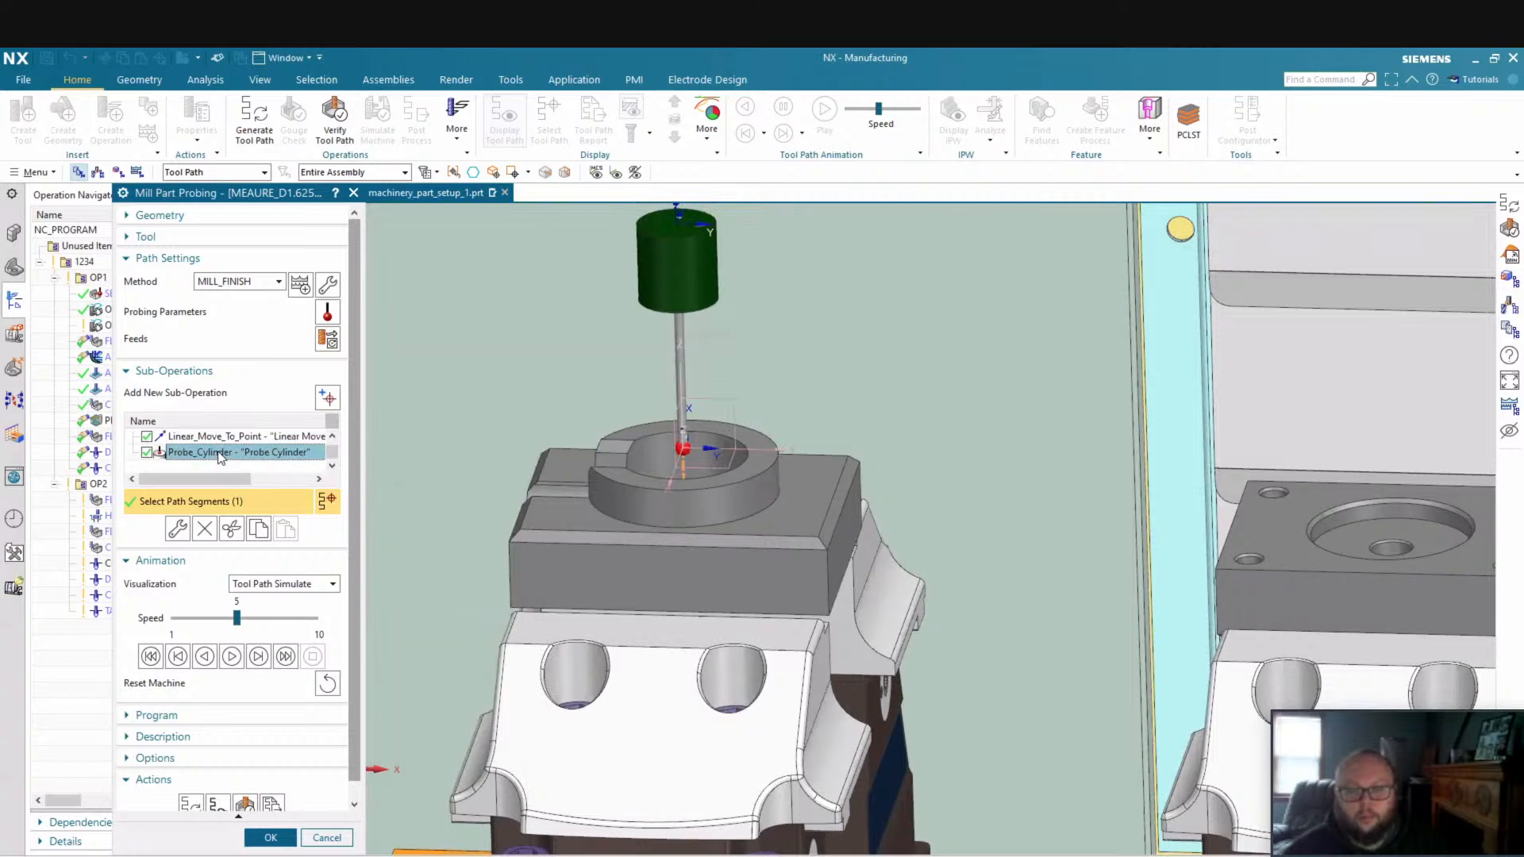
{"action": "left_click", "coordinate": [211, 437]}
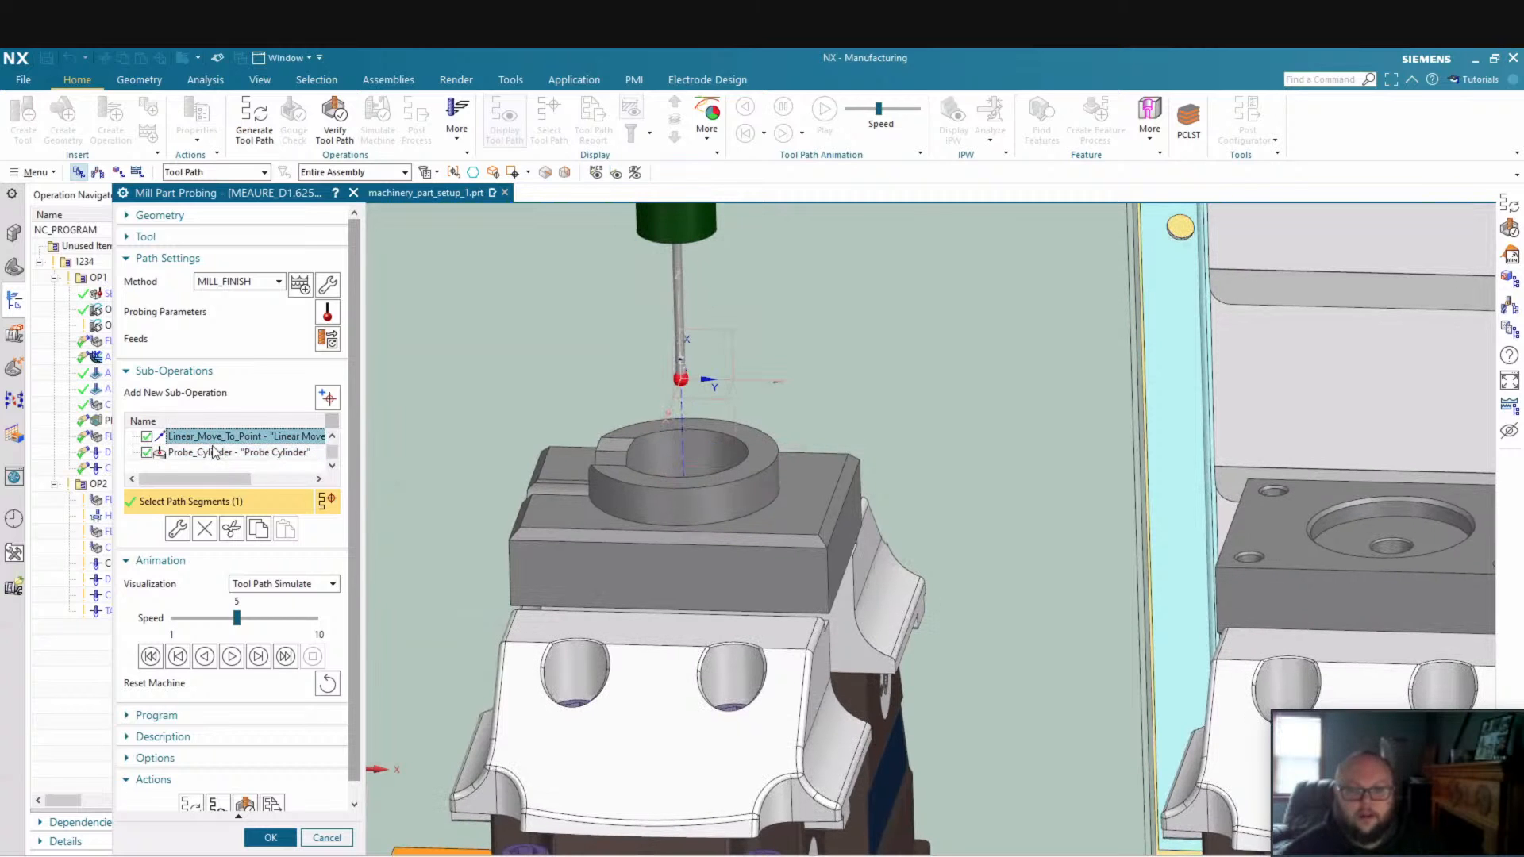
{"action": "left_click", "coordinate": [214, 453]}
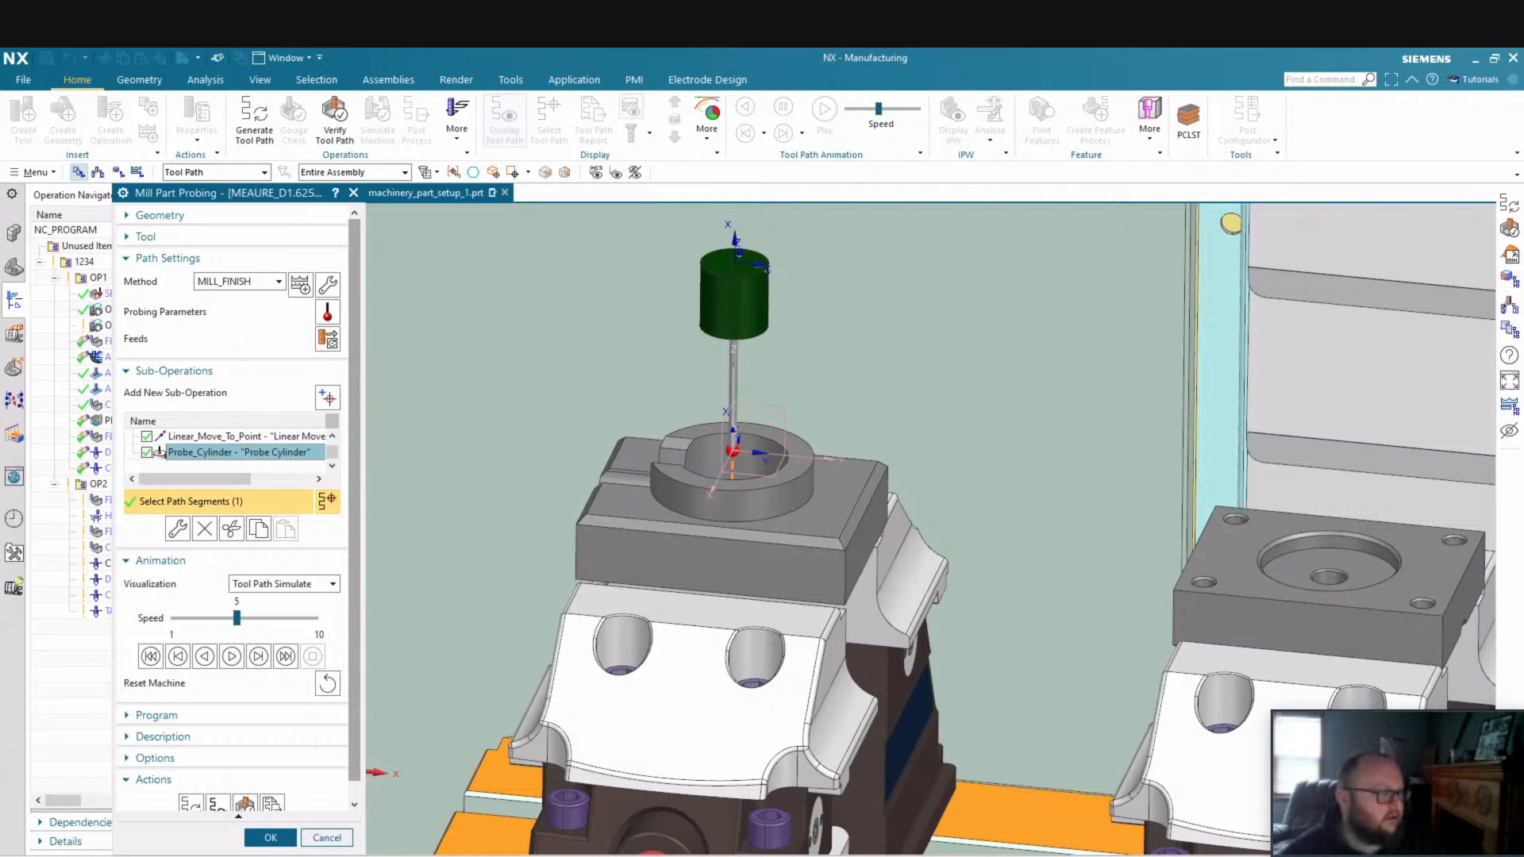
{"action": "left_click", "coordinate": [270, 838]}
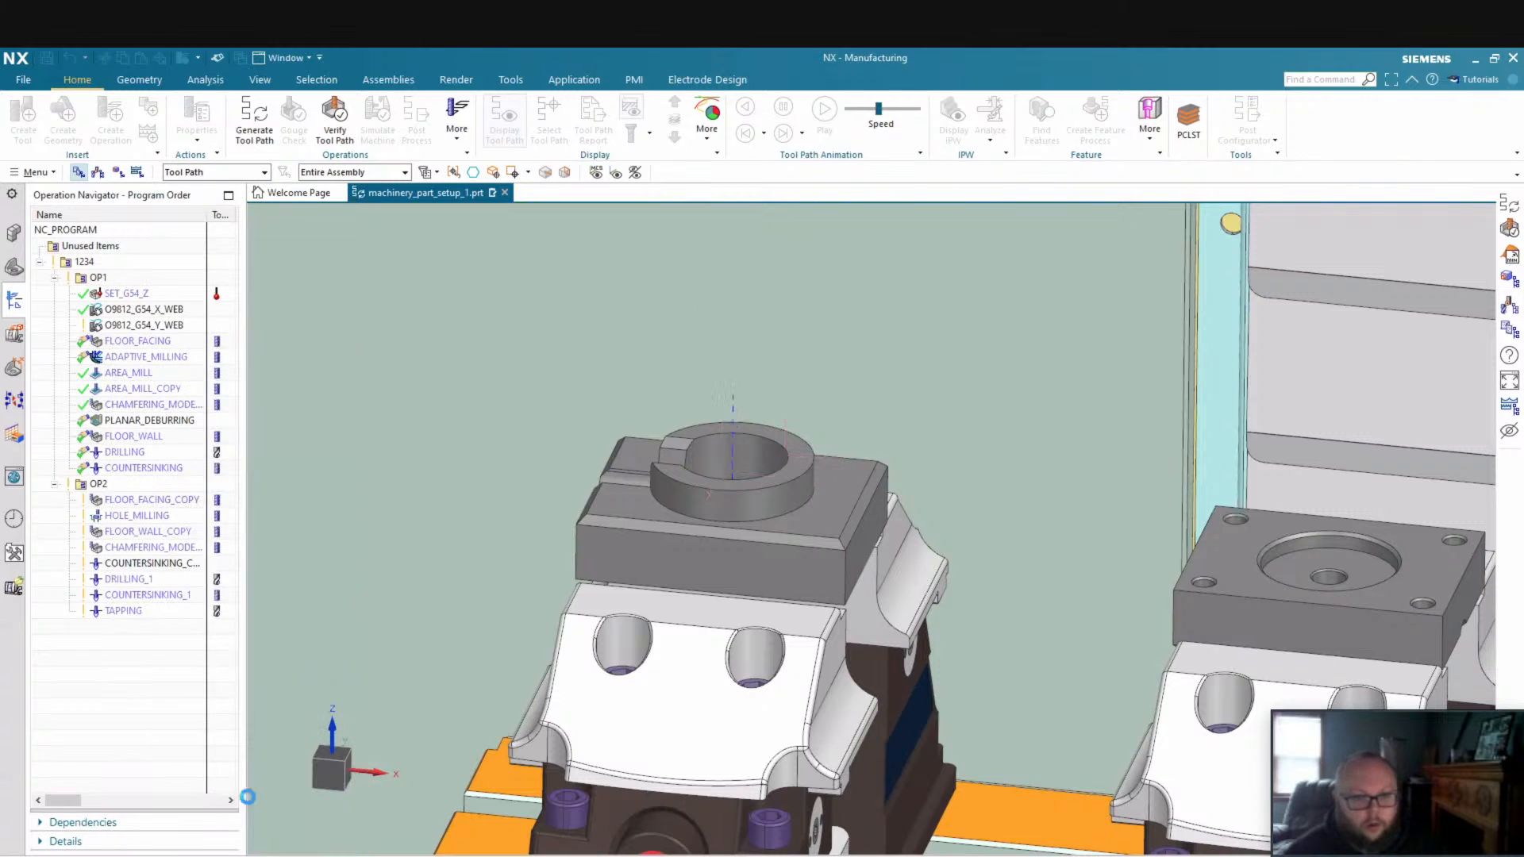
Duplicate the MEAURE_D1.625_BORE operation directly below the original in OP1
{"action": "right_click", "coordinate": [148, 486]}
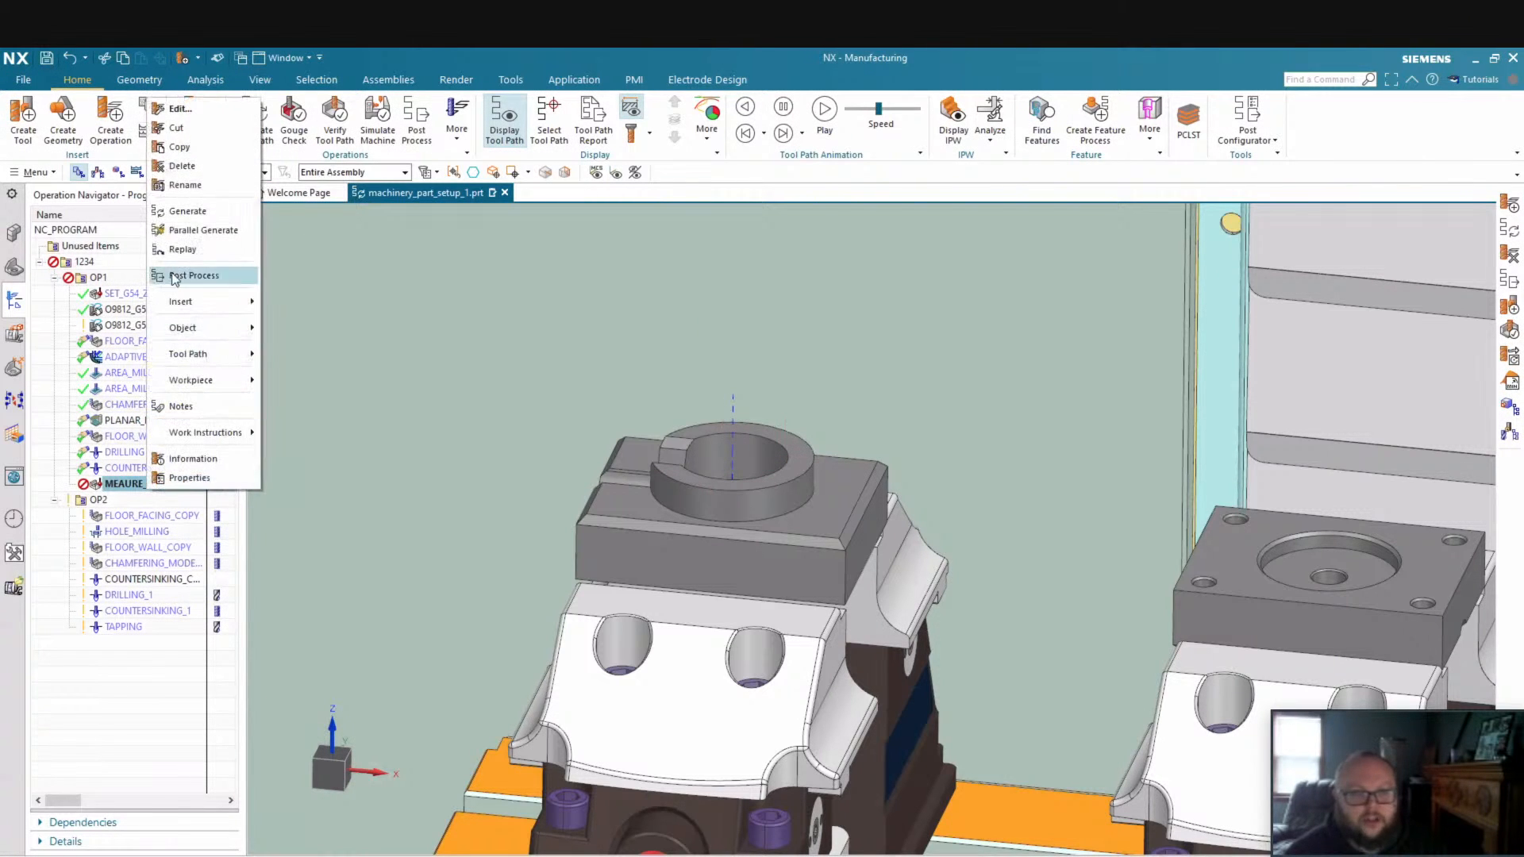
{"action": "left_click", "coordinate": [184, 149]}
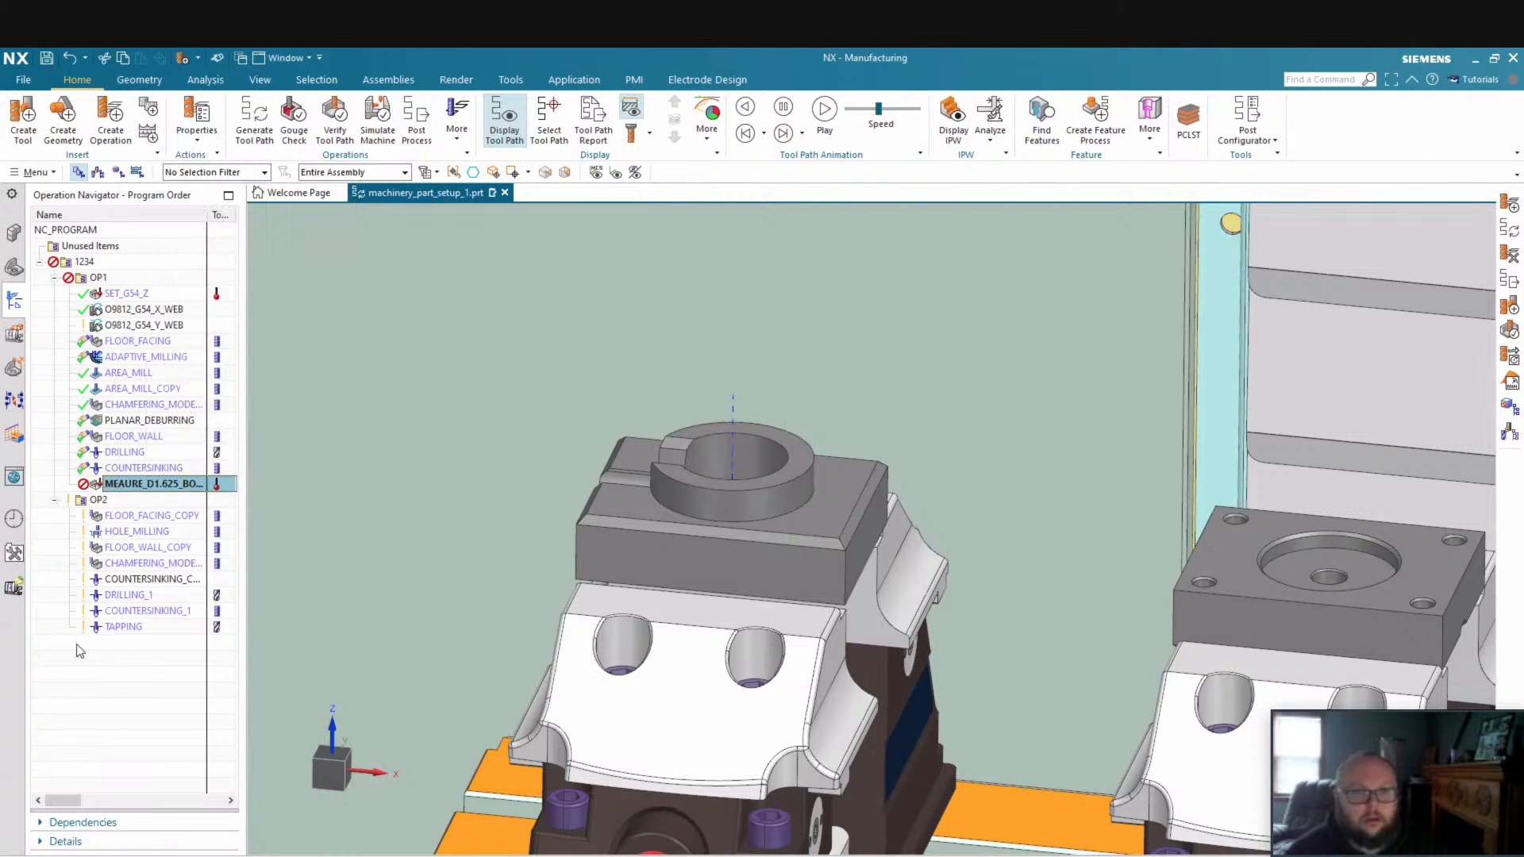
{"action": "right_click", "coordinate": [170, 485]}
{"action": "left_click", "coordinate": [216, 143]}
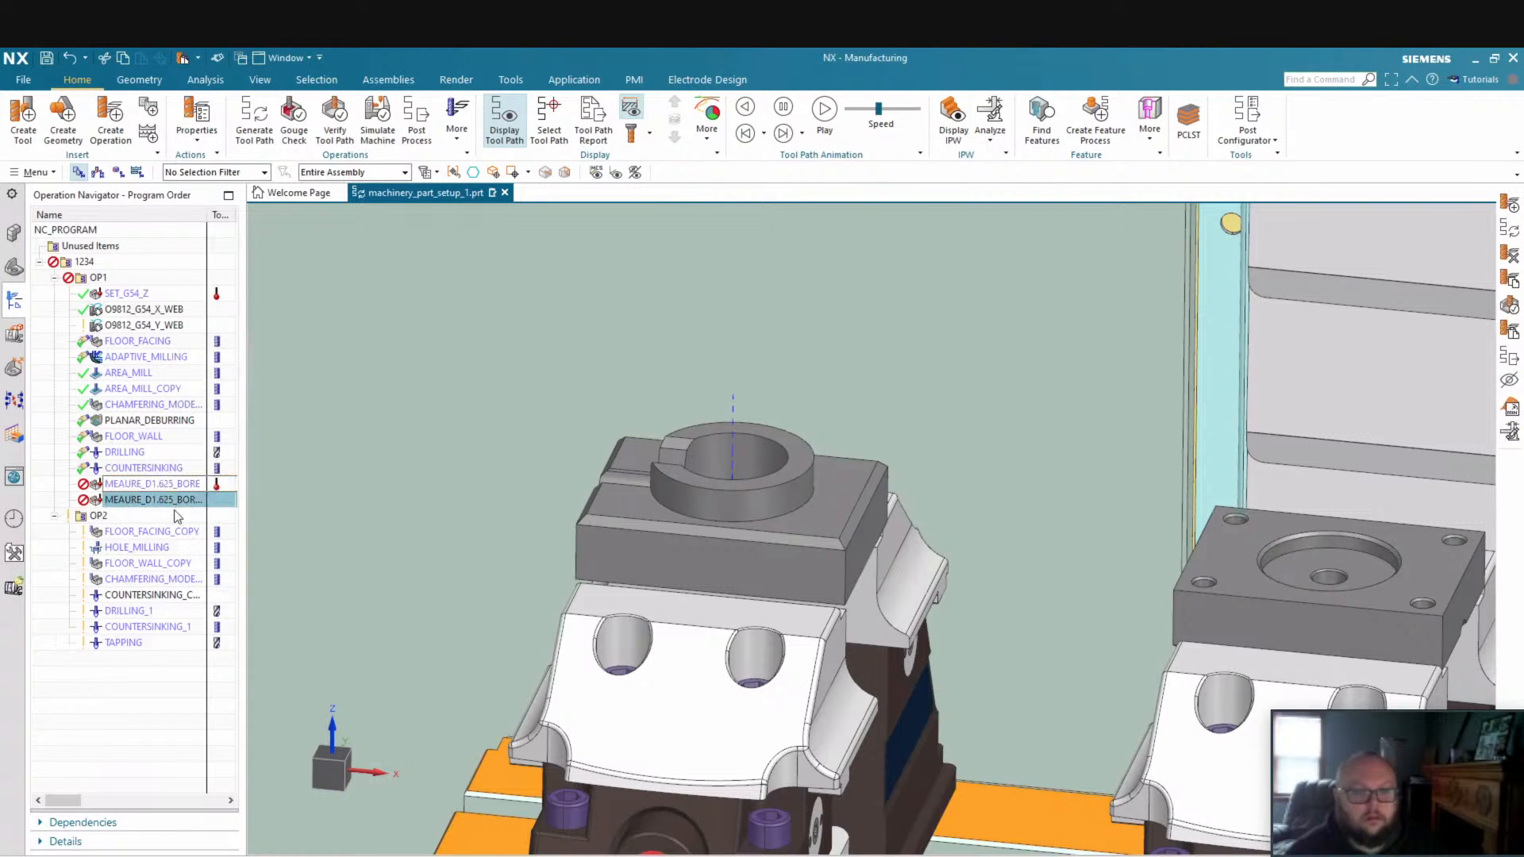
Rename the copied probing operation as MEASURE_D2.375_BOSS
{"action": "left_click", "coordinate": [149, 501]}
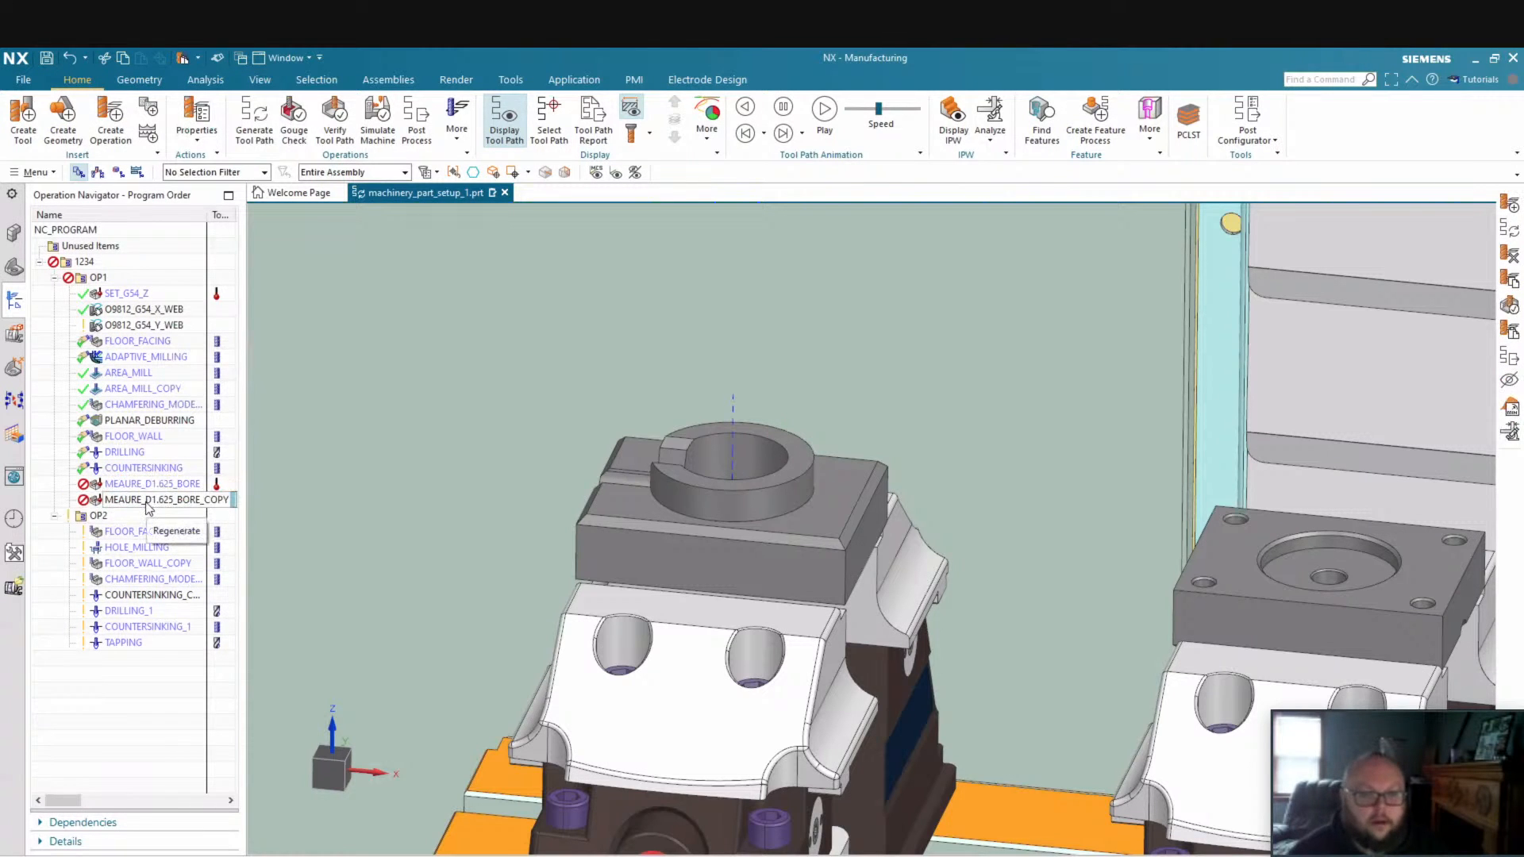
{"action": "left_click_drag", "start_coordinate": [130, 501], "coordinate": [141, 501]}
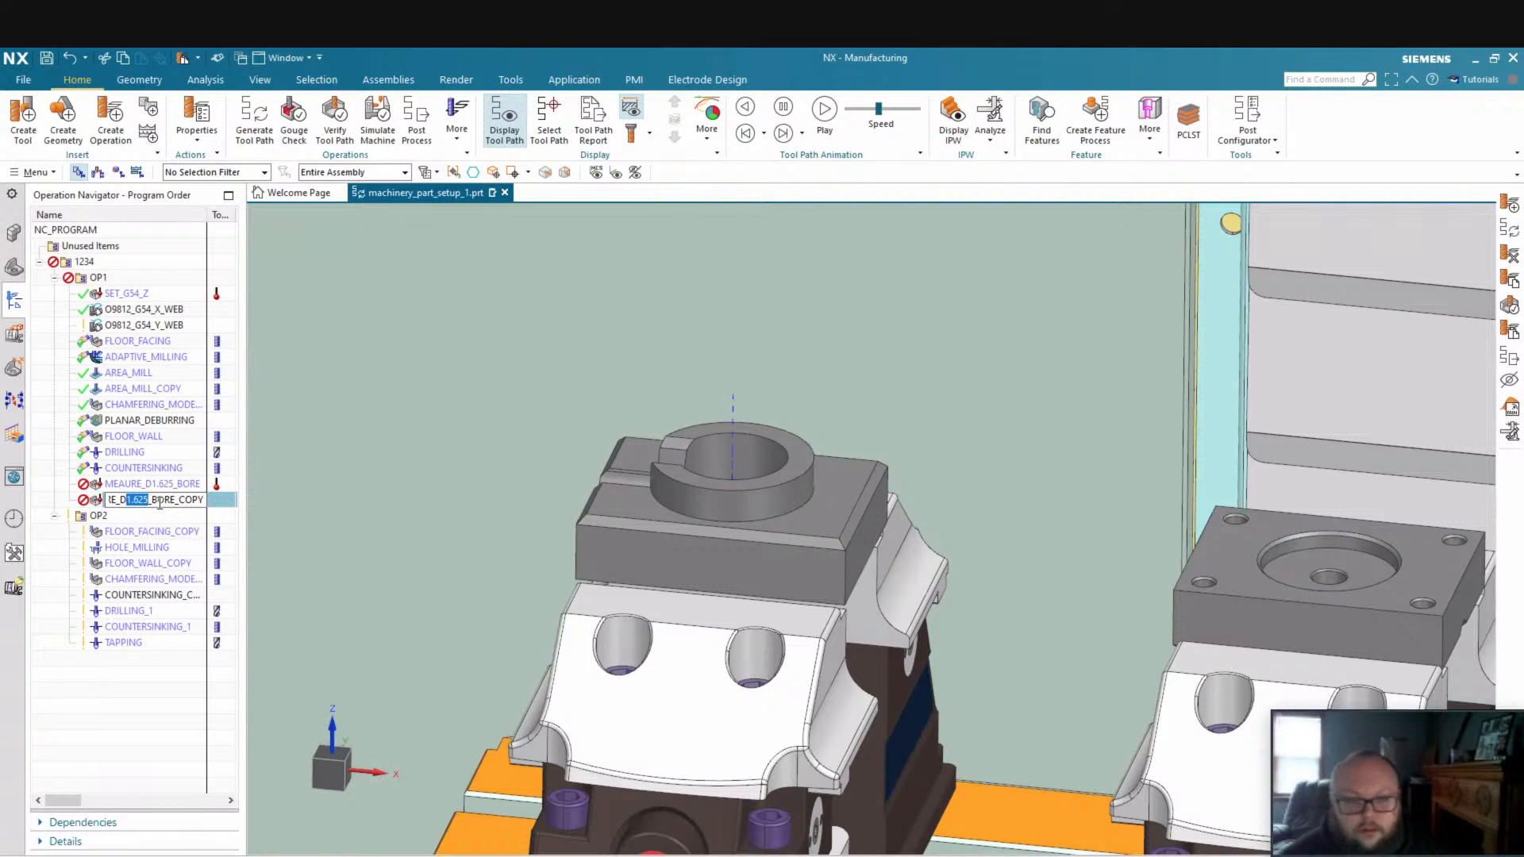
{"action": "type", "text": "2.375"}
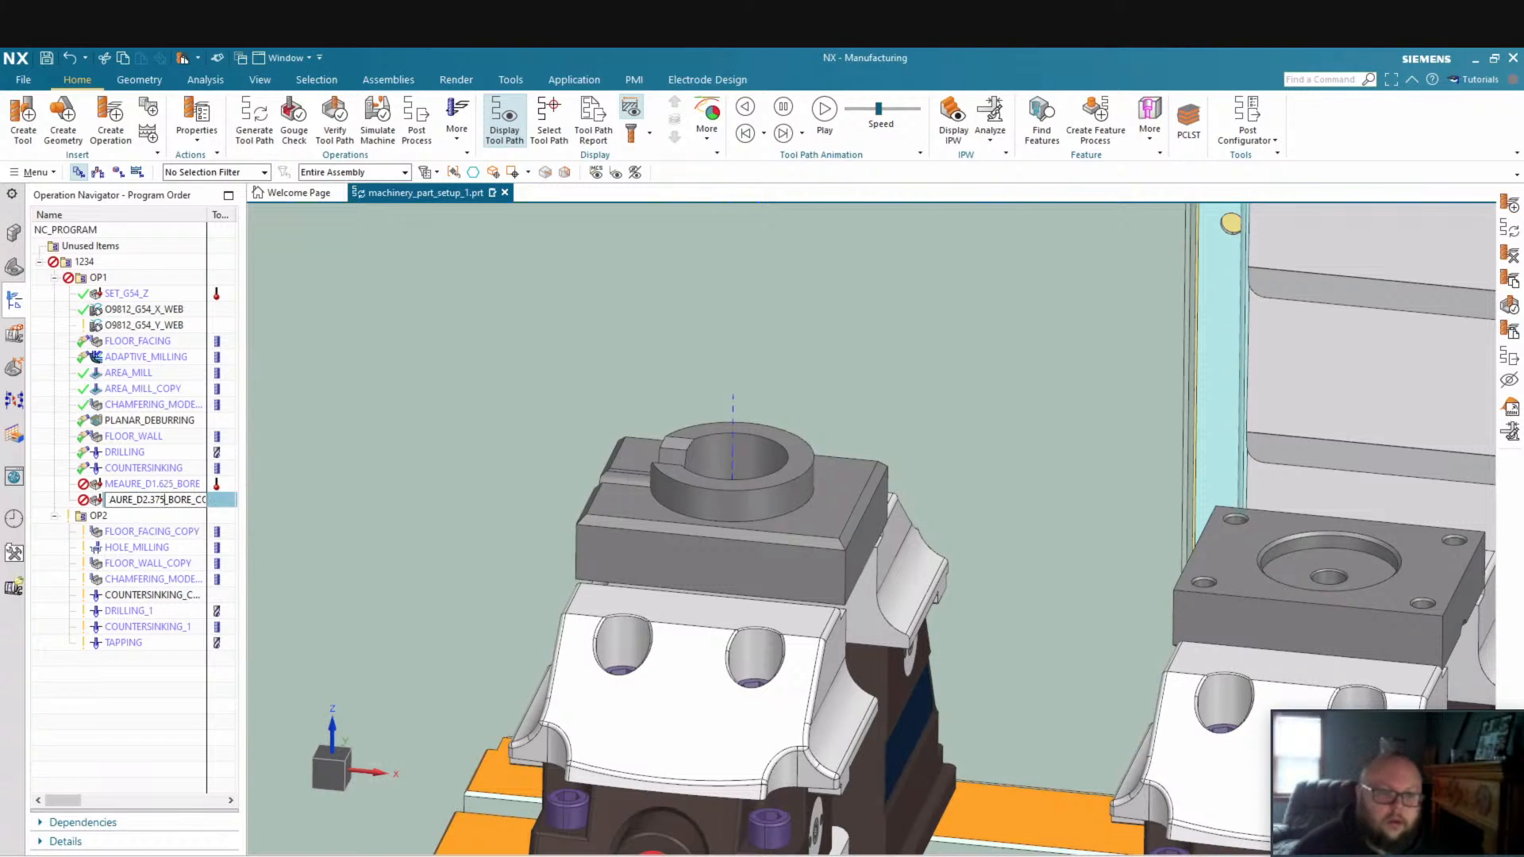
{"action": "key", "text": "End"}
{"action": "key", "text": "BackSpace"}
{"action": "key", "text": "BackSpace"}
{"action": "key", "text": "BackSpace"}
{"action": "key", "text": "BackSpace"}
{"action": "key", "text": "BackSpace"}
{"action": "key", "text": "BackSpace"}
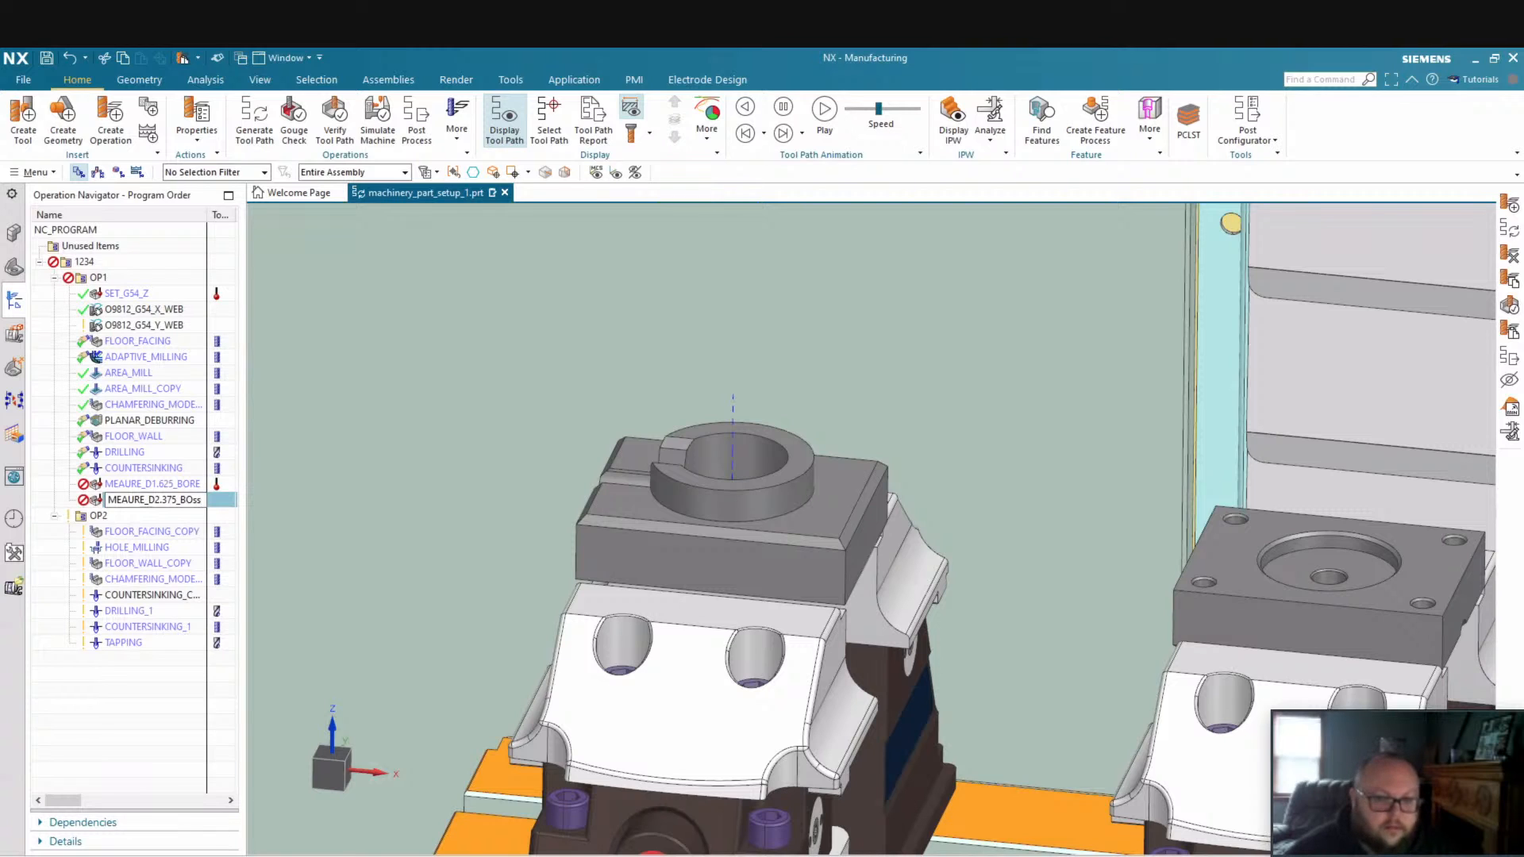
{"action": "type", "text": "s"}
Correct the spelling of the original bore probing operation's name to MEASURE_D1.625_BORE
{"action": "left_click", "coordinate": [156, 485]}
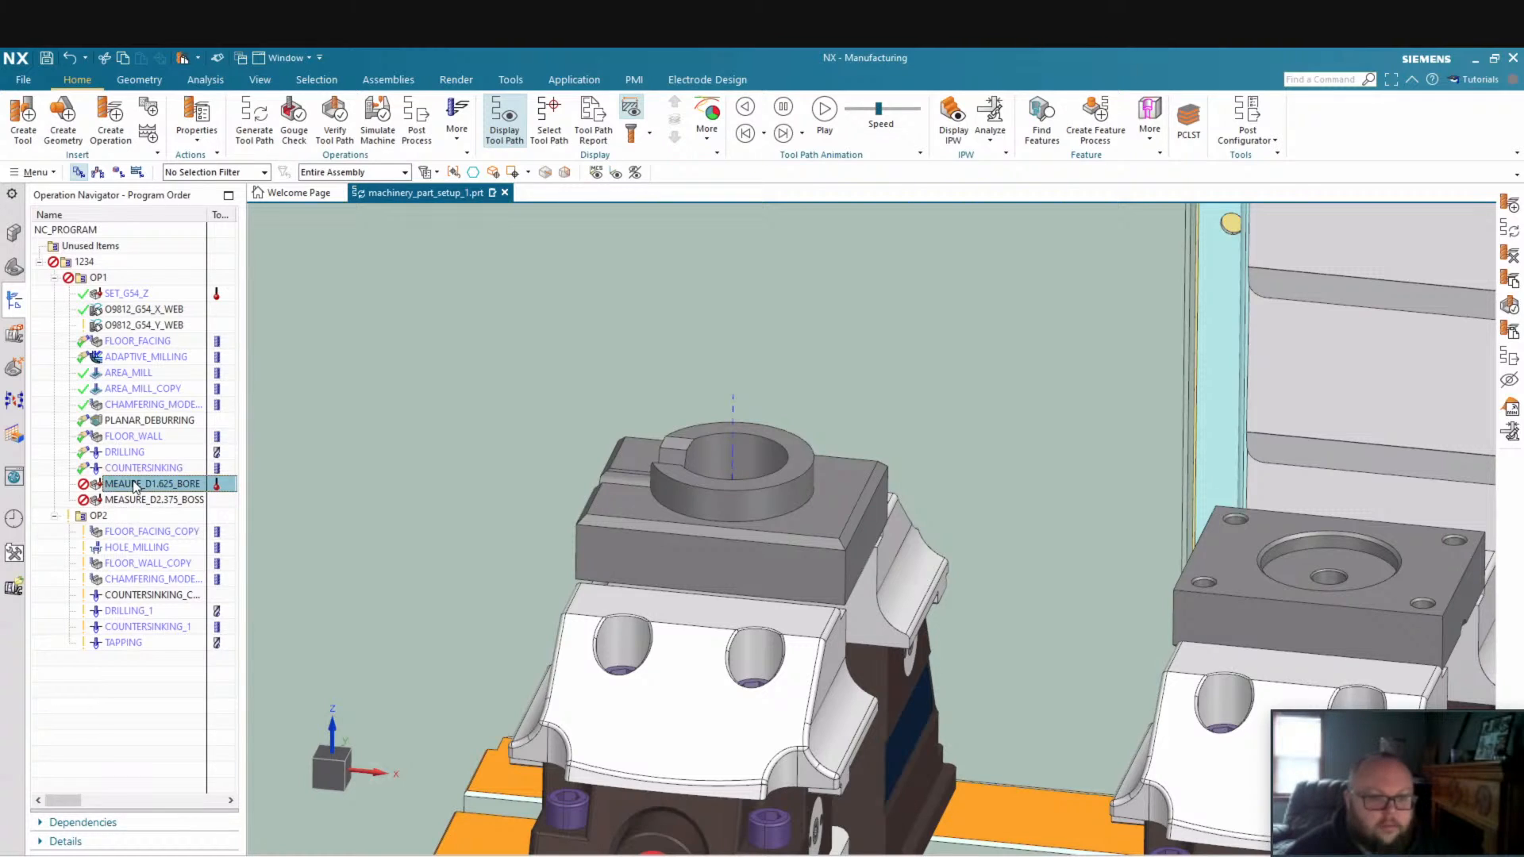
{"action": "left_click", "coordinate": [129, 484]}
{"action": "left_click", "coordinate": [128, 484]}
{"action": "type", "text": "S"}
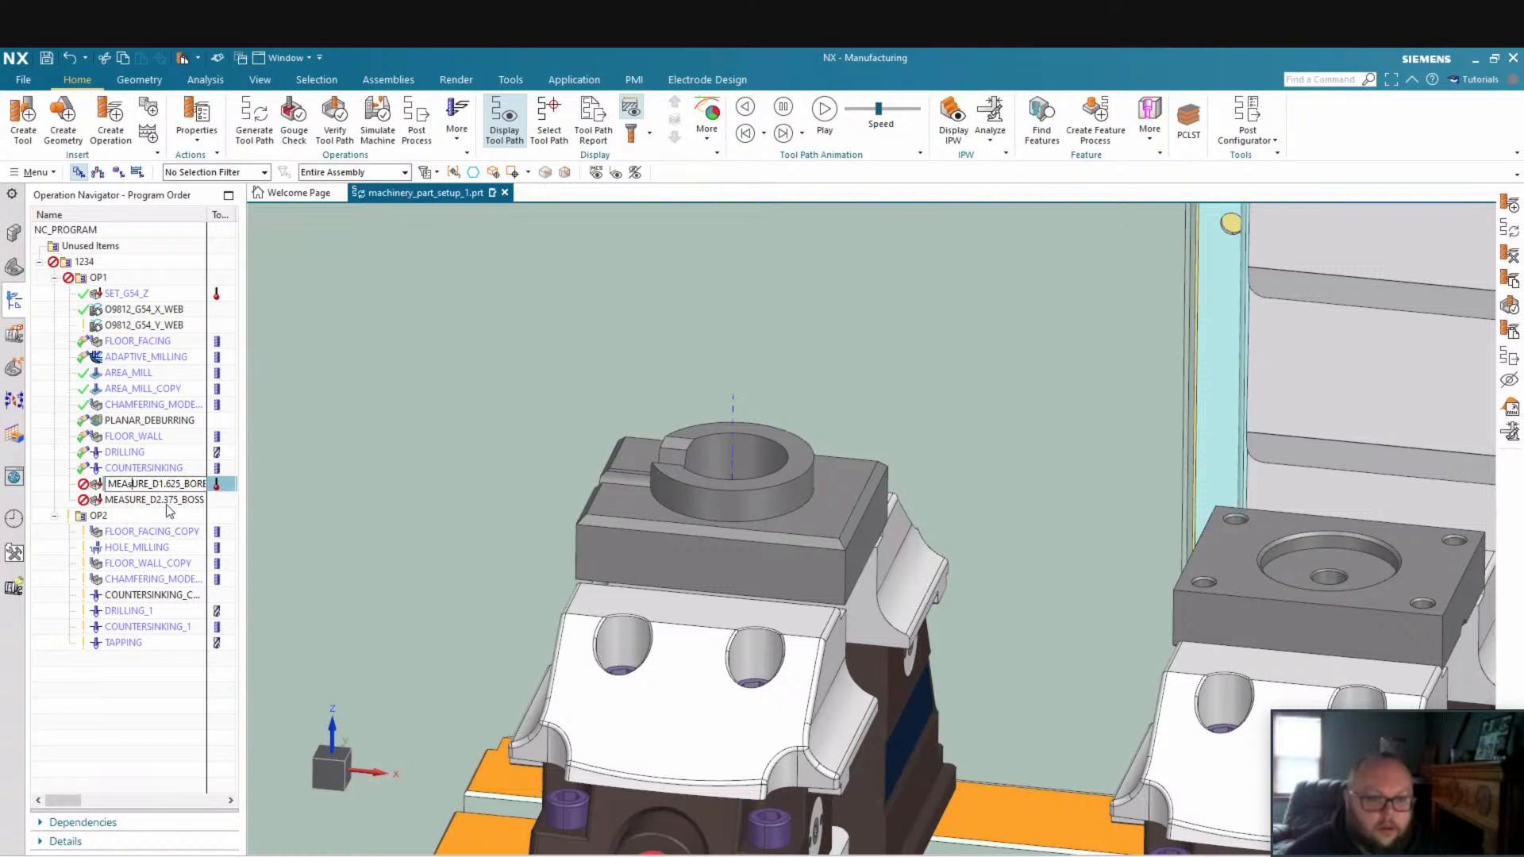
{"action": "left_click", "coordinate": [167, 502]}
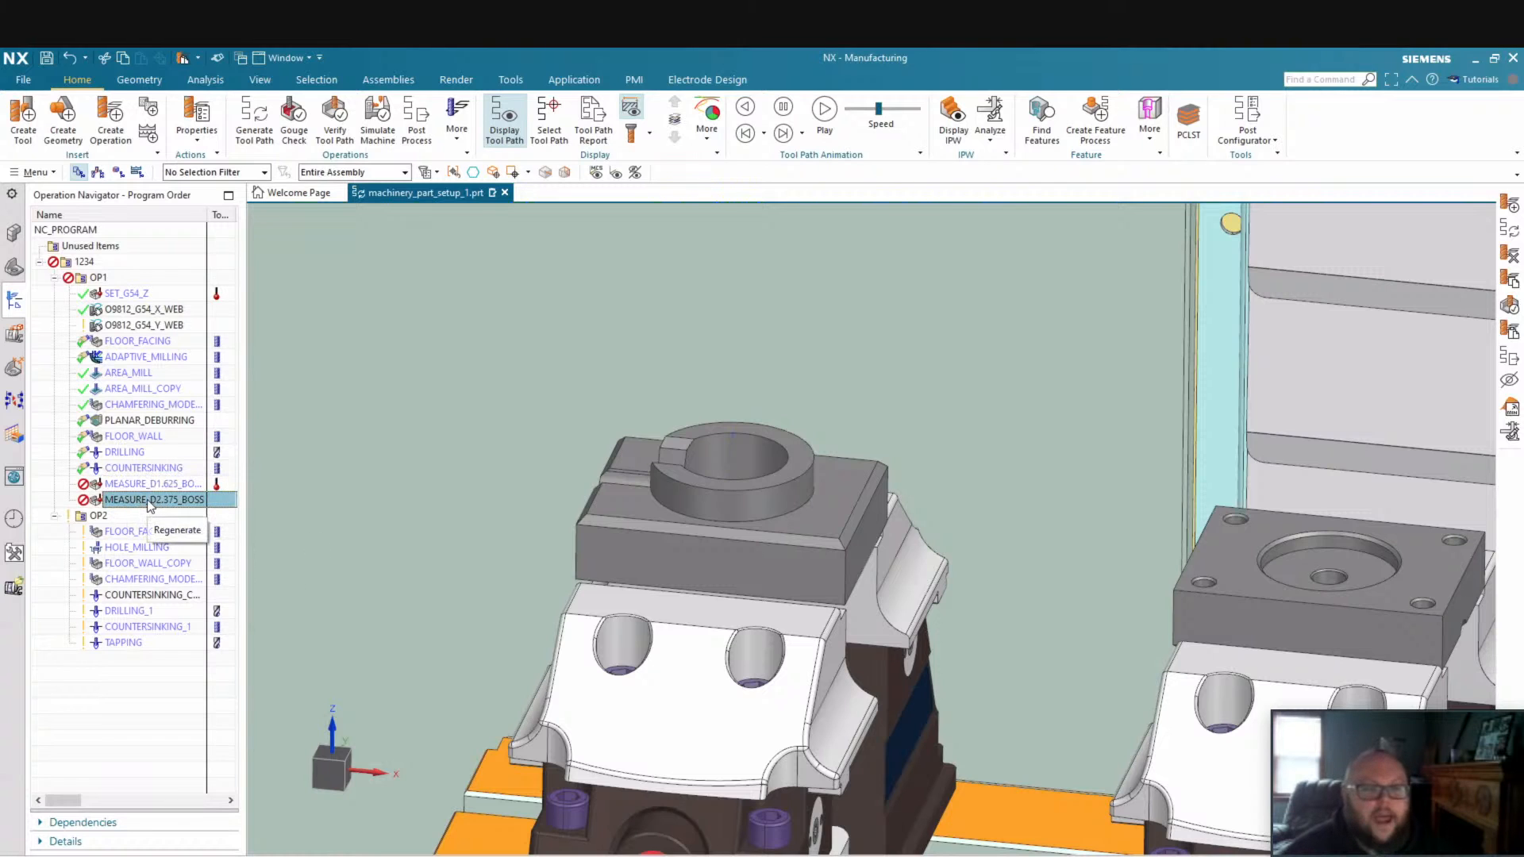
In MEASURE_D2.375_BOSS, replace the Probe Cylinder sub-operation's bore face with the outer cylindrical boss face for an External cycle, and accept the operation
{"action": "double_click", "coordinate": [150, 502]}
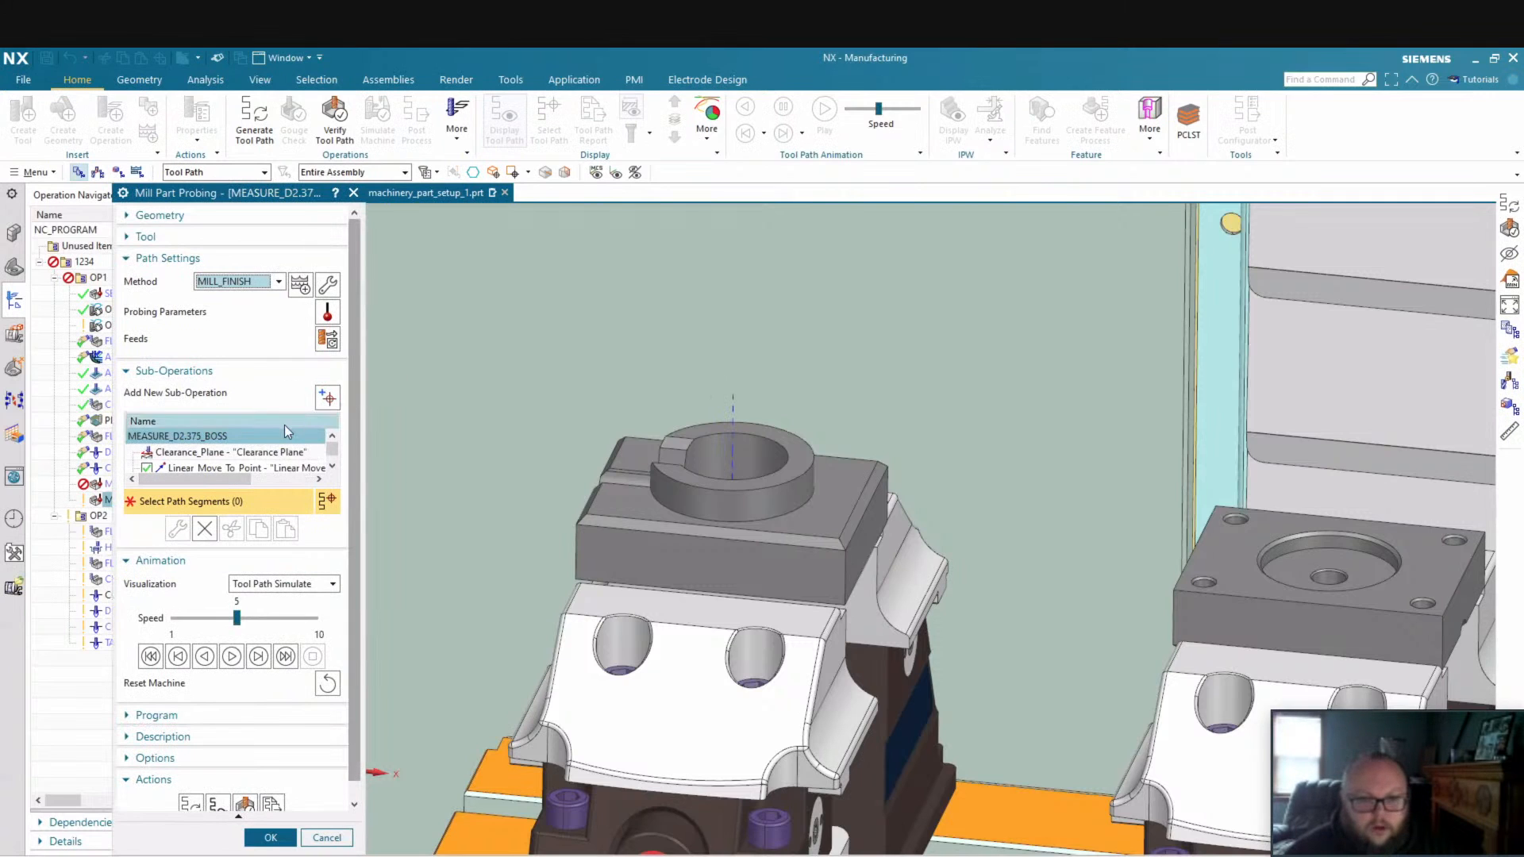
{"action": "scroll", "coordinate": [302, 452], "scroll_direction": "down", "scroll_amount": 2}
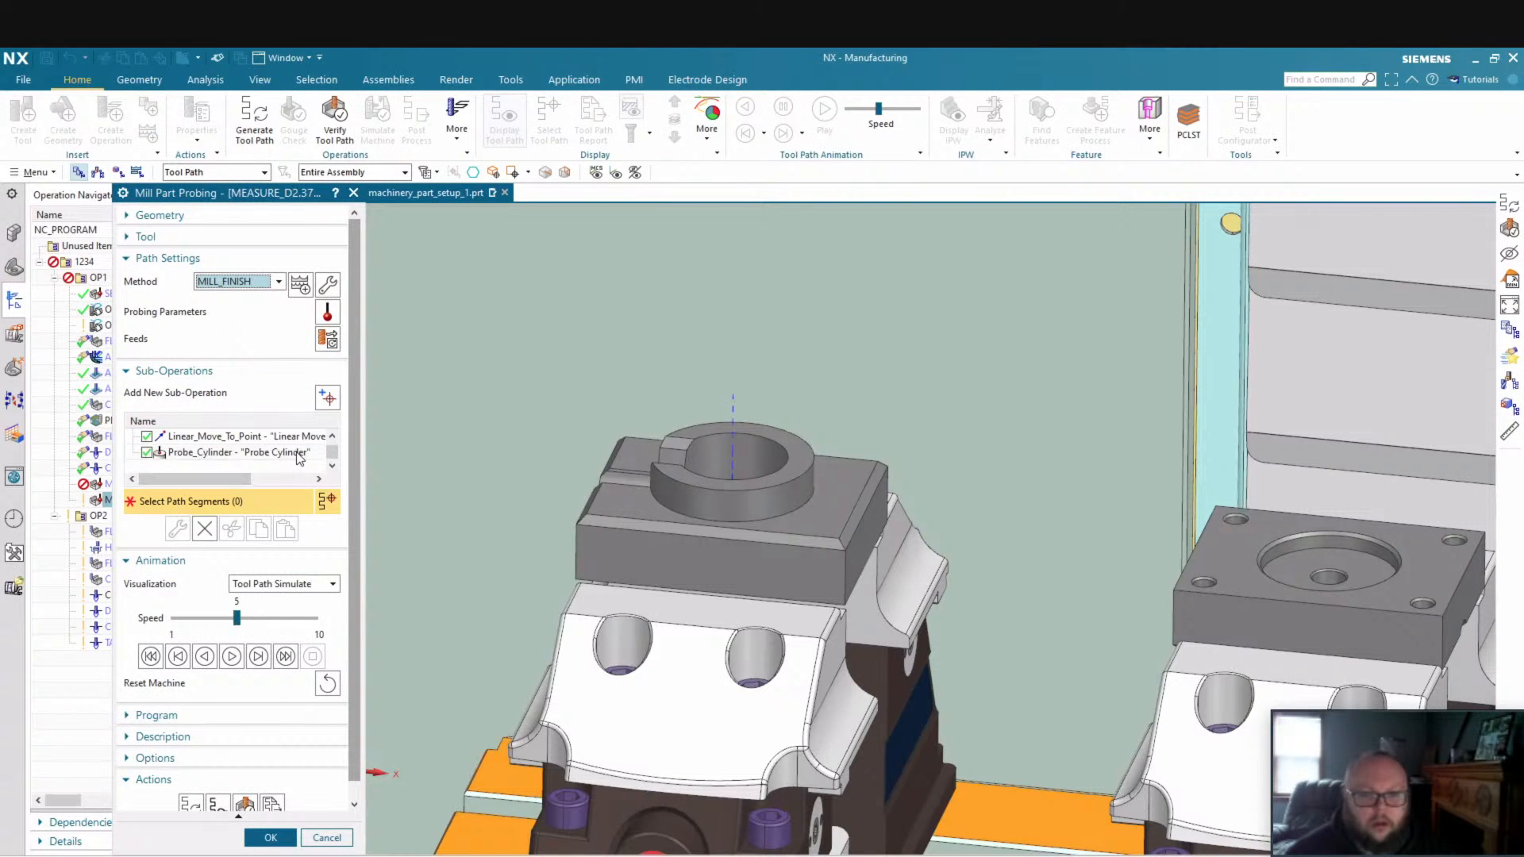
{"action": "double_click", "coordinate": [299, 454]}
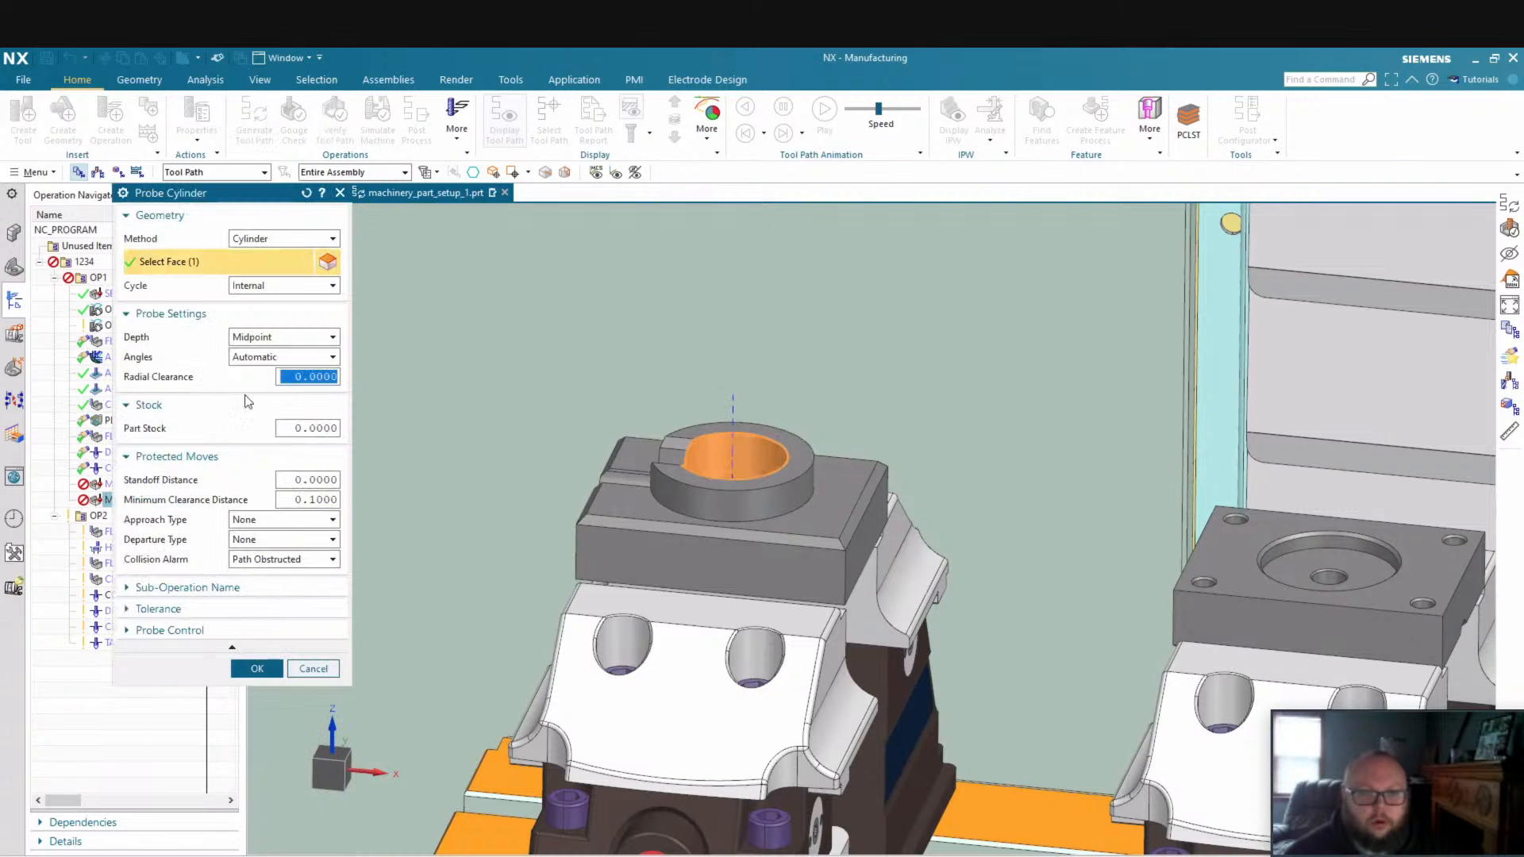
{"action": "left_click", "coordinate": [750, 452], "text": "shift"}
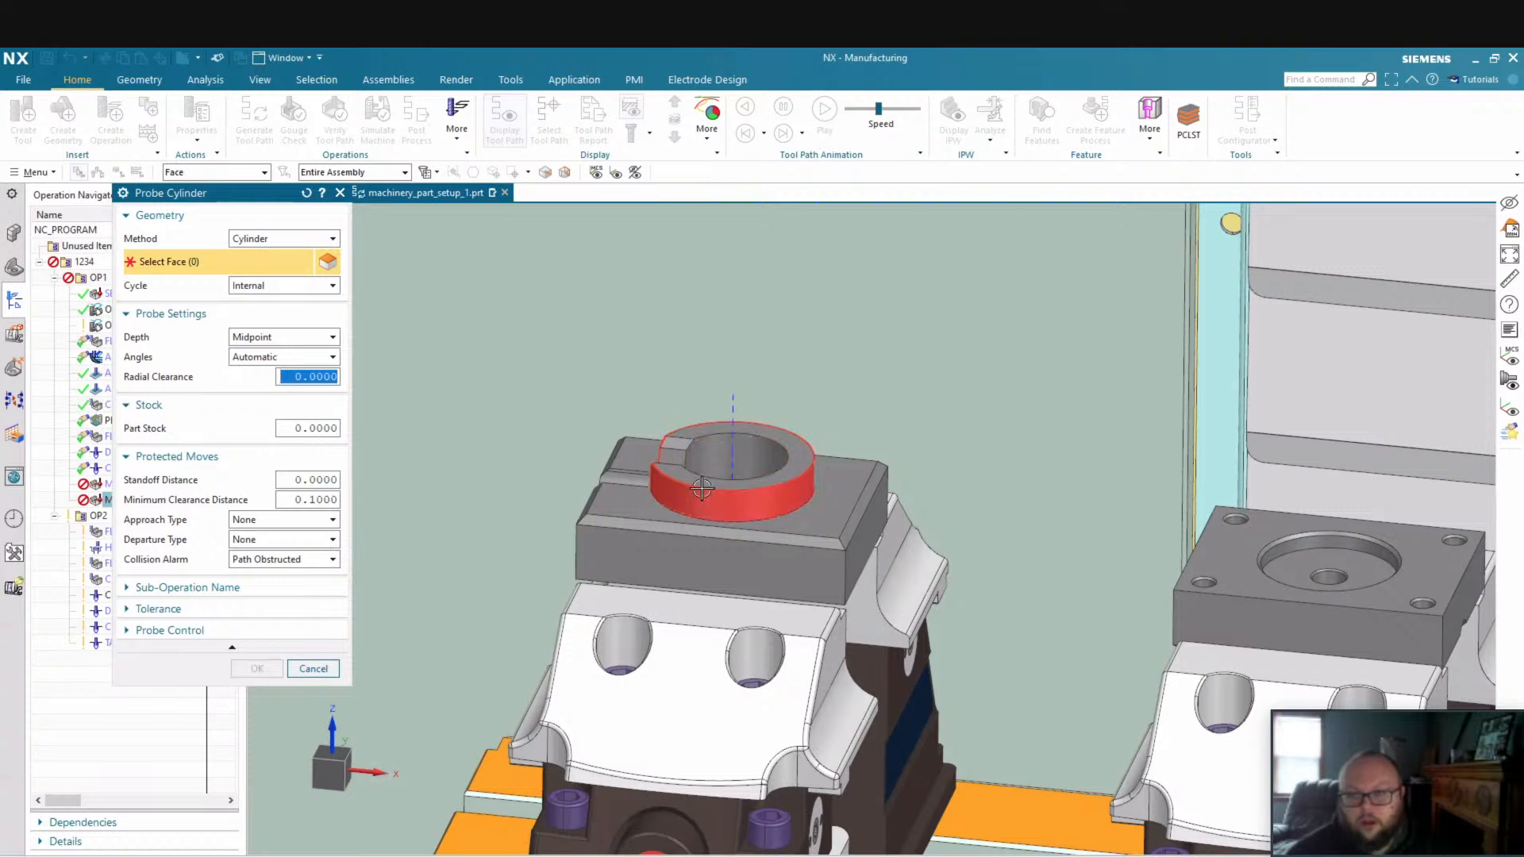
{"action": "left_click", "coordinate": [672, 478]}
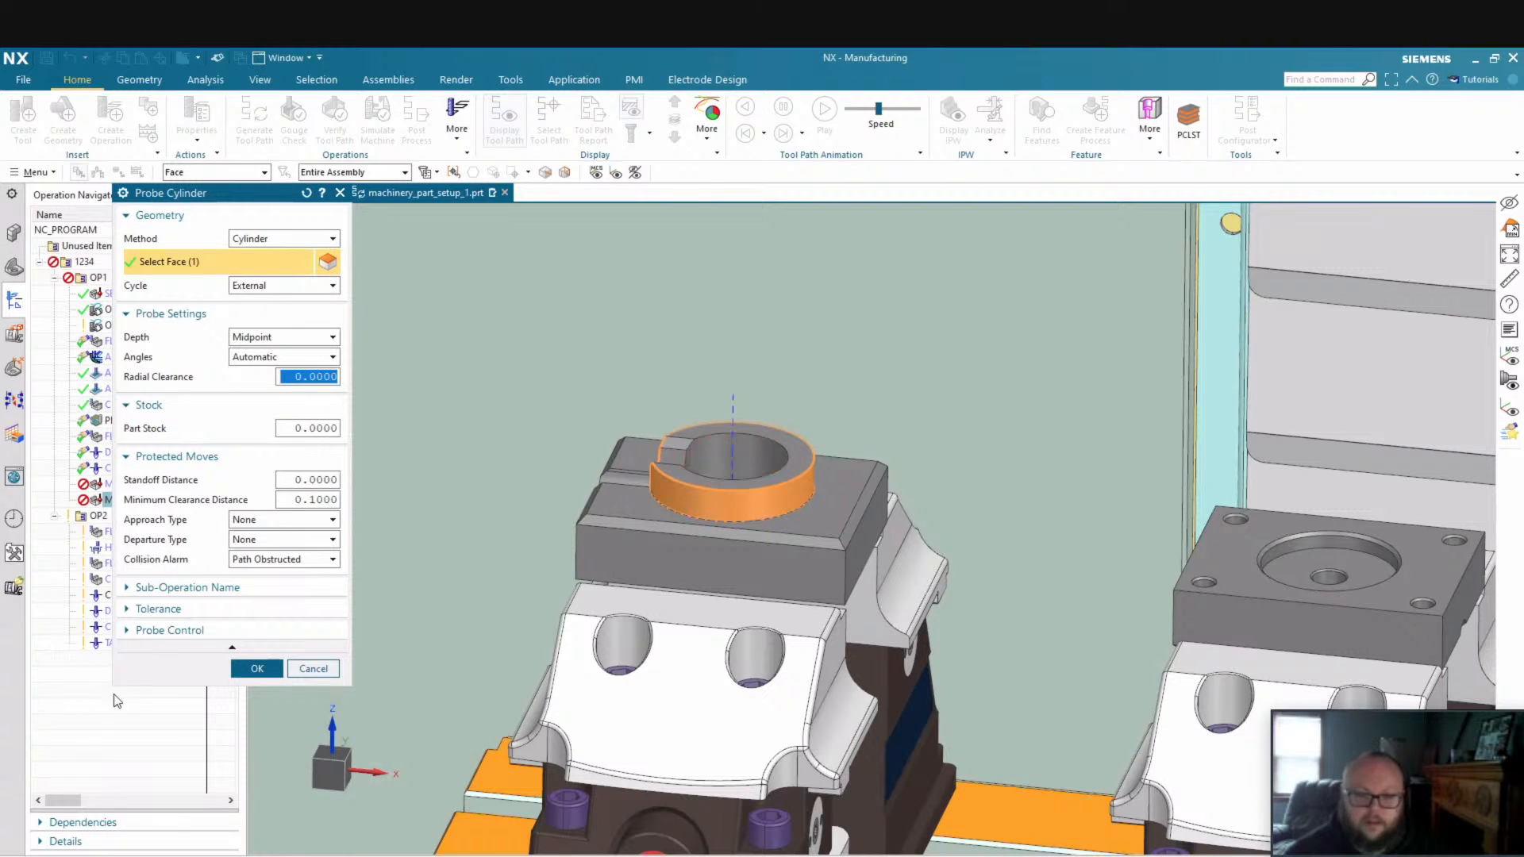
{"action": "left_click", "coordinate": [252, 669]}
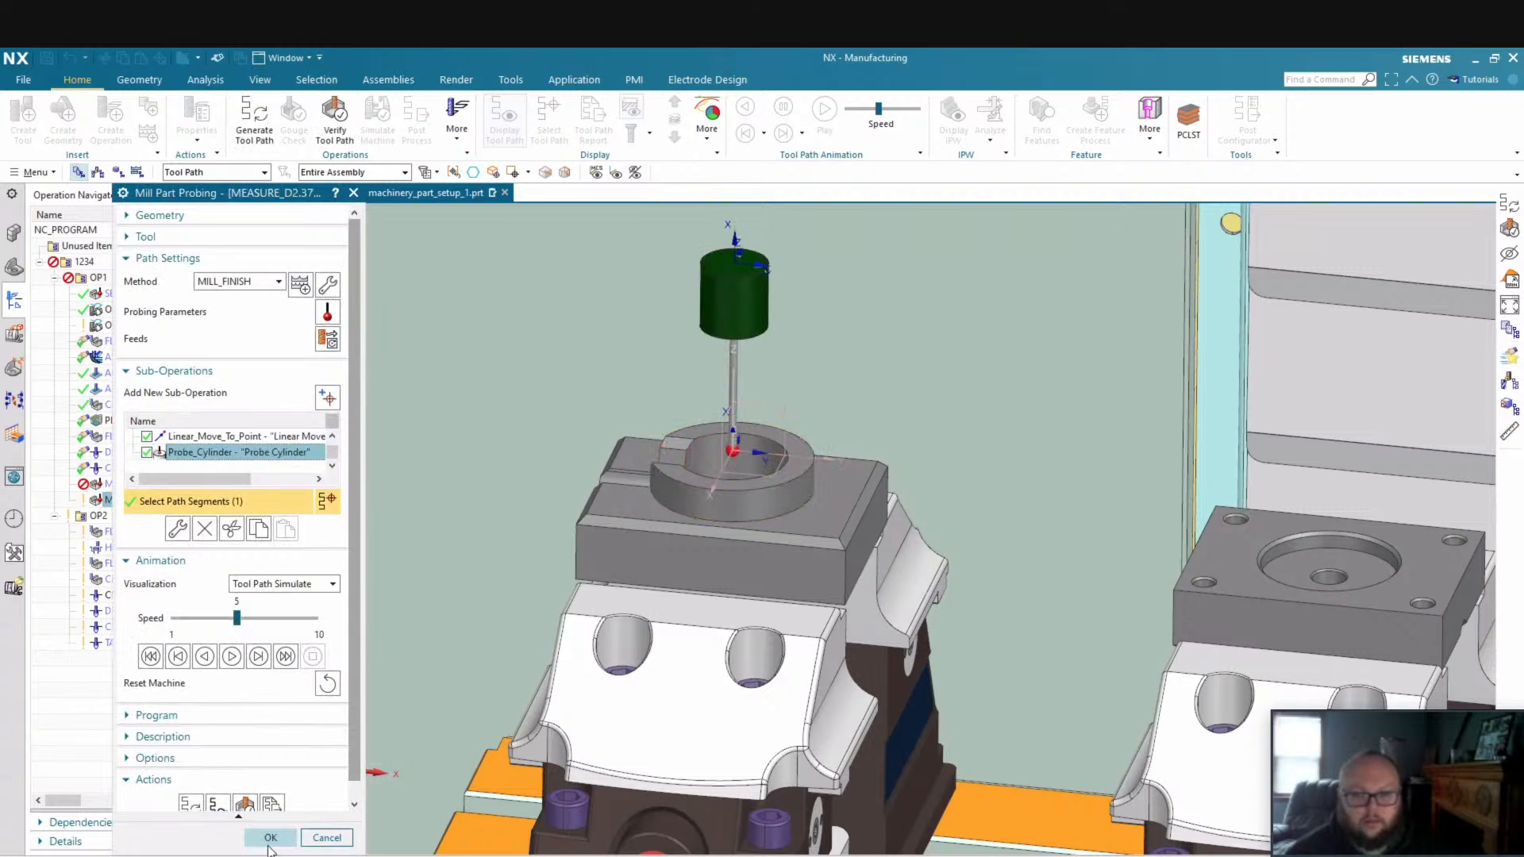
{"action": "left_click", "coordinate": [269, 843]}
Generate the tool path of the MEASURE_D1.625_BORE operation
{"action": "right_click", "coordinate": [150, 486]}
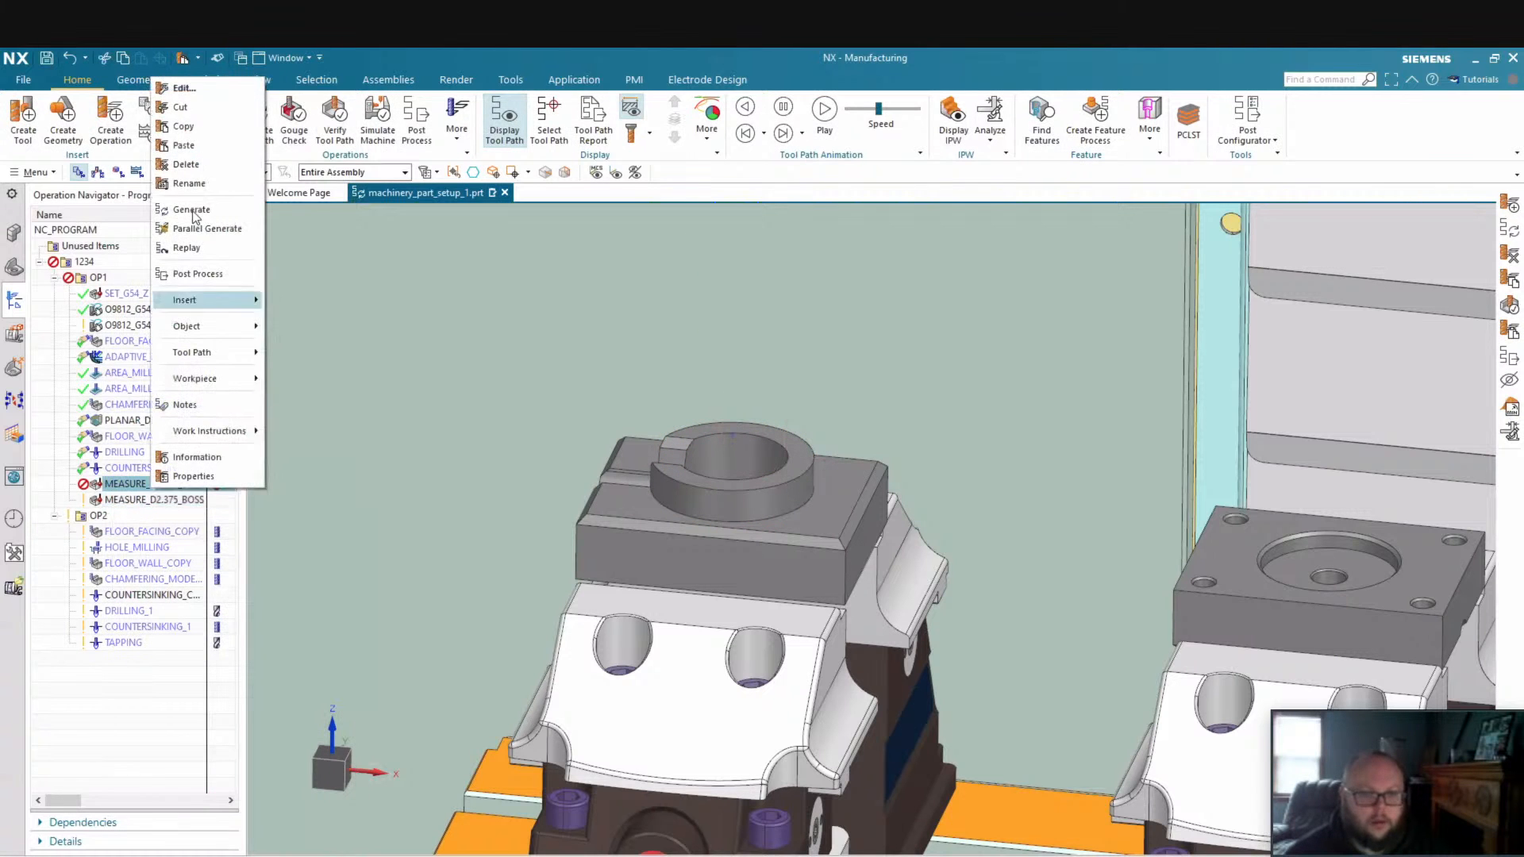
{"action": "left_click", "coordinate": [191, 211]}
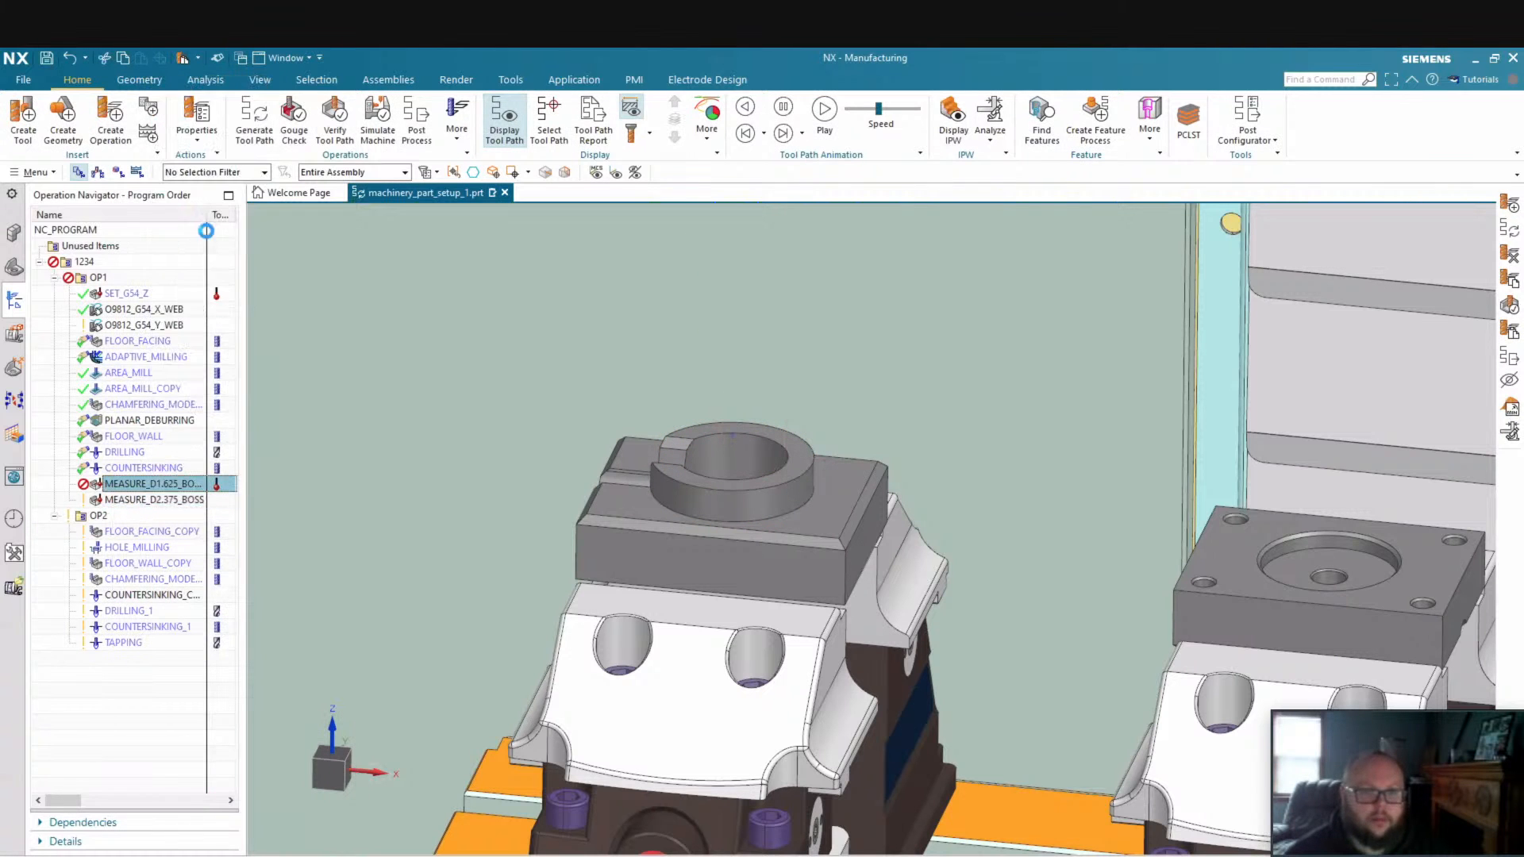
{"action": "left_click", "coordinate": [158, 486]}
{"action": "key", "text": "ctrl+alt+f"}
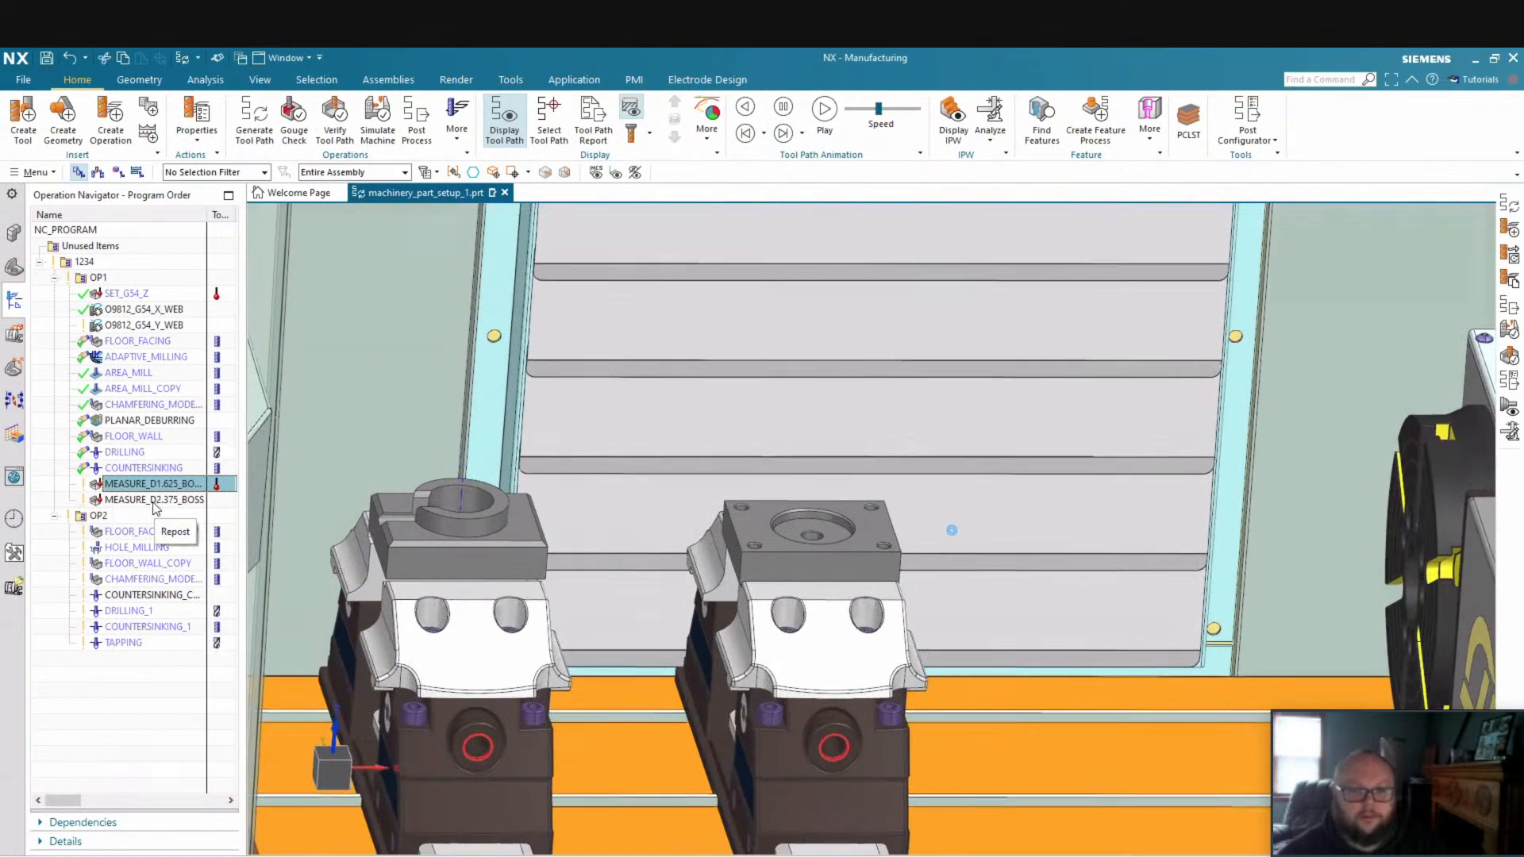
Examine the bore and boss on the OP1 part that the two probing operations measure
{"action": "left_click", "coordinate": [159, 500]}
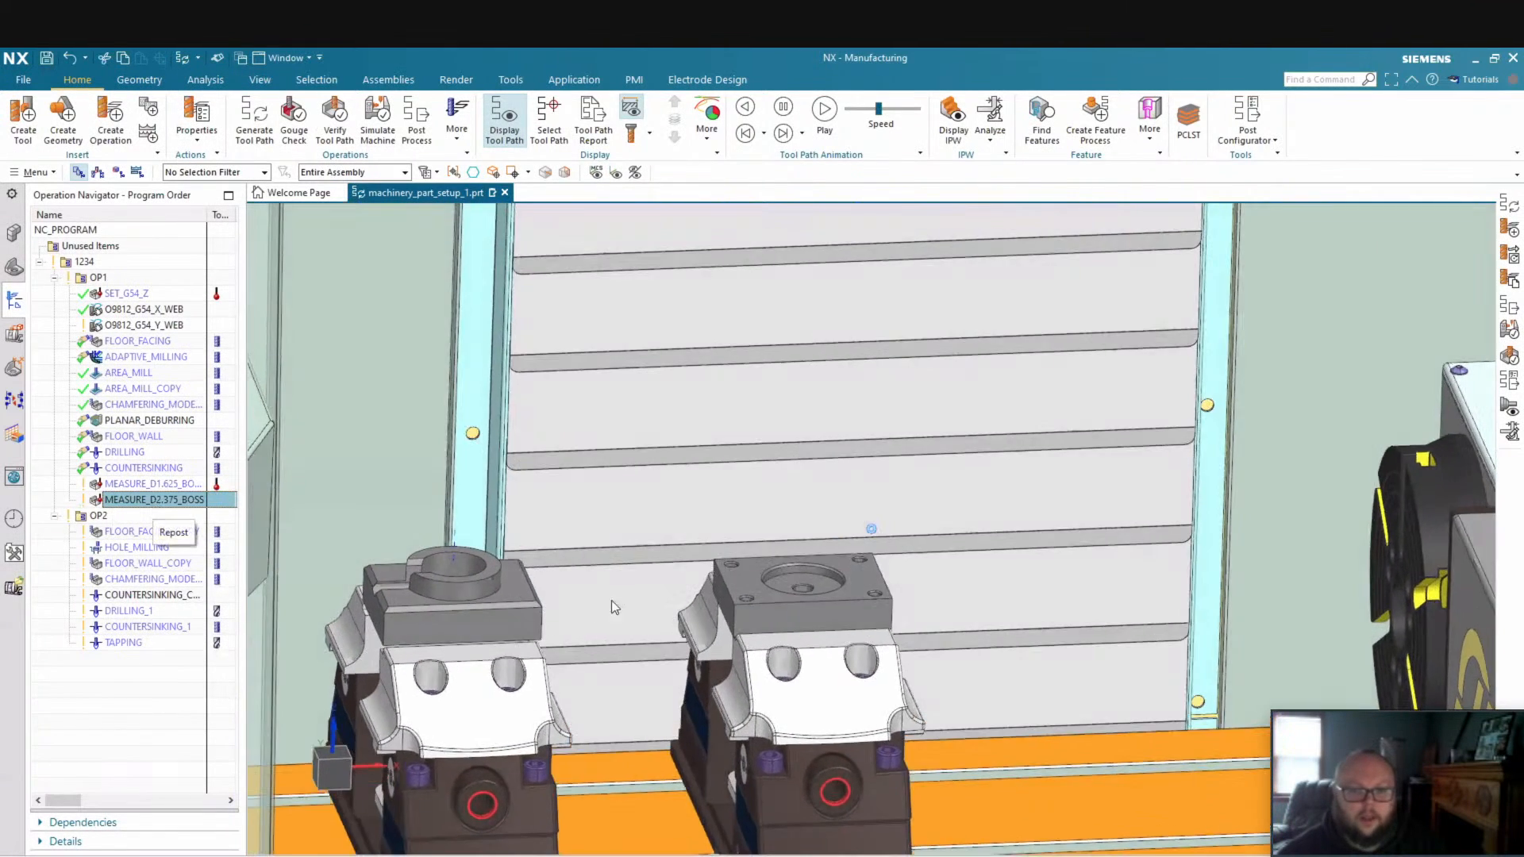
{"action": "scroll", "coordinate": [540, 506], "scroll_direction": "up", "scroll_amount": 6}
{"action": "middle_click_drag", "start_coordinate": [453, 565], "coordinate": [528, 495], "text": "shift"}
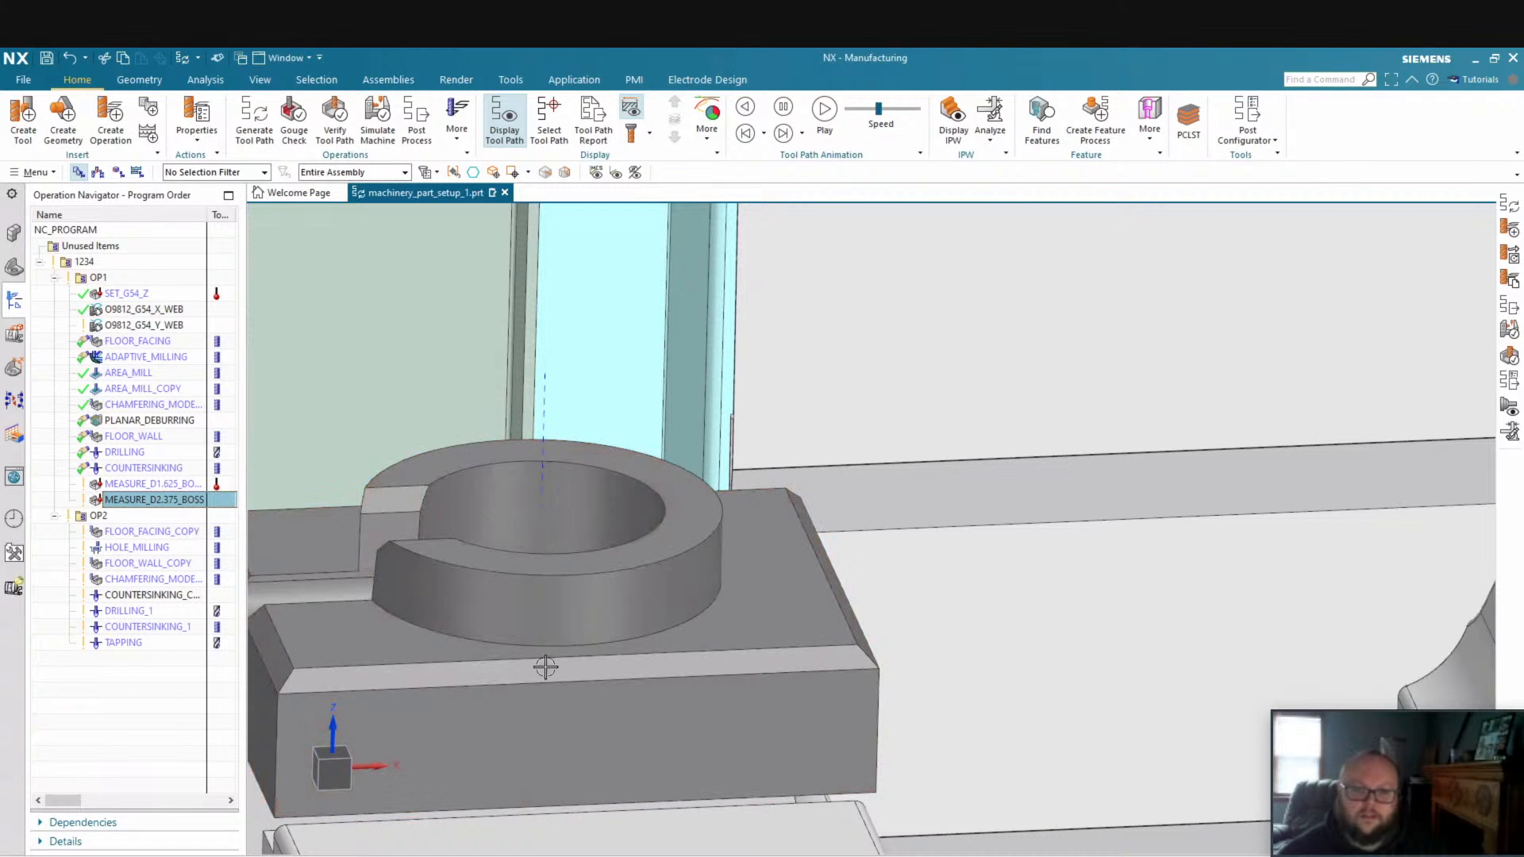
{"action": "middle_click_drag", "start_coordinate": [475, 524], "coordinate": [568, 480]}
{"action": "scroll", "coordinate": [595, 553], "scroll_direction": "down", "scroll_amount": 1}
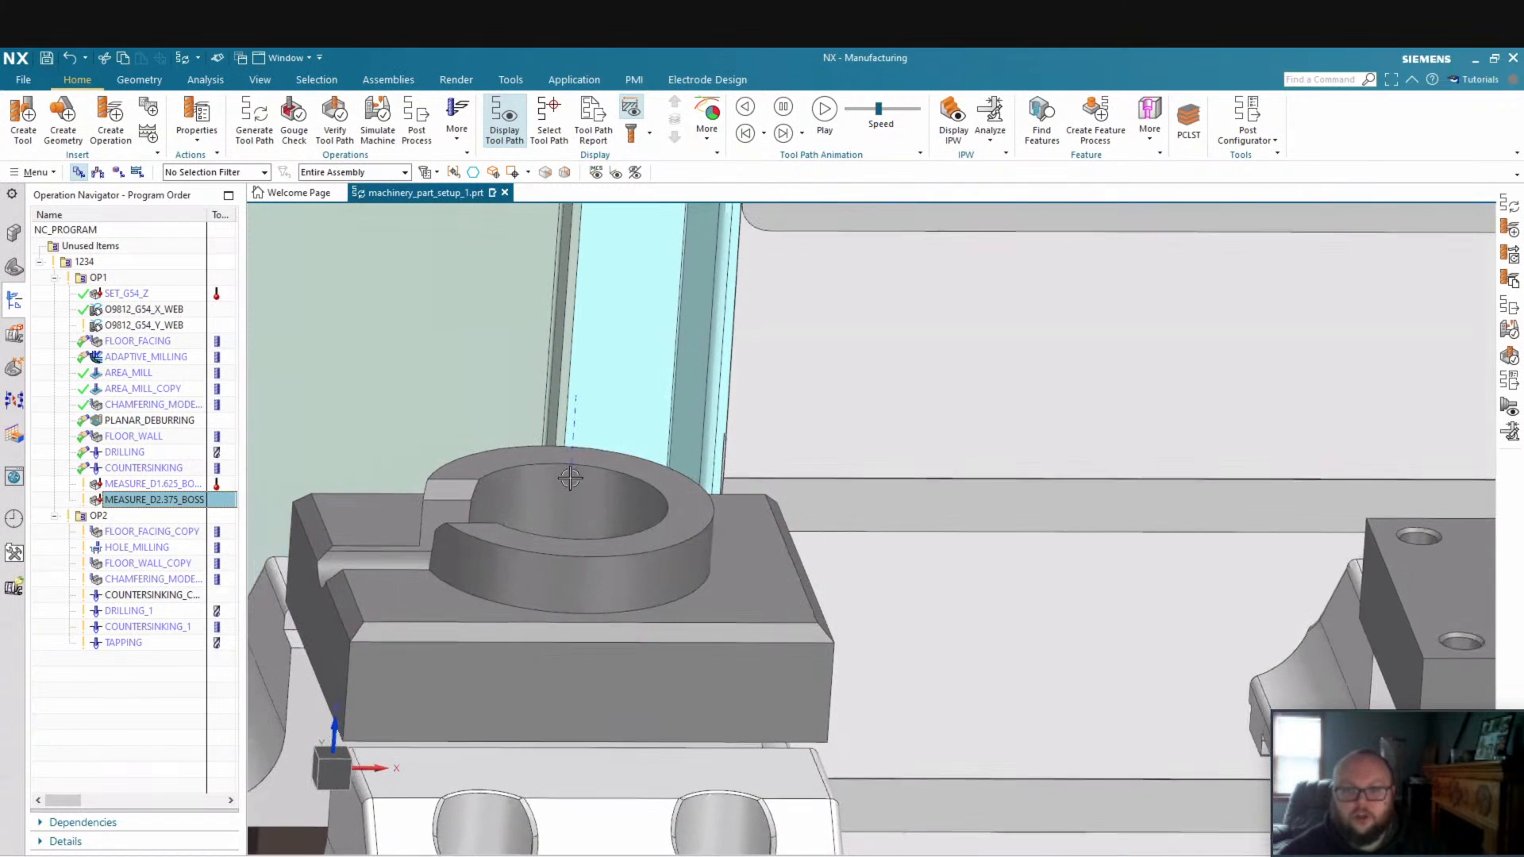
{"action": "mouse_move", "coordinate": [731, 517]}
{"action": "middle_mouse_down"}
{"action": "mouse_move", "coordinate": [544, 498]}
{"action": "mouse_move", "coordinate": [921, 479]}
{"action": "mouse_move", "coordinate": [613, 482]}
{"action": "middle_mouse_up"}
{"action": "key", "text": "Up"}
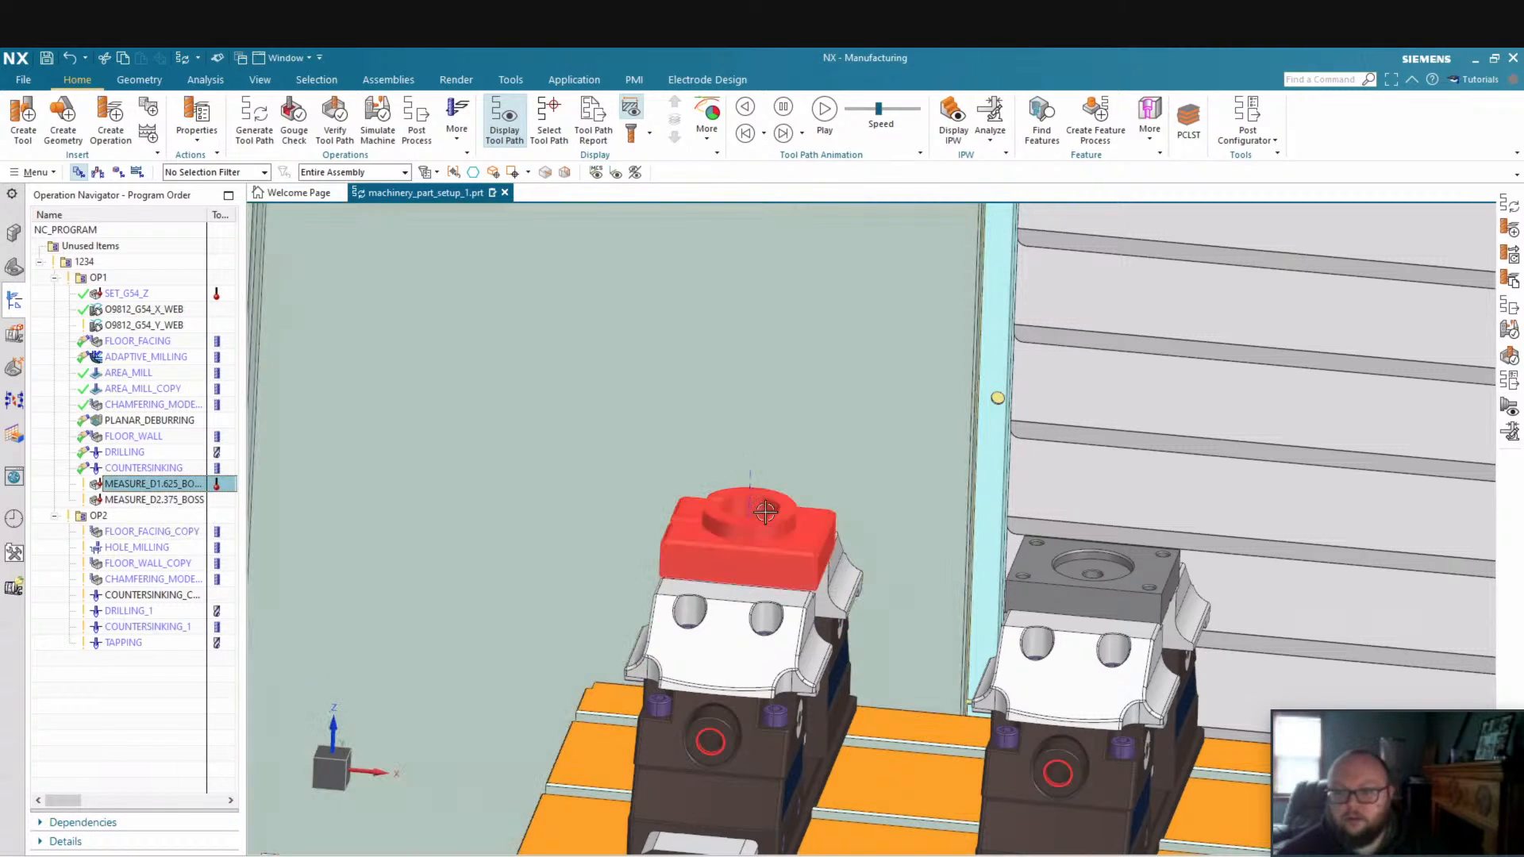
{"action": "left_click", "coordinate": [161, 690]}
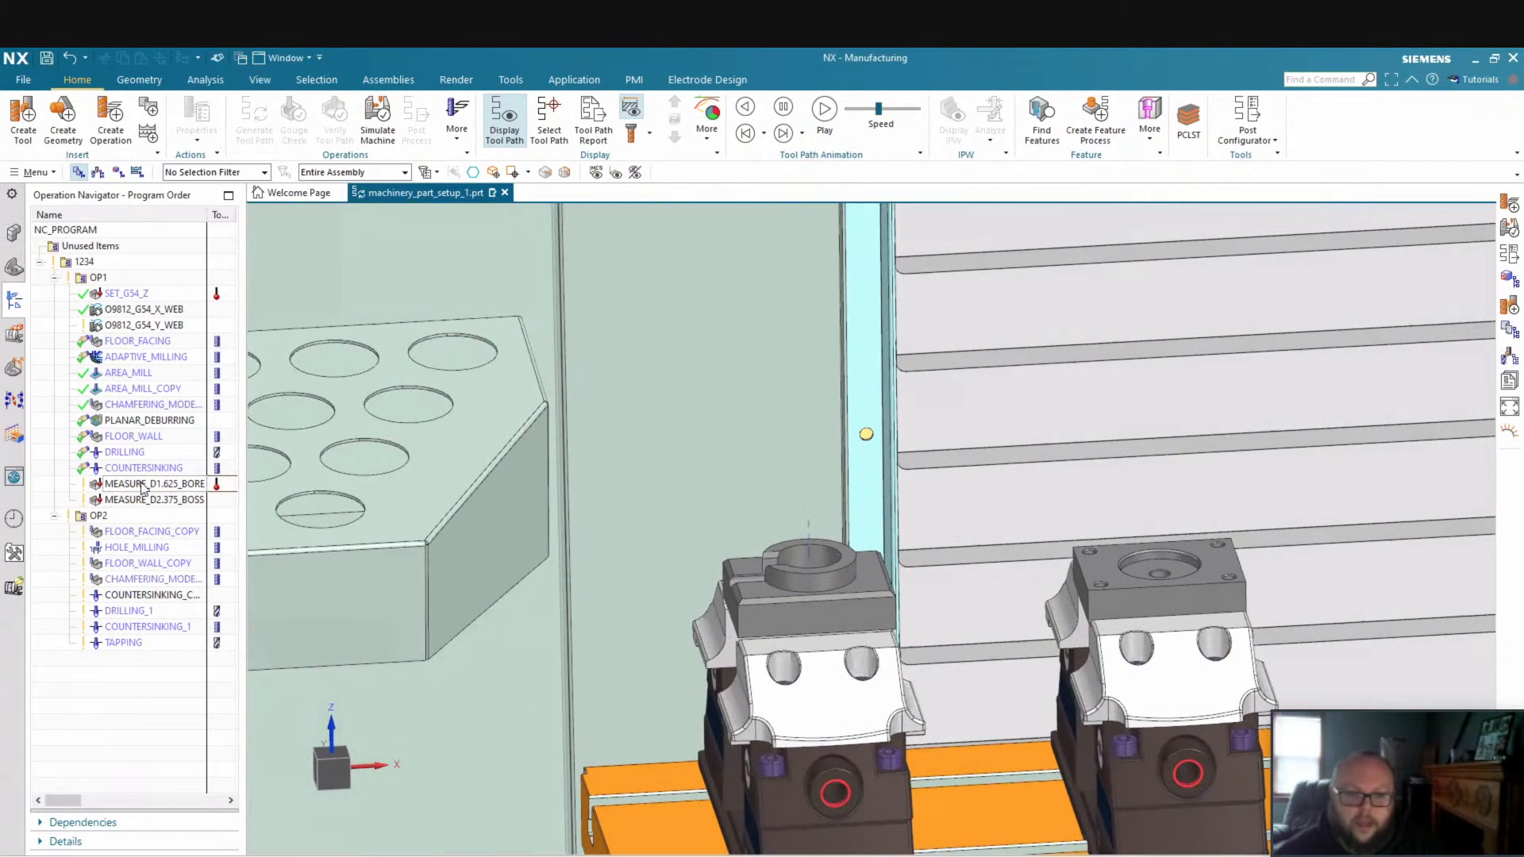
Copy the MEASURE_D1.625_BORE operation into OP2 as its first operation, above FLOOR_FACING_COPY
{"action": "right_click", "coordinate": [143, 487]}
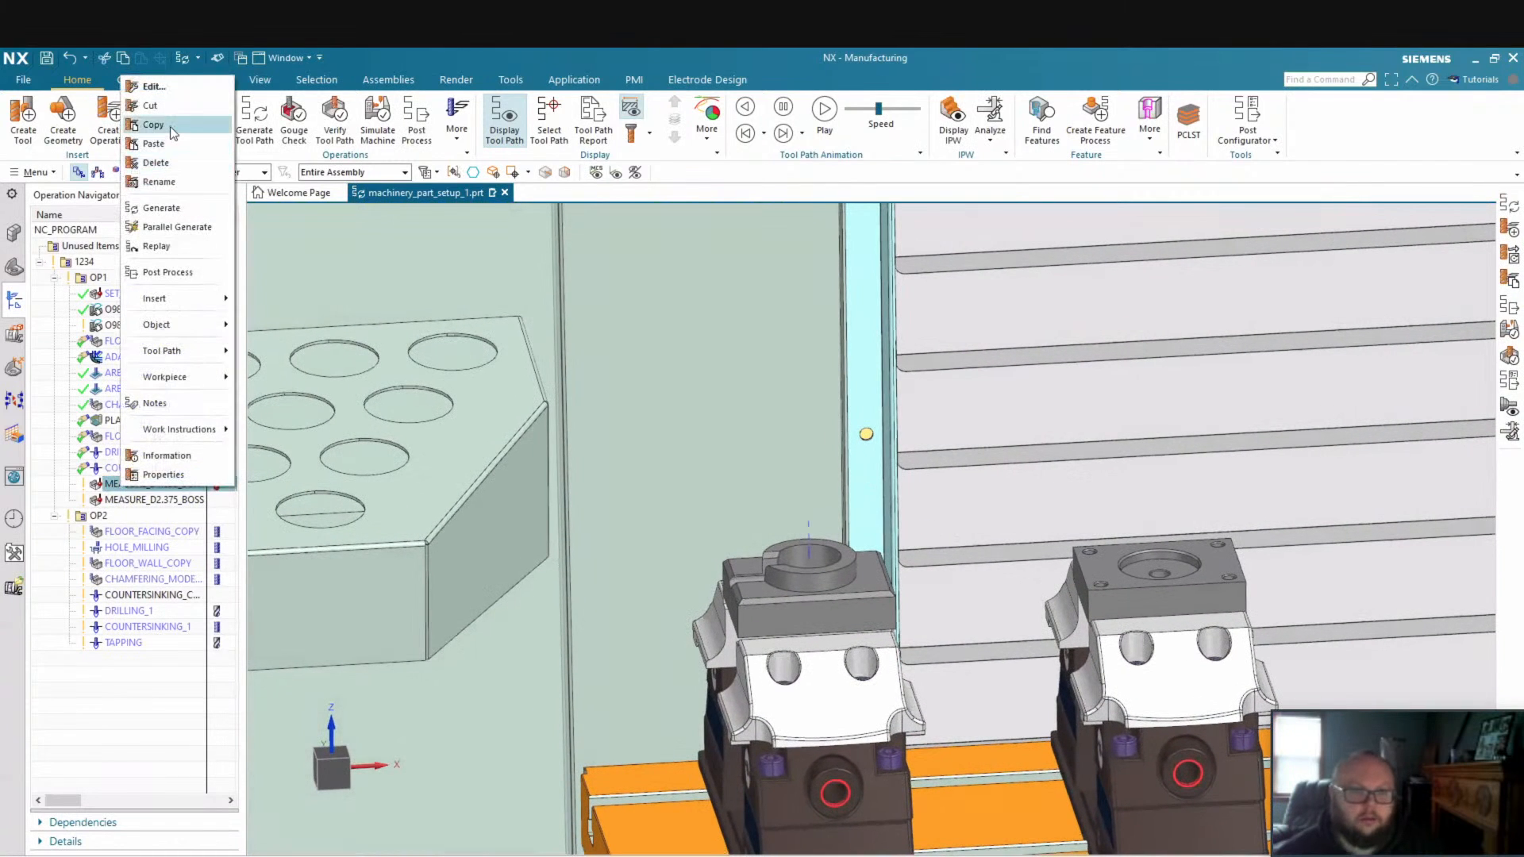
{"action": "left_click", "coordinate": [173, 134]}
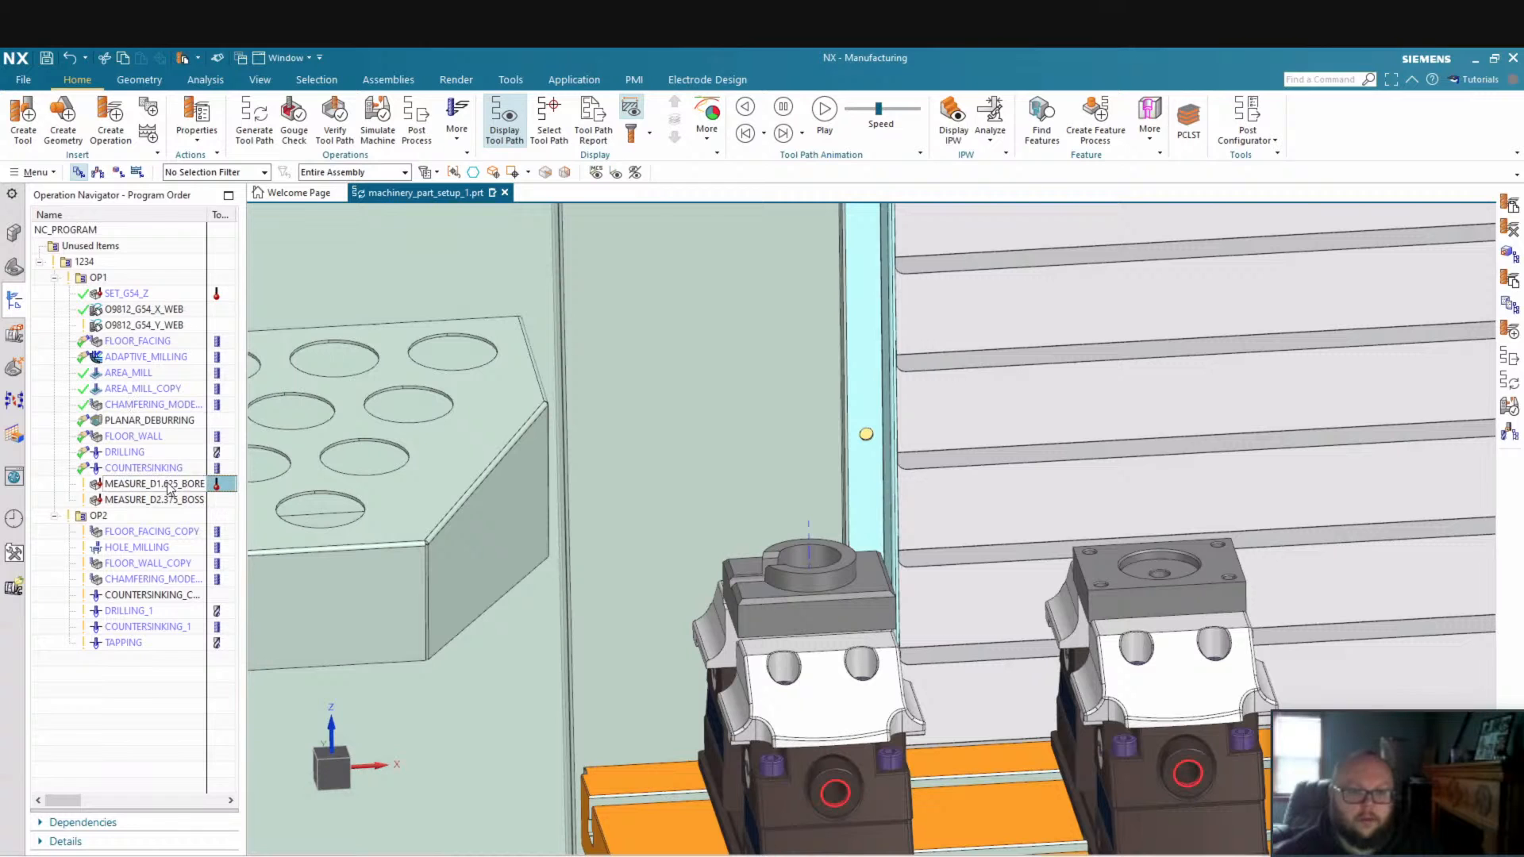
{"action": "right_click", "coordinate": [128, 534]}
{"action": "left_click", "coordinate": [166, 168]}
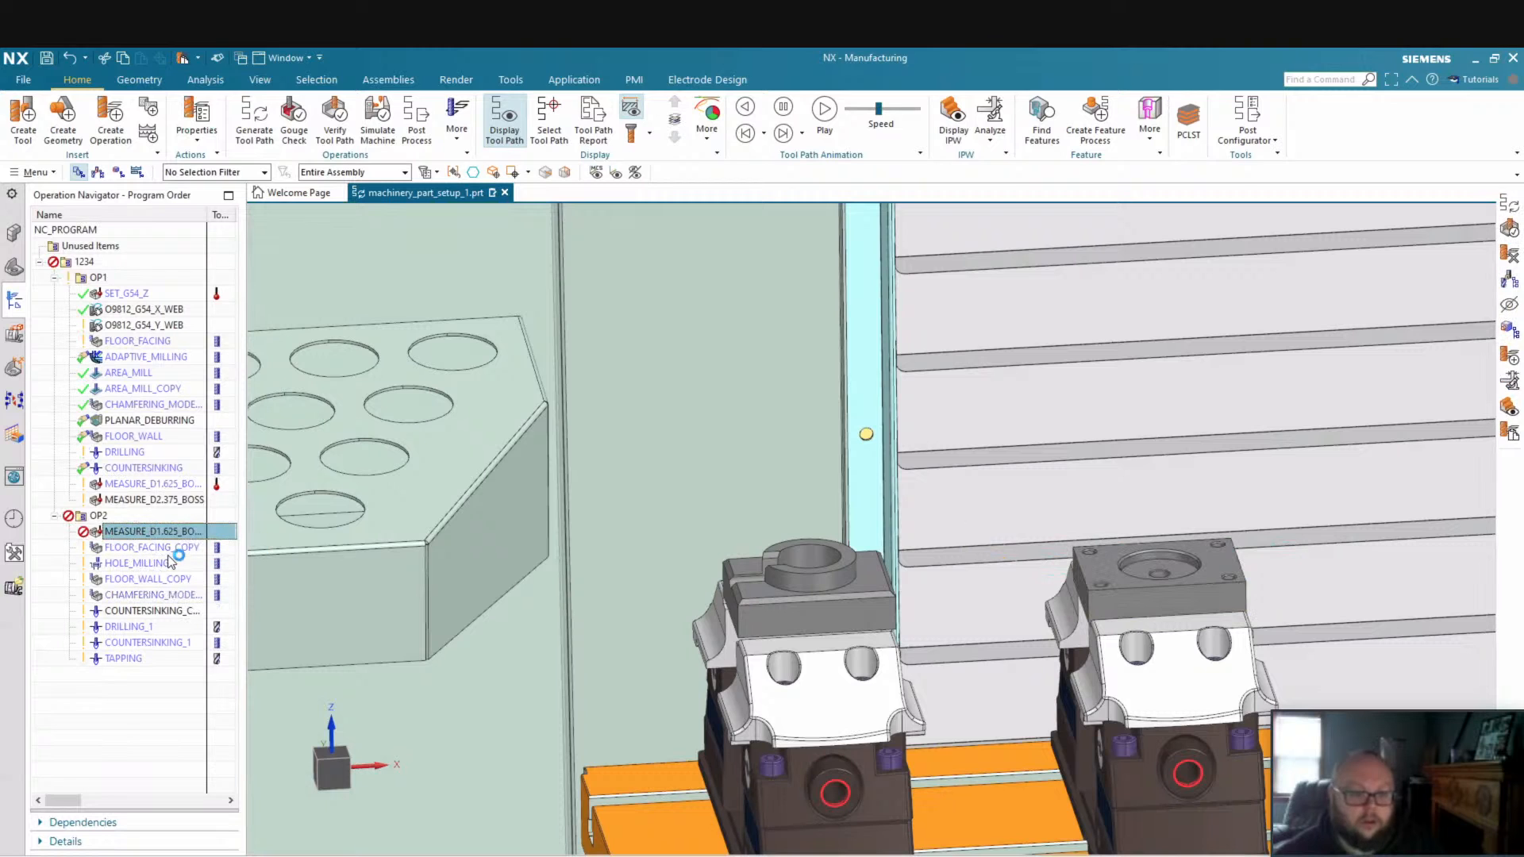
Rename the copied probing operation in OP2 as SET_XY_G55
{"action": "mouse_move", "coordinate": [167, 550]}
{"action": "left_mouse_down"}
{"action": "mouse_move", "coordinate": [137, 548]}
{"action": "mouse_move", "coordinate": [147, 537]}
{"action": "left_mouse_up"}
{"action": "left_click", "coordinate": [147, 533]}
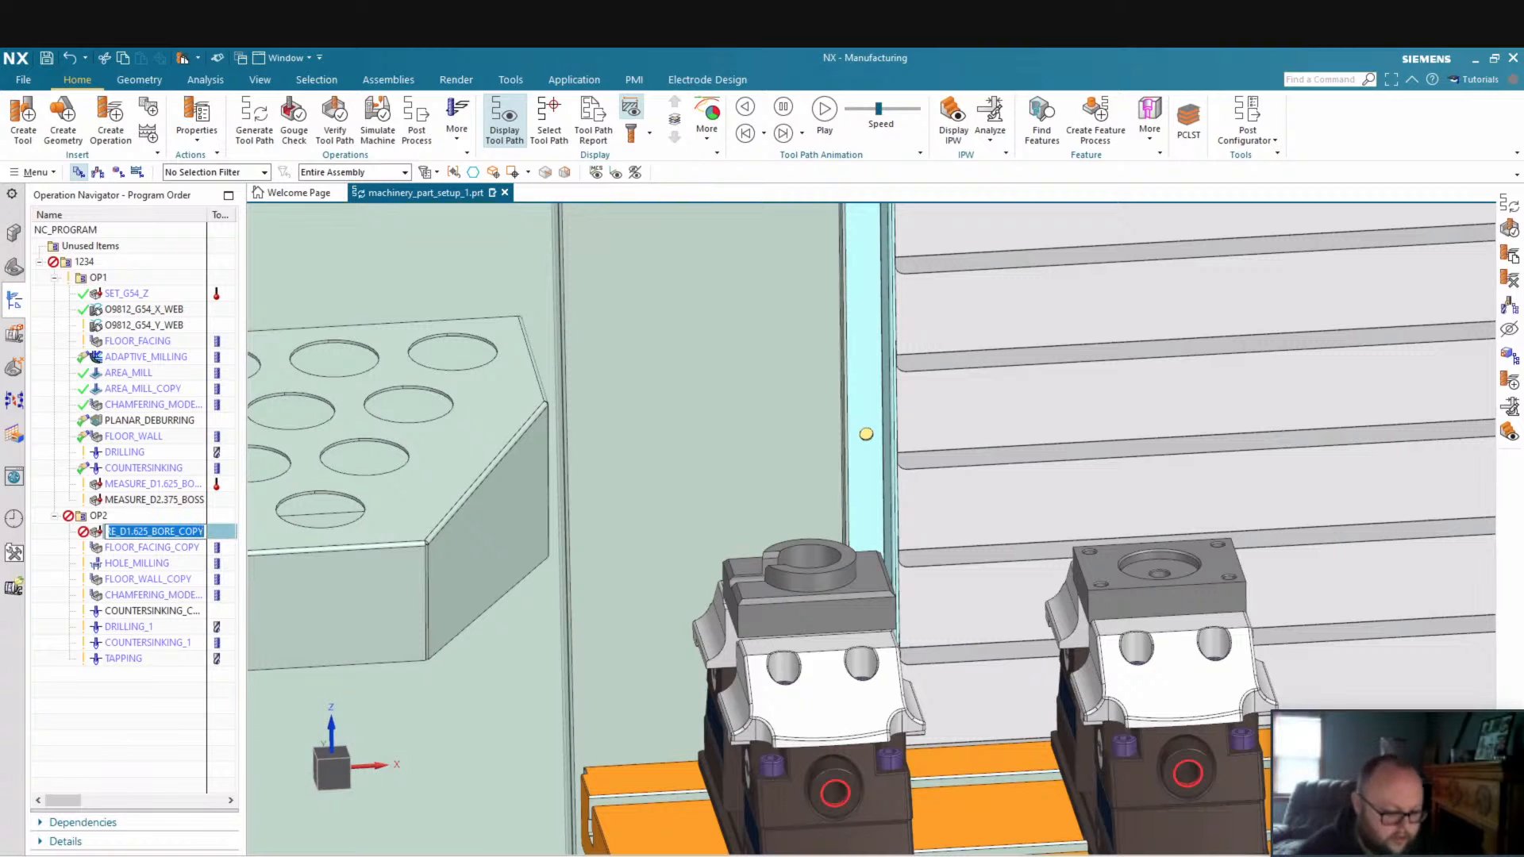
{"action": "type", "text": "SET_XY_G55"}
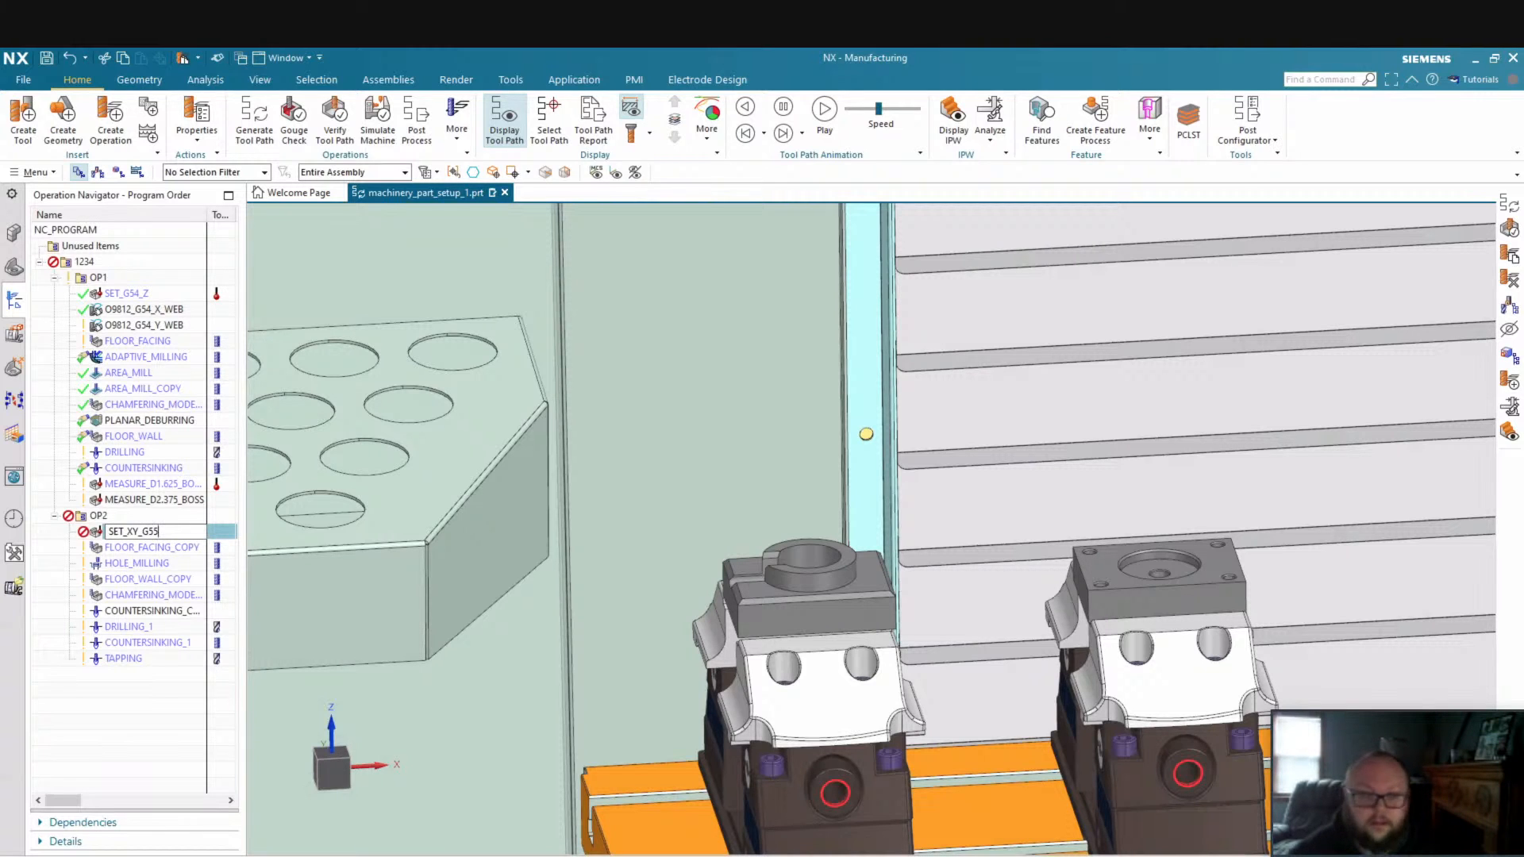
{"action": "left_click", "coordinate": [123, 689]}
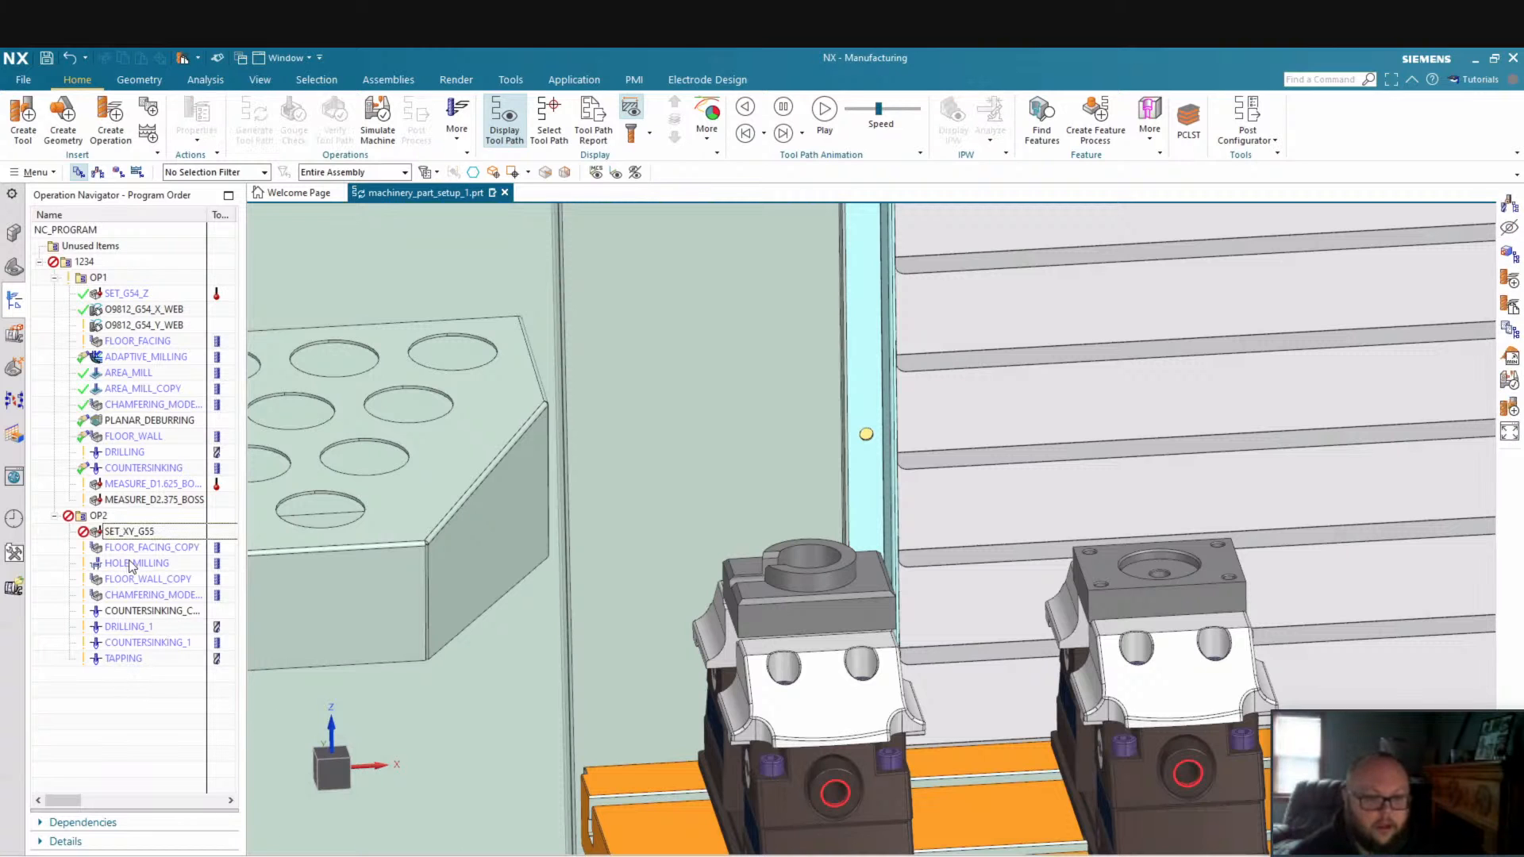
Set the geometry of the SET_XY_G55 probing operation to WORKPIECE_OP2
{"action": "double_click", "coordinate": [127, 532]}
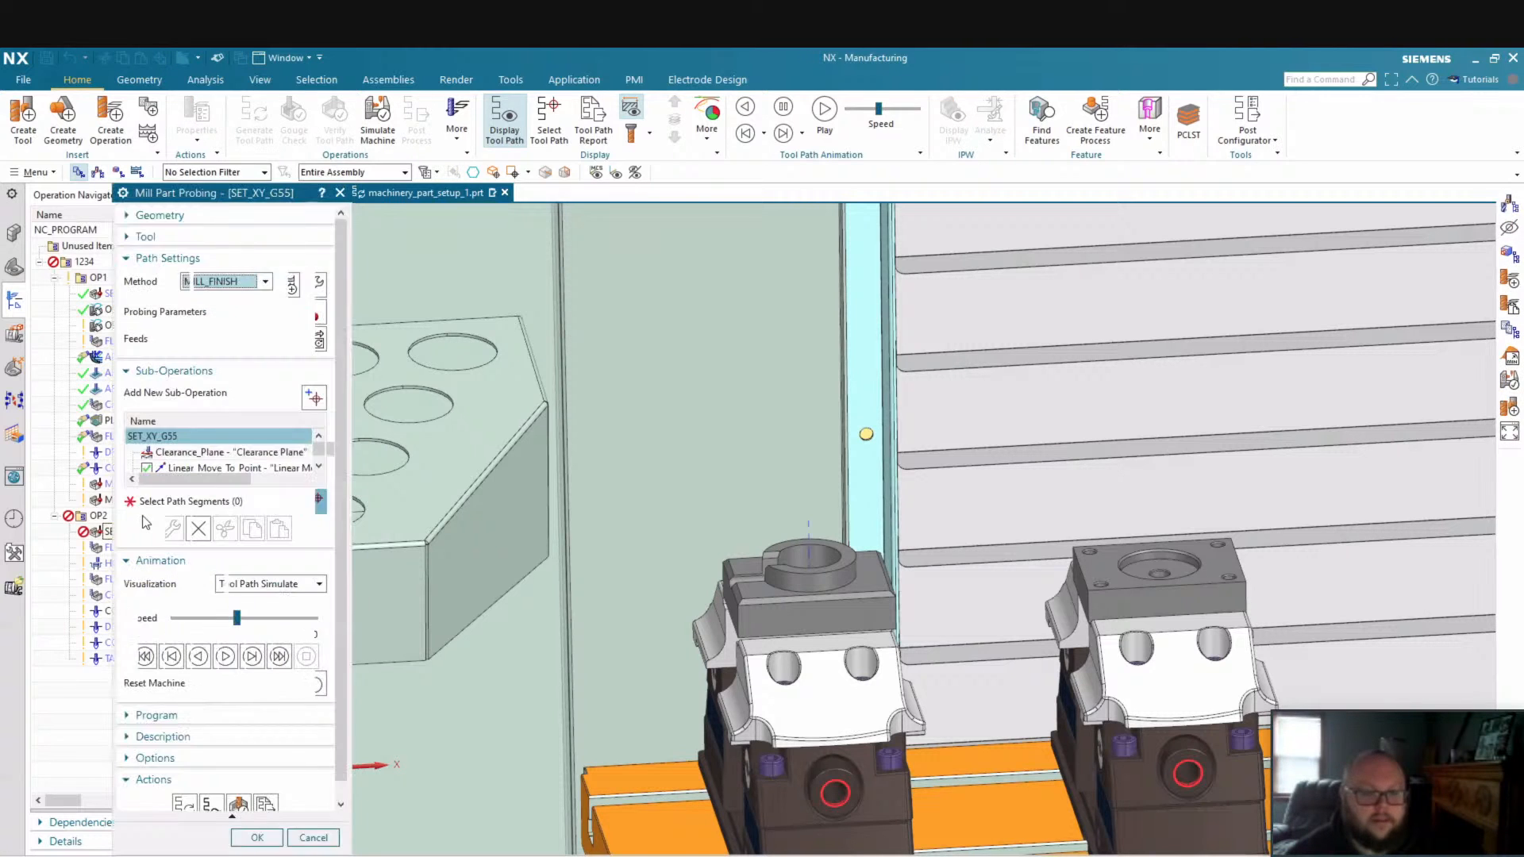
{"action": "left_click", "coordinate": [258, 219]}
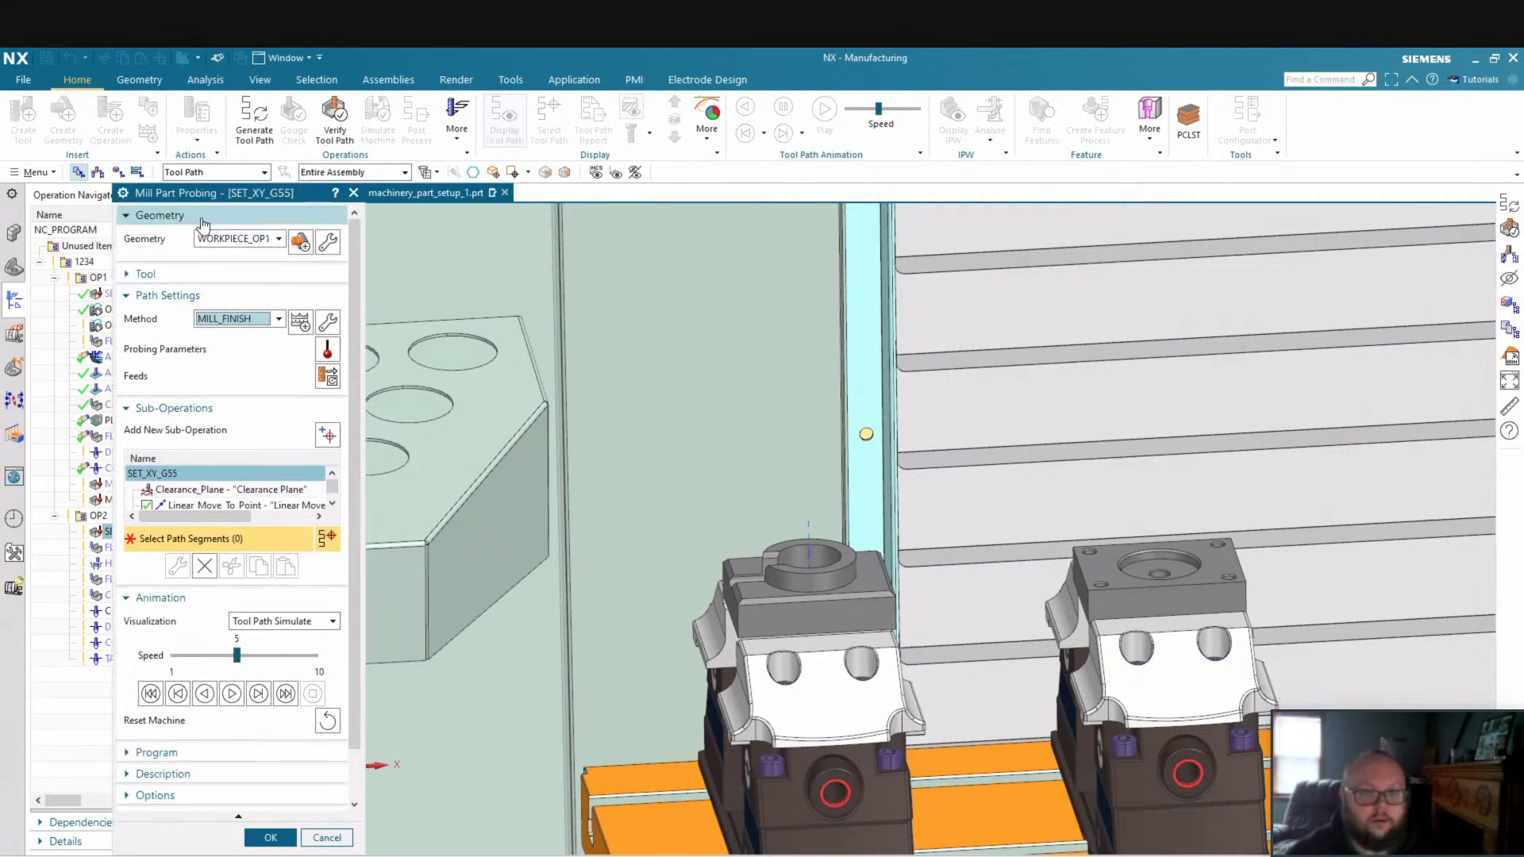
{"action": "left_click", "coordinate": [206, 243]}
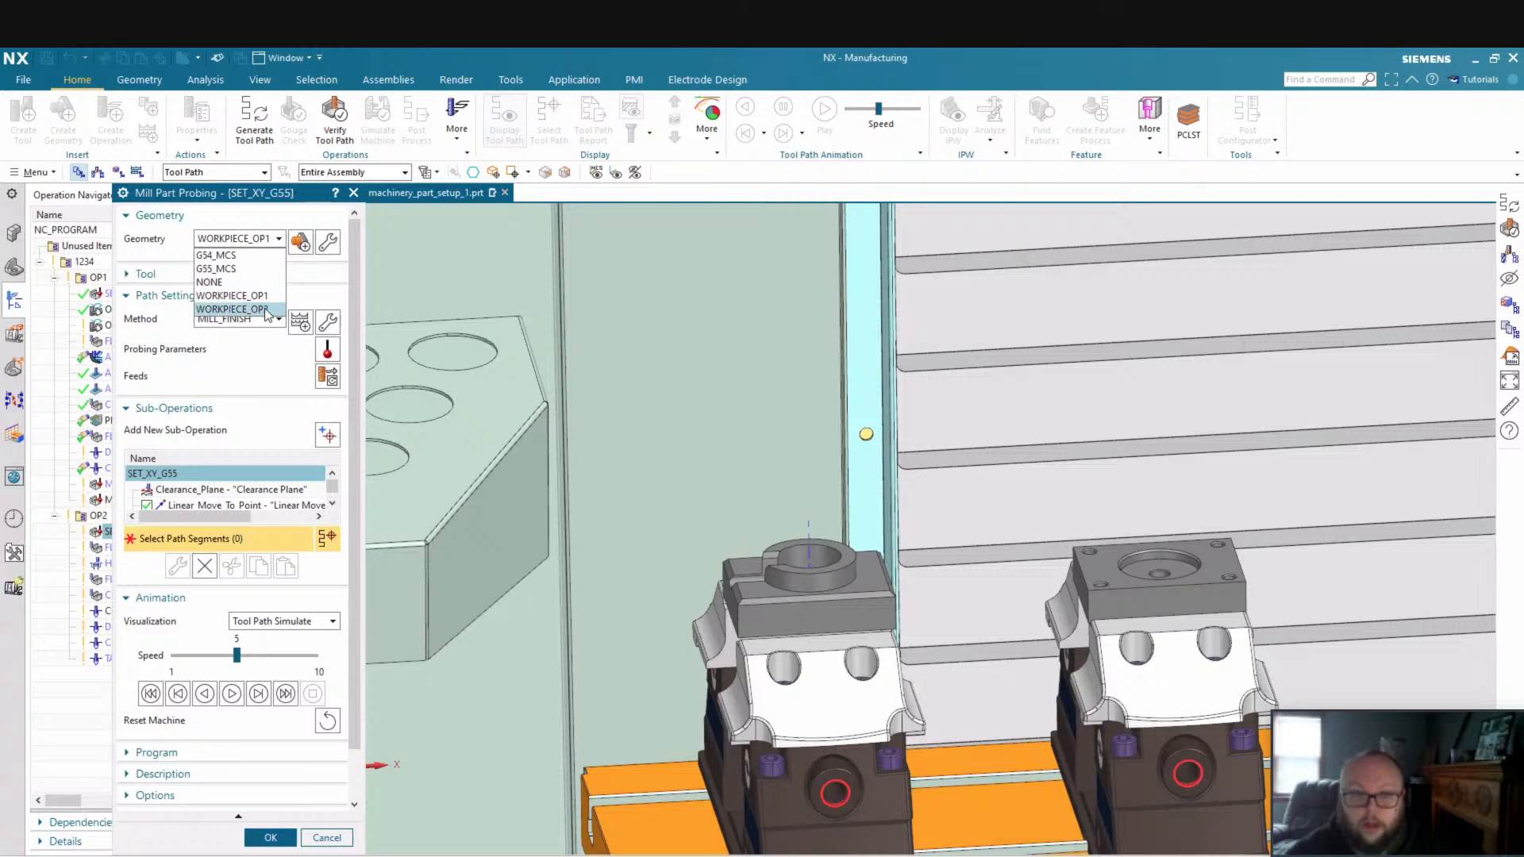
{"action": "left_click", "coordinate": [266, 311]}
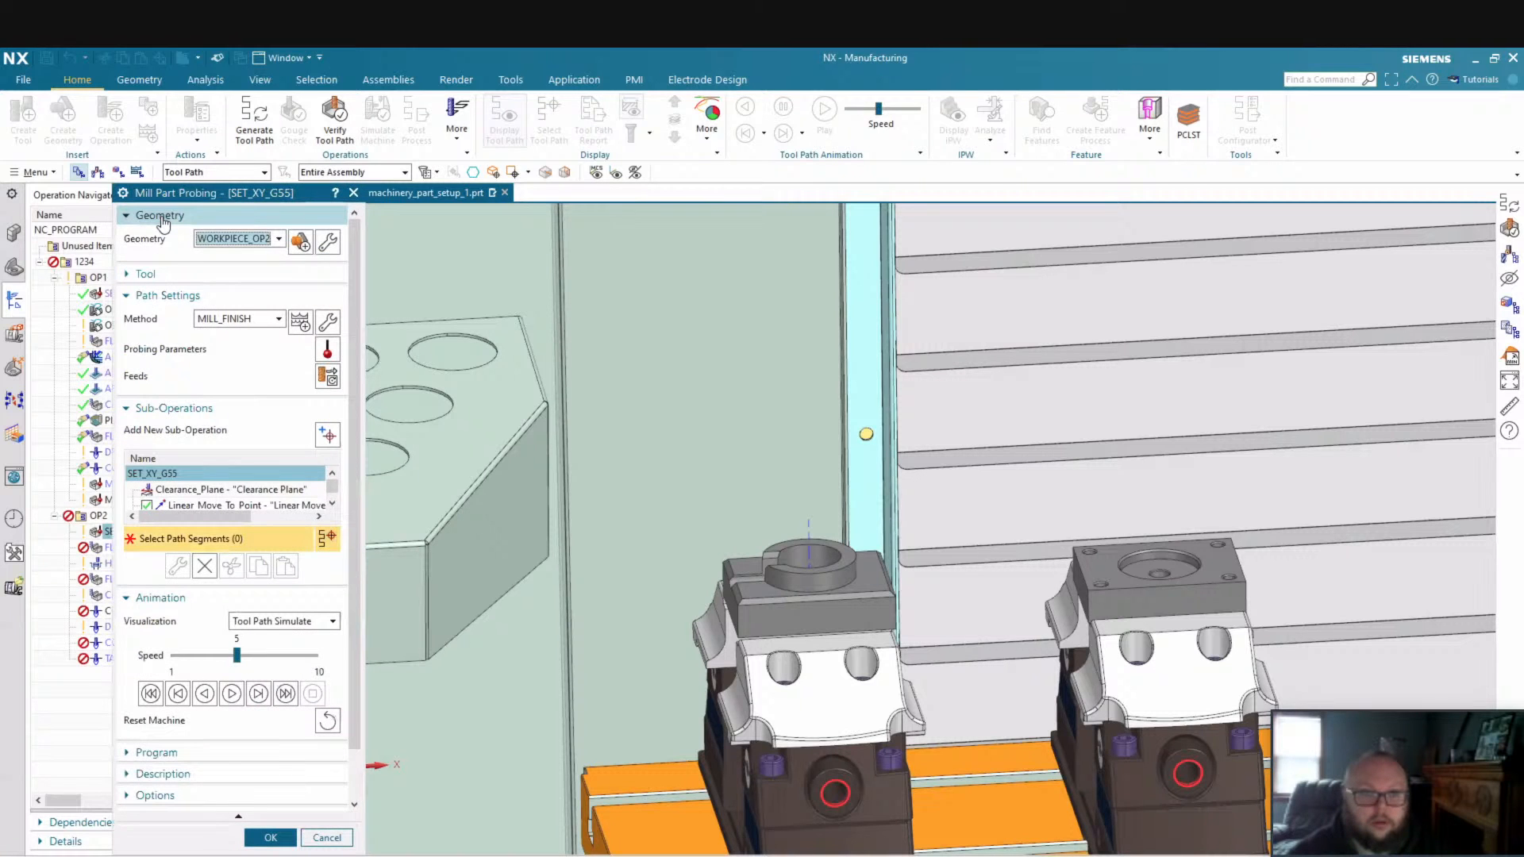
{"action": "left_click", "coordinate": [162, 219]}
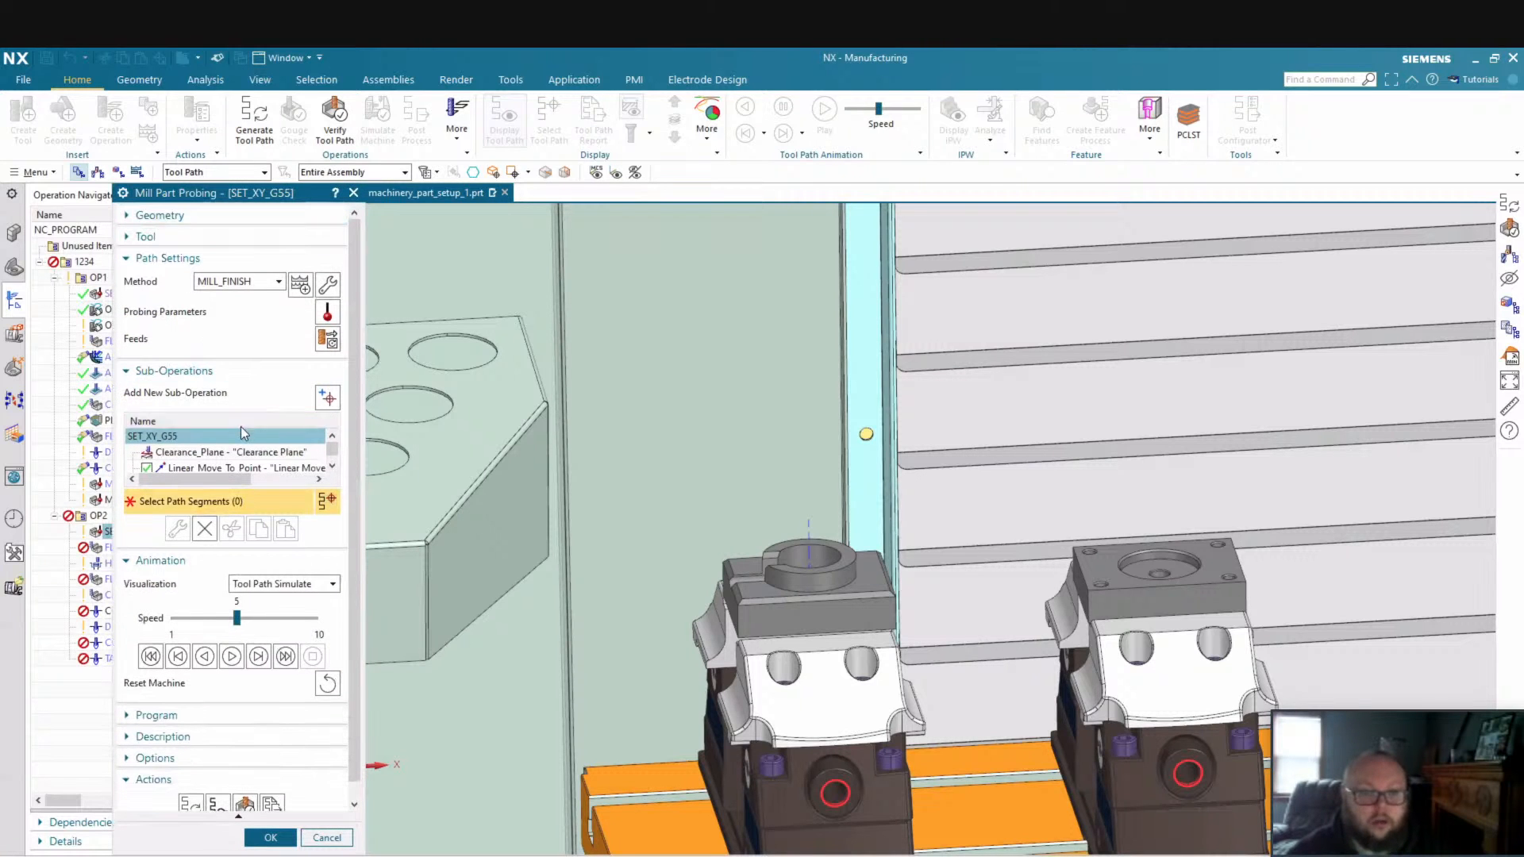
Define SET_XY_G55's clearance plane with the Plane option, 3 in above the OP2 part's top face, re-using the linked geometry copy
{"action": "scroll", "coordinate": [244, 440], "scroll_direction": "down", "scroll_amount": 1}
{"action": "scroll", "coordinate": [258, 461], "scroll_direction": "up", "scroll_amount": 1}
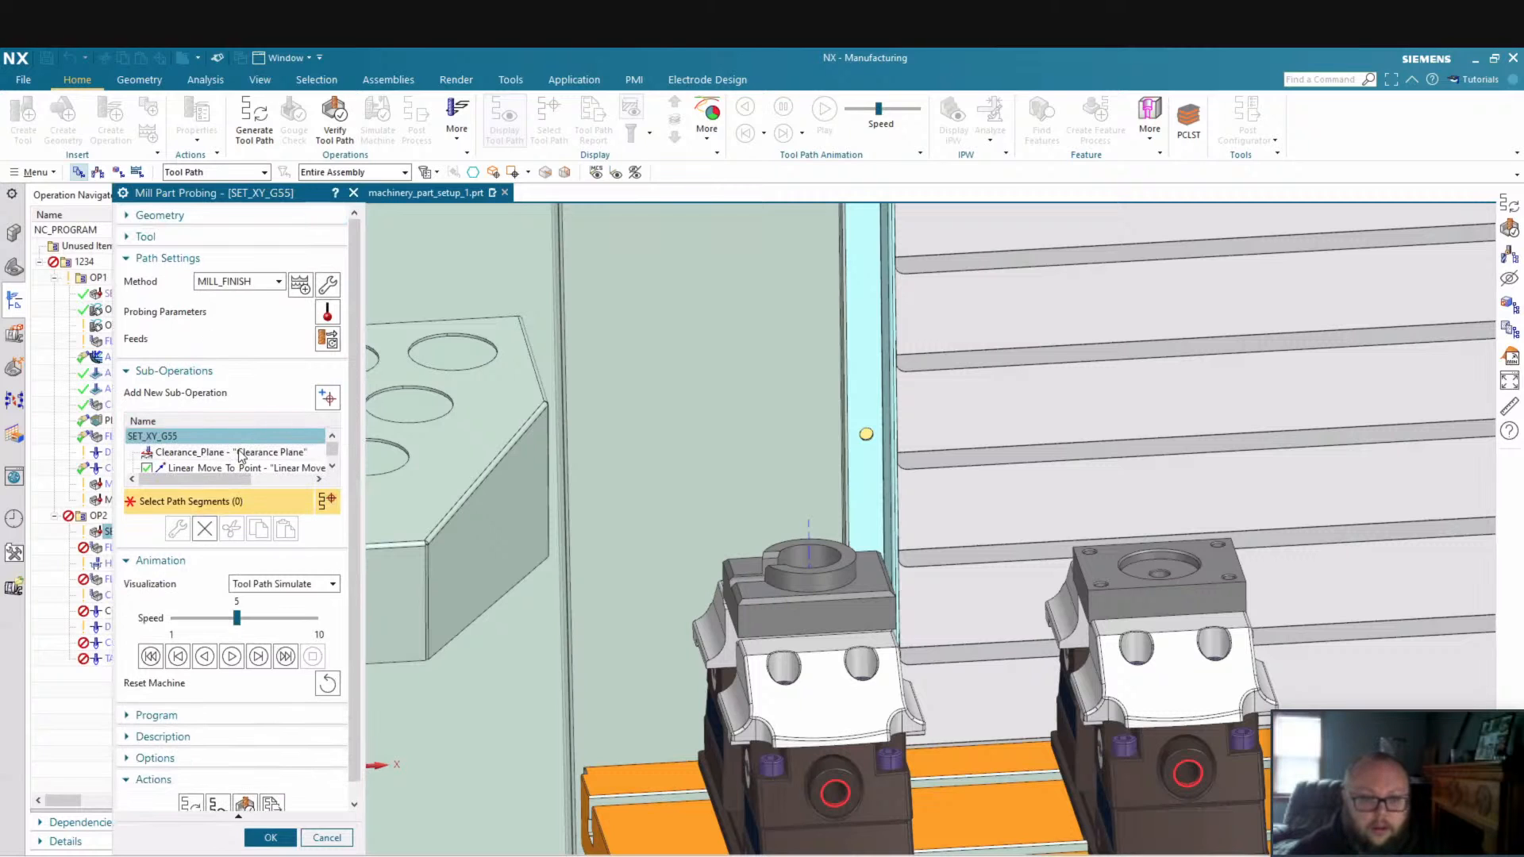
{"action": "double_click", "coordinate": [240, 454]}
{"action": "left_click", "coordinate": [293, 242]}
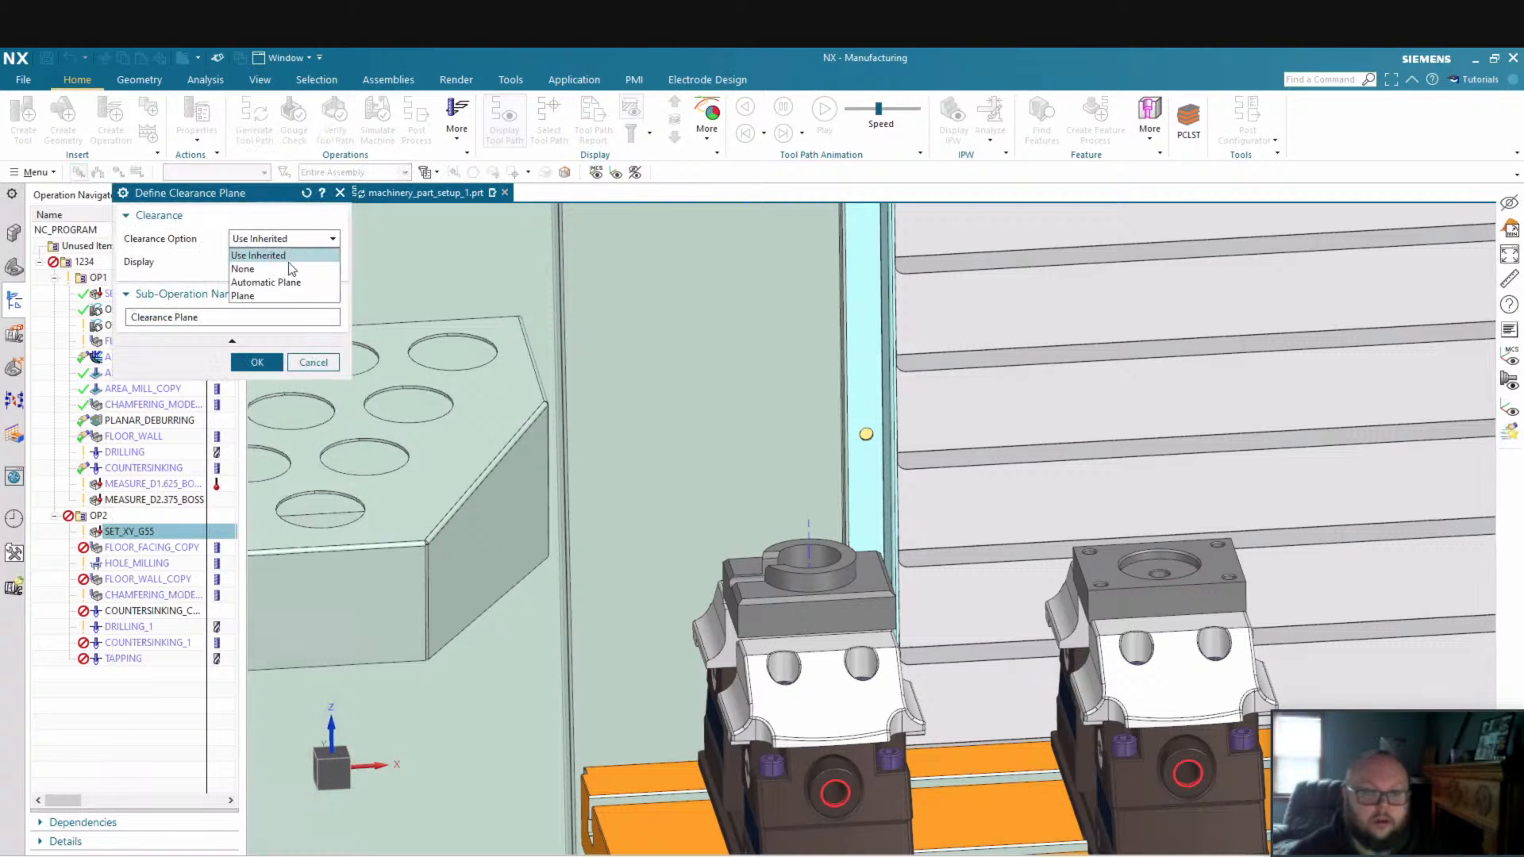
{"action": "left_click", "coordinate": [295, 294]}
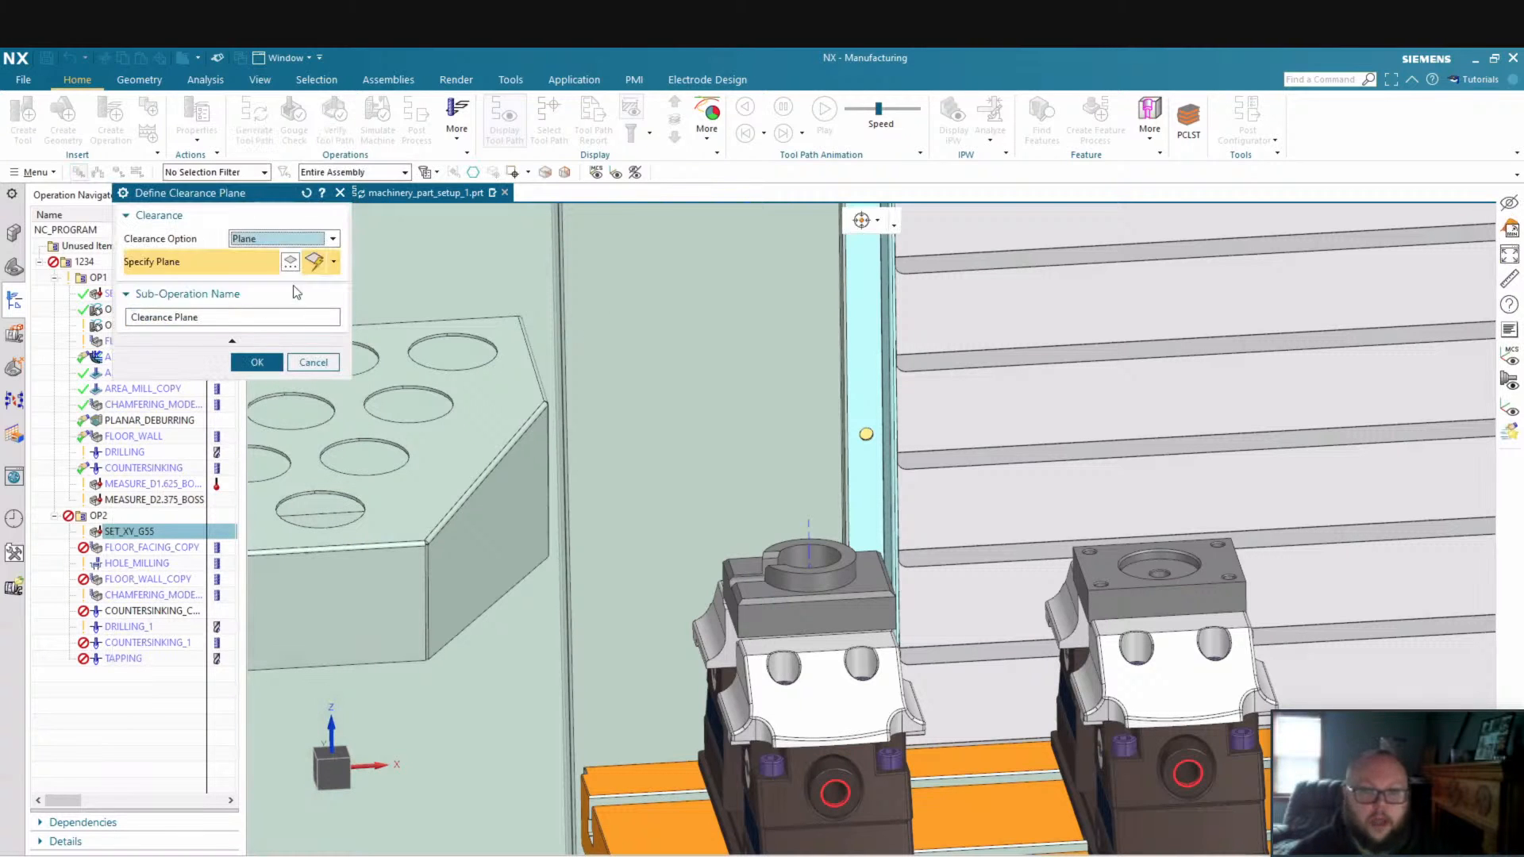
{"action": "scroll", "coordinate": [1111, 556], "scroll_direction": "up", "scroll_amount": 3}
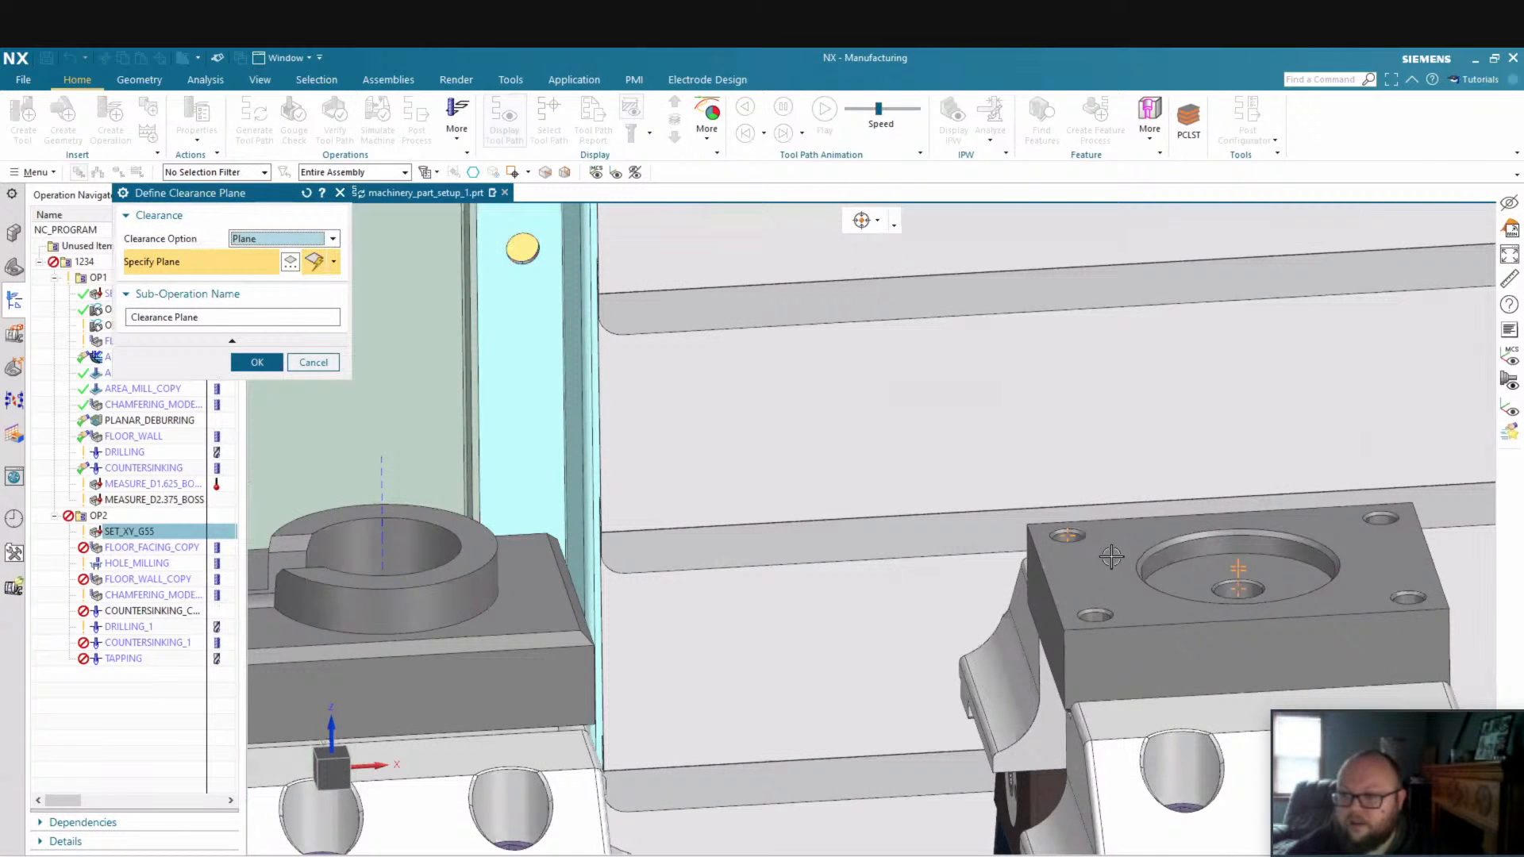
{"action": "left_click", "coordinate": [1111, 556]}
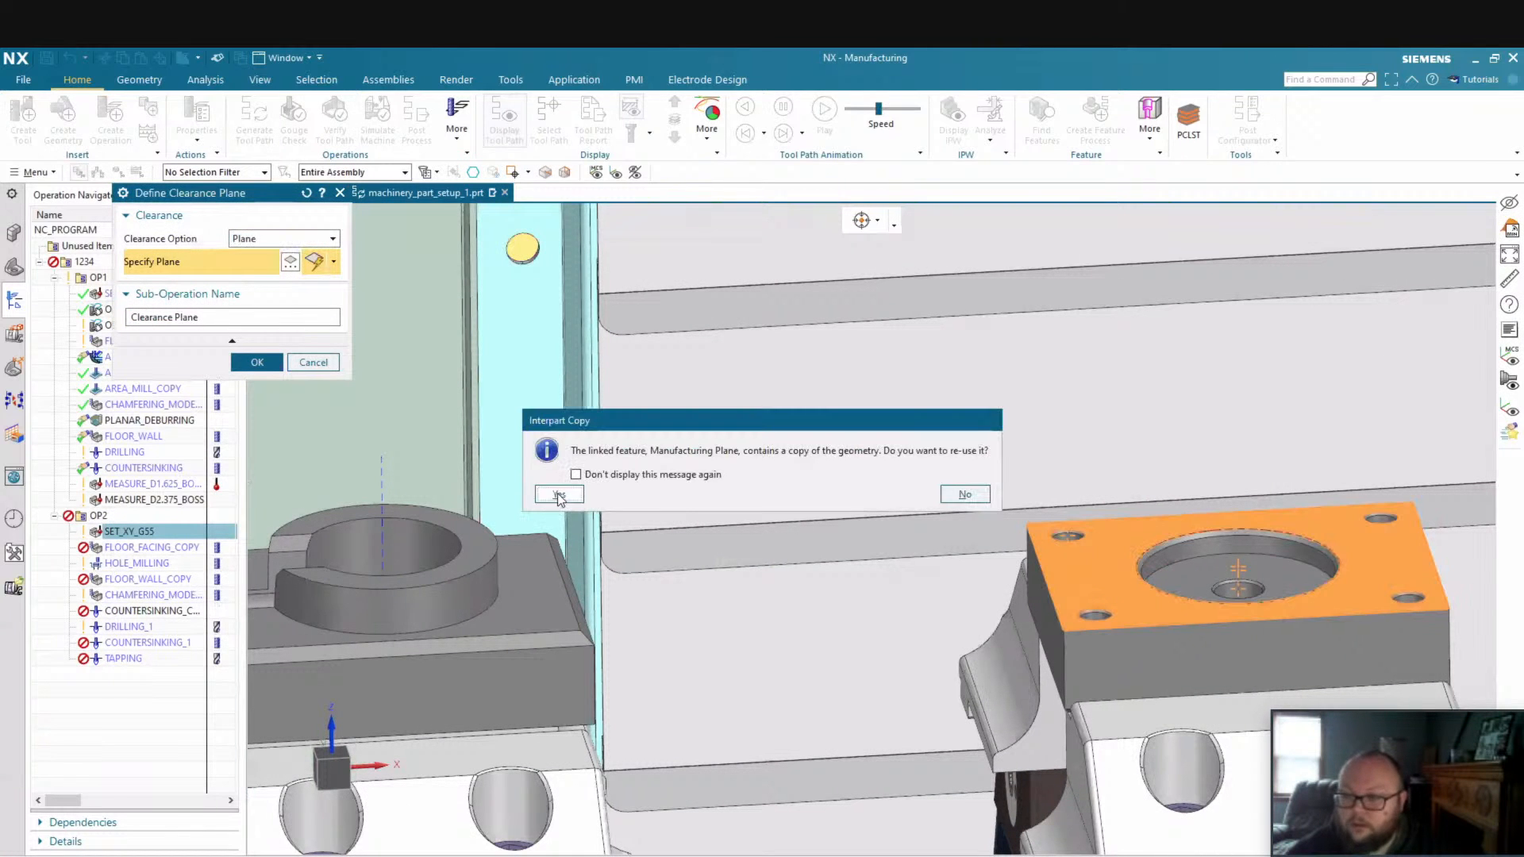
{"action": "left_click", "coordinate": [559, 495]}
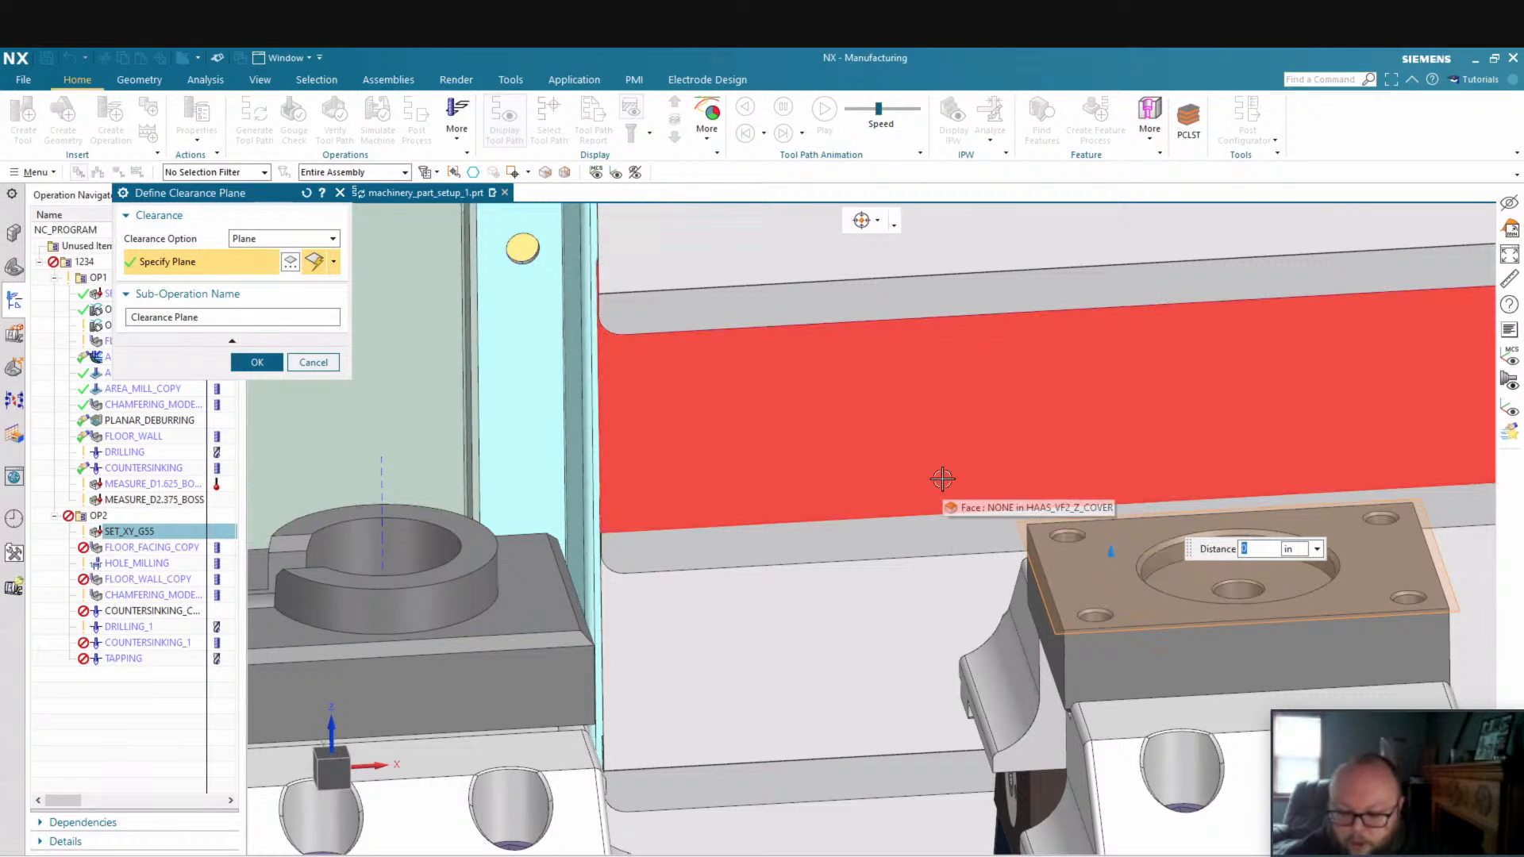
{"action": "left_click_drag", "start_coordinate": [1111, 550], "coordinate": [1109, 279]}
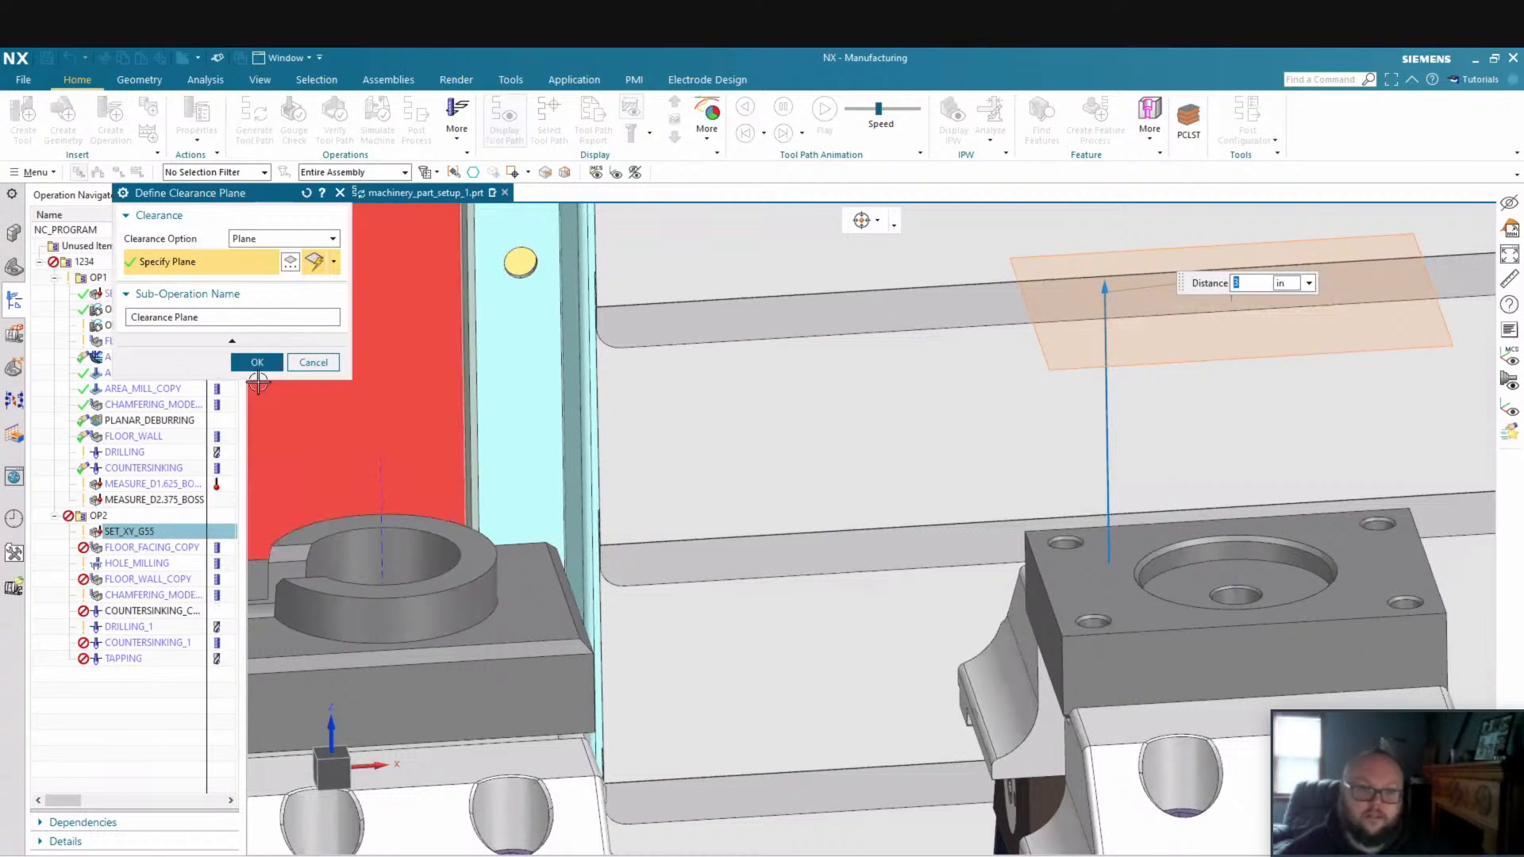
{"action": "left_click", "coordinate": [255, 363]}
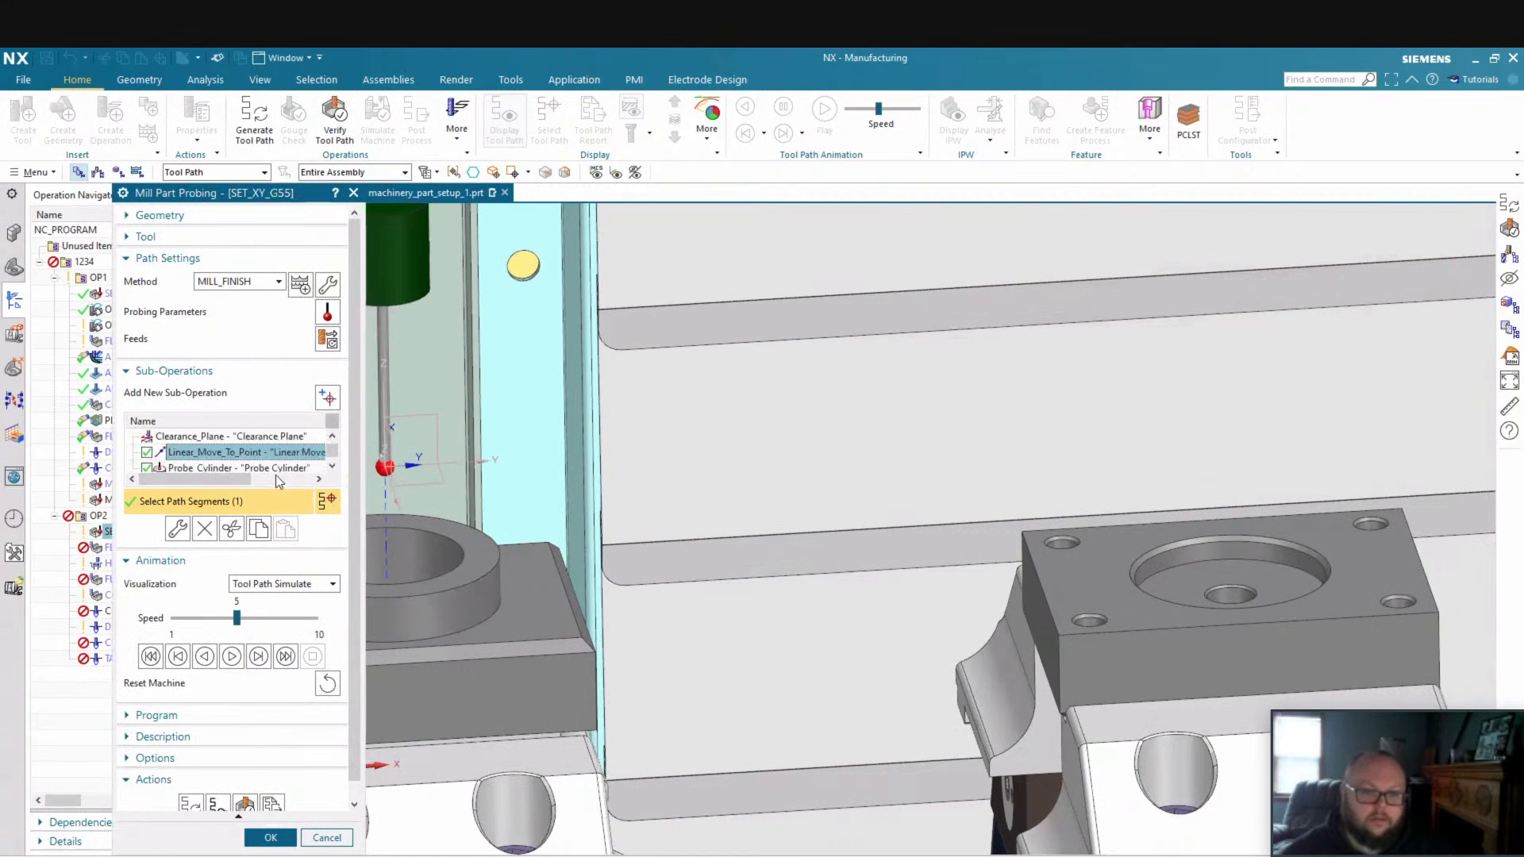
Redefine the Linear_Move_To_Point target as the centre of the OP2 part's top bore edge, with a rectangular offset of 1 in along ZC
{"action": "double_click", "coordinate": [270, 449]}
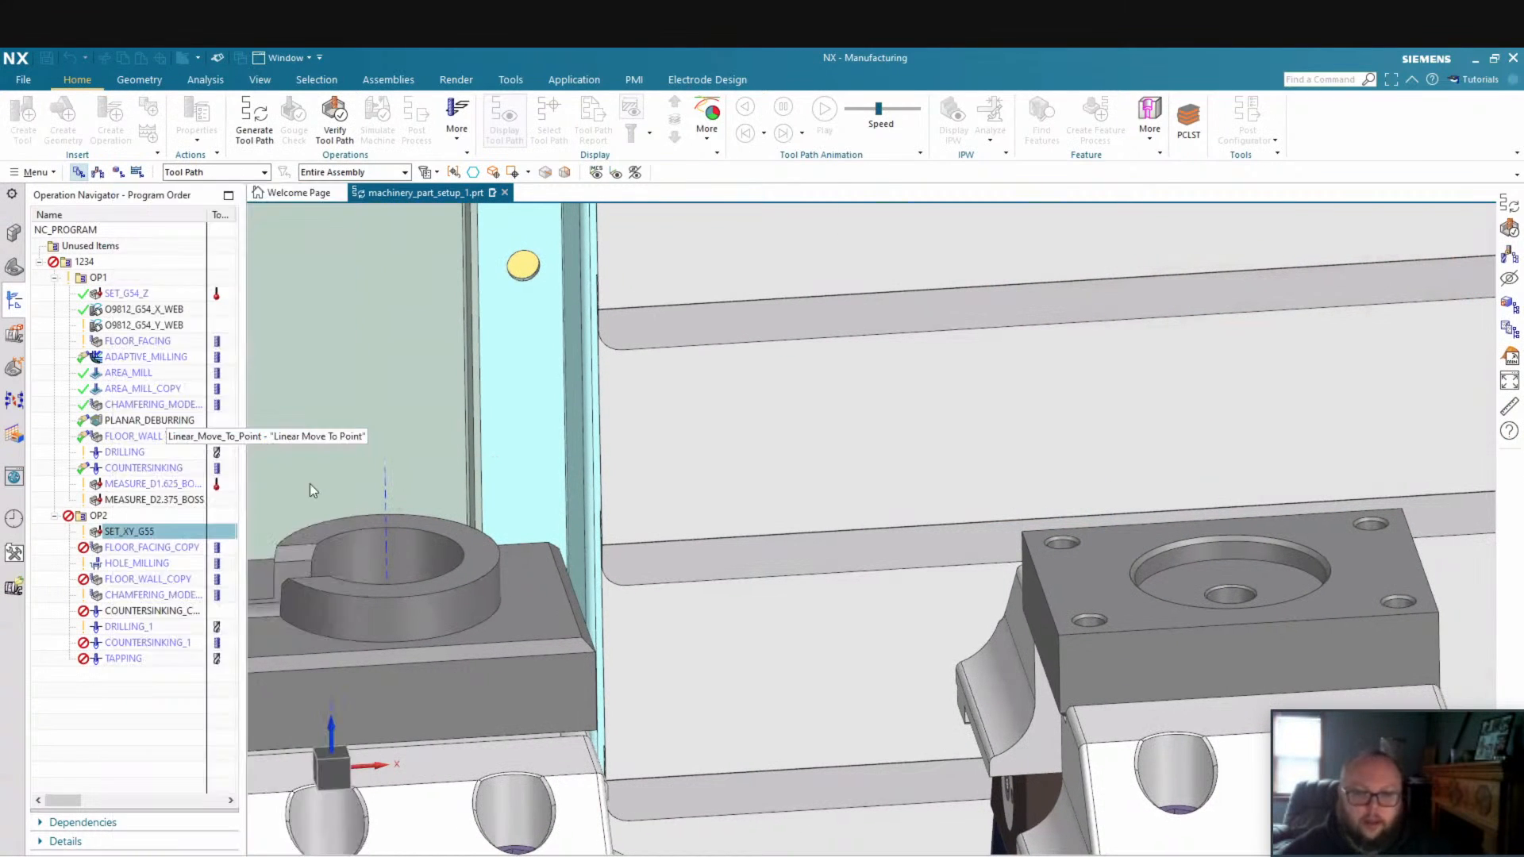
{"action": "scroll", "coordinate": [395, 544], "scroll_direction": "down", "scroll_amount": 1}
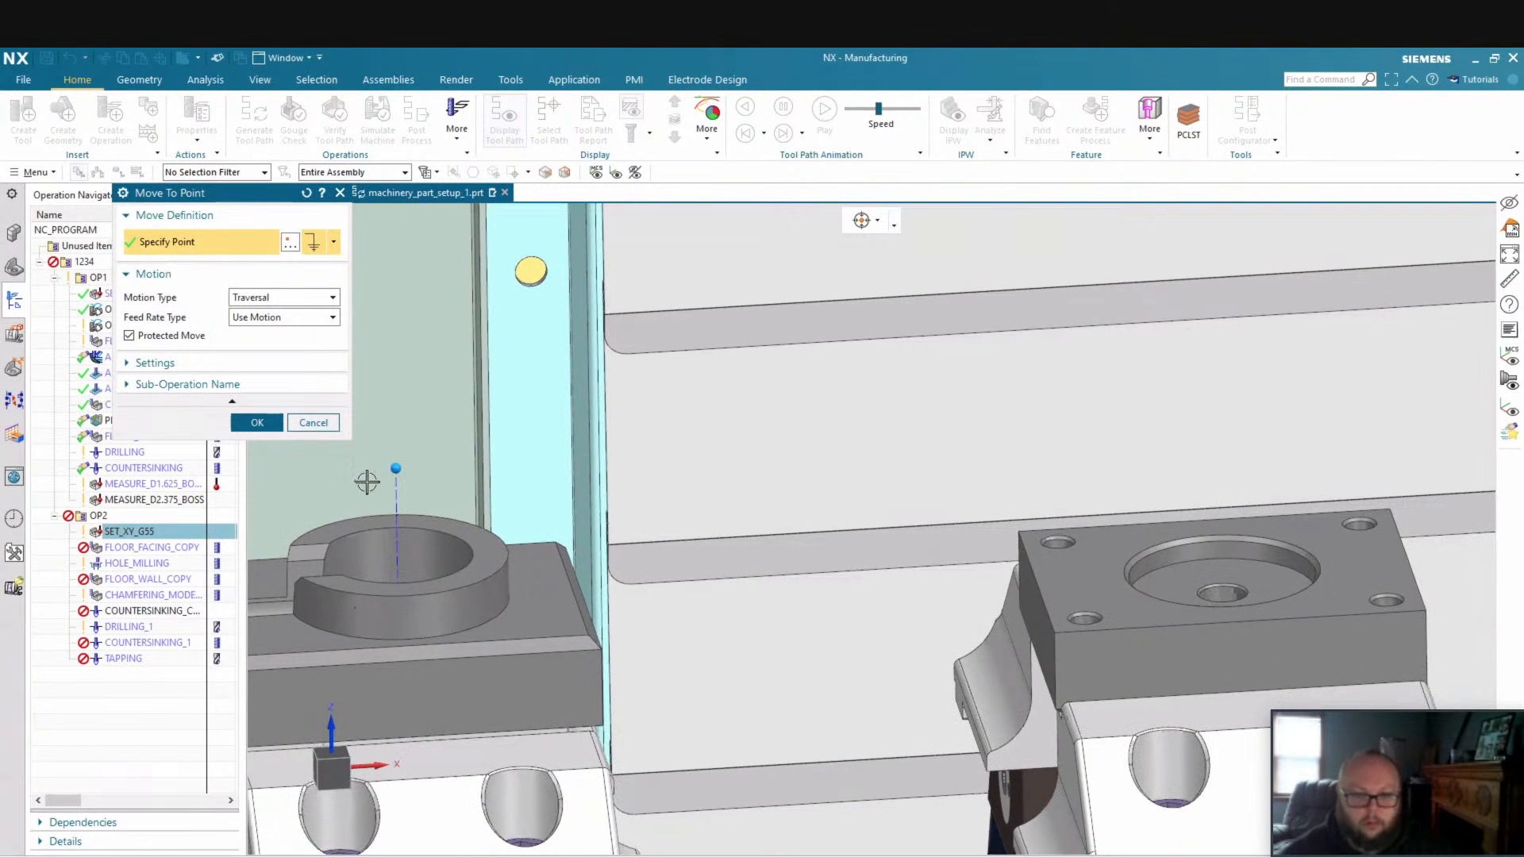
{"action": "scroll", "coordinate": [416, 528], "scroll_direction": "down", "scroll_amount": 1}
{"action": "middle_click_drag", "start_coordinate": [416, 529], "coordinate": [453, 452]}
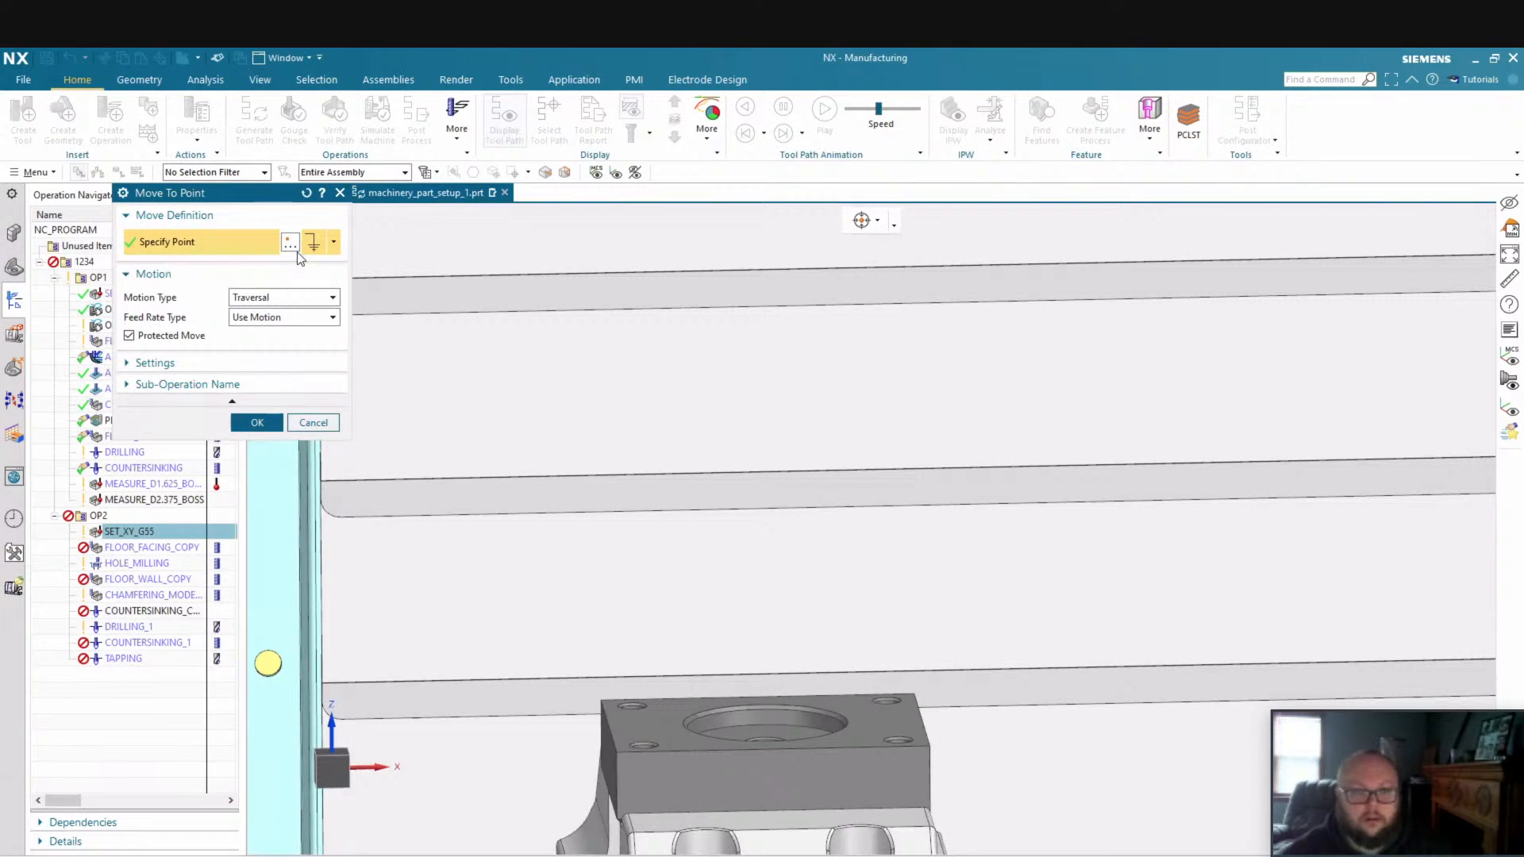
{"action": "left_click", "coordinate": [290, 242]}
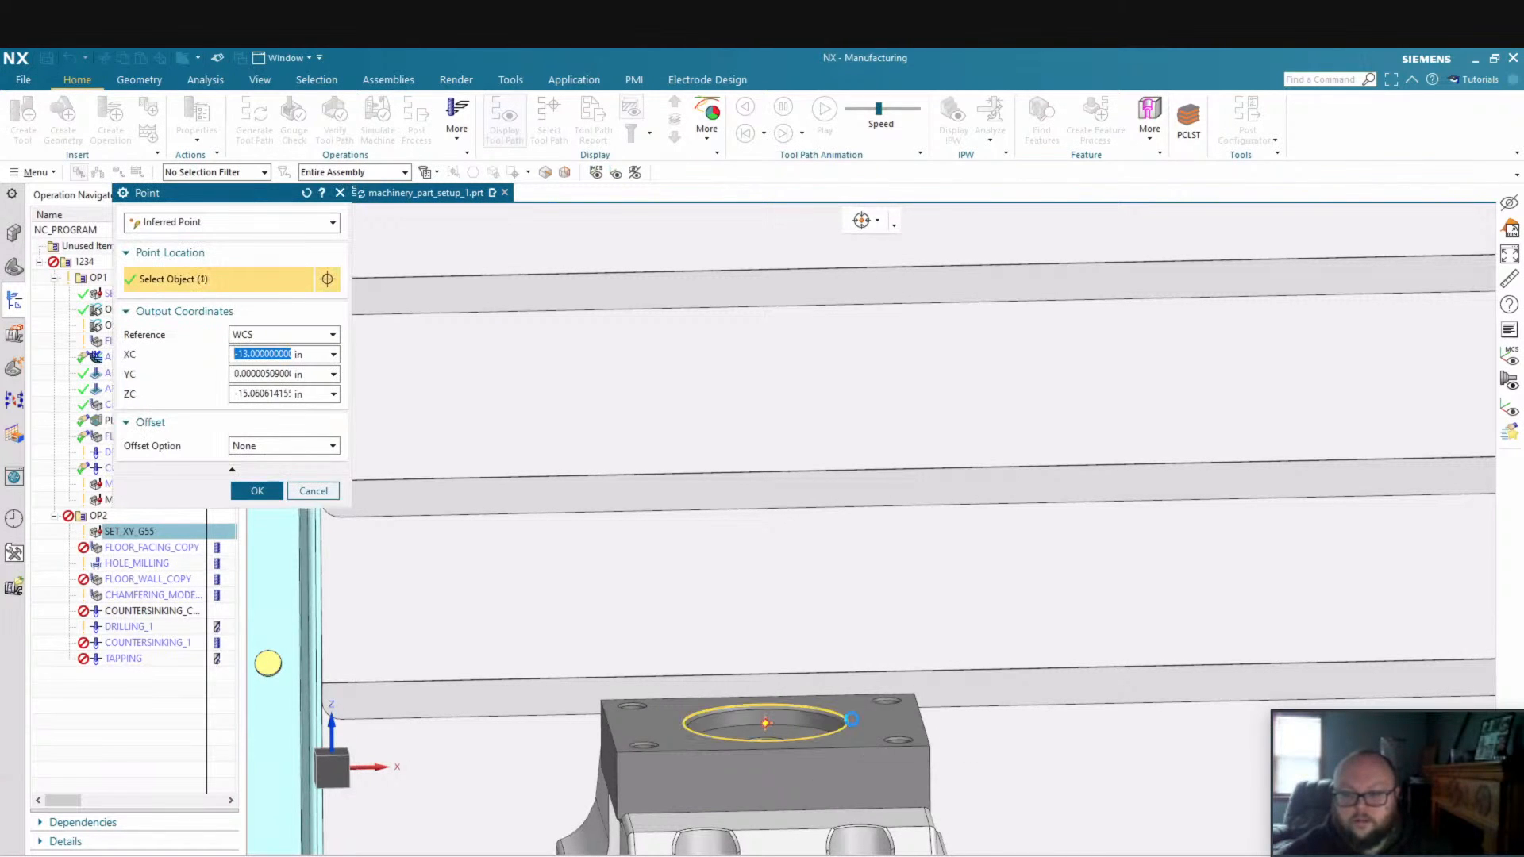
{"action": "left_click", "coordinate": [318, 446]}
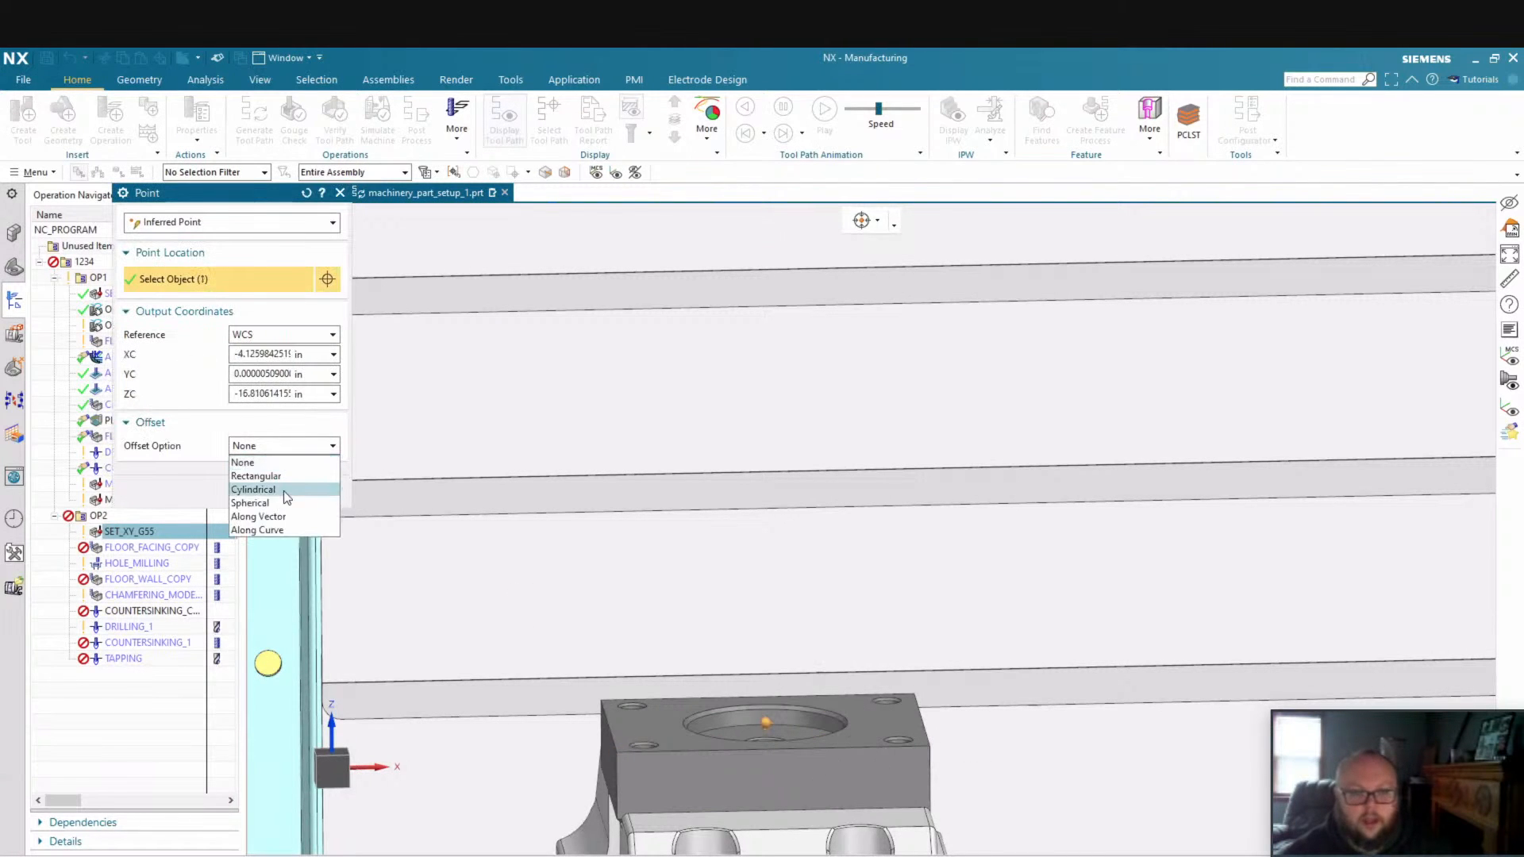
{"action": "left_click", "coordinate": [270, 473]}
{"action": "left_click", "coordinate": [276, 501]}
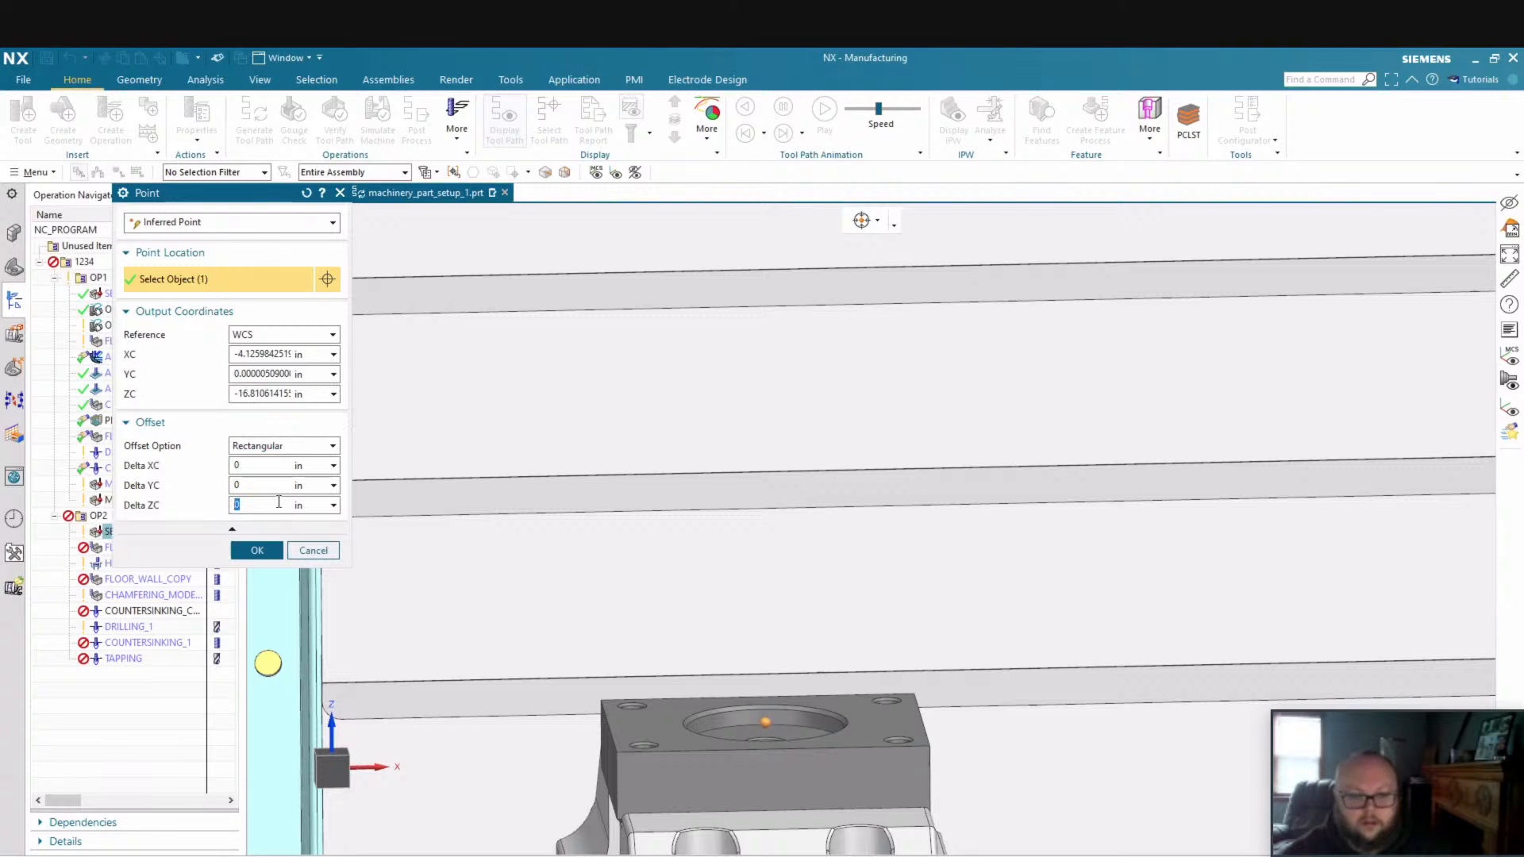
{"action": "left_click", "coordinate": [253, 547]}
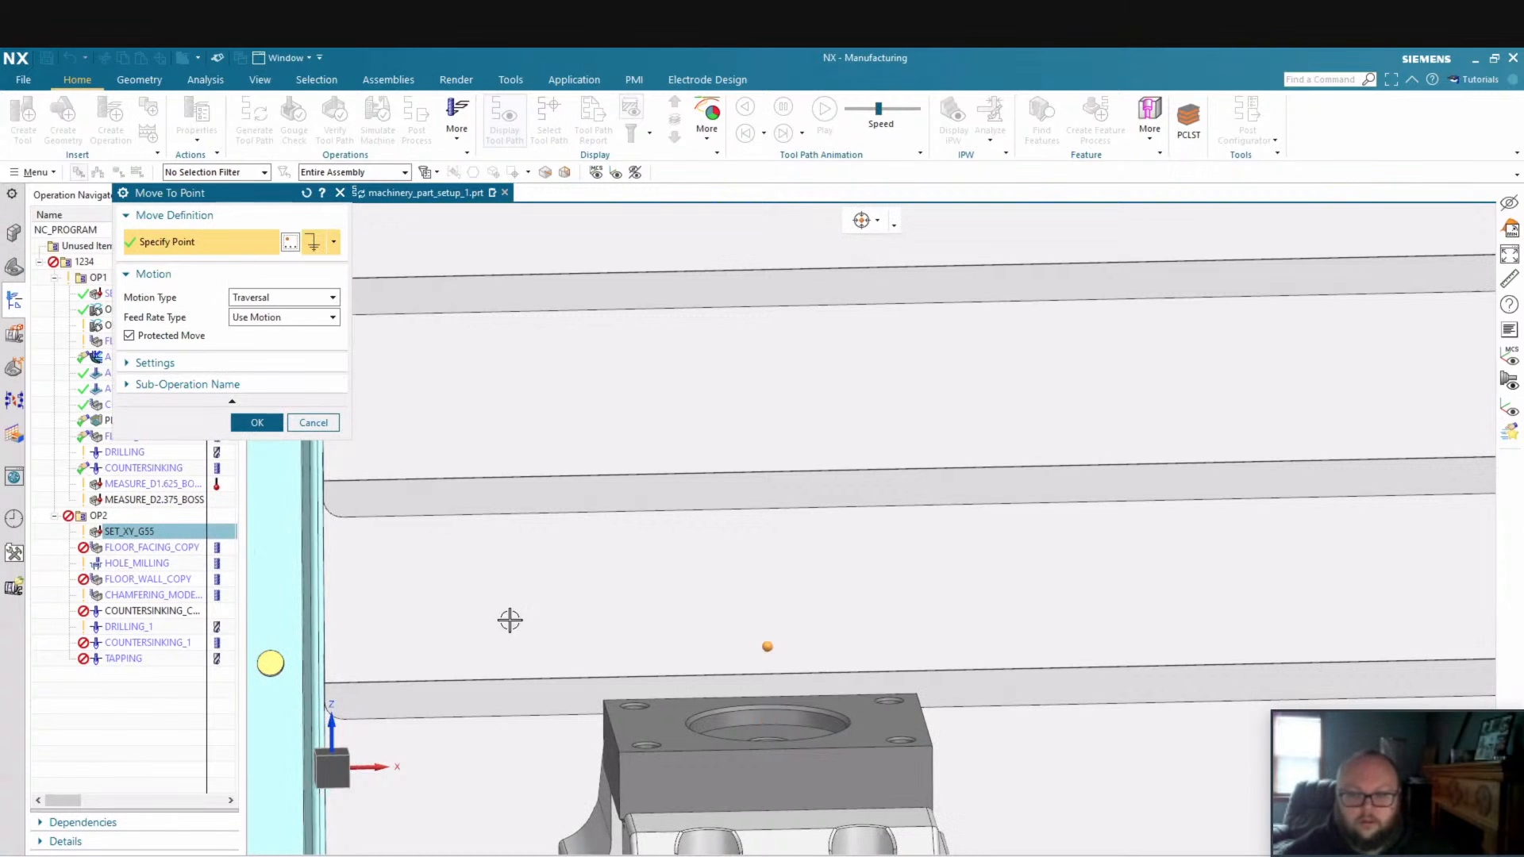
{"action": "left_click", "coordinate": [259, 423]}
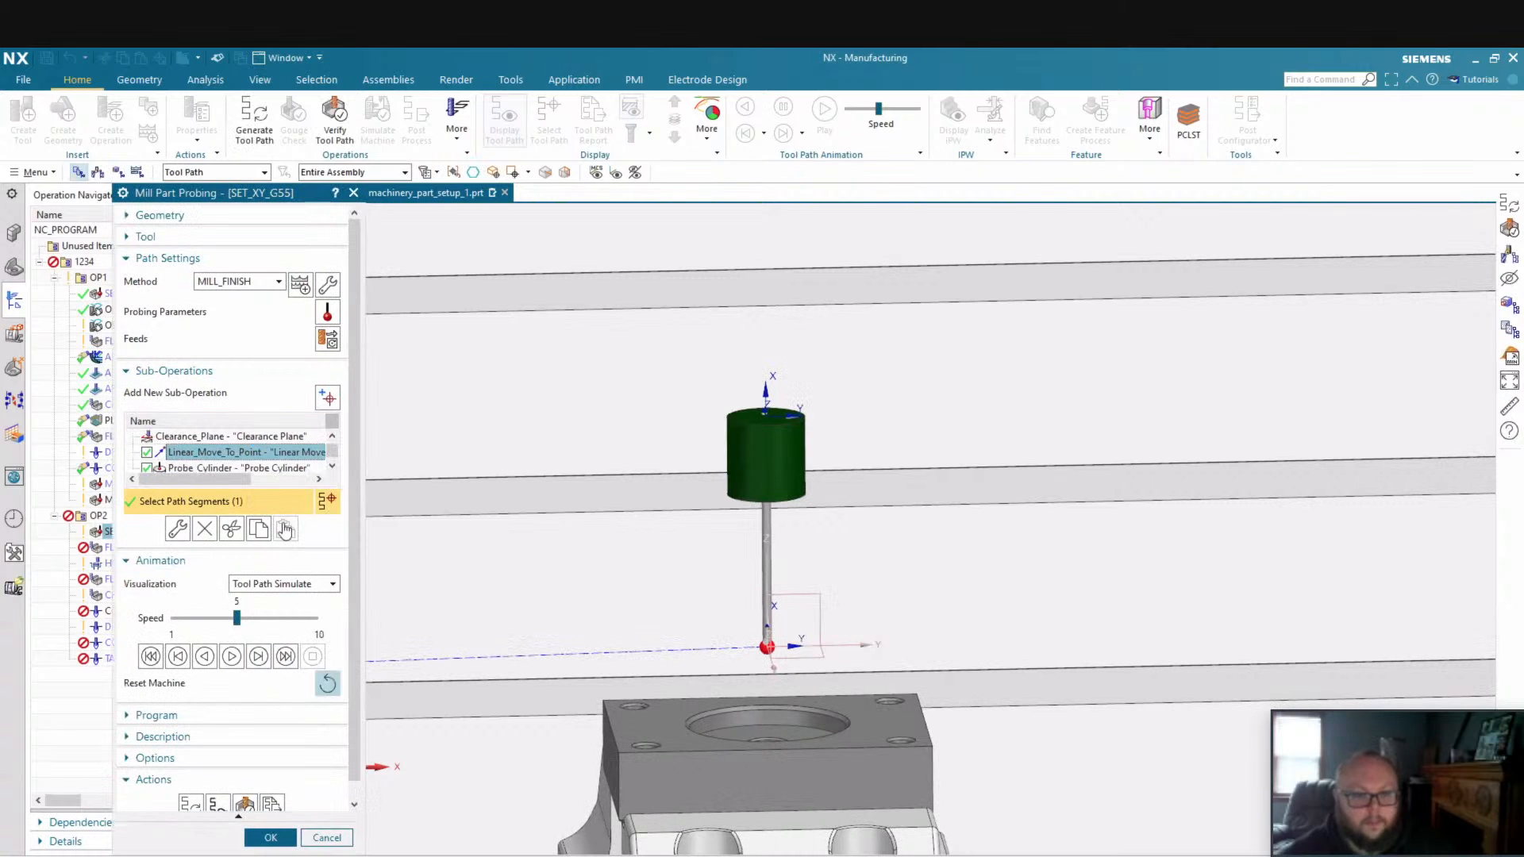
Switch the Probe_Cylinder sub-operation's method to Point and place its point at the centre of the OP2 part's top bore edge
{"action": "left_click", "coordinate": [282, 465]}
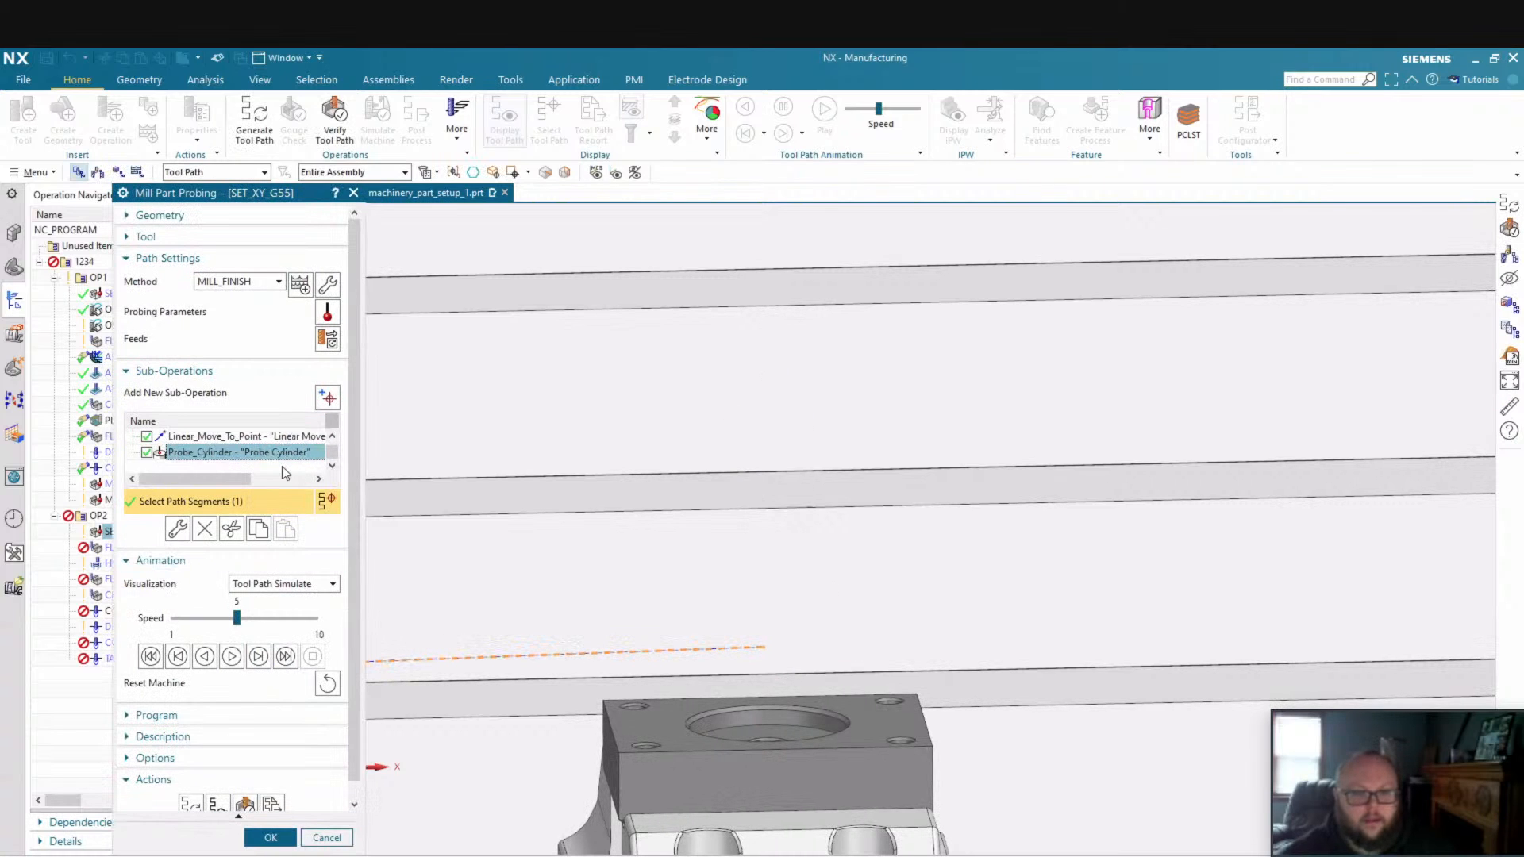
{"action": "double_click", "coordinate": [282, 452]}
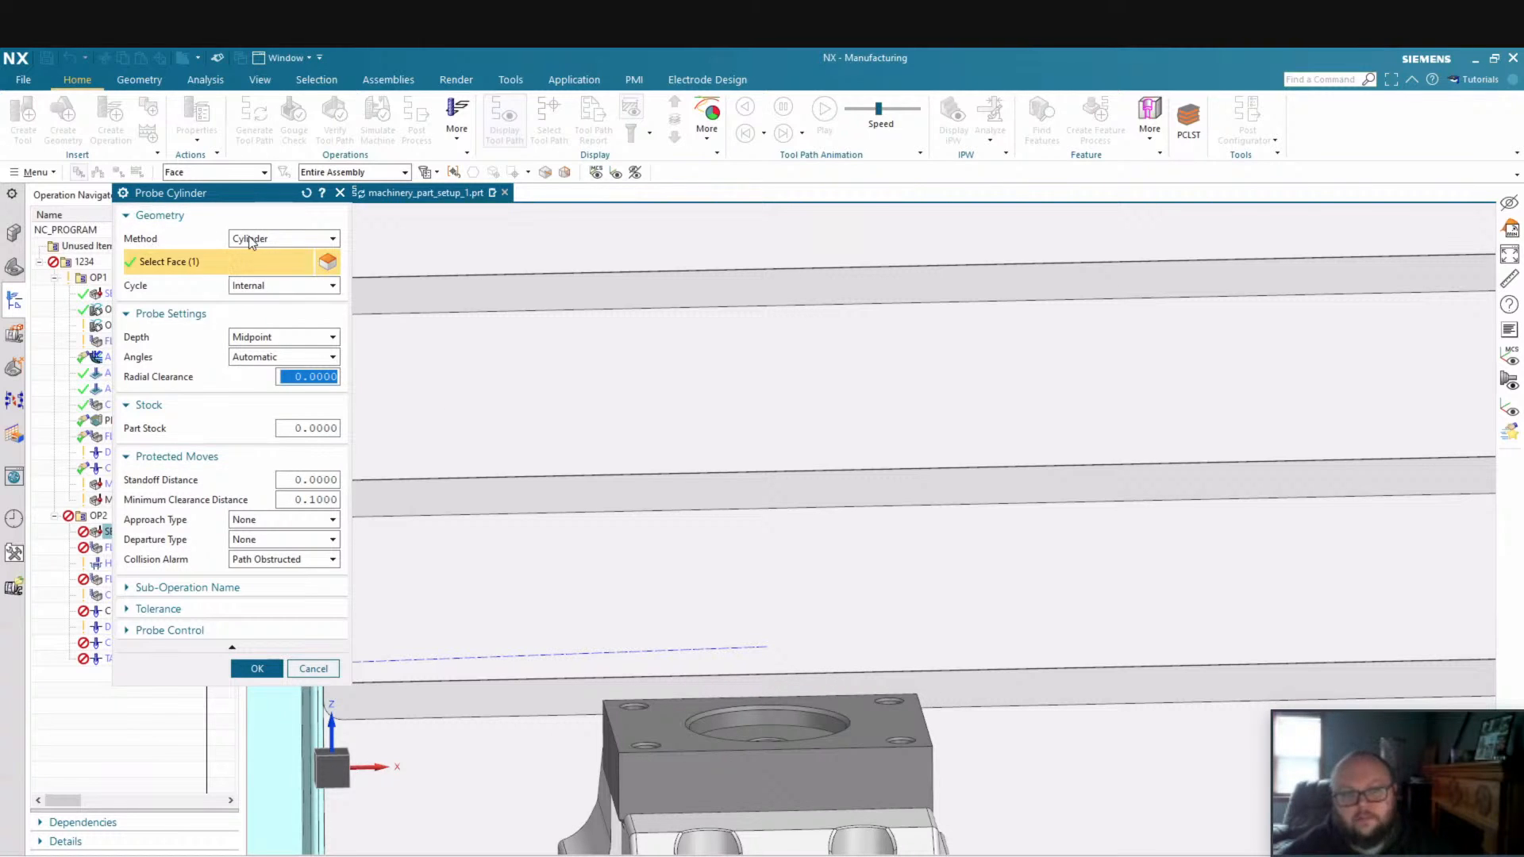
{"action": "left_click", "coordinate": [302, 240]}
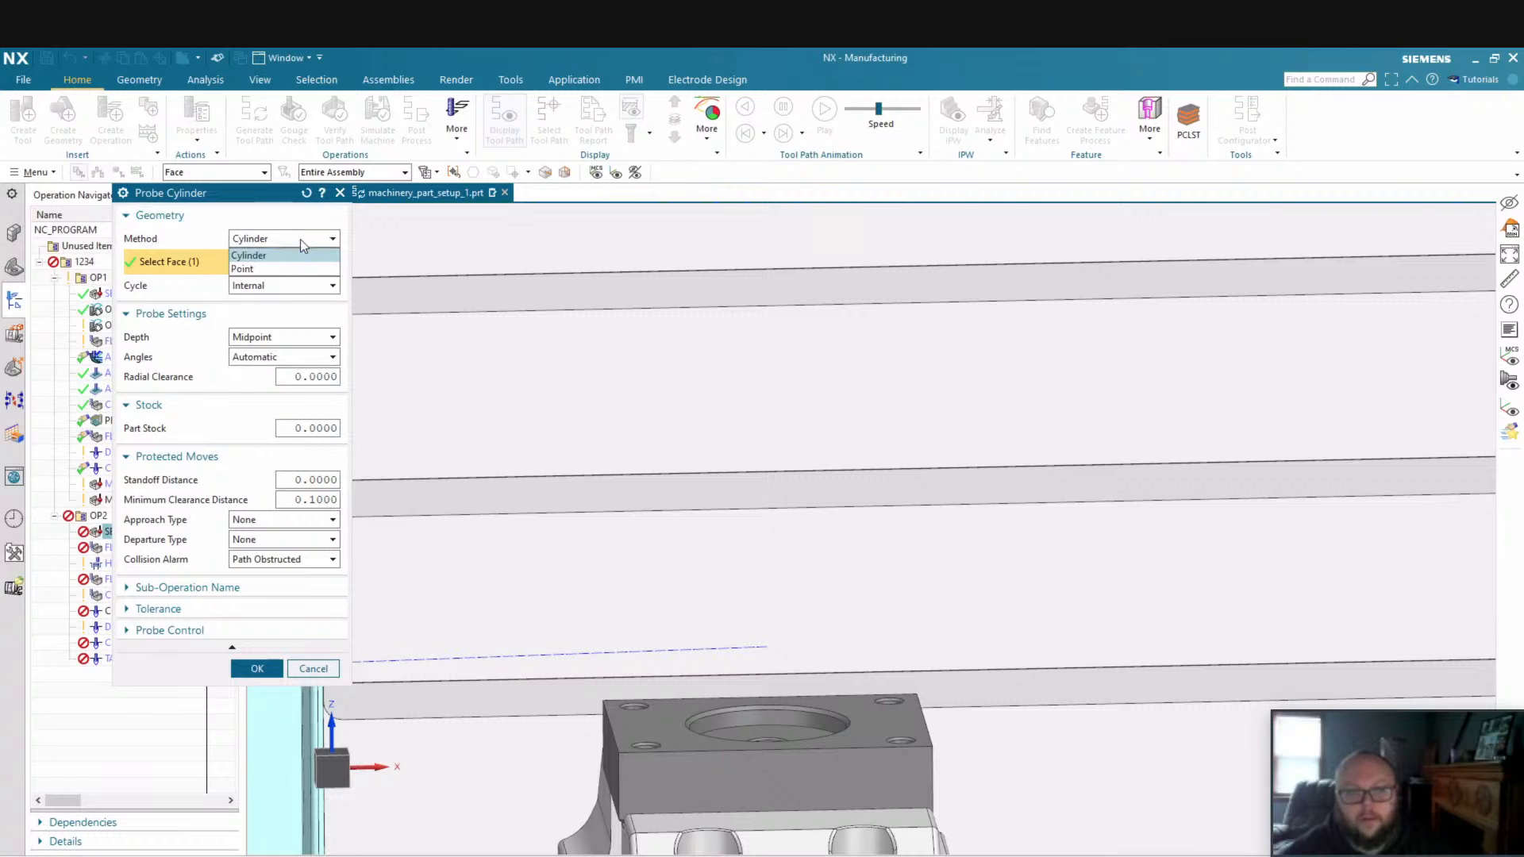
{"action": "left_click", "coordinate": [246, 270]}
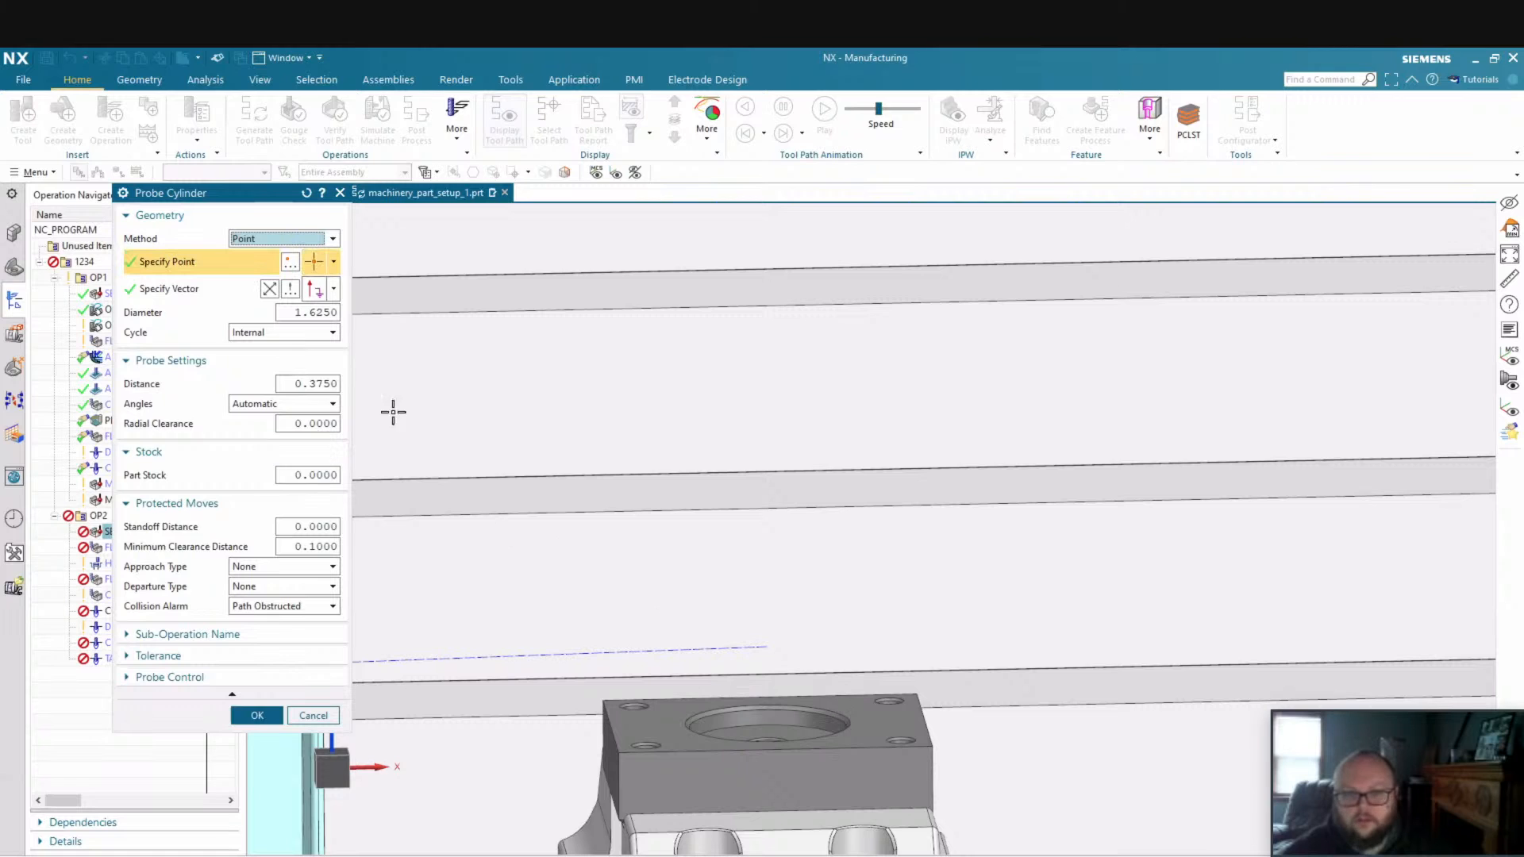
{"action": "left_click", "coordinate": [333, 261]}
{"action": "left_click", "coordinate": [326, 298]}
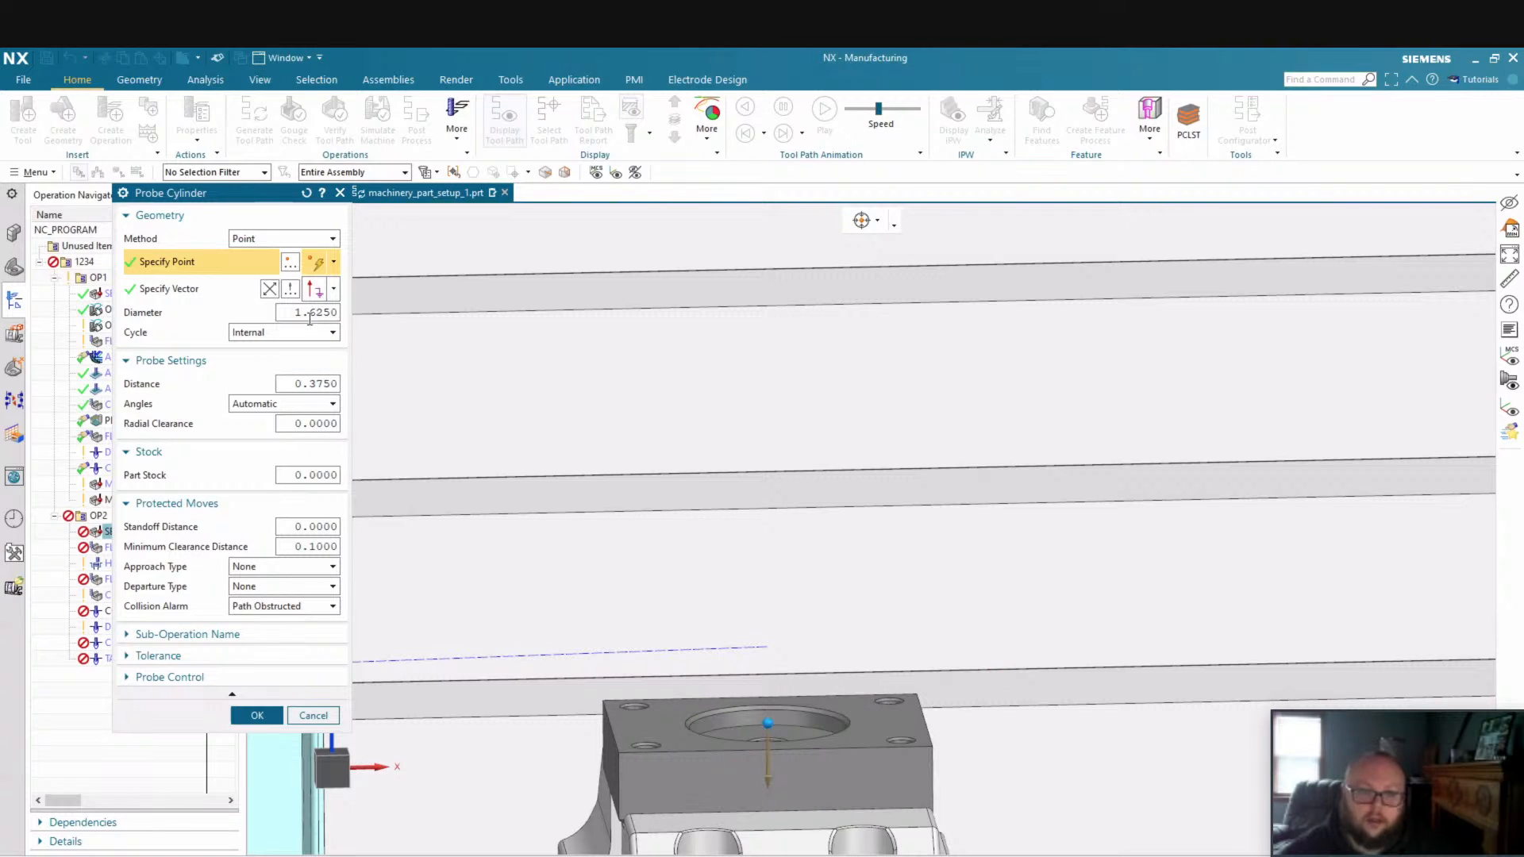
Set the Probe_Cylinder's probing distance to 0 and its diameter to 0.5 in
{"action": "left_click", "coordinate": [314, 384]}
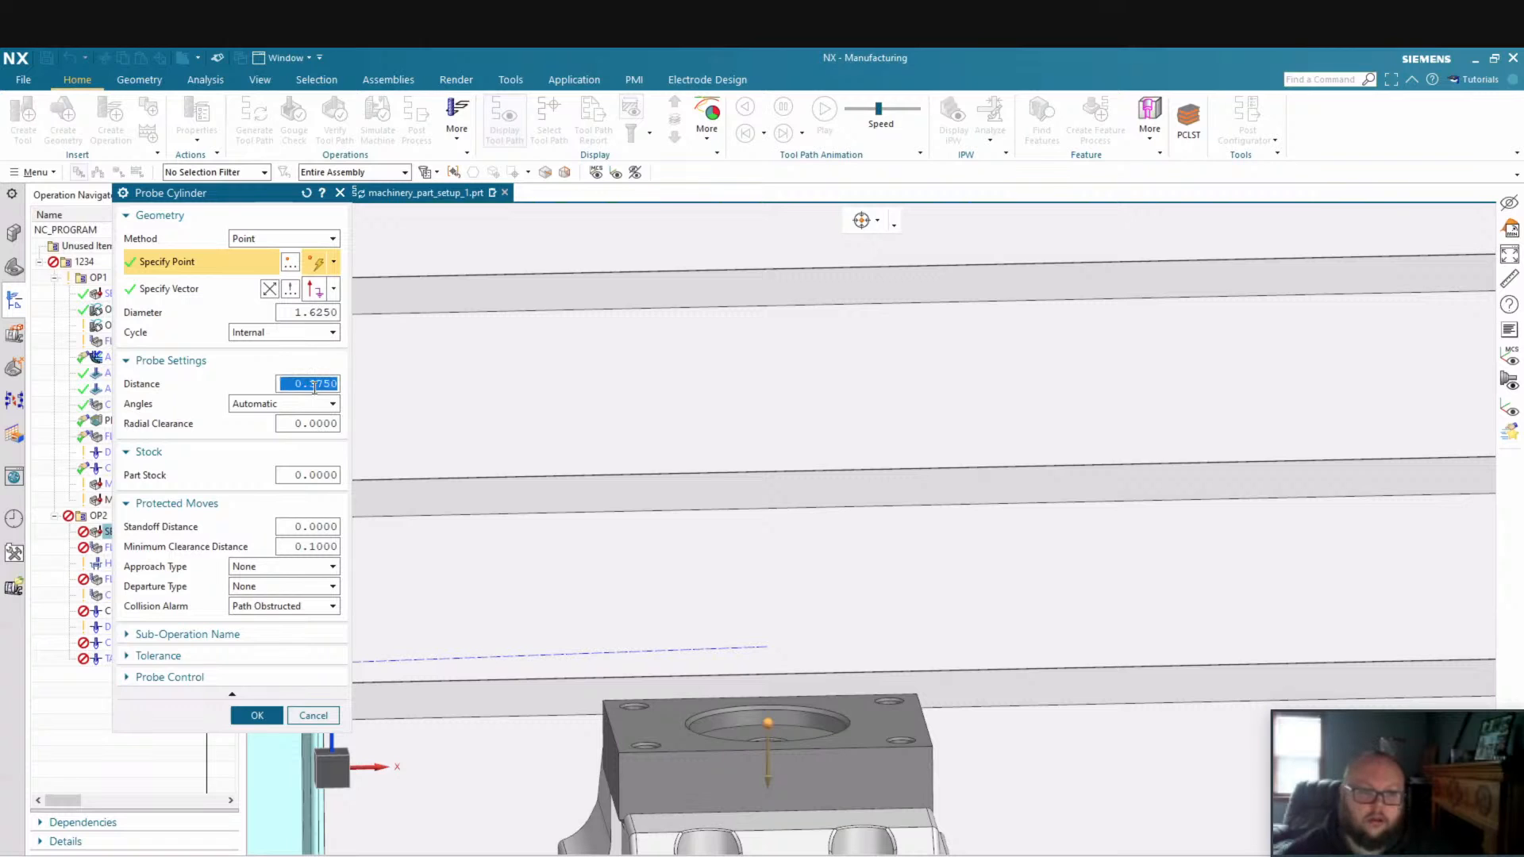
{"action": "type", "text": "0"}
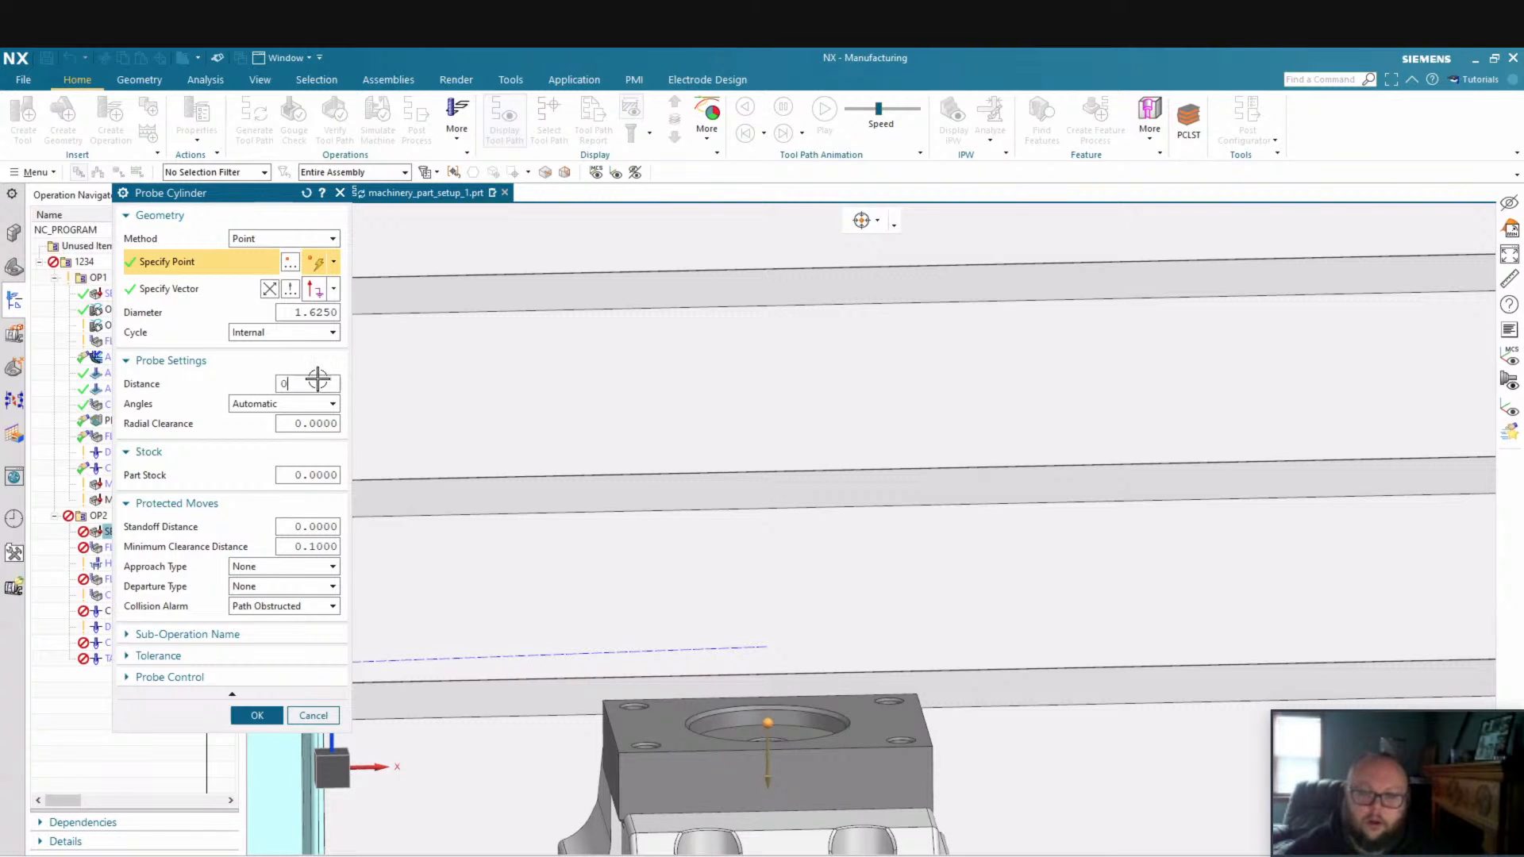
{"action": "left_click", "coordinate": [165, 292]}
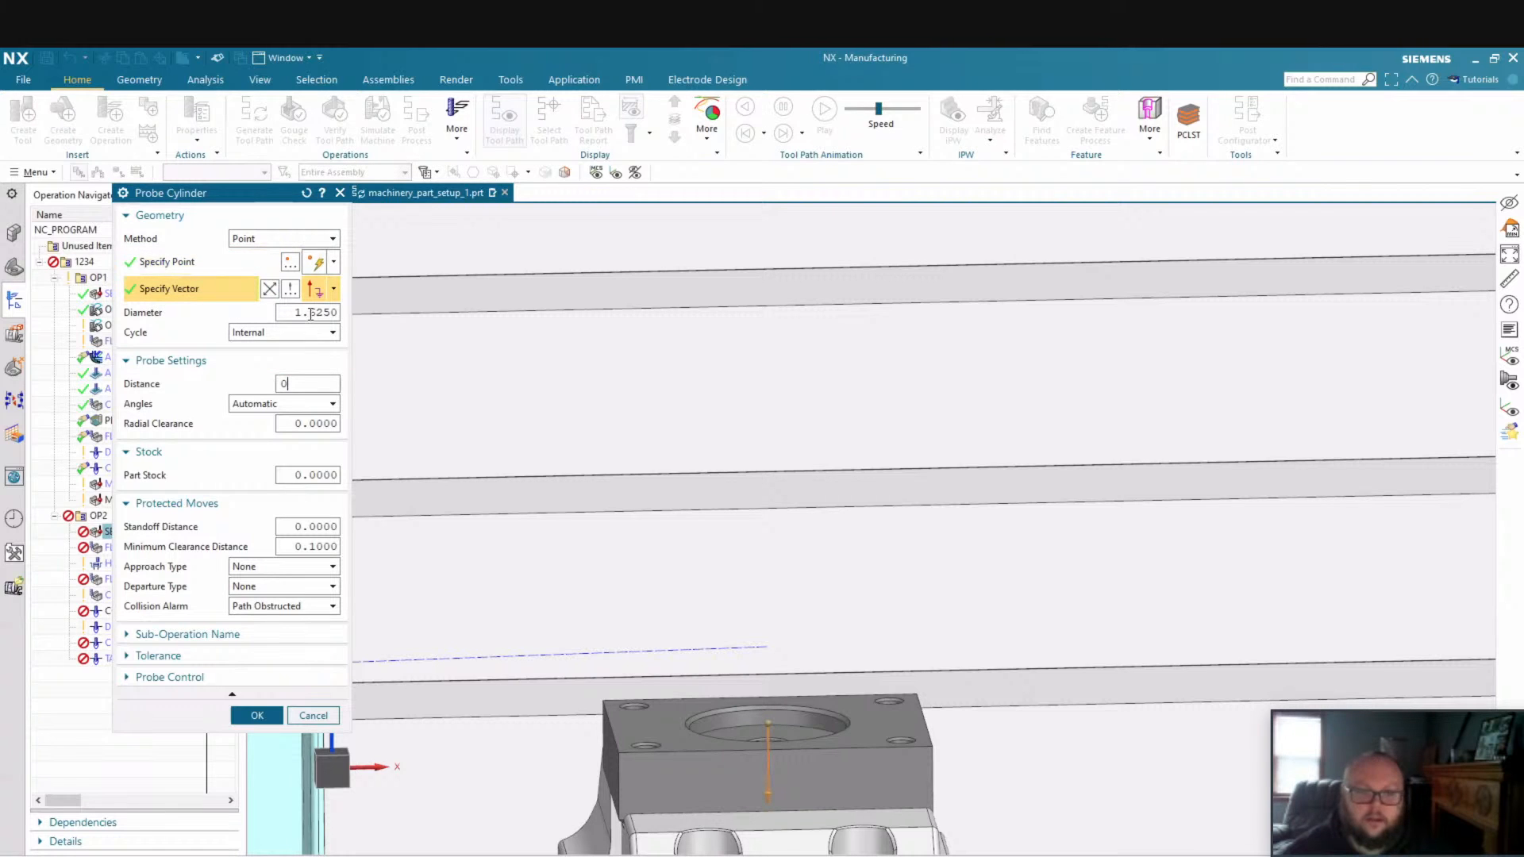
{"action": "left_click", "coordinate": [310, 312]}
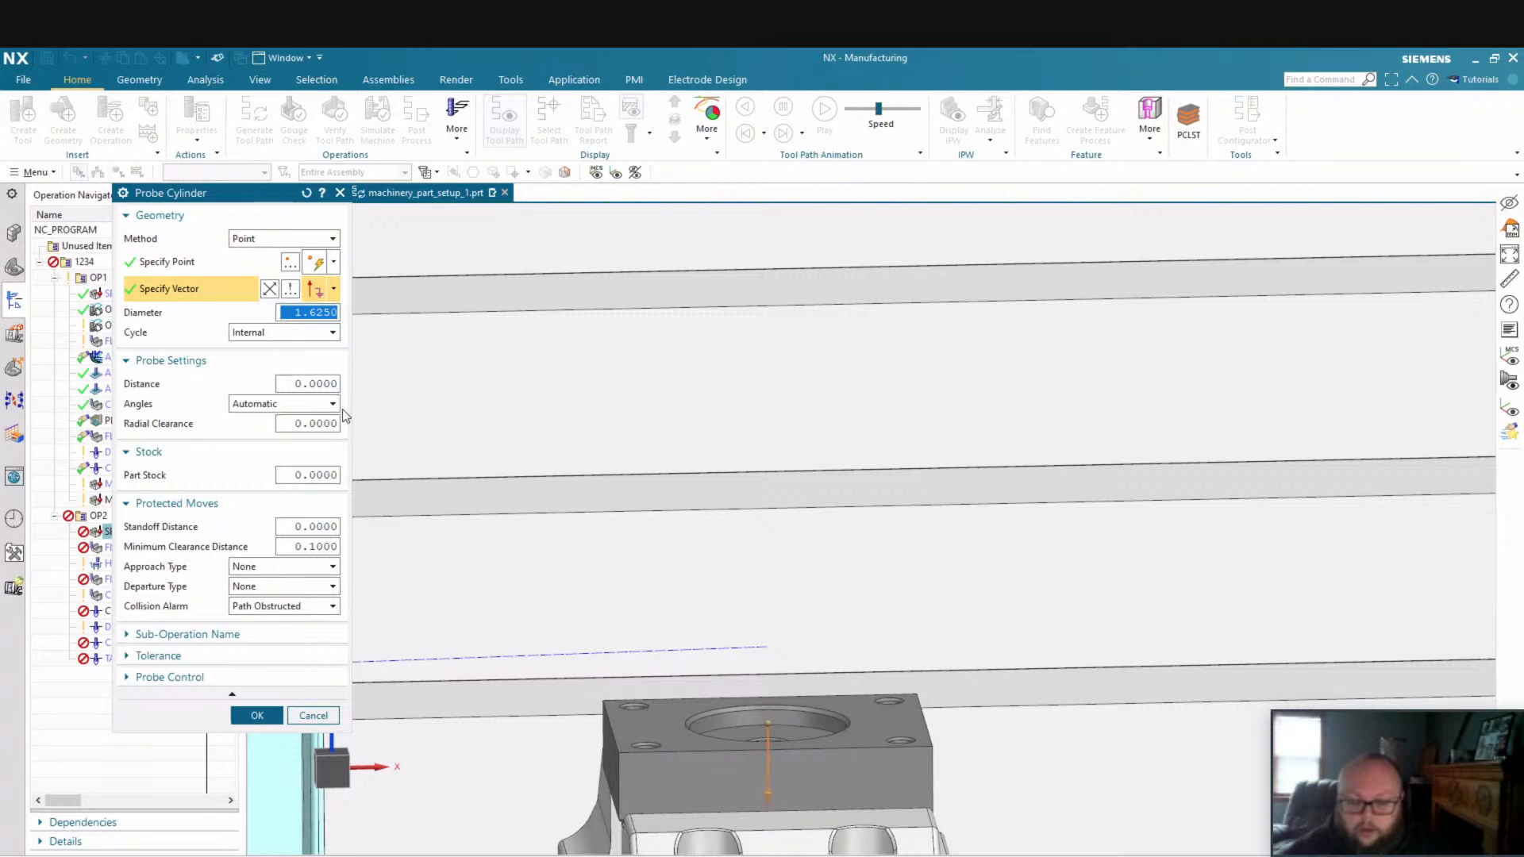
{"action": "type", "text": ".5"}
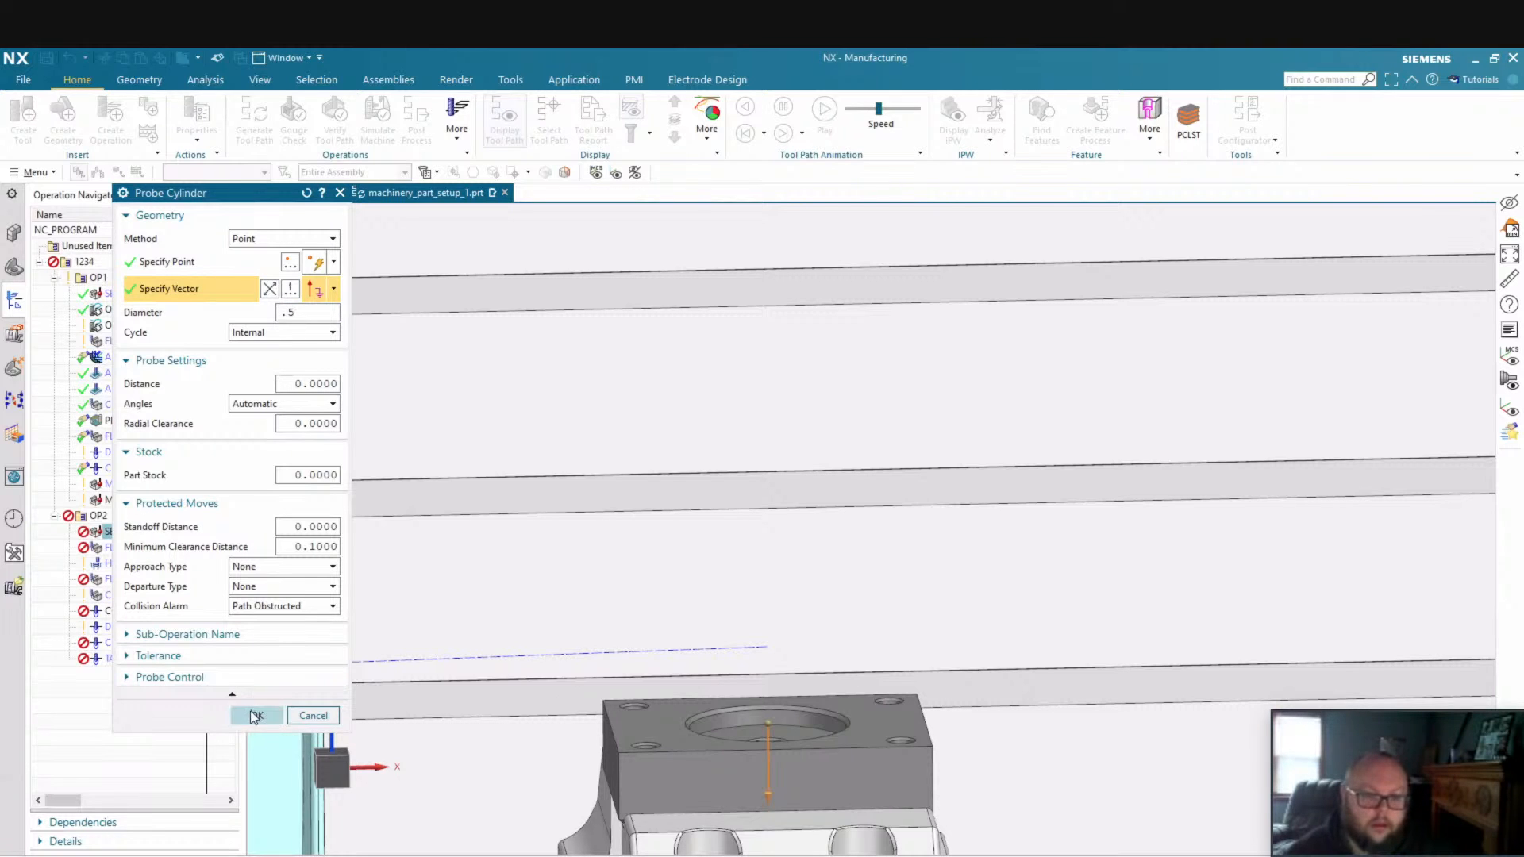
Set the Zero Offset in the Probe_Cylinder's probe control settings to 2 and accept the sub-operation
{"action": "left_click", "coordinate": [205, 677]}
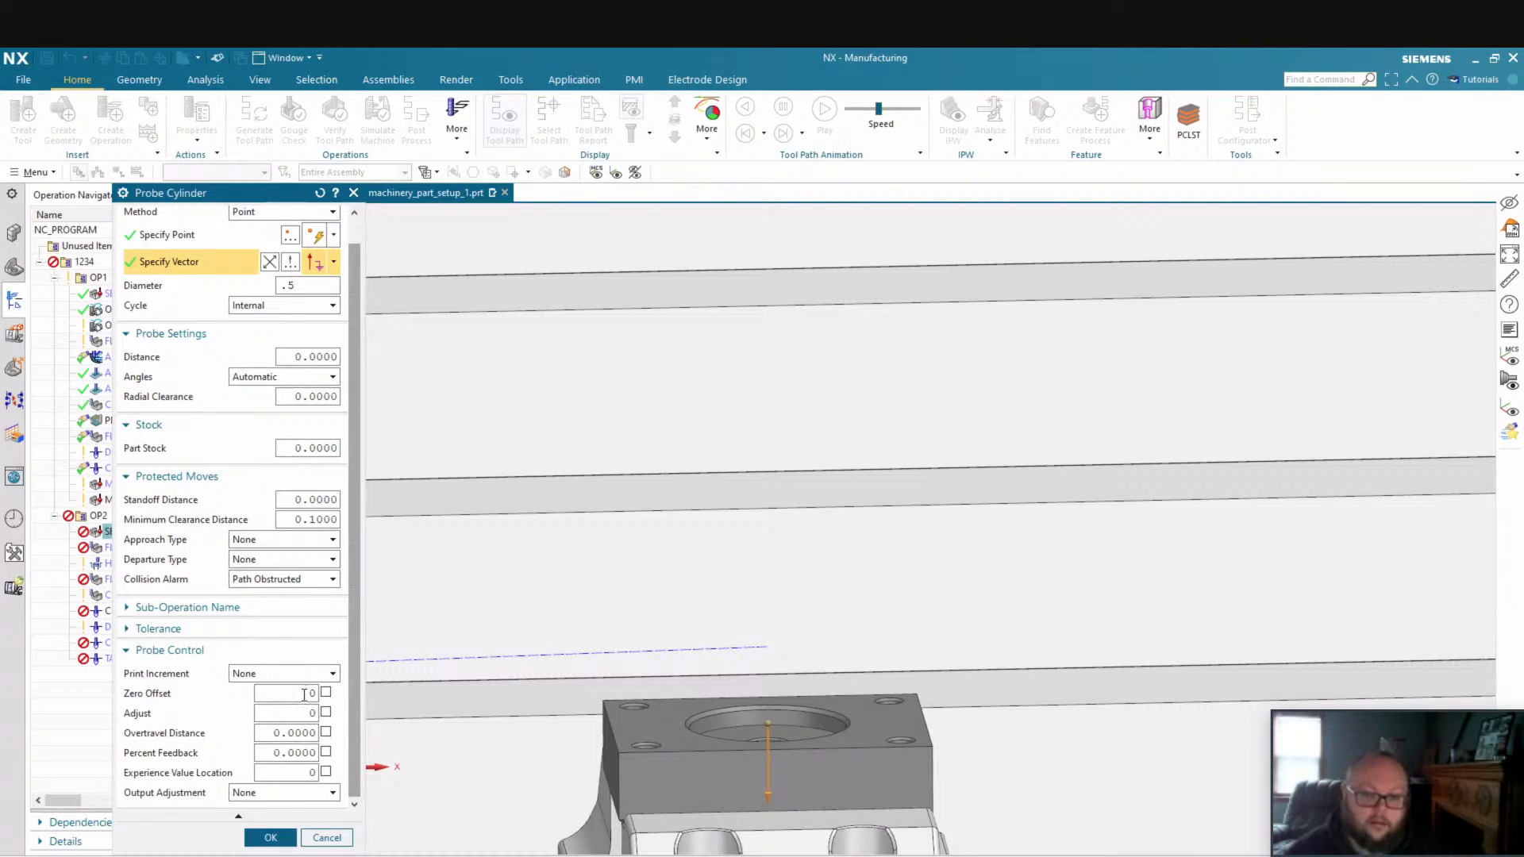
{"action": "left_click", "coordinate": [304, 695]}
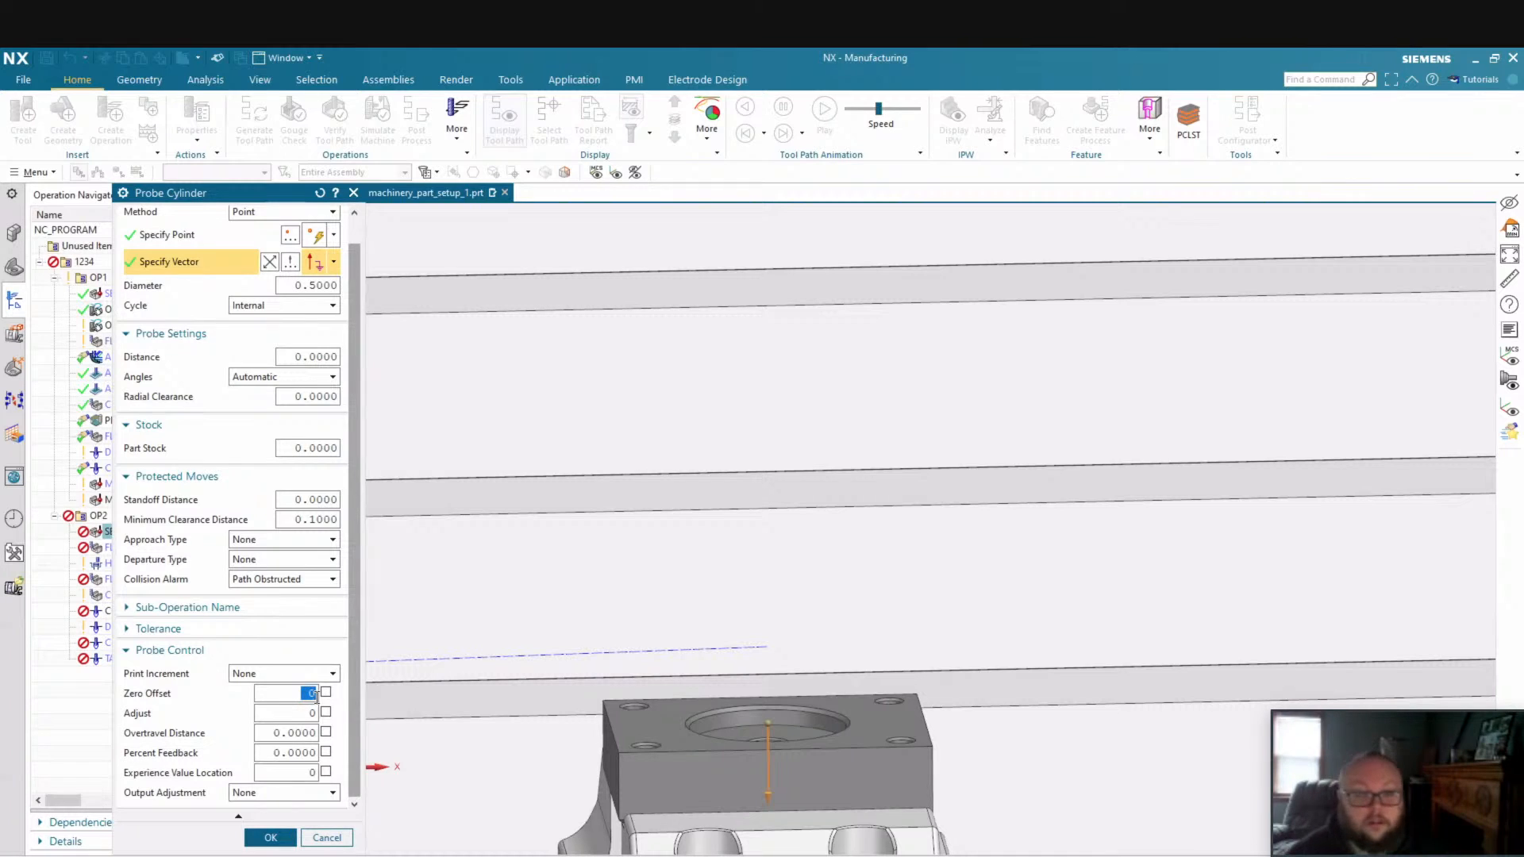
{"action": "type", "text": "23"}
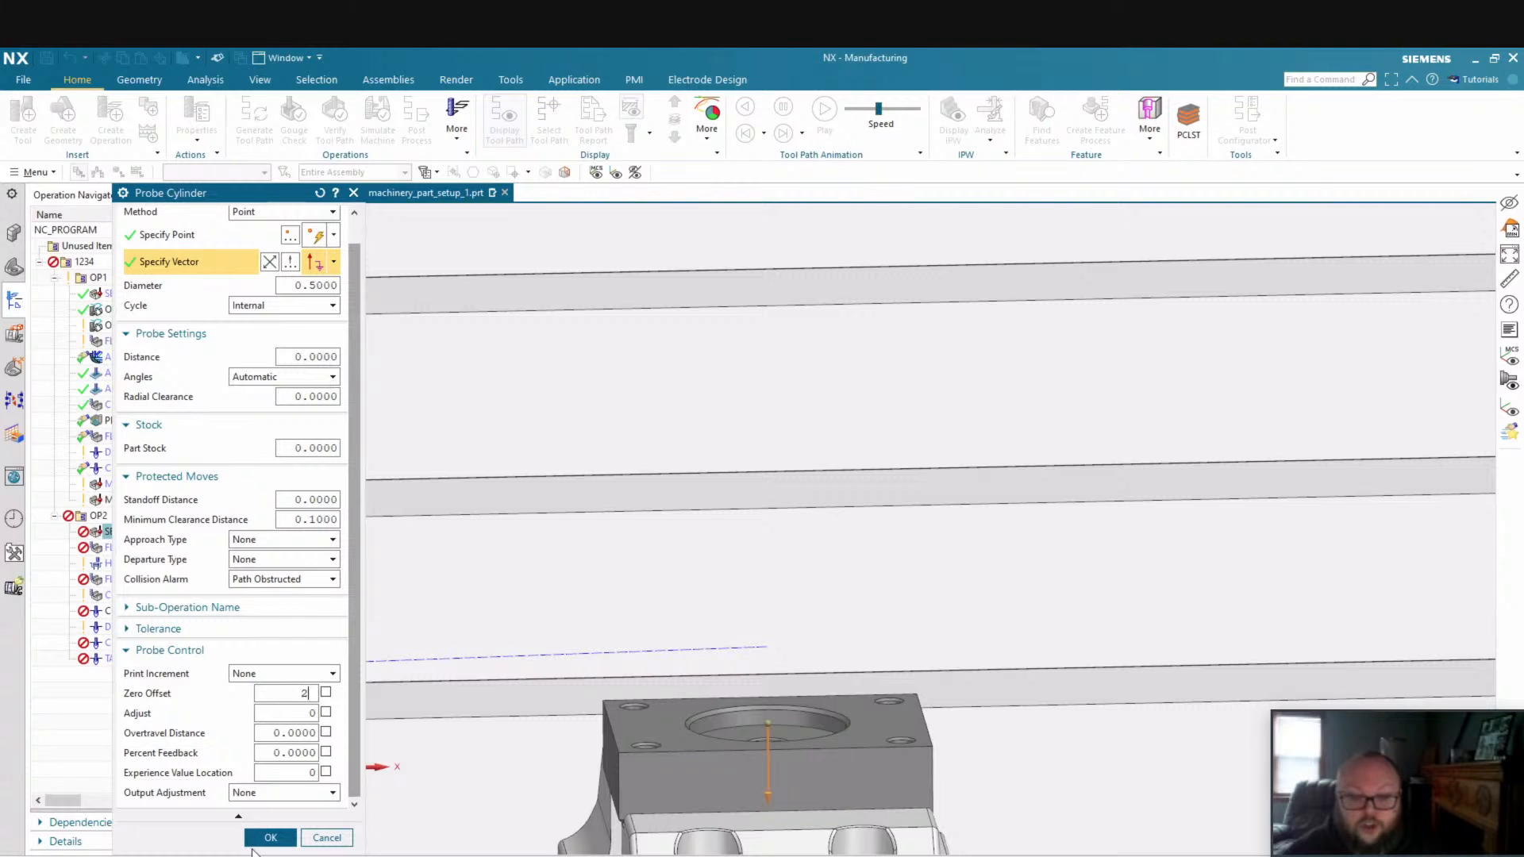
{"action": "left_click", "coordinate": [270, 839]}
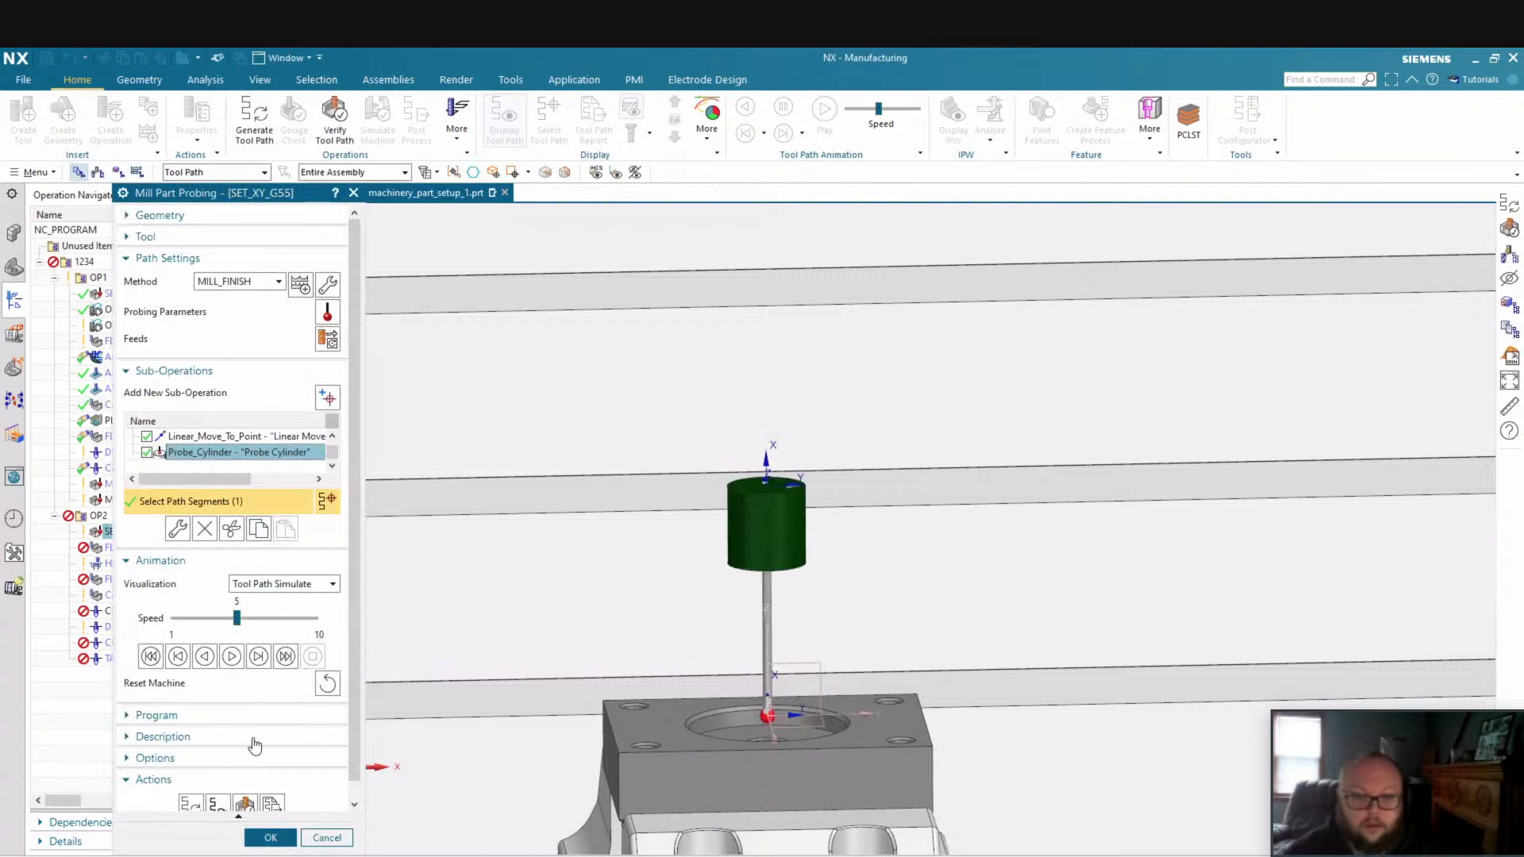
Check the probe position at the linear move and cylinder sub-operations, and accept the SET_XY_G55 operation
{"action": "left_click", "coordinate": [208, 437]}
{"action": "scroll", "coordinate": [209, 446], "scroll_direction": "down", "scroll_amount": 1}
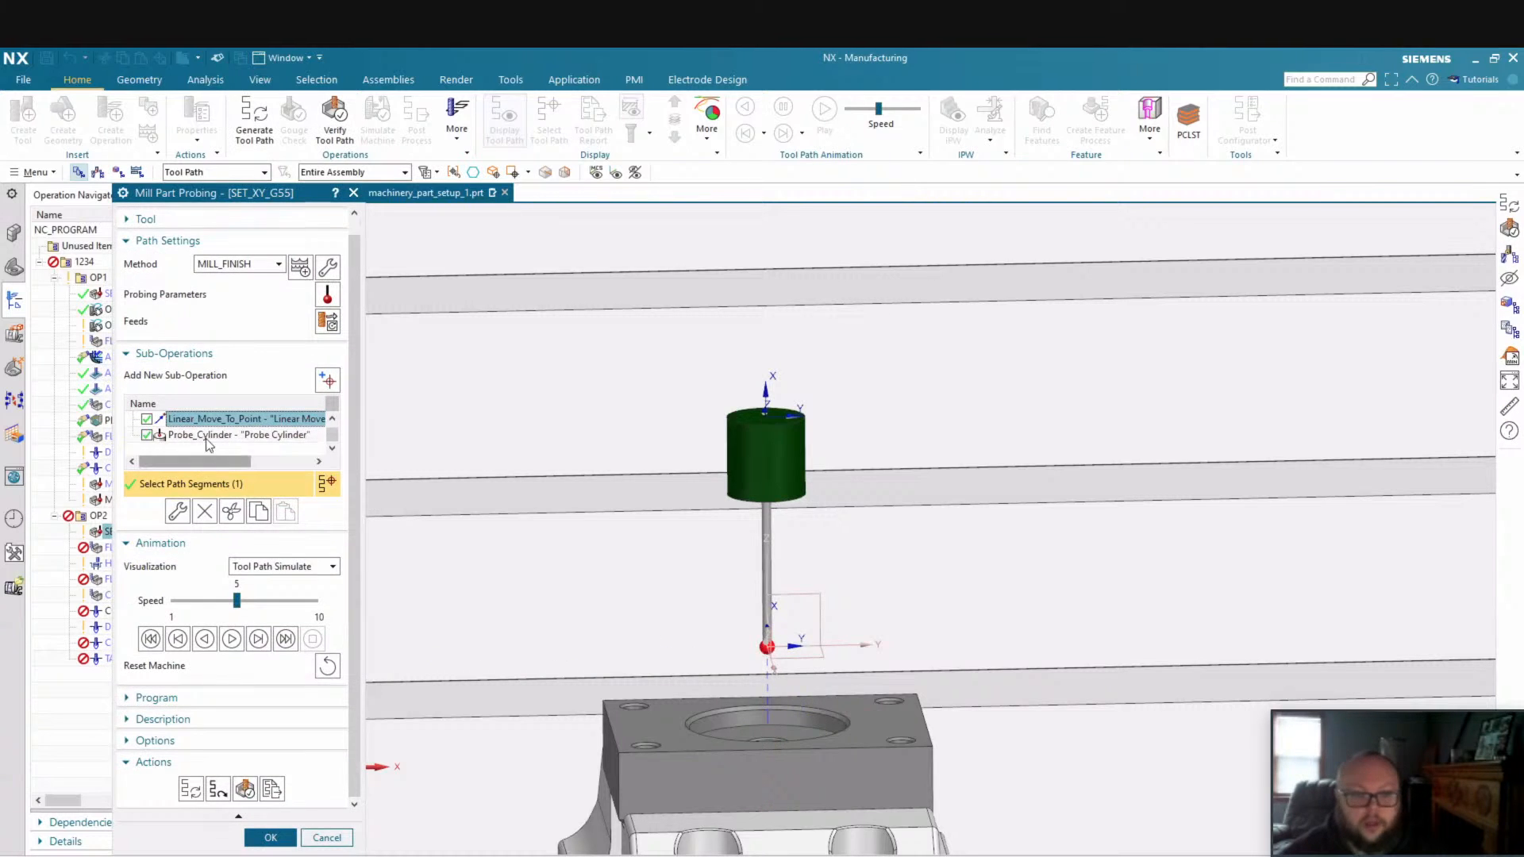
{"action": "left_click", "coordinate": [211, 437]}
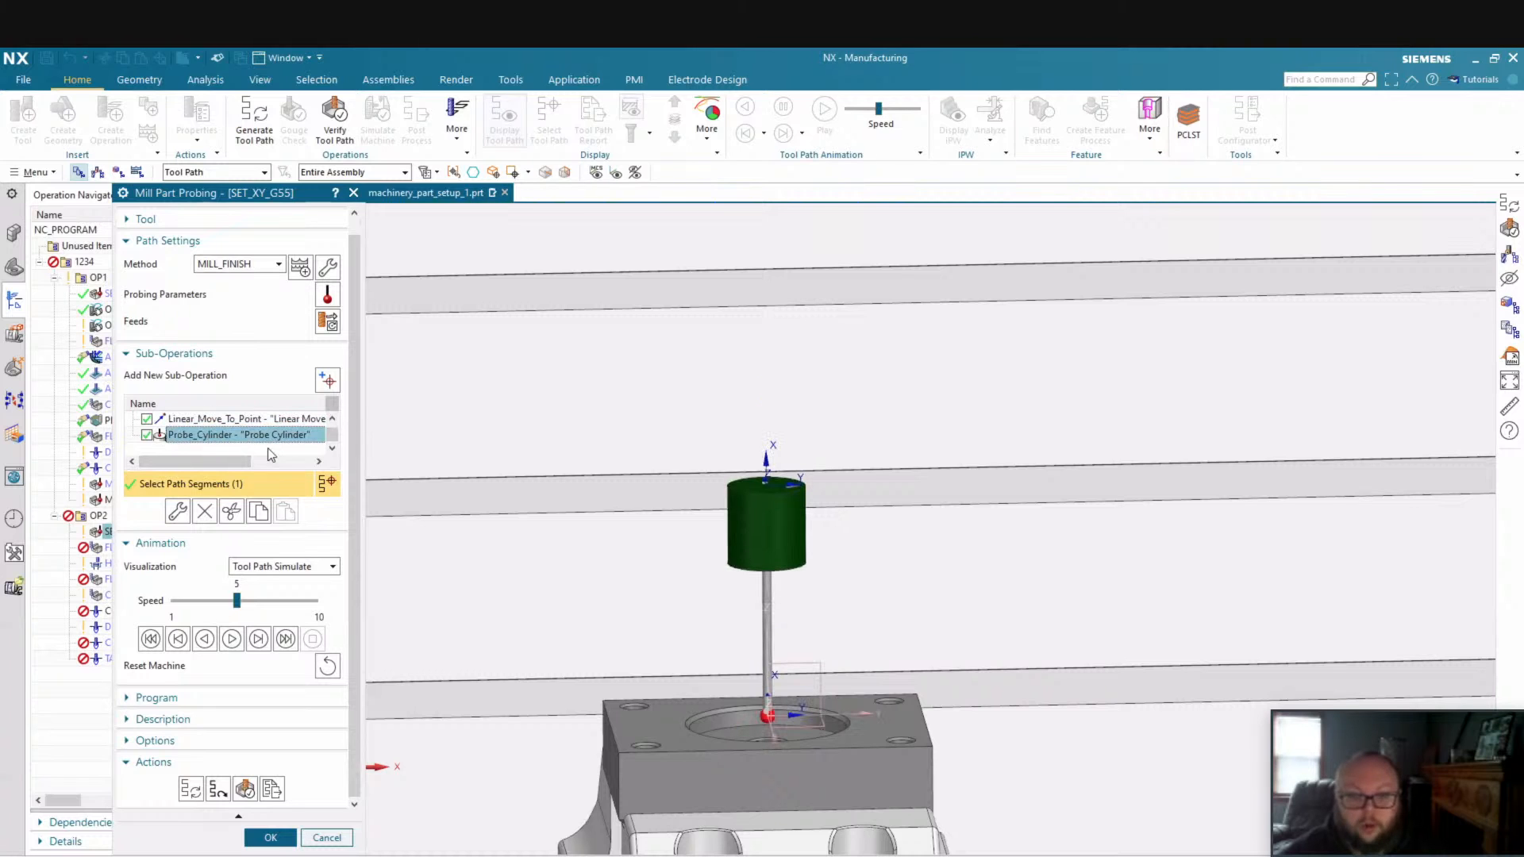
{"action": "left_click", "coordinate": [270, 838]}
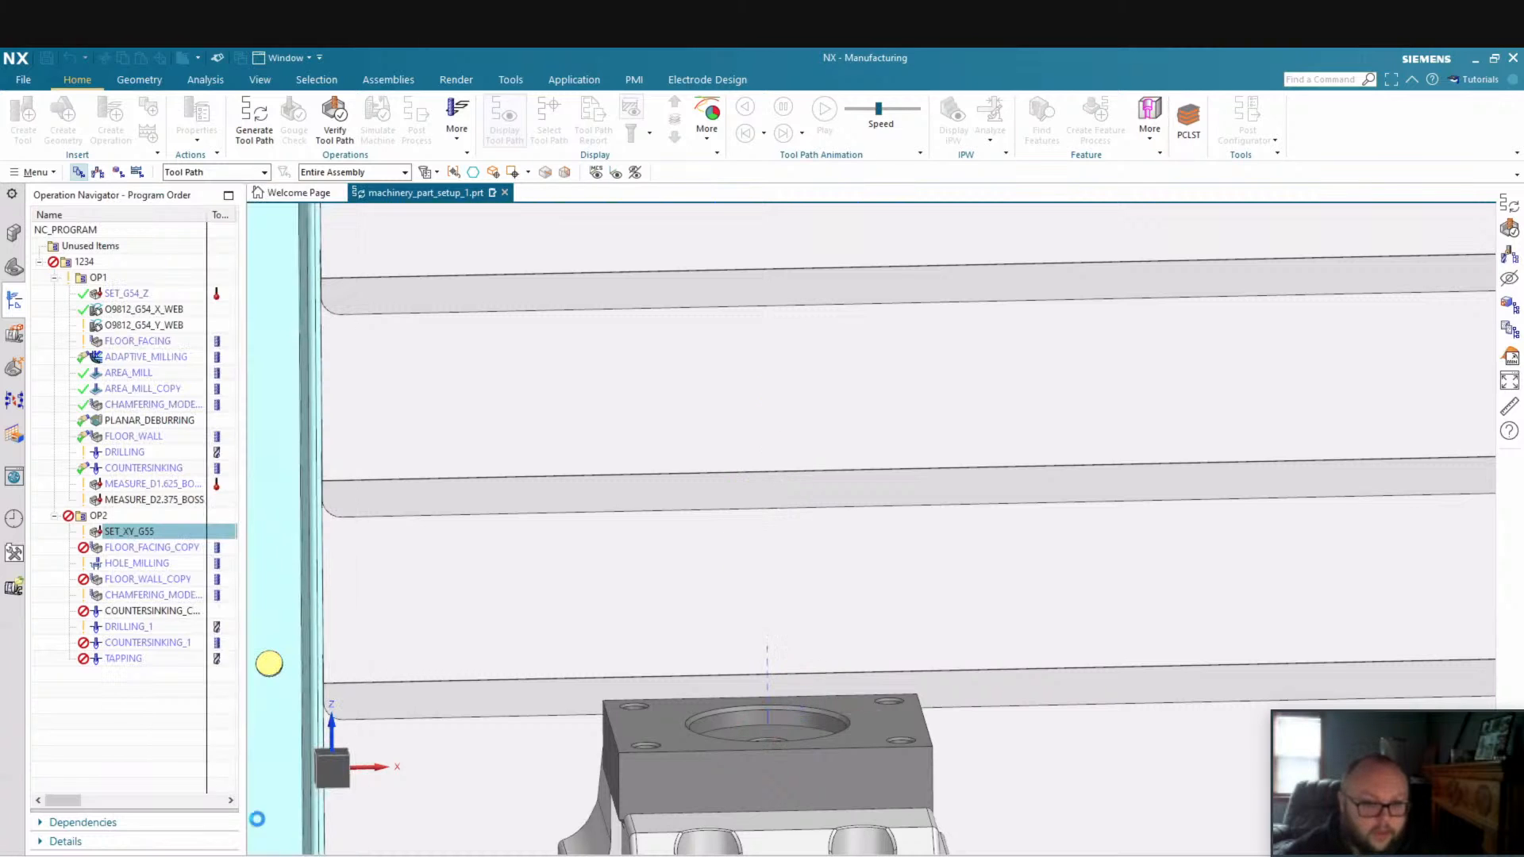
Post-process SET_XY_G55 and examine the G55 and P9814 probing lines in the output listing
{"action": "right_click", "coordinate": [145, 539]}
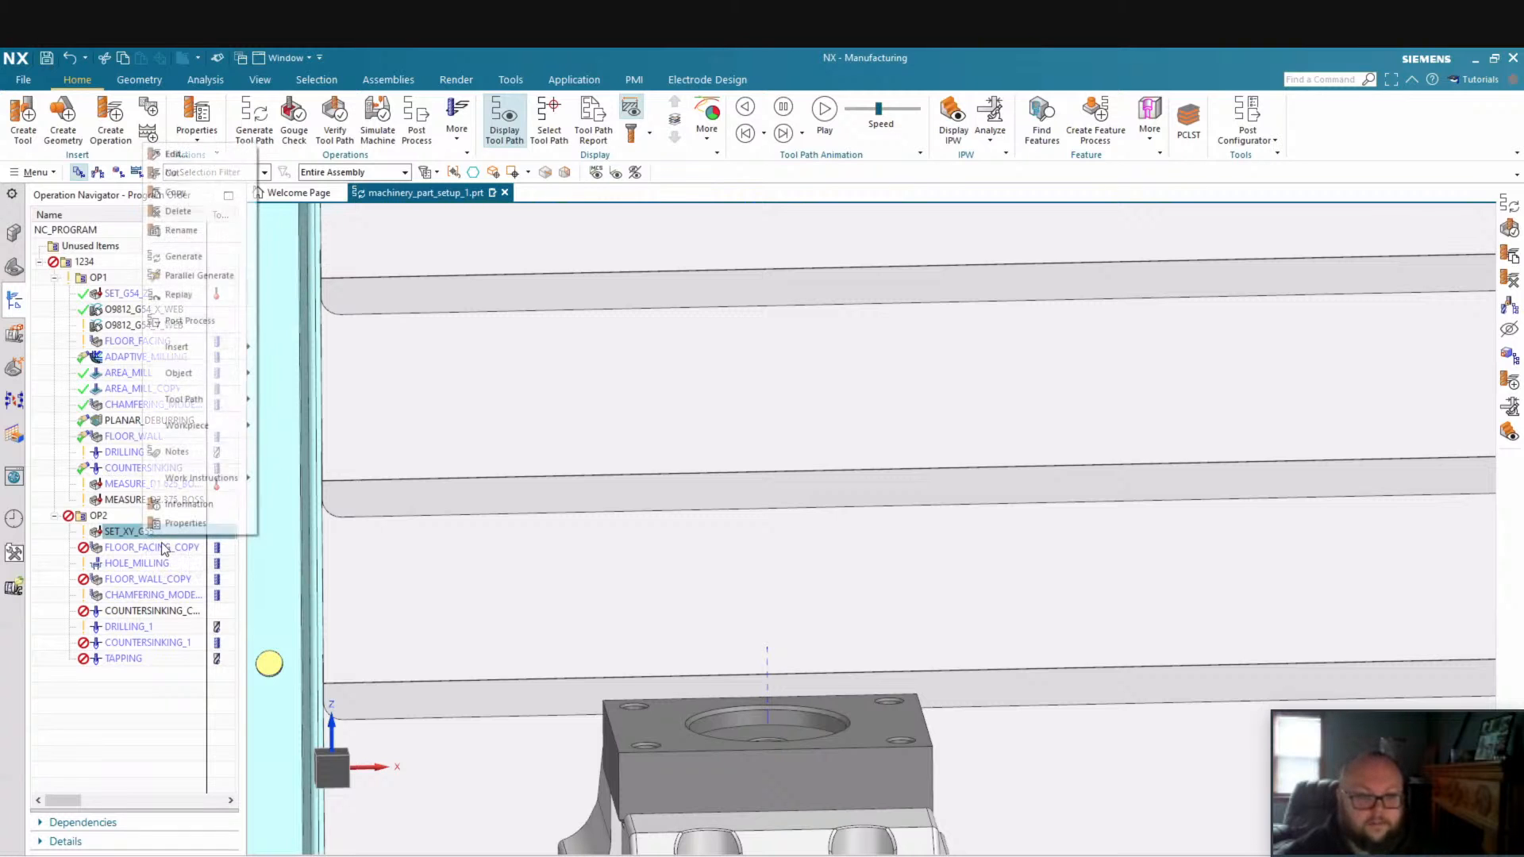
{"action": "left_click", "coordinate": [209, 321]}
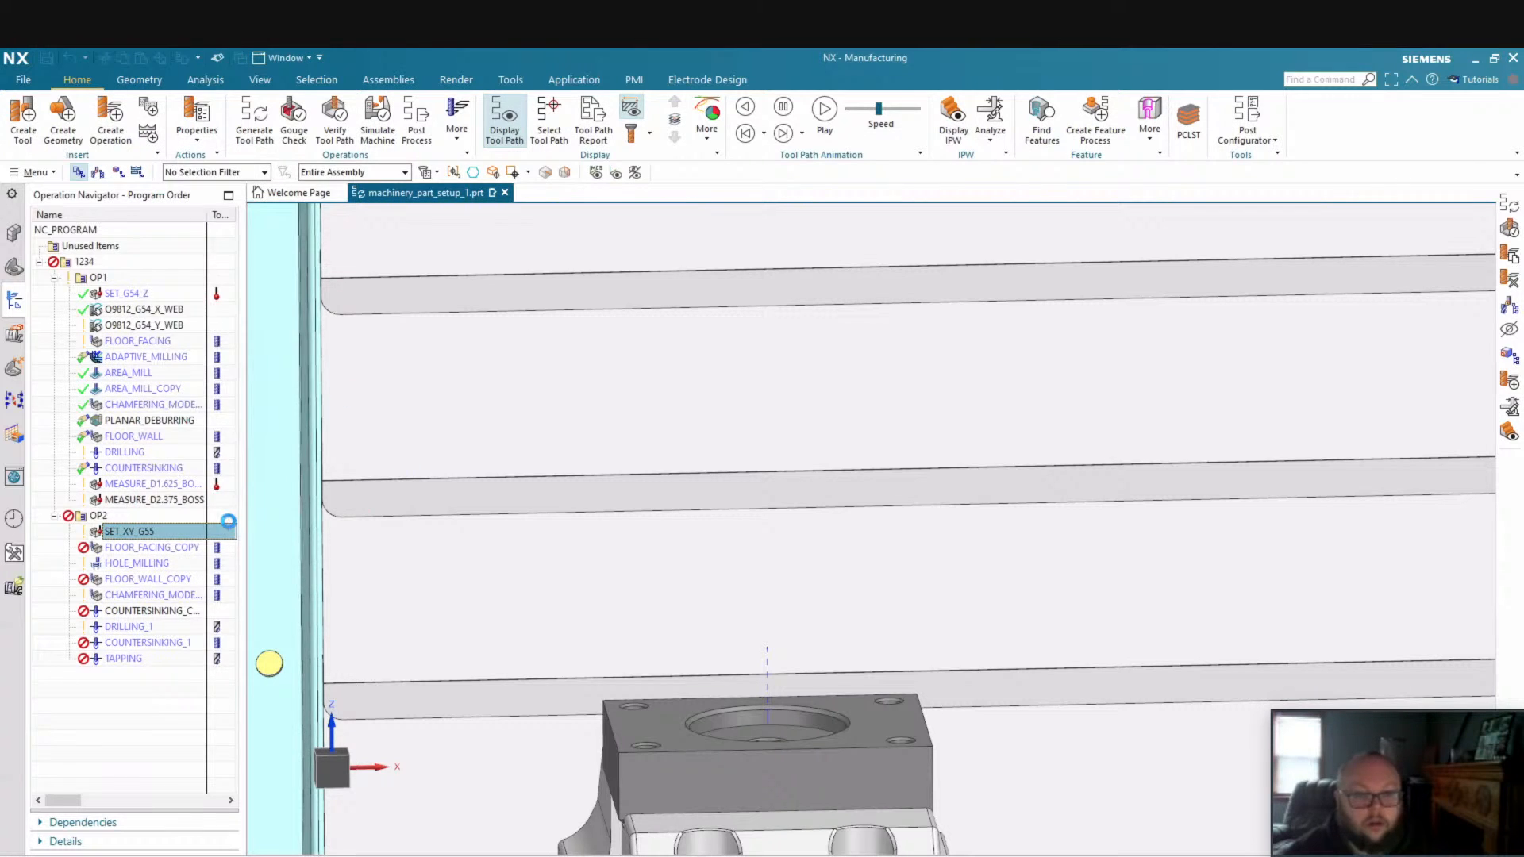
{"action": "middle_click", "coordinate": [201, 344]}
{"action": "middle_click", "coordinate": [423, 603]}
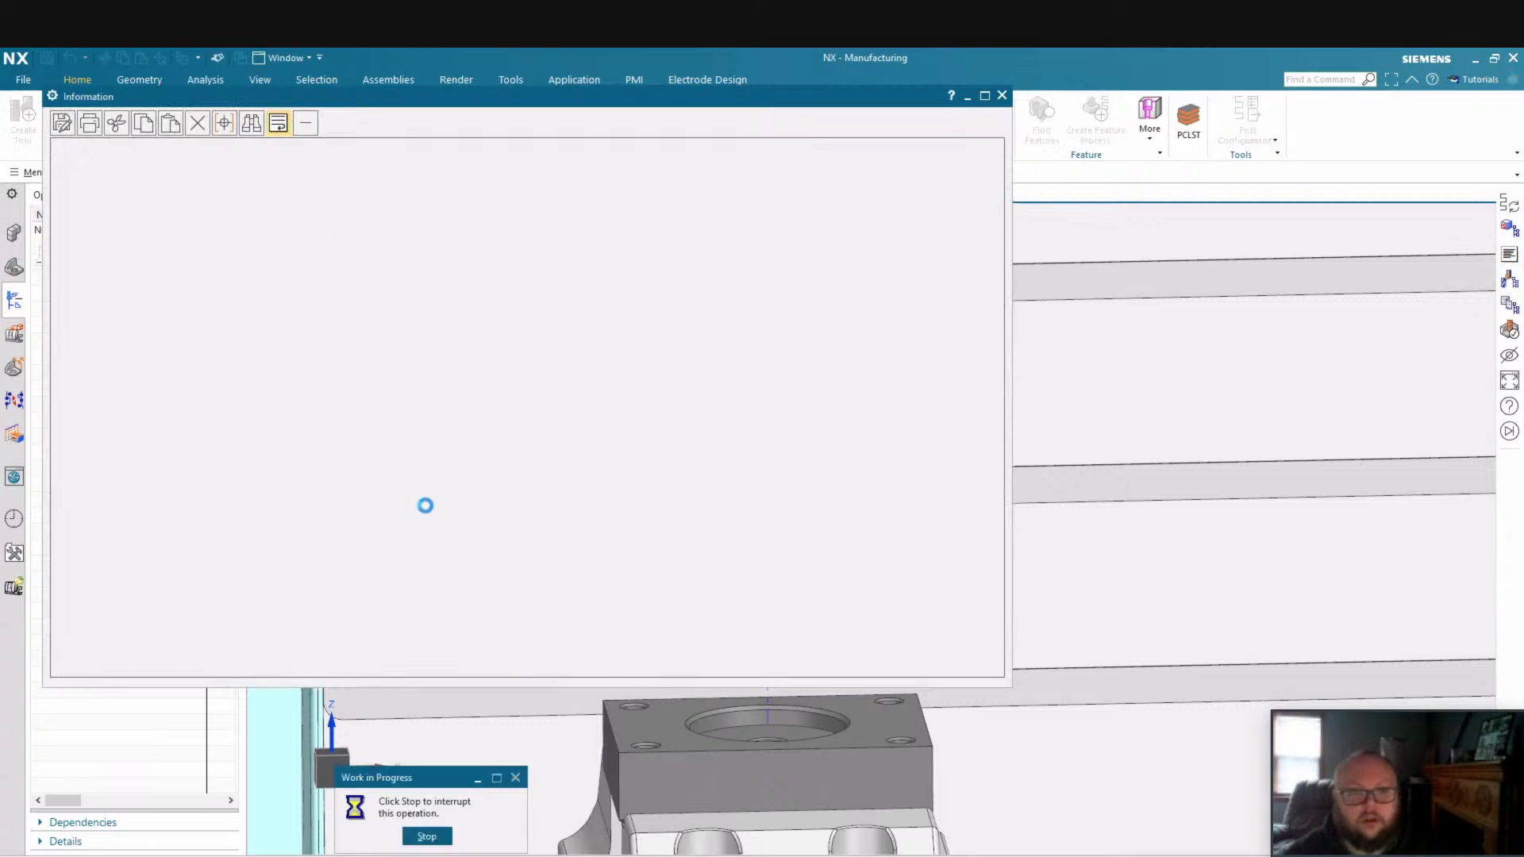
{"action": "scroll", "coordinate": [436, 496], "scroll_direction": "down", "scroll_amount": 2}
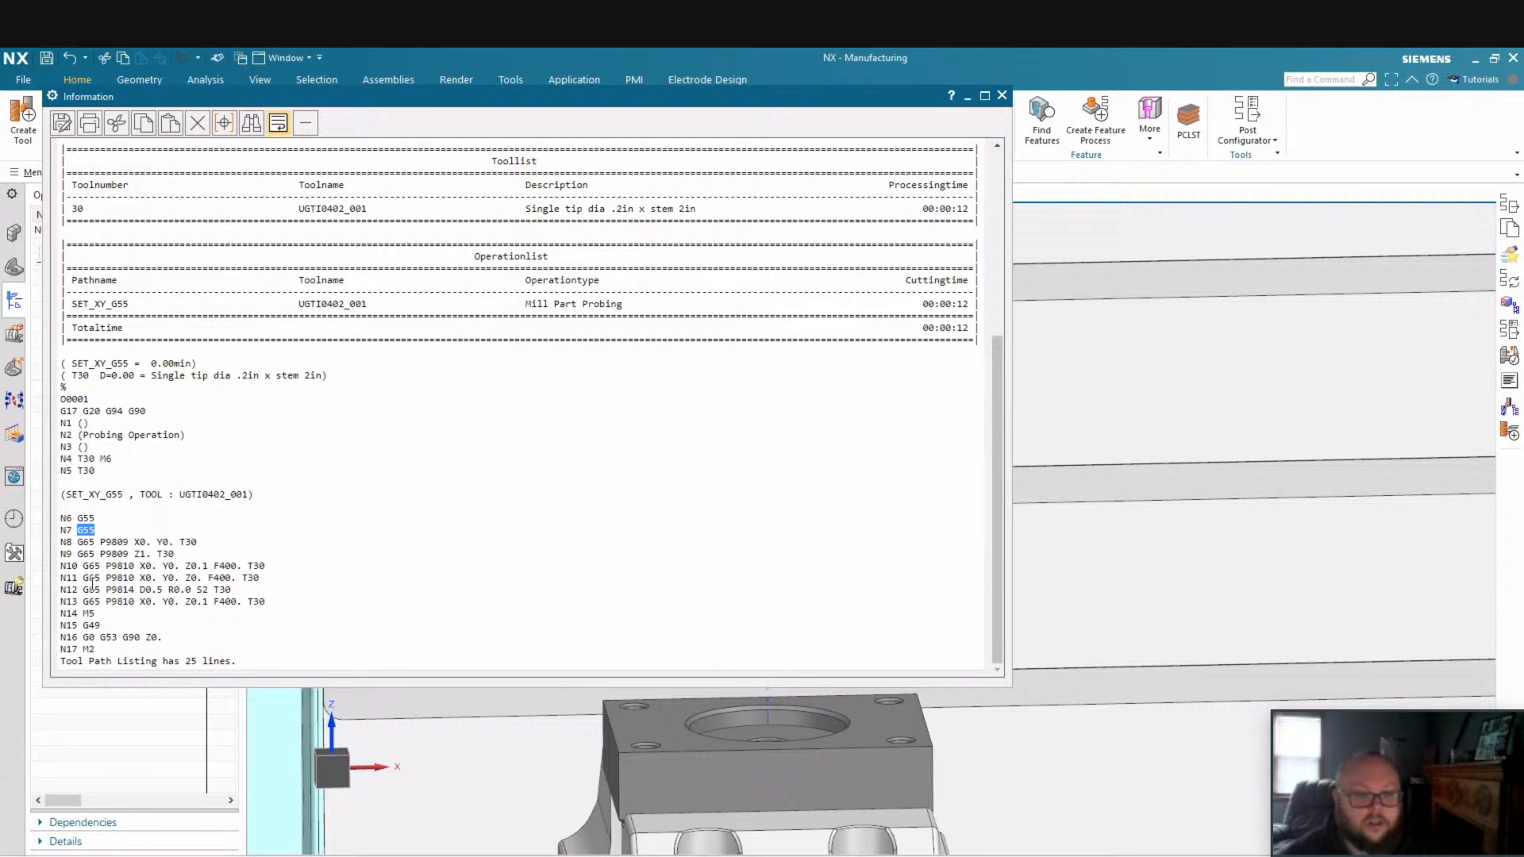
{"action": "left_click_drag", "start_coordinate": [107, 589], "coordinate": [228, 592]}
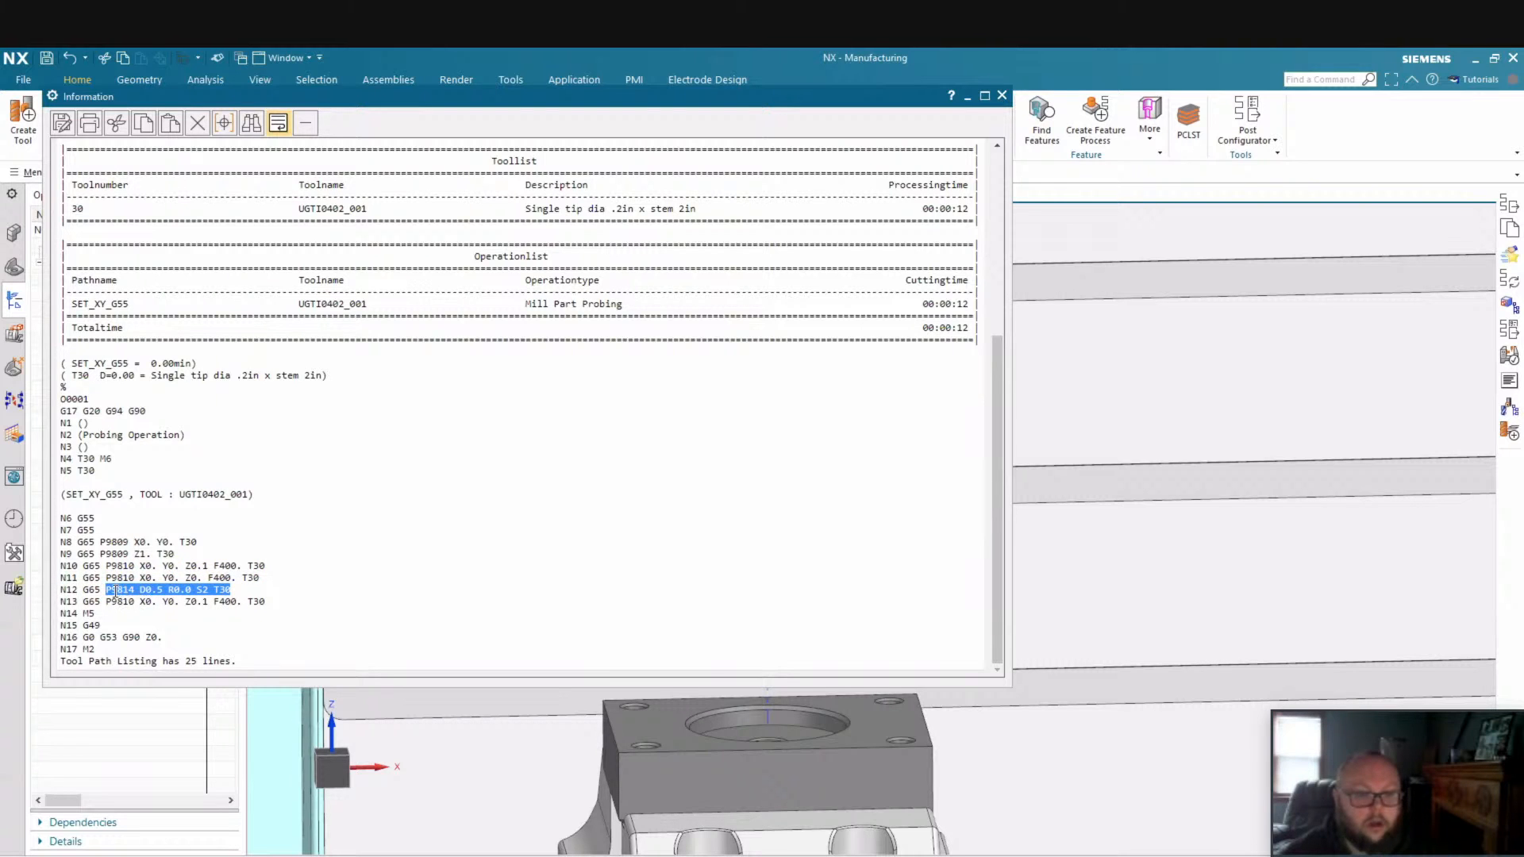
{"action": "left_click", "coordinate": [203, 589]}
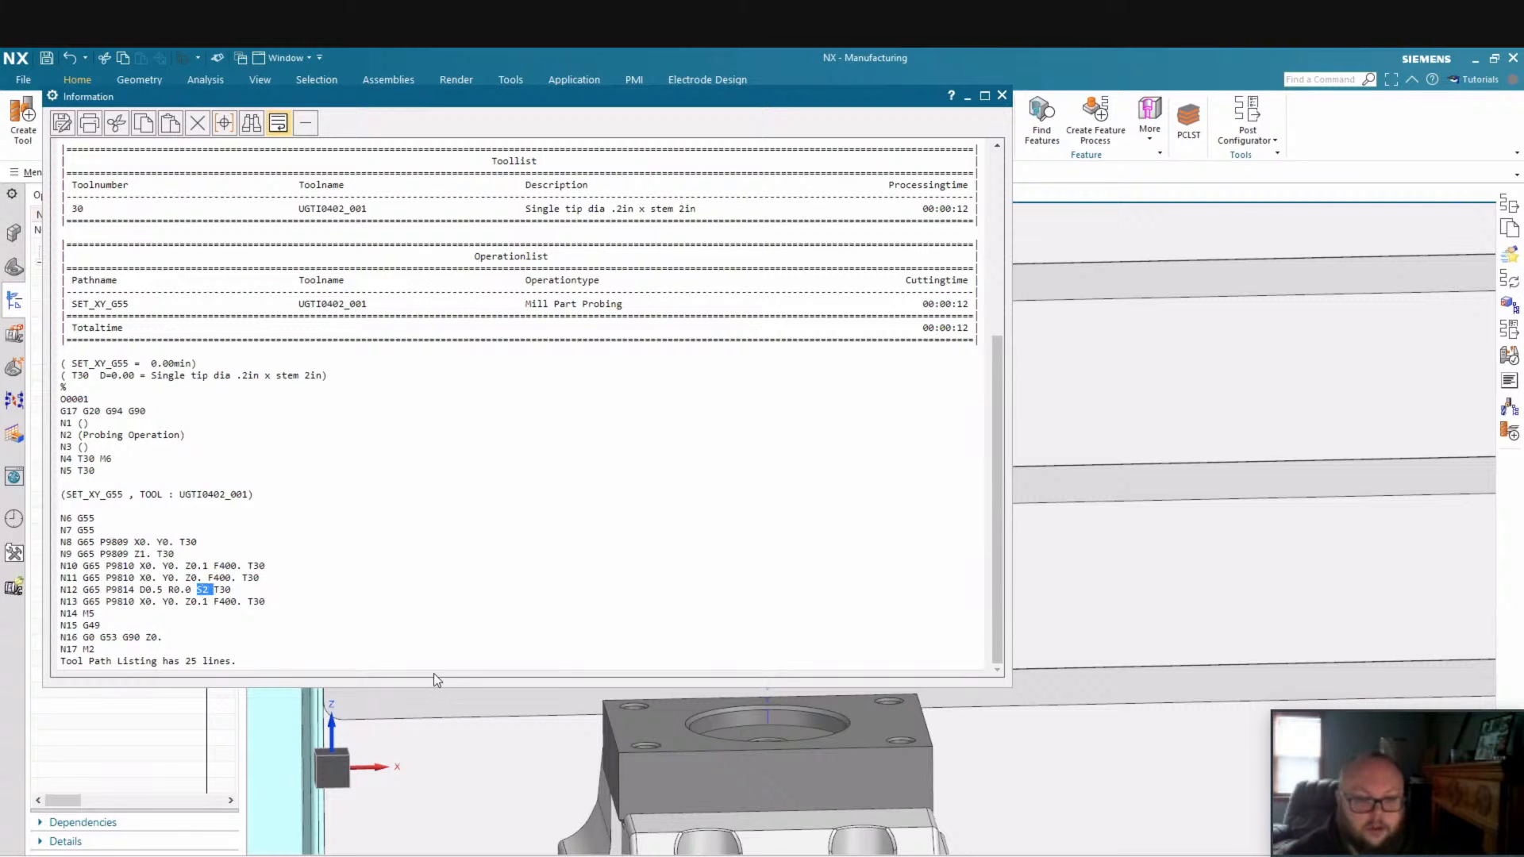
{"action": "left_click", "coordinate": [1002, 96]}
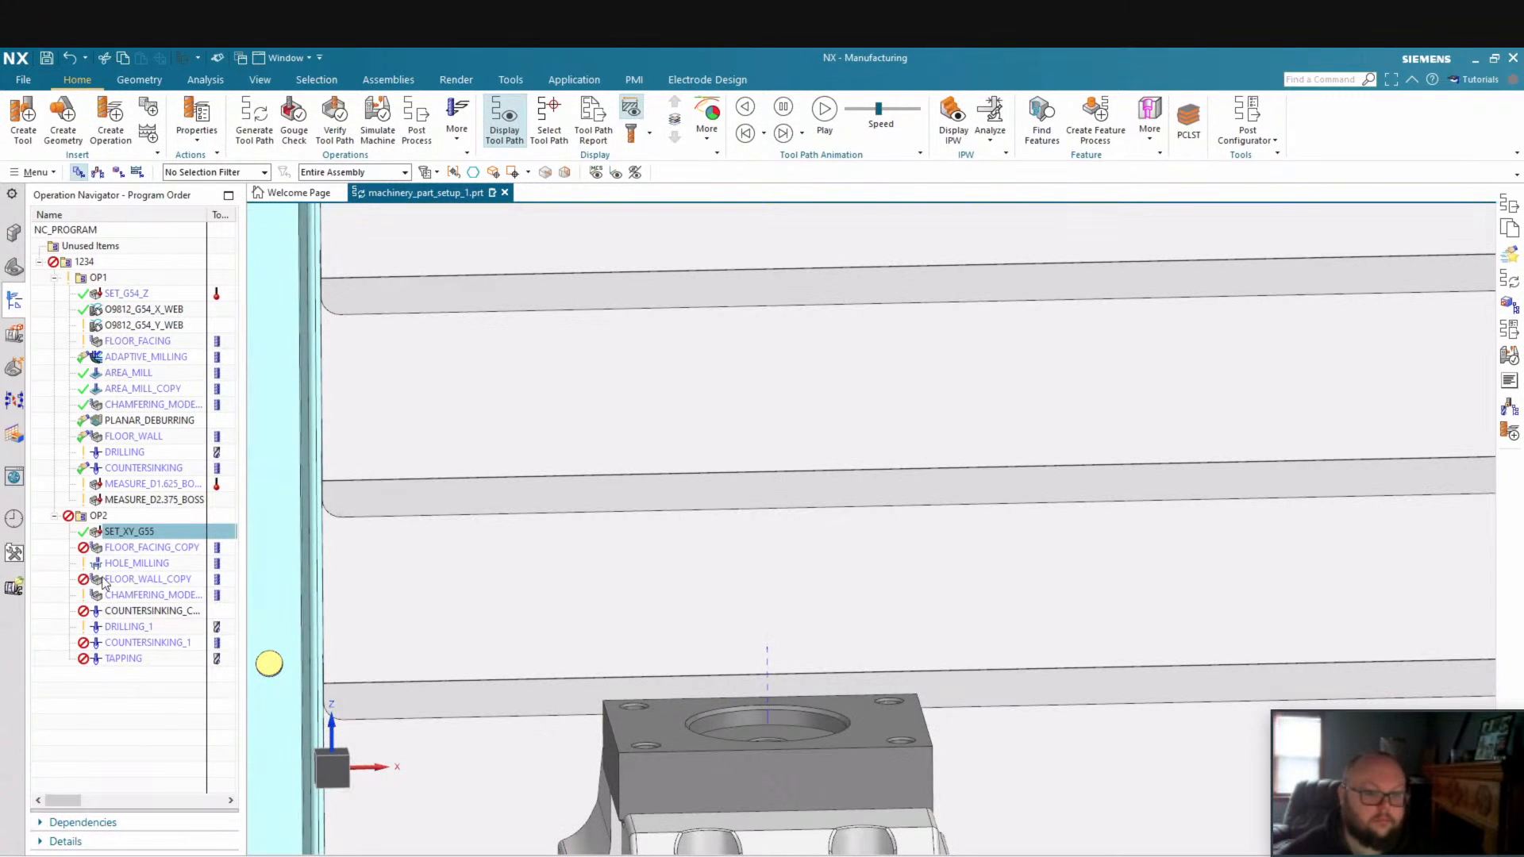
Approve all OP2 operations from FLOOR_FACING_COPY through TAPPING
{"action": "left_click", "coordinate": [138, 548]}
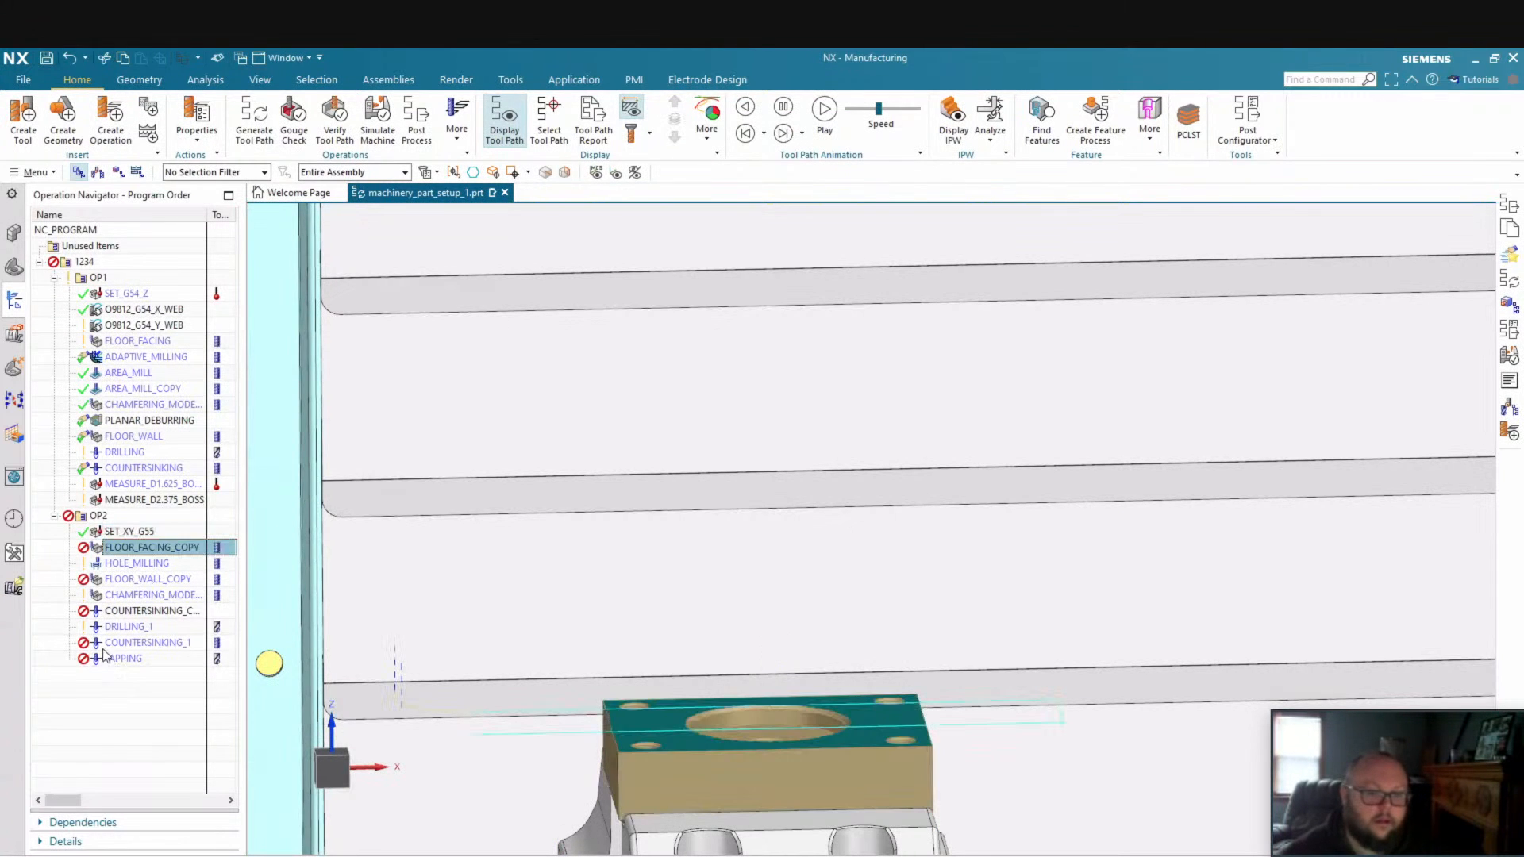
{"action": "right_click", "coordinate": [124, 660]}
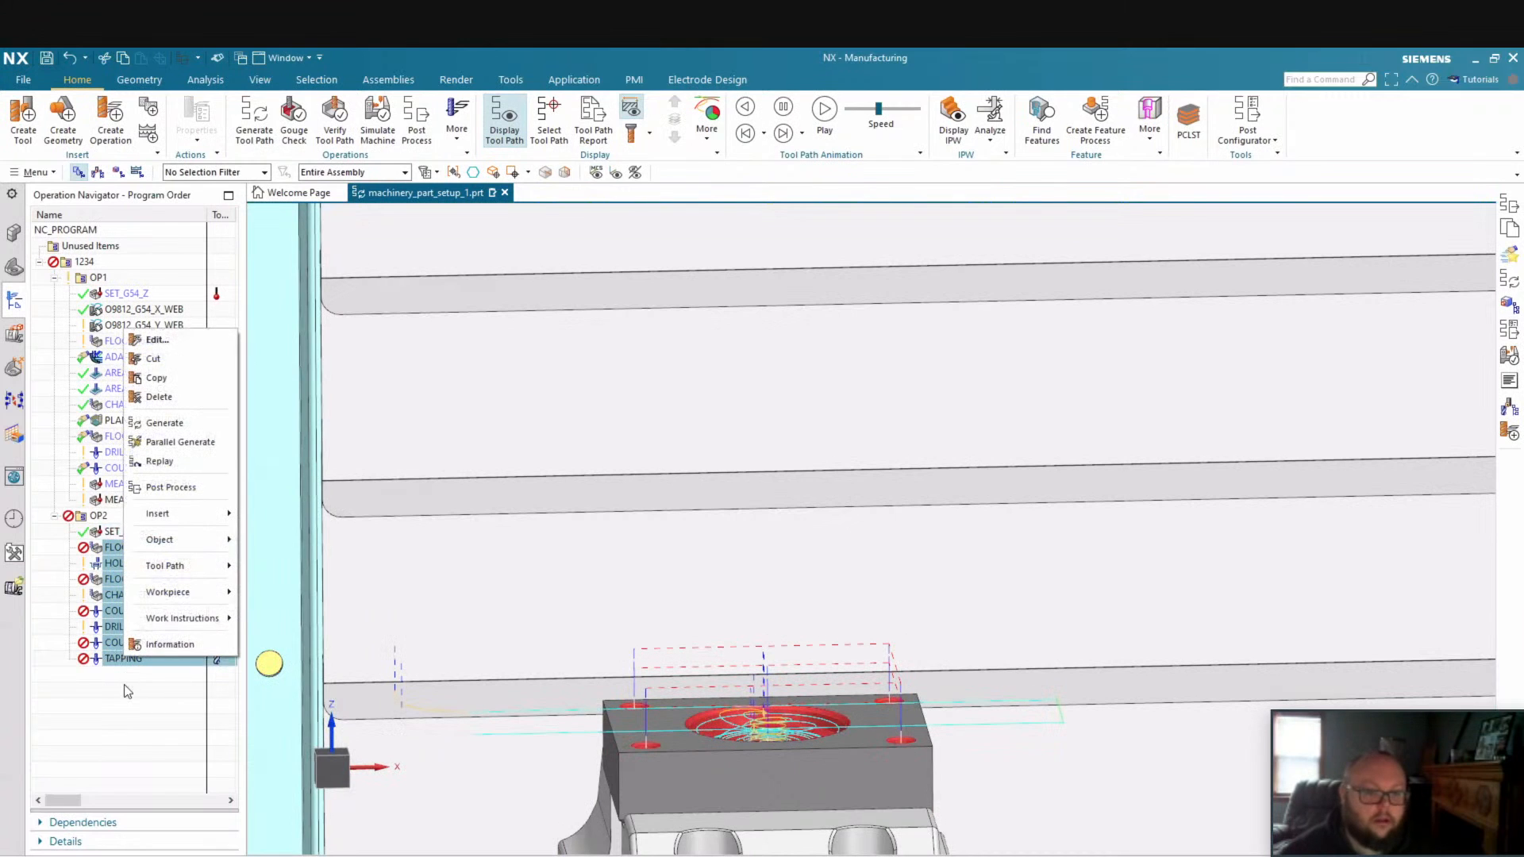
{"action": "mouse_move", "coordinate": [187, 540]}
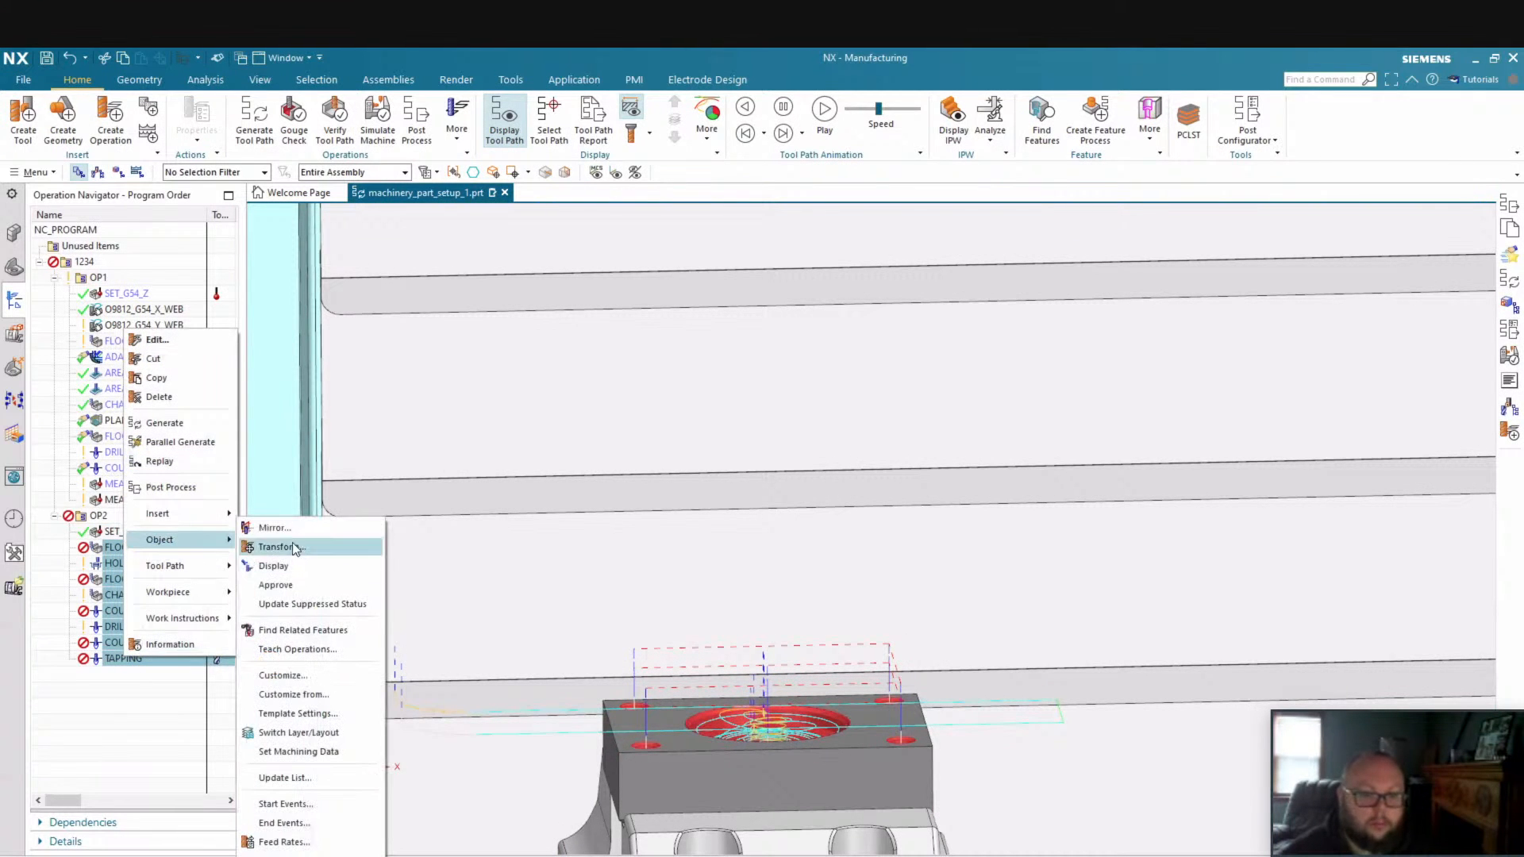
{"action": "left_click", "coordinate": [276, 585]}
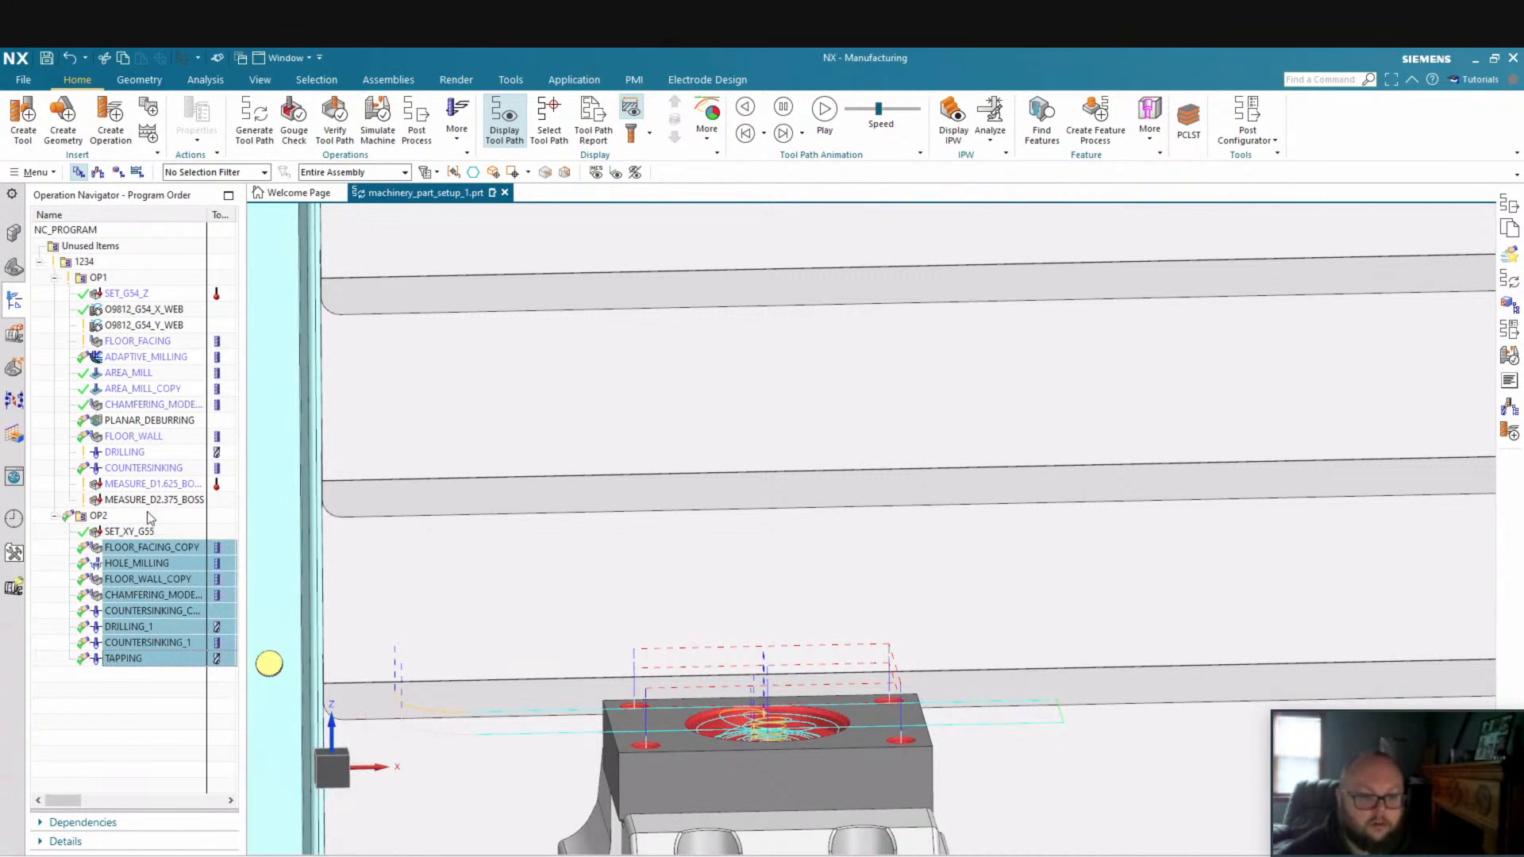
{"action": "scroll", "coordinate": [794, 539], "scroll_direction": "down", "scroll_amount": 4}
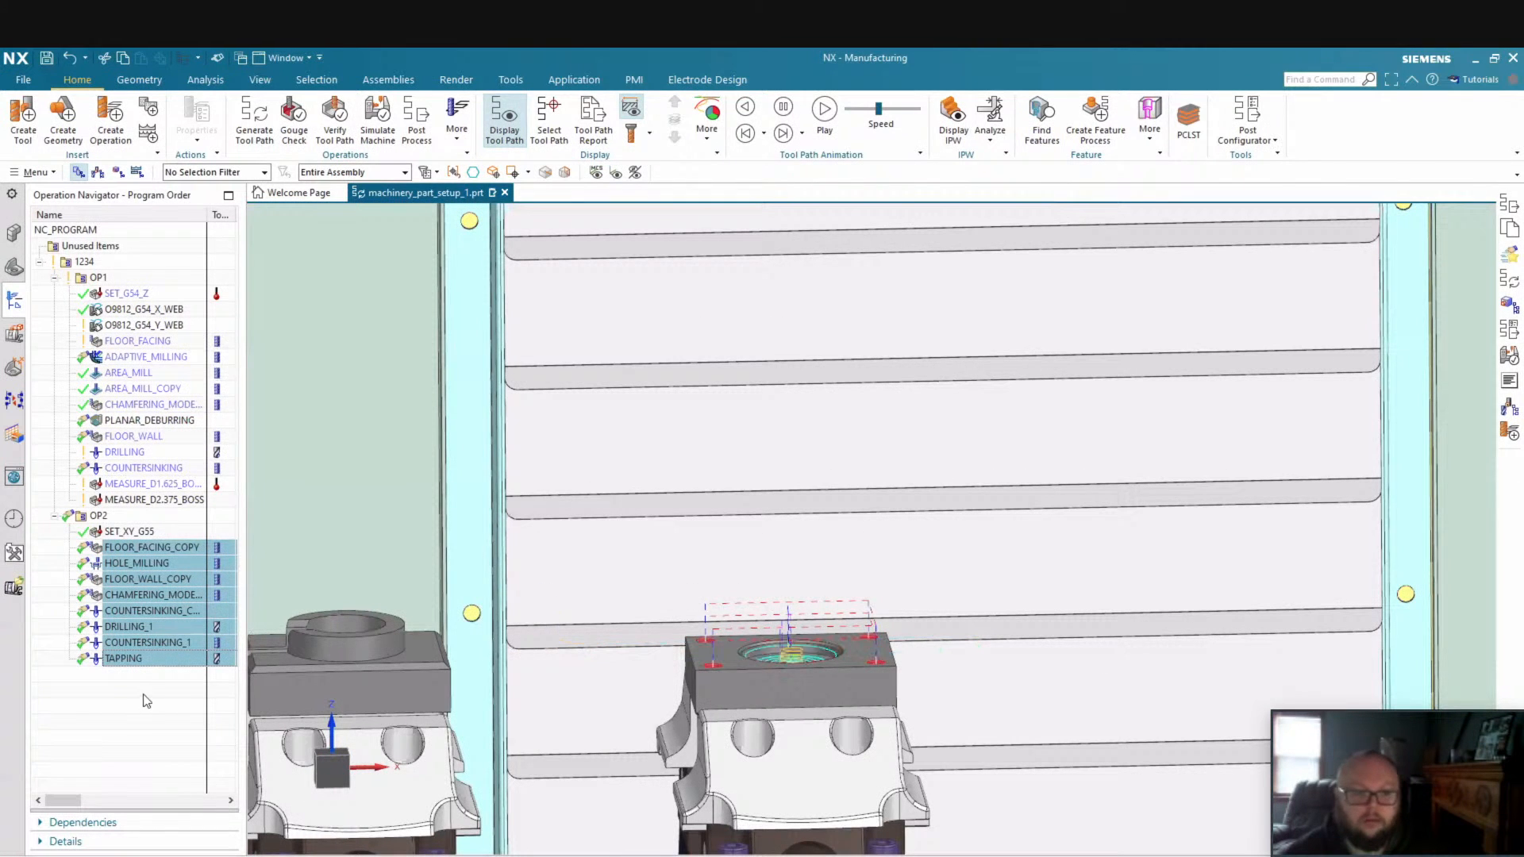
{"action": "left_click", "coordinate": [146, 701]}
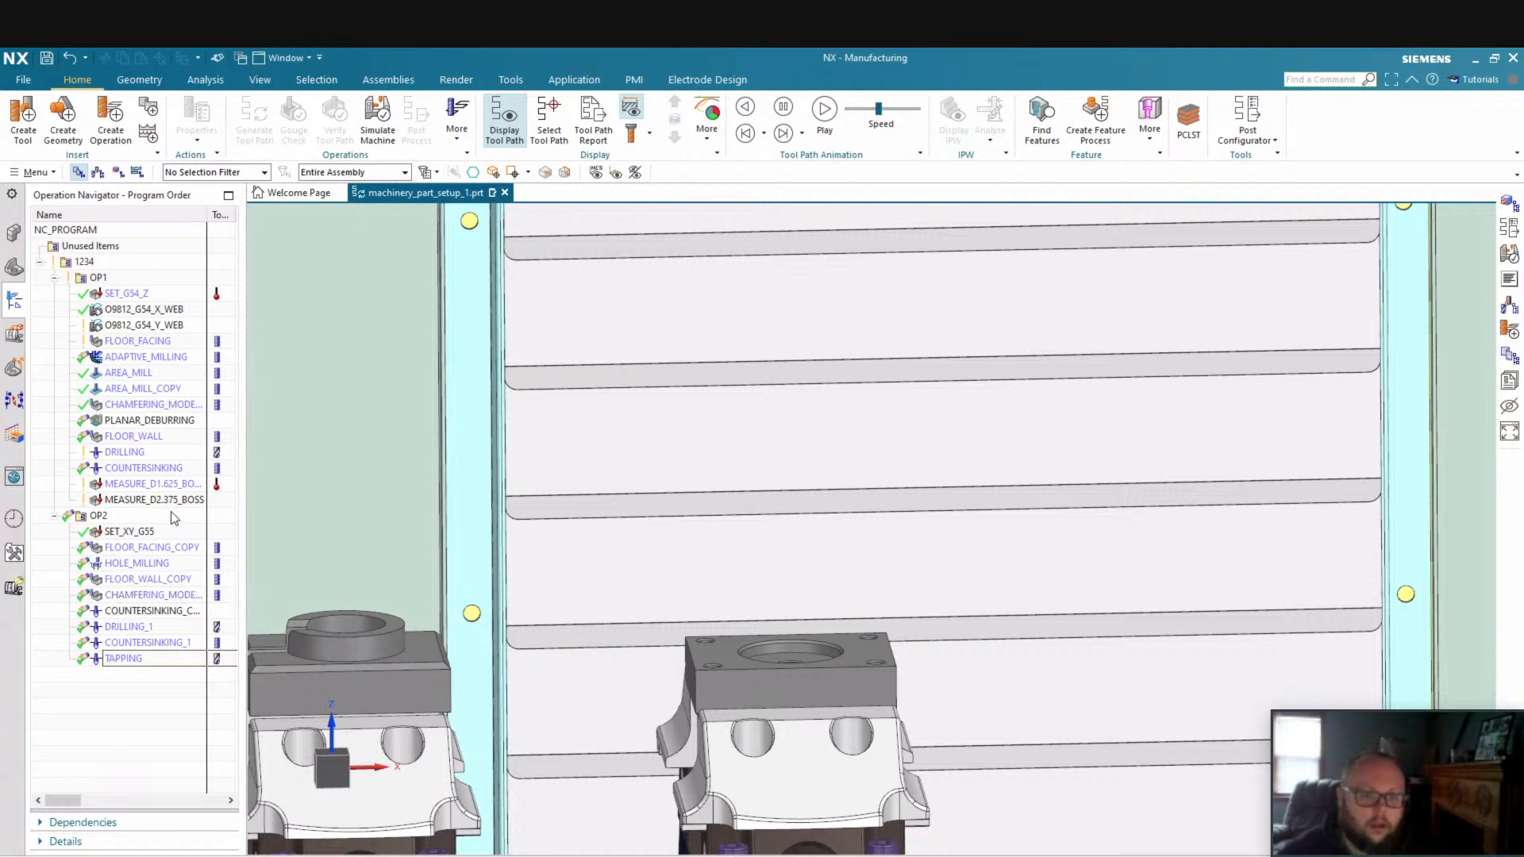
{"action": "scroll", "coordinate": [823, 664], "scroll_direction": "up", "scroll_amount": 3}
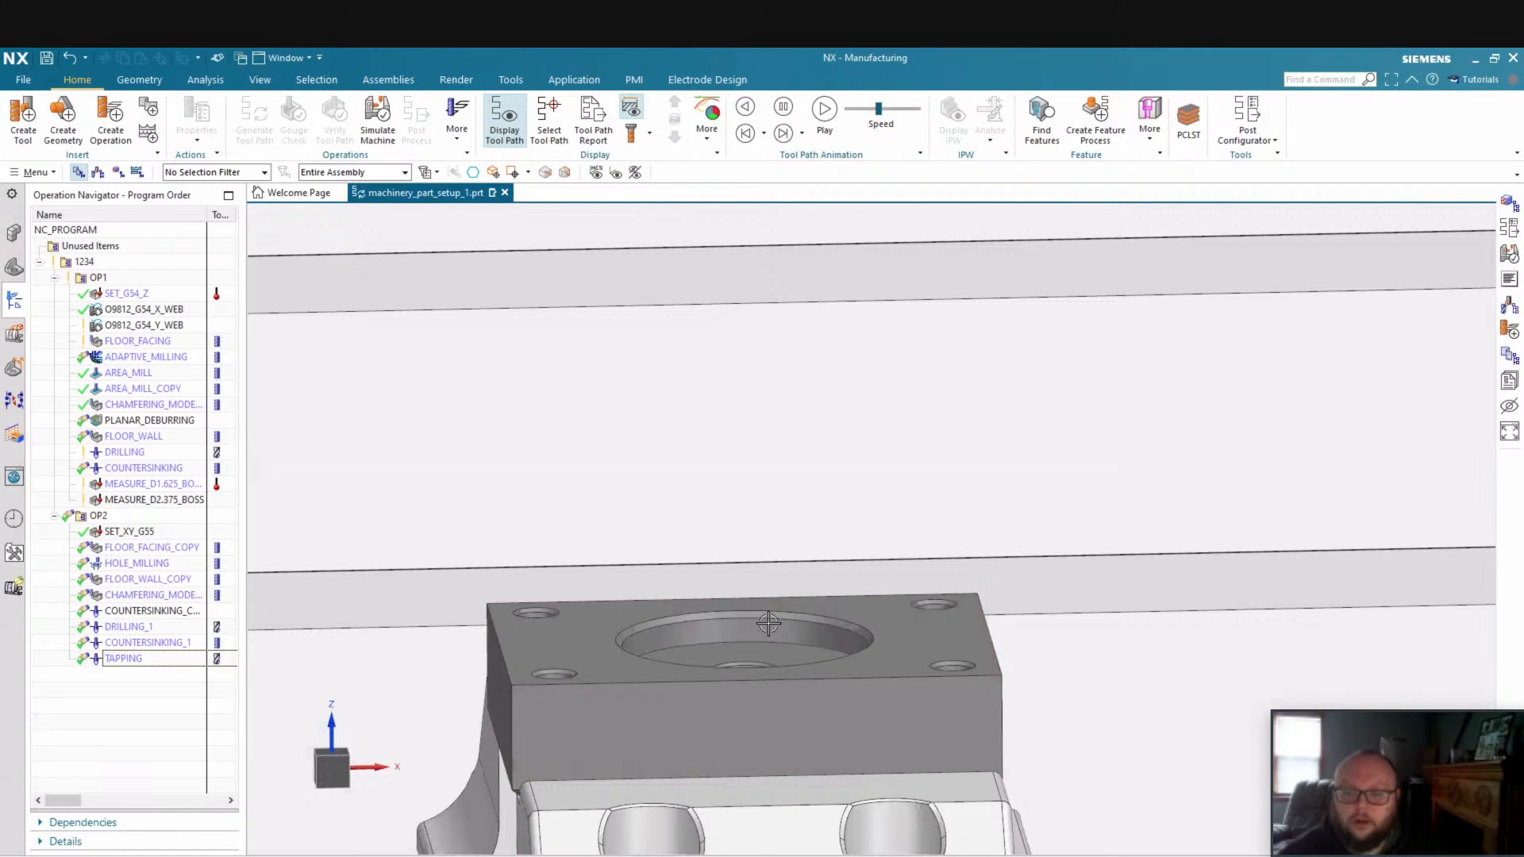
{"action": "scroll", "coordinate": [689, 638], "scroll_direction": "down", "scroll_amount": 1}
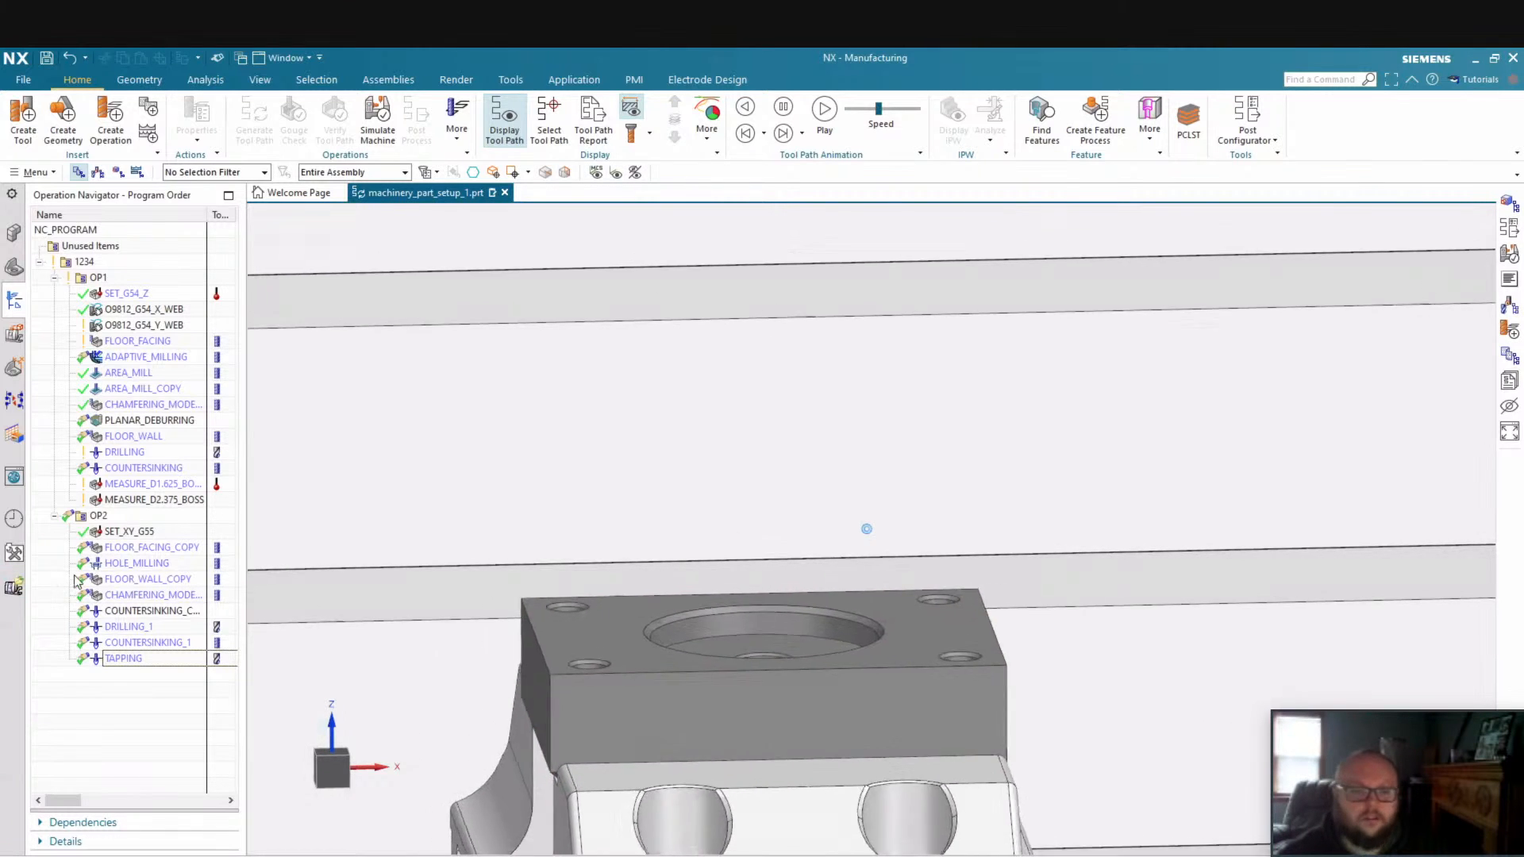
Copy the SET_XY_G55 probing operation and paste the copy after TAPPING at the end of OP2
{"action": "left_click", "coordinate": [150, 485]}
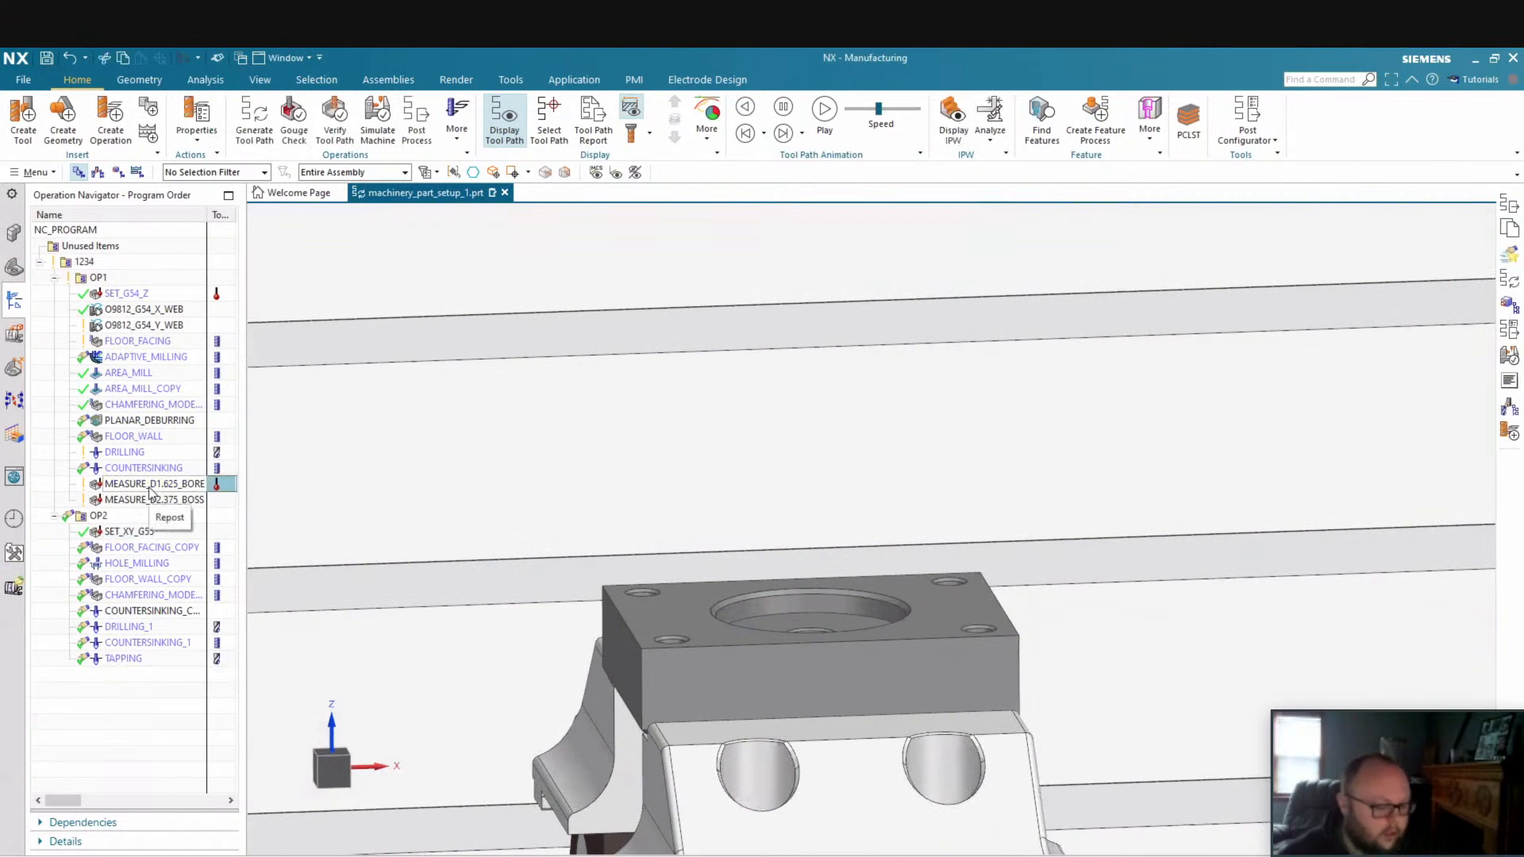
{"action": "right_click", "coordinate": [136, 533]}
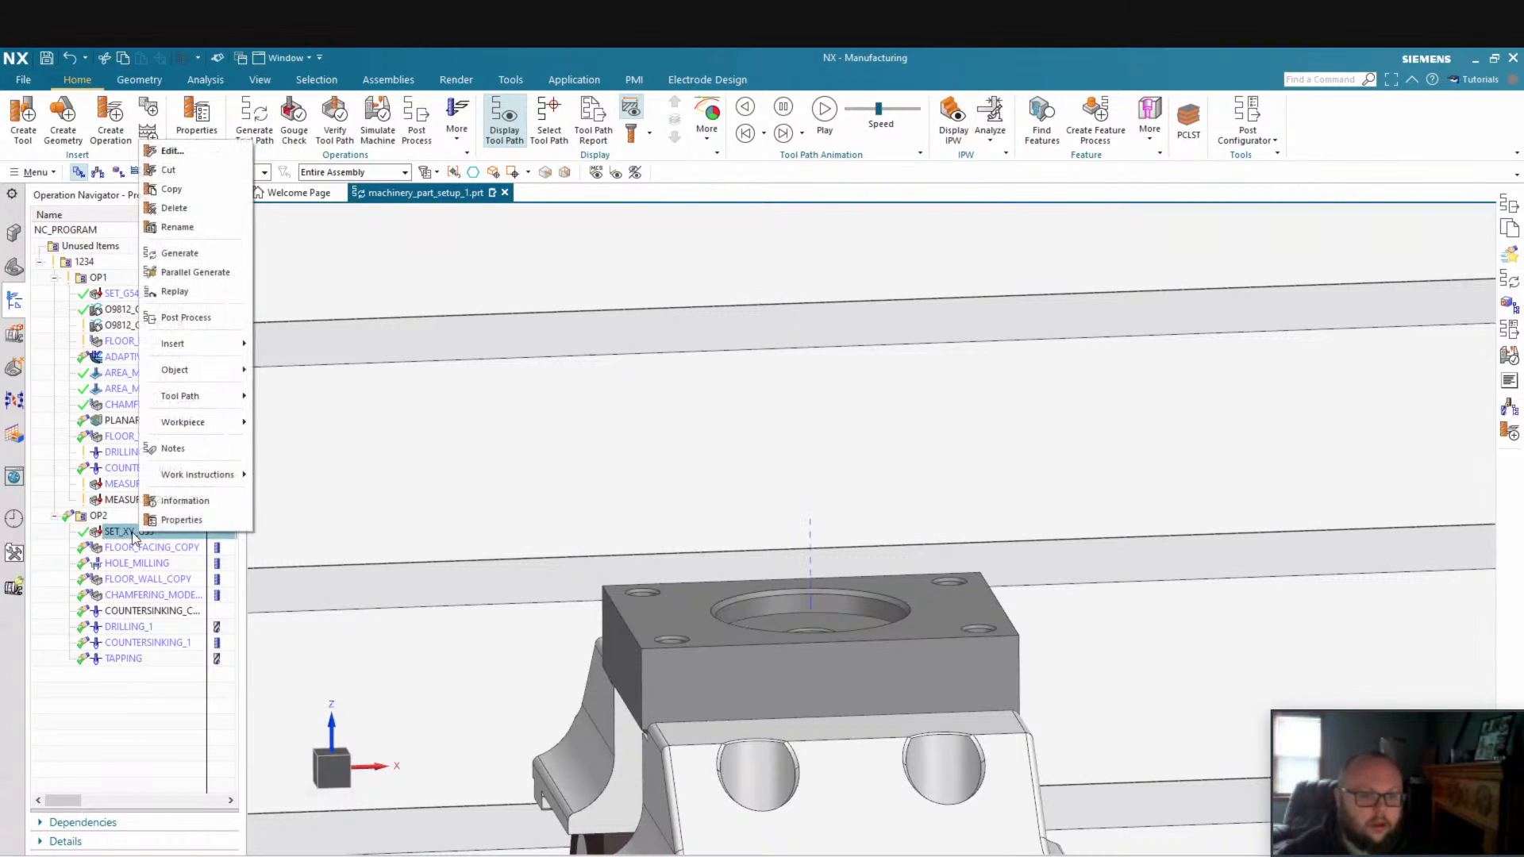
{"action": "left_click", "coordinate": [195, 190]}
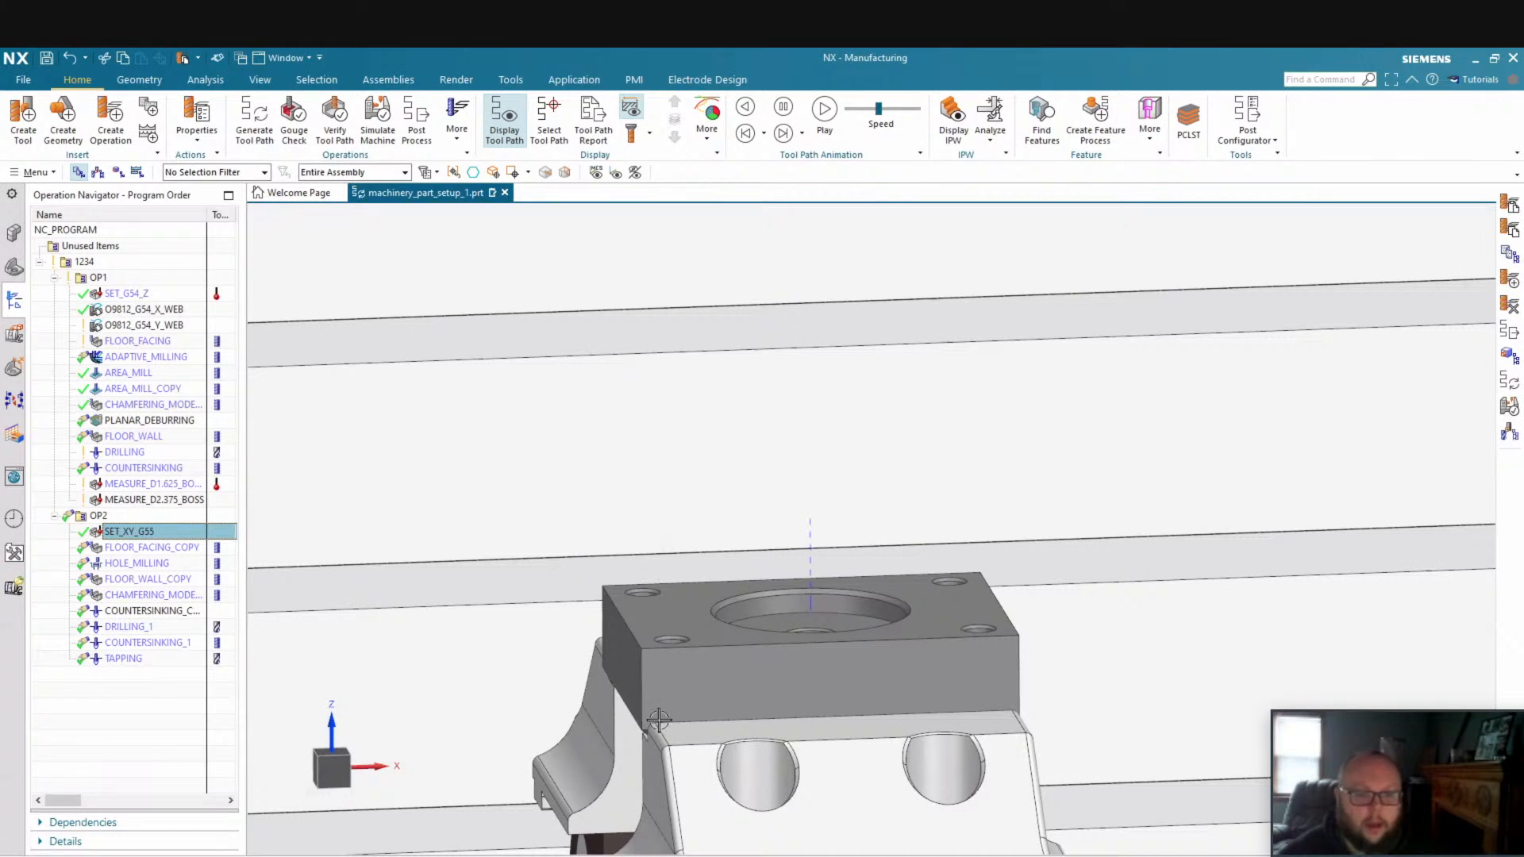
{"action": "right_click", "coordinate": [145, 659]}
{"action": "left_click", "coordinate": [167, 315]}
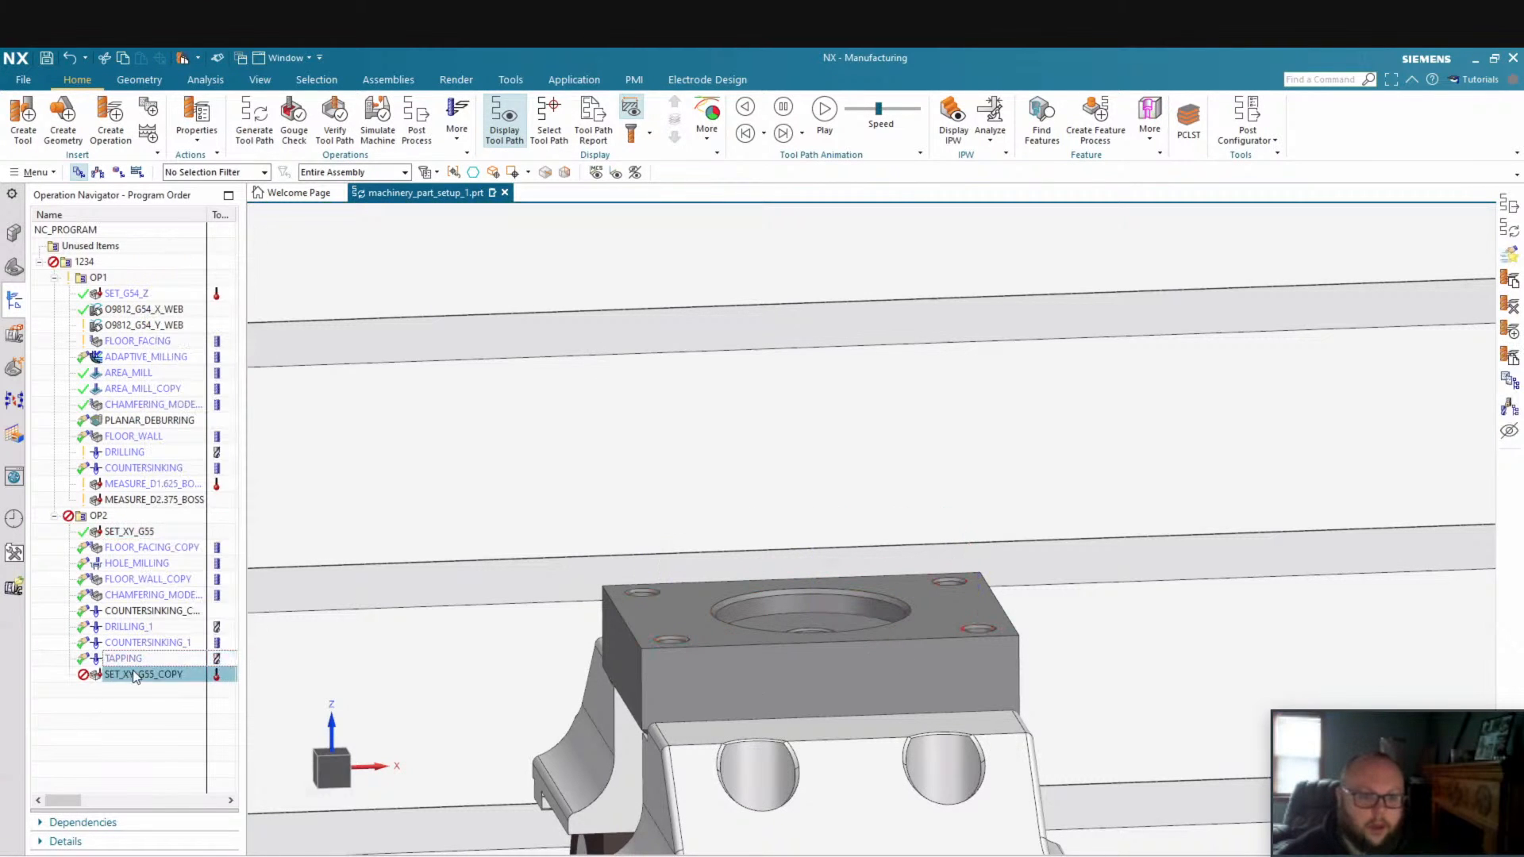
Rename the copied probing operation as measure_D2.0_bore
{"action": "left_click", "coordinate": [127, 676]}
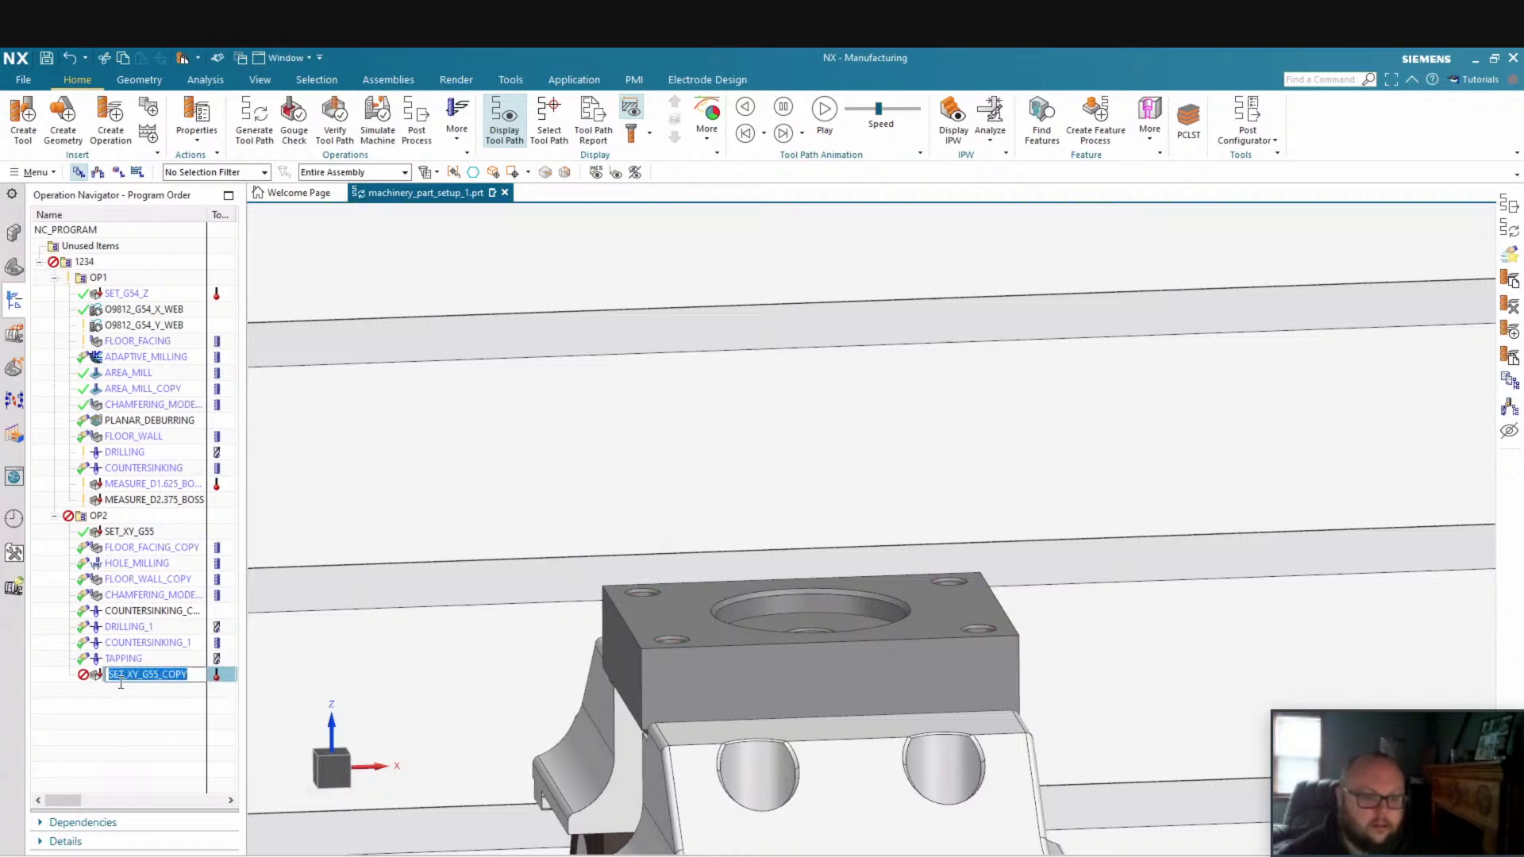
{"action": "type", "text": "measure_D2.0_bore"}
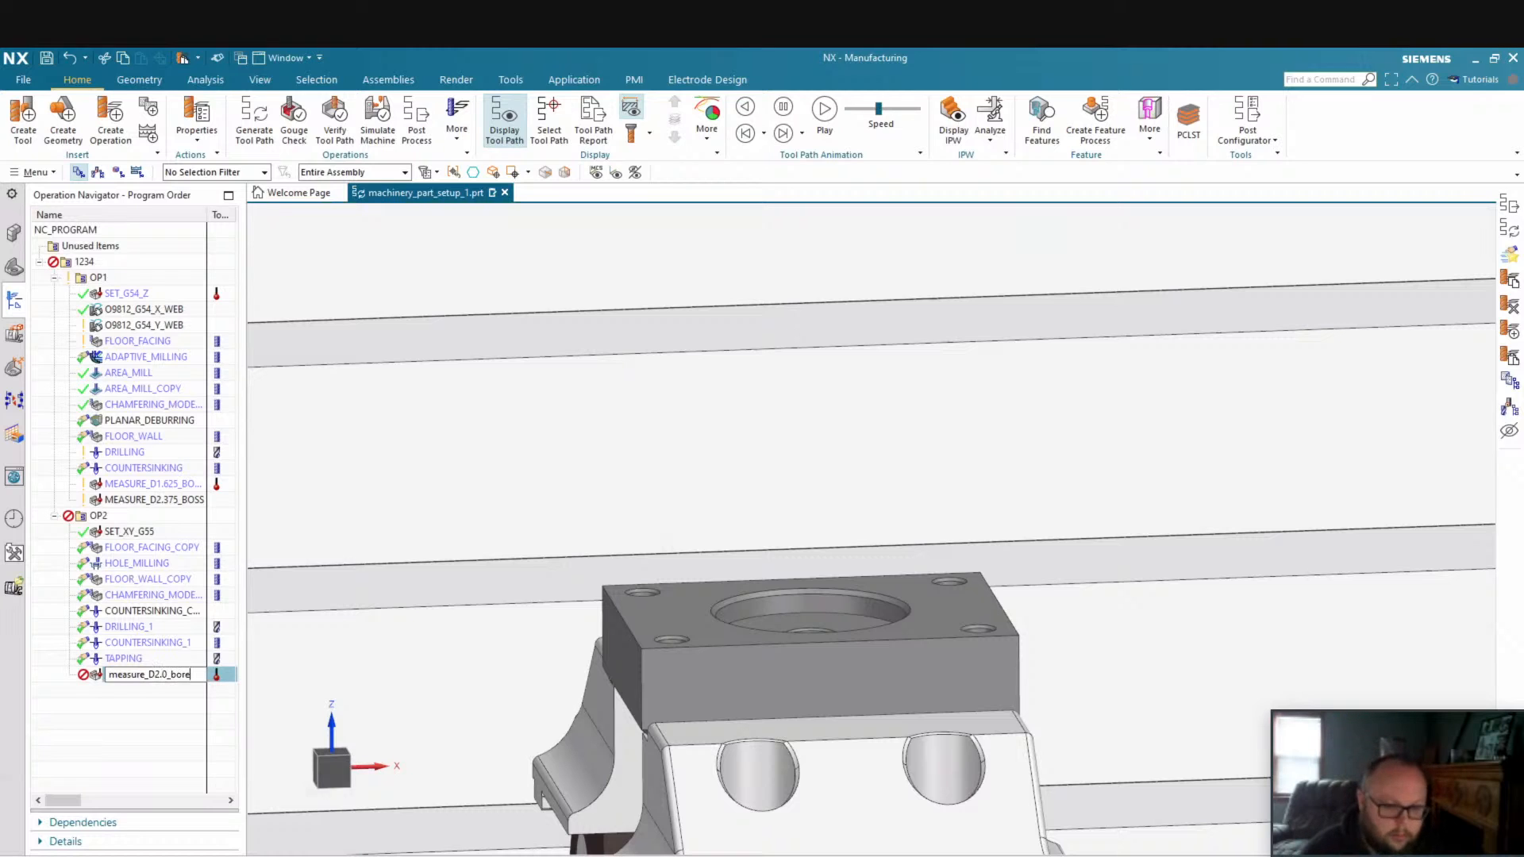
{"action": "key", "text": "Return"}
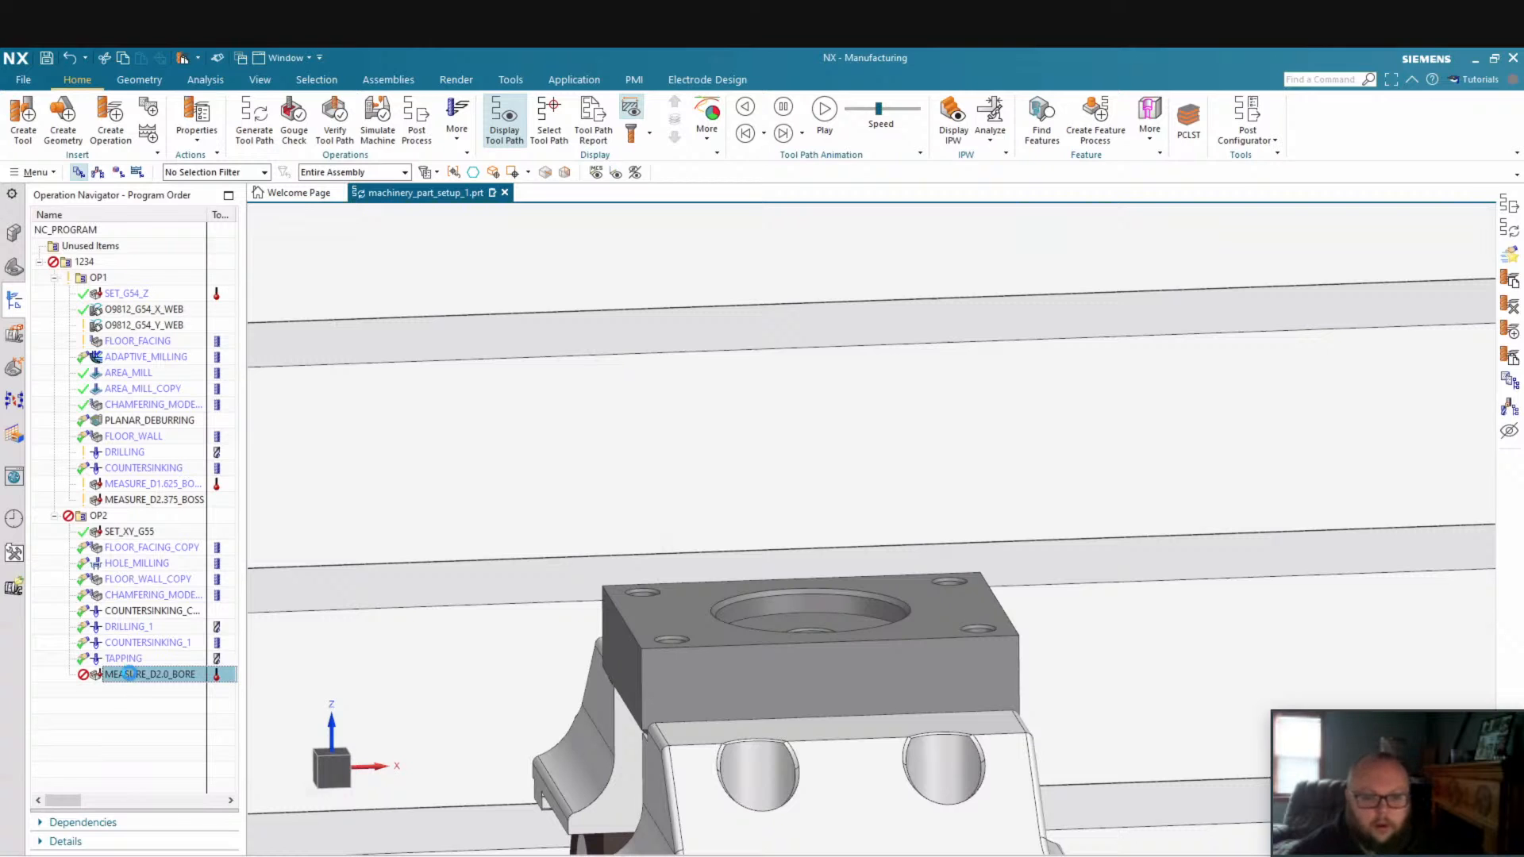
Edit MEASURE_D2.0_BORE's Probe_Cylinder sub-operation to use the Cylinder method on the inner face of the OP2 part's large bore
{"action": "double_click", "coordinate": [133, 674]}
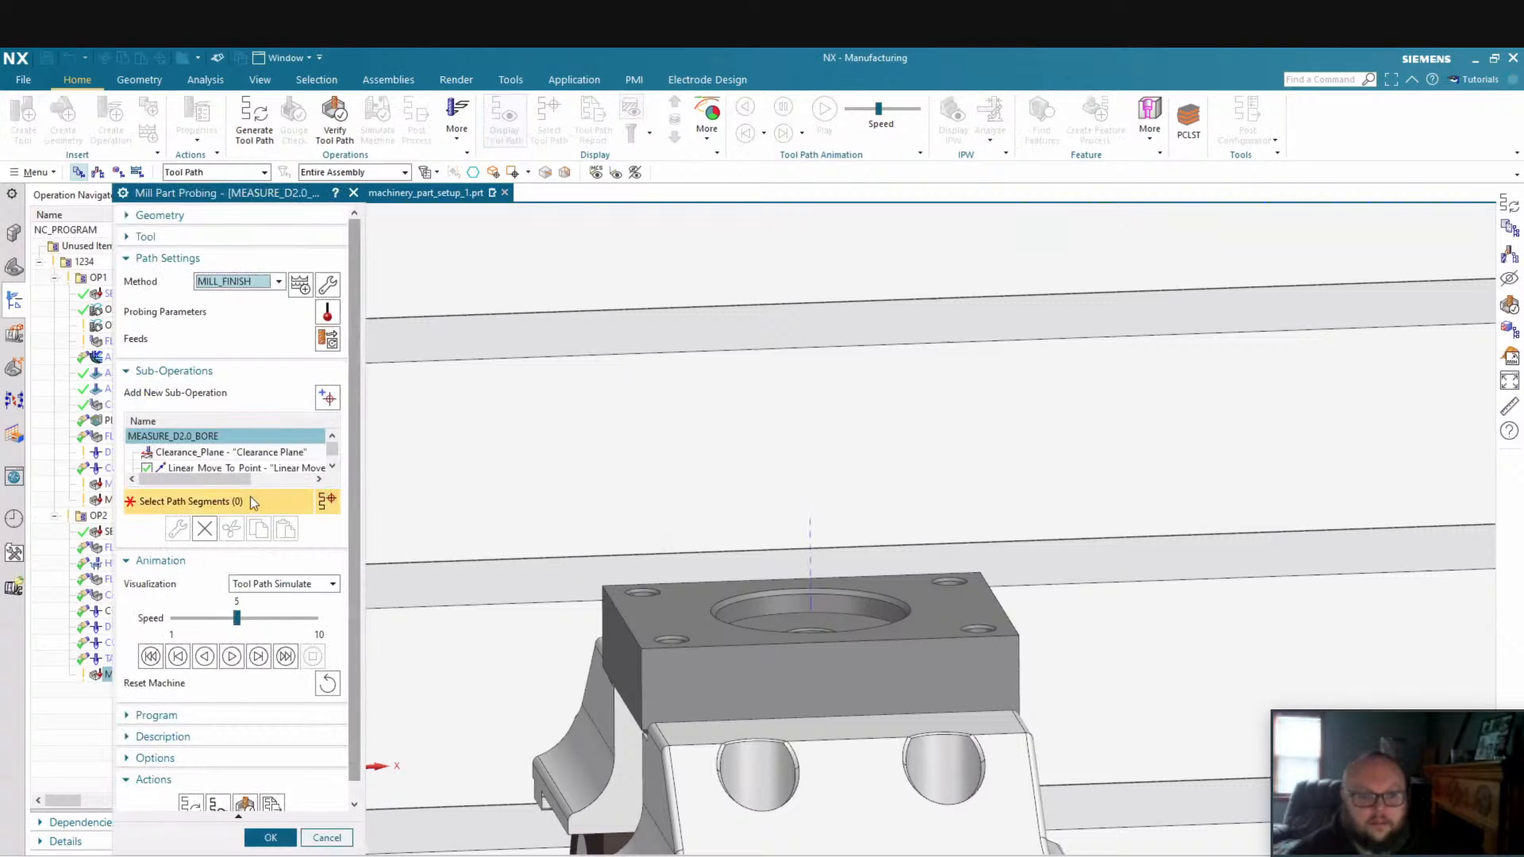
{"action": "scroll", "coordinate": [258, 462], "scroll_direction": "down", "scroll_amount": 1}
{"action": "left_click", "coordinate": [200, 454]}
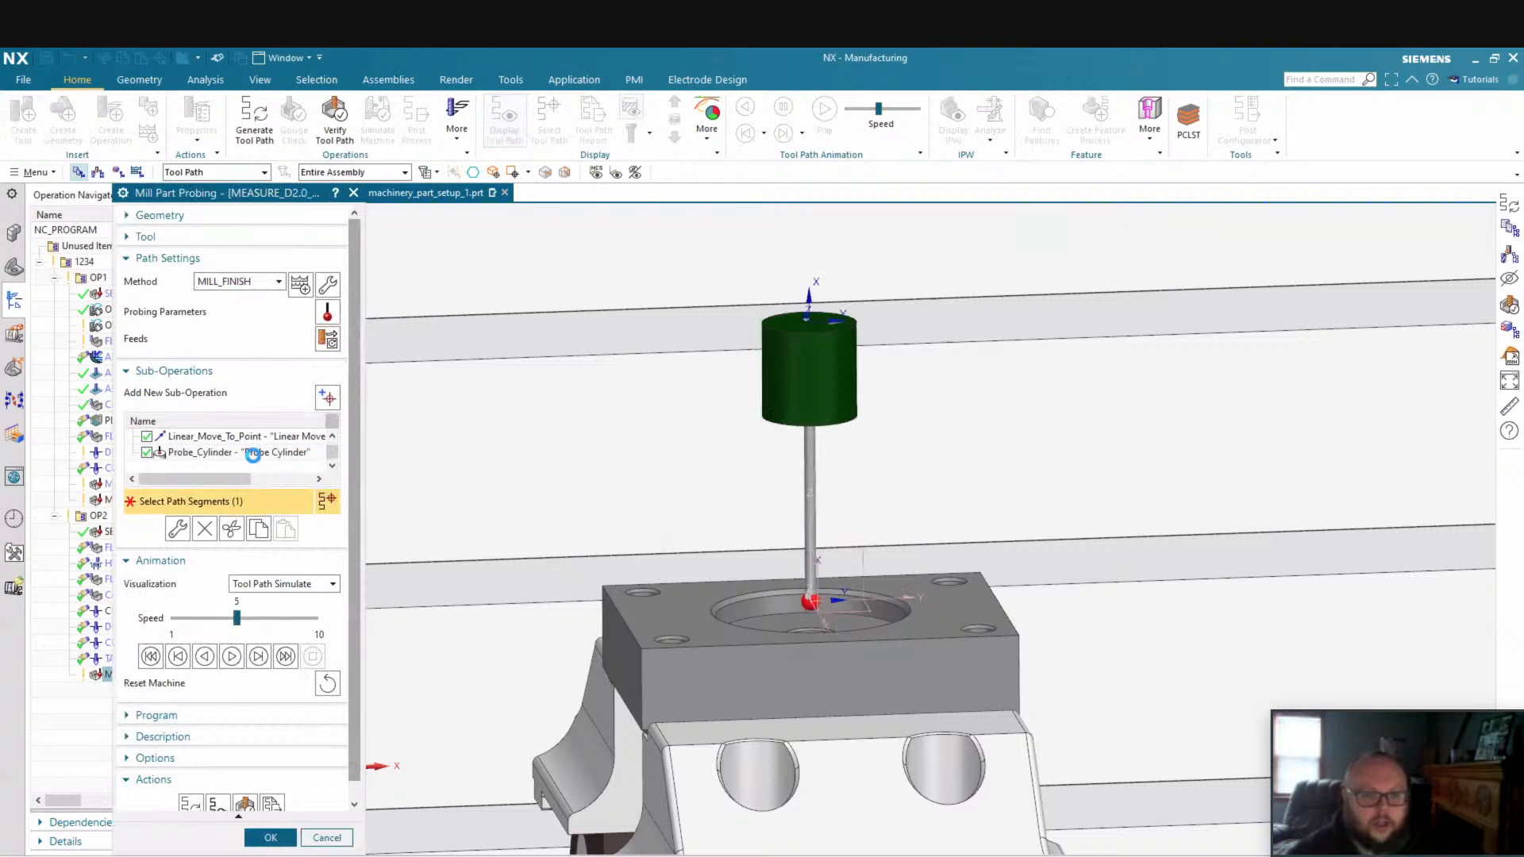
{"action": "double_click", "coordinate": [193, 453]}
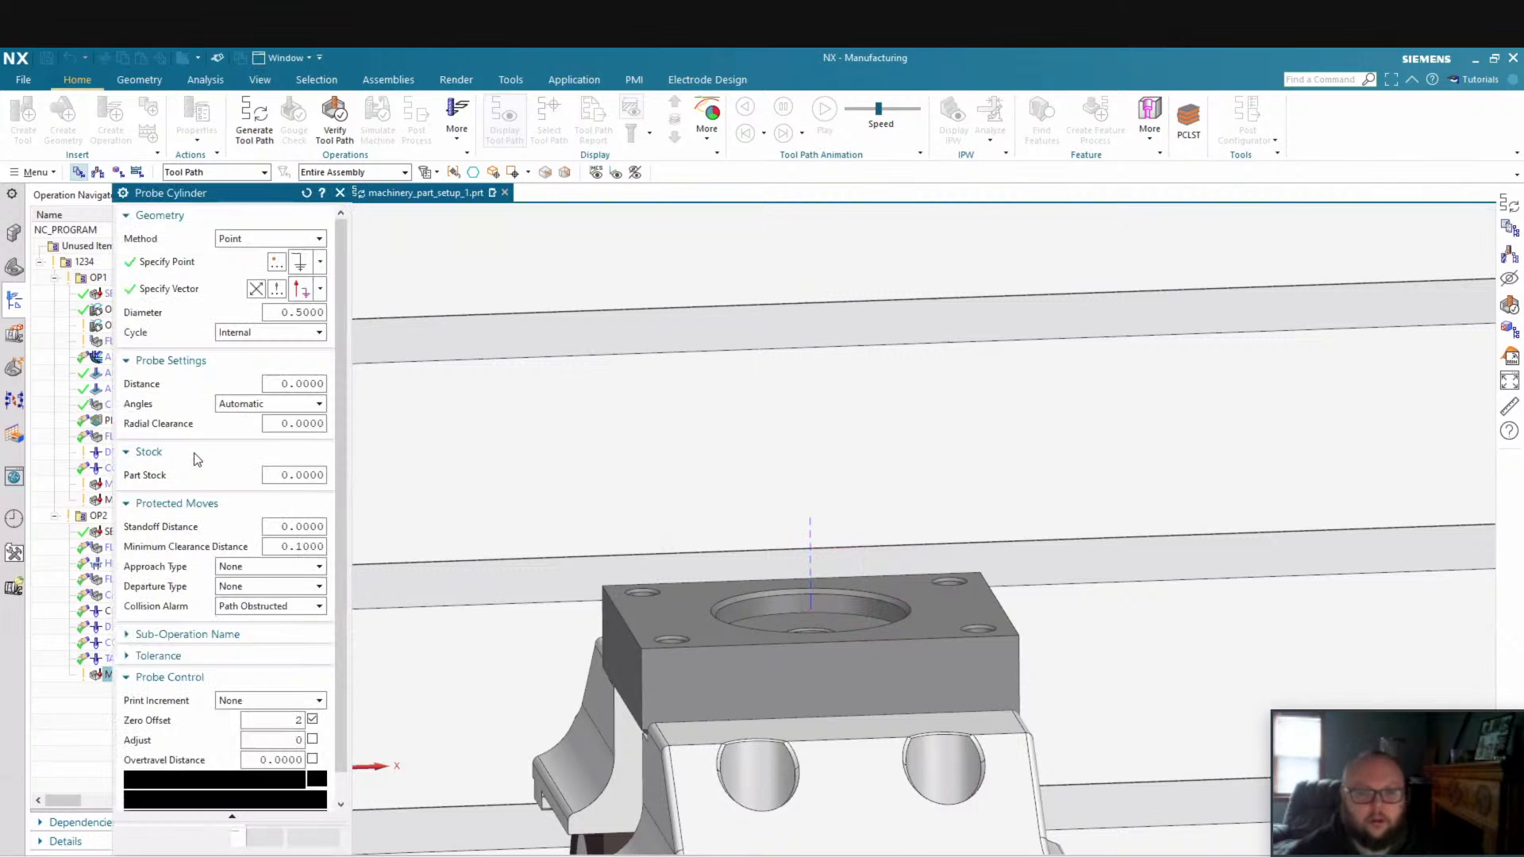
{"action": "left_click", "coordinate": [302, 240]}
{"action": "left_click", "coordinate": [248, 255]}
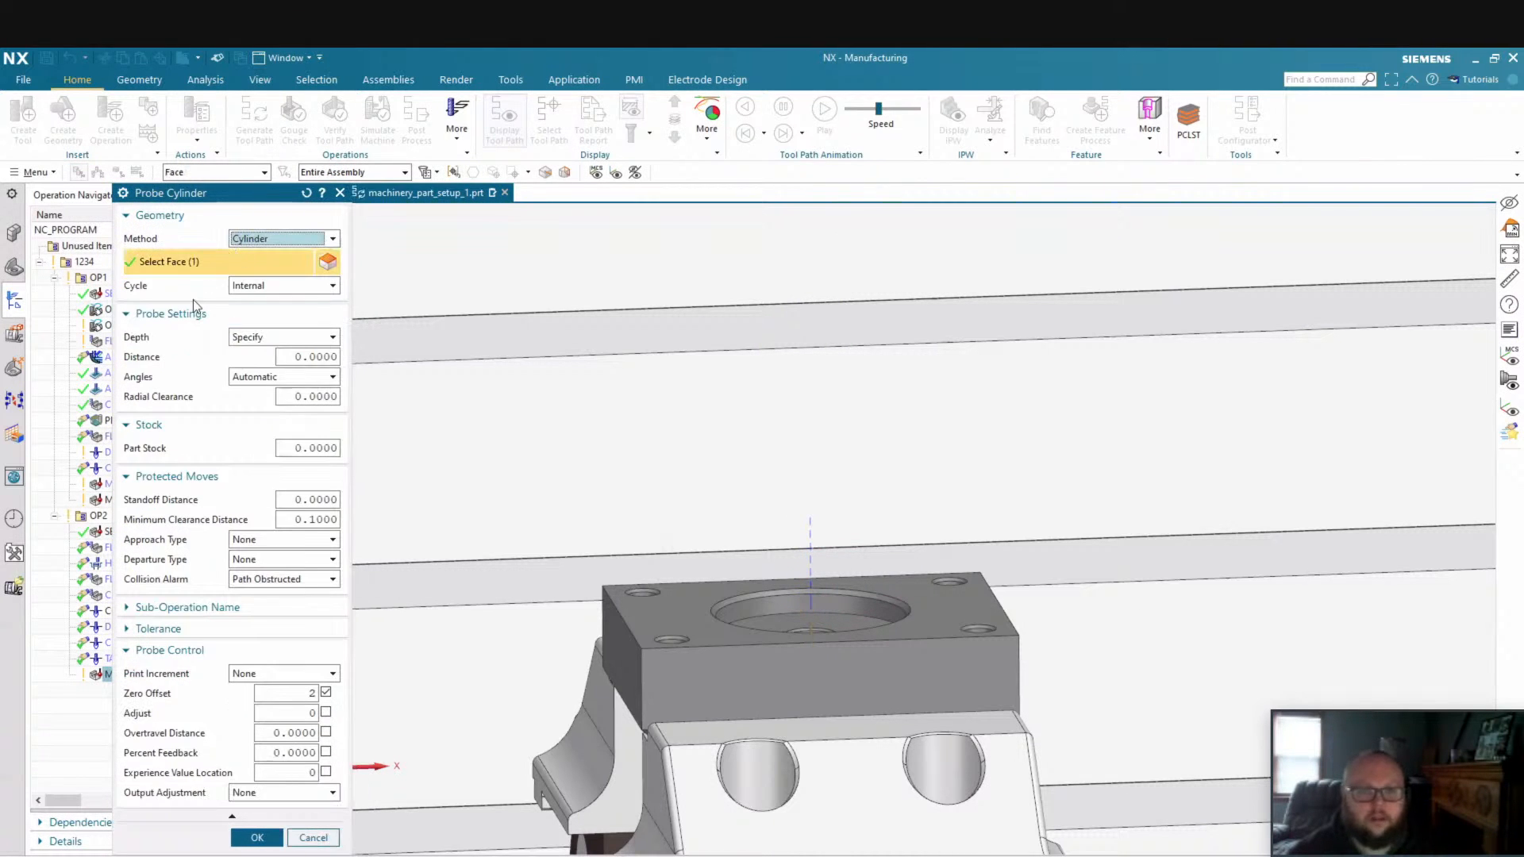
{"action": "left_click", "coordinate": [823, 601]}
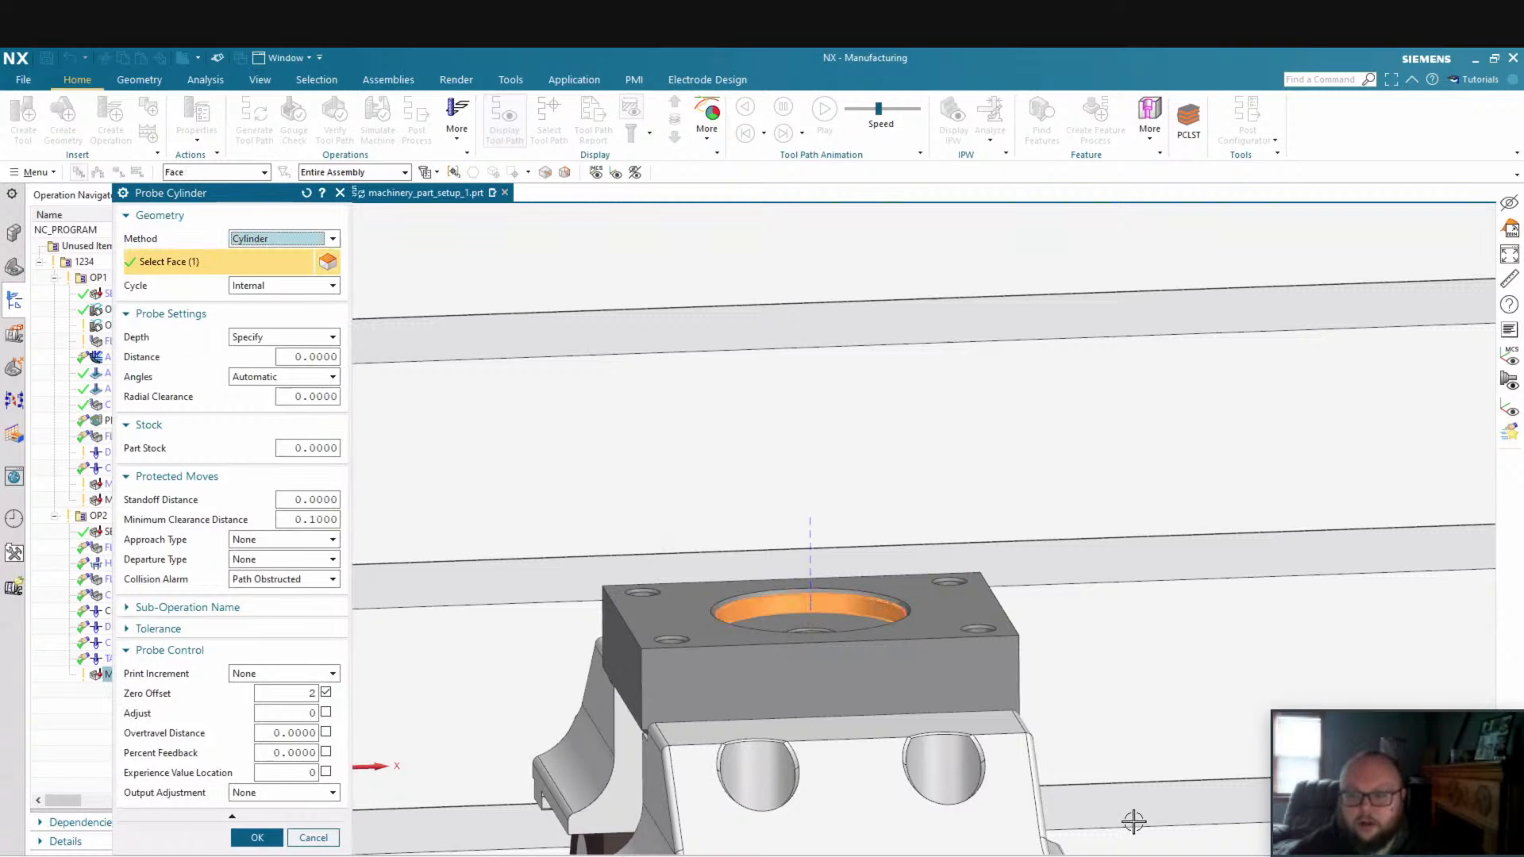
Set the Probe_Cylinder's depth to Midpoint, turn off its Zero Offset and accept the sub-operation
{"action": "left_click", "coordinate": [256, 338]}
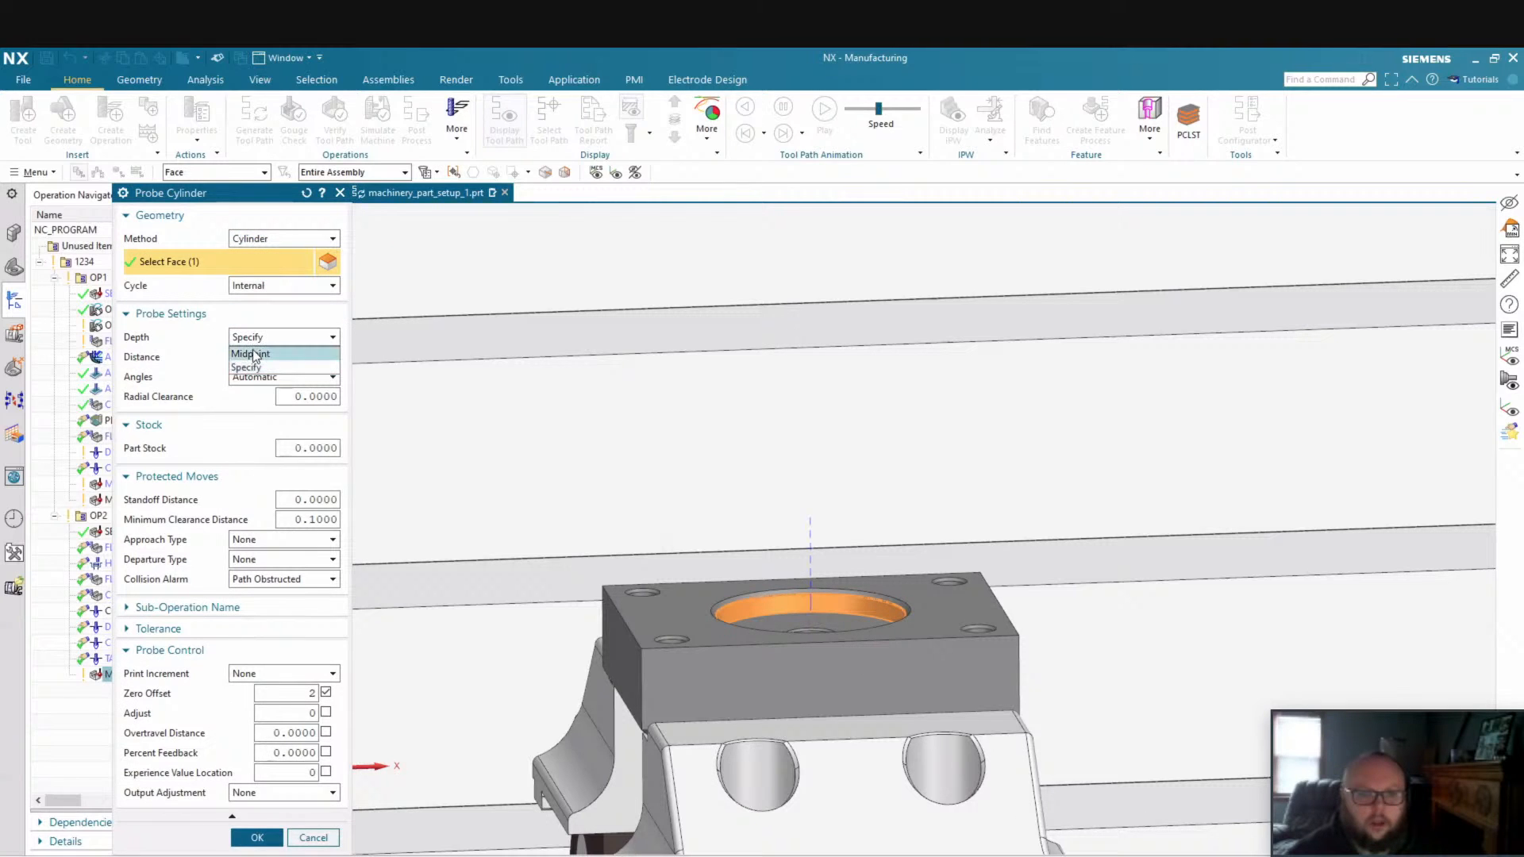
{"action": "left_click", "coordinate": [255, 355]}
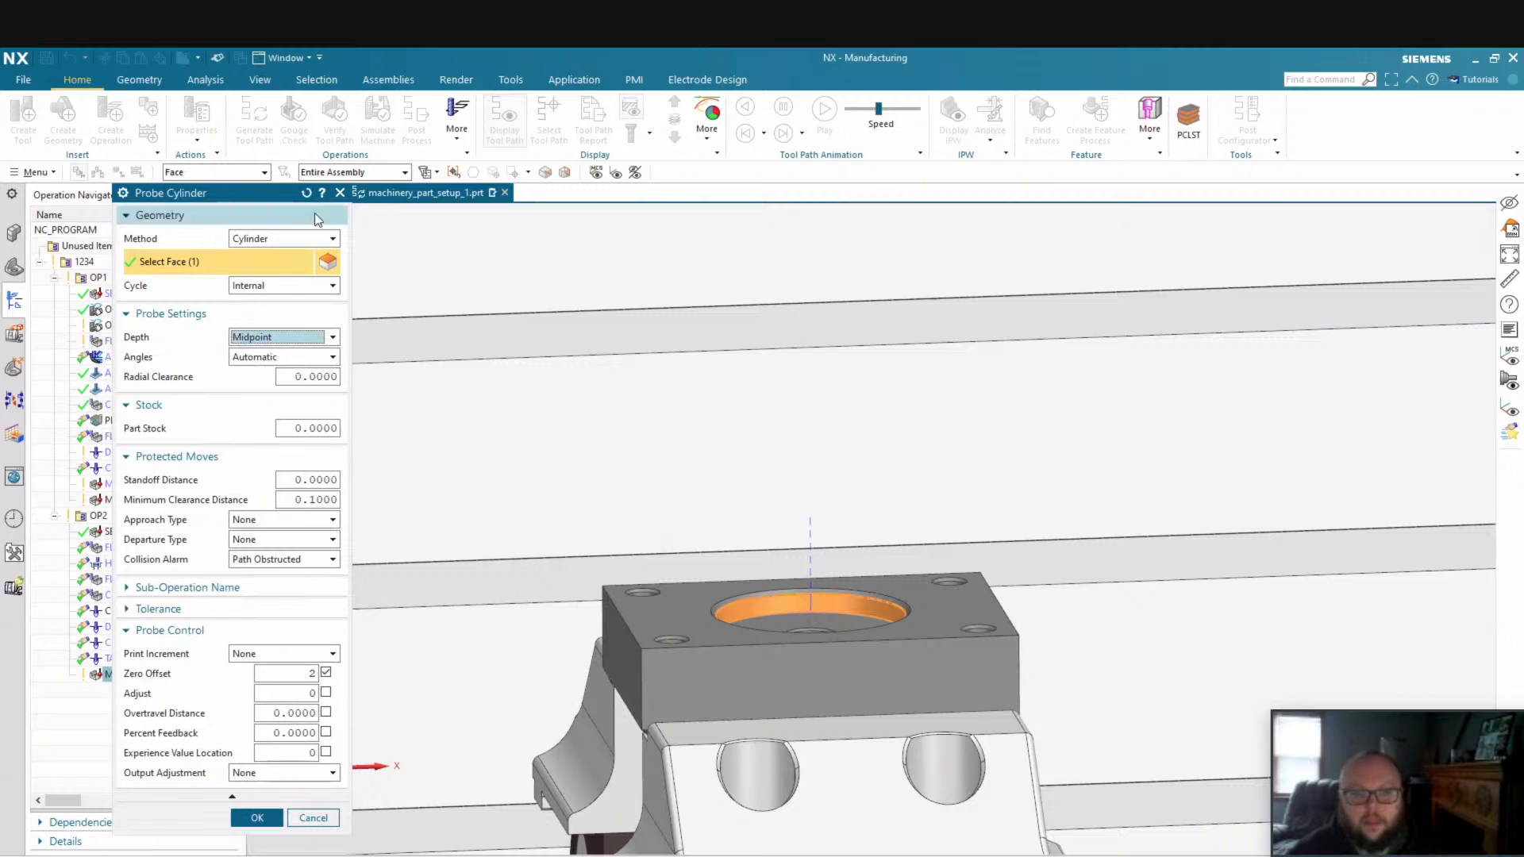
{"action": "left_click", "coordinate": [310, 674]}
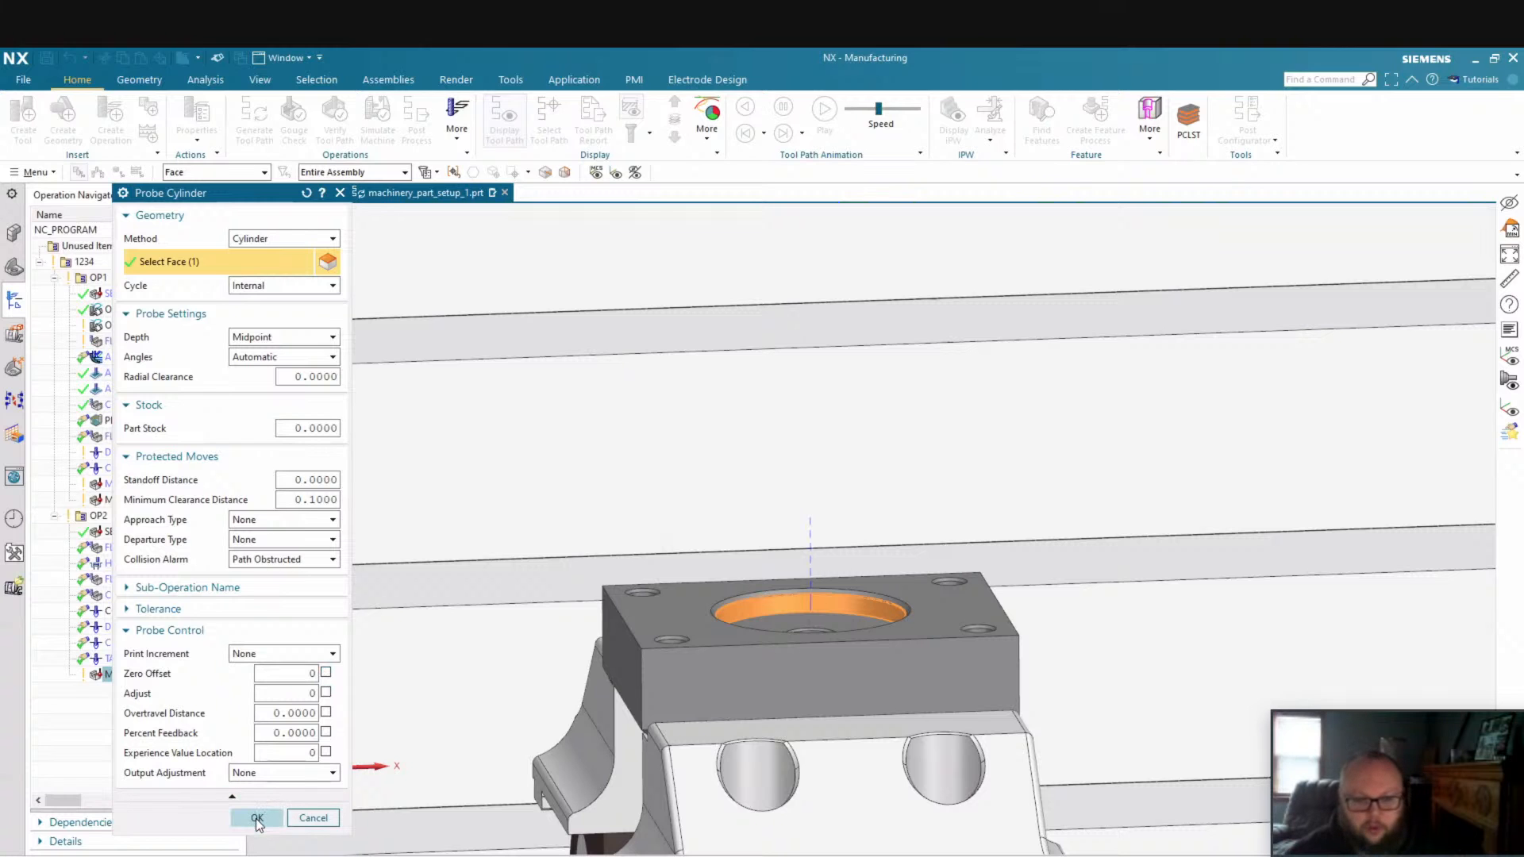
{"action": "left_click", "coordinate": [256, 823]}
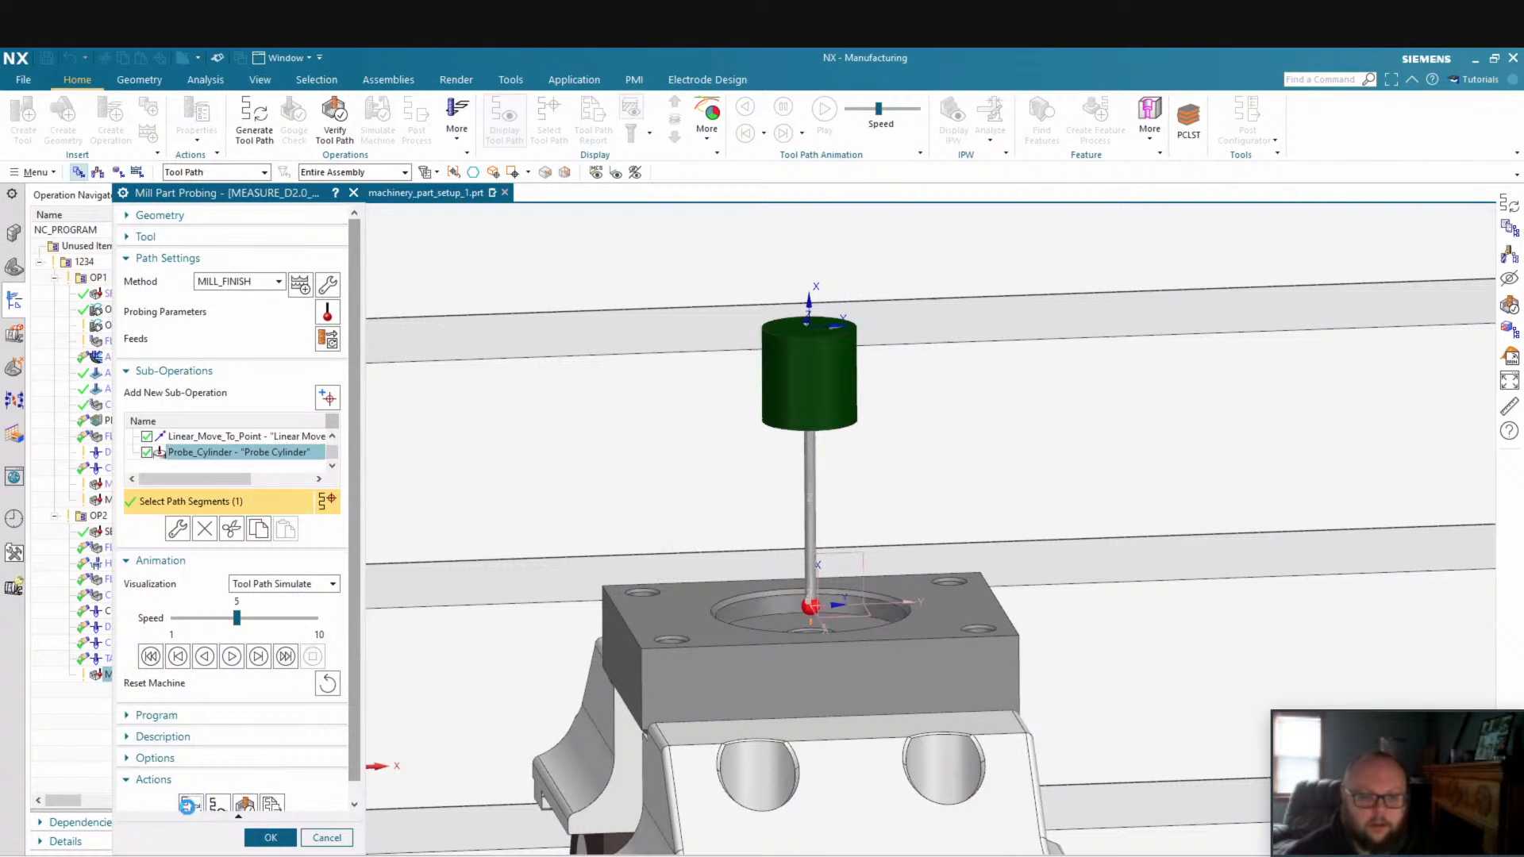
Generate the MEASURE_D2.0_BORE tool path and accept the operation
{"action": "left_click", "coordinate": [258, 830]}
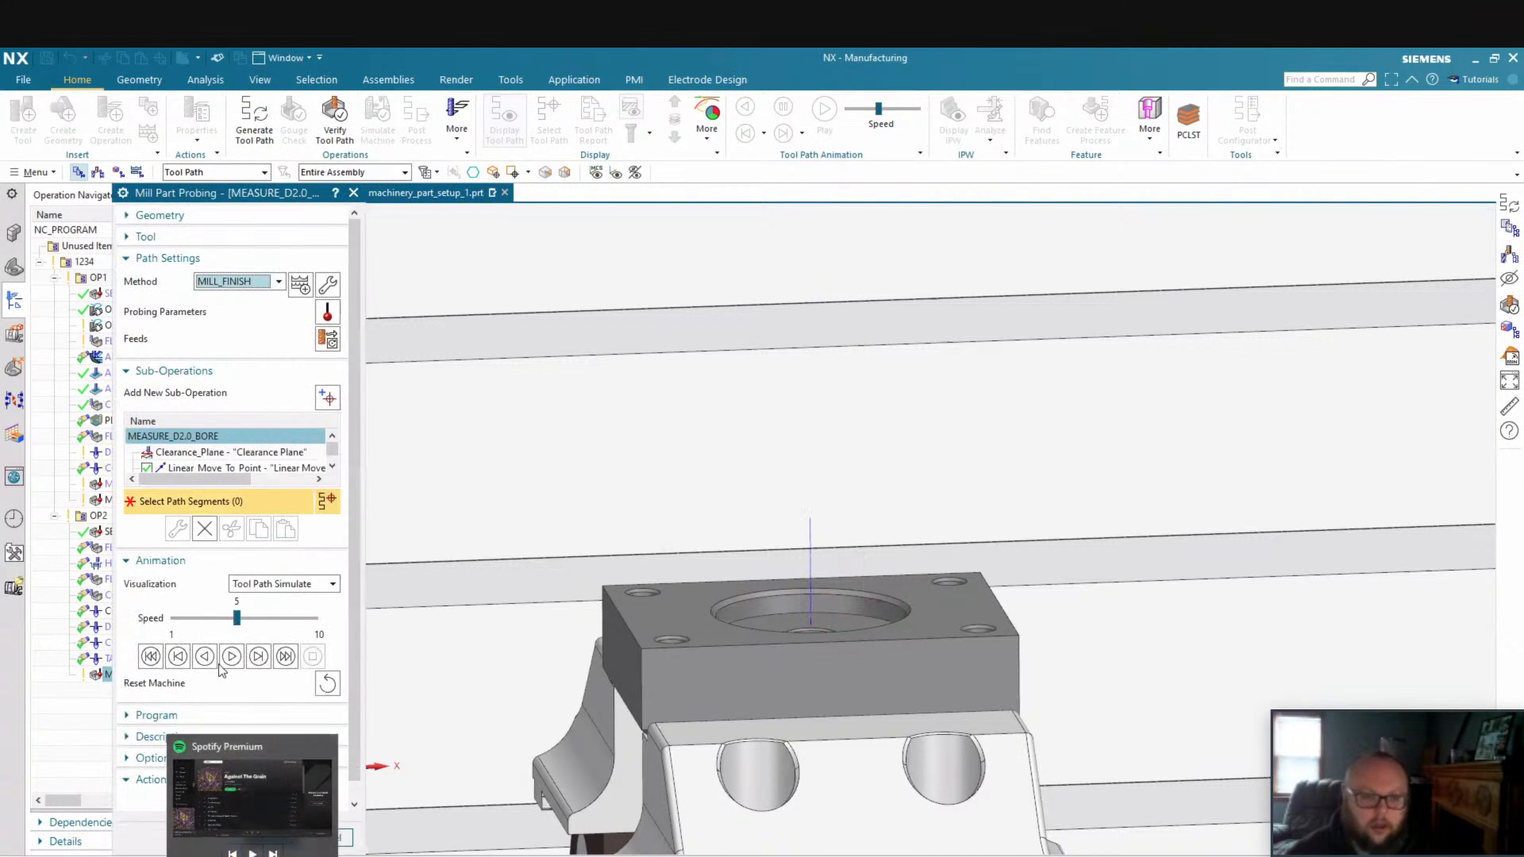
{"action": "left_click", "coordinate": [270, 838]}
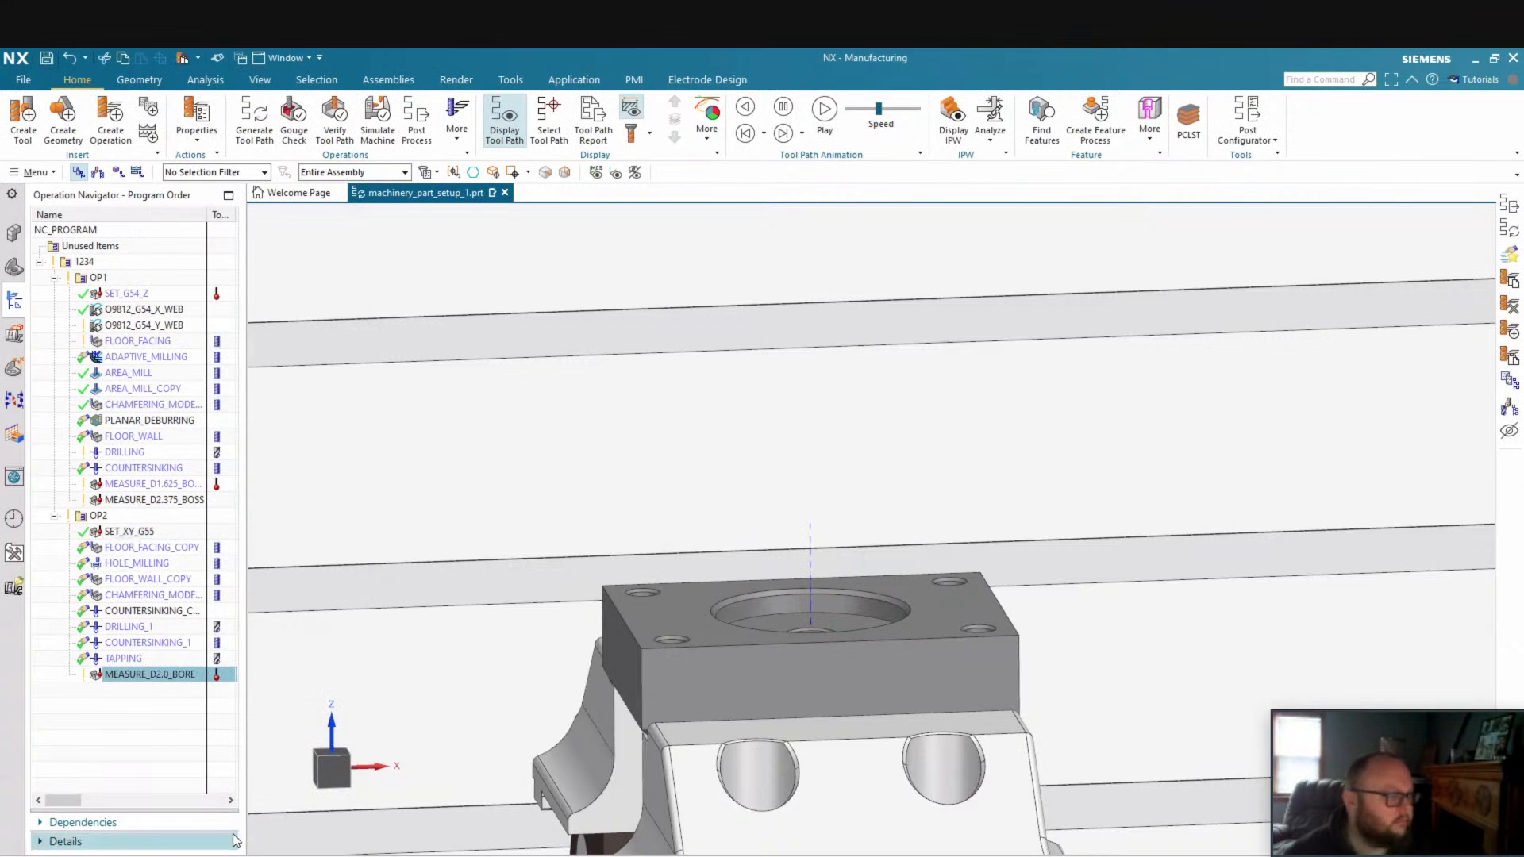
{"action": "left_click", "coordinate": [162, 744]}
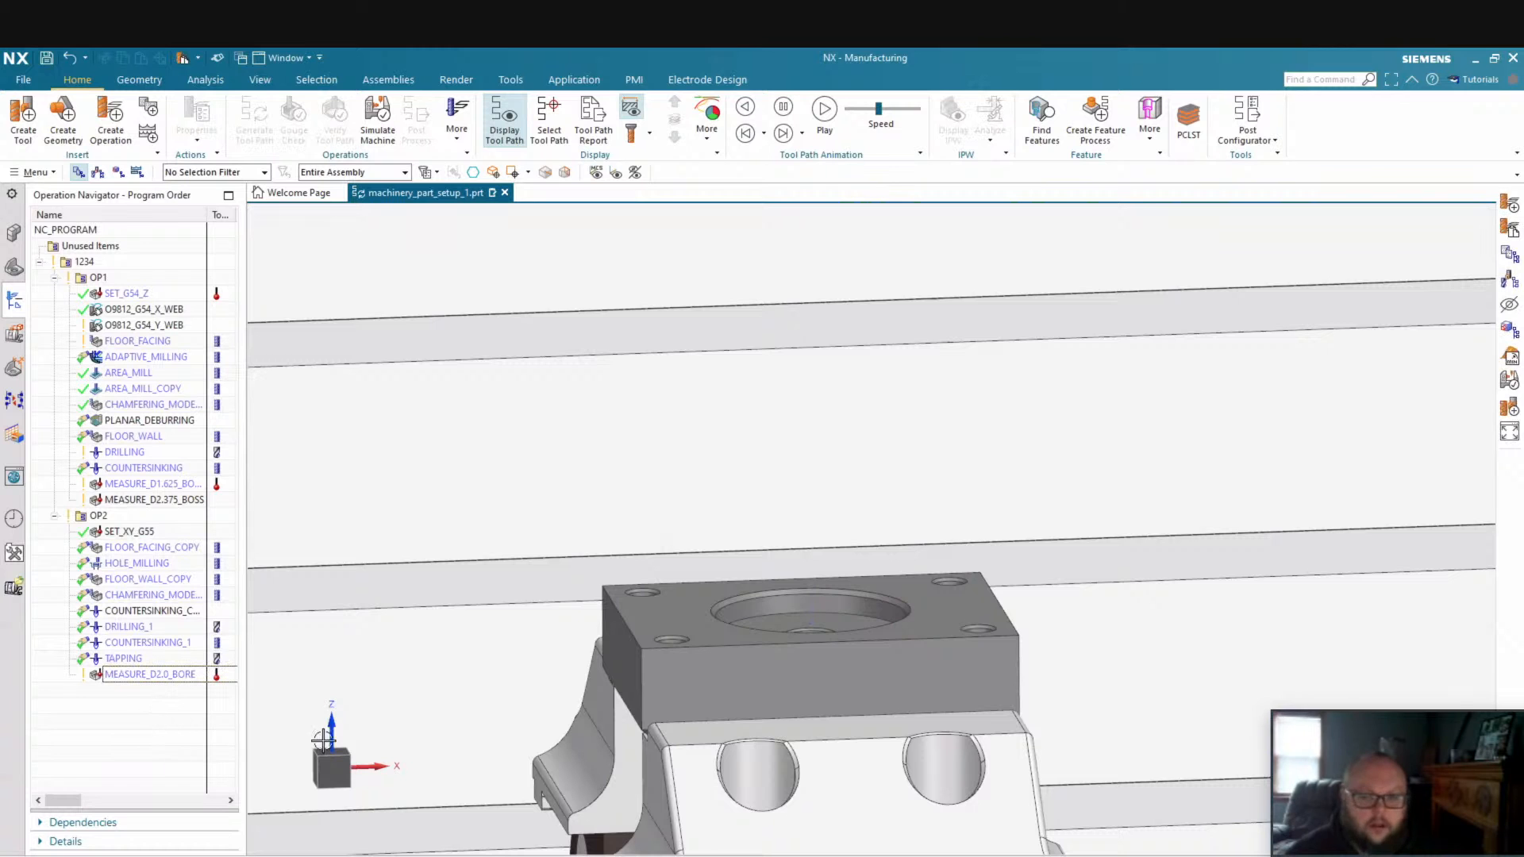
Add an Insert start event with instruction #667=1 to the MEASURE_D2.0_BORE, SET_XY_G55 and MEASURE_D1.625_BORE operations together
{"action": "scroll", "coordinate": [844, 588], "scroll_direction": "down", "scroll_amount": 8}
{"action": "scroll", "coordinate": [842, 589], "scroll_direction": "up", "scroll_amount": 2}
{"action": "scroll", "coordinate": [837, 592], "scroll_direction": "down", "scroll_amount": 2}
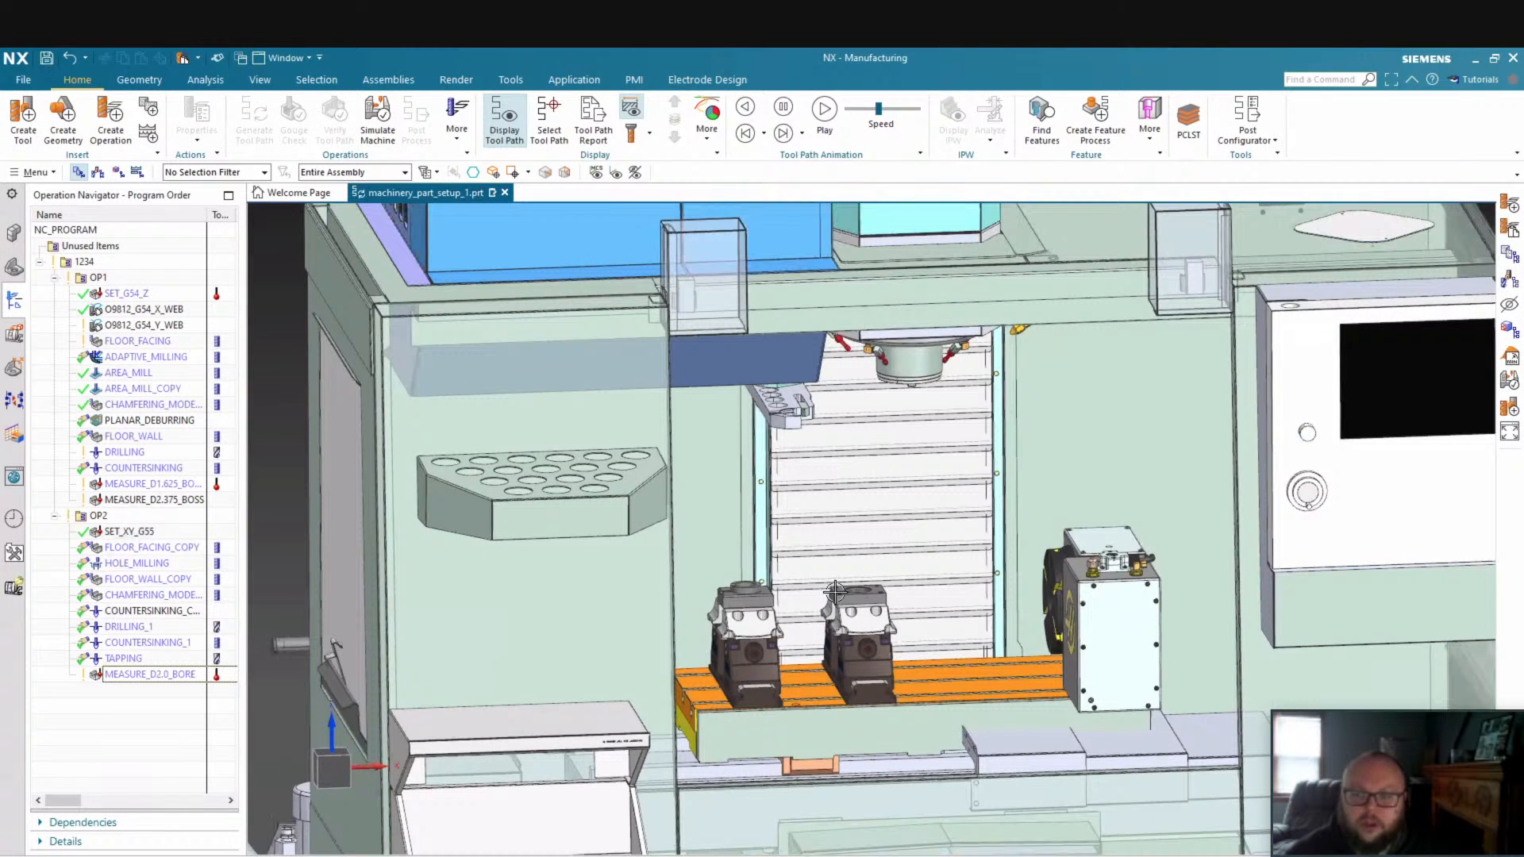
{"action": "left_click", "coordinate": [135, 678]}
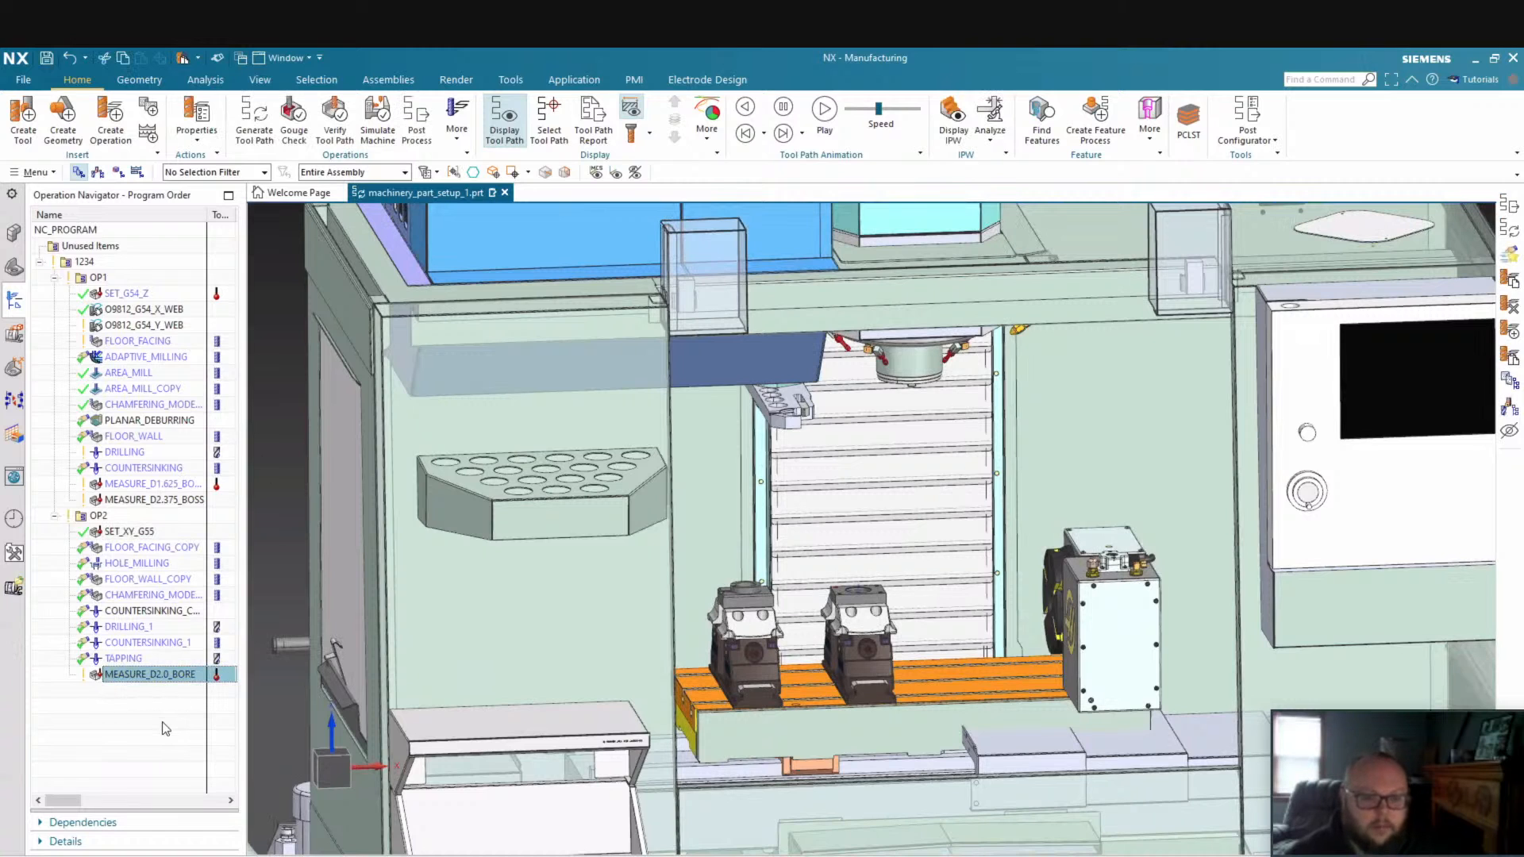
{"action": "left_click", "coordinate": [145, 541], "text": "ctrl"}
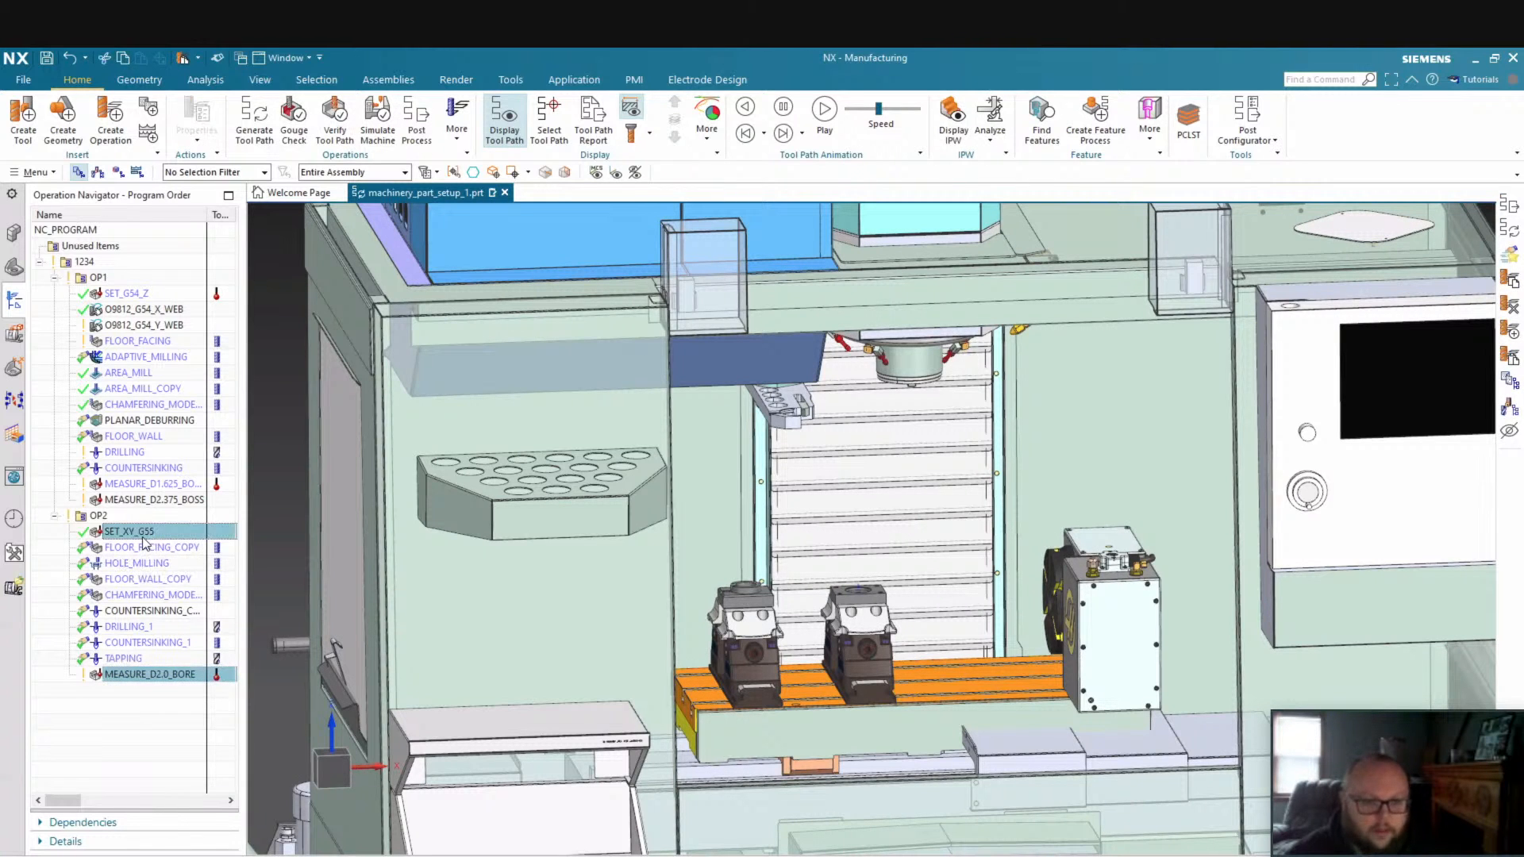
{"action": "left_click", "coordinate": [163, 481], "text": "ctrl"}
{"action": "right_click", "coordinate": [157, 486]}
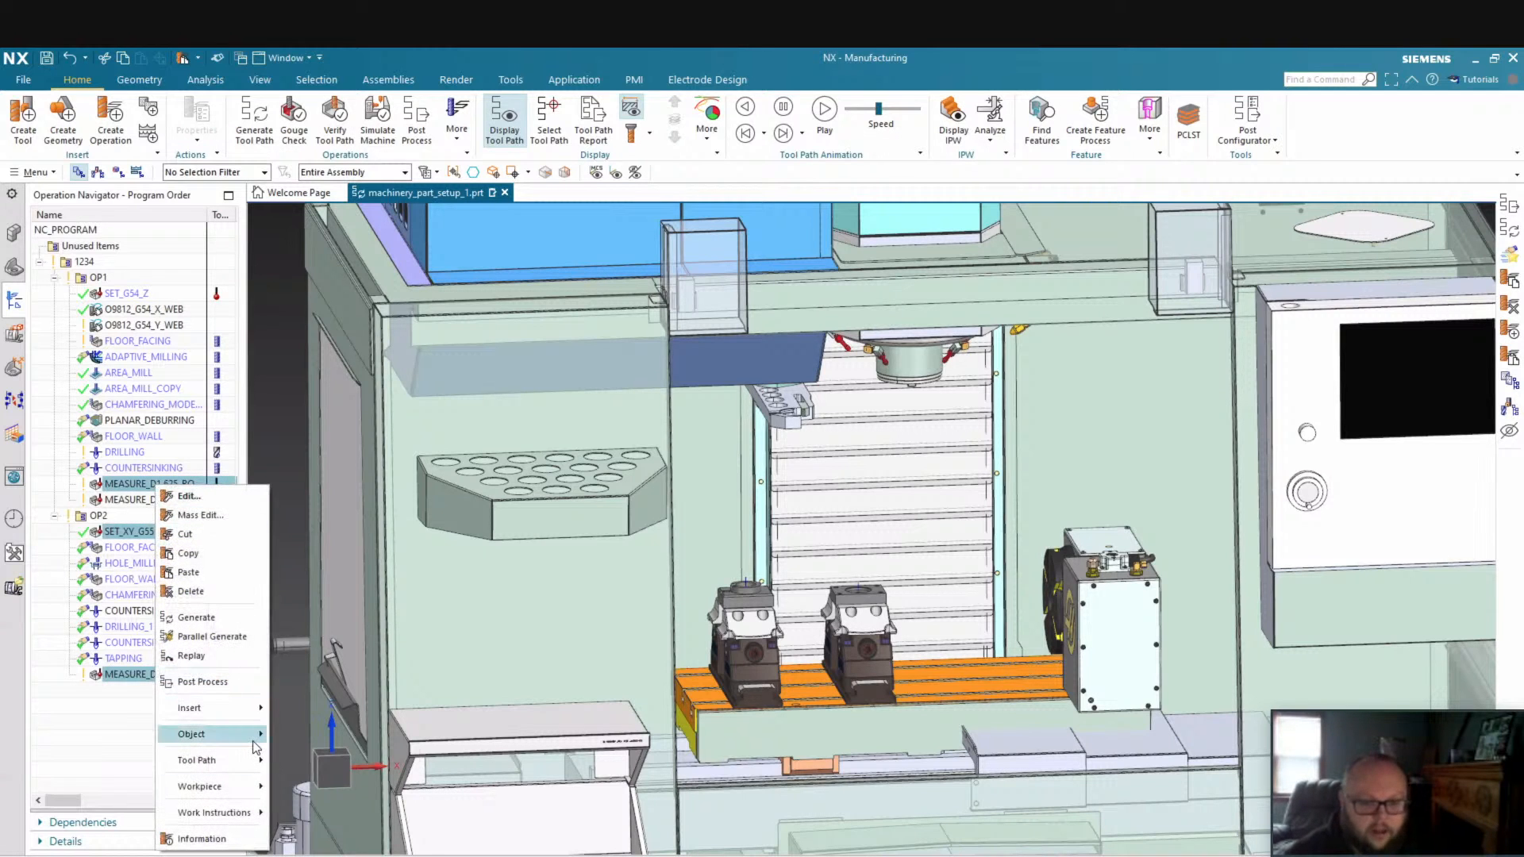
{"action": "mouse_move", "coordinate": [251, 744]}
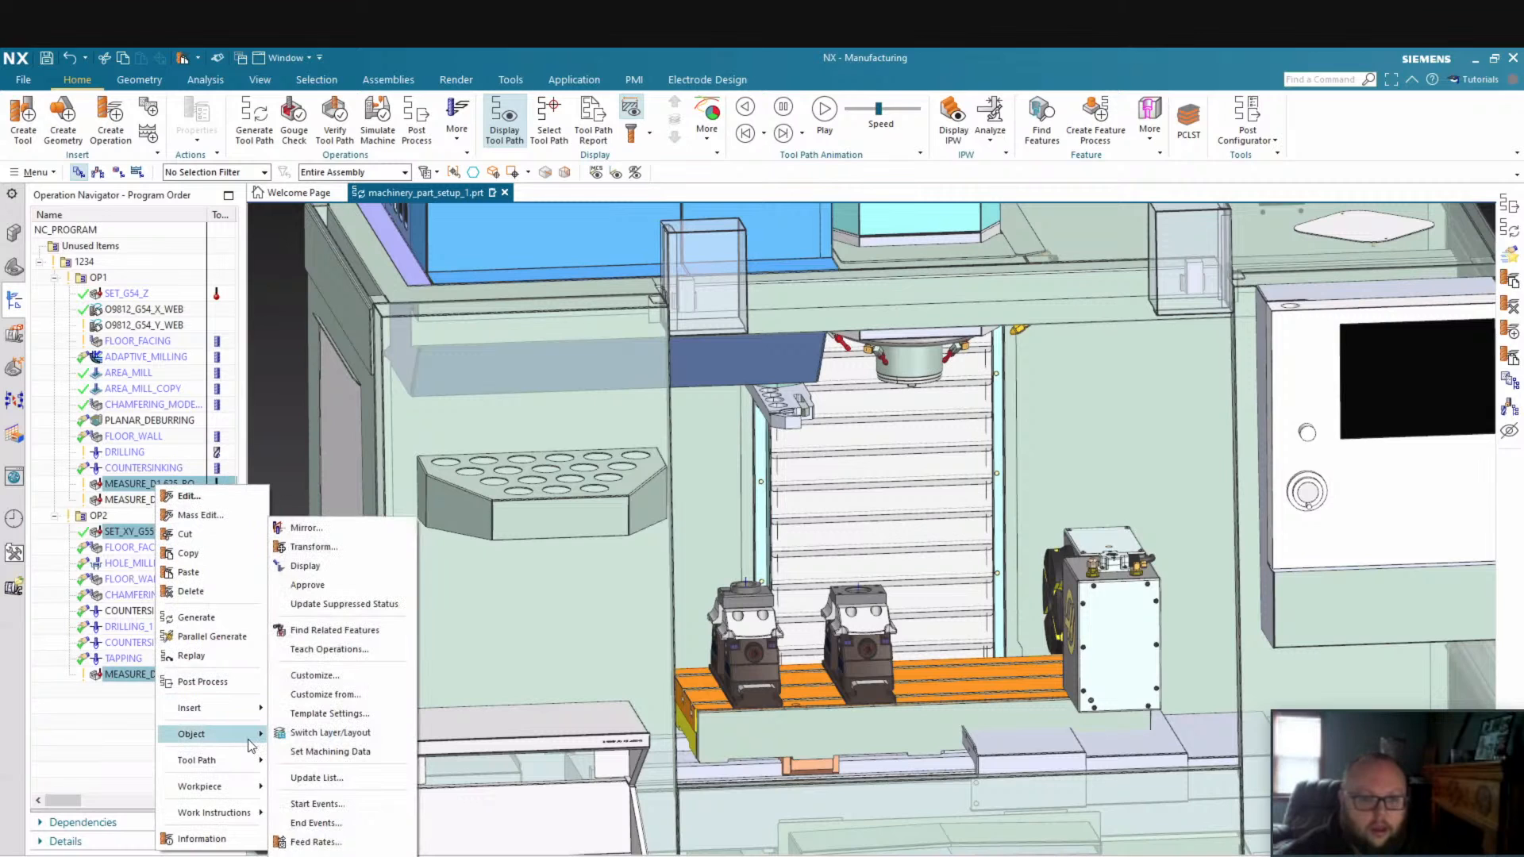
{"action": "left_click", "coordinate": [341, 806]}
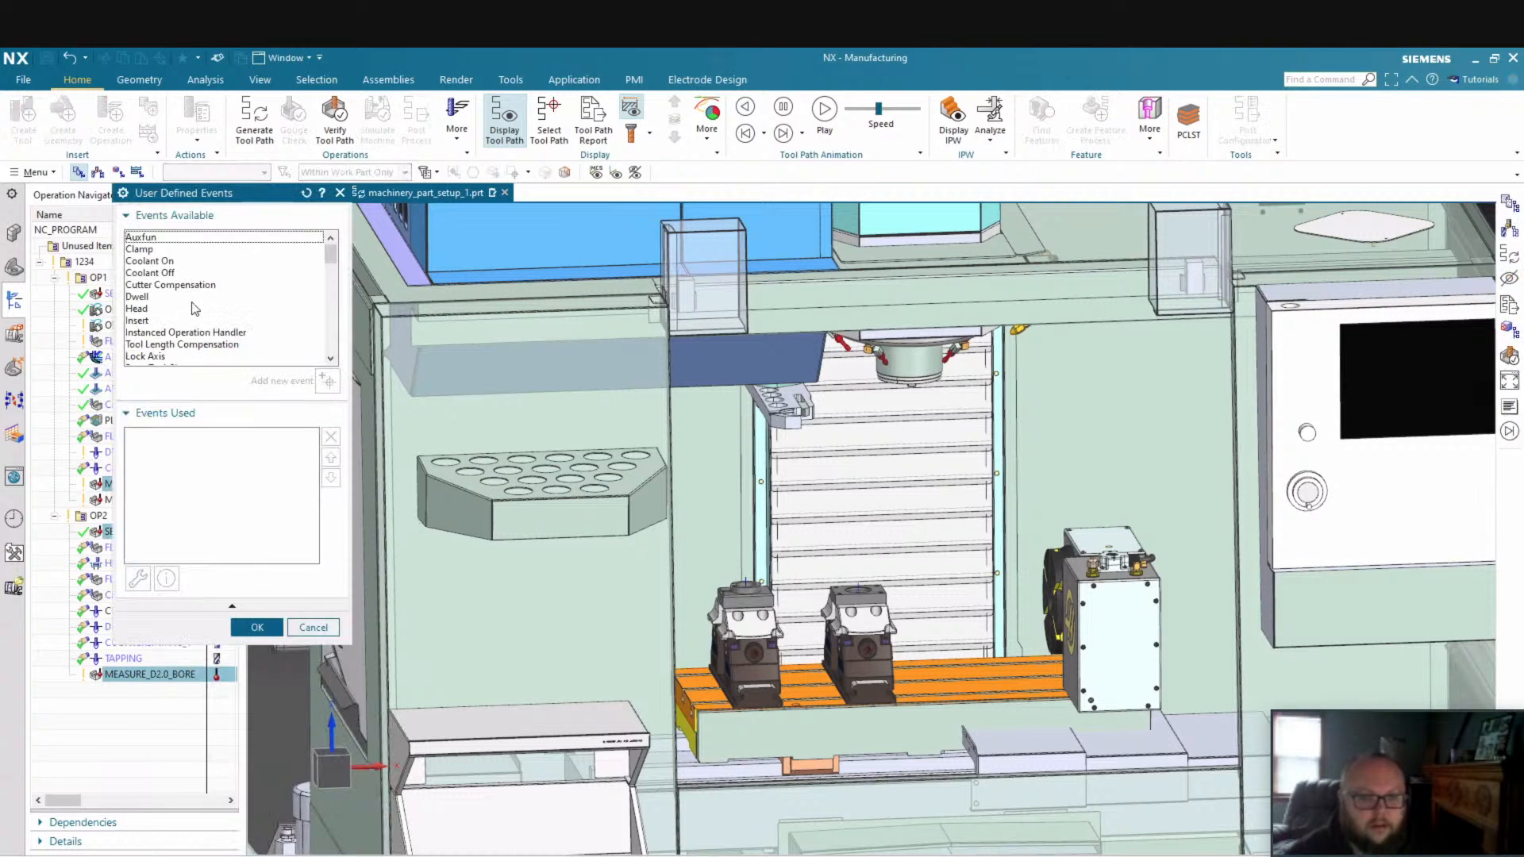
{"action": "double_click", "coordinate": [148, 321]}
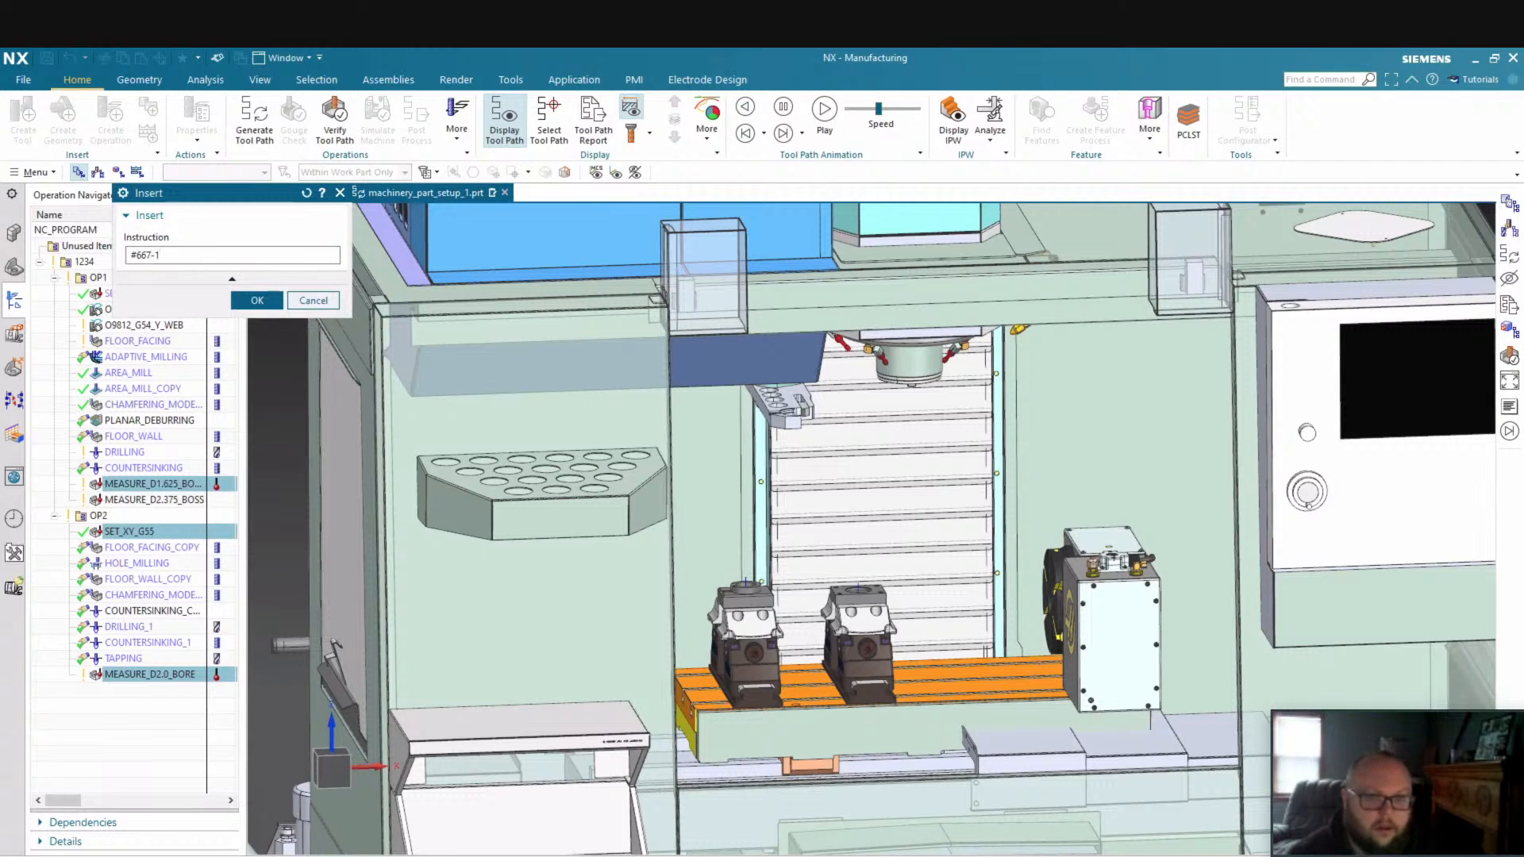
{"action": "left_click", "coordinate": [236, 300]}
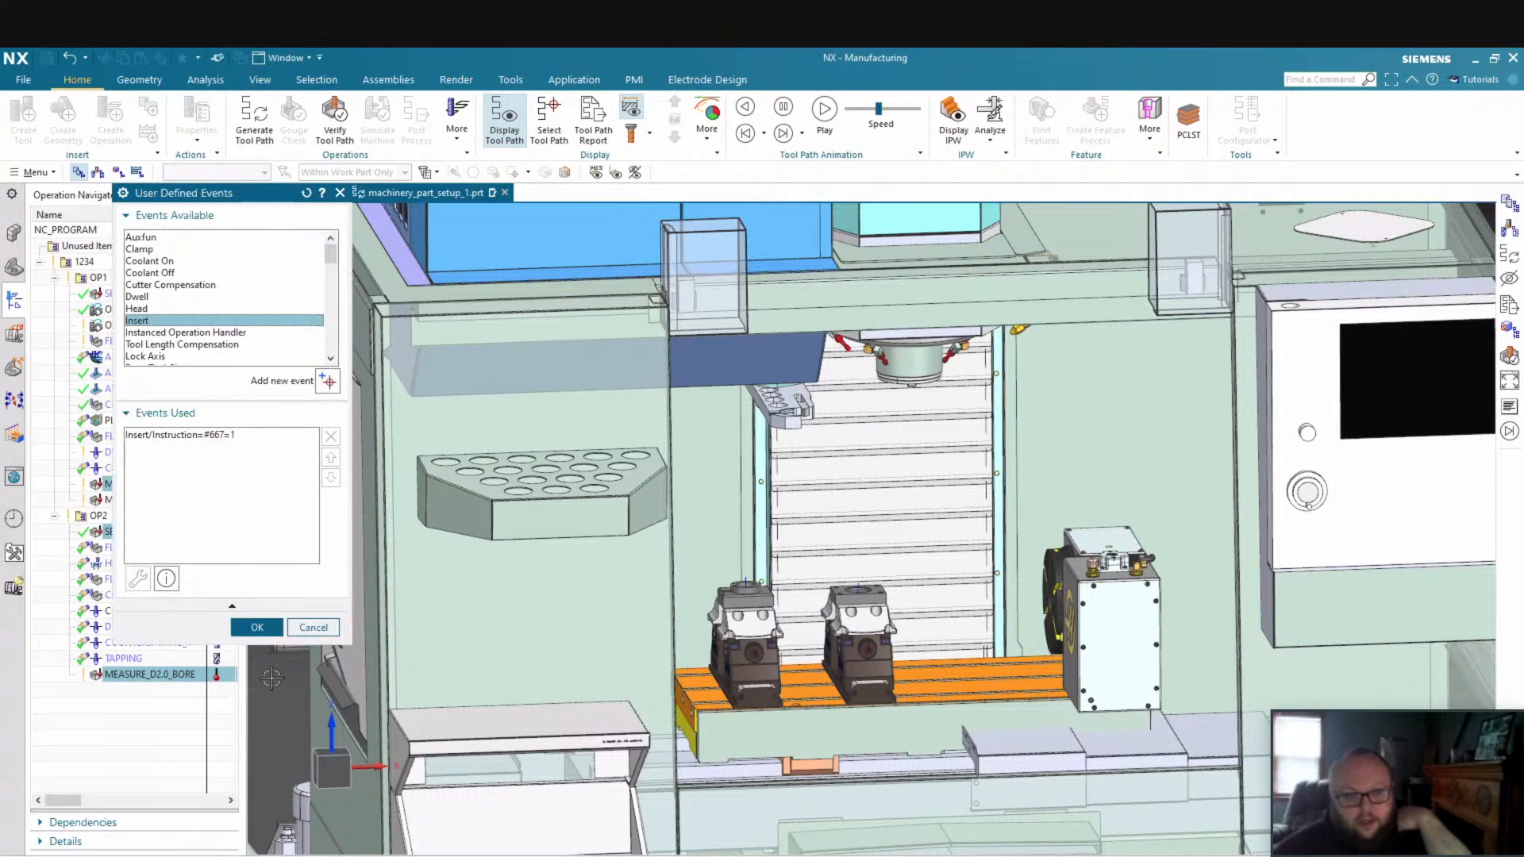
{"action": "left_click", "coordinate": [259, 628]}
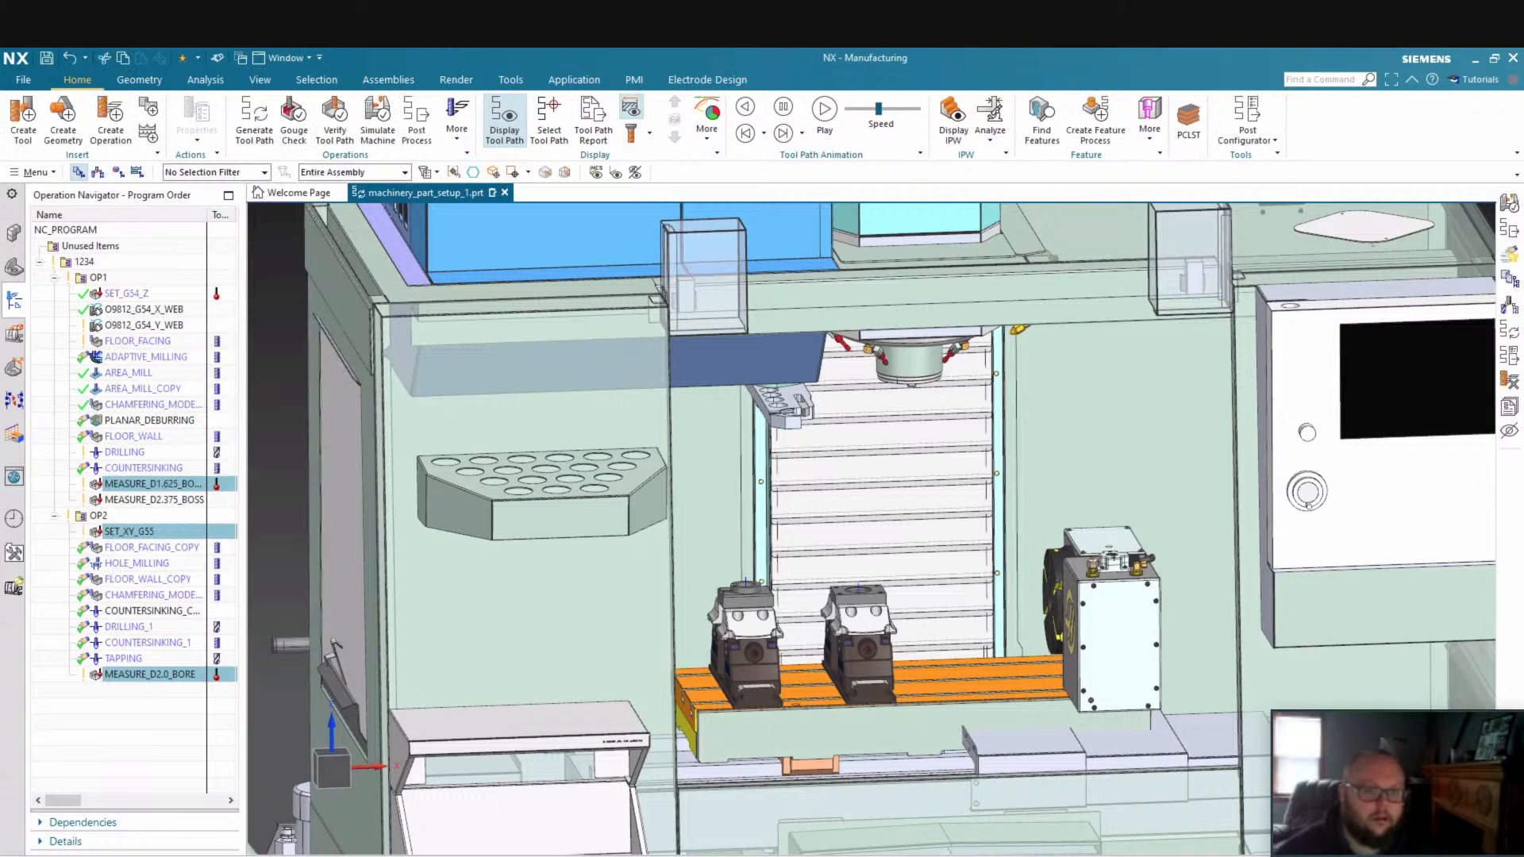
{"action": "left_click", "coordinate": [176, 755]}
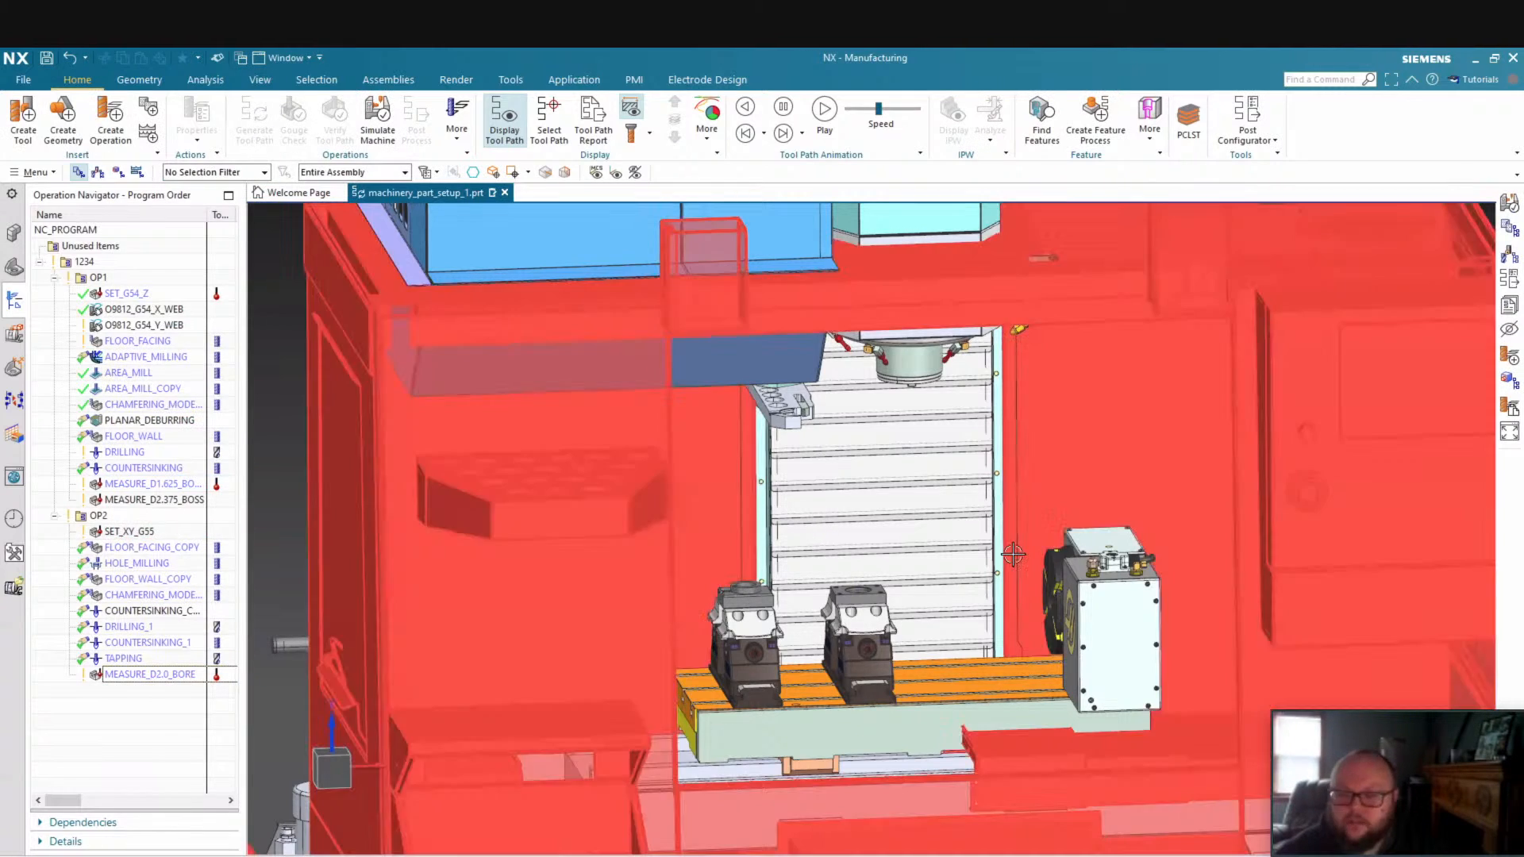
Launch the machine simulation for the whole 1234 program group
{"action": "scroll", "coordinate": [881, 603], "scroll_direction": "down", "scroll_amount": 3}
{"action": "scroll", "coordinate": [880, 604], "scroll_direction": "up", "scroll_amount": 3}
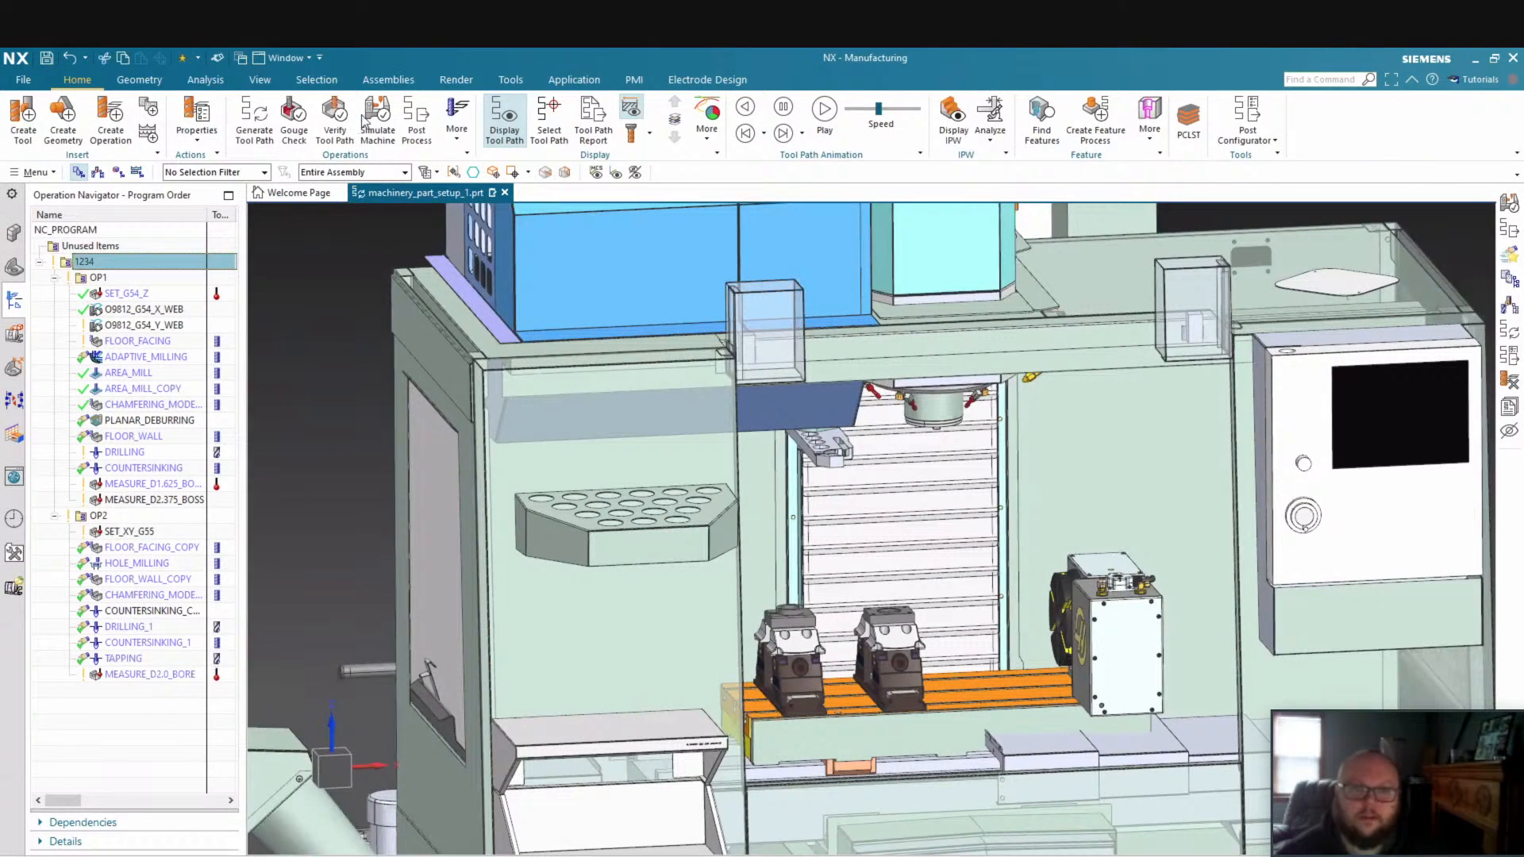
{"action": "left_click", "coordinate": [377, 119]}
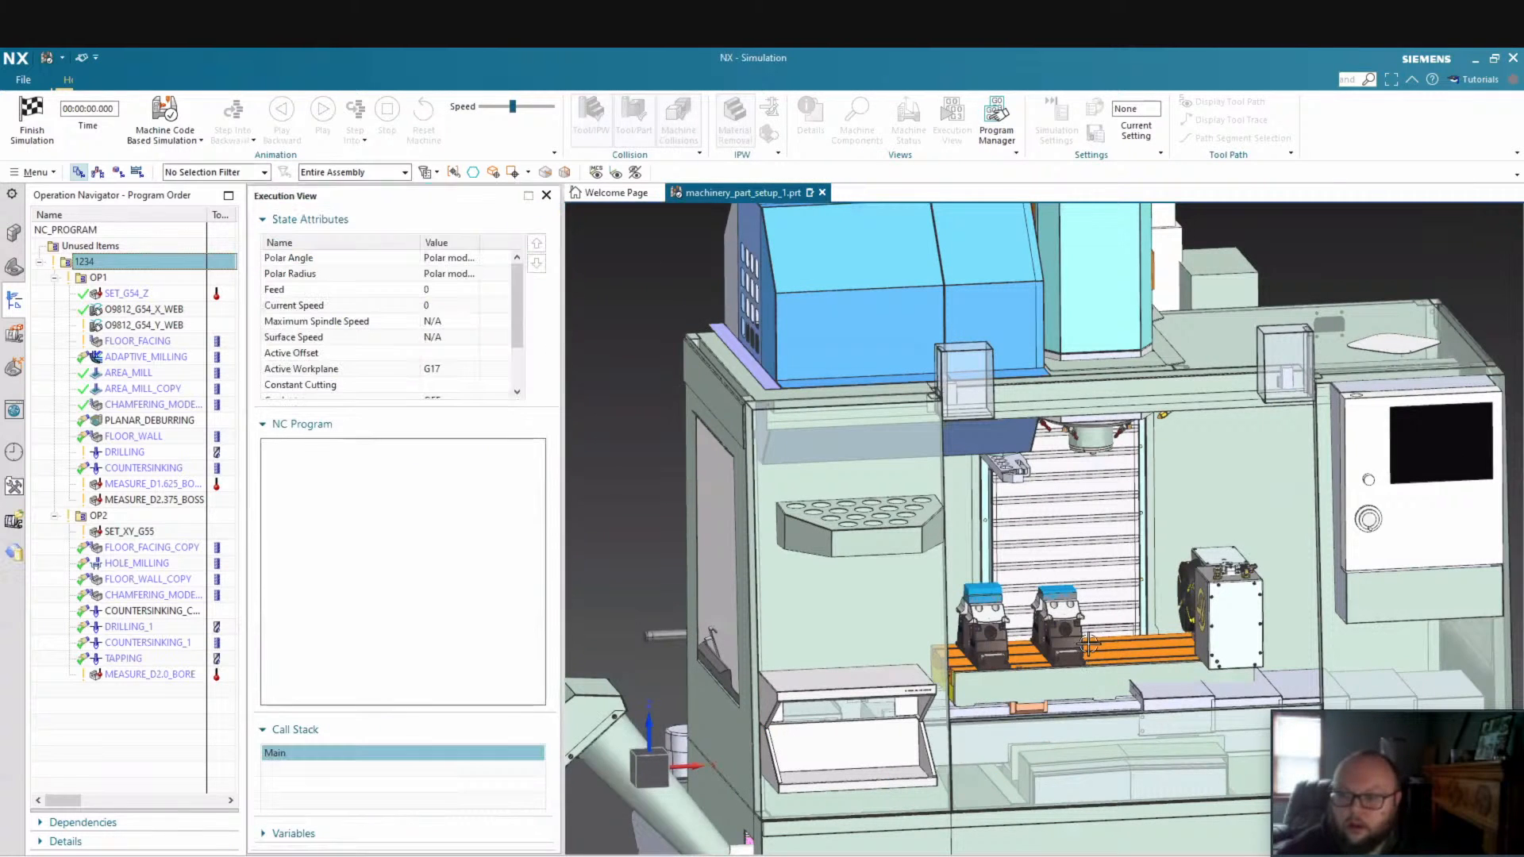
{"action": "scroll", "coordinate": [615, 712], "scroll_direction": "down", "scroll_amount": 5}
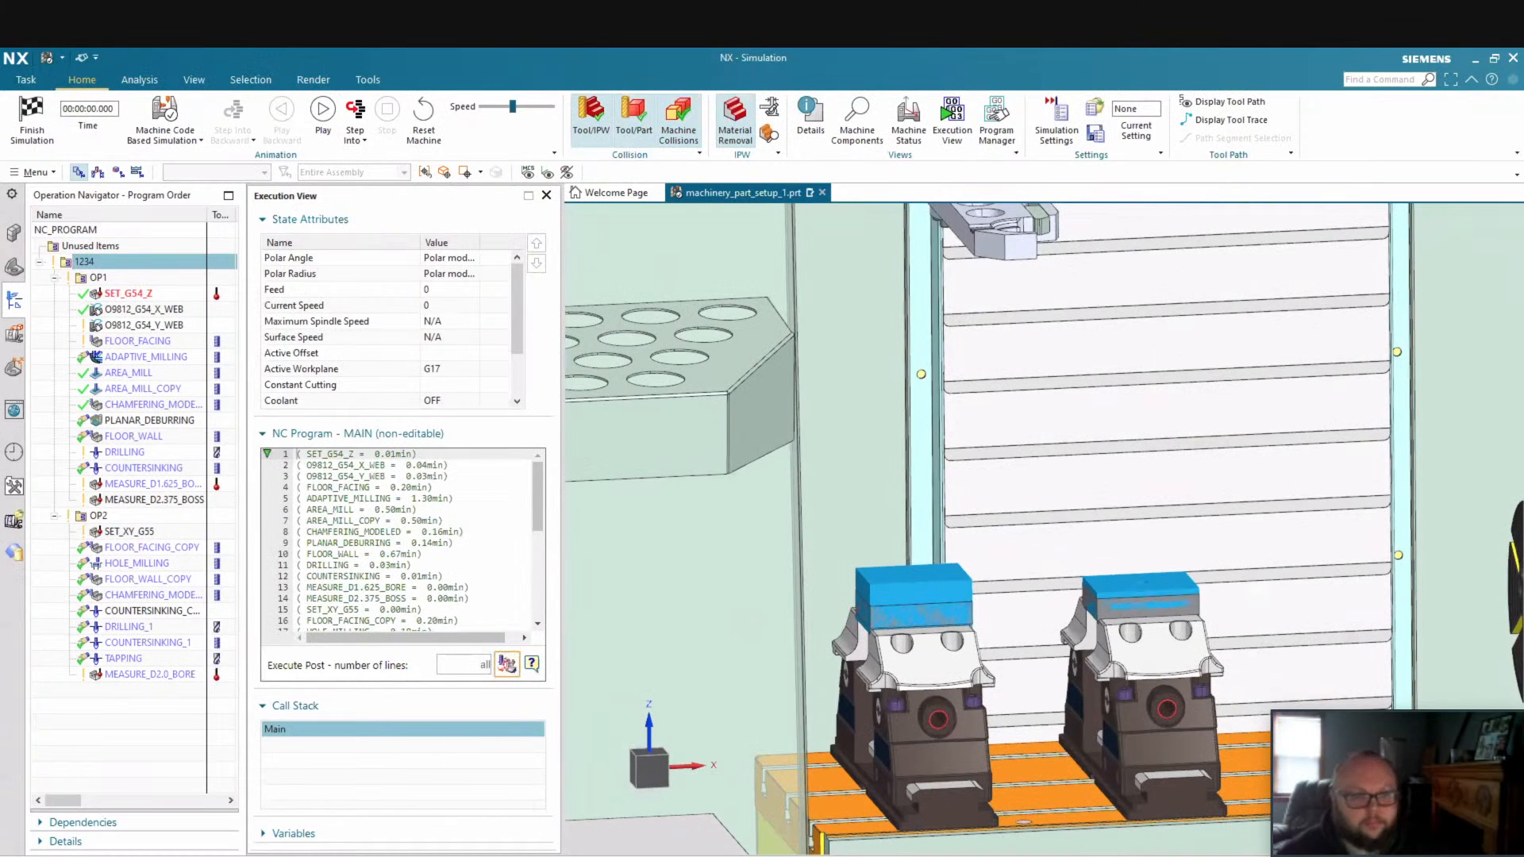
Unpin the Operation Navigator, dismiss the Information window and narrow the Execution View to enlarge the simulation area
{"action": "left_click", "coordinate": [12, 194]}
{"action": "left_click", "coordinate": [34, 233]}
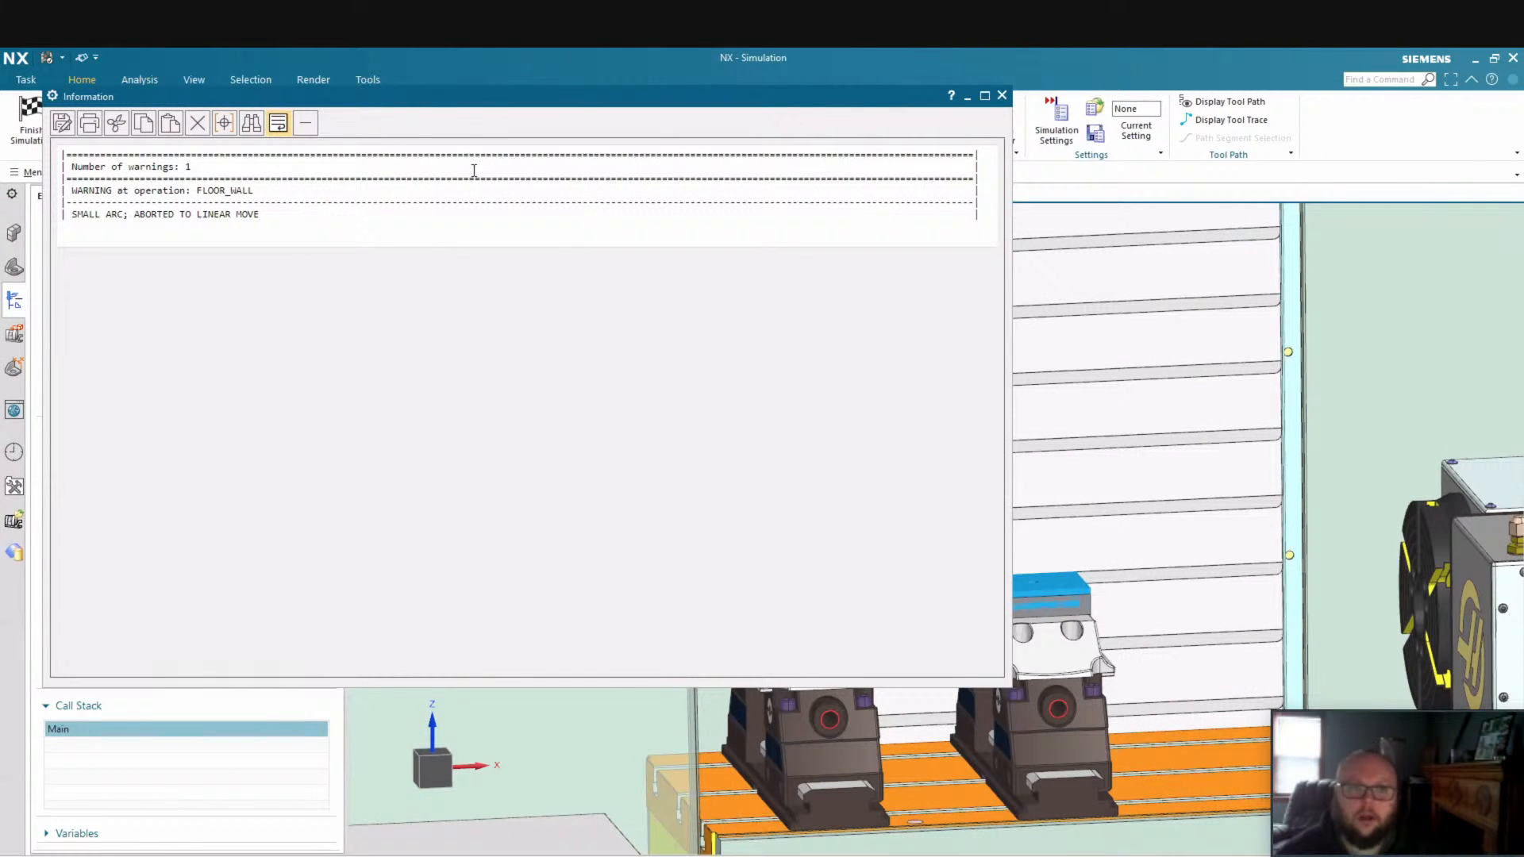
{"action": "left_click", "coordinate": [1002, 96]}
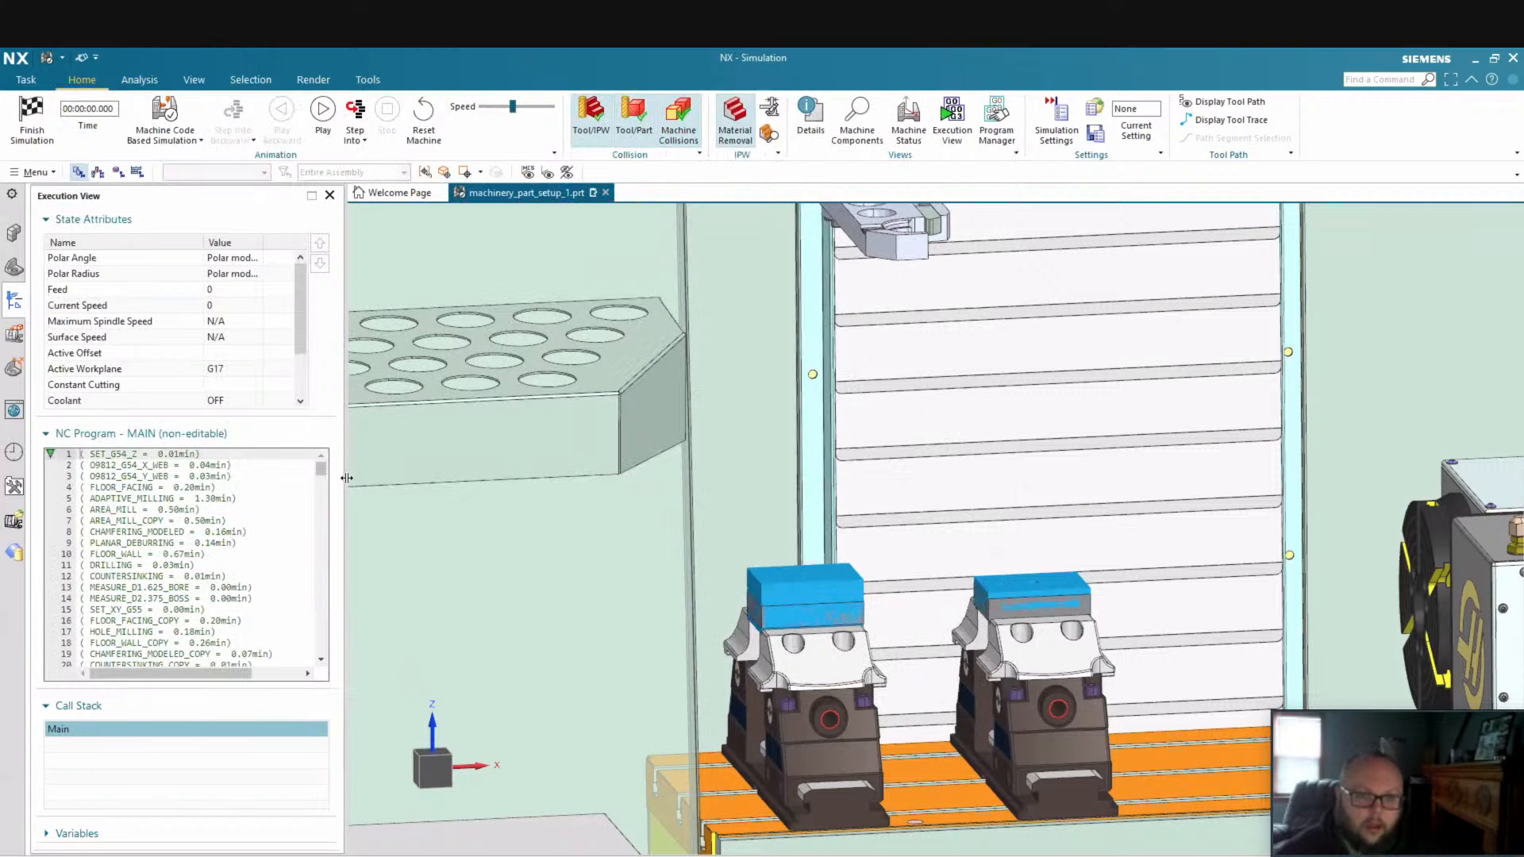
{"action": "left_click_drag", "start_coordinate": [347, 477], "coordinate": [262, 479]}
{"action": "scroll", "coordinate": [873, 556], "scroll_direction": "up", "scroll_amount": 2}
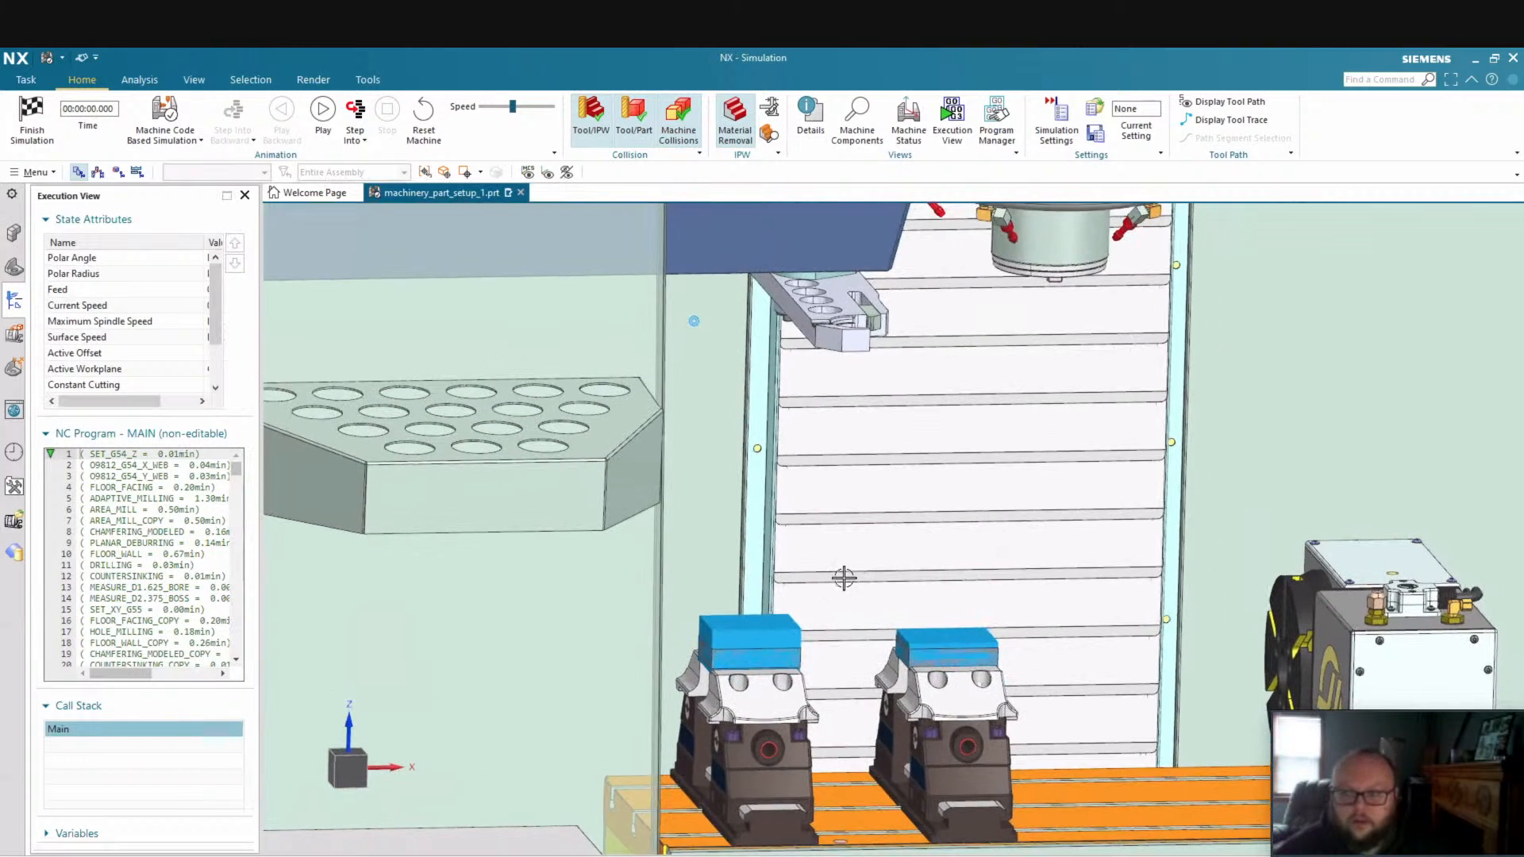
{"action": "scroll", "coordinate": [843, 578], "scroll_direction": "up", "scroll_amount": 3}
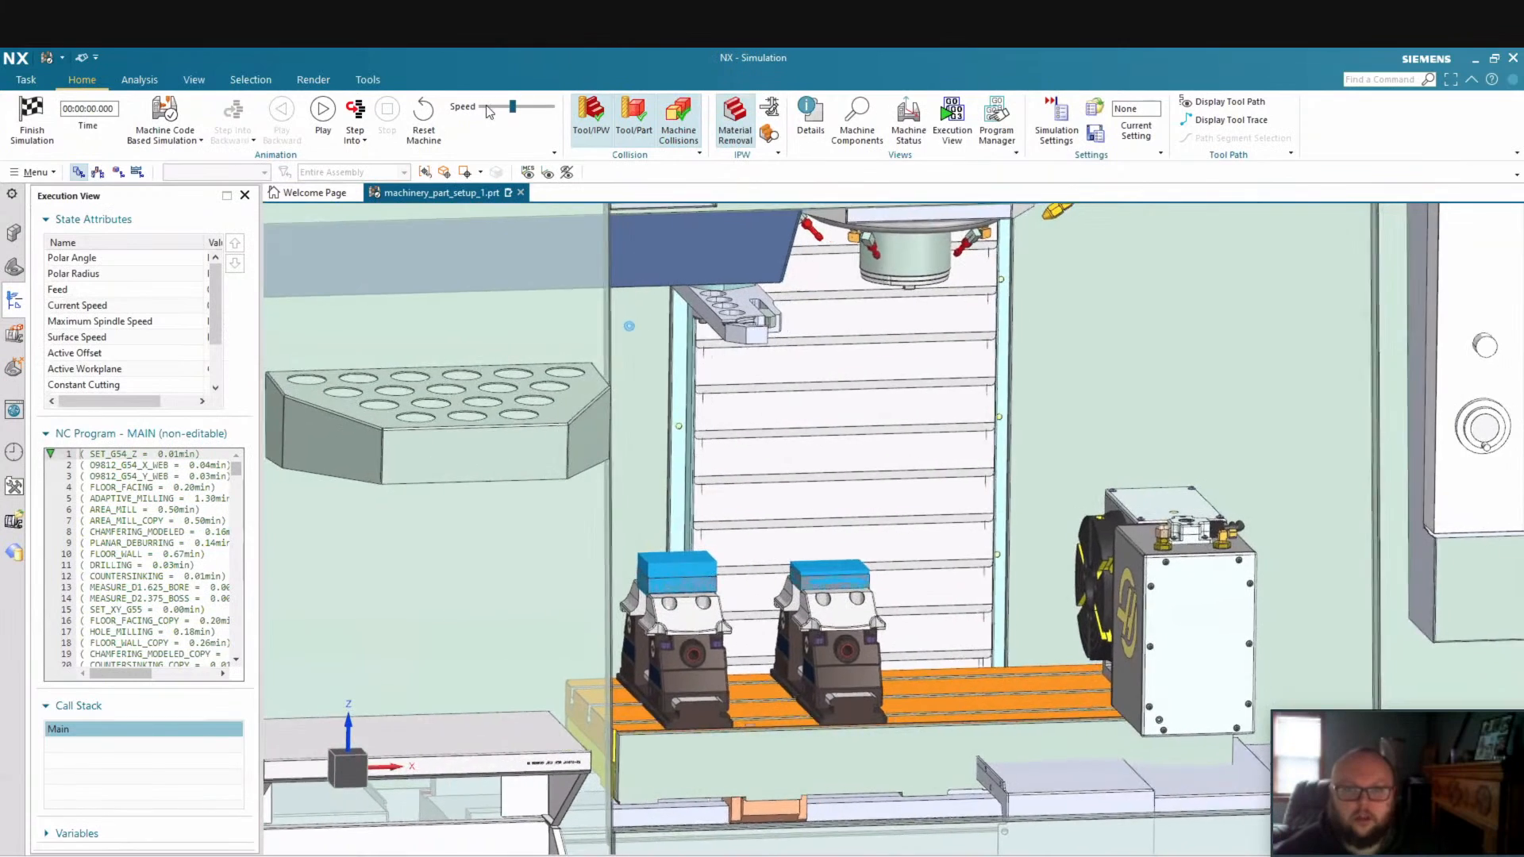
Play the simulation through the three G54 probing operations, slowing it during the probing moves, and finish at the Y web cycle
{"action": "left_click", "coordinate": [489, 109]}
{"action": "left_click", "coordinate": [323, 111]}
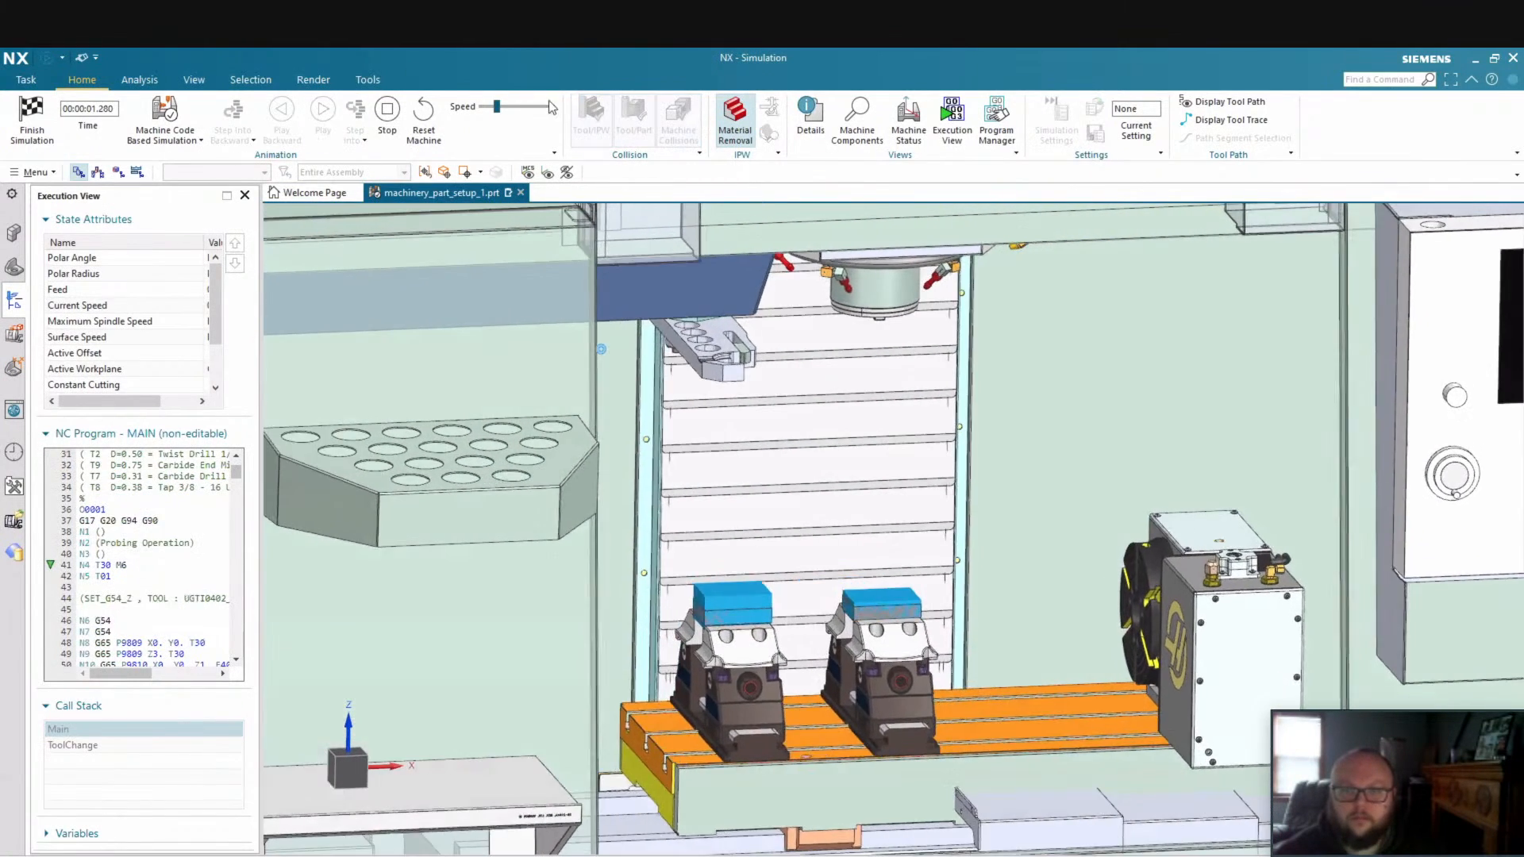
{"action": "left_click", "coordinate": [509, 109]}
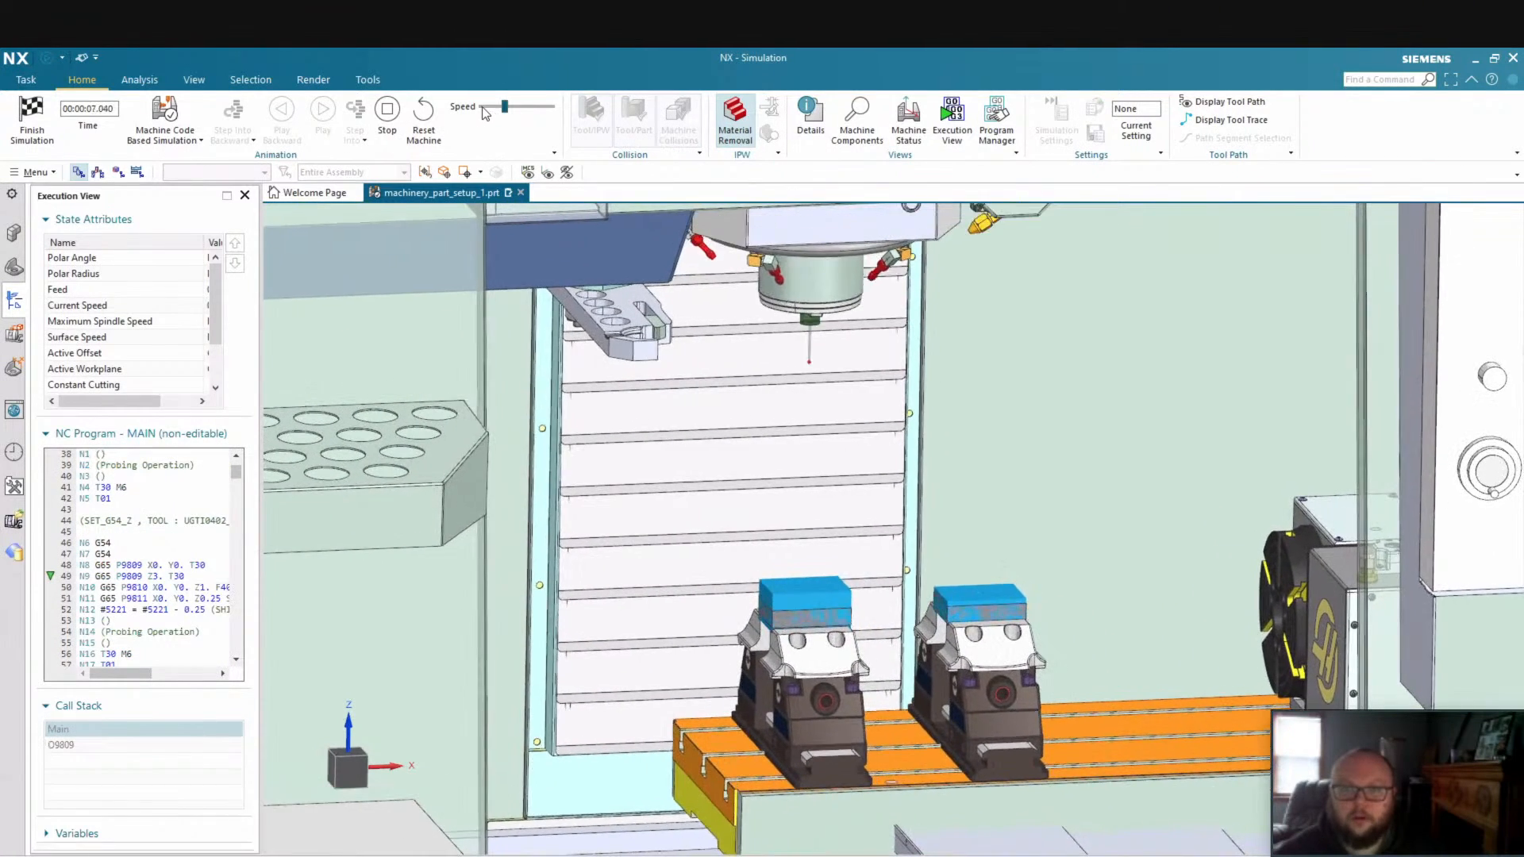
{"action": "left_click", "coordinate": [482, 108]}
{"action": "scroll", "coordinate": [920, 540], "scroll_direction": "up", "scroll_amount": 6}
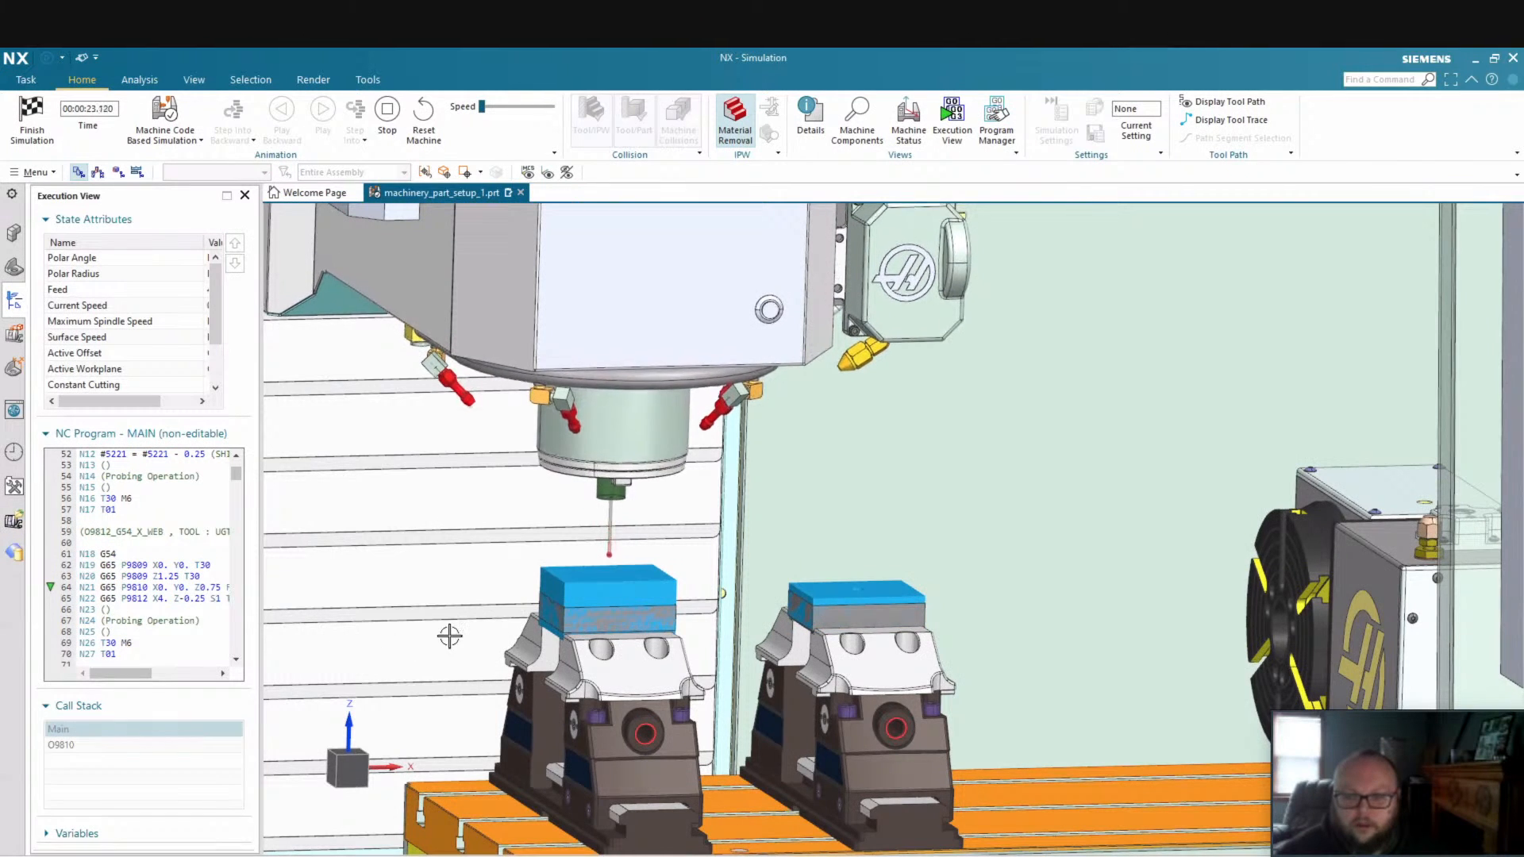
{"action": "left_click_drag", "start_coordinate": [483, 110], "coordinate": [502, 115]}
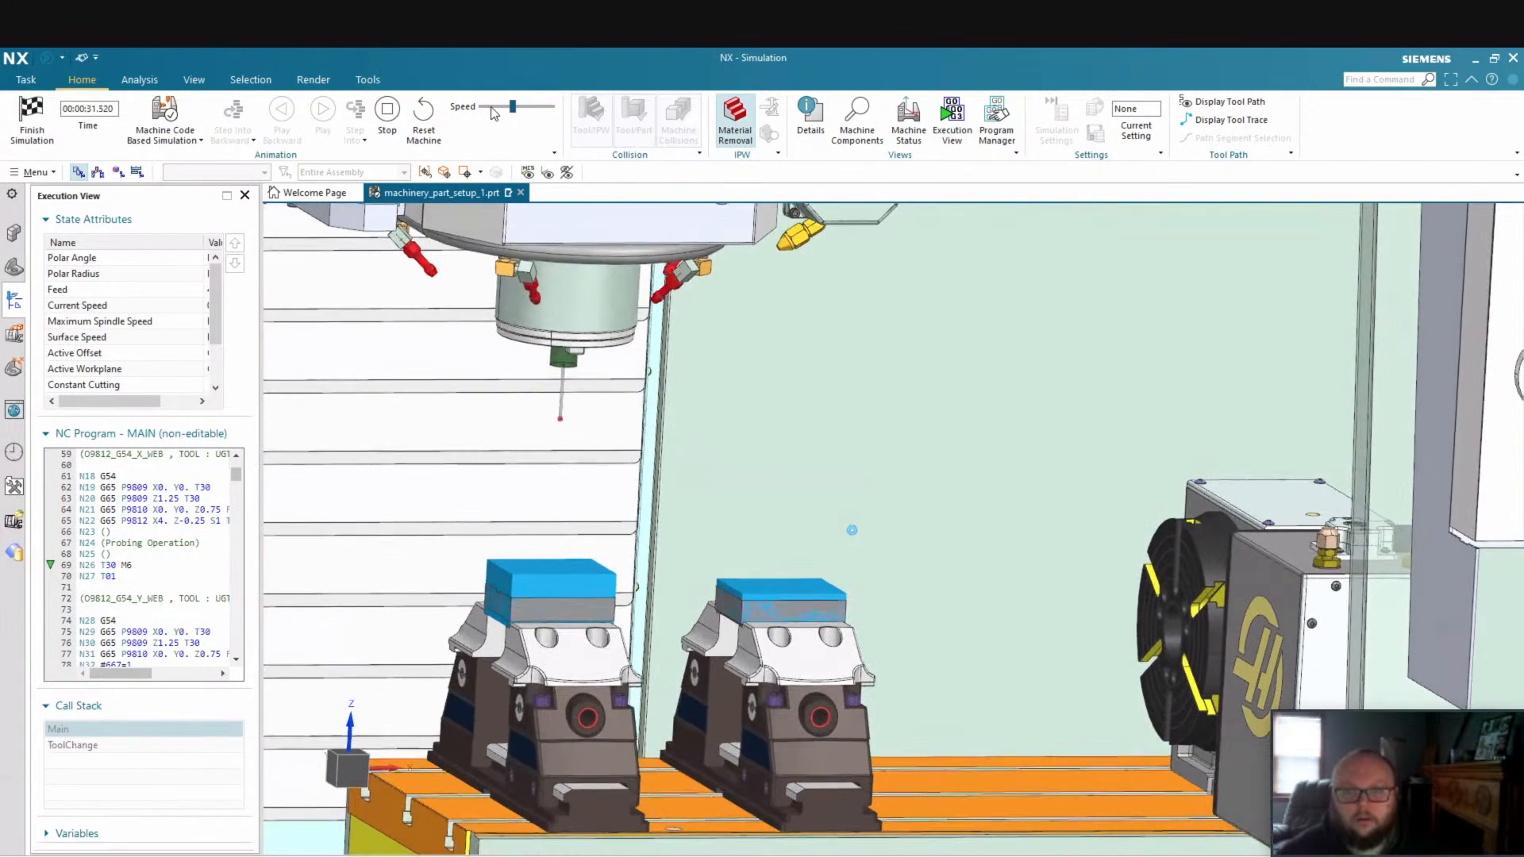
{"action": "left_click_drag", "start_coordinate": [497, 107], "coordinate": [487, 111]}
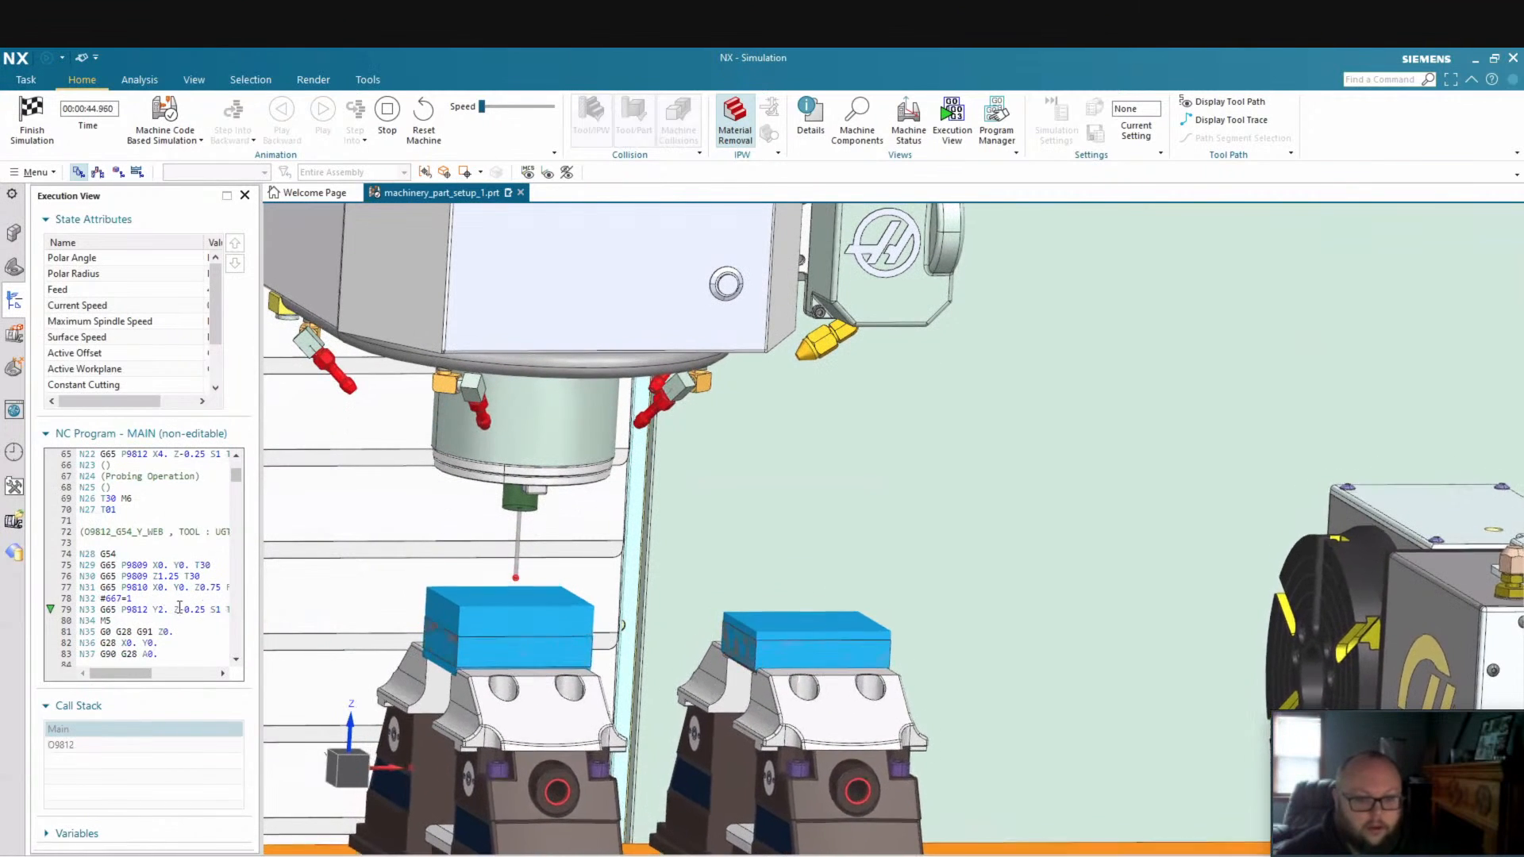
{"action": "left_click", "coordinate": [32, 119]}
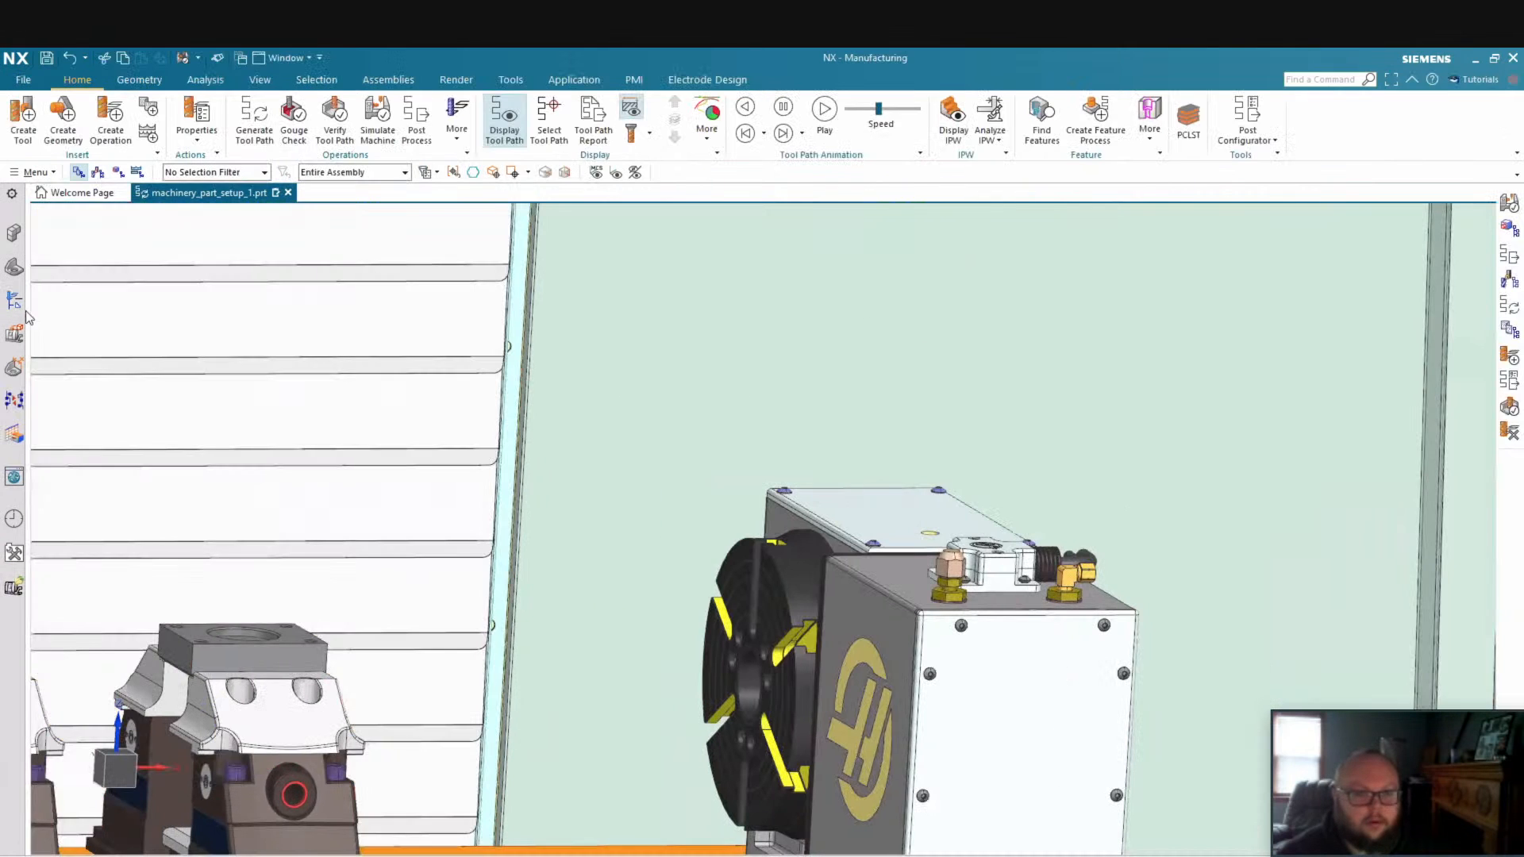
Set the Width - Y of O9812_G54_Y_WEB to 3, regenerate its tool path and accept the operation
{"action": "left_click", "coordinate": [14, 302]}
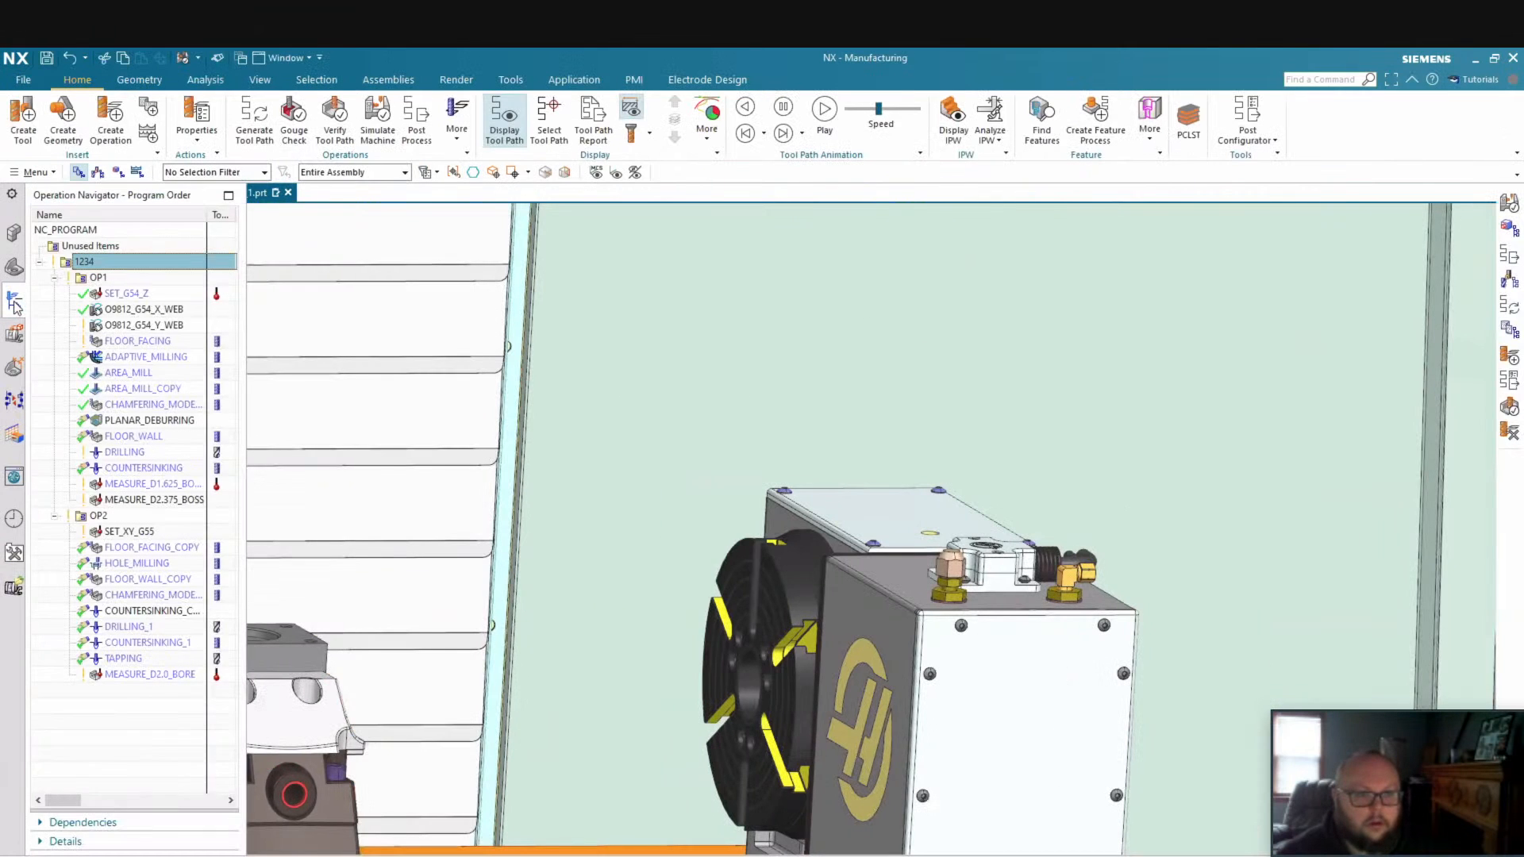
{"action": "double_click", "coordinate": [176, 330]}
{"action": "left_click", "coordinate": [286, 358]}
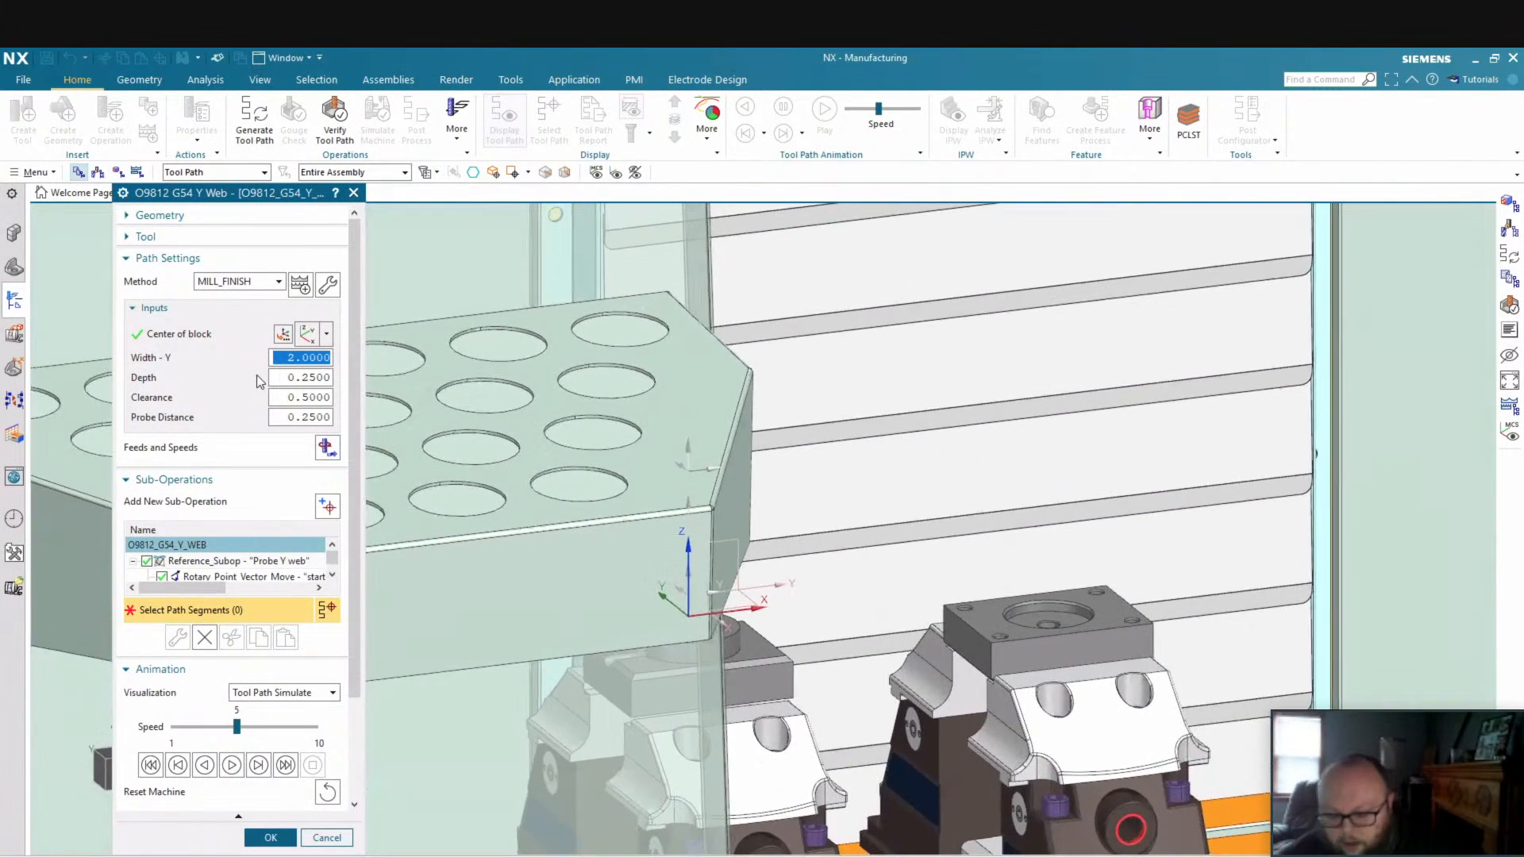
{"action": "type", "text": "3"}
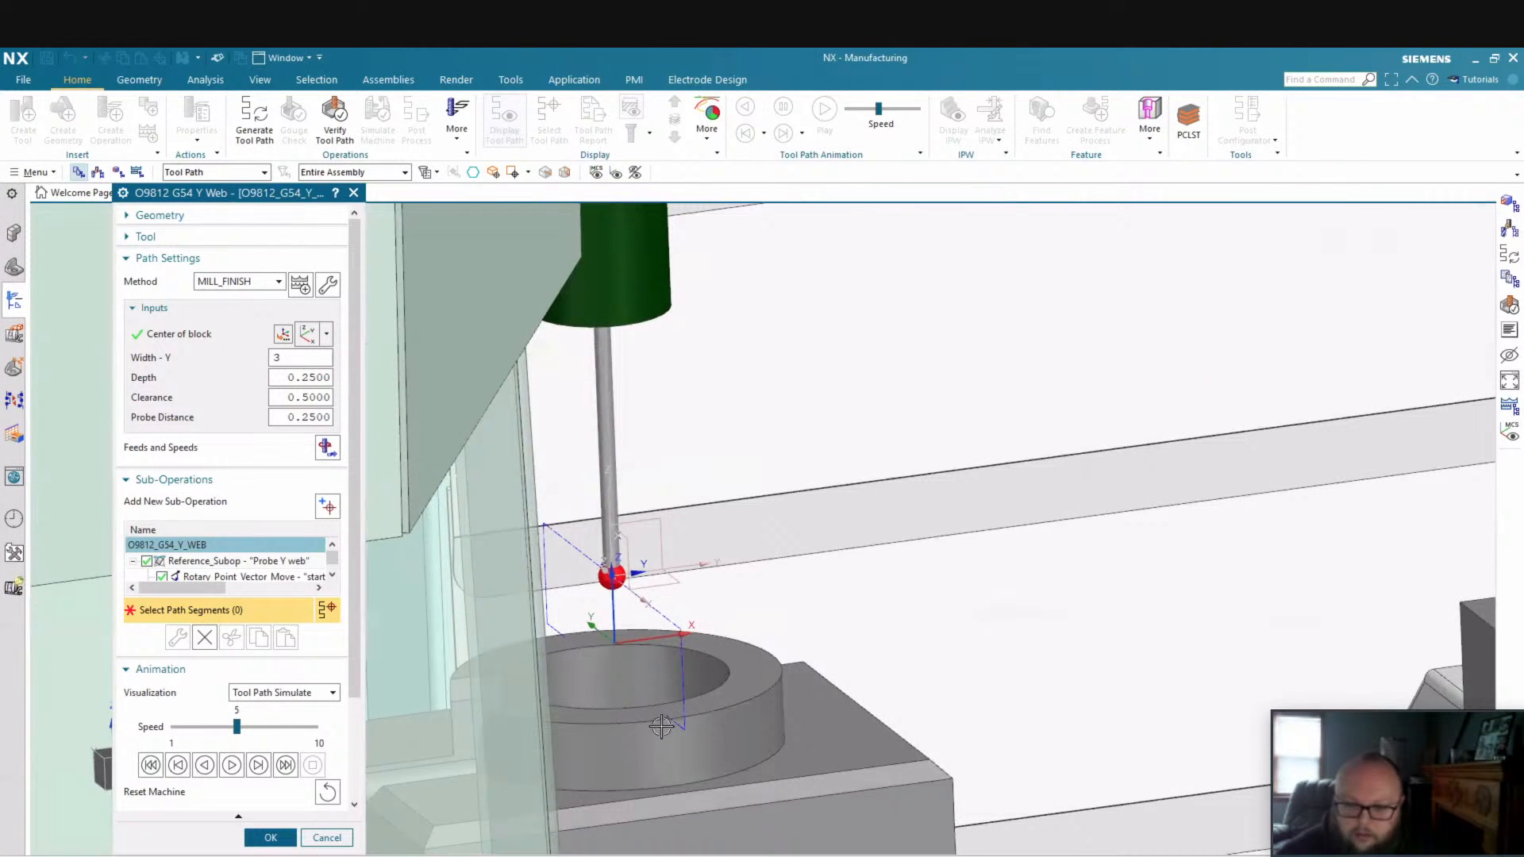
{"action": "scroll", "coordinate": [304, 729], "scroll_direction": "down", "scroll_amount": 3}
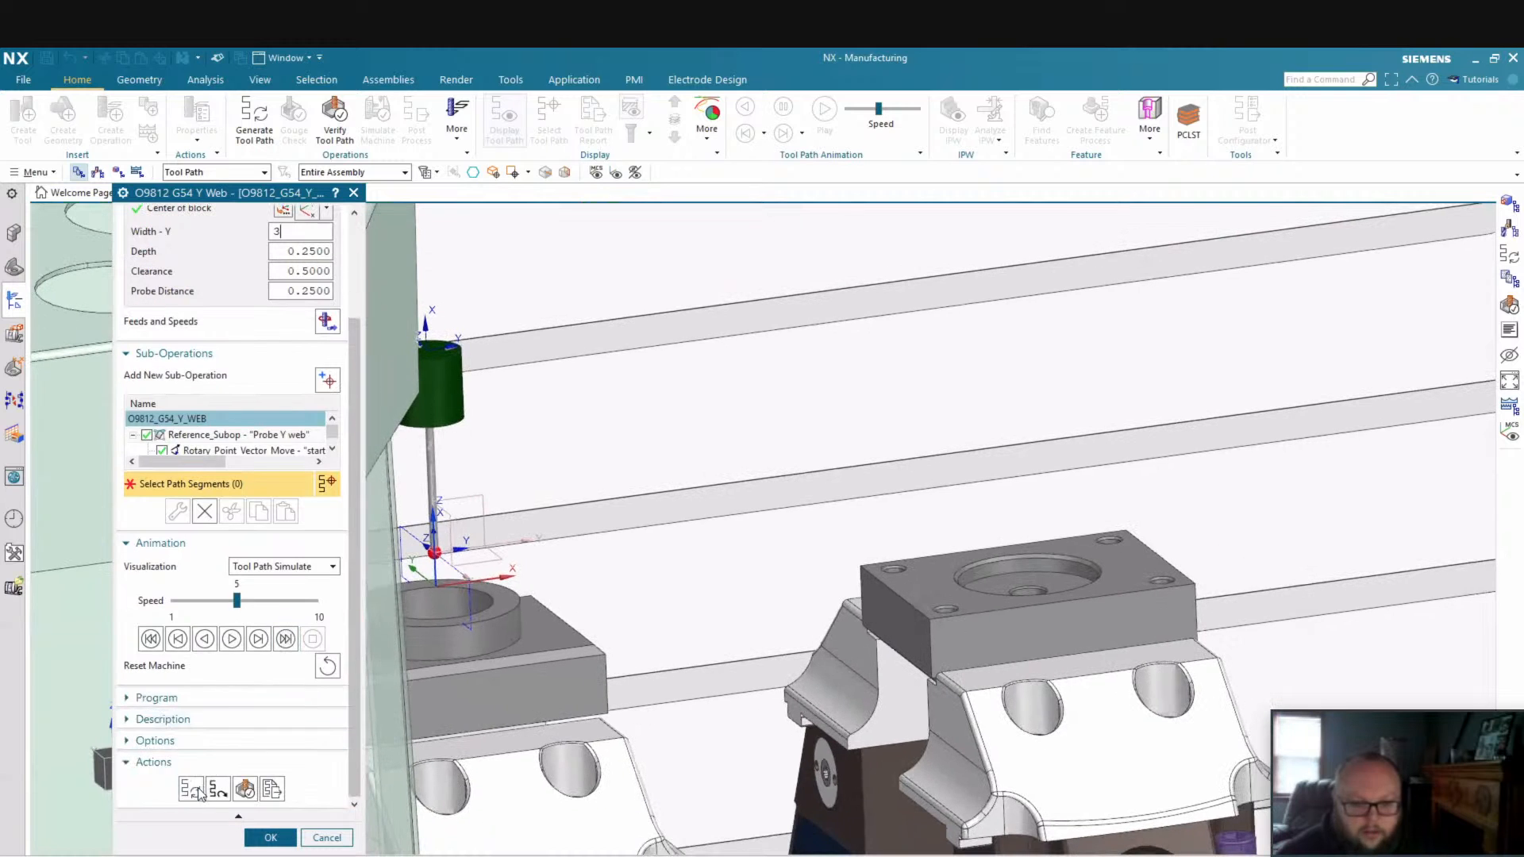
{"action": "left_click", "coordinate": [270, 837]}
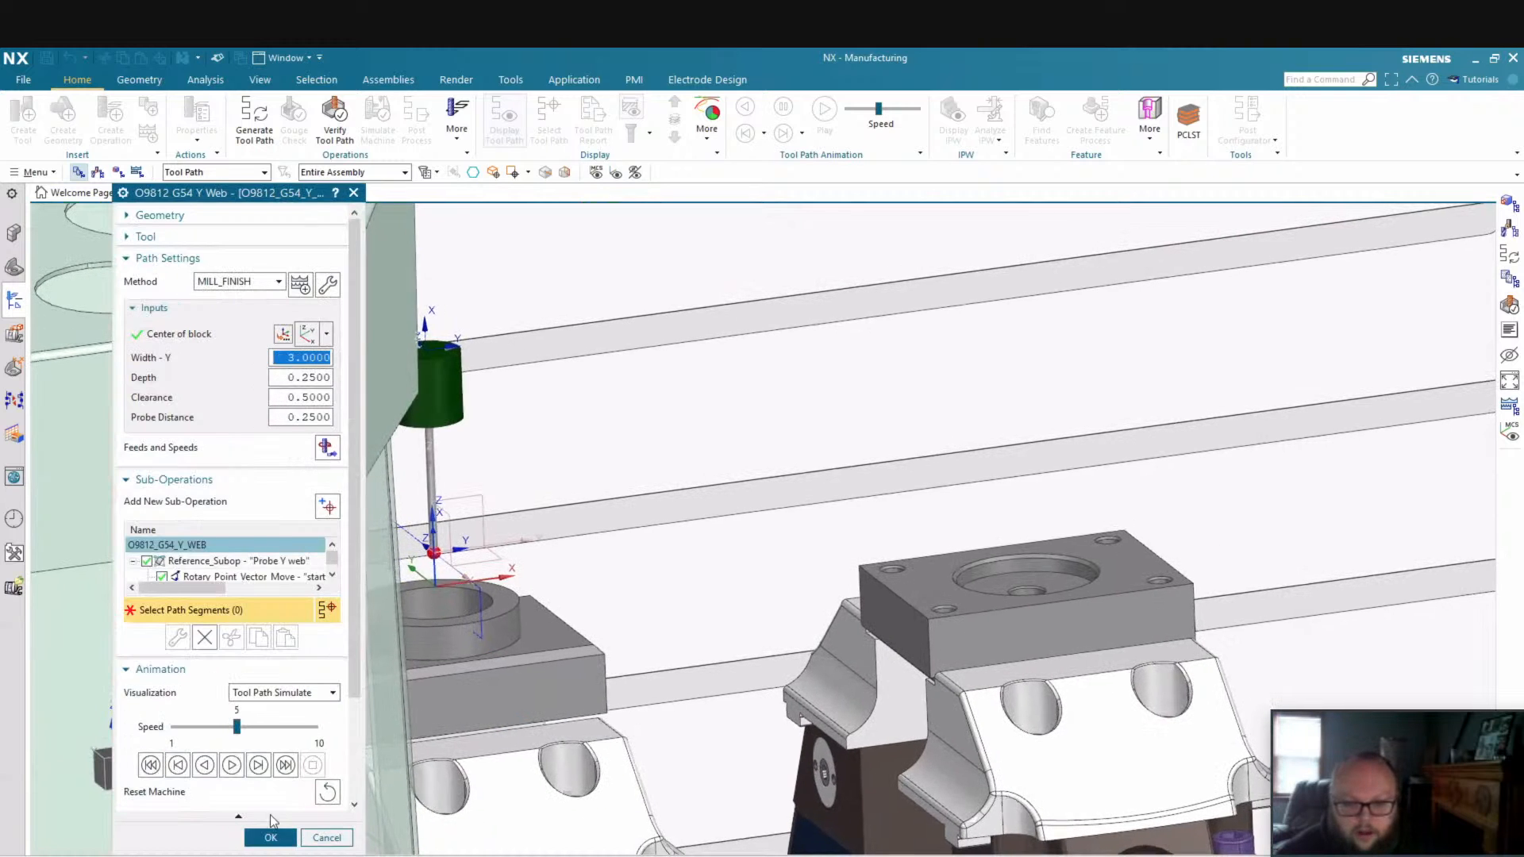
{"action": "left_click", "coordinate": [261, 836]}
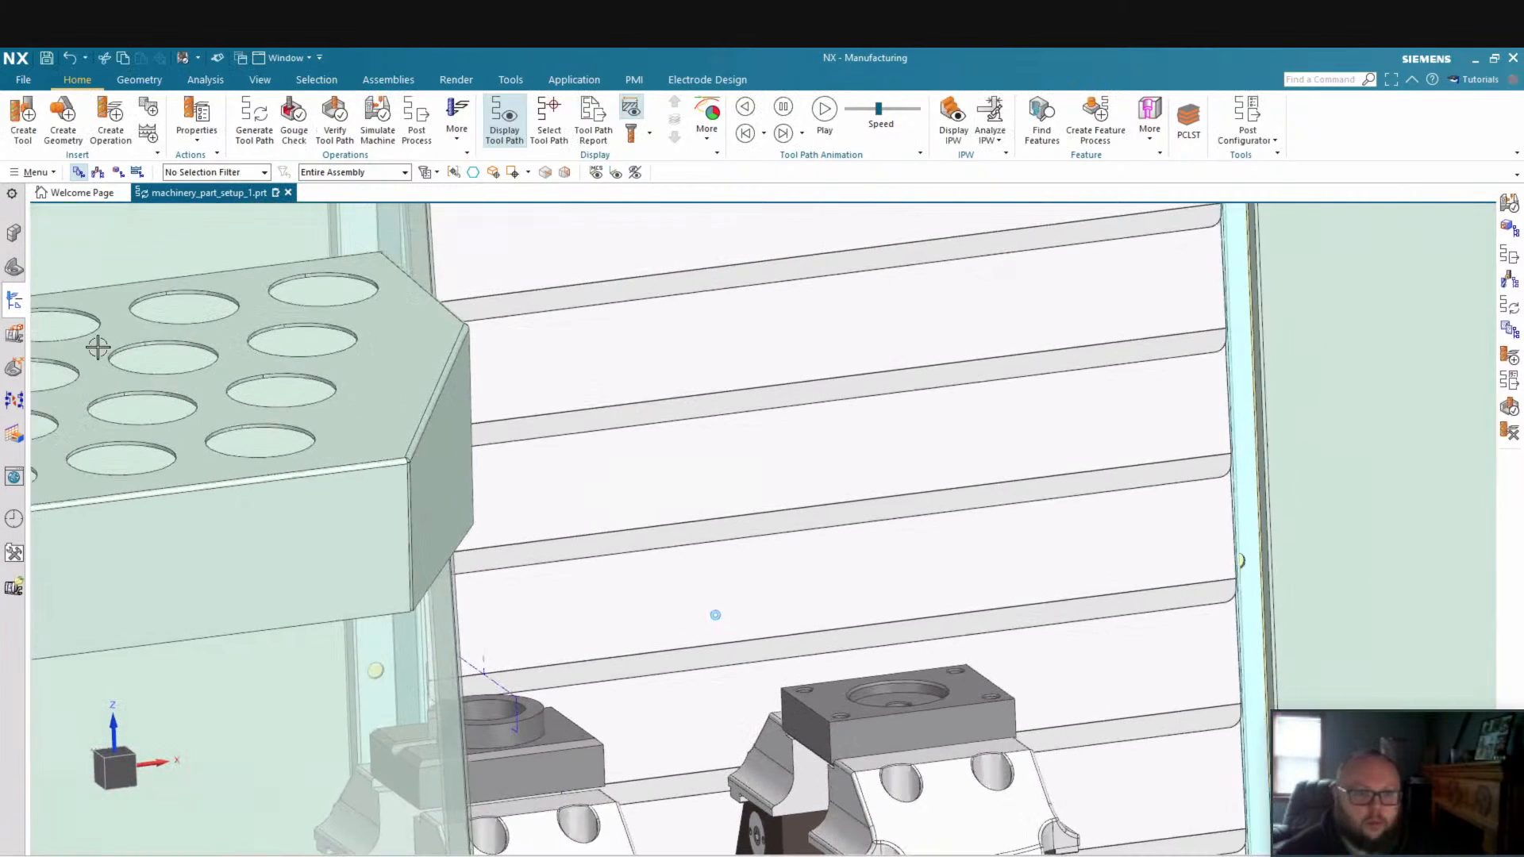
Relaunch the machine simulation for program group 1234 and dismiss the Information window
{"action": "left_click", "coordinate": [19, 306]}
{"action": "left_click", "coordinate": [117, 263]}
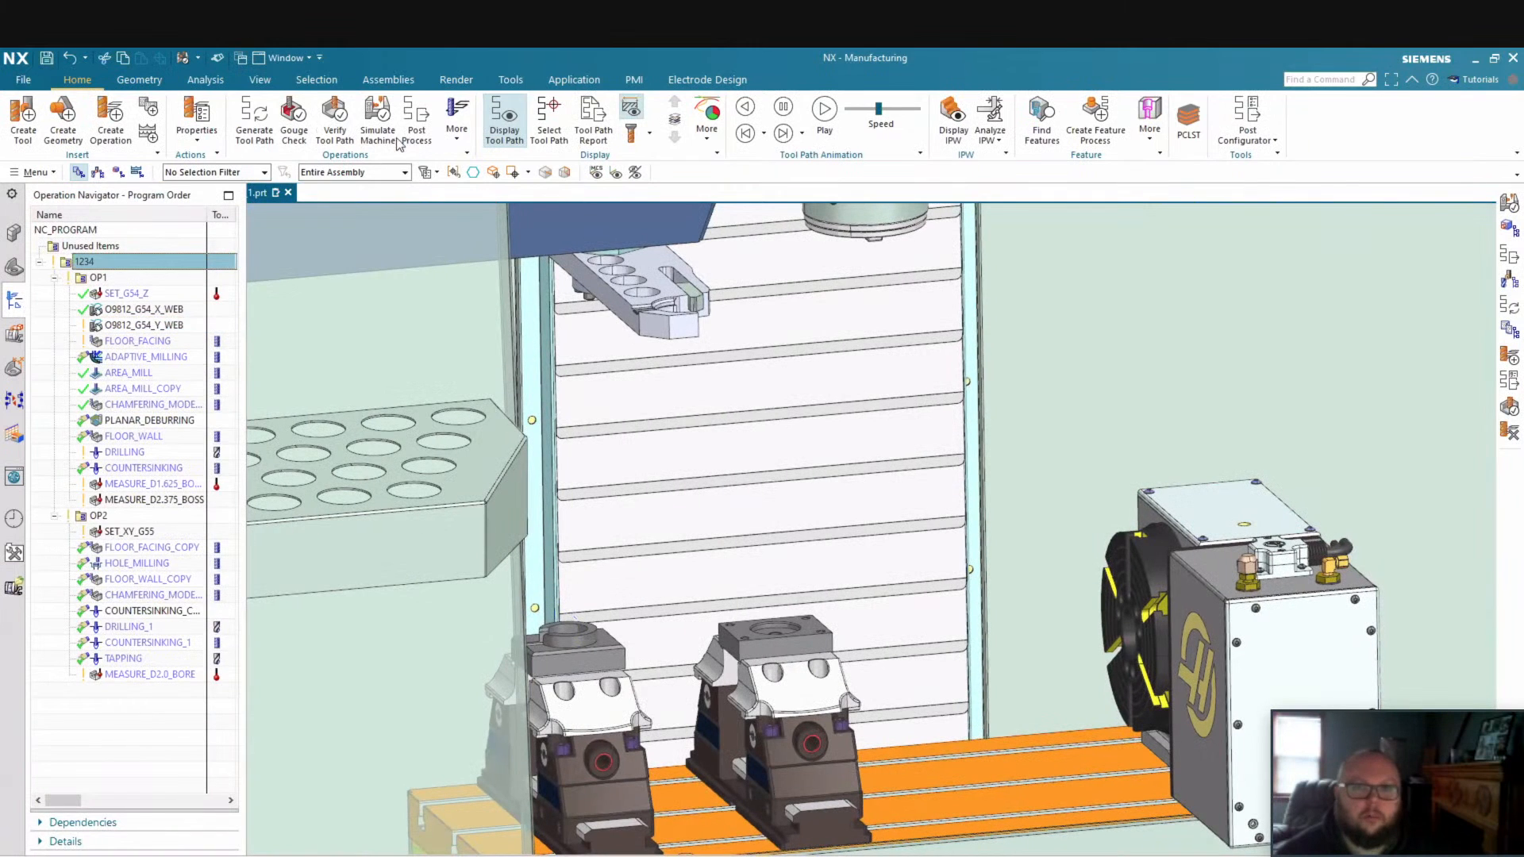
{"action": "left_click", "coordinate": [377, 119]}
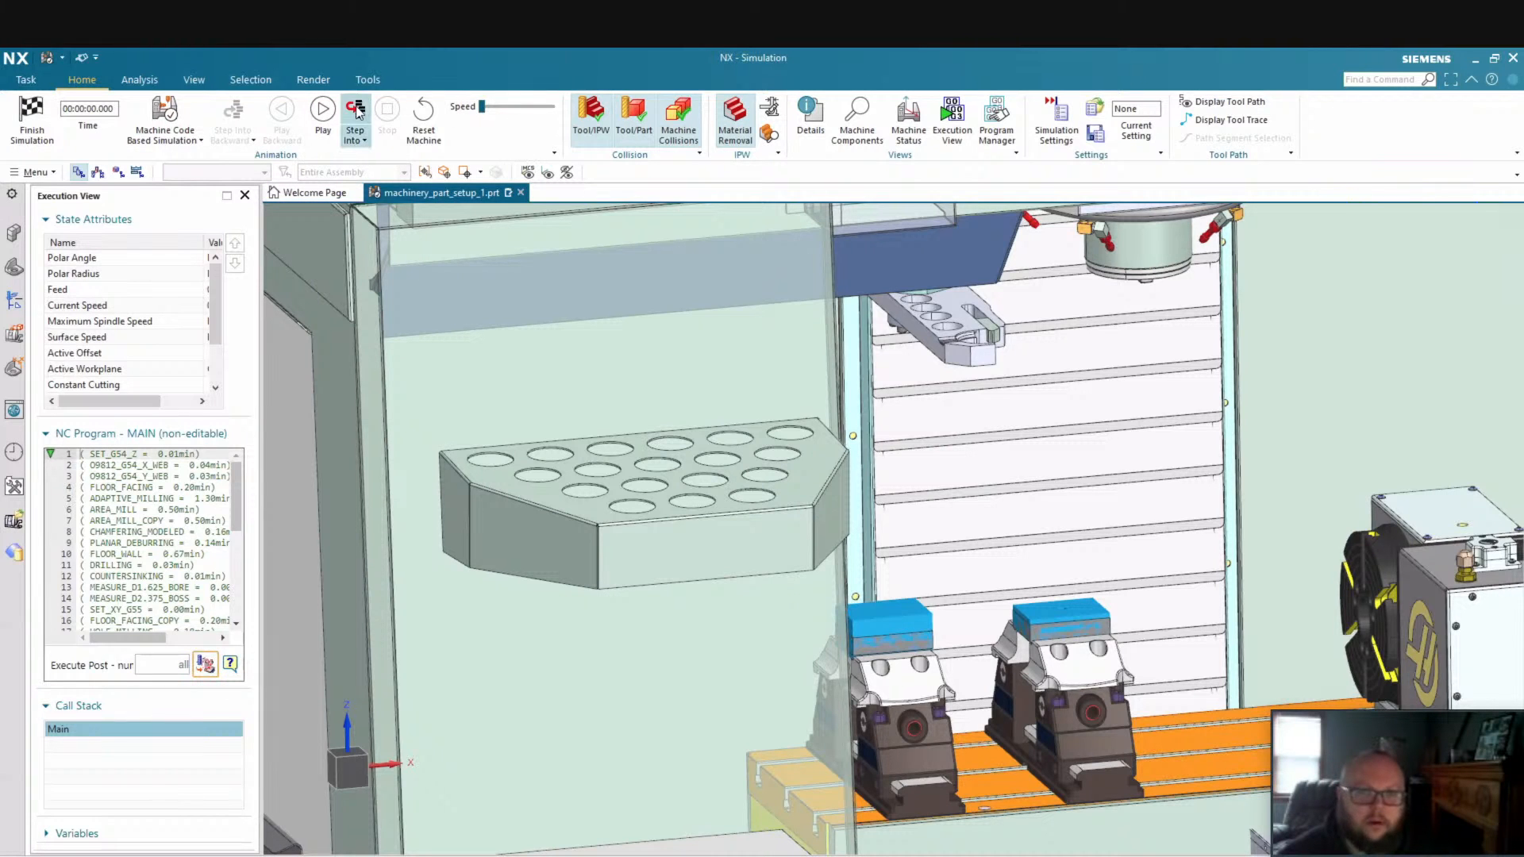
{"action": "left_click", "coordinate": [322, 116]}
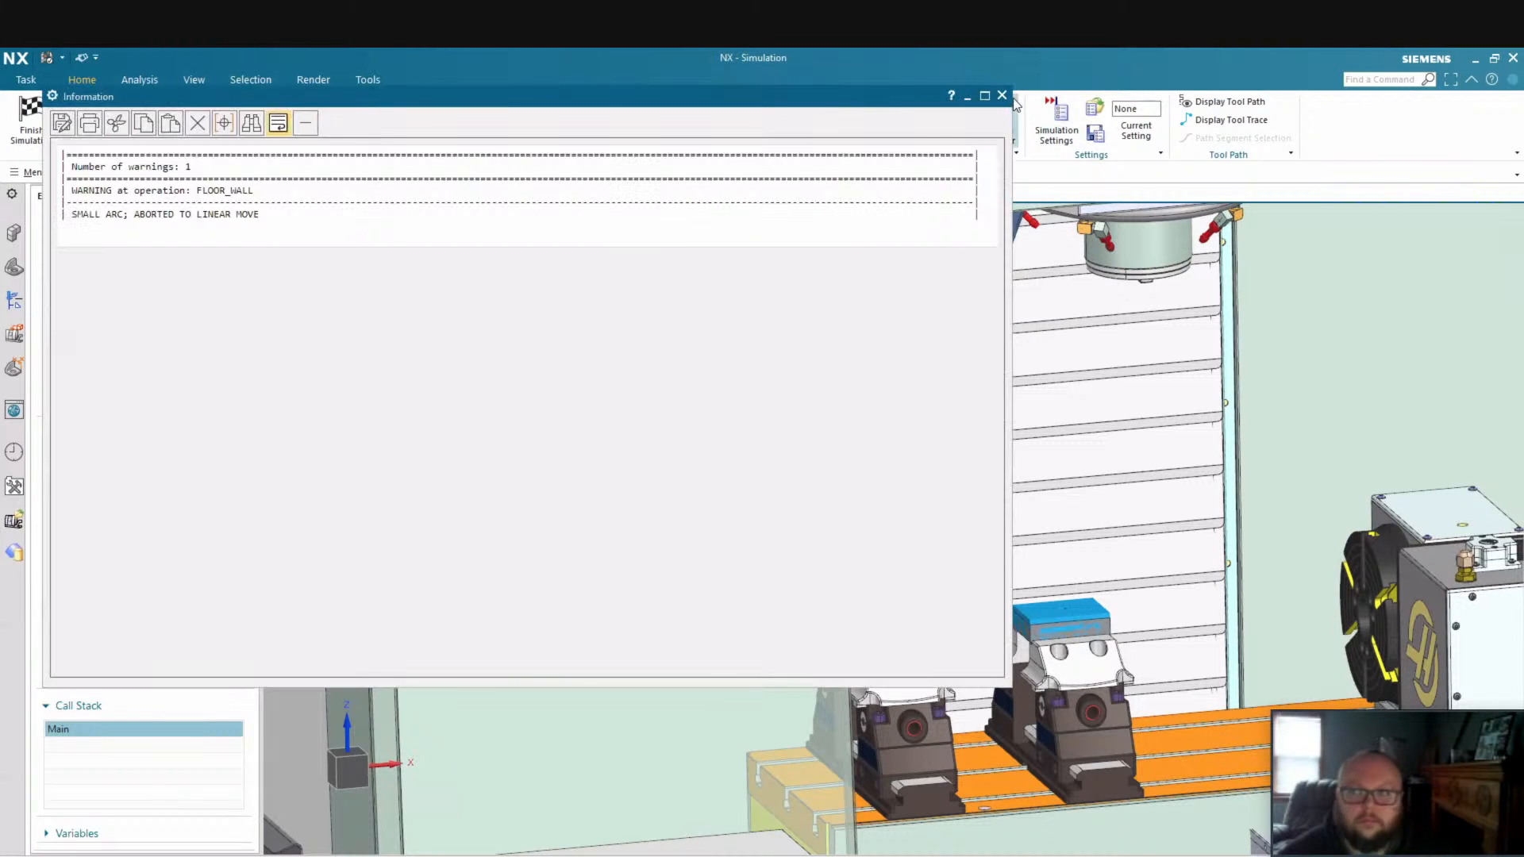
{"action": "left_click", "coordinate": [1001, 96]}
Run the simulation quickly through the first G54 probing operations and slow it down to examine the Y web cycle
{"action": "left_click", "coordinate": [353, 115]}
{"action": "left_click_drag", "start_coordinate": [482, 107], "coordinate": [519, 106]}
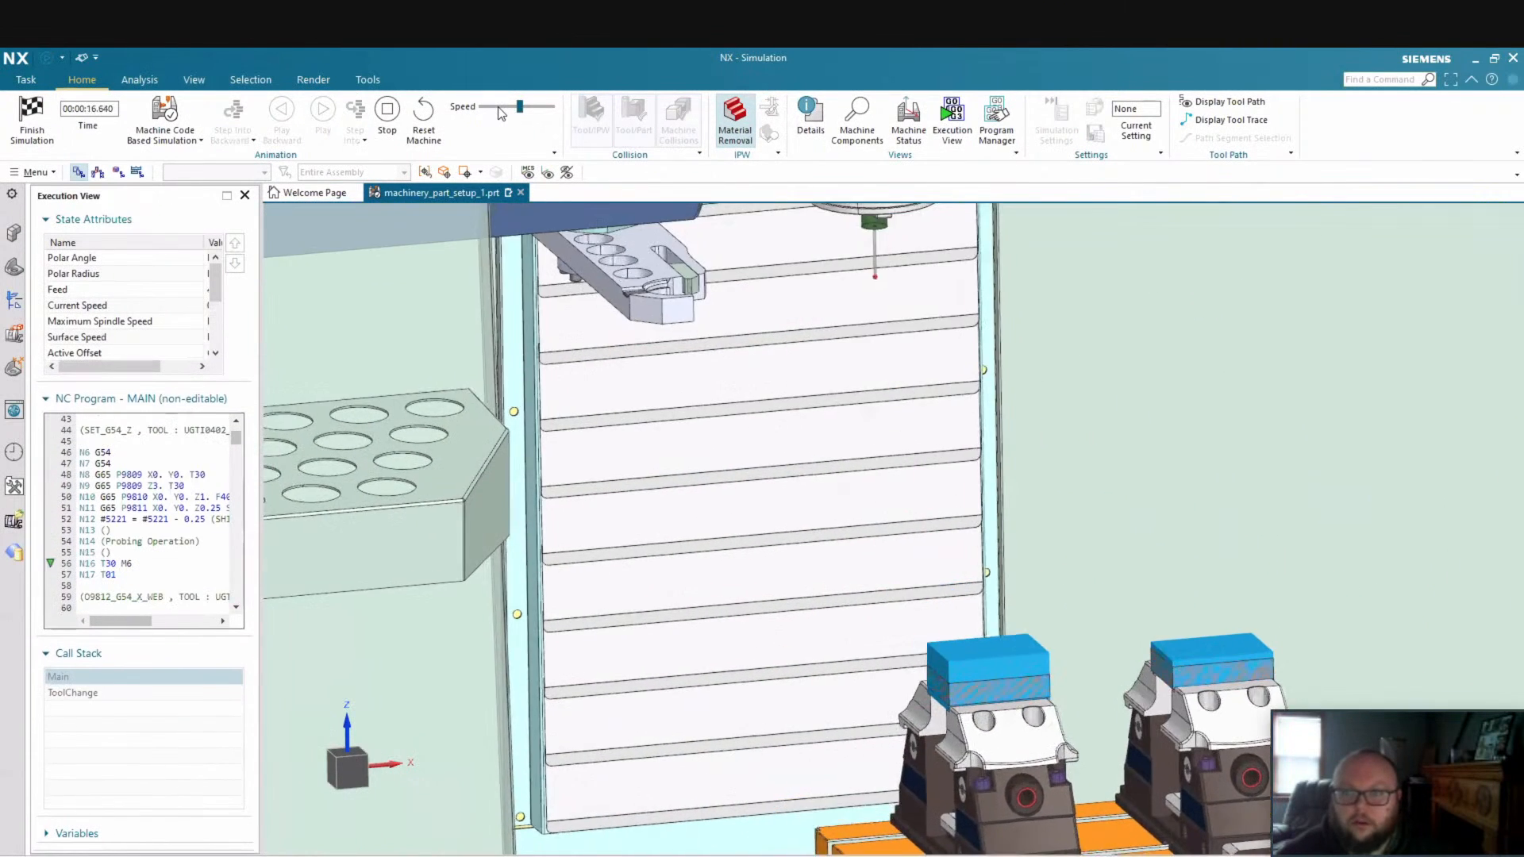
{"action": "left_click", "coordinate": [498, 107]}
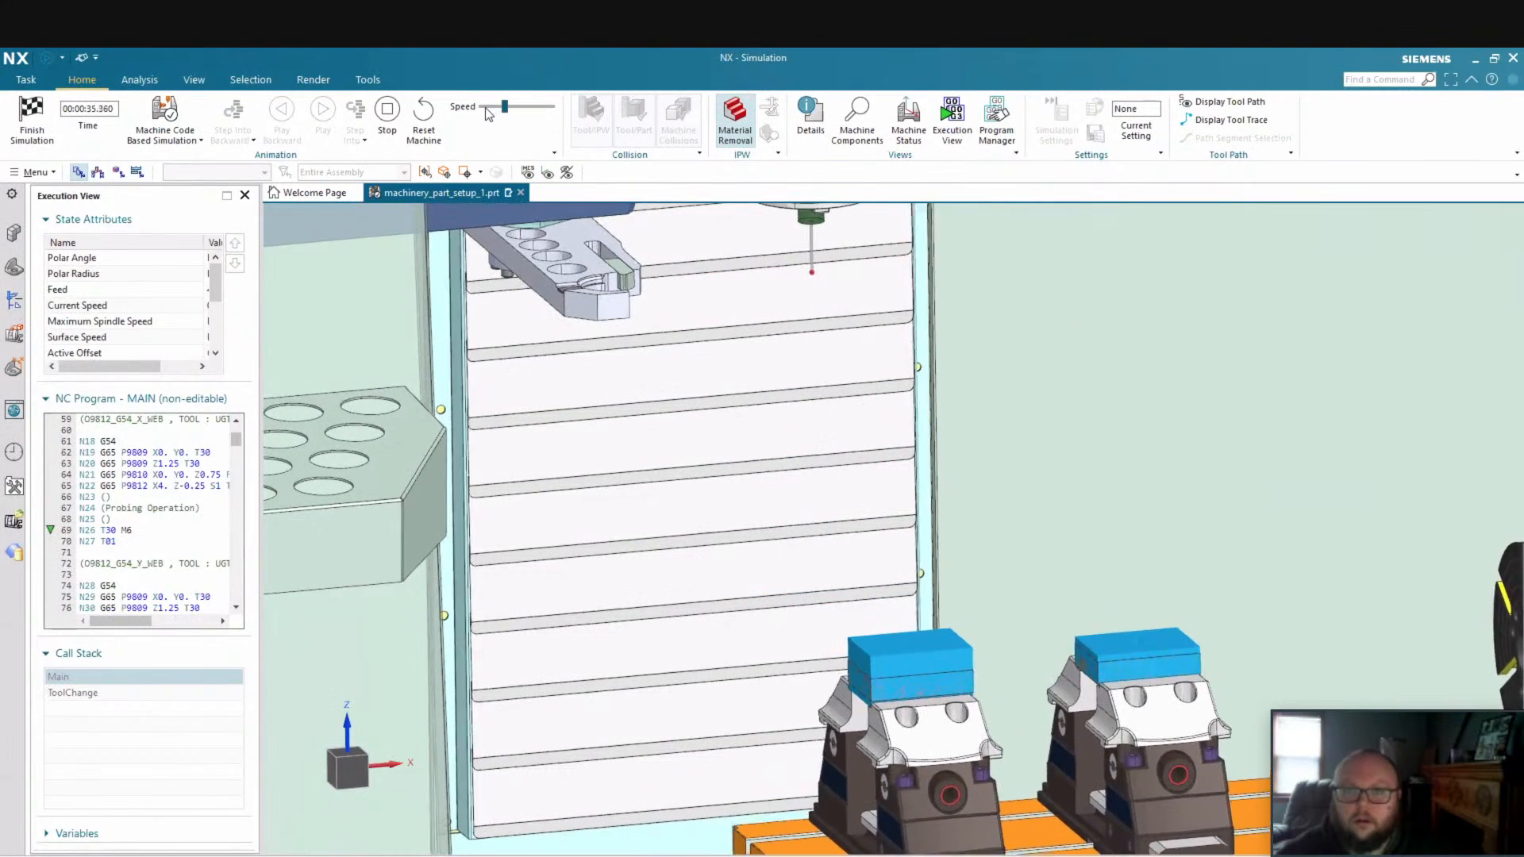
{"action": "left_click", "coordinate": [485, 108]}
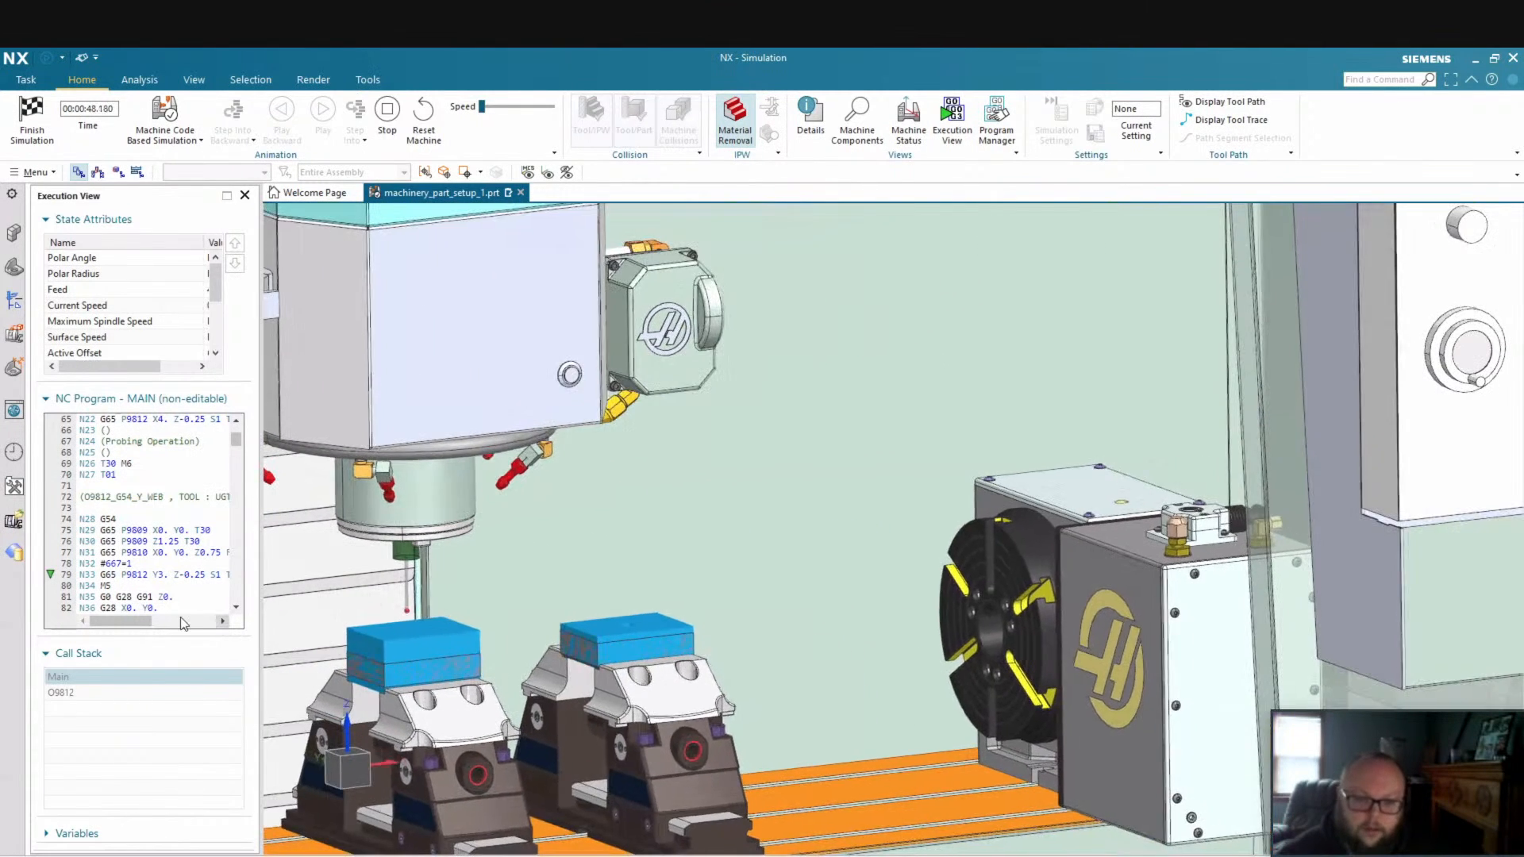
Collapse the Call Stack and run the simulation quickly through the G54 machining operations, slowing it down for the MEASURE_D1.625_BORE probing cycle
{"action": "left_click", "coordinate": [138, 653]}
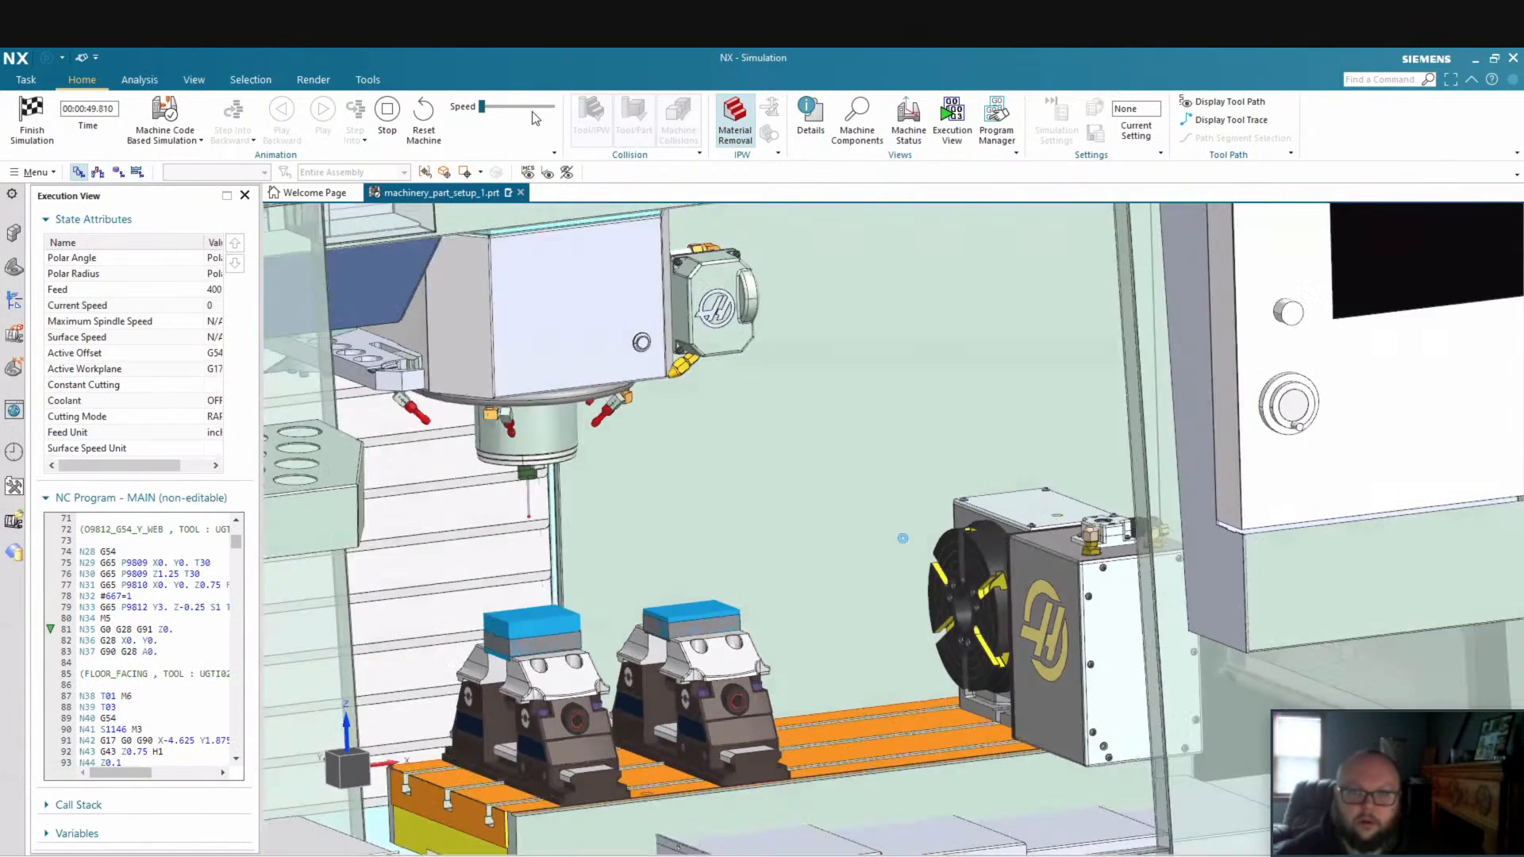
{"action": "left_click", "coordinate": [540, 108]}
{"action": "left_click", "coordinate": [536, 108]}
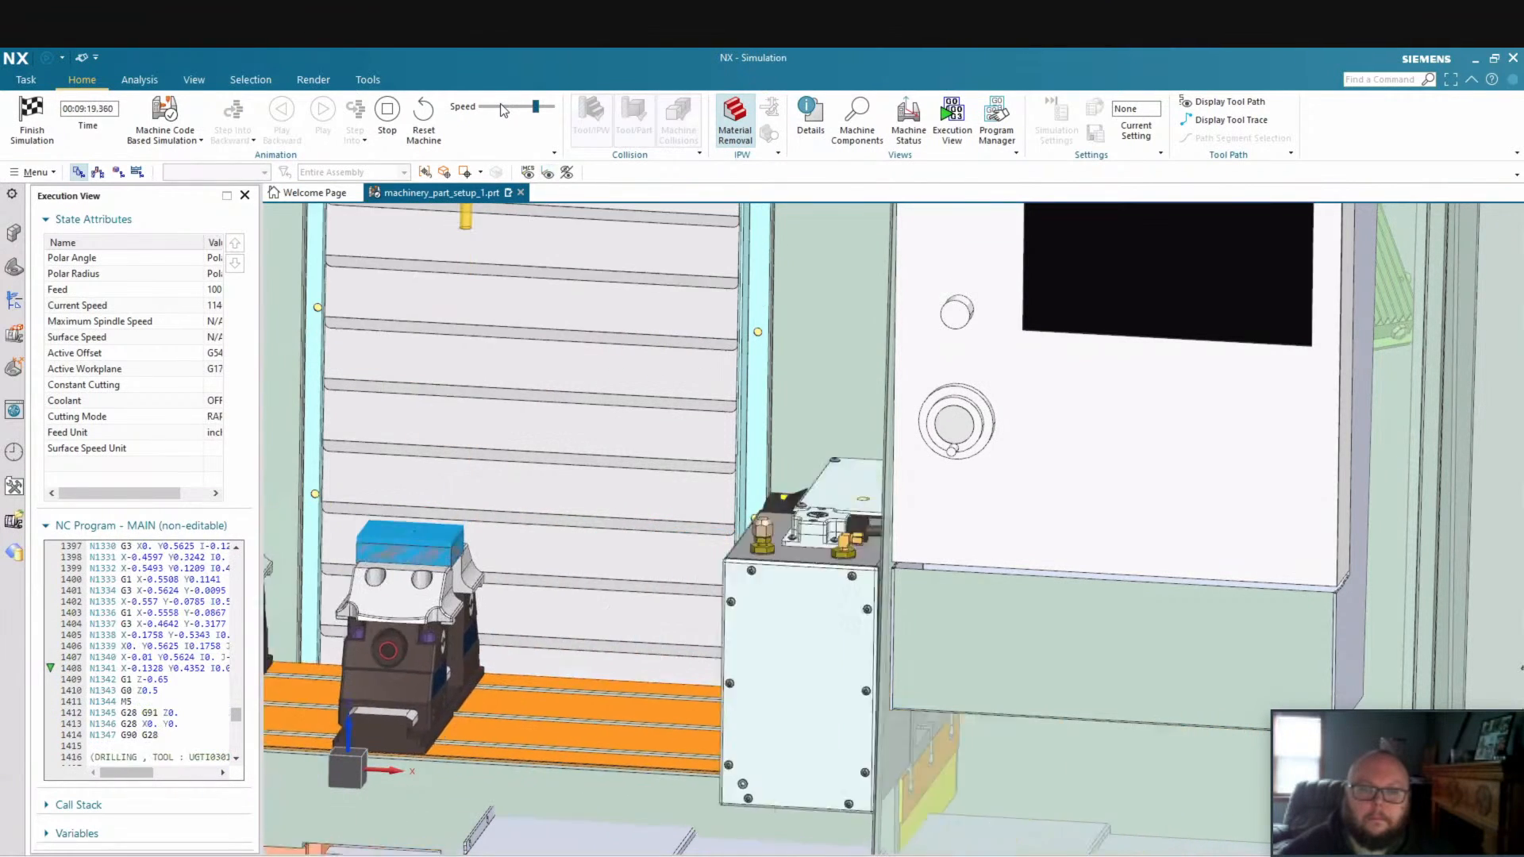
{"action": "left_click", "coordinate": [508, 108]}
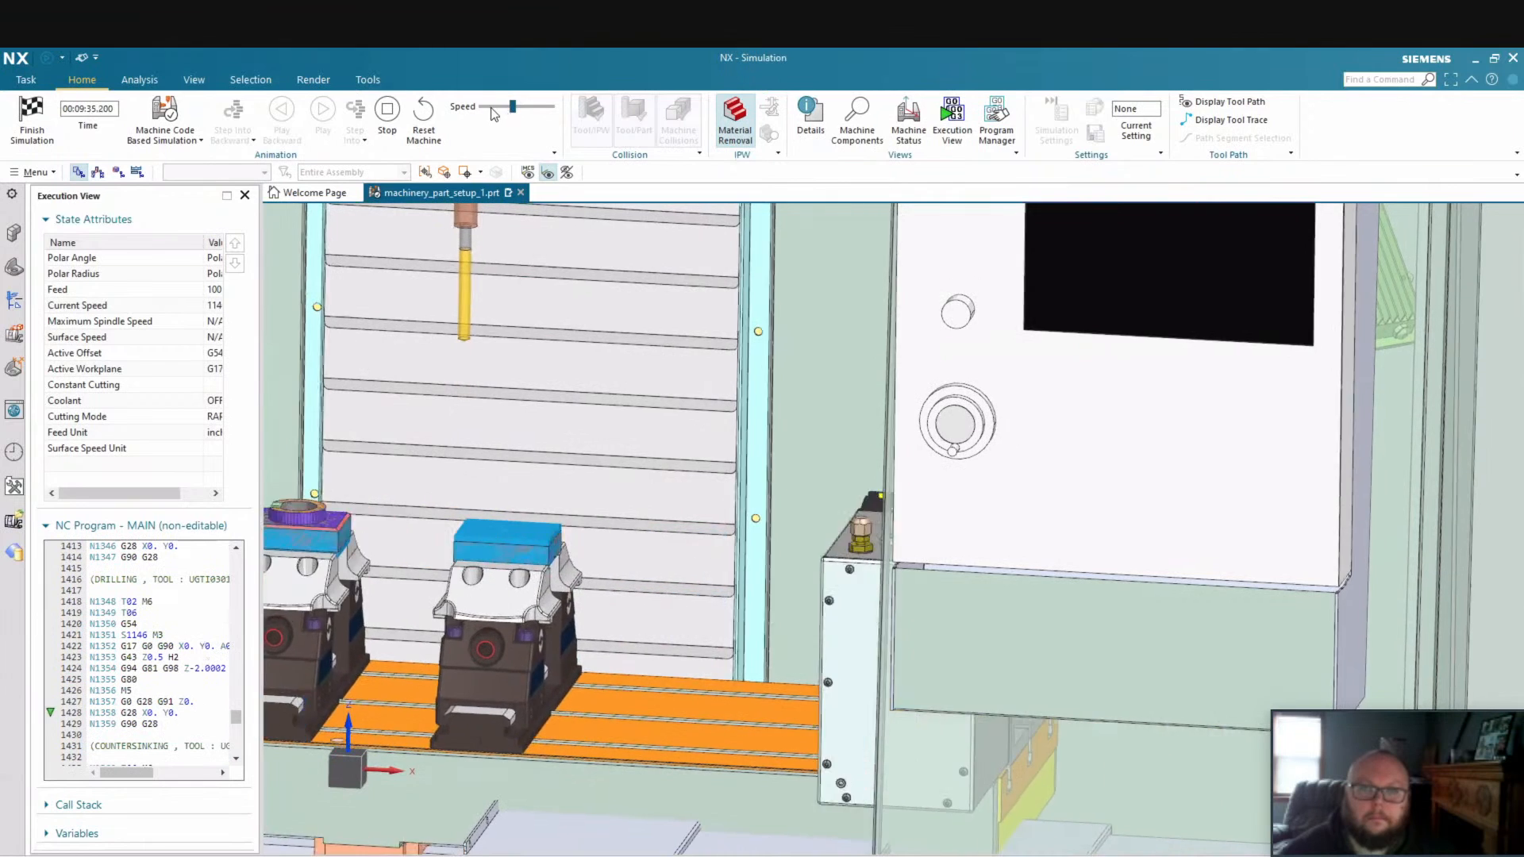
{"action": "left_click", "coordinate": [492, 109]}
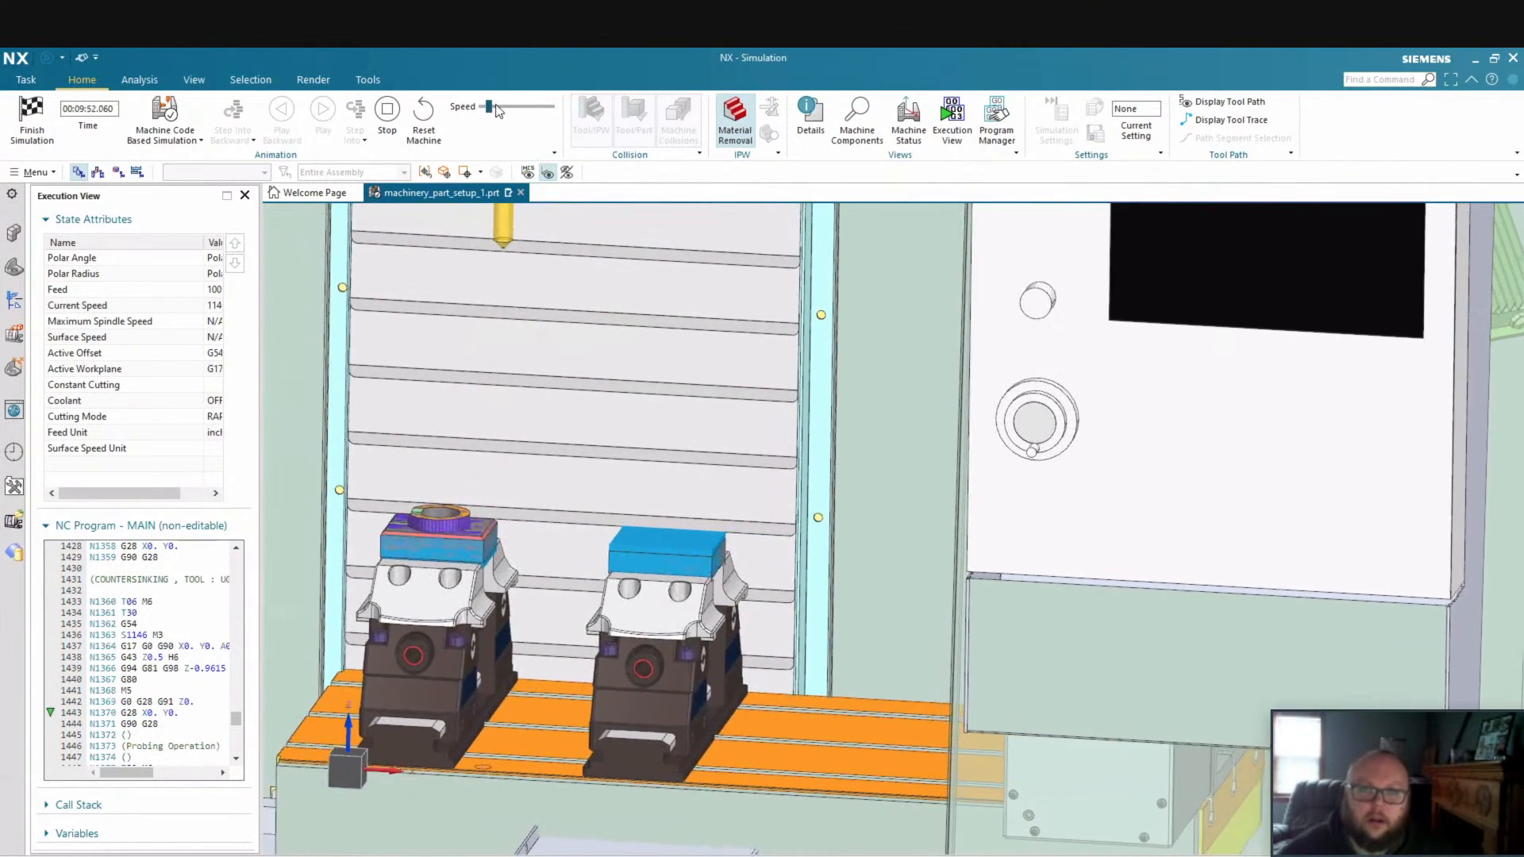
{"action": "left_click", "coordinate": [500, 106]}
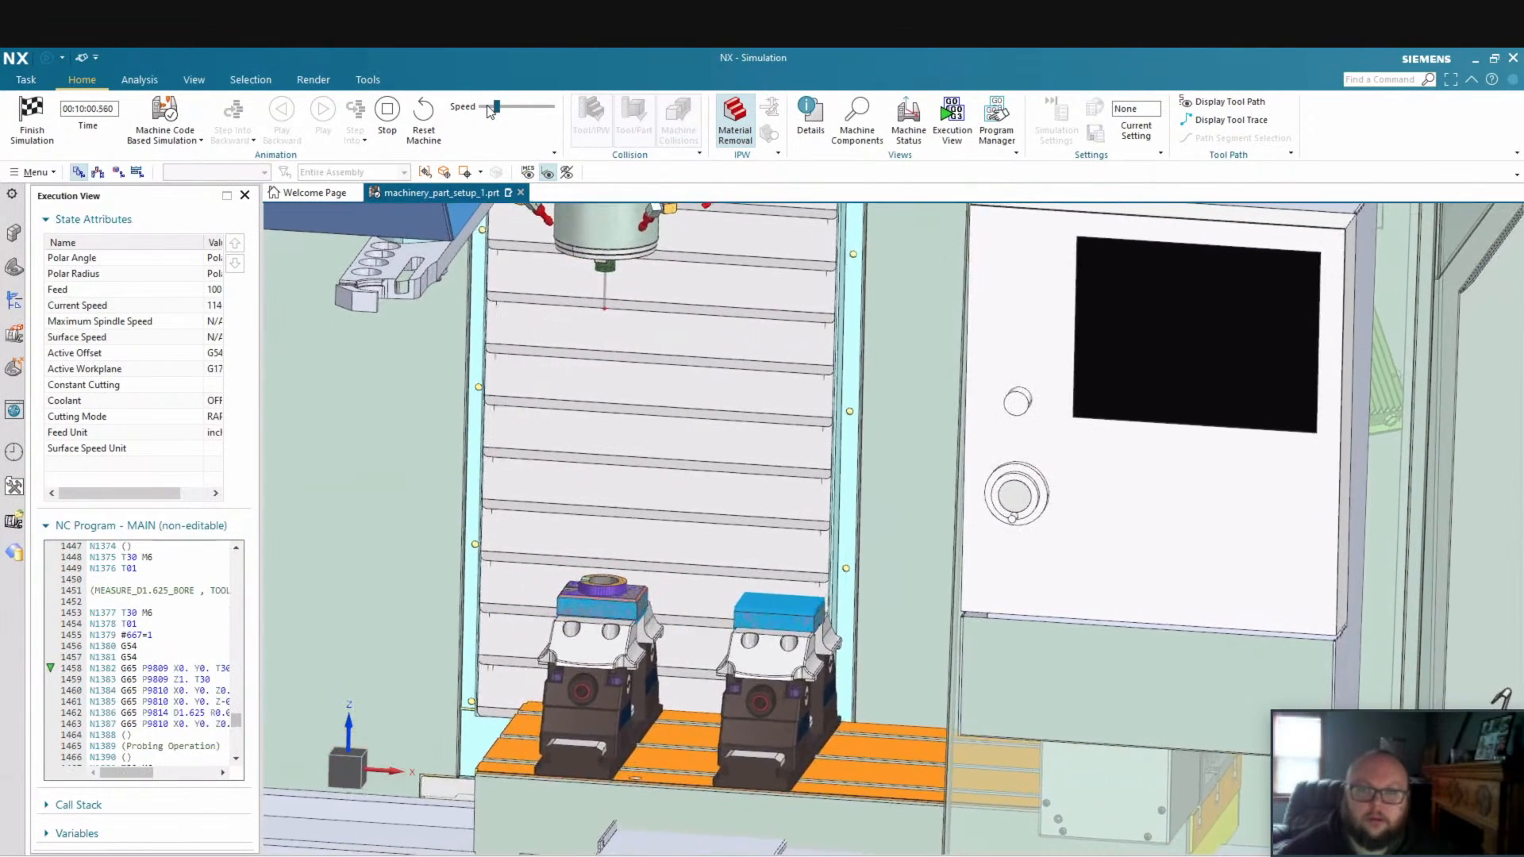
{"action": "left_click_drag", "start_coordinate": [491, 111], "coordinate": [481, 110]}
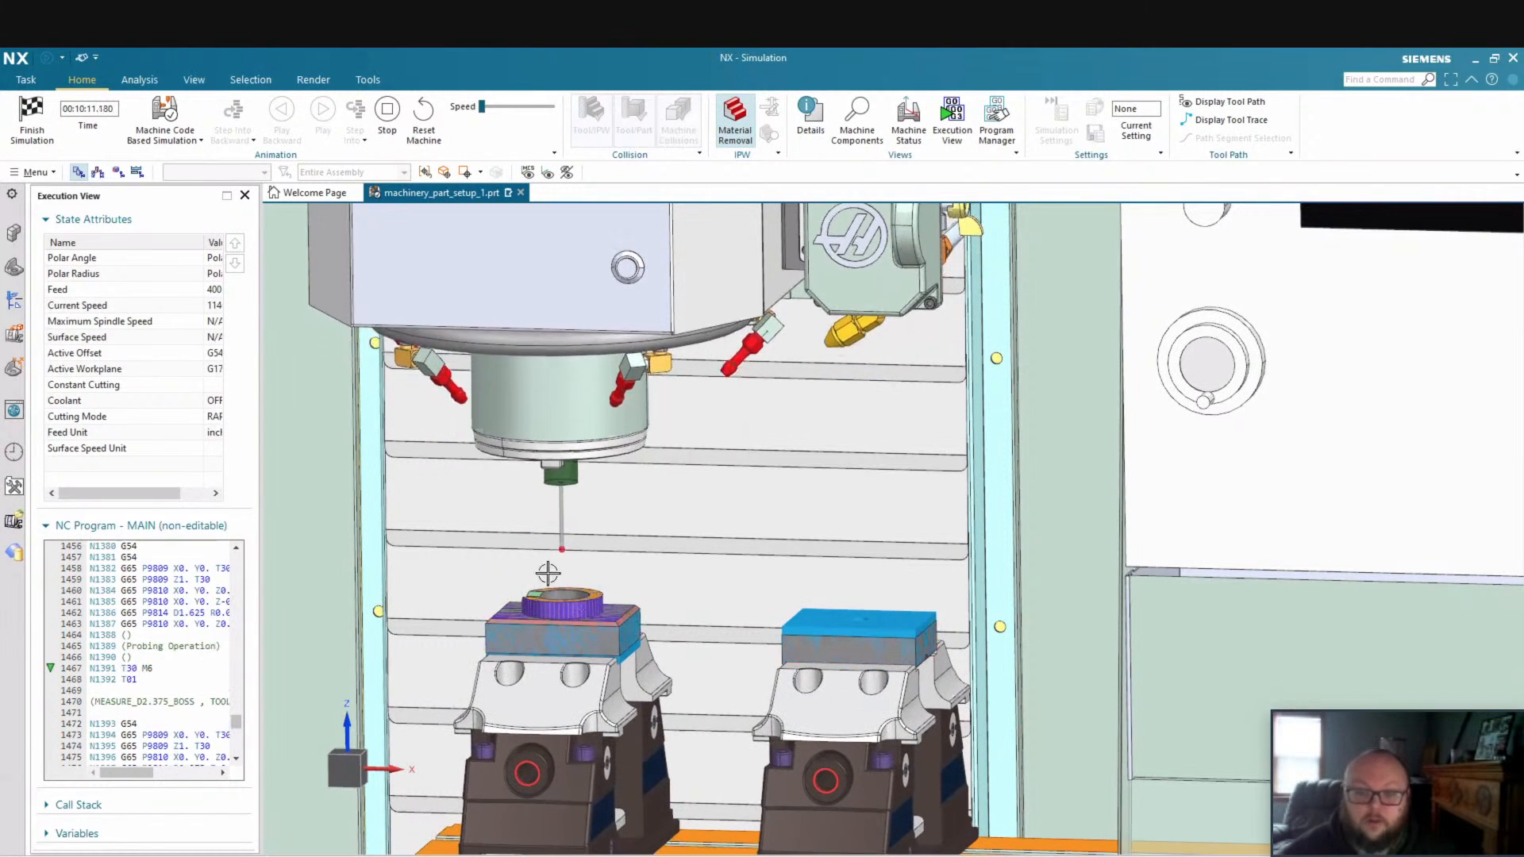
Play the MEASURE_D2.375_BOSS probing cycle at low speed and examine the probe's moves around the boss up close from several angles
{"action": "scroll", "coordinate": [479, 543], "scroll_direction": "down", "scroll_amount": 2}
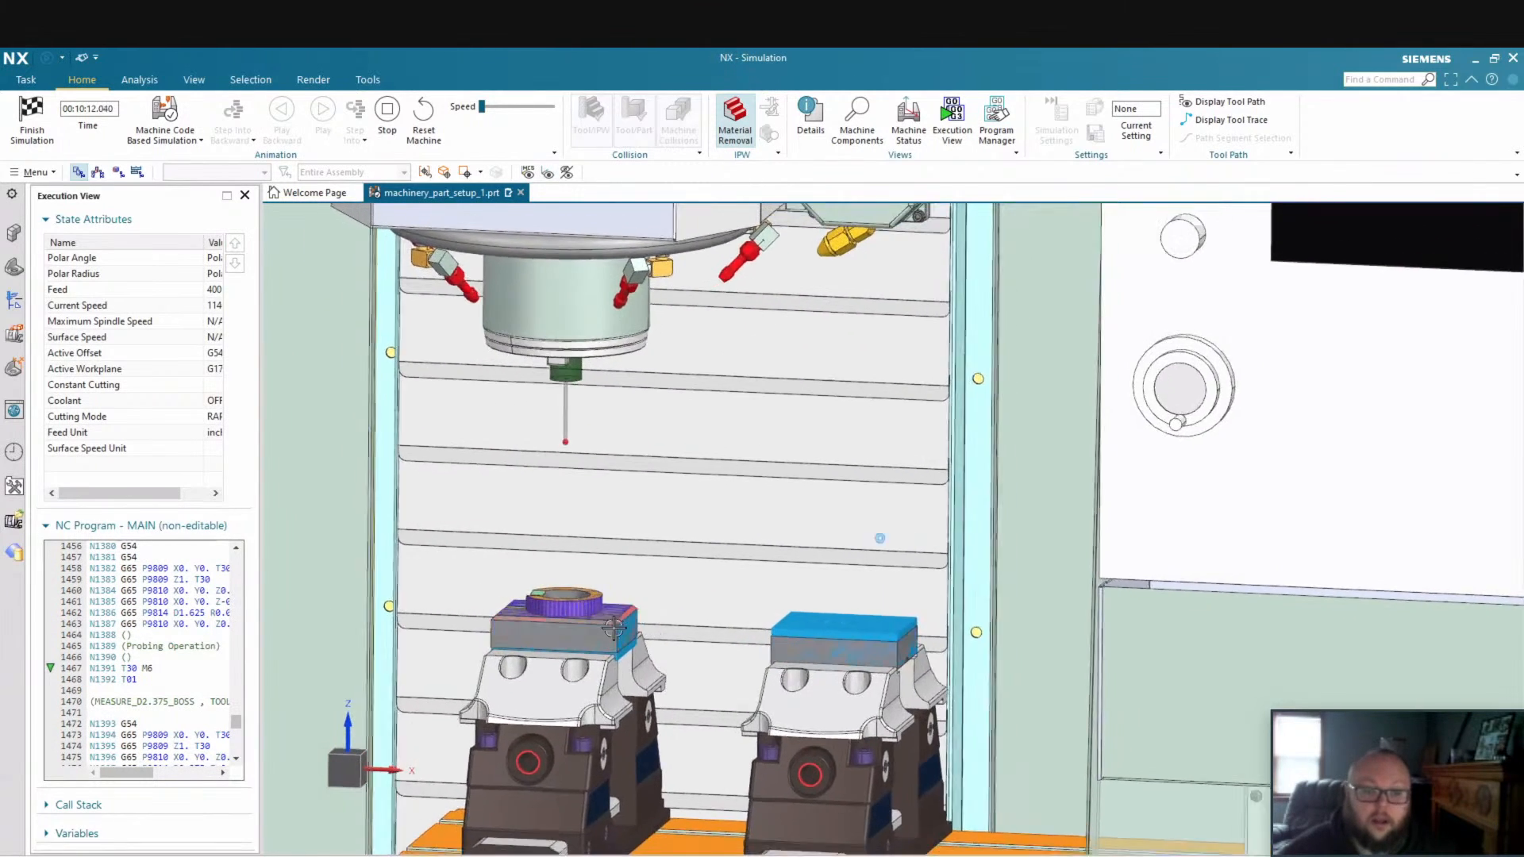
{"action": "scroll", "coordinate": [479, 543], "scroll_direction": "down", "scroll_amount": 3}
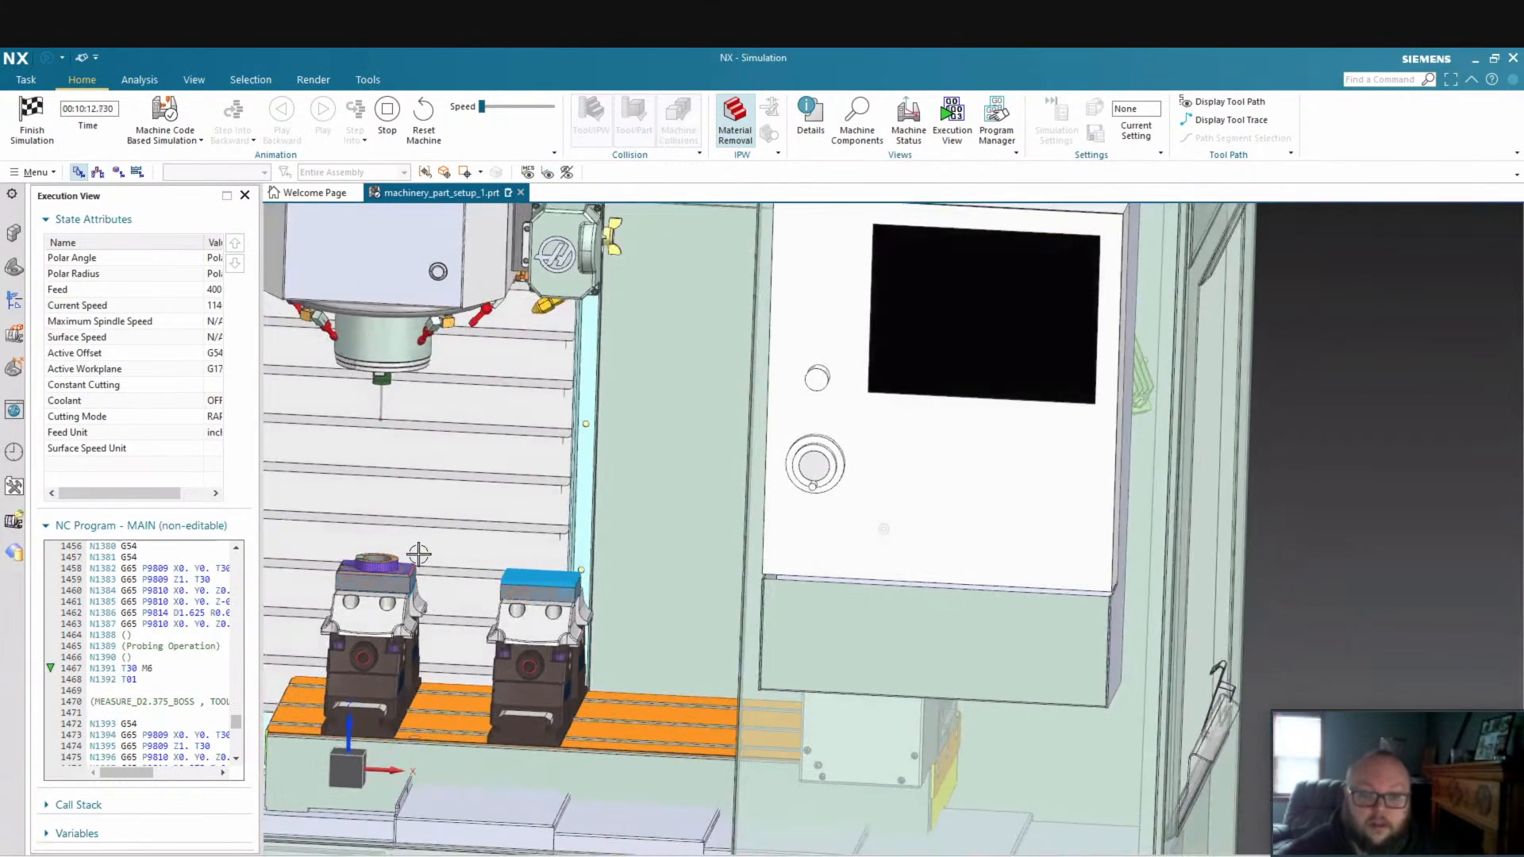
{"action": "scroll", "coordinate": [453, 364], "scroll_direction": "up", "scroll_amount": 3}
{"action": "mouse_move", "coordinate": [482, 106]}
{"action": "left_mouse_down"}
{"action": "mouse_move", "coordinate": [505, 107]}
{"action": "mouse_move", "coordinate": [484, 109]}
{"action": "left_mouse_up"}
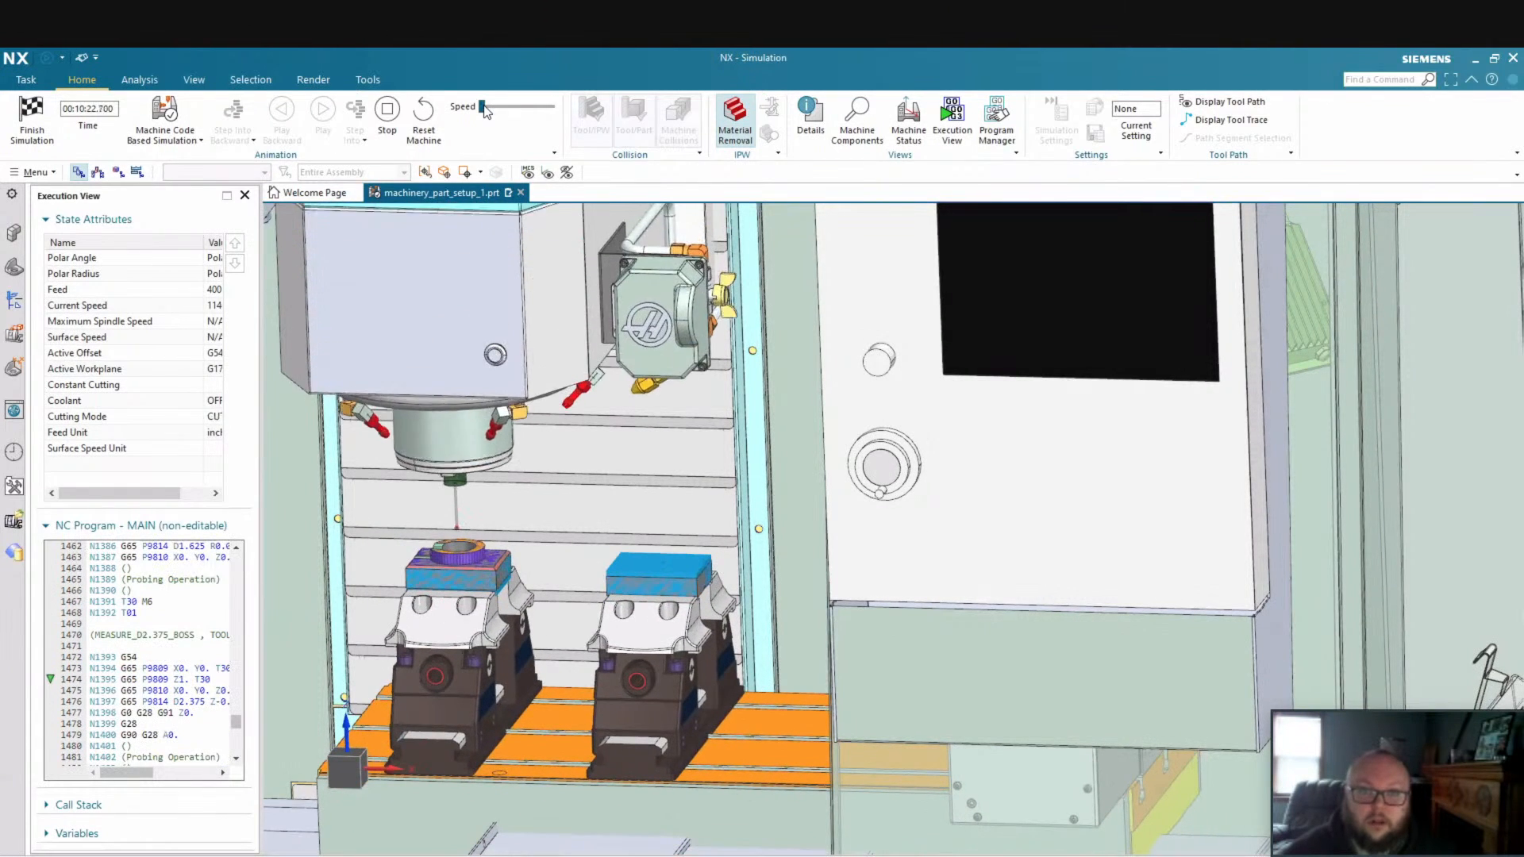
{"action": "scroll", "coordinate": [493, 639], "scroll_direction": "up", "scroll_amount": 5}
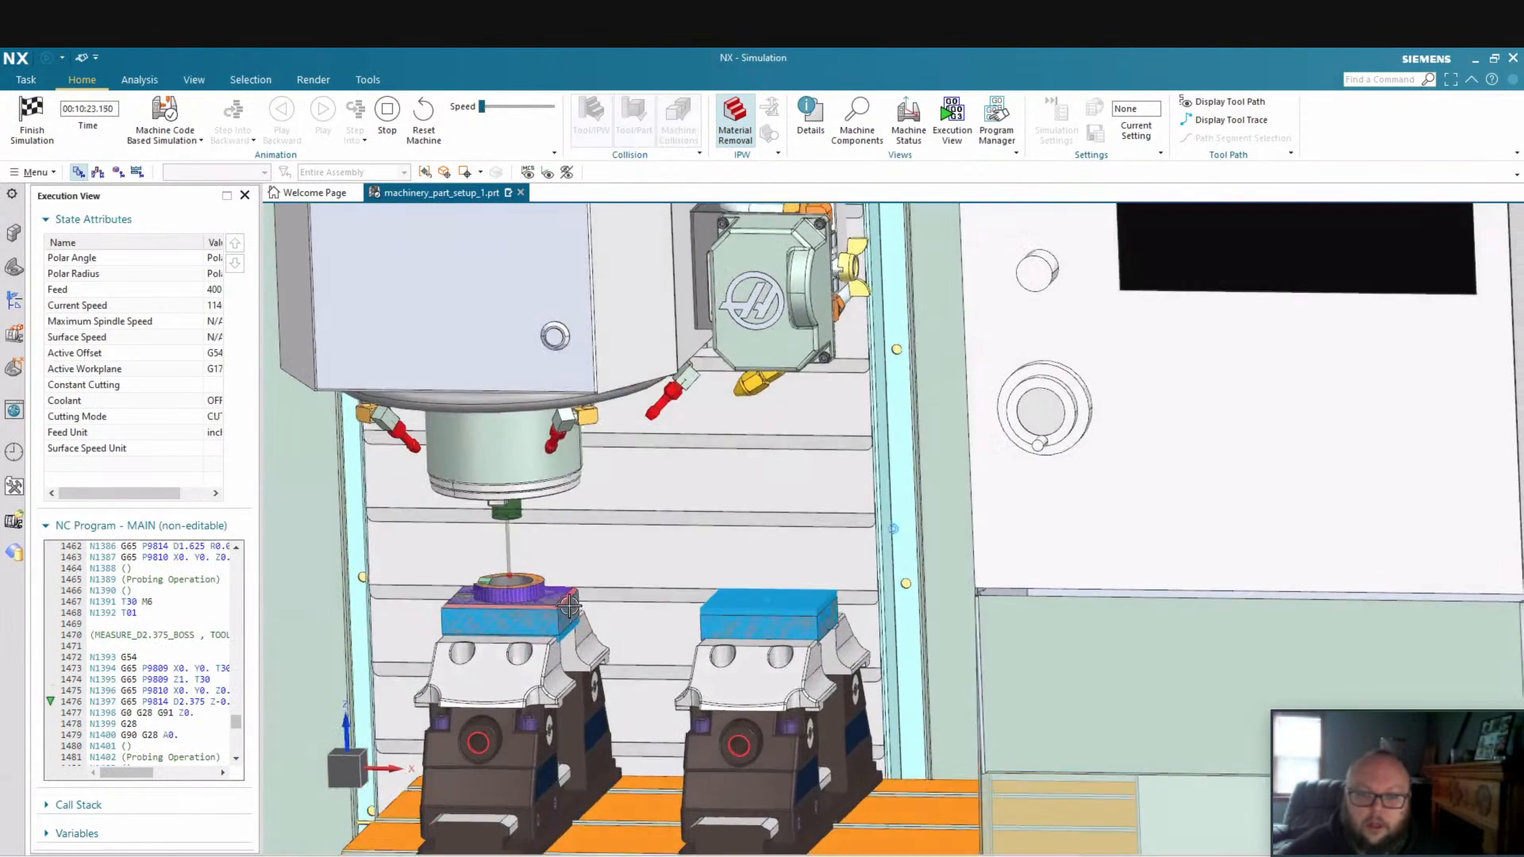
{"action": "scroll", "coordinate": [384, 537], "scroll_direction": "up", "scroll_amount": 4}
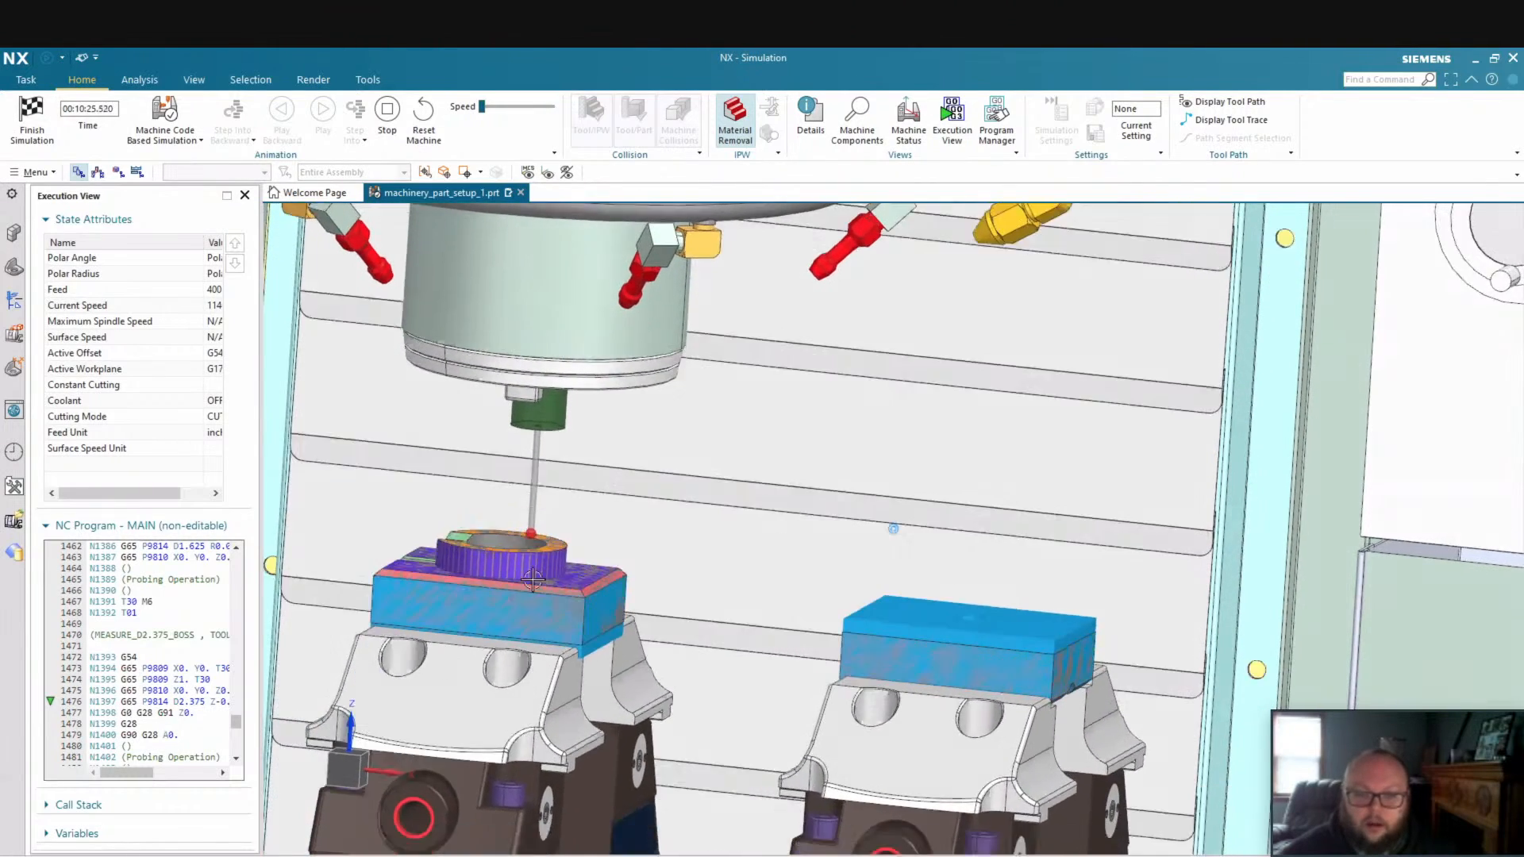
{"action": "middle_click_drag", "start_coordinate": [436, 592], "coordinate": [350, 643]}
{"action": "middle_click_drag", "start_coordinate": [286, 504], "coordinate": [437, 537], "text": "shift"}
{"action": "scroll", "coordinate": [436, 537], "scroll_direction": "down", "scroll_amount": 1}
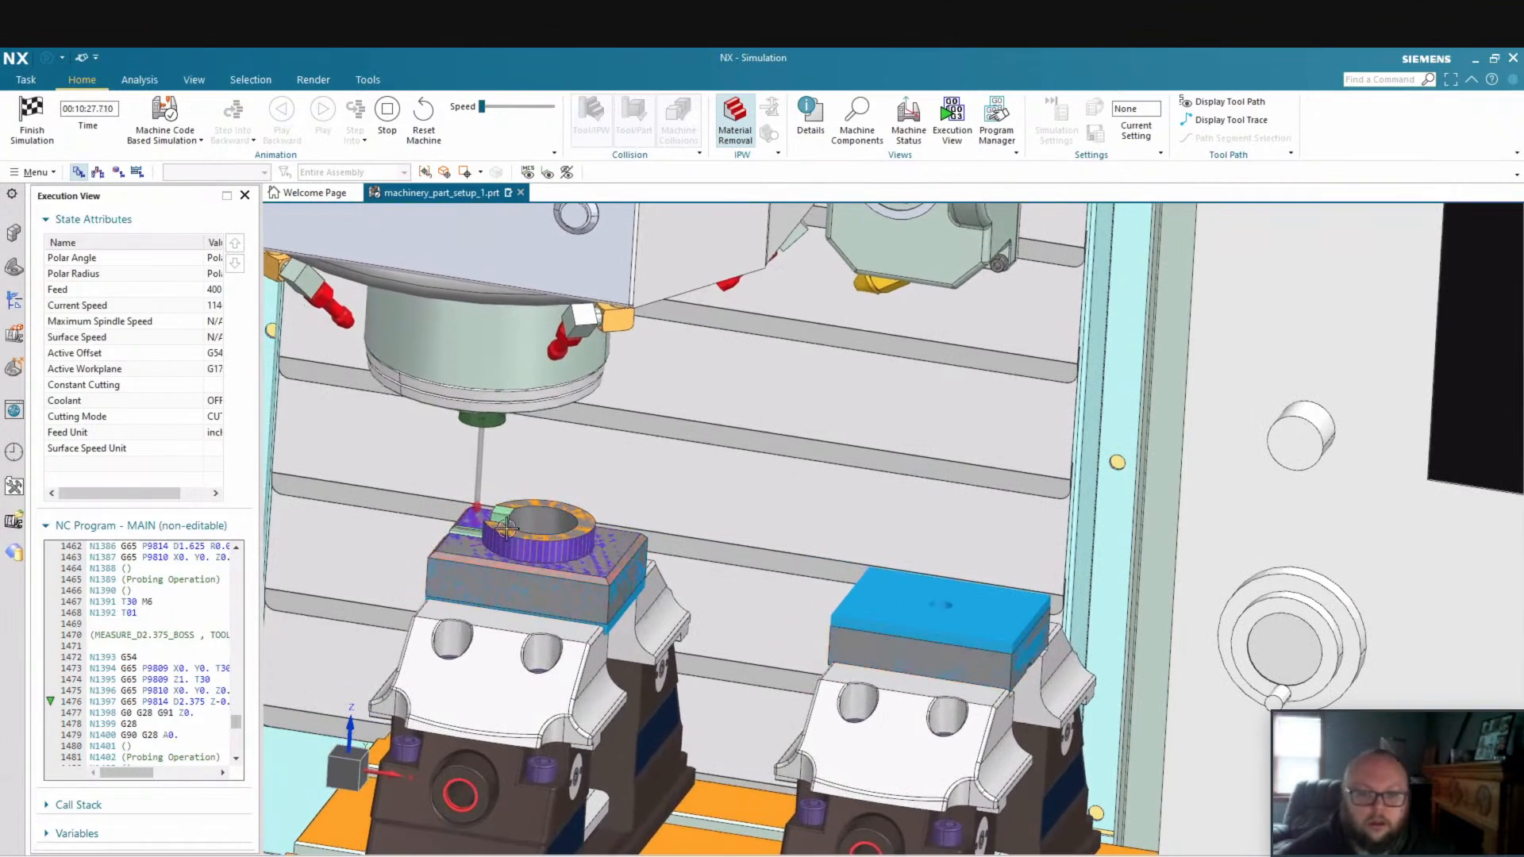
{"action": "scroll", "coordinate": [723, 566], "scroll_direction": "down", "scroll_amount": 3}
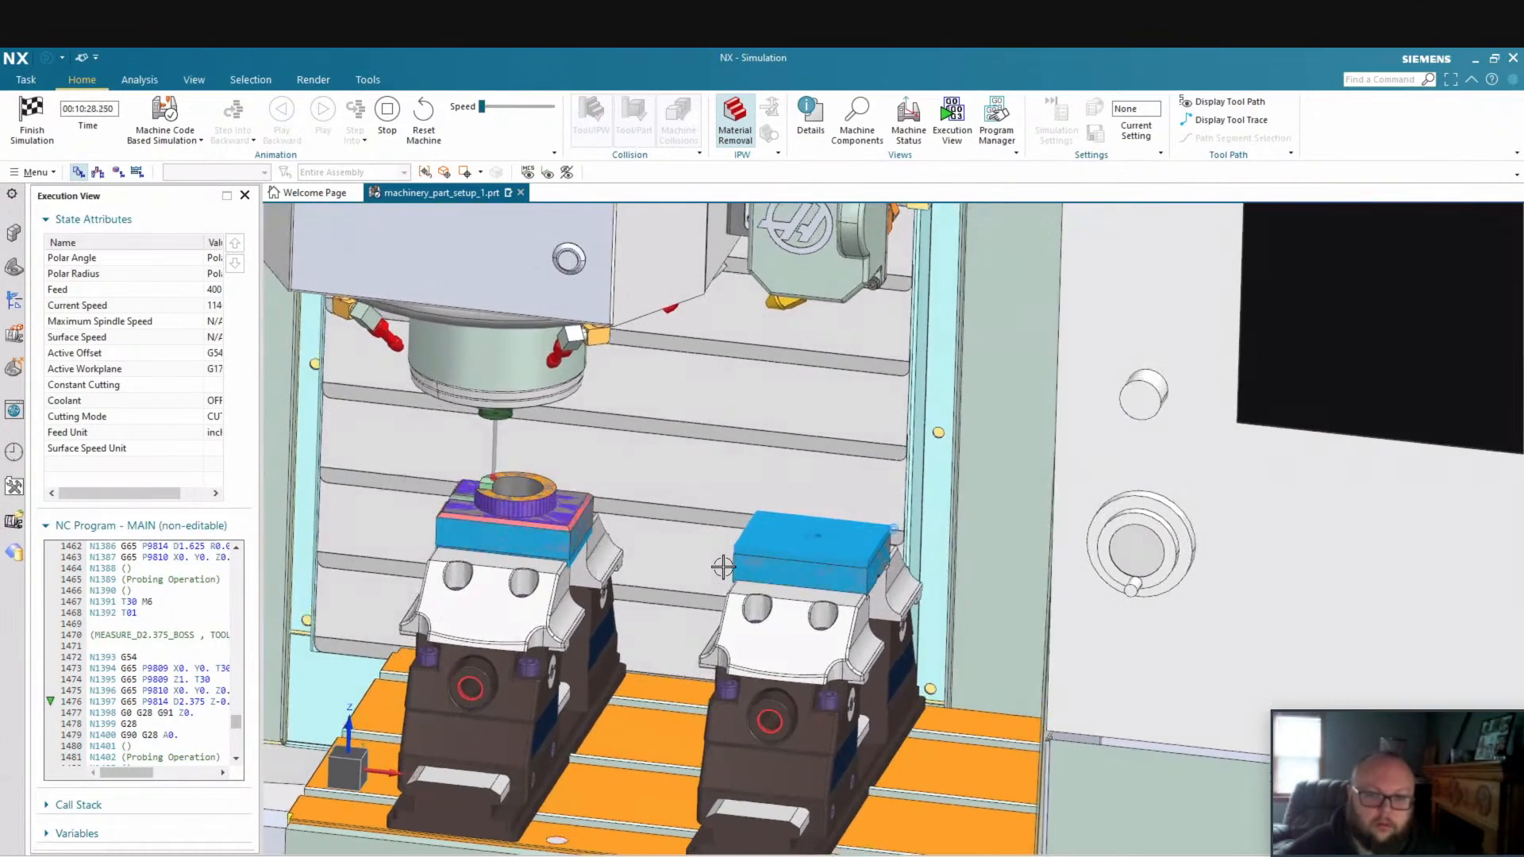
{"action": "middle_click_drag", "start_coordinate": [639, 577], "coordinate": [675, 530]}
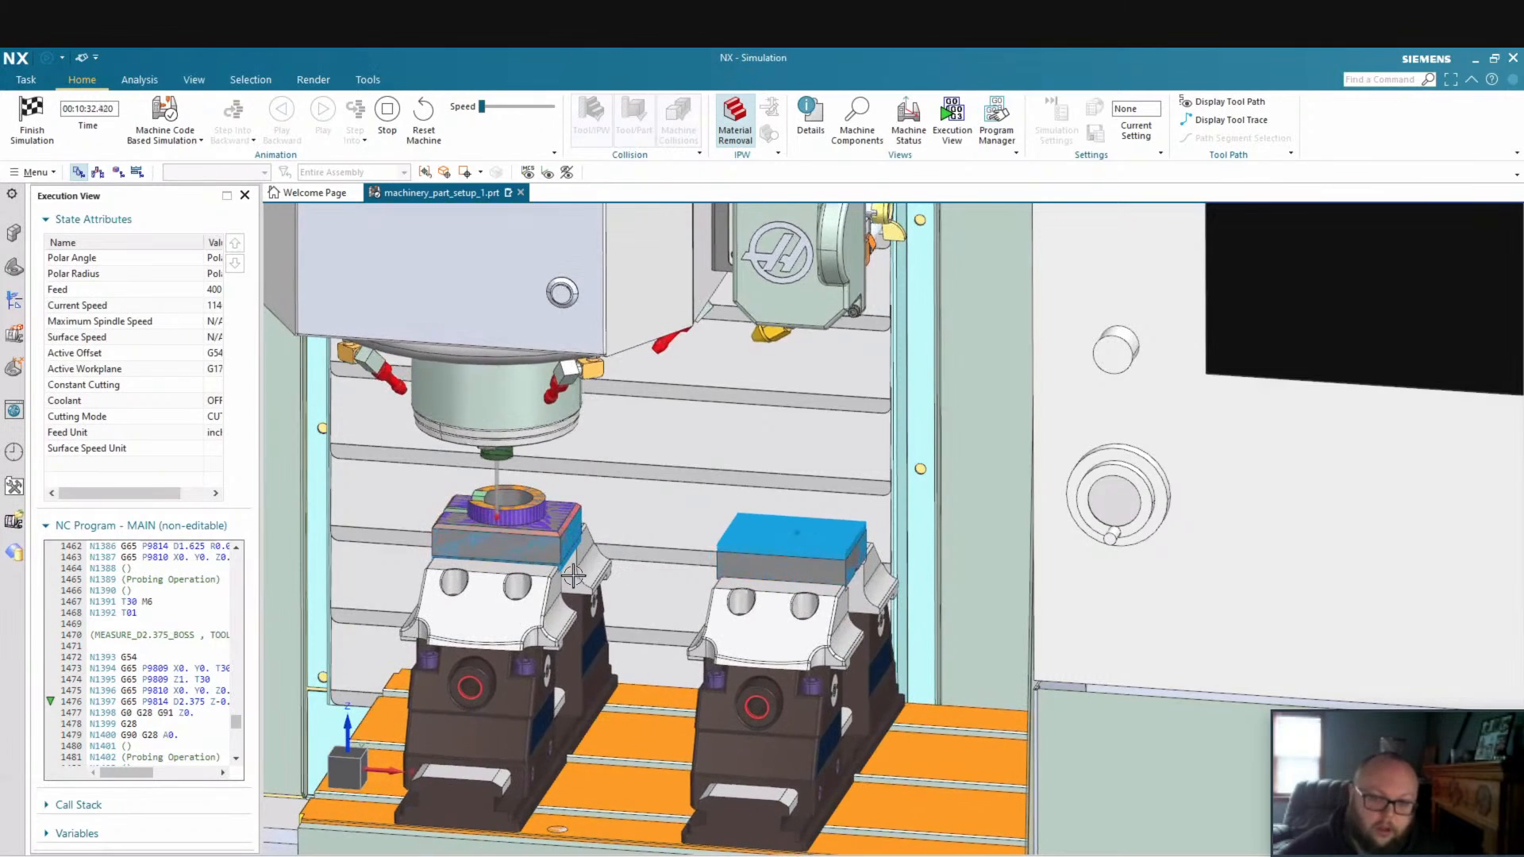
{"action": "middle_click_drag", "start_coordinate": [573, 576], "coordinate": [404, 570]}
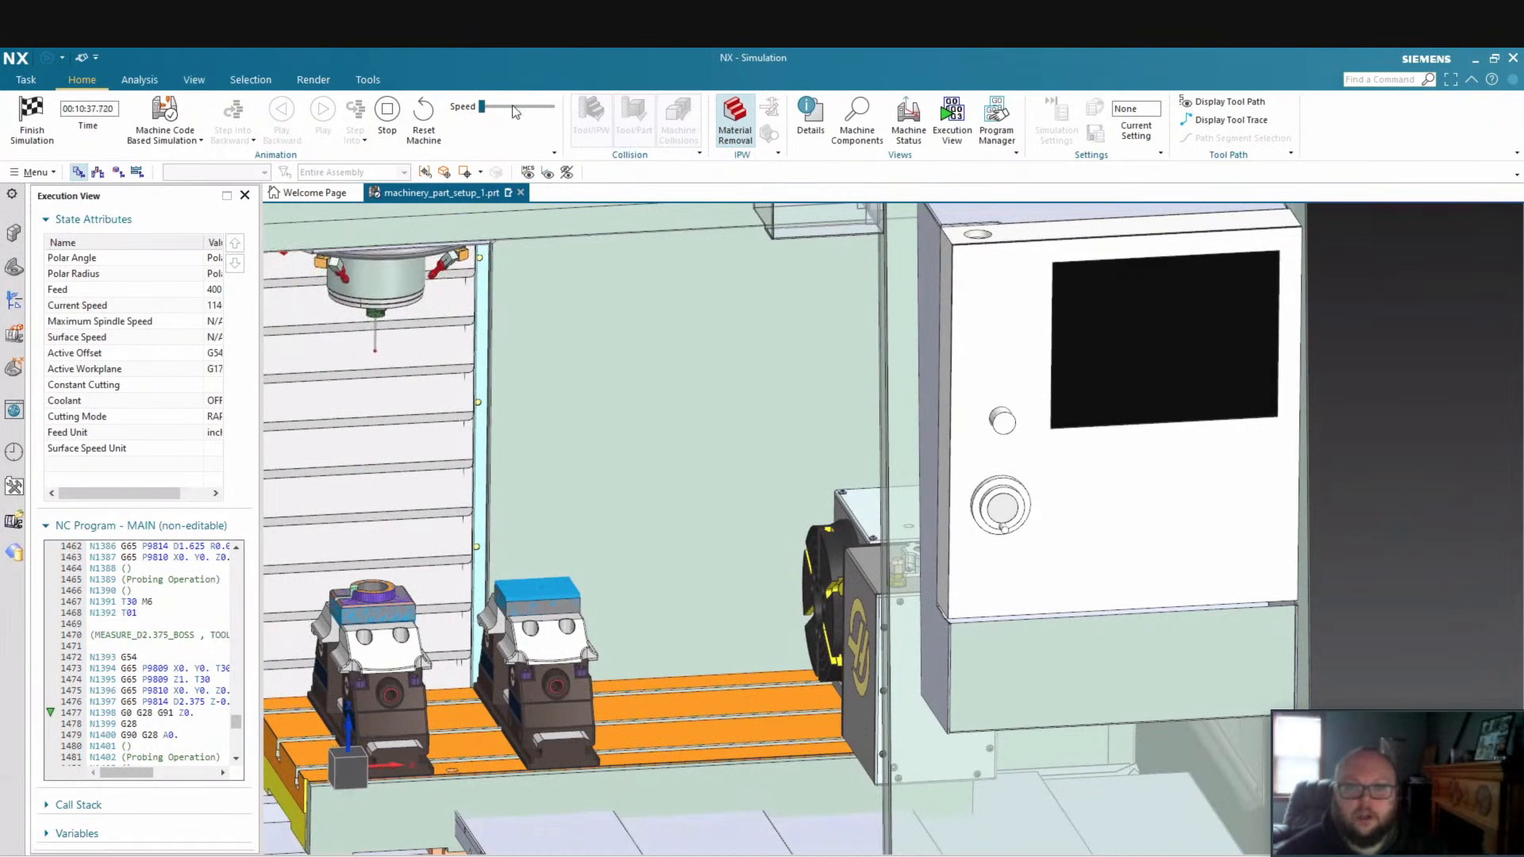
Advance the simulation to SET_XY_G55, slow it down and examine the probe measuring the bore in the second part
{"action": "left_click_drag", "start_coordinate": [515, 112], "coordinate": [482, 116]}
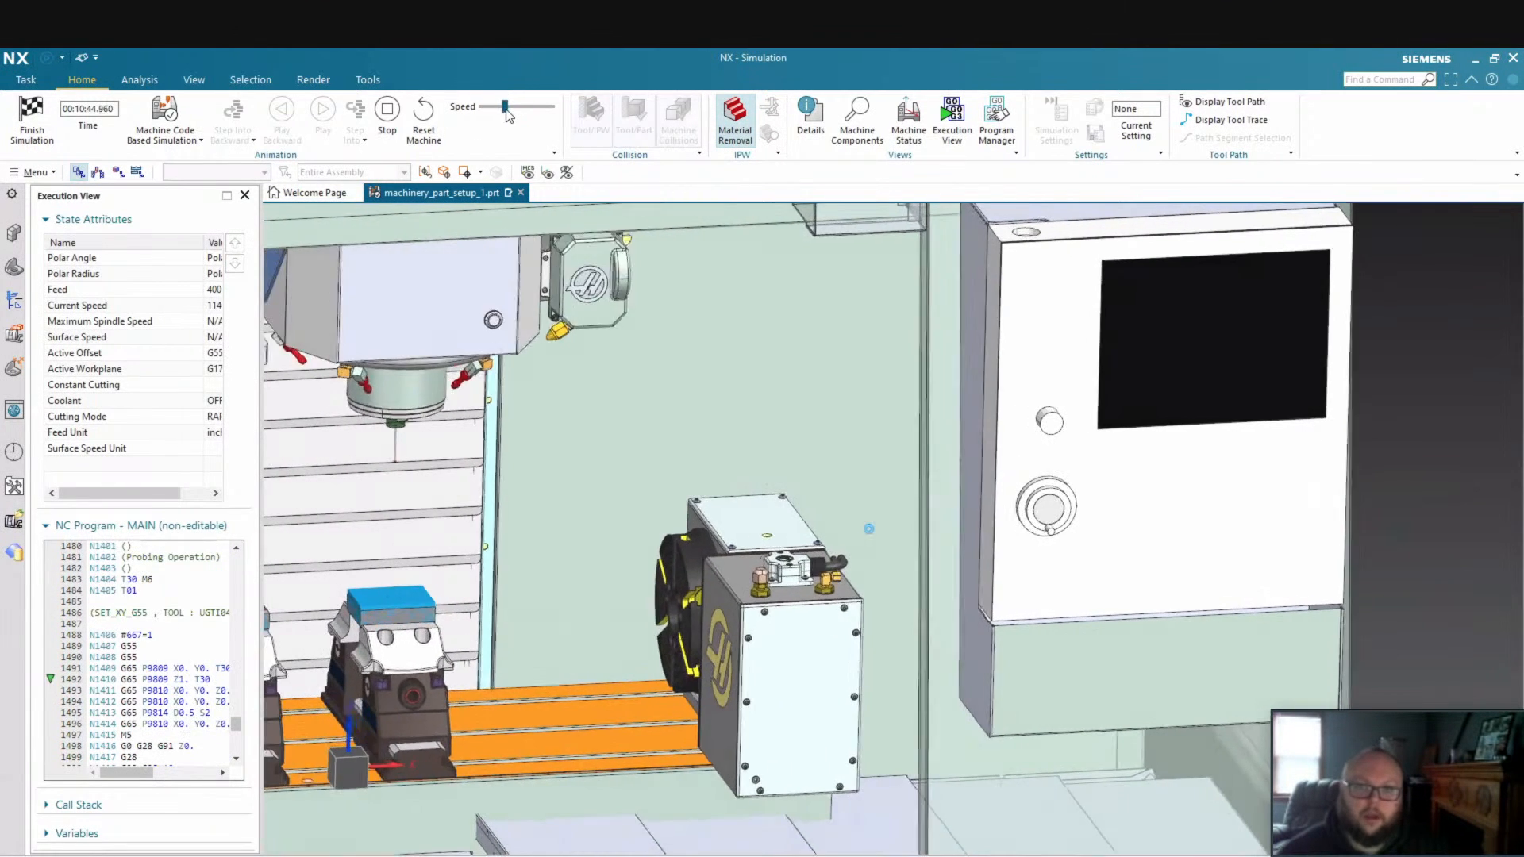
{"action": "middle_click_drag", "start_coordinate": [540, 556], "coordinate": [757, 633]}
{"action": "scroll", "coordinate": [757, 633], "scroll_direction": "up", "scroll_amount": 1}
{"action": "scroll", "coordinate": [757, 634], "scroll_direction": "up", "scroll_amount": 3}
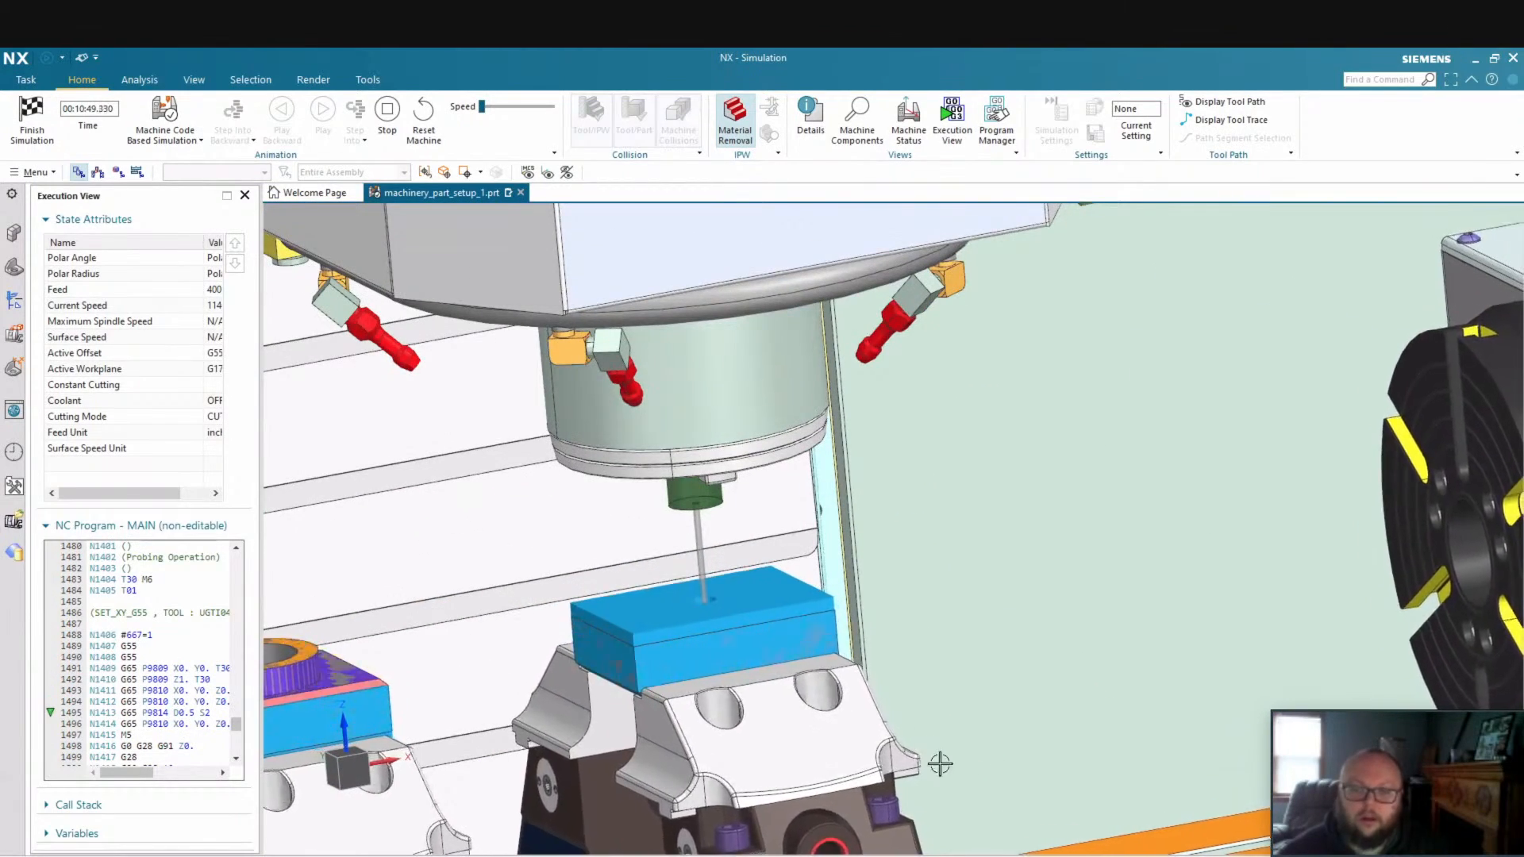
{"action": "scroll", "coordinate": [846, 730], "scroll_direction": "down", "scroll_amount": 3}
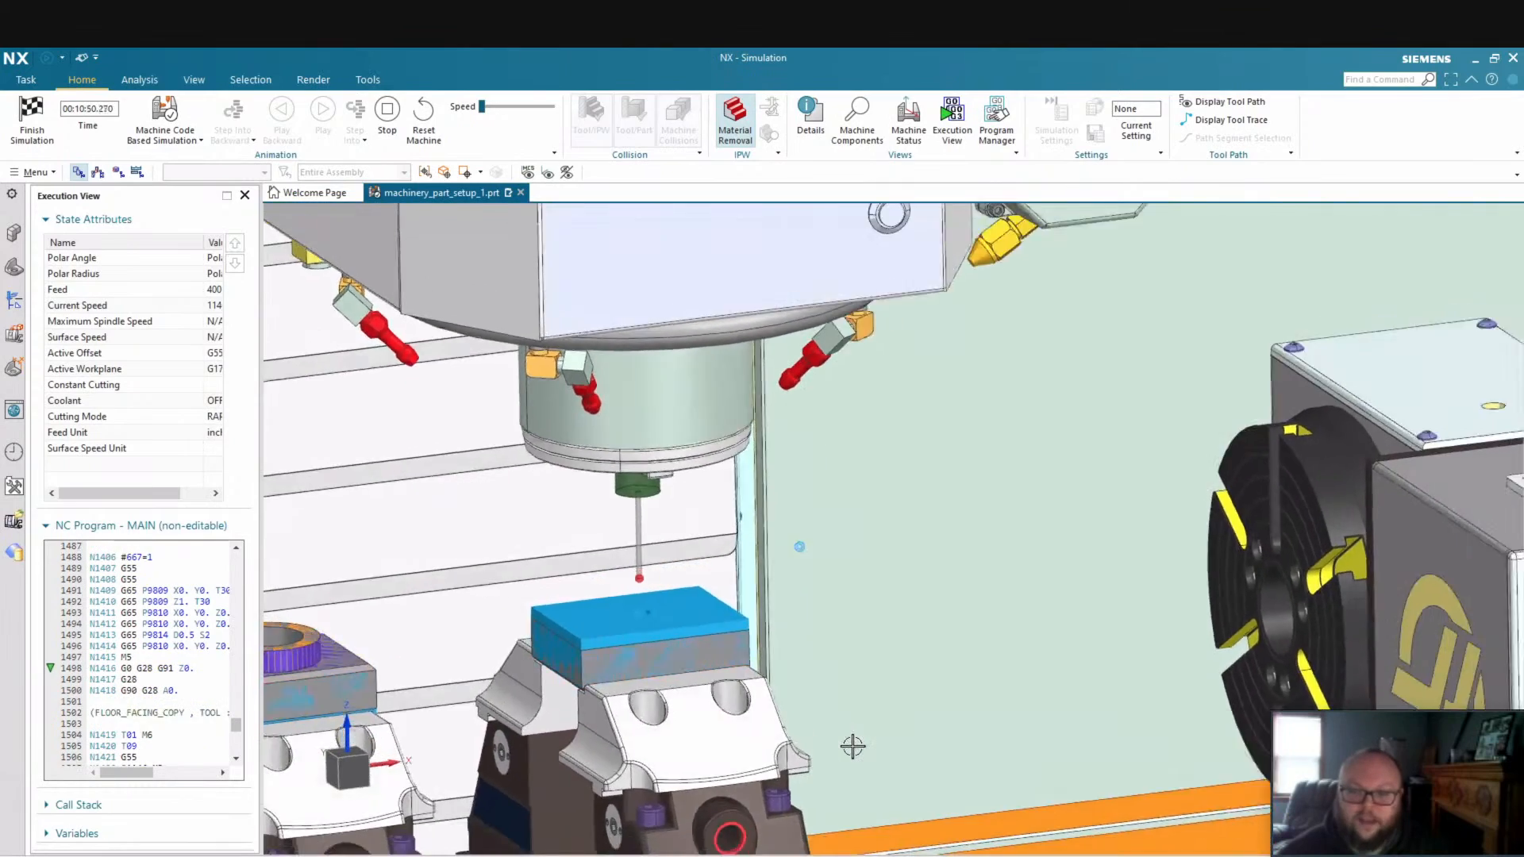
{"action": "scroll", "coordinate": [852, 746], "scroll_direction": "down", "scroll_amount": 4}
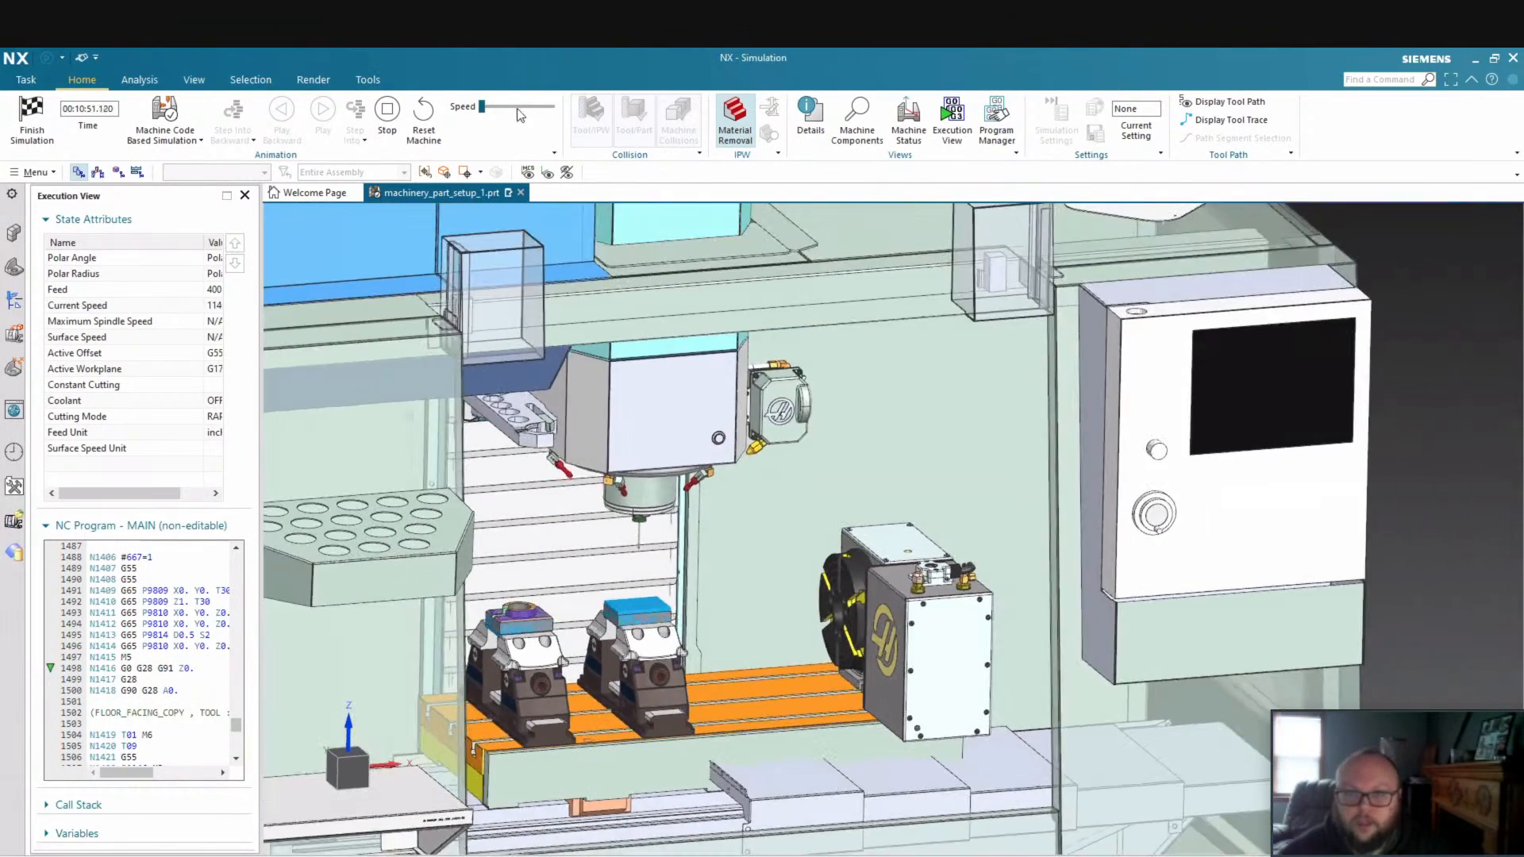
Run the simulation quickly through the G55 machining operations and reduce the speed from tapping towards the MEASURE_D2.0_BORE probing operation
{"action": "left_click_drag", "start_coordinate": [481, 106], "coordinate": [527, 106]}
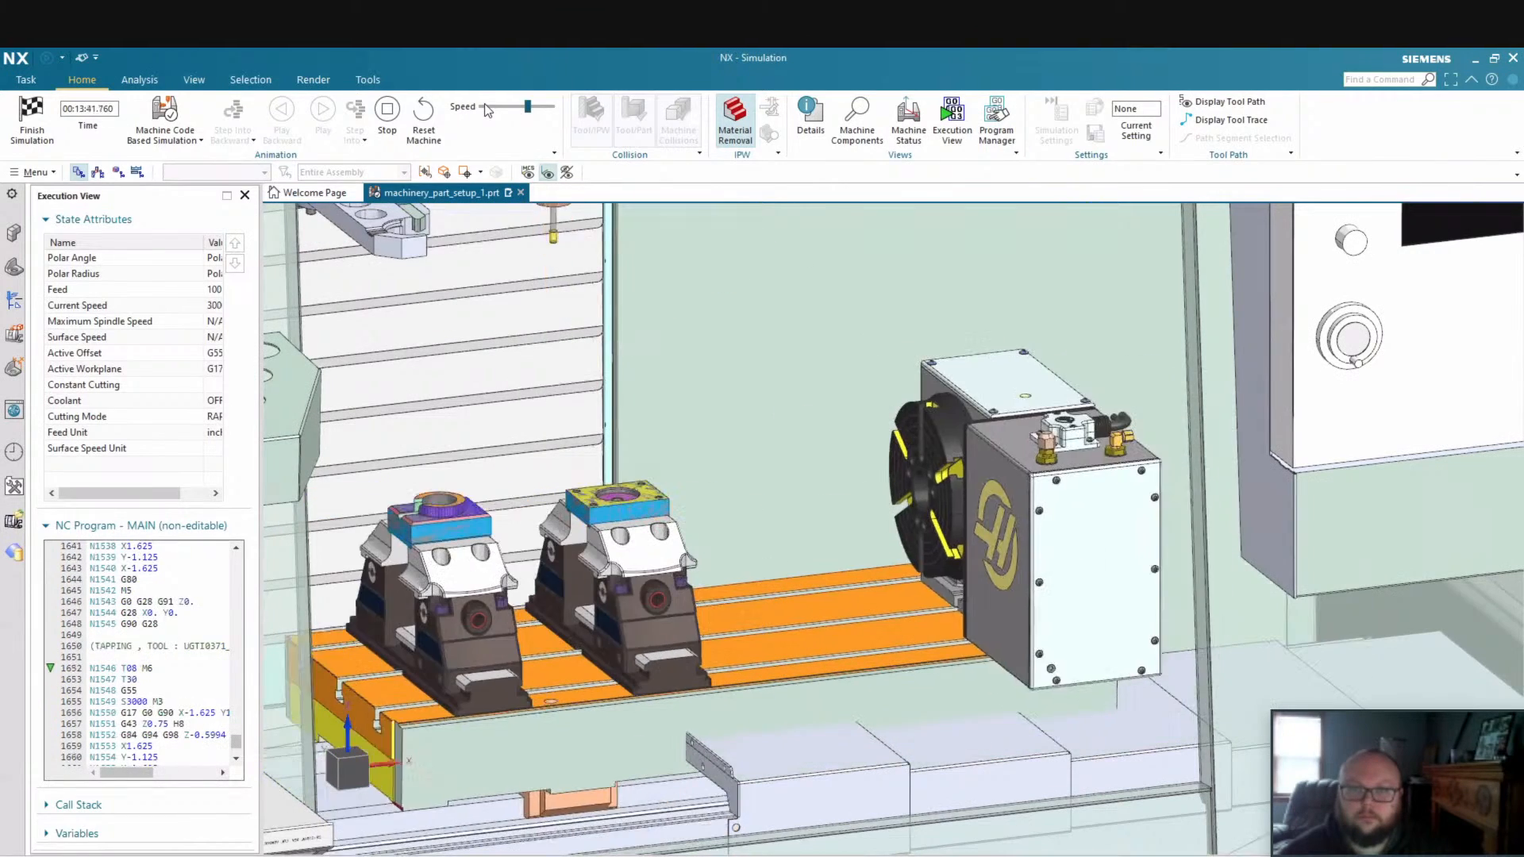
{"action": "left_click", "coordinate": [486, 109]}
{"action": "left_click", "coordinate": [506, 111]}
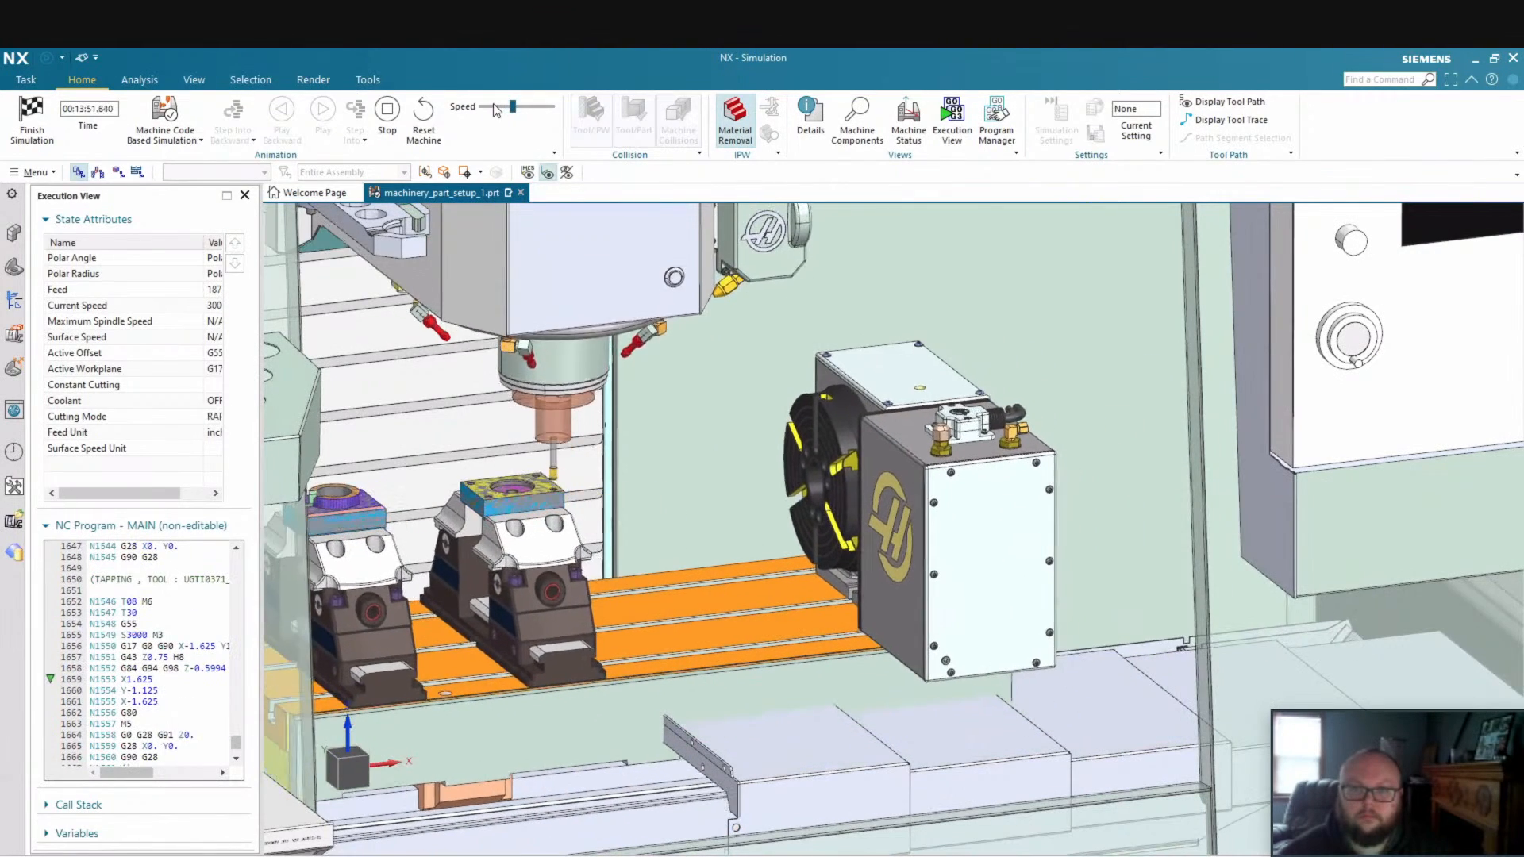
{"action": "left_click", "coordinate": [490, 110]}
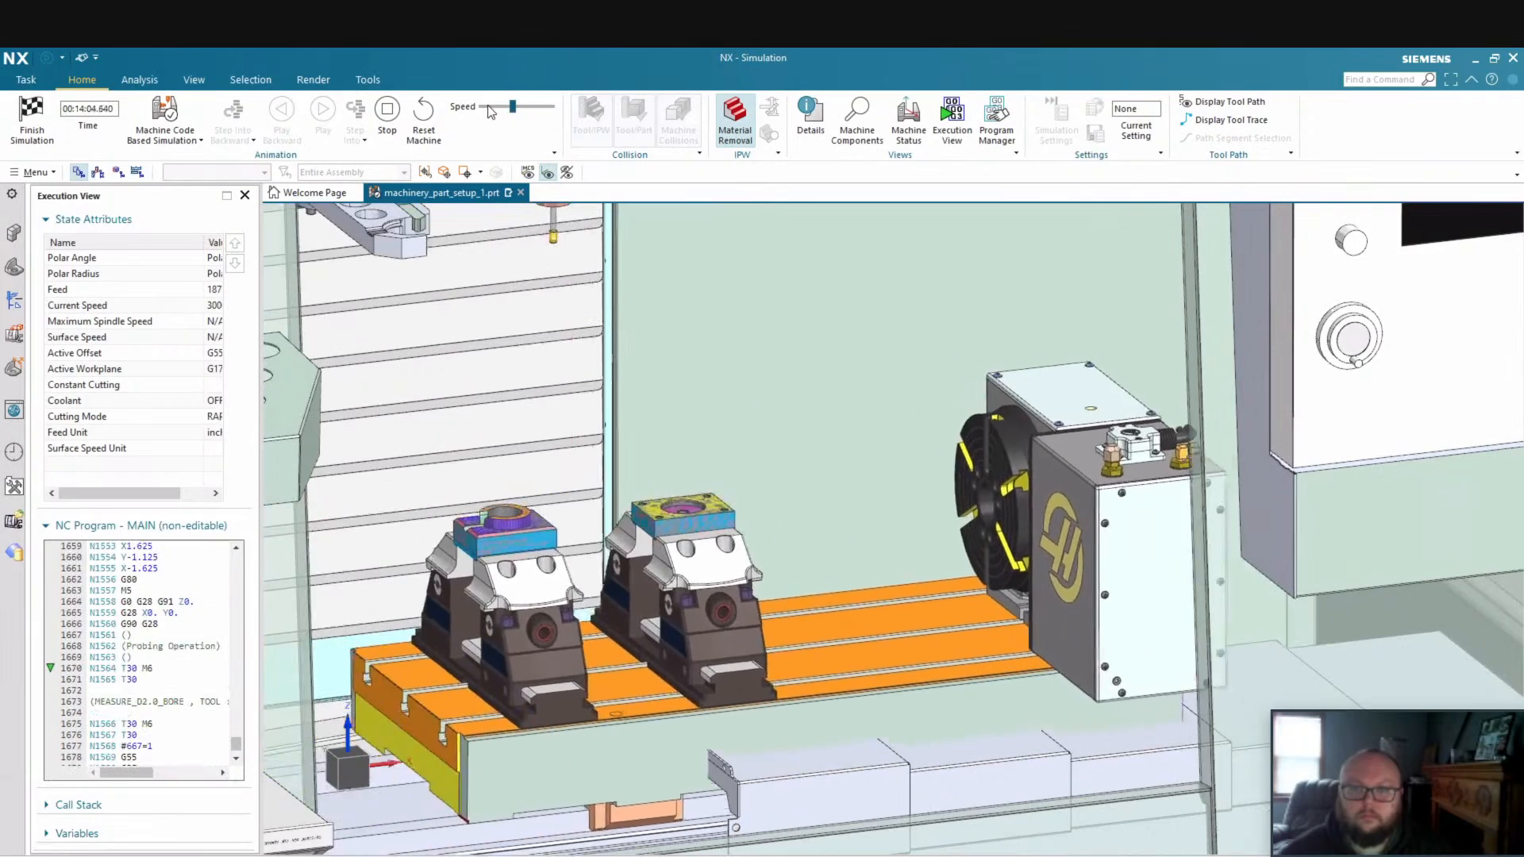